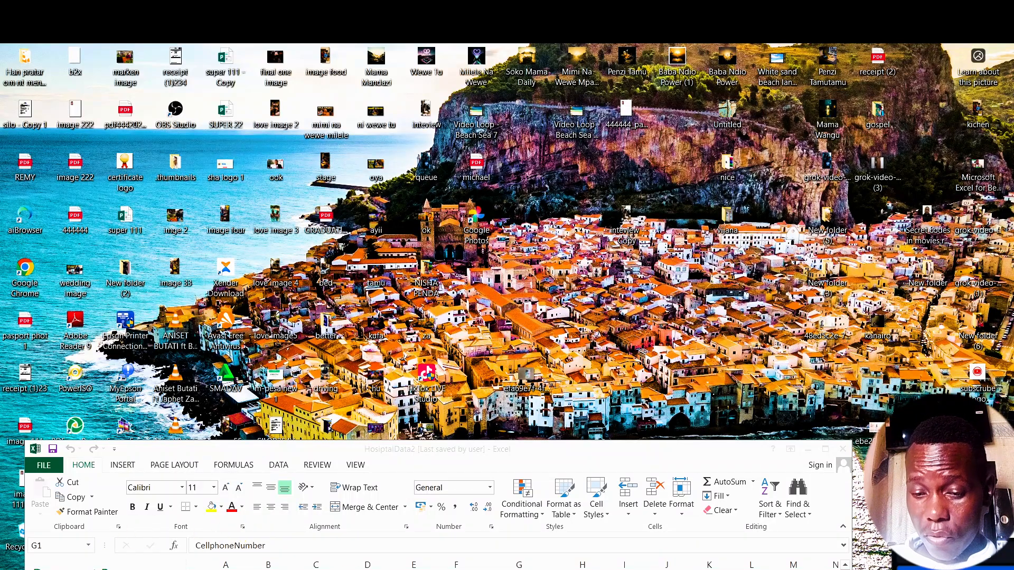
- Launch Access 2013 from the Windows Start search's recent apps
{"action": "key", "text": "super+s"}
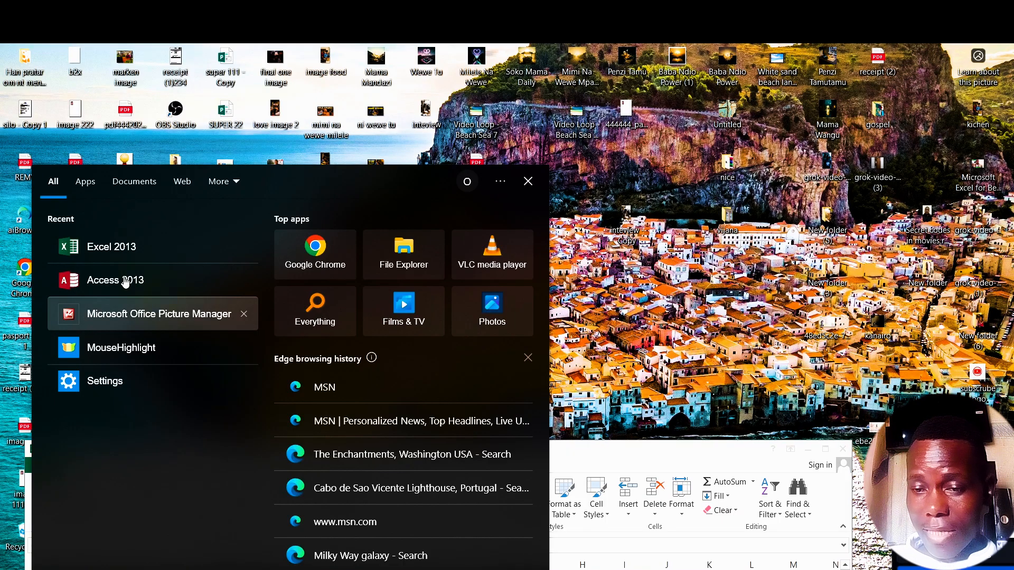
{"action": "left_click", "coordinate": [158, 283]}
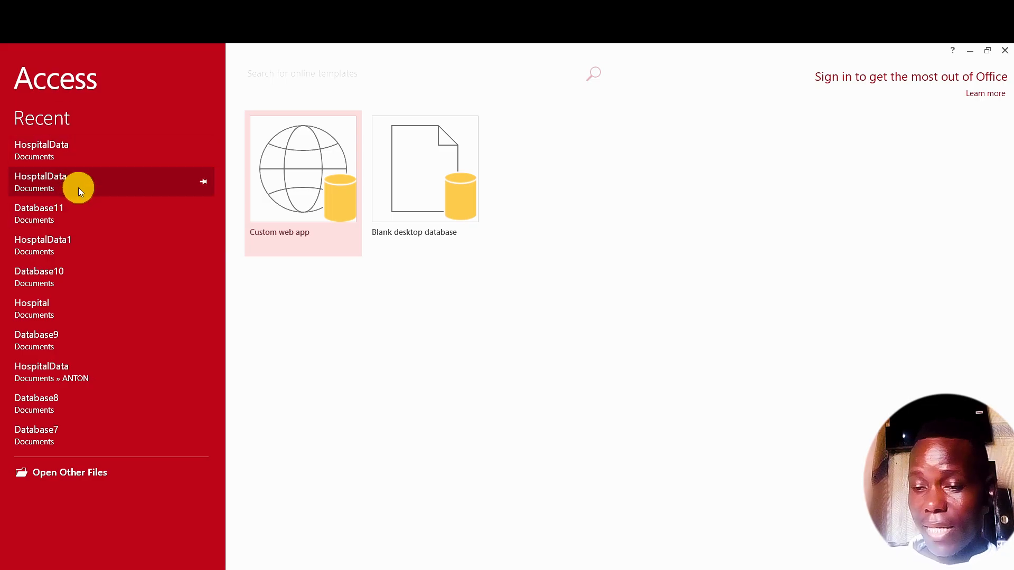
- Name a new blank desktop database HospitalData and set it to save in Documents
{"action": "left_click", "coordinate": [436, 183]}
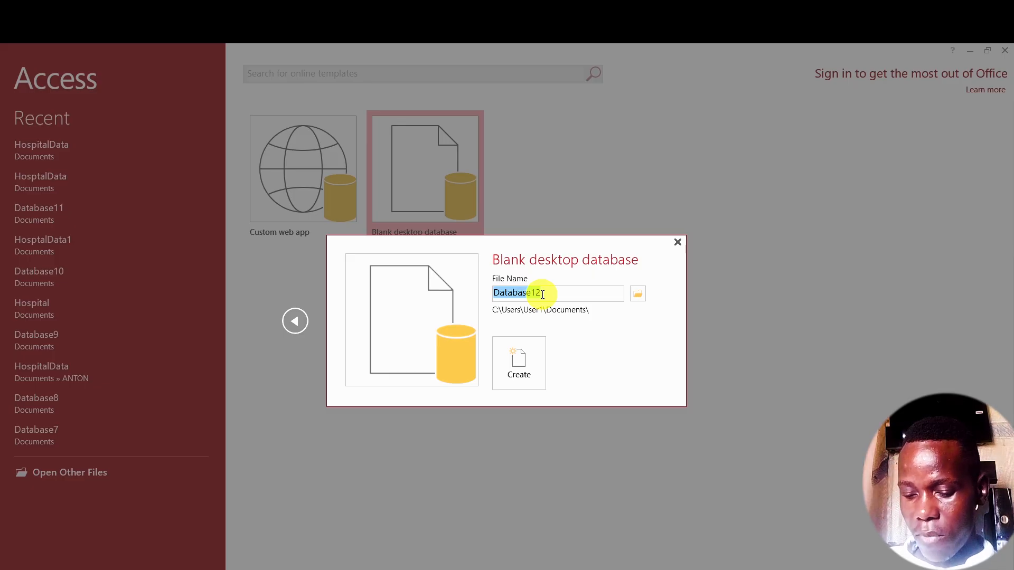
{"action": "type", "text": "Ho"}
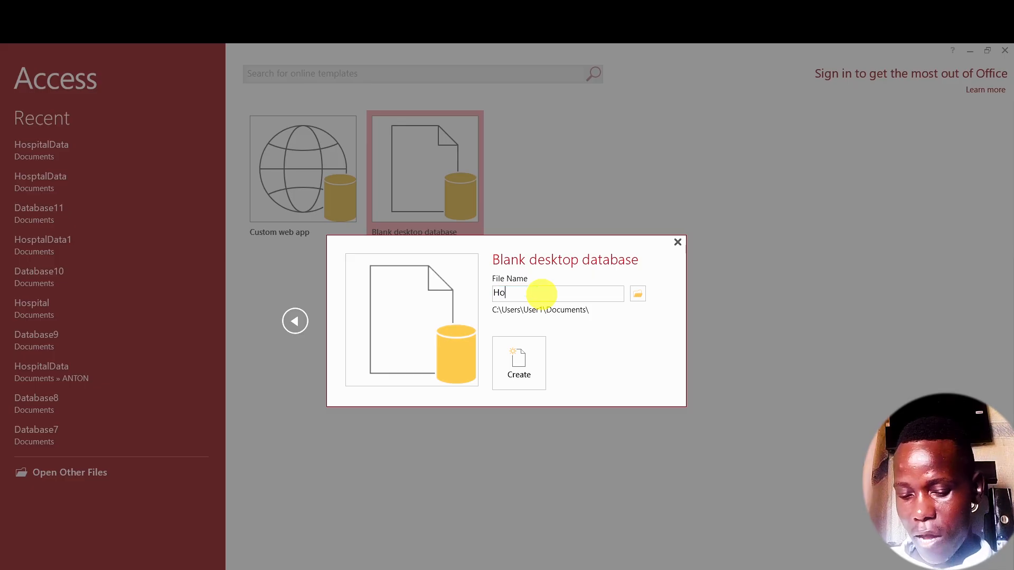
{"action": "type", "text": "spital"}
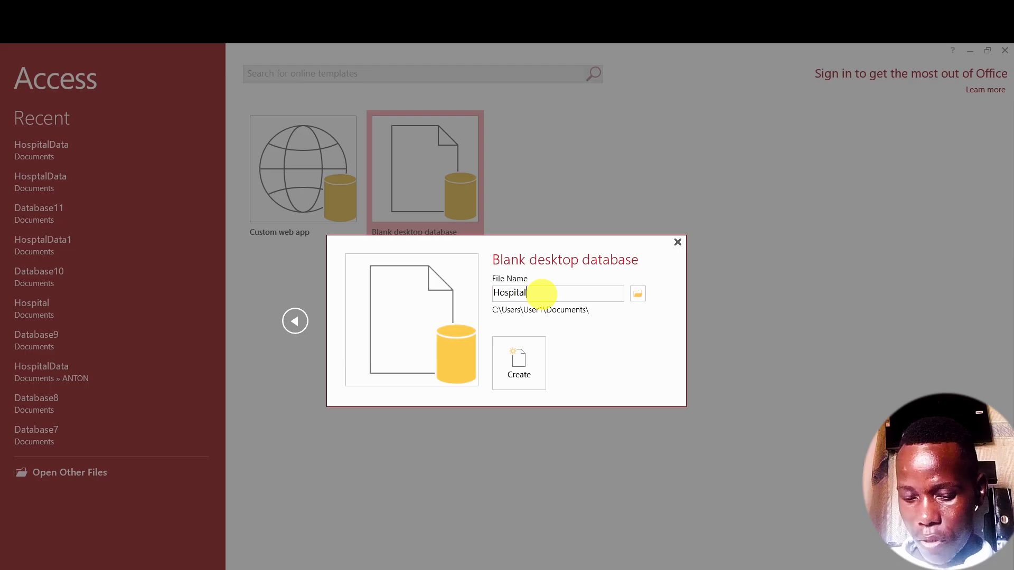
{"action": "type", "text": "Data"}
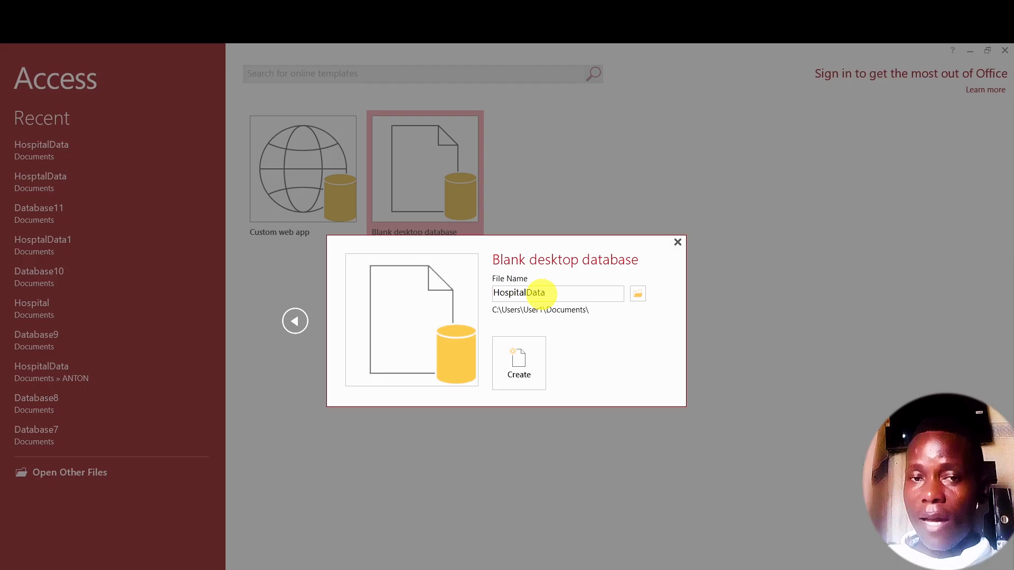
{"action": "left_click", "coordinate": [643, 294]}
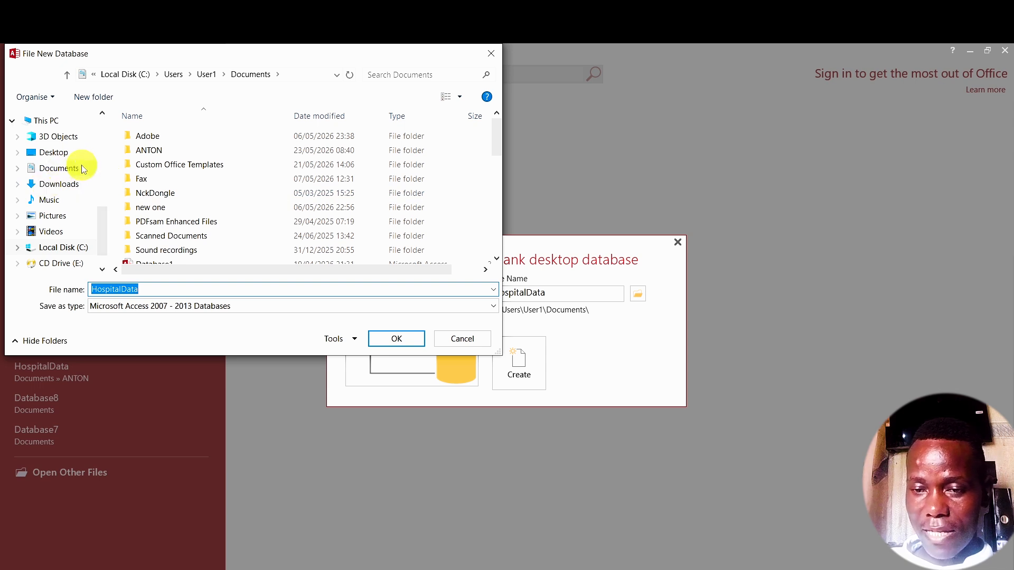
{"action": "left_click", "coordinate": [66, 169]}
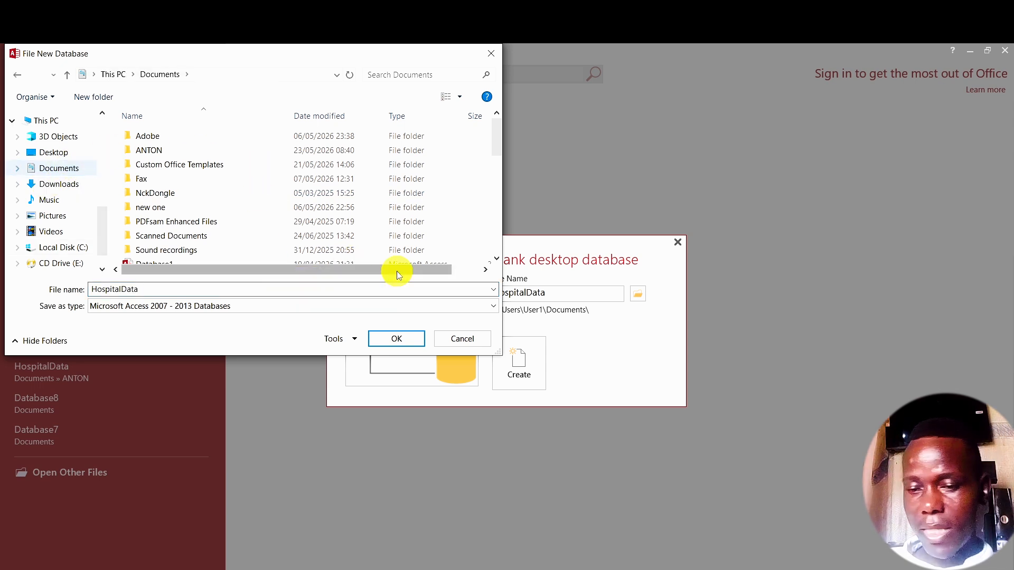
{"action": "left_click", "coordinate": [398, 341]}
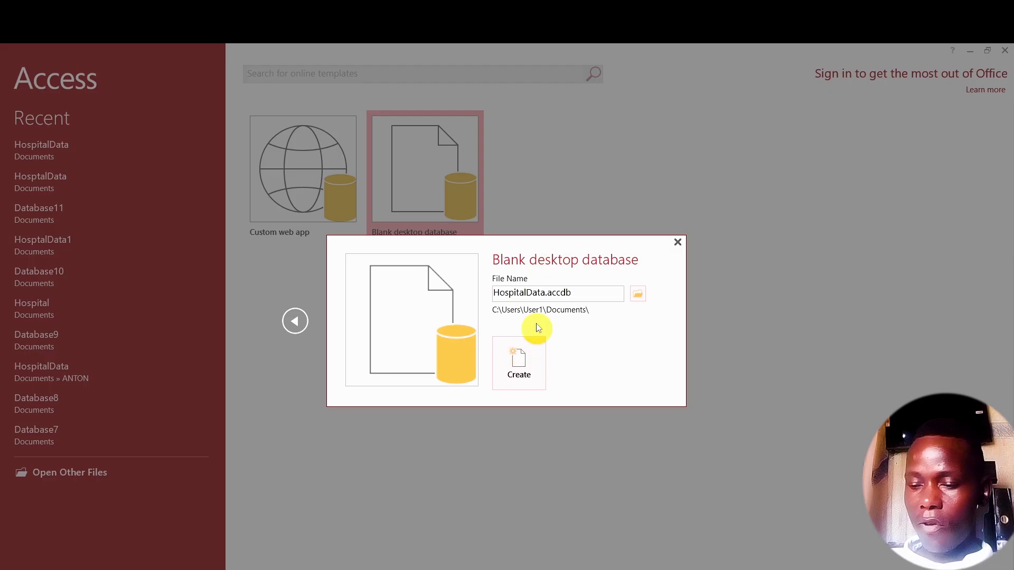
- Create HospitalData.accdb, replacing the existing file of the same name
{"action": "left_click", "coordinate": [512, 370]}
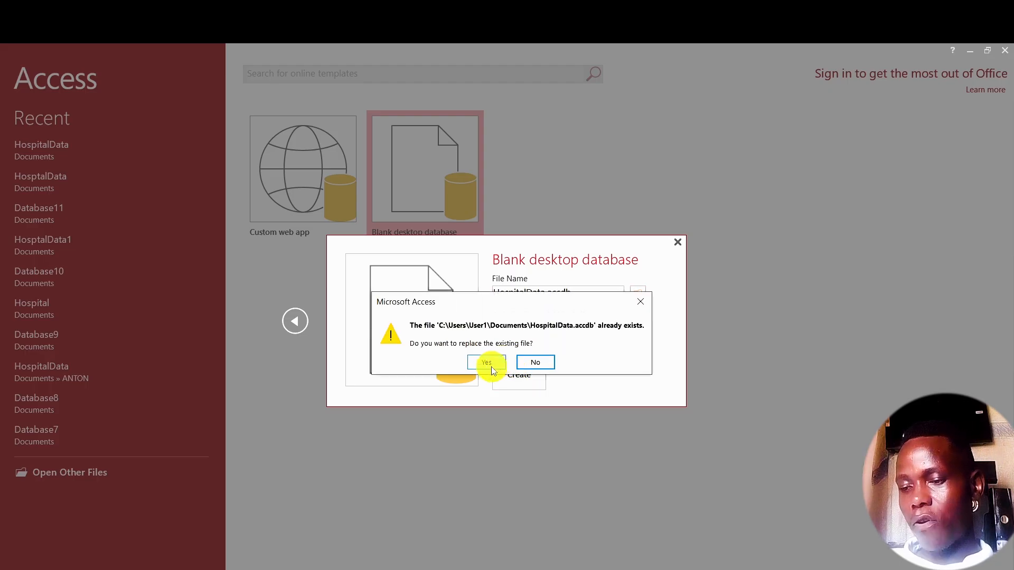
{"action": "left_click", "coordinate": [488, 363]}
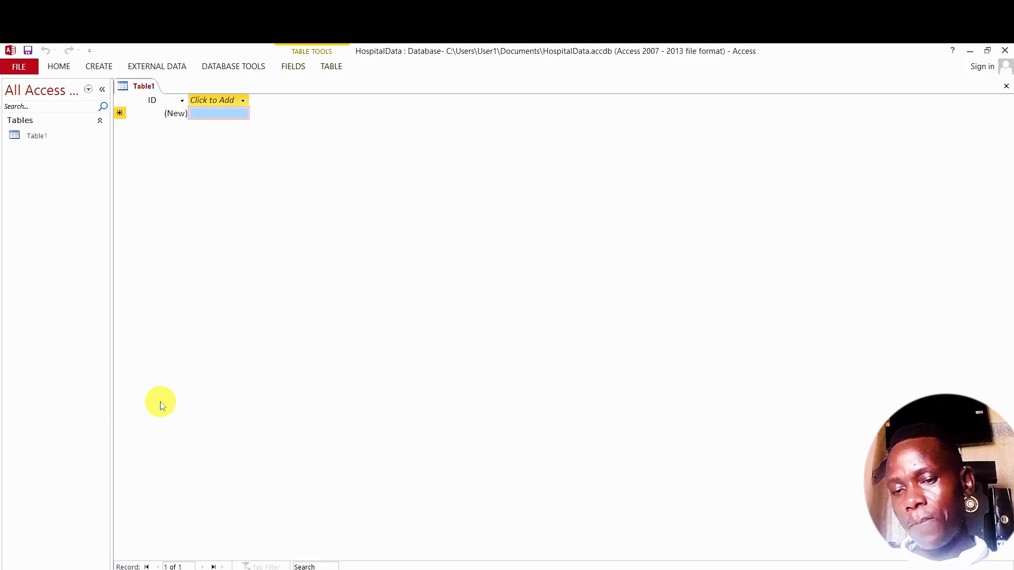
{"action": "left_click", "coordinate": [18, 67]}
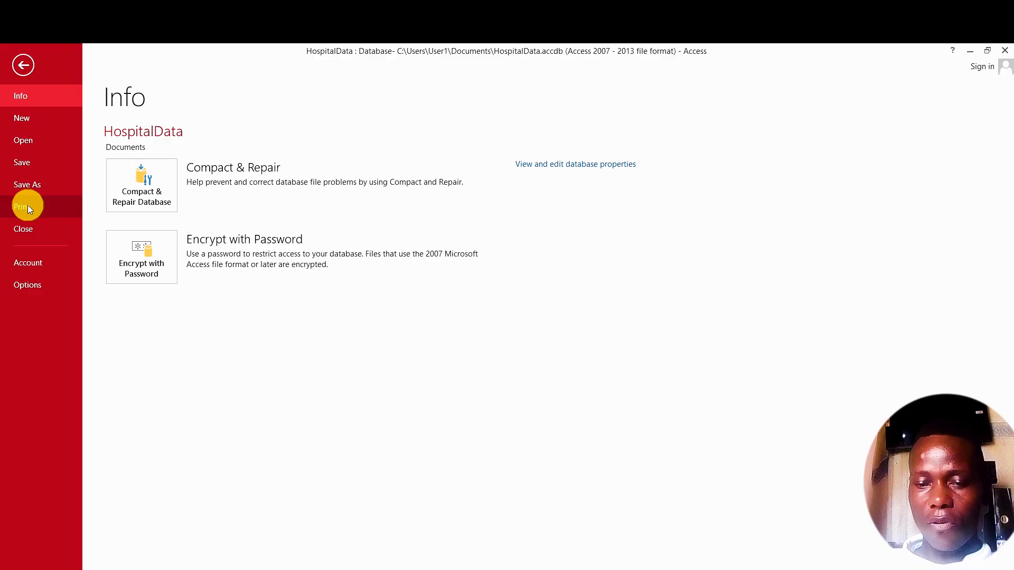
{"action": "left_click", "coordinate": [19, 65]}
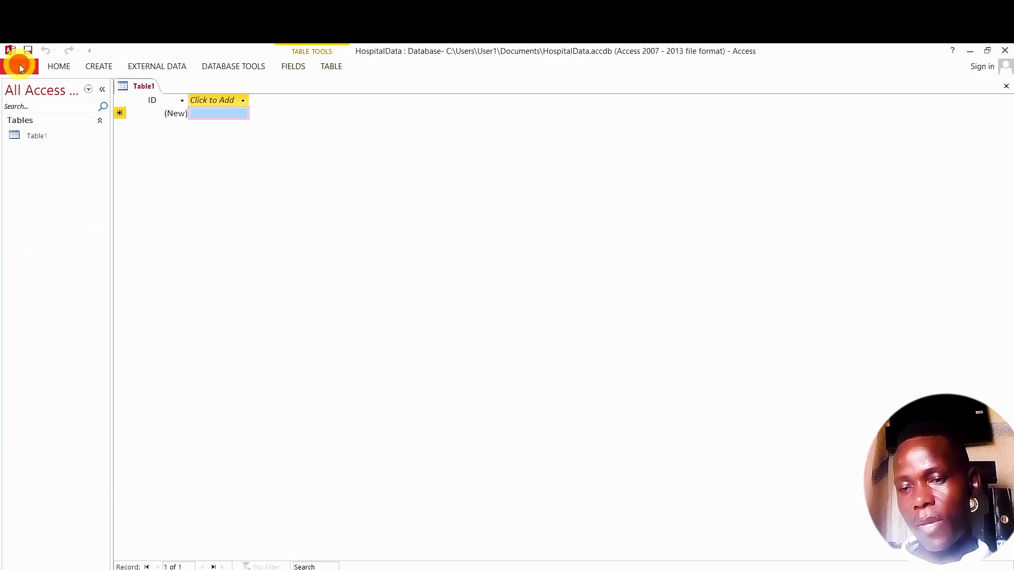
- Look through the HOME, CREATE and EXTERNAL DATA ribbon tabs
{"action": "left_click", "coordinate": [58, 67]}
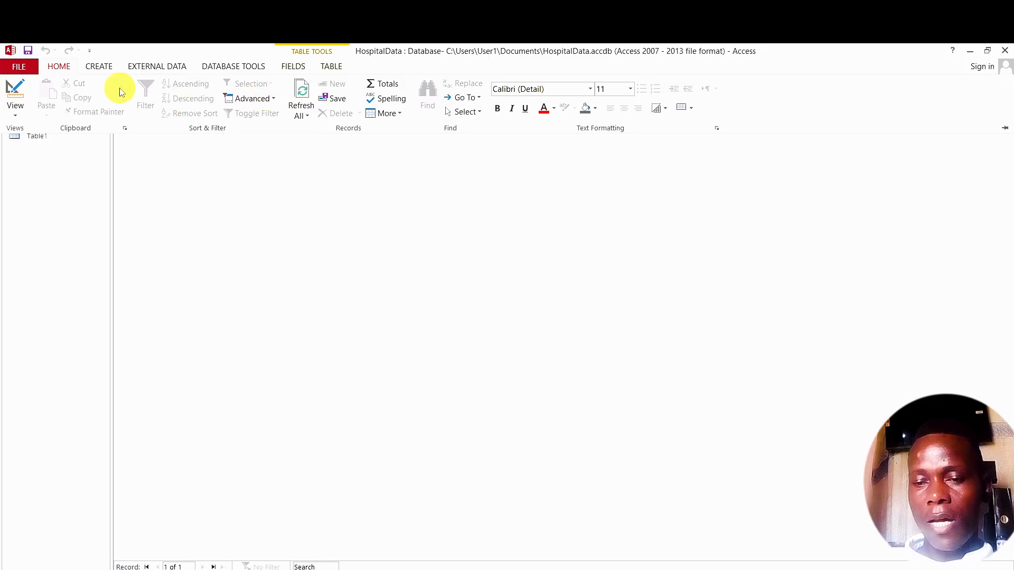
{"action": "left_click", "coordinate": [100, 67]}
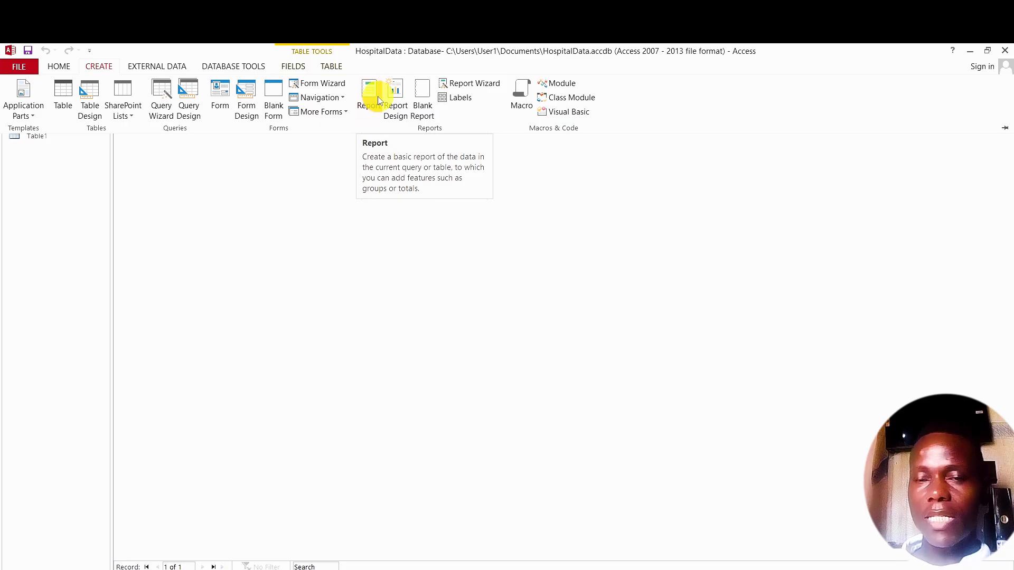
{"action": "left_click", "coordinate": [155, 67]}
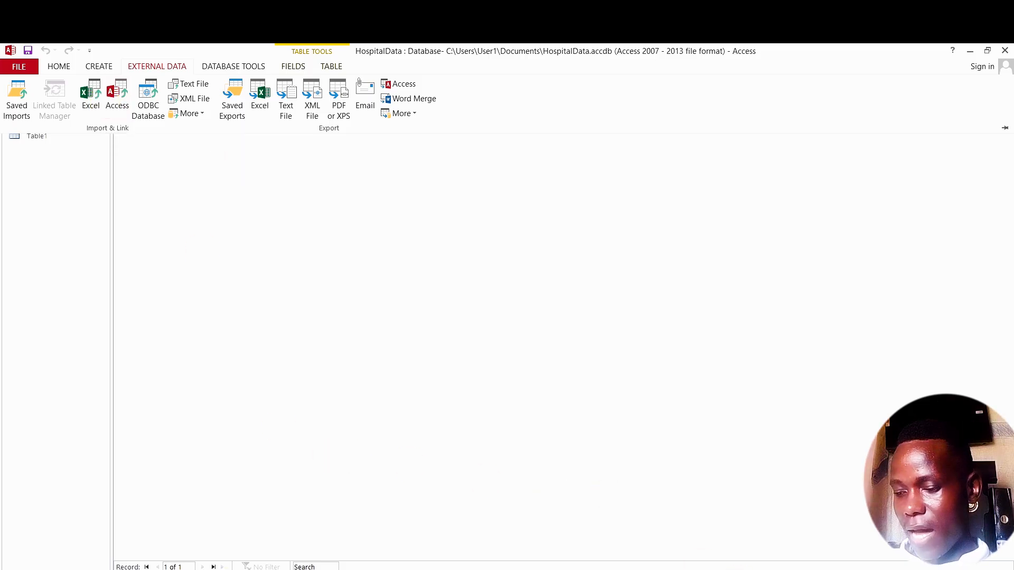
- Review the patient data in the HospitalData2 Excel sheet, then pin Access's DATABASE TOOLS ribbon
{"action": "left_click", "coordinate": [304, 569]}
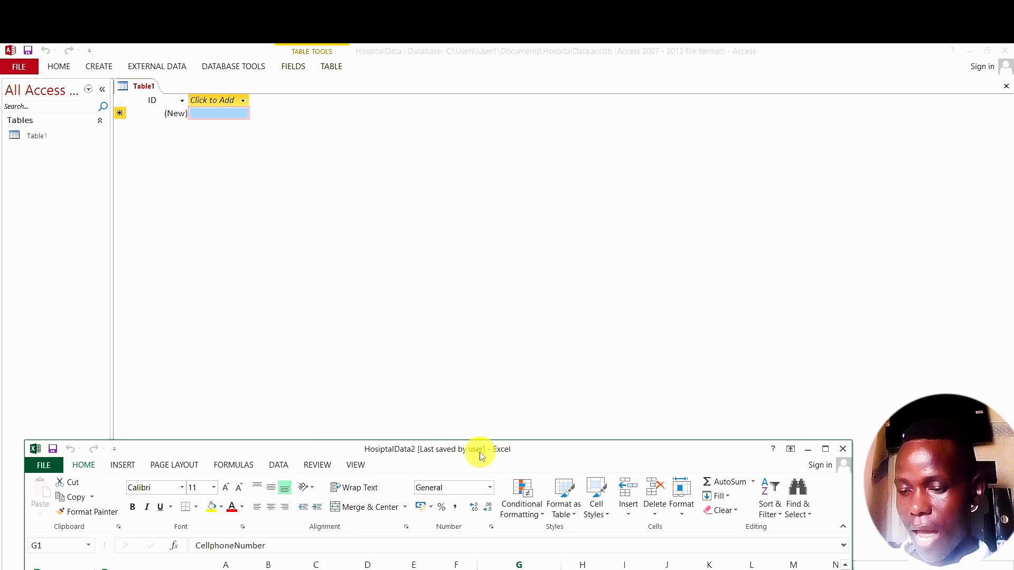
{"action": "left_click_drag", "start_coordinate": [480, 455], "coordinate": [460, 295]}
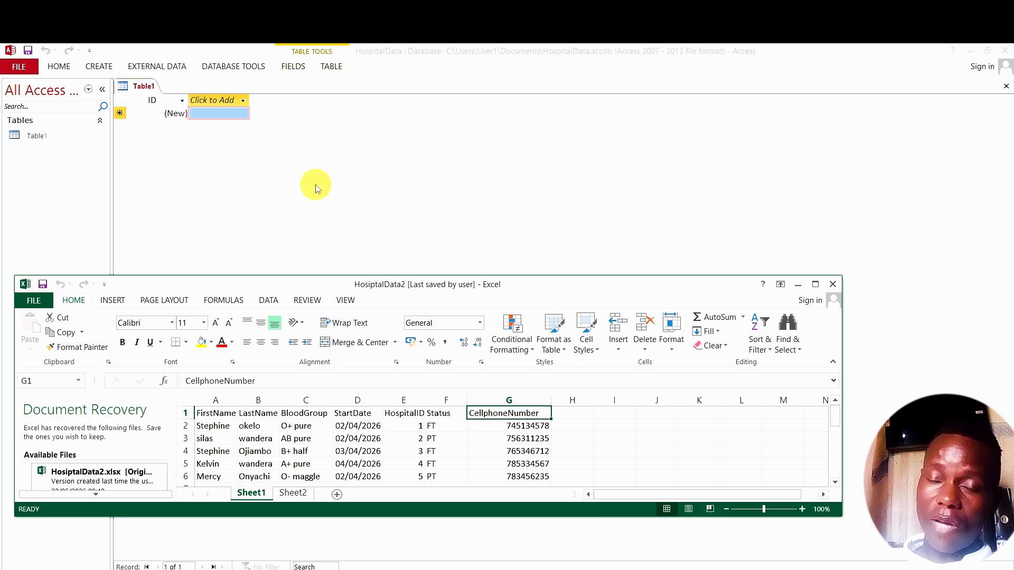
{"action": "left_click_drag", "start_coordinate": [557, 292], "coordinate": [541, 460]}
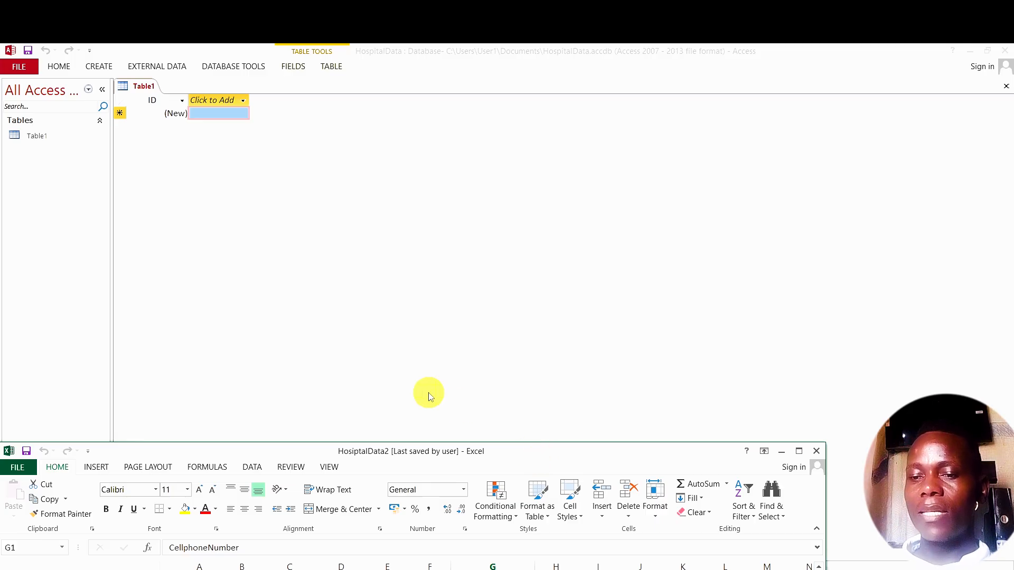
{"action": "left_click", "coordinate": [167, 68]}
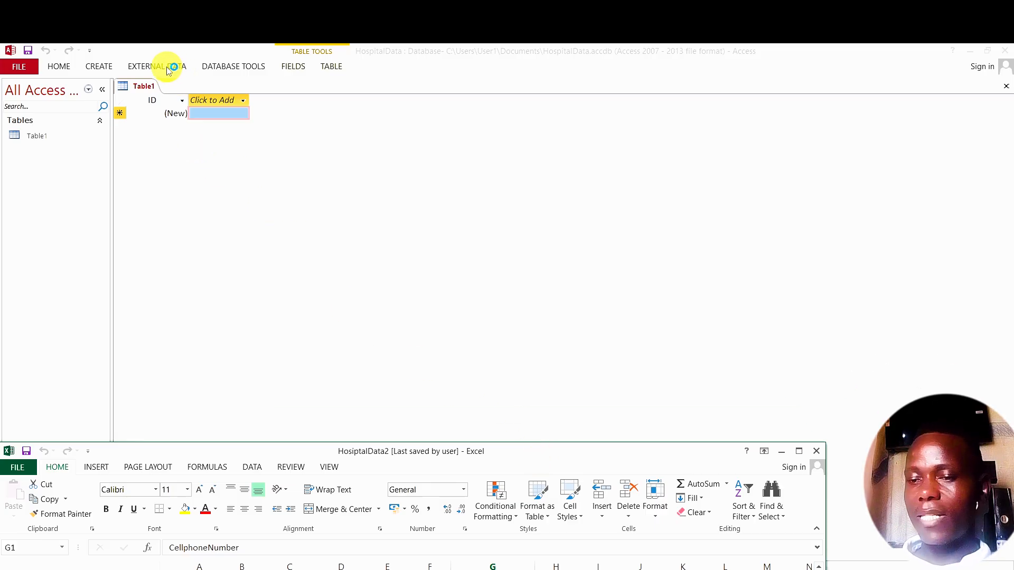
{"action": "double_click", "coordinate": [239, 68]}
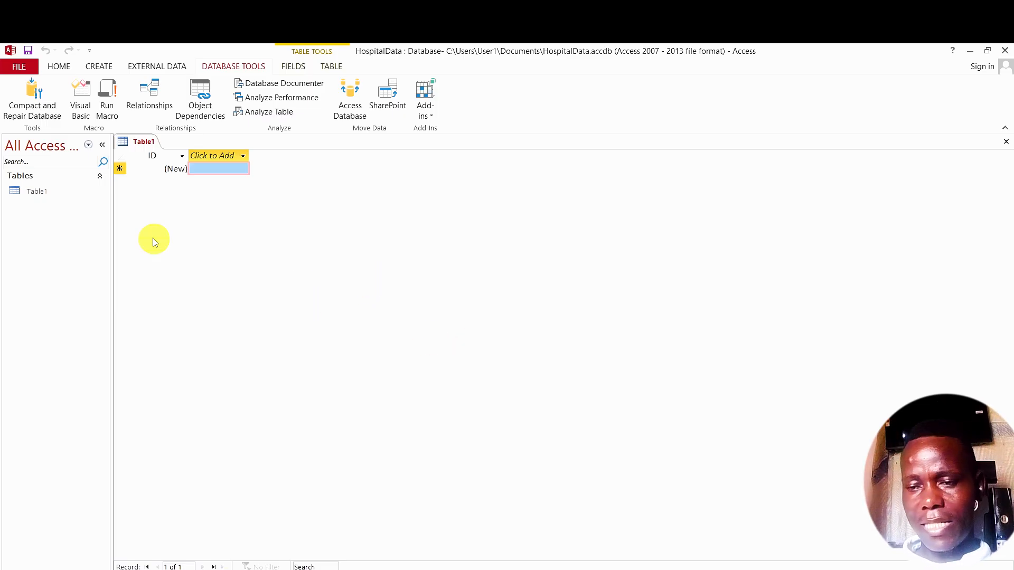
- Save Table1 as PatientData and switch it to Design View
{"action": "right_click", "coordinate": [142, 144]}
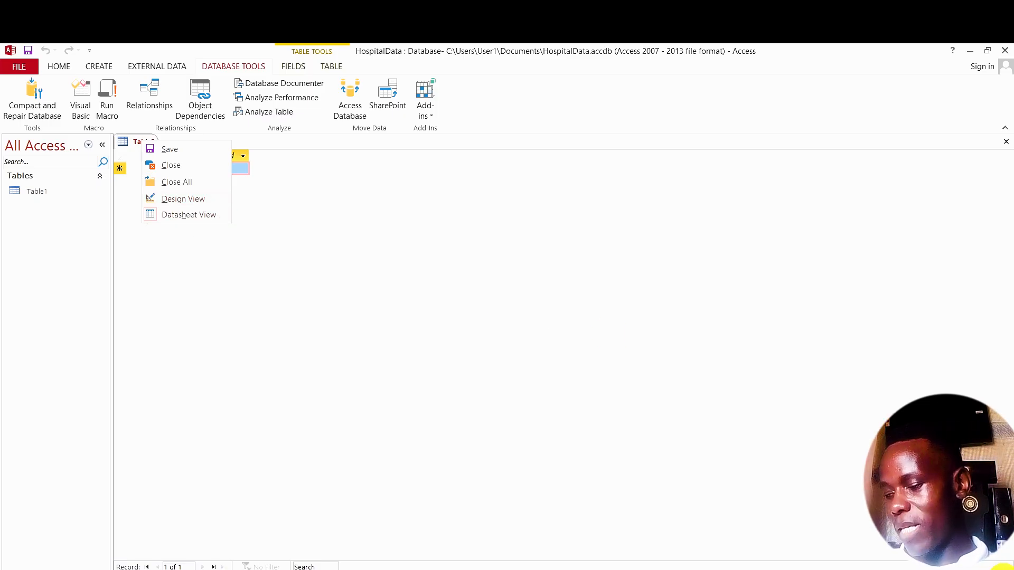
{"action": "key", "text": "s"}
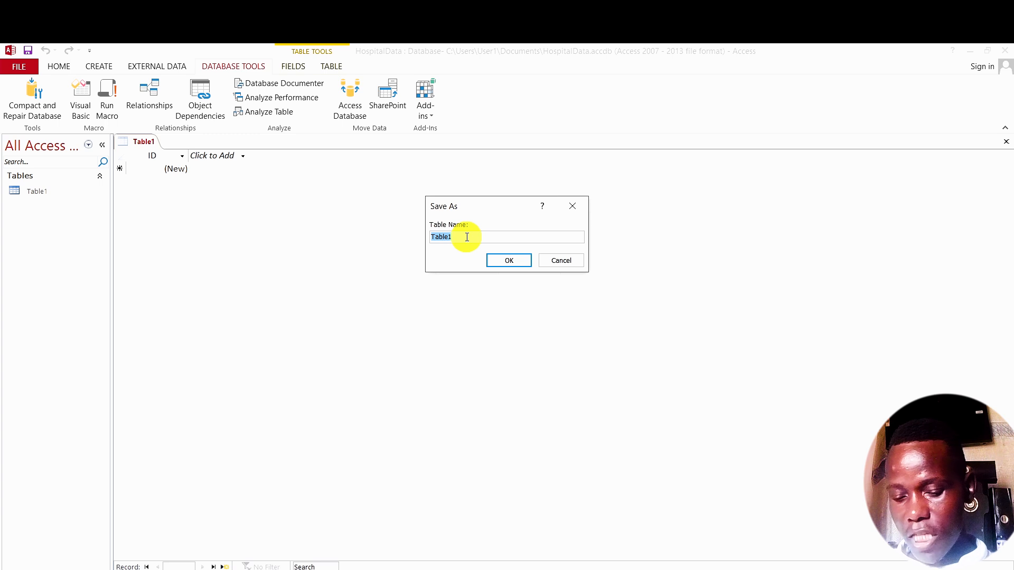
{"action": "type", "text": "PatientD"}
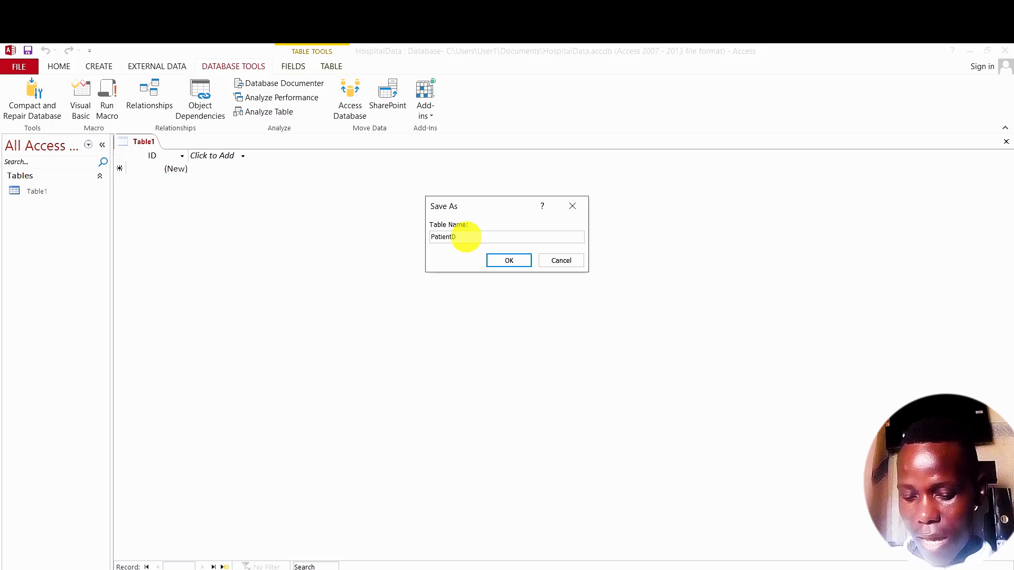
{"action": "type", "text": "ata"}
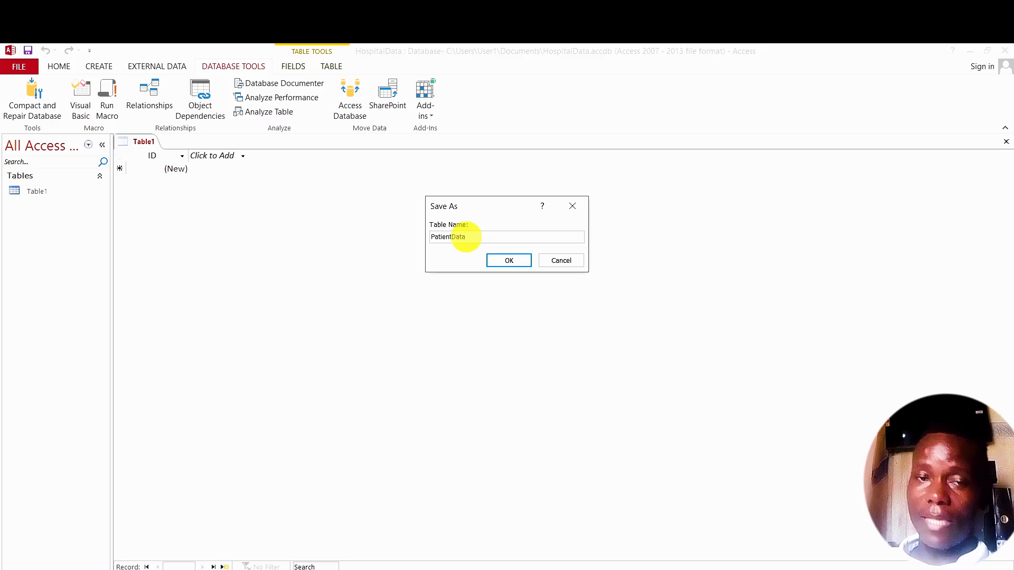
{"action": "left_click", "coordinate": [504, 260]}
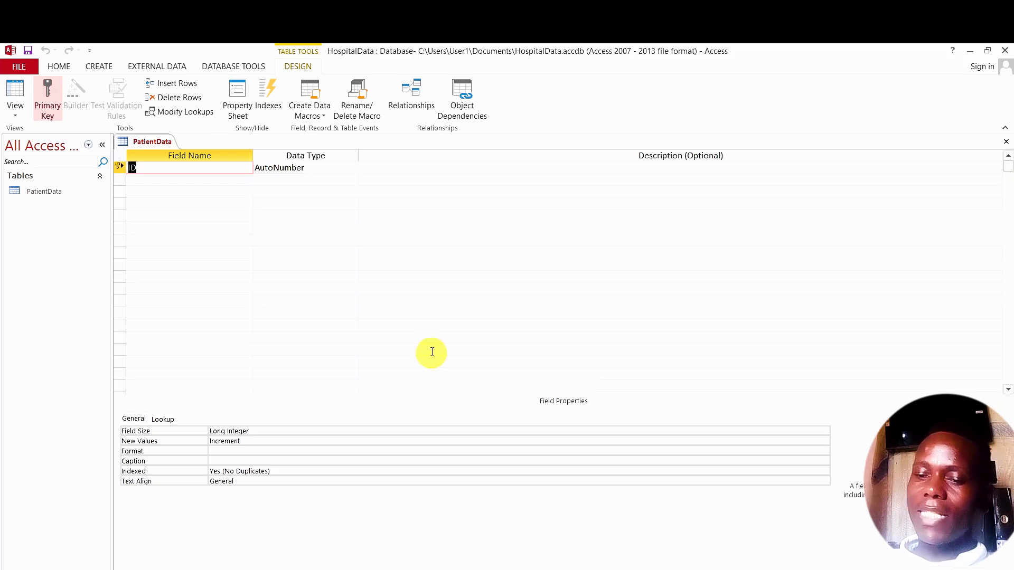
- Select the empty Field Name cell below ID to begin a new field
{"action": "left_click", "coordinate": [156, 181]}
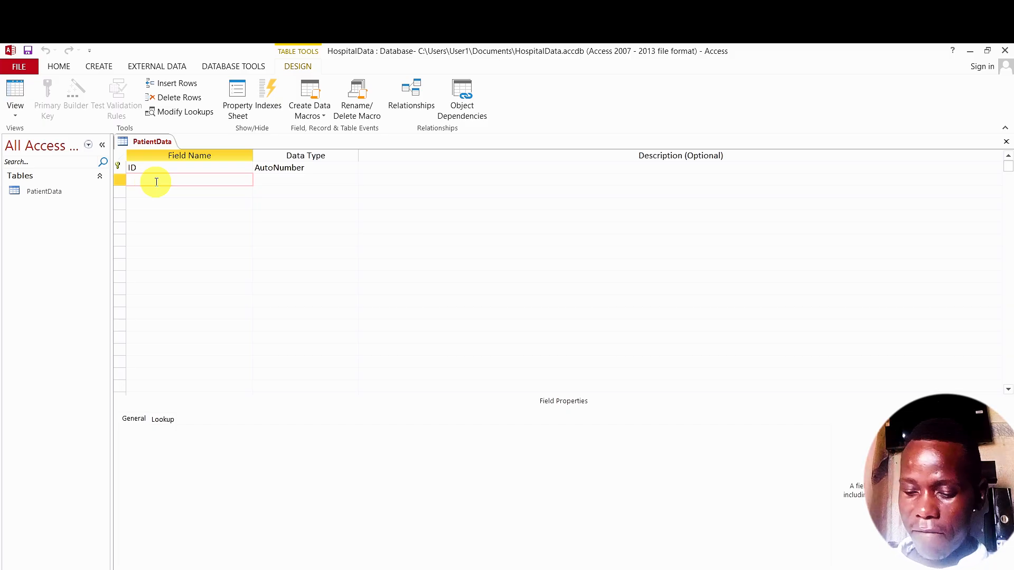
- Enter the field name FirstName in the second row, correcting a typo
{"action": "type", "text": "Fi"}
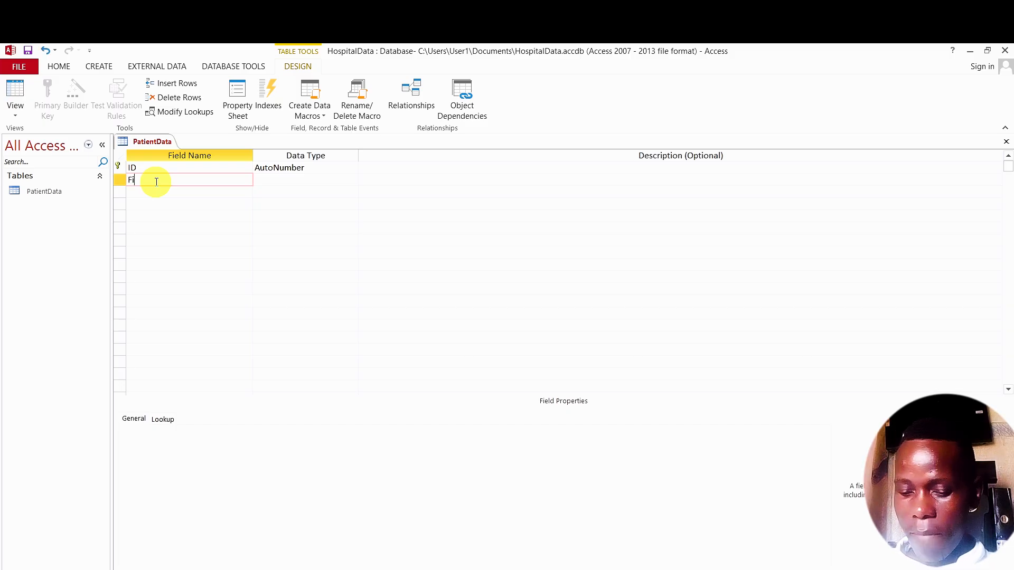
{"action": "type", "text": "sr"}
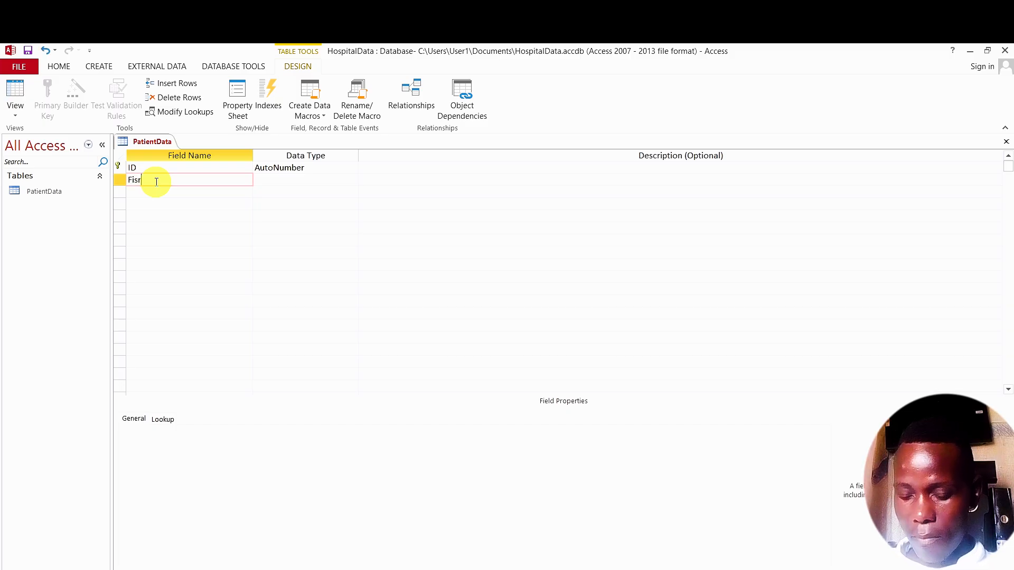
{"action": "key", "text": "BackSpace"}
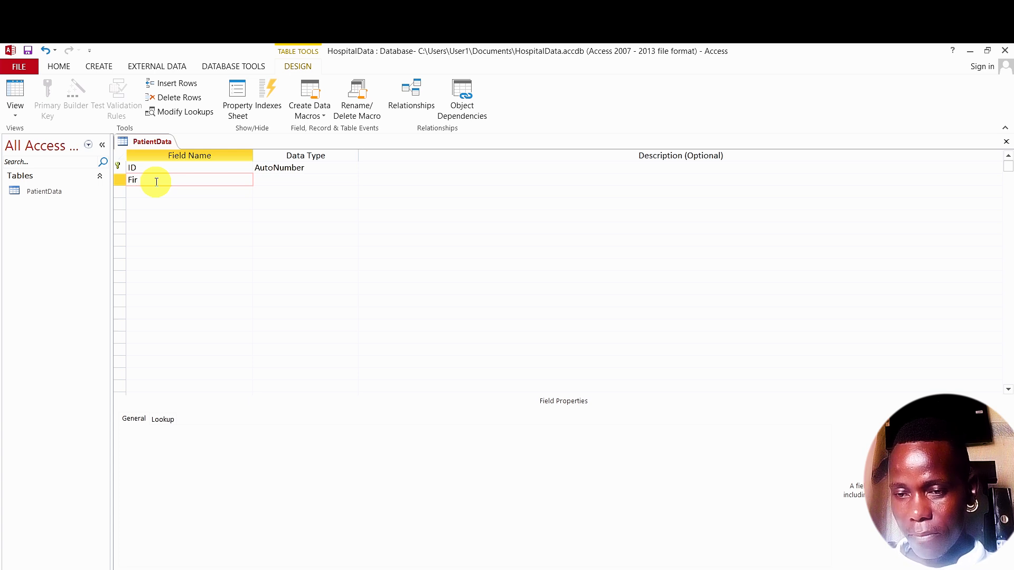
{"action": "type", "text": "rst"}
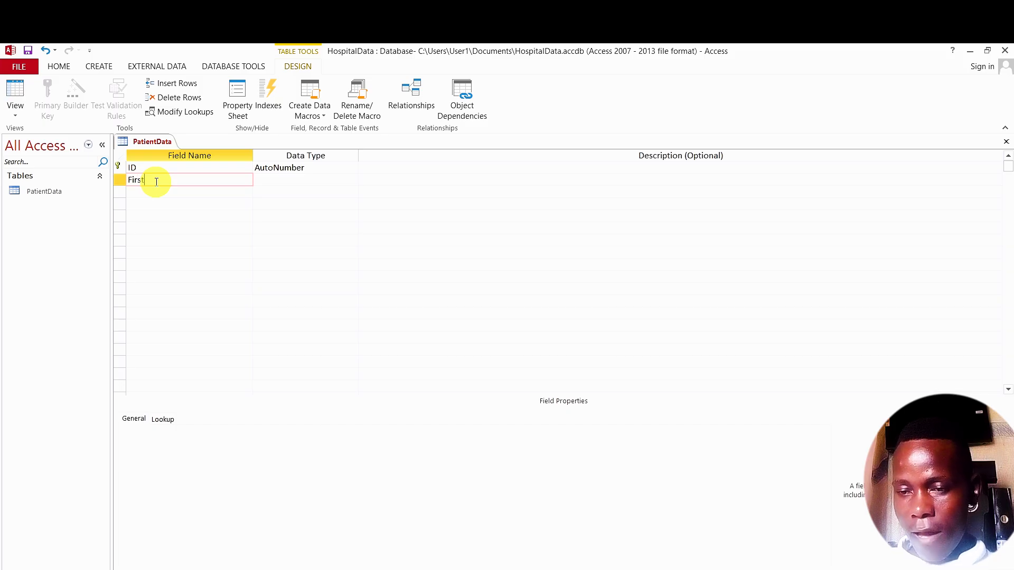
{"action": "type", "text": "Name"}
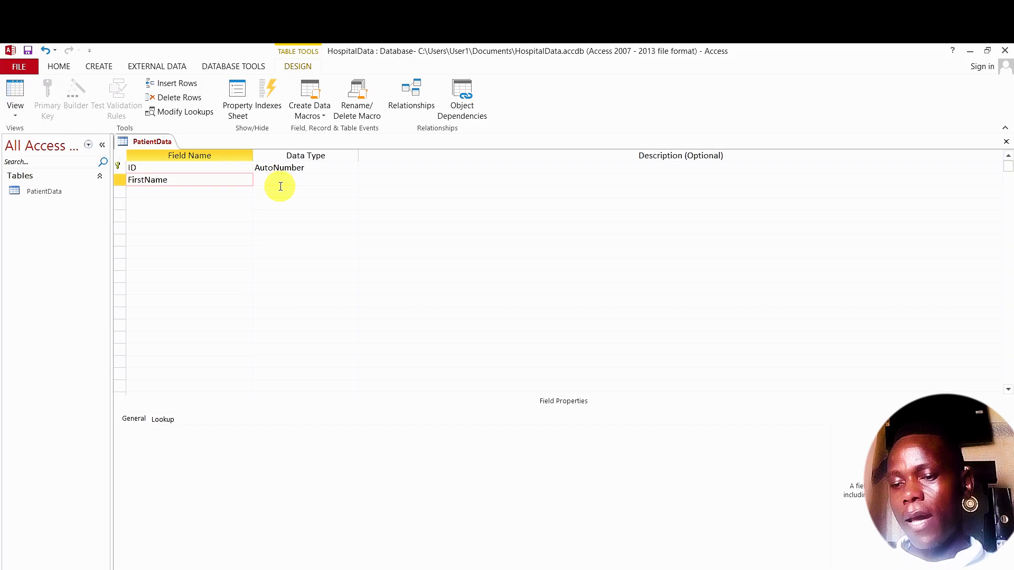
- Set FirstName's data type to Short Text
{"action": "left_click", "coordinate": [330, 181]}
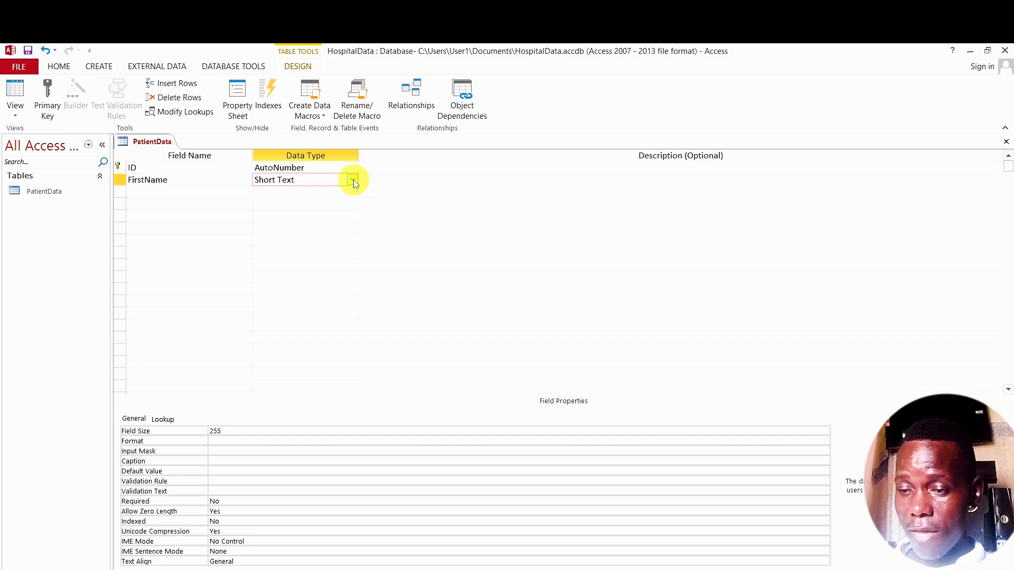
{"action": "left_click", "coordinate": [354, 182]}
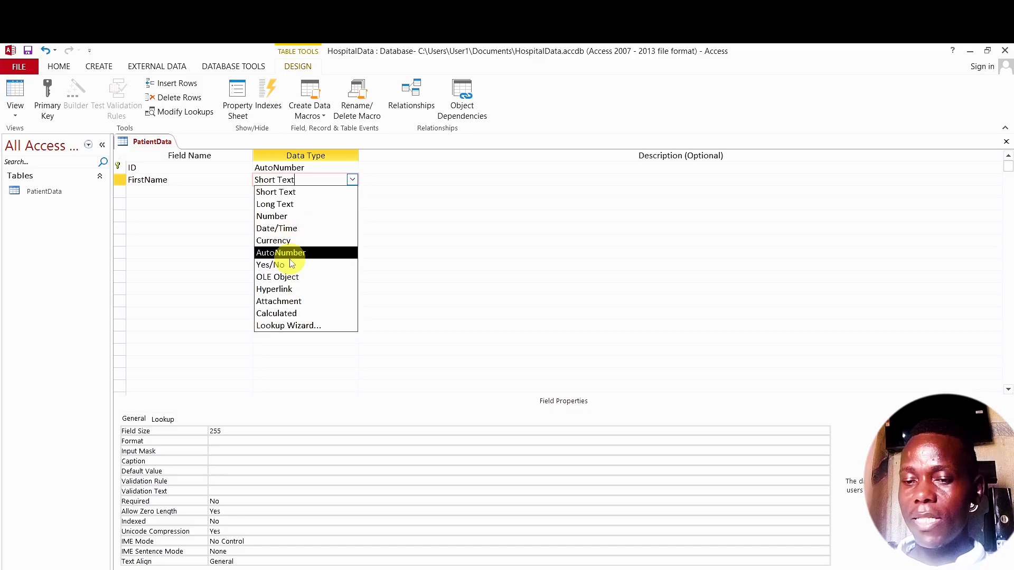
{"action": "left_click", "coordinate": [308, 193]}
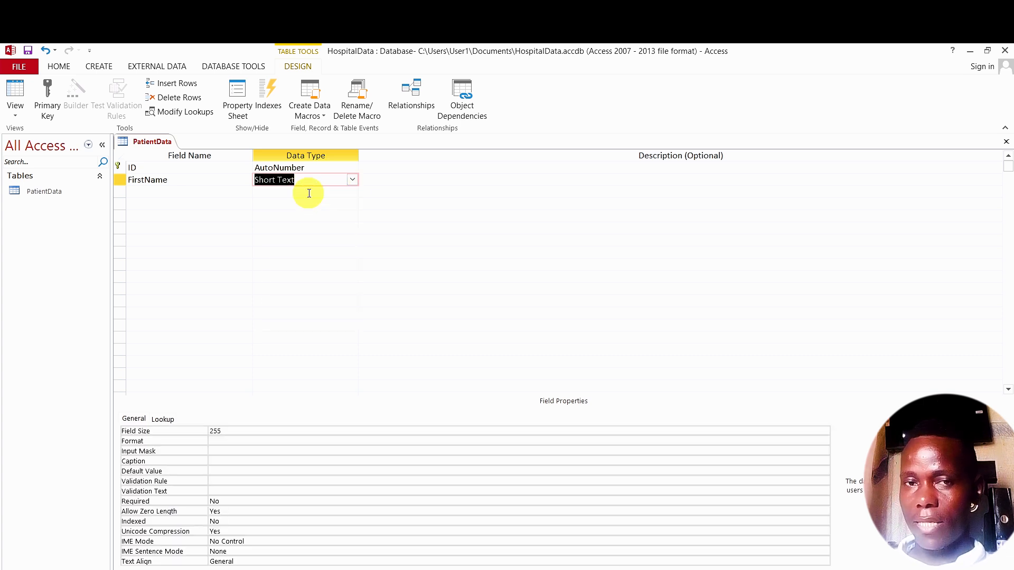
- Add a LastName field in the third row with the Short Text data type
{"action": "left_click", "coordinate": [167, 190]}
{"action": "type", "text": "Las"}
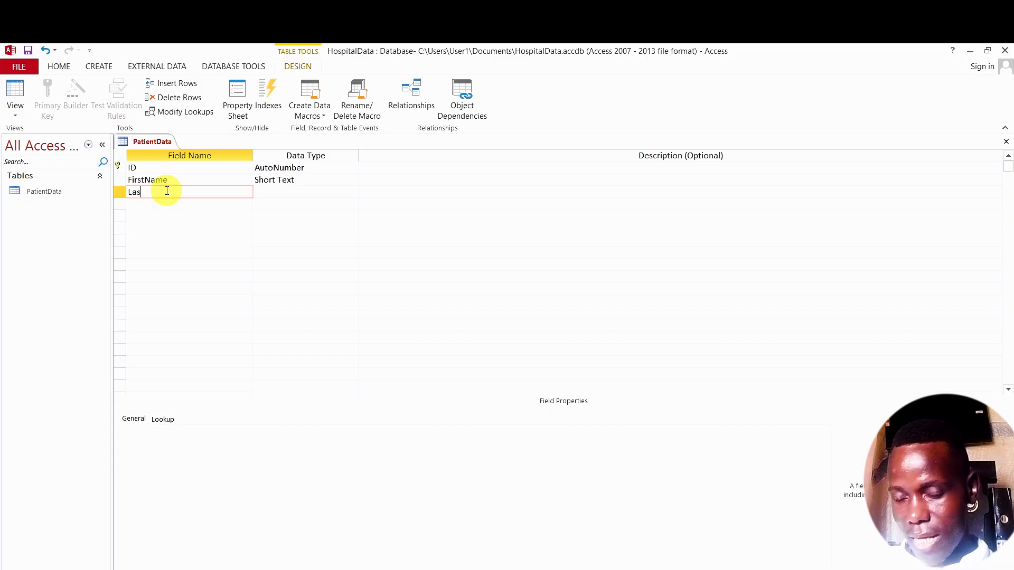
{"action": "type", "text": "tN"}
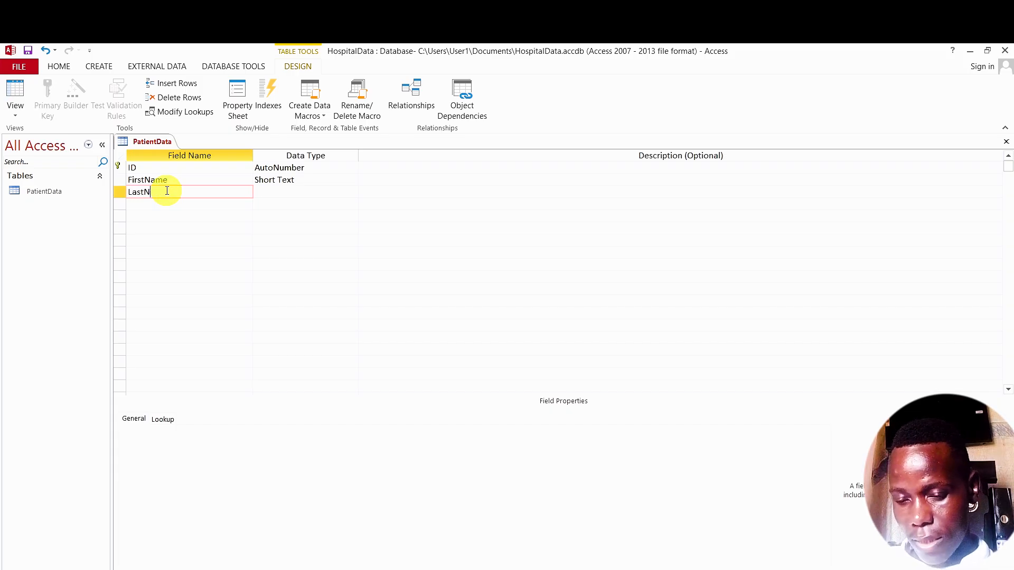
{"action": "type", "text": "ame"}
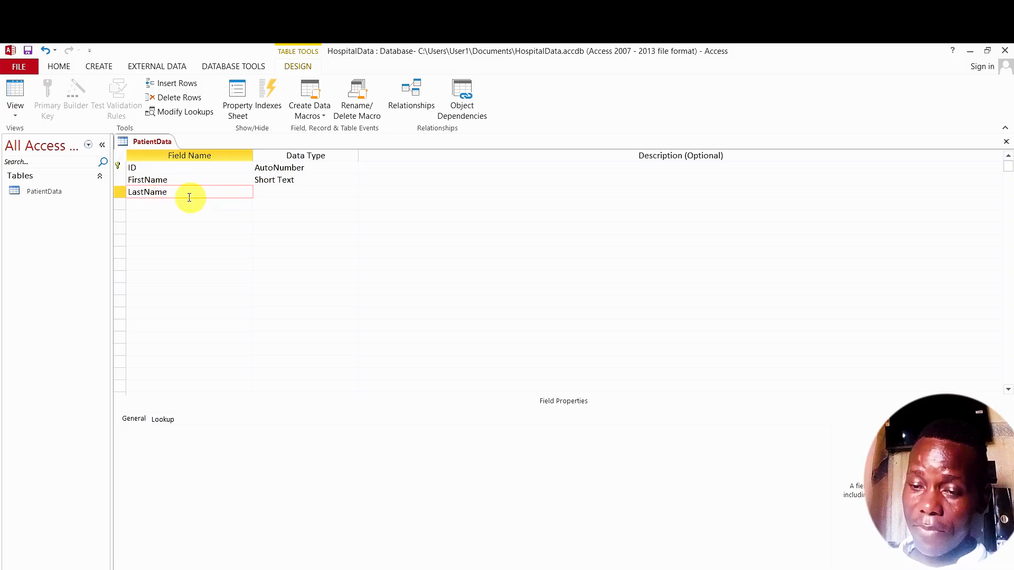
{"action": "left_click", "coordinate": [271, 192]}
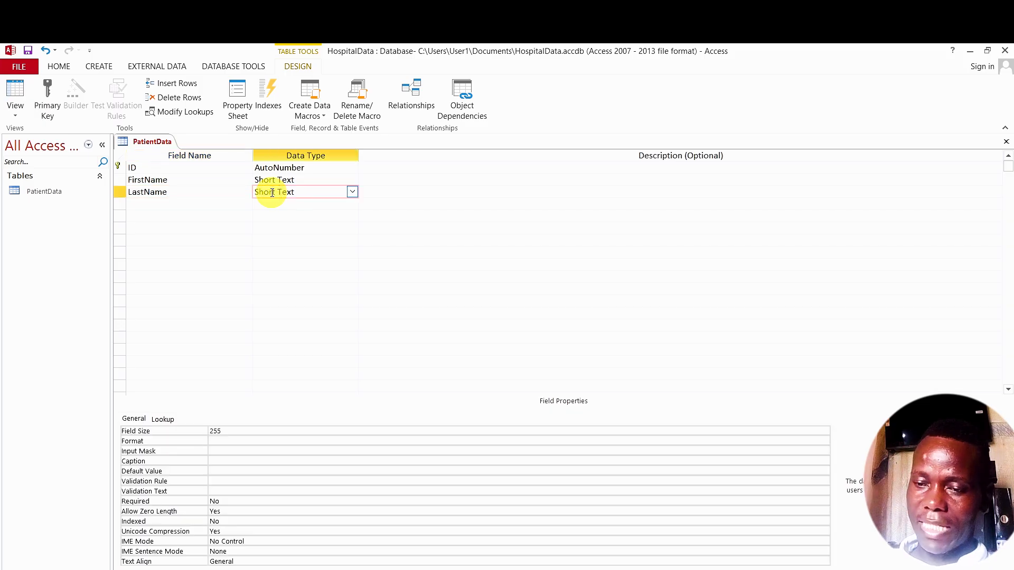
{"action": "left_click", "coordinate": [353, 192]}
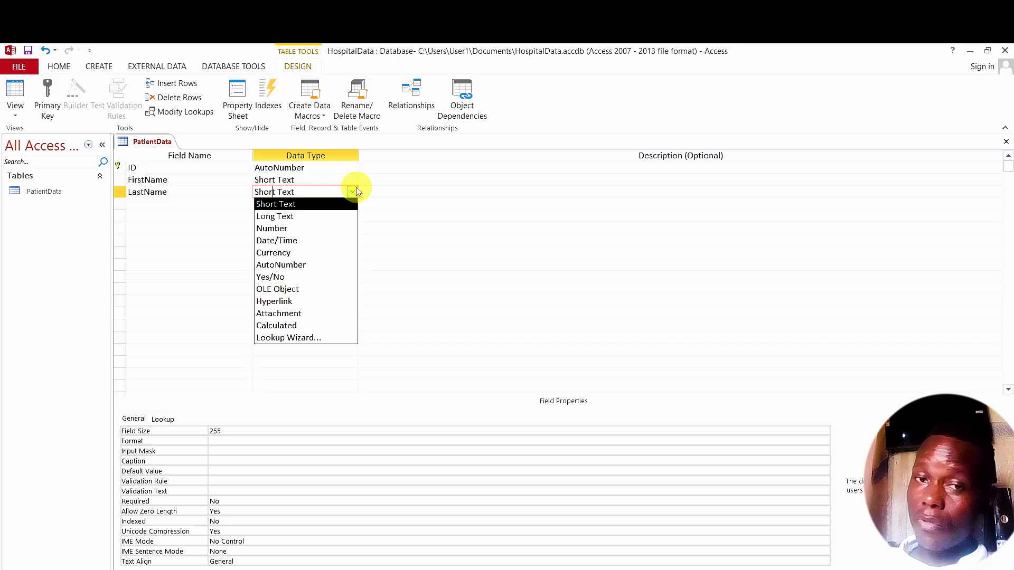
{"action": "left_click", "coordinate": [309, 204]}
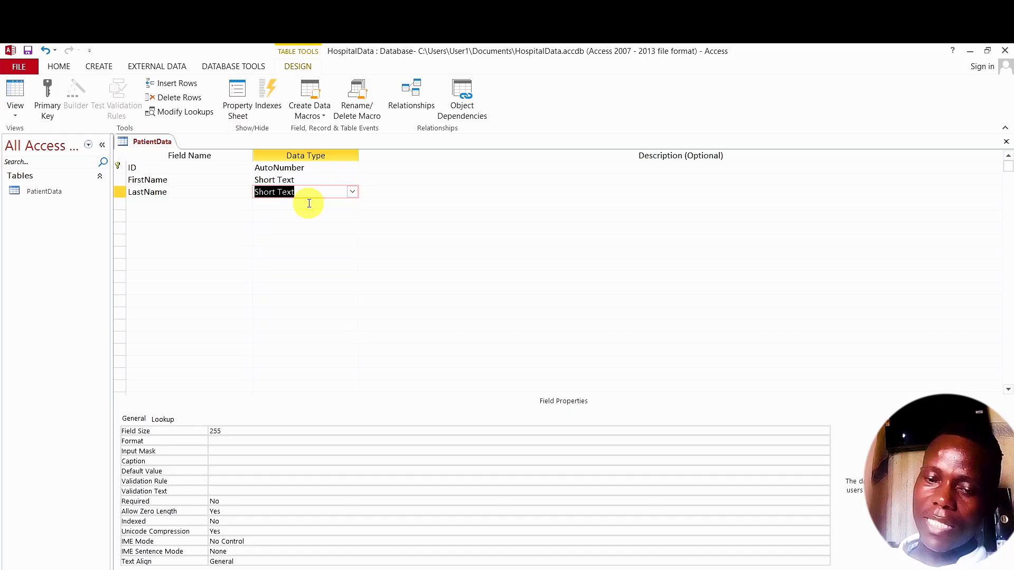
{"action": "left_click", "coordinate": [180, 202]}
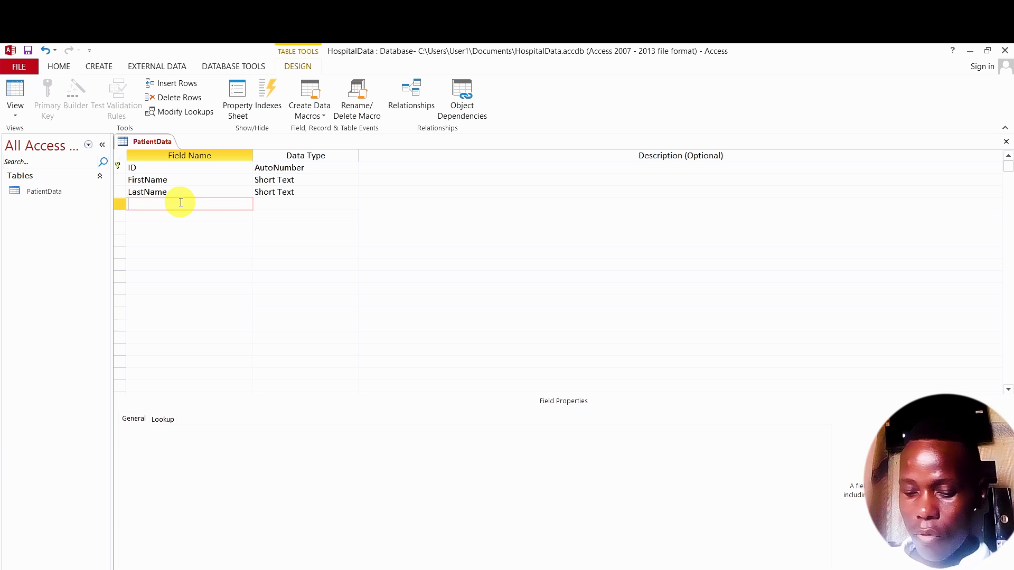
- Add a BlodGroup field as Short Text in the fourth row
{"action": "type", "text": "B"}
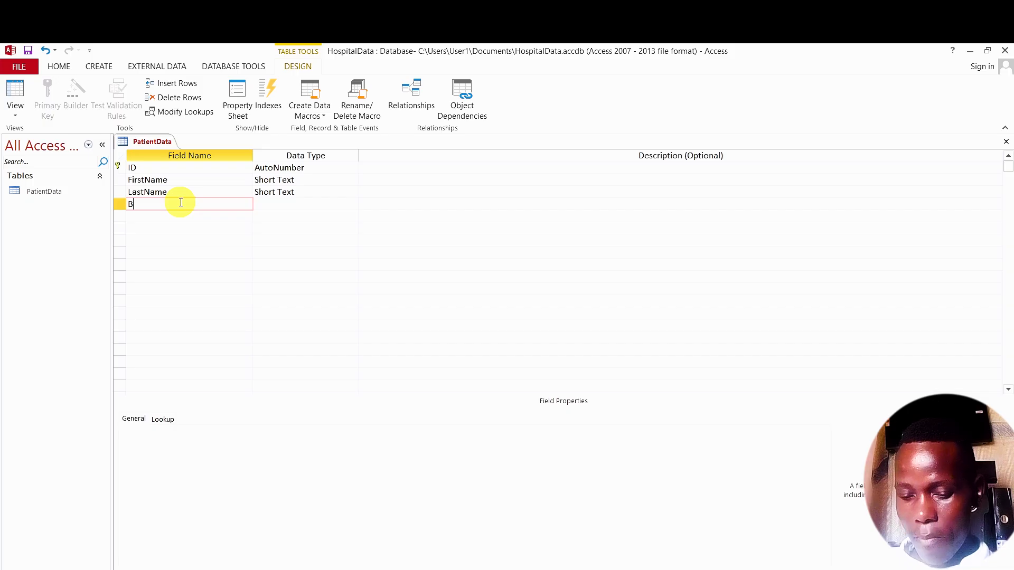
{"action": "type", "text": "lo"}
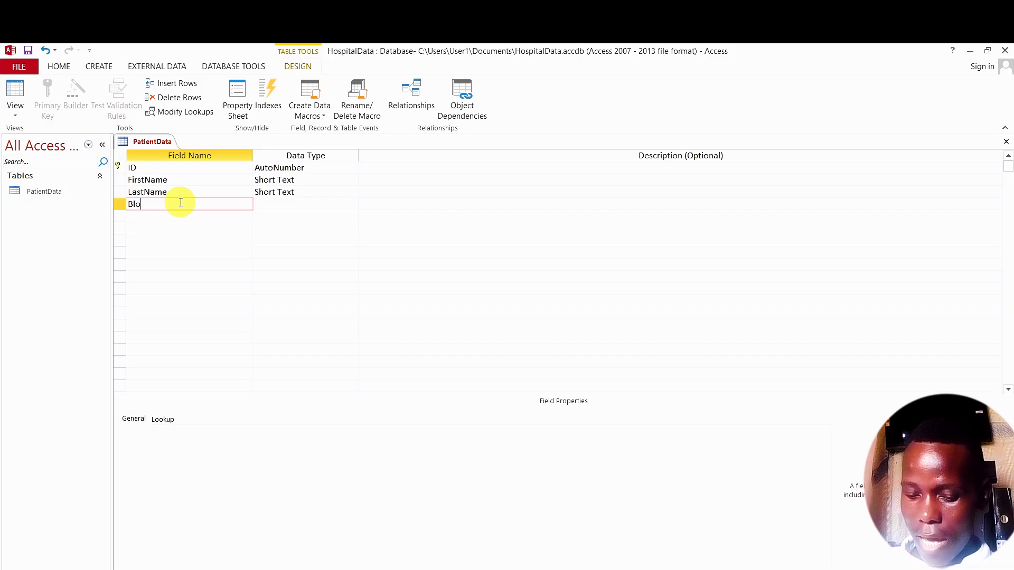
{"action": "type", "text": "dG"}
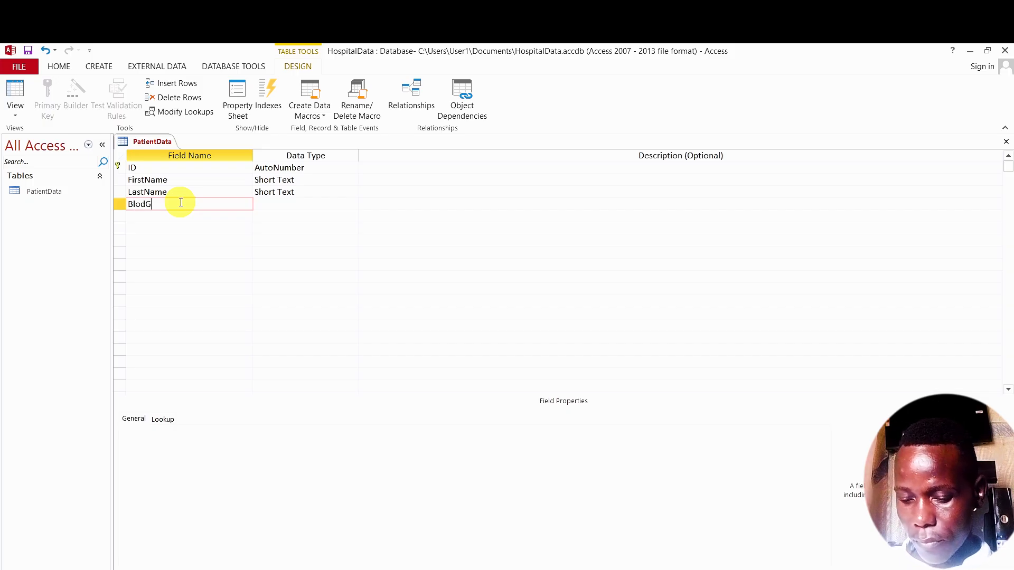
{"action": "type", "text": "rou"}
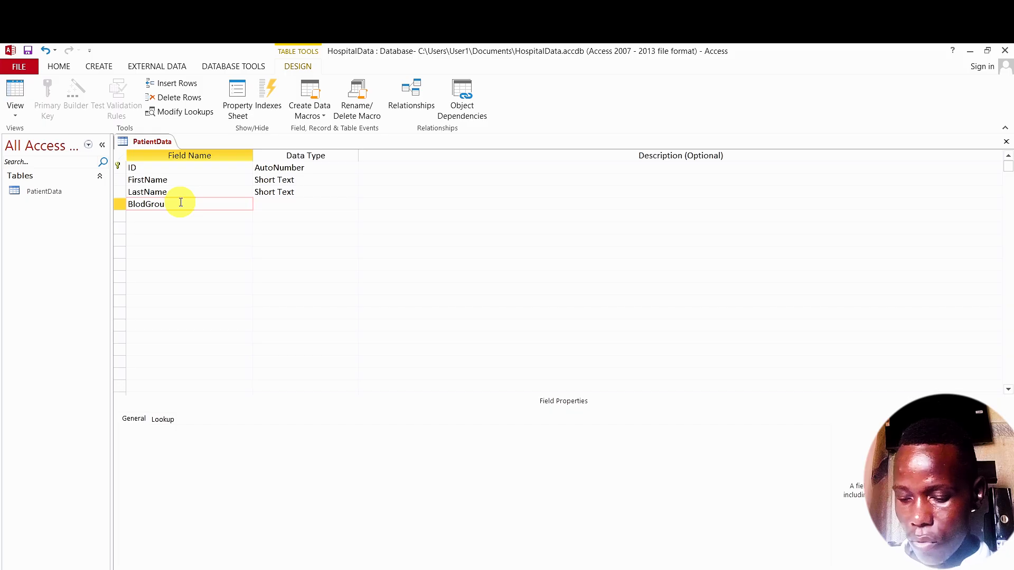
{"action": "type", "text": "p"}
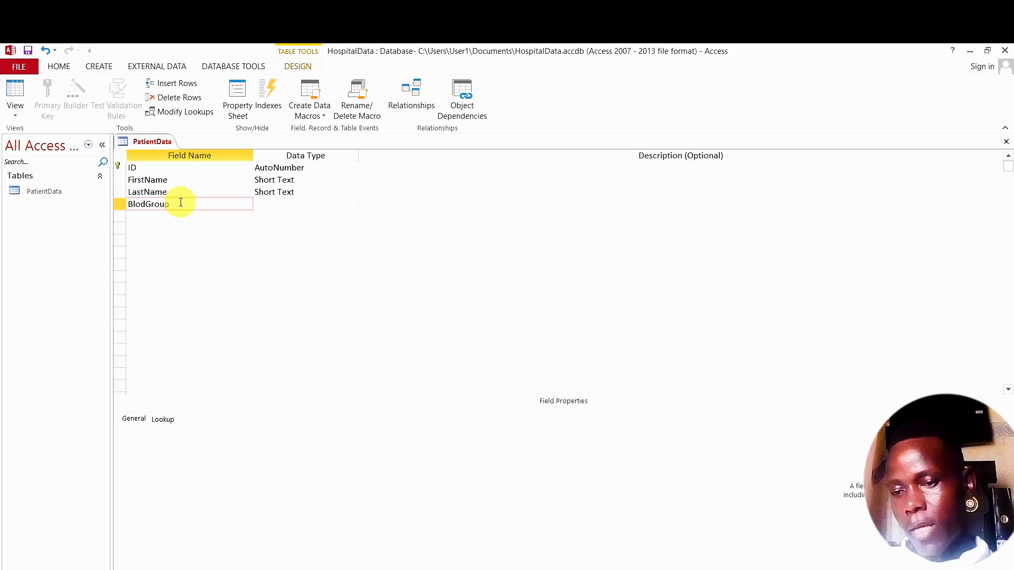
{"action": "left_click", "coordinate": [304, 202]}
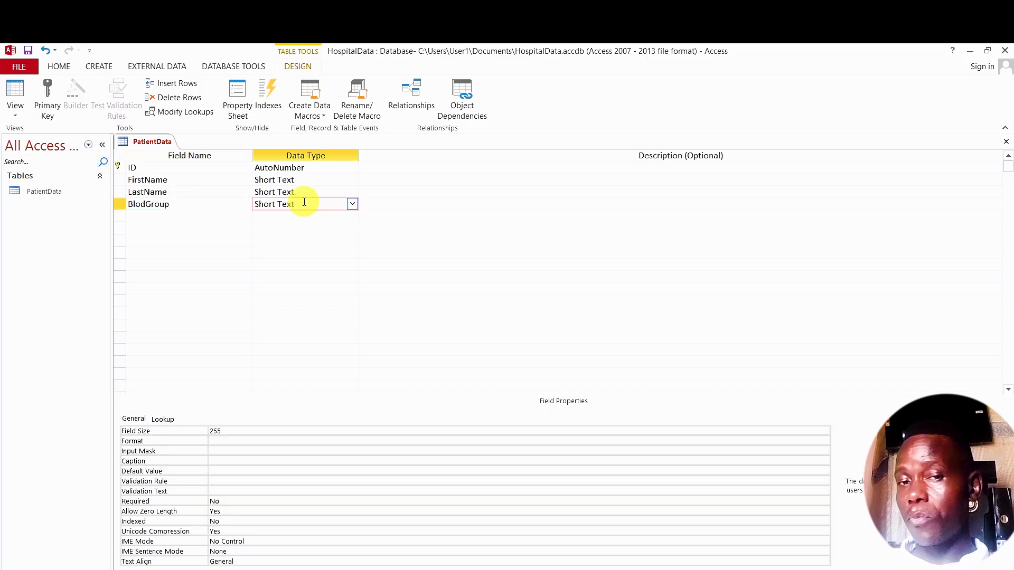
{"action": "left_click", "coordinate": [142, 216]}
- Add a fifth field named StartDate with the Date/Time data type
{"action": "type", "text": "Sta"}
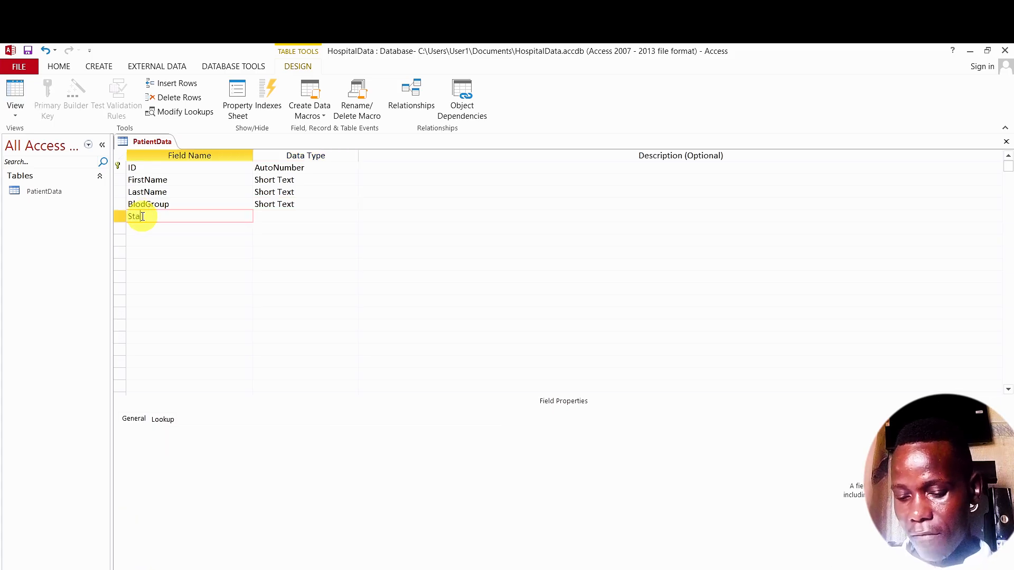
{"action": "type", "text": "tuDate"}
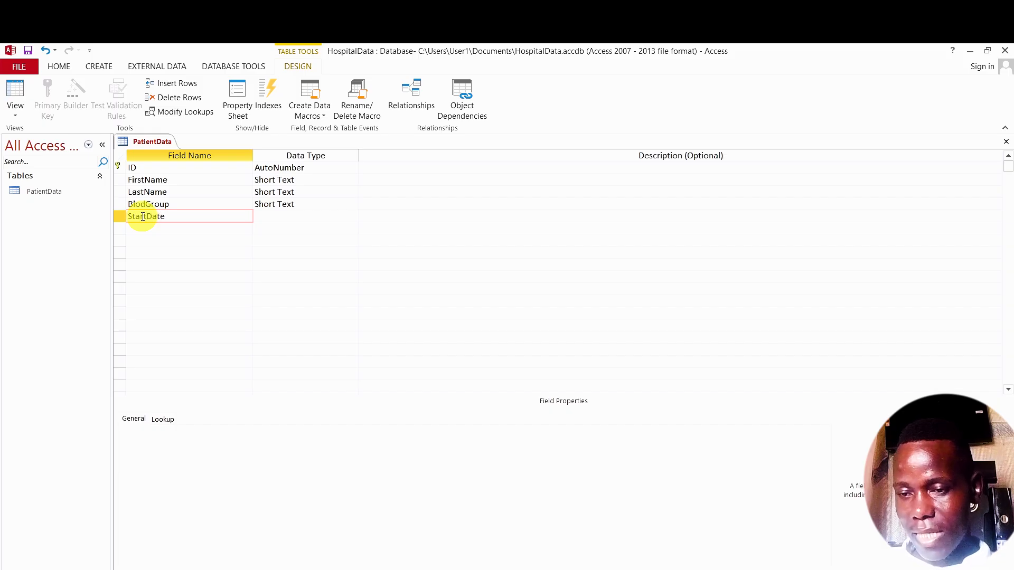
{"action": "left_click", "coordinate": [303, 215]}
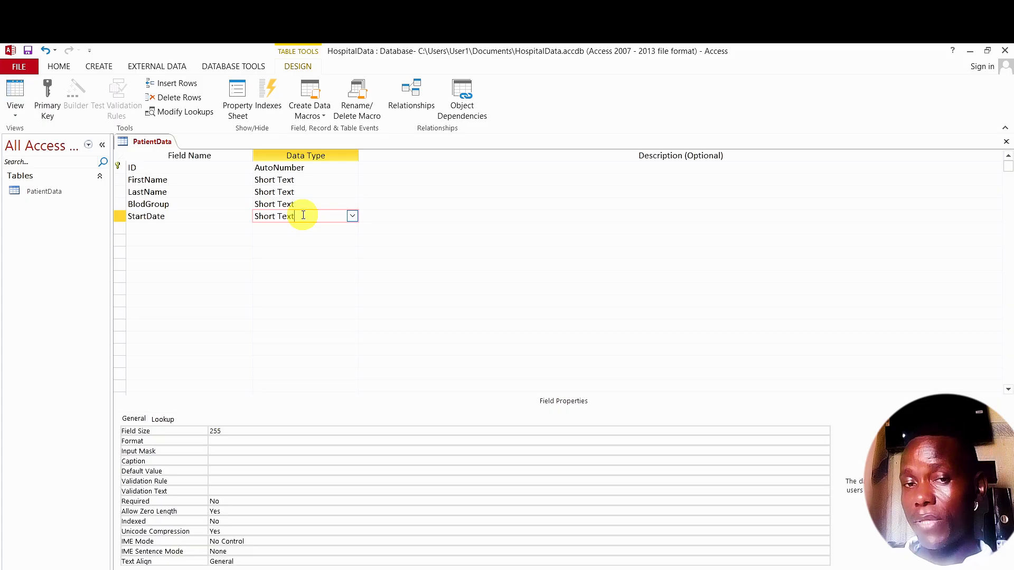
{"action": "left_click", "coordinate": [351, 217]}
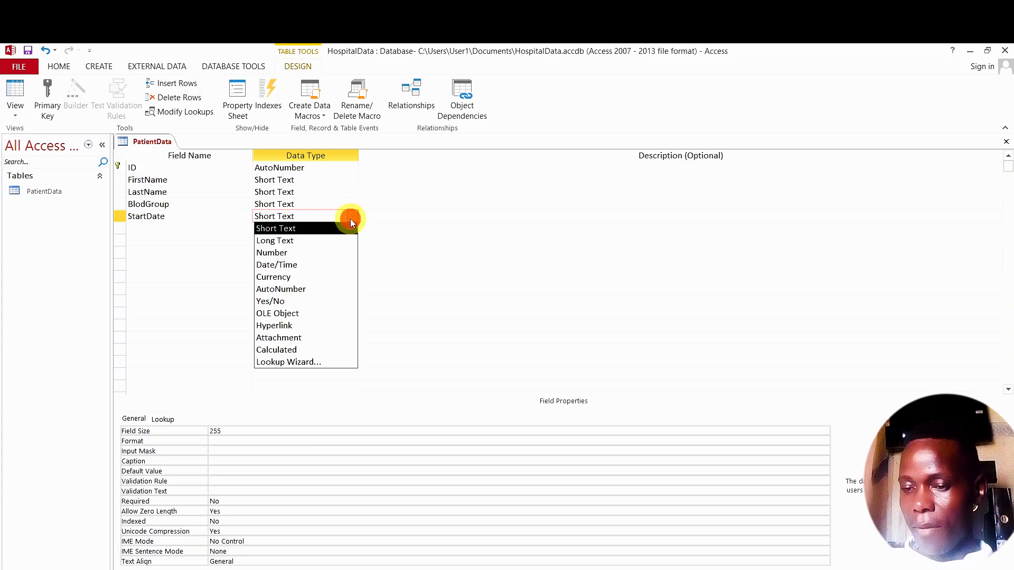
{"action": "left_click", "coordinate": [294, 265]}
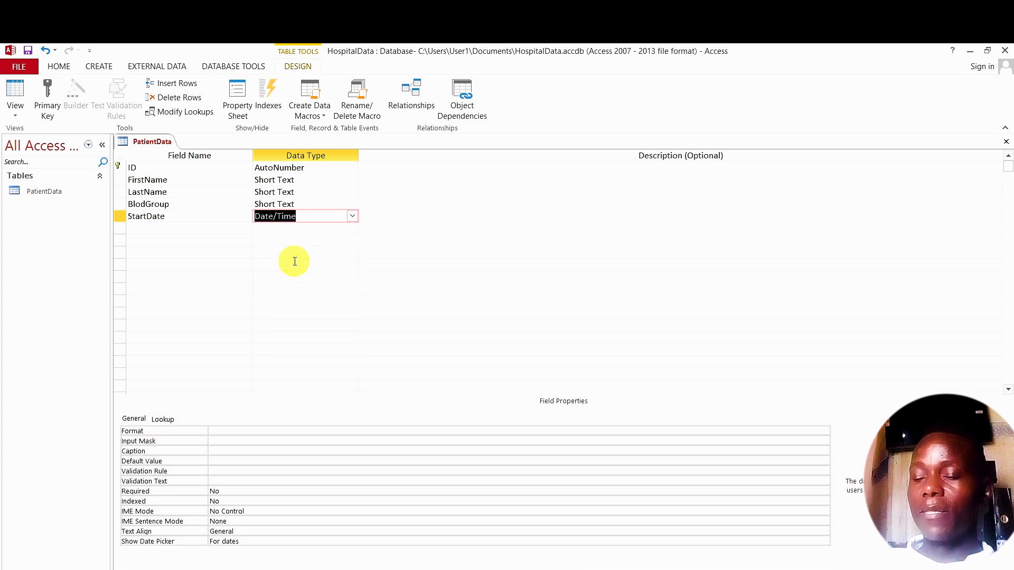
{"action": "left_click", "coordinate": [160, 226]}
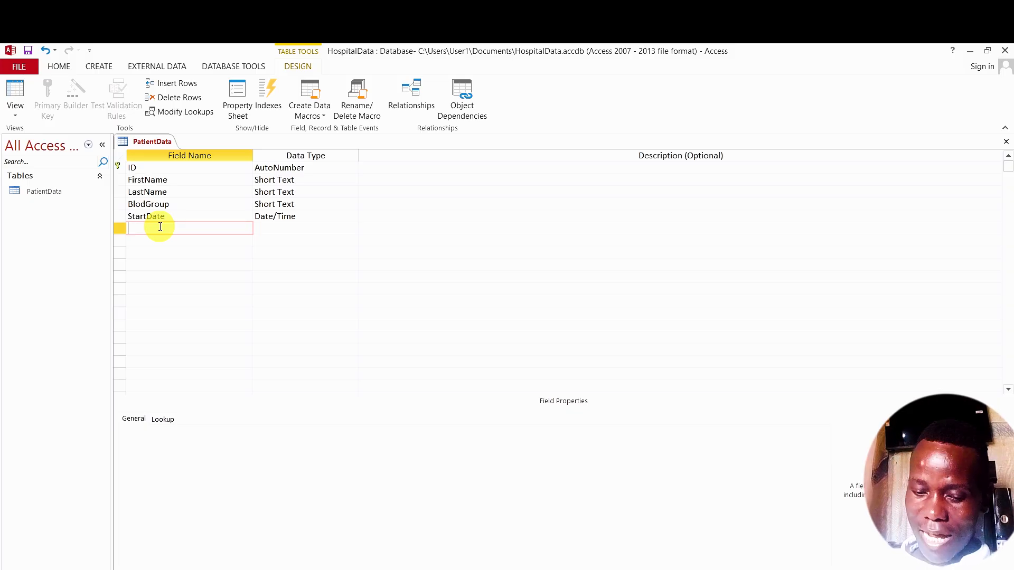
- Add a sixth field named PatientID with the Number data type
{"action": "type", "text": "St"}
{"action": "key", "text": "BackSpace"}
{"action": "key", "text": "BackSpace"}
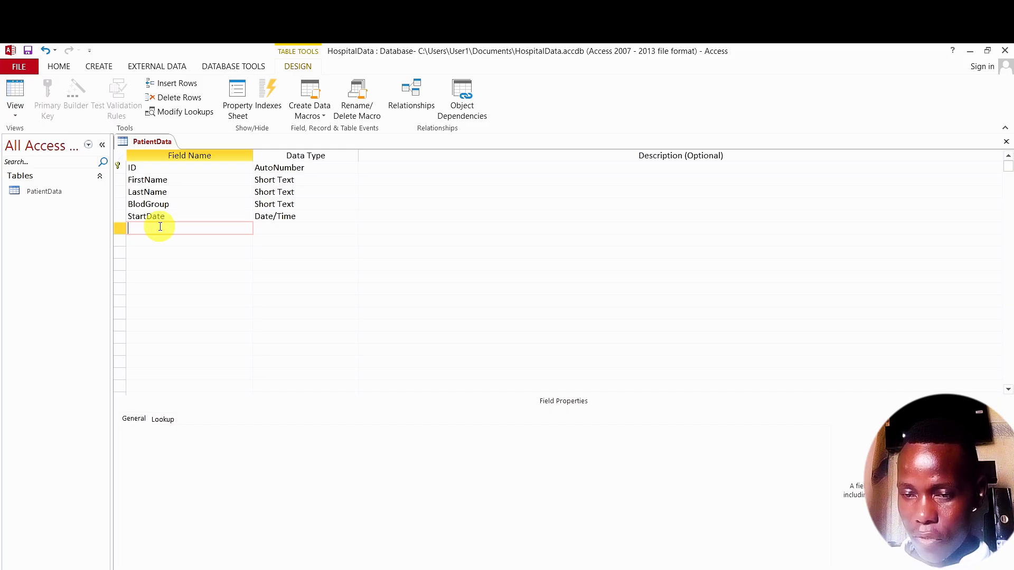
{"action": "type", "text": "P"}
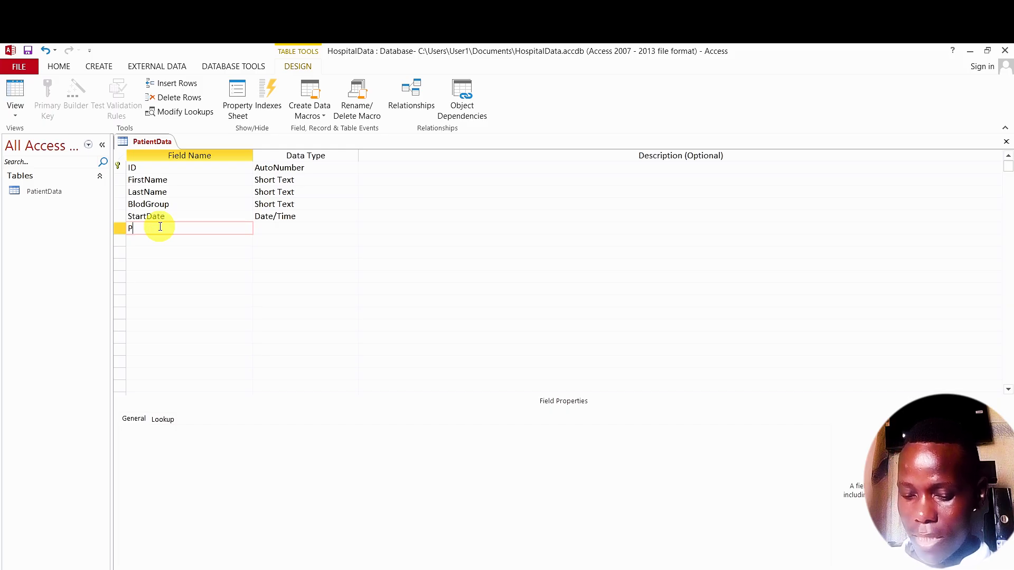
{"action": "type", "text": "atient"}
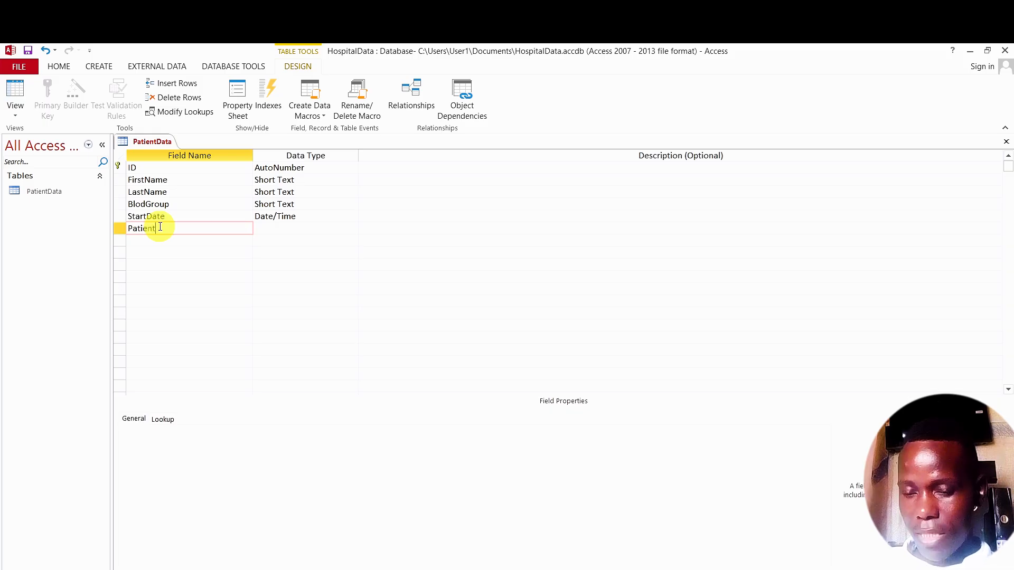
{"action": "type", "text": "ID"}
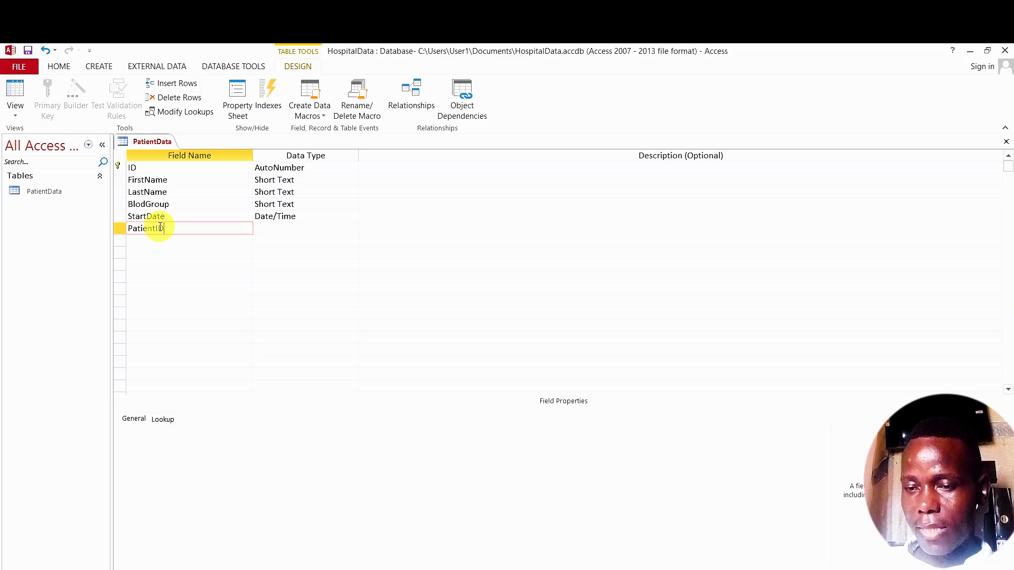
{"action": "left_click", "coordinate": [296, 226]}
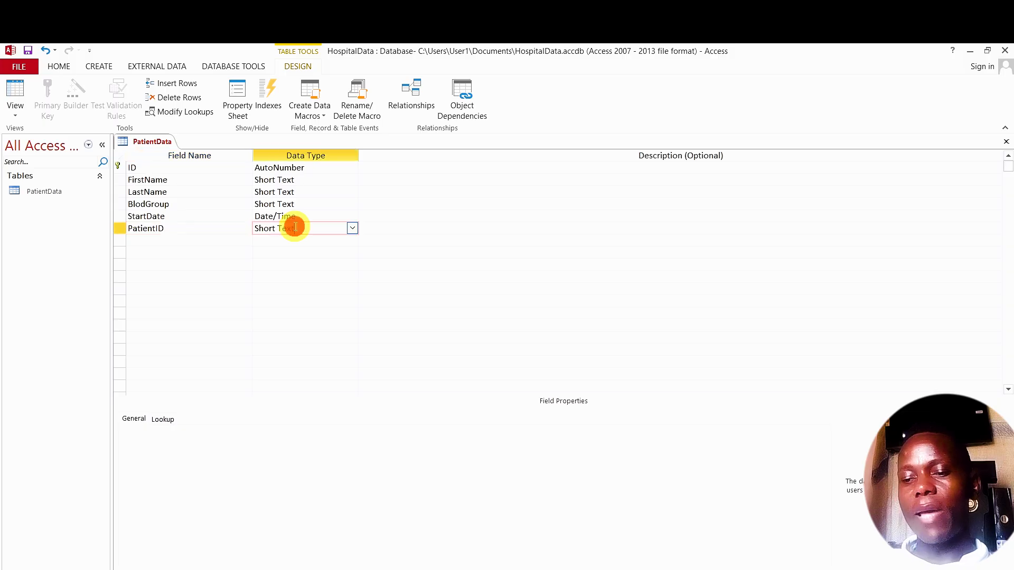
{"action": "left_click", "coordinate": [352, 229]}
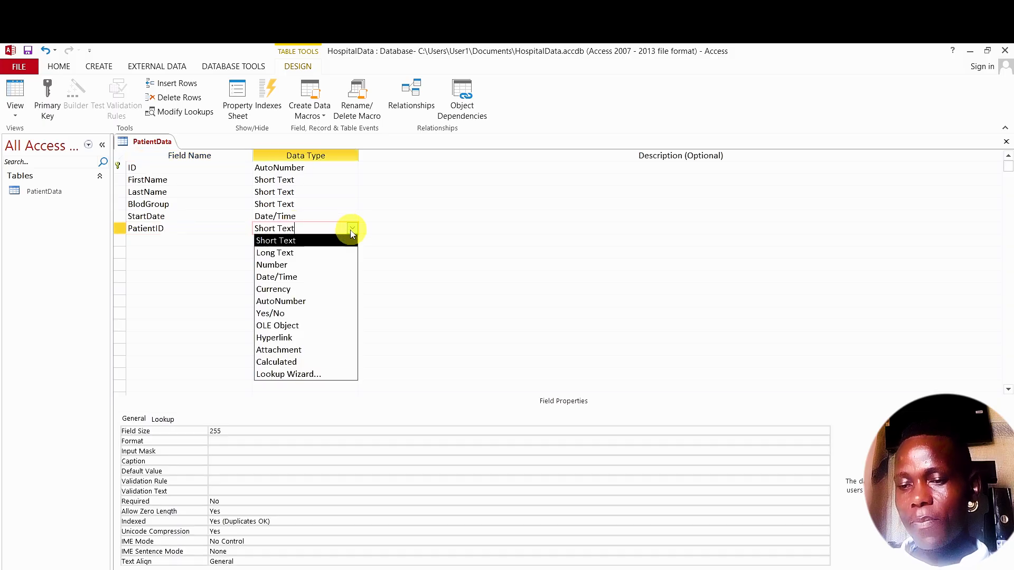
{"action": "left_click", "coordinate": [289, 266]}
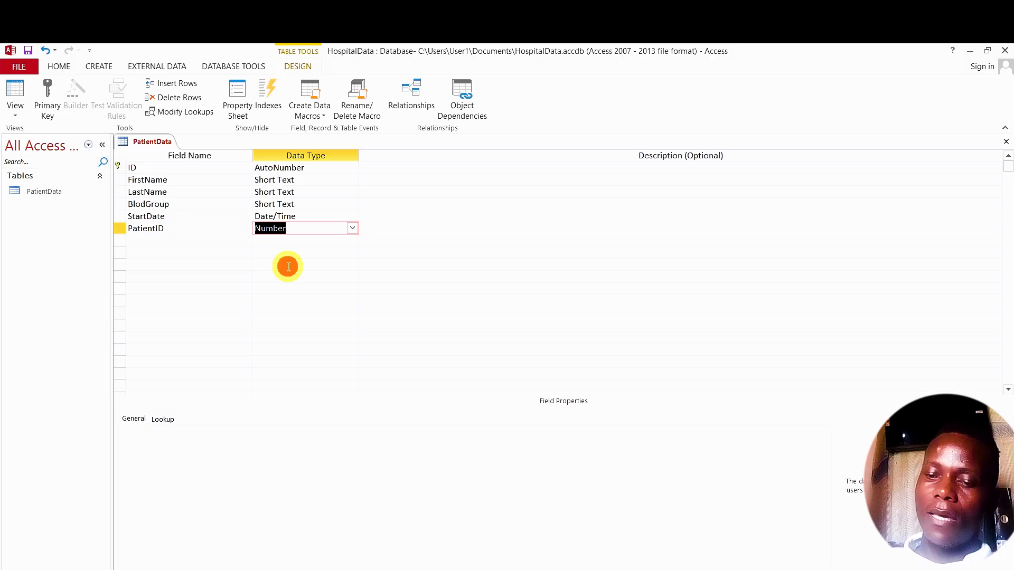
{"action": "left_click", "coordinate": [142, 244]}
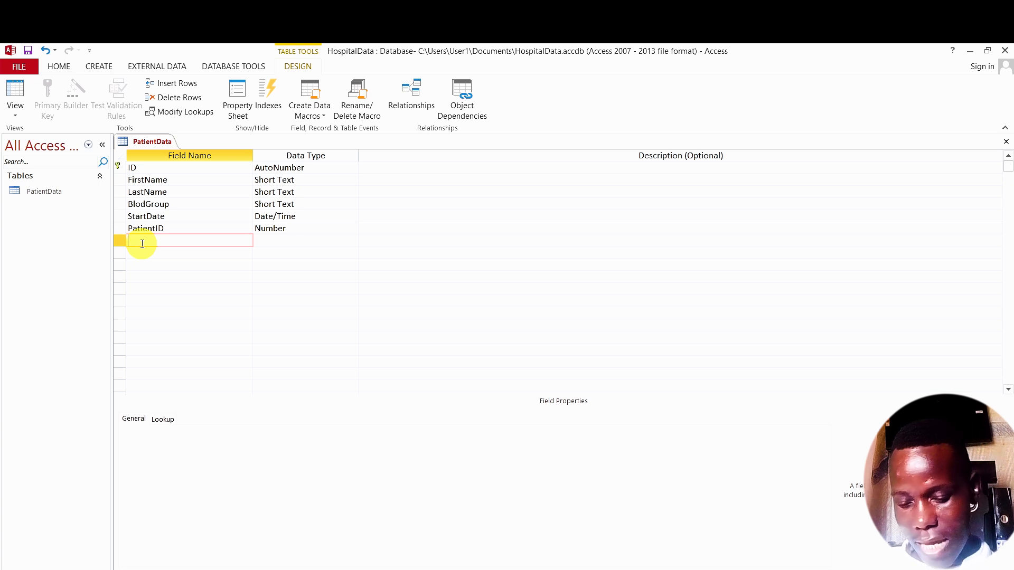
- Add a Status field, keeping its default Short Text data type
{"action": "type", "text": "Status"}
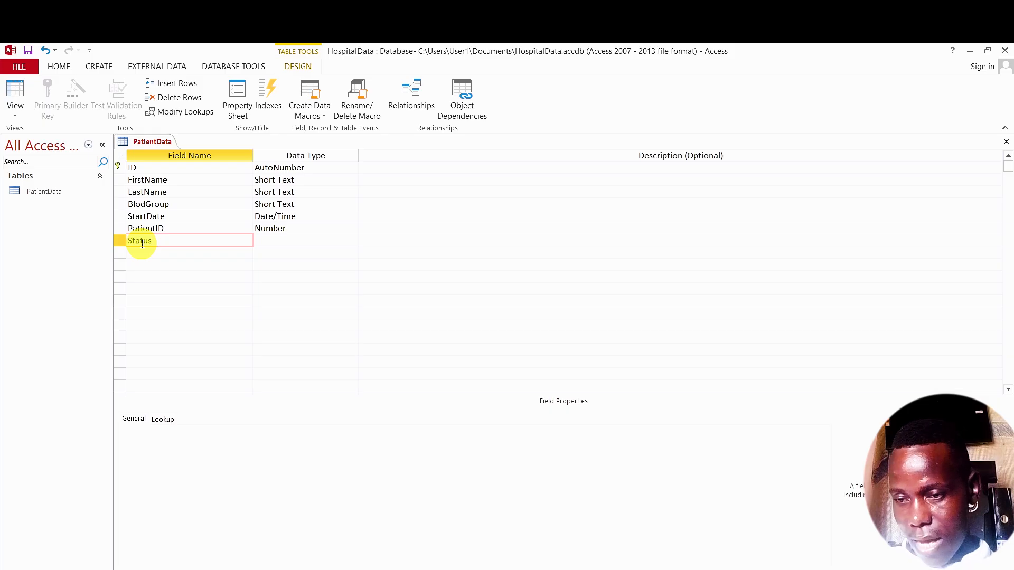
{"action": "left_click", "coordinate": [285, 243]}
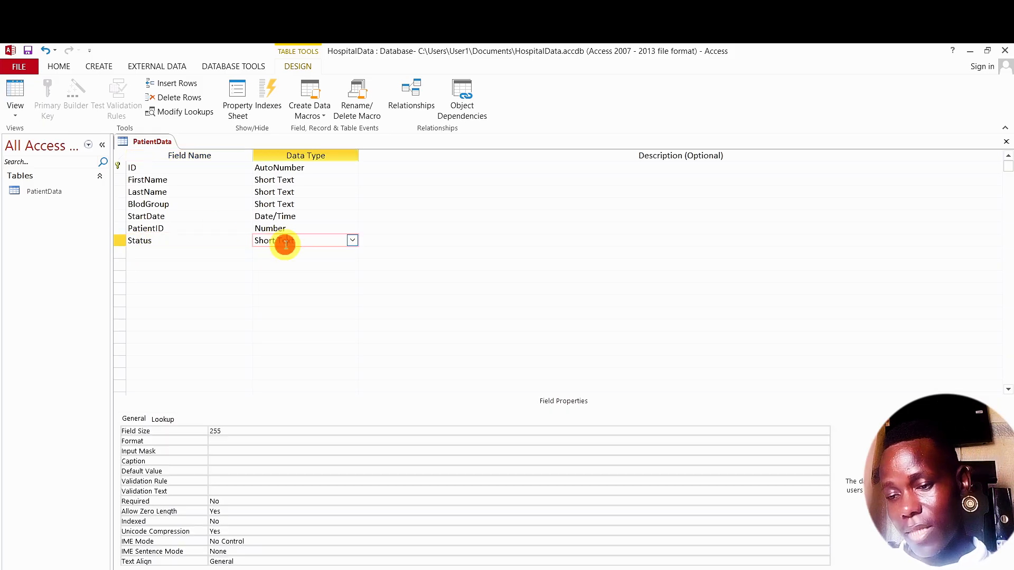
{"action": "left_click", "coordinate": [147, 249]}
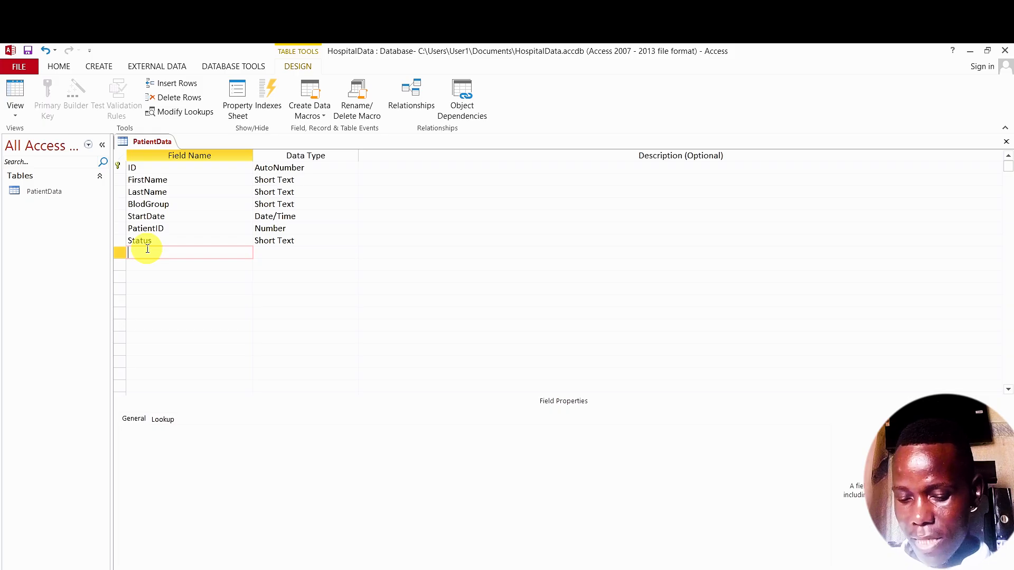
- Add an eighth field named CellphoneNumber and choose Number as its data type
{"action": "type", "text": "Da"}
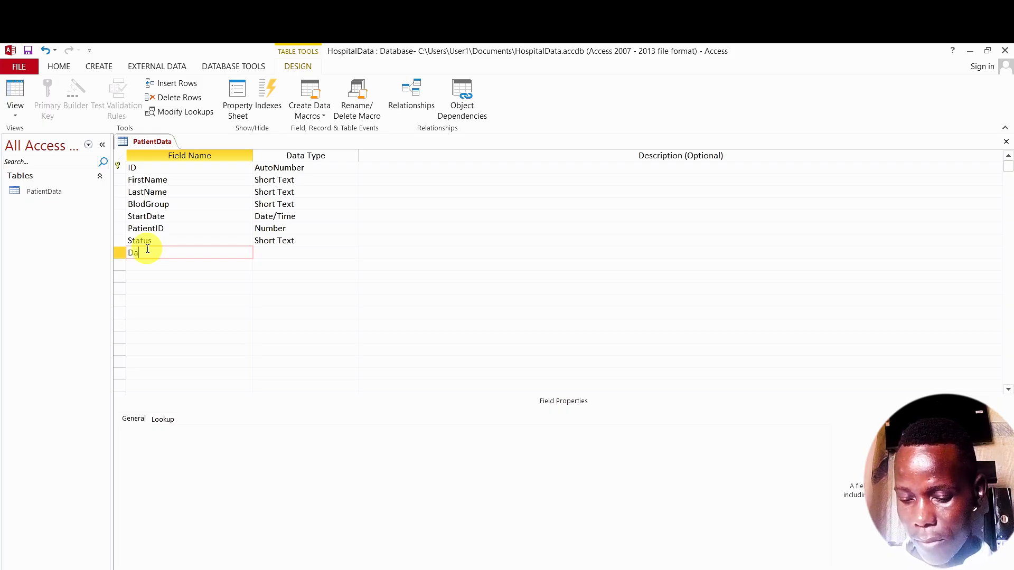
{"action": "key", "text": "BackSpace"}
{"action": "key", "text": "BackSpace"}
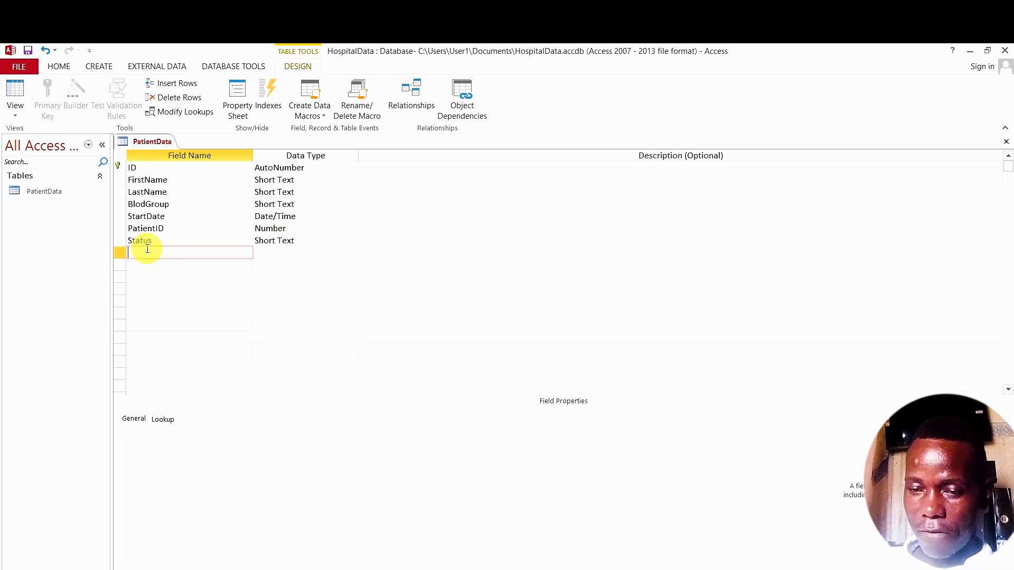
{"action": "type", "text": "C"}
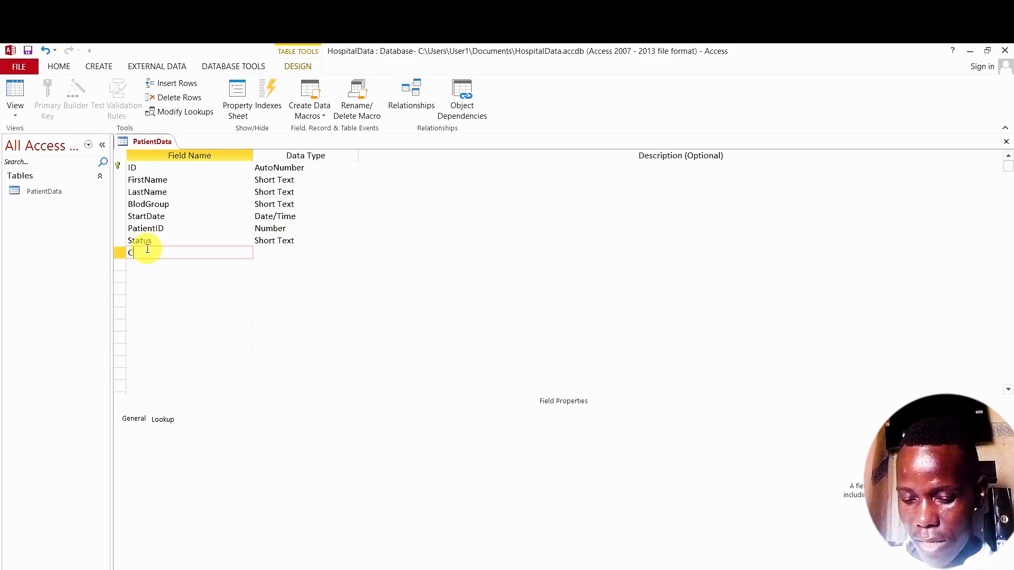
{"action": "type", "text": "ell"}
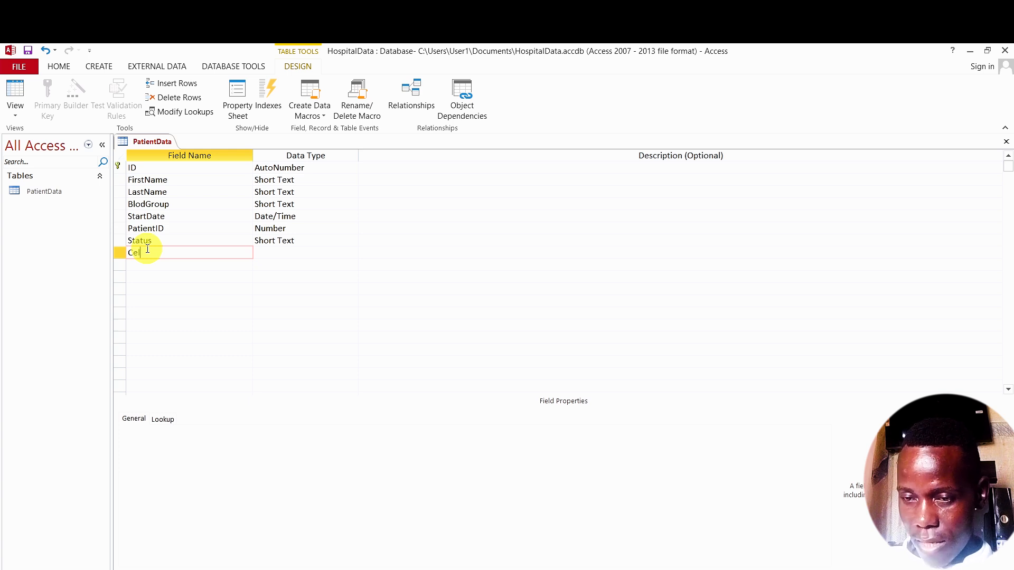
{"action": "type", "text": "p"}
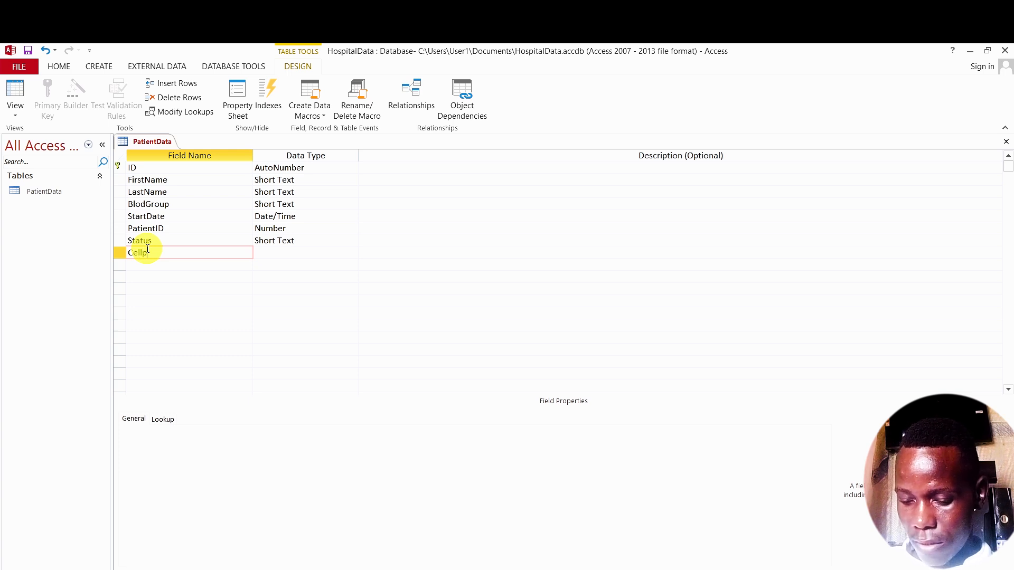
{"action": "type", "text": "ho"}
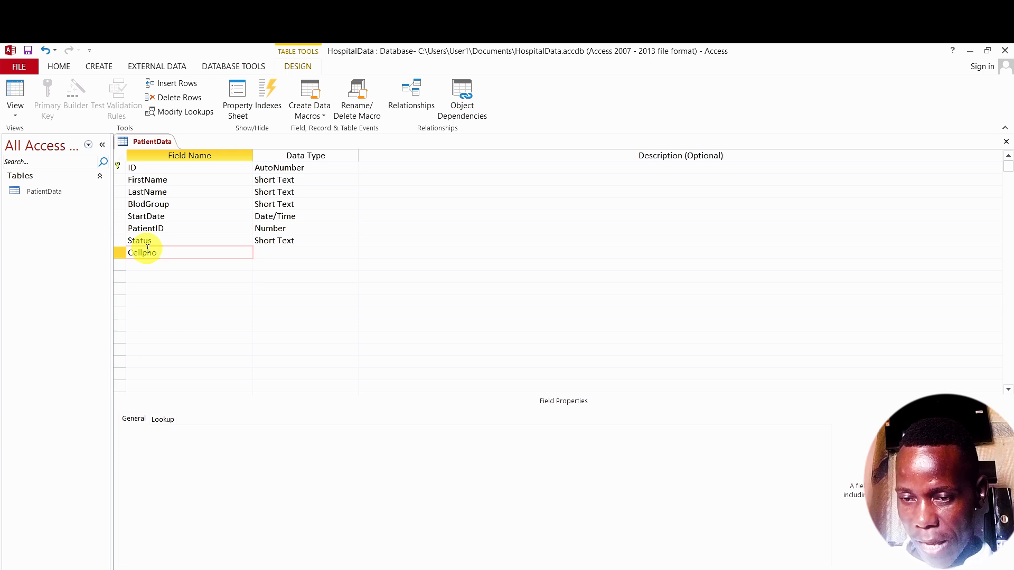
{"action": "type", "text": "ne"}
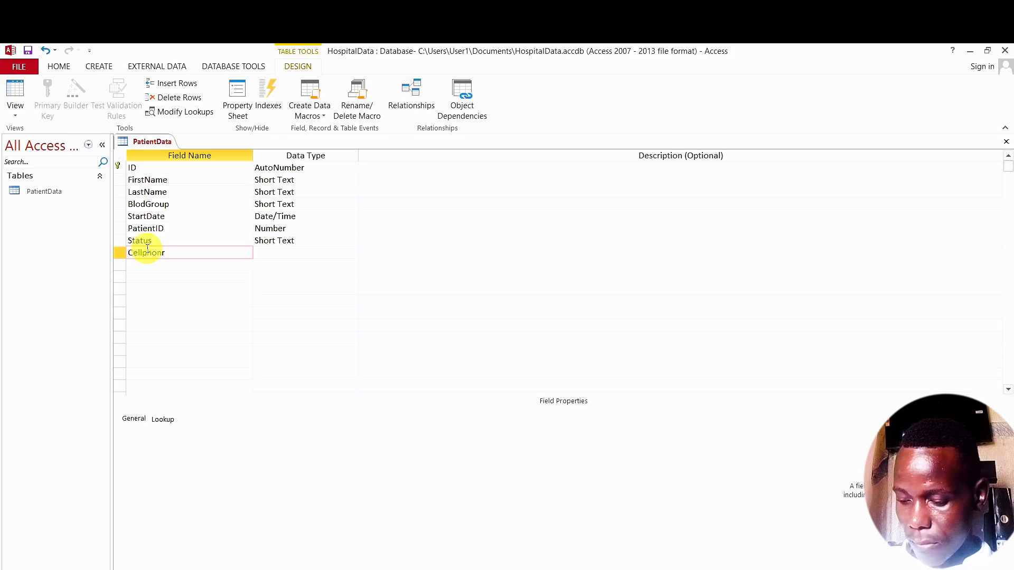
{"action": "type", "text": "eN"}
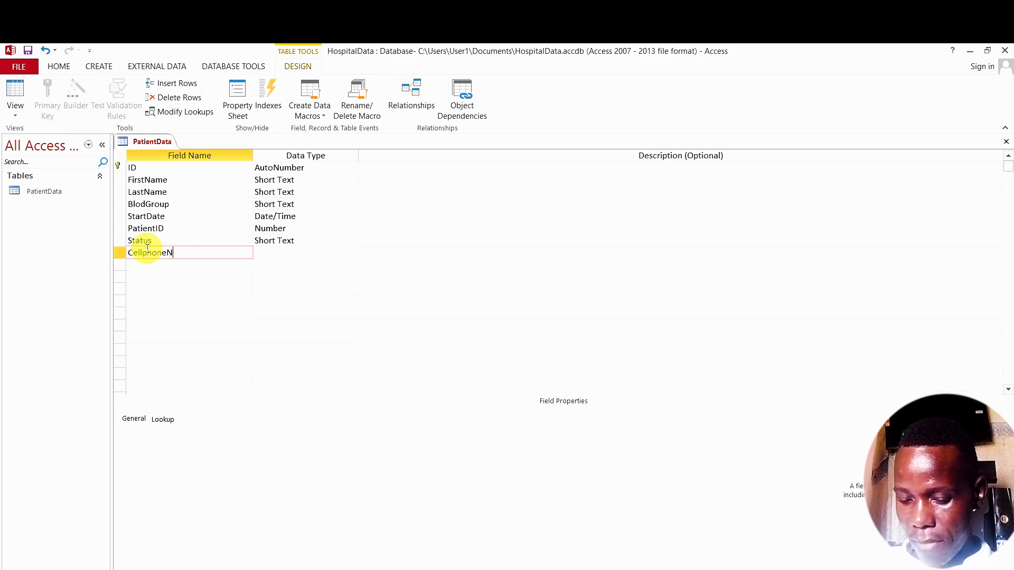
{"action": "type", "text": "umber"}
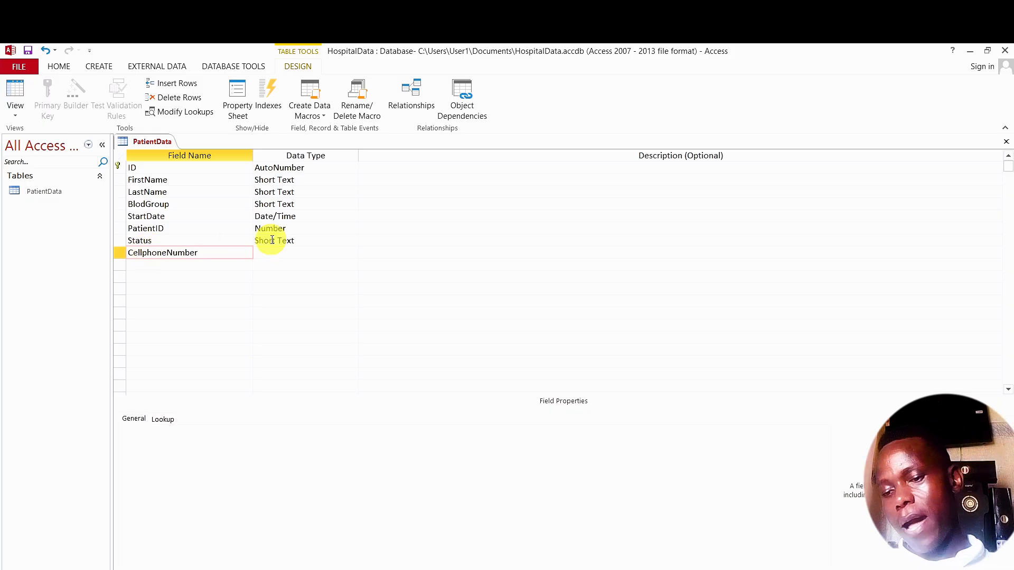
{"action": "left_click", "coordinate": [282, 253]}
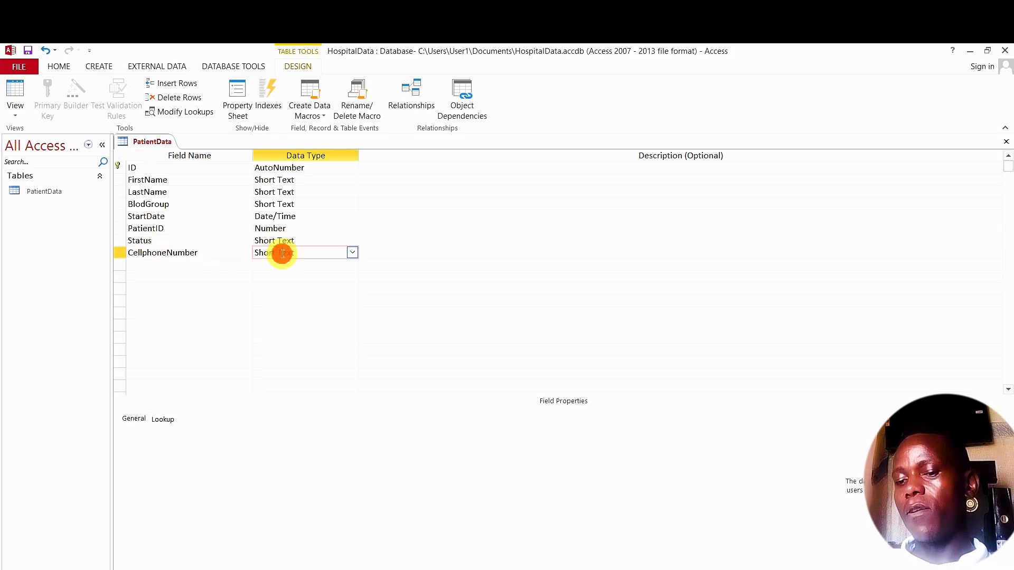
{"action": "left_click", "coordinate": [351, 253]}
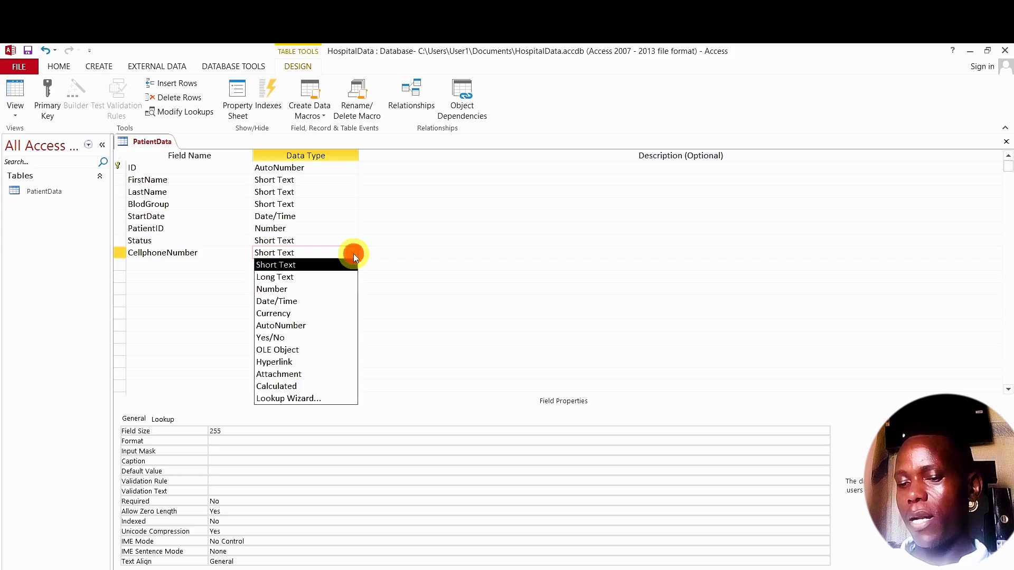
{"action": "left_click", "coordinate": [284, 290]}
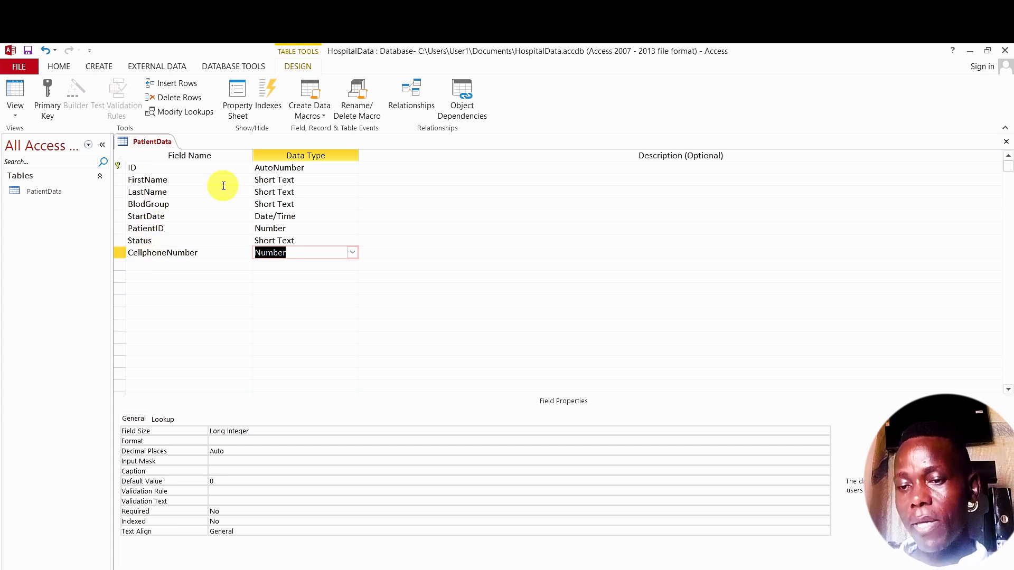
- Save the PatientData table and switch it to Datasheet View
{"action": "right_click", "coordinate": [154, 144]}
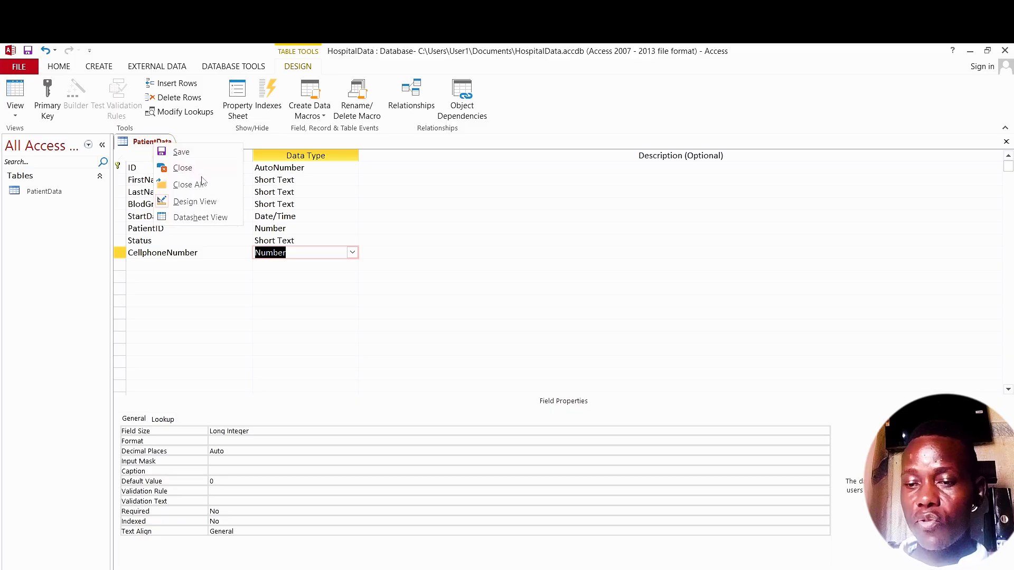
{"action": "left_click", "coordinate": [204, 217]}
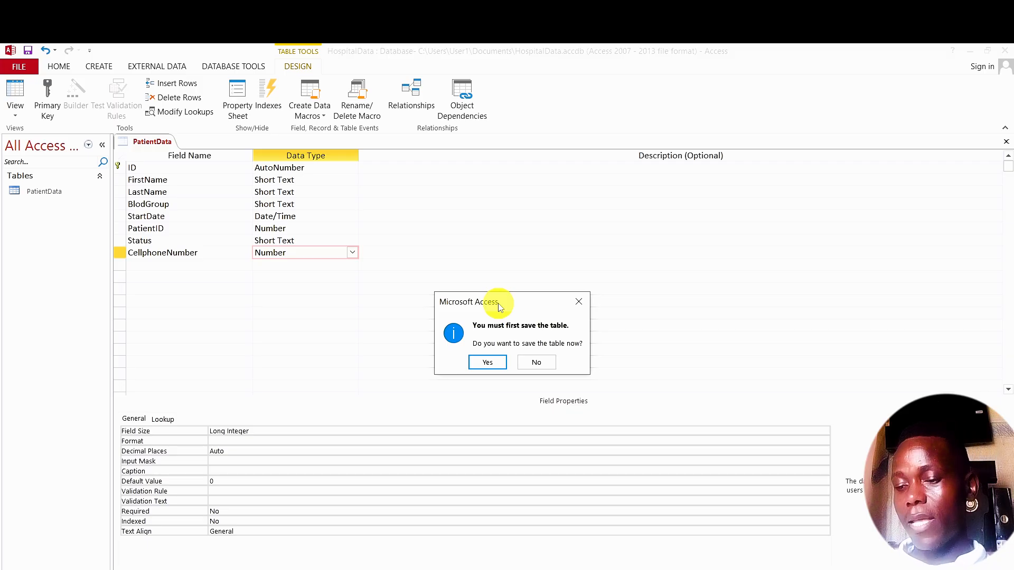
{"action": "left_click", "coordinate": [491, 363]}
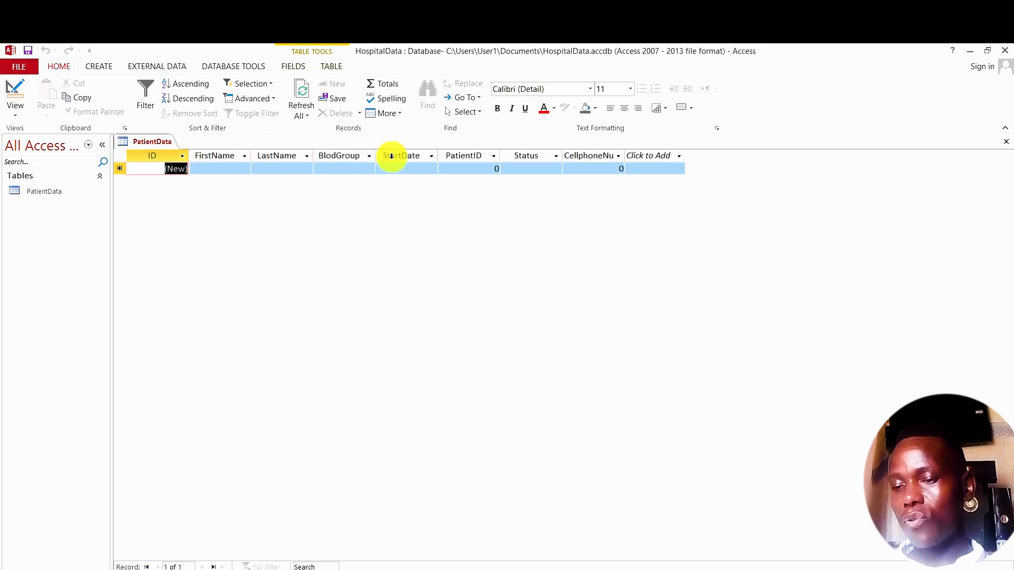
- Correct the BlodGroup column name to BloodGroup and save the PatientData table
{"action": "double_click", "coordinate": [333, 156]}
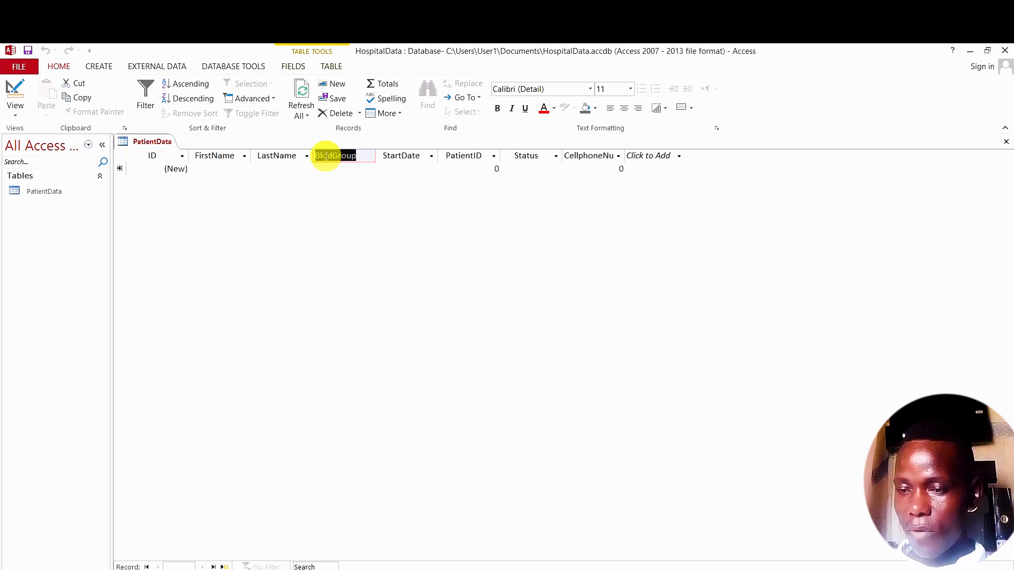
{"action": "left_click", "coordinate": [327, 156]}
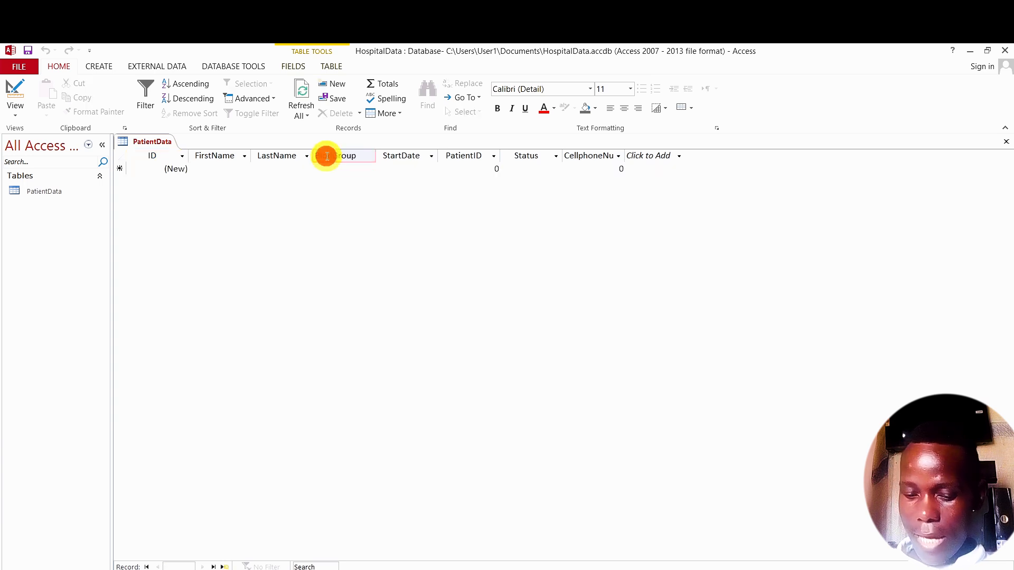
{"action": "type", "text": "o"}
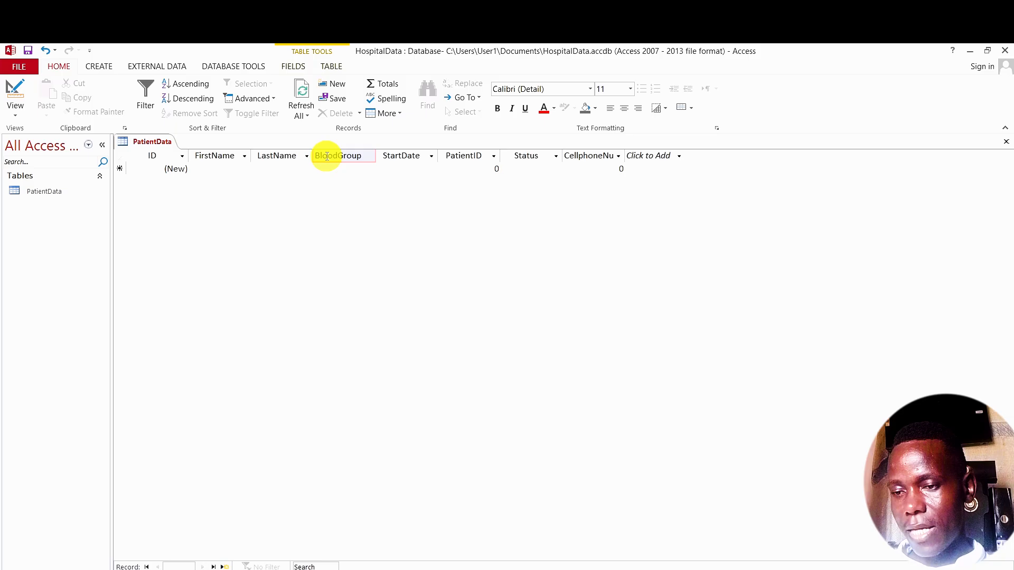
{"action": "right_click", "coordinate": [152, 140]}
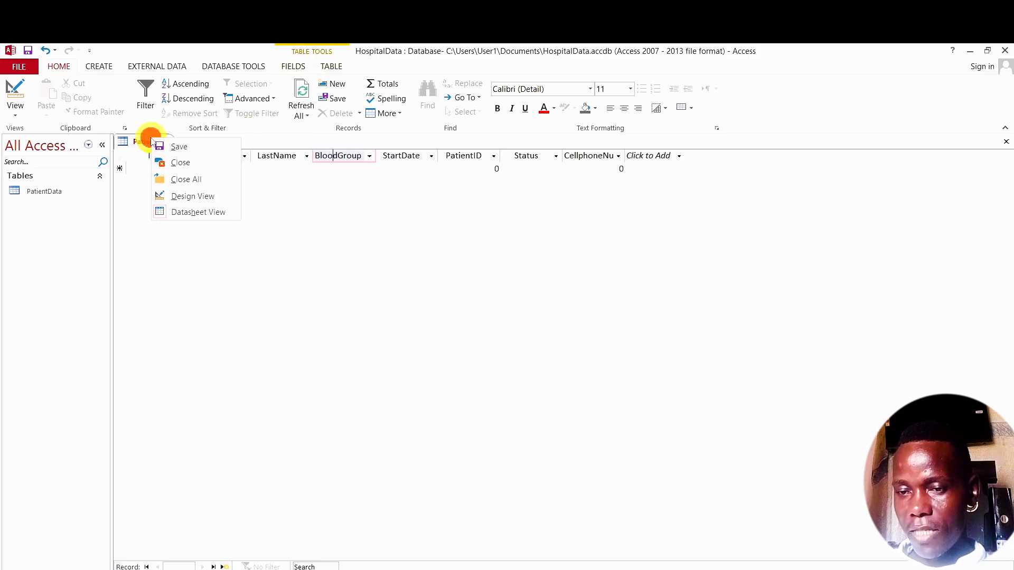
{"action": "left_click", "coordinate": [178, 146]}
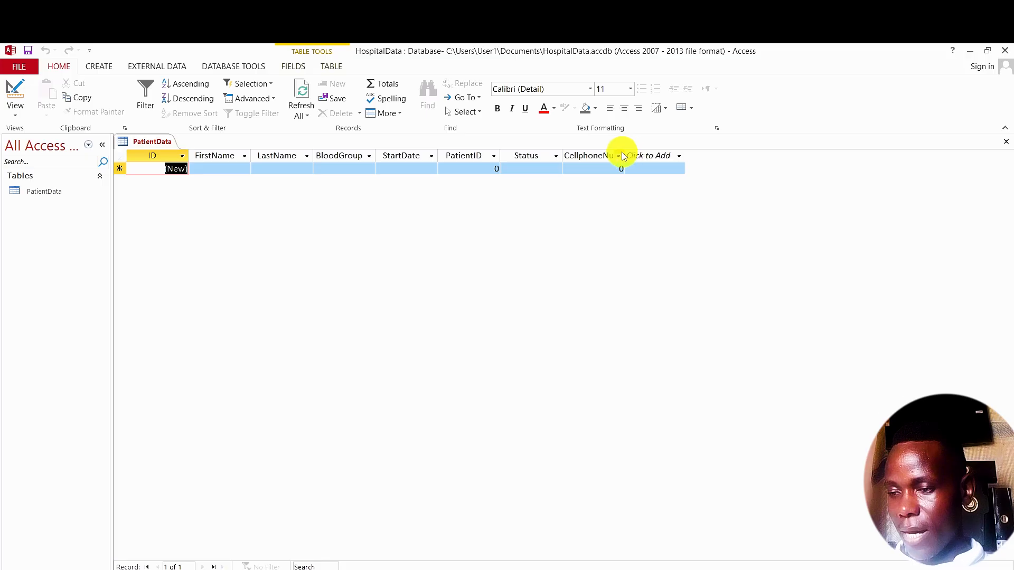
- Widen the CellphoneNumber column so its full heading shows, then go to the new record's FirstName
{"action": "left_click_drag", "start_coordinate": [626, 151], "coordinate": [682, 150]}
{"action": "left_click", "coordinate": [684, 152]}
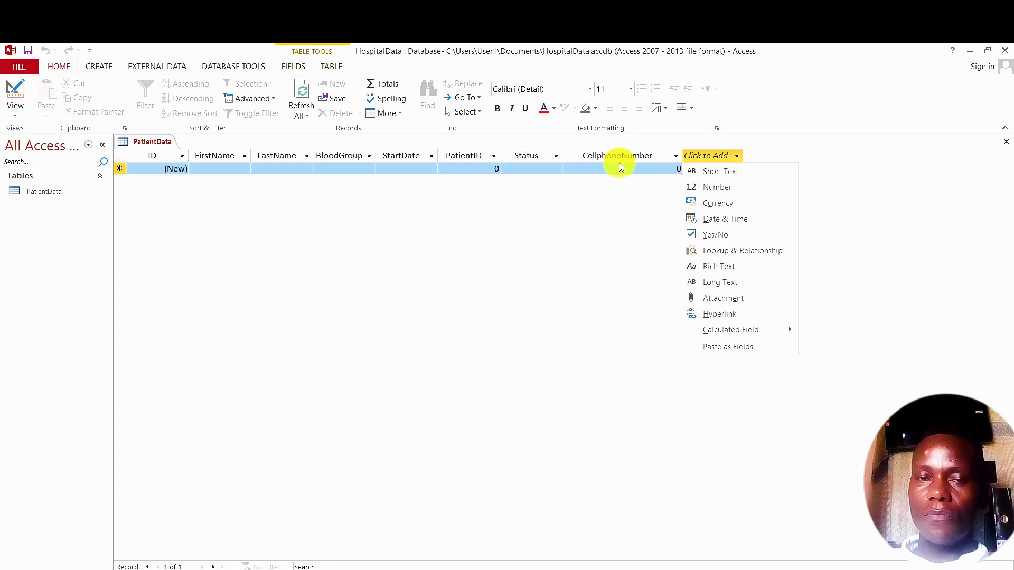
{"action": "left_click", "coordinate": [211, 169]}
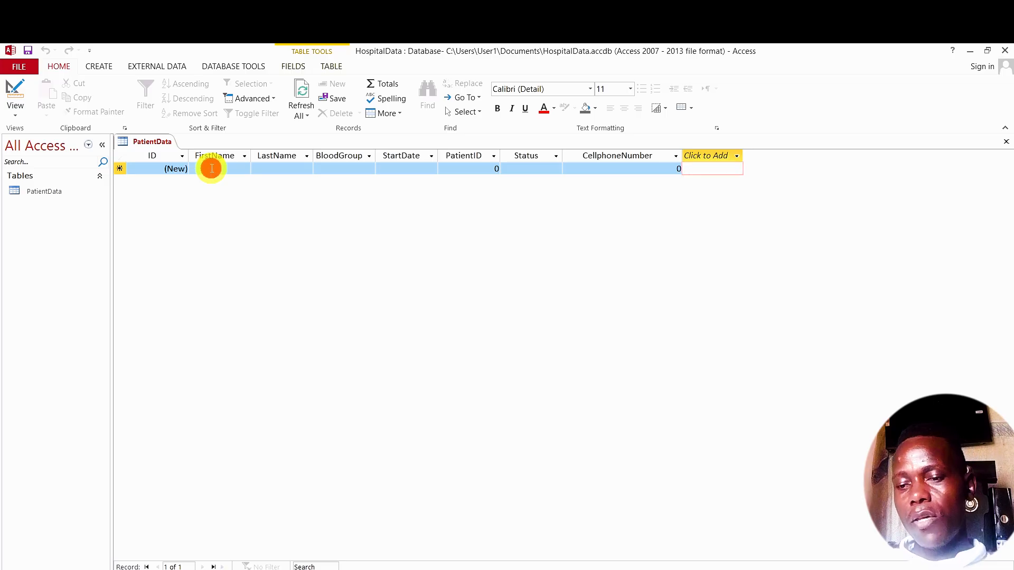
{"action": "left_click", "coordinate": [212, 168]}
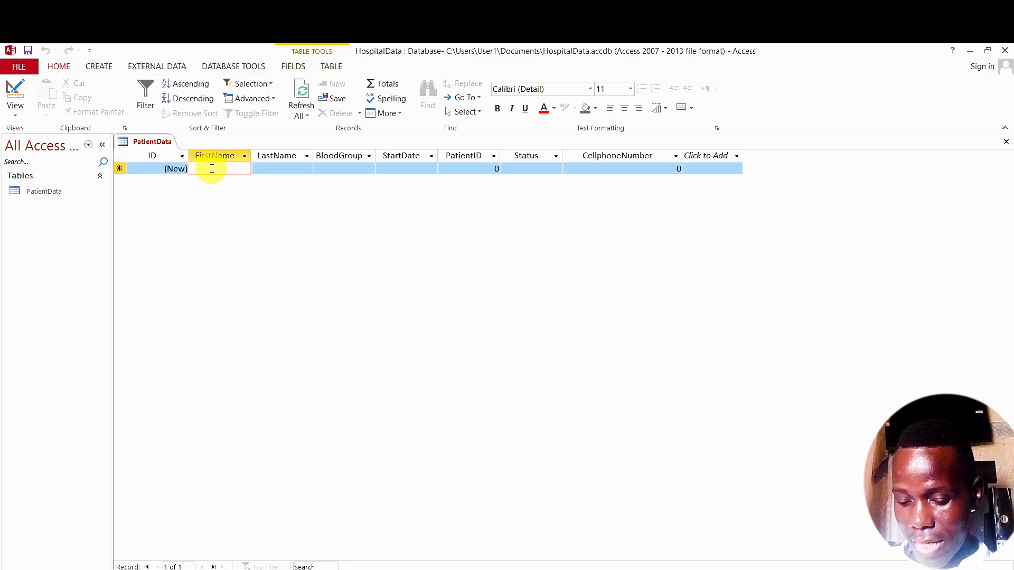
- Enter the first patient's first name, last name and blood group O+ Pure
{"action": "type", "text": "Kelvin"}
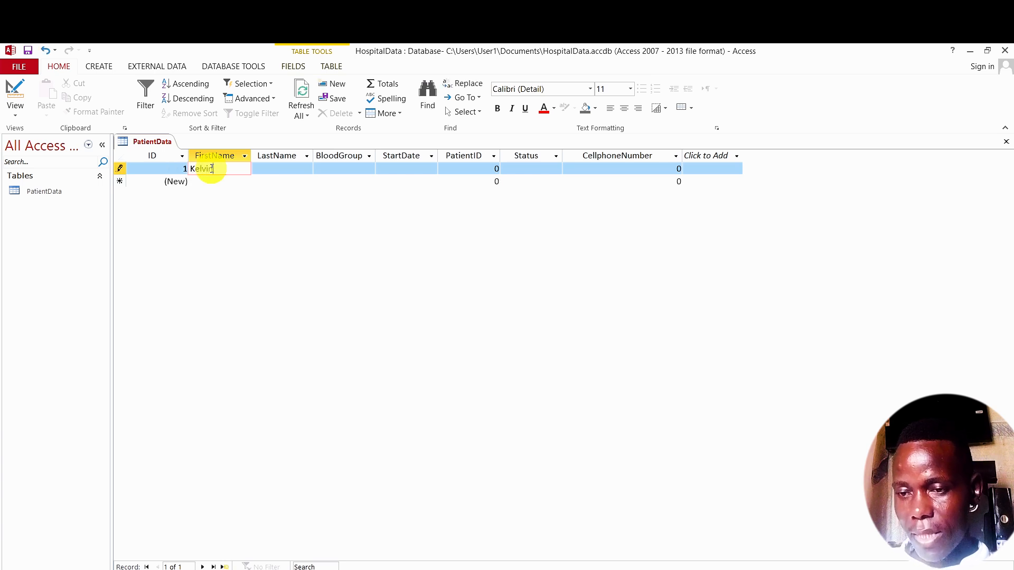
{"action": "key", "text": "Tab"}
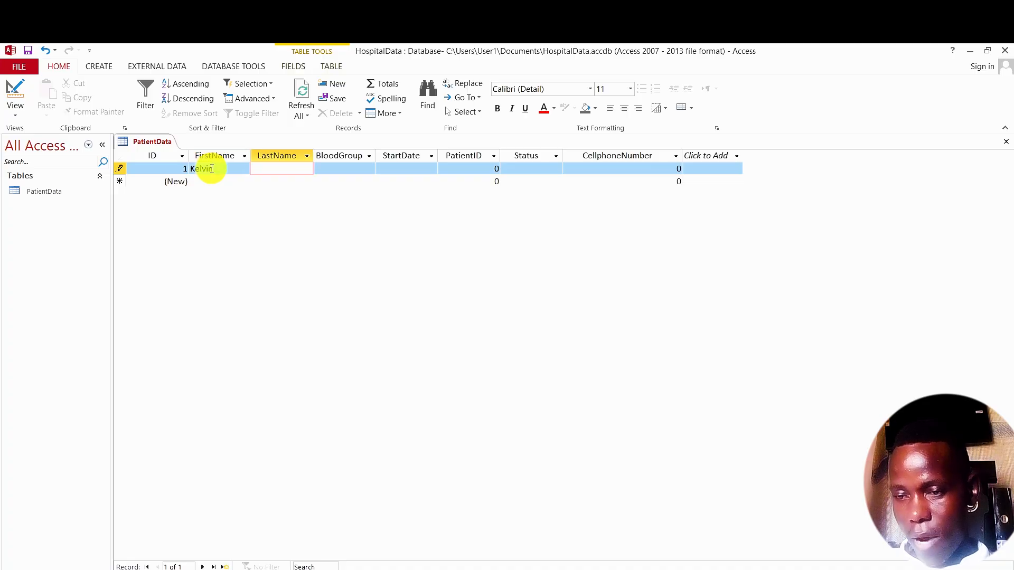
{"action": "type", "text": "Wandera"}
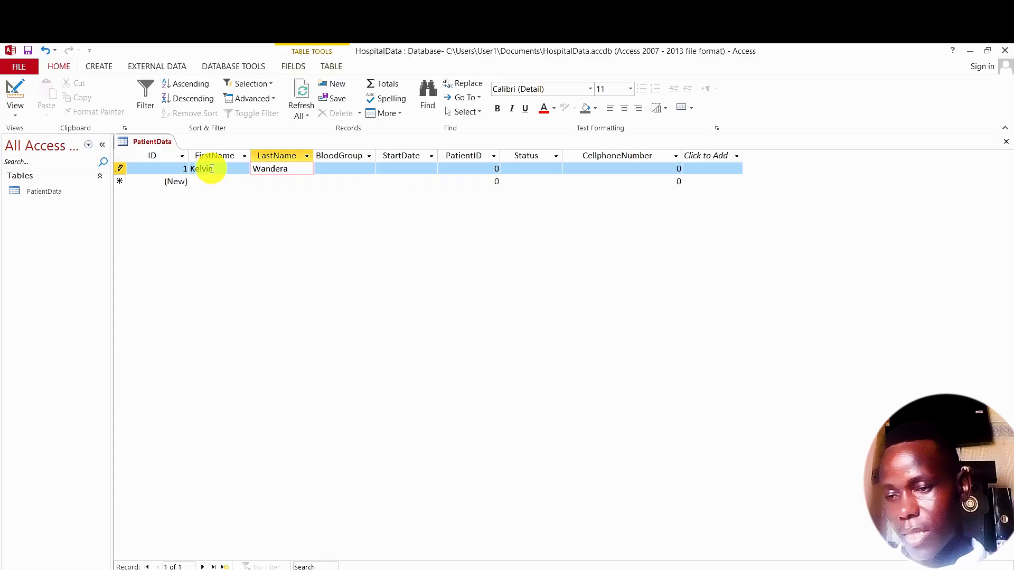
{"action": "key", "text": "Tab"}
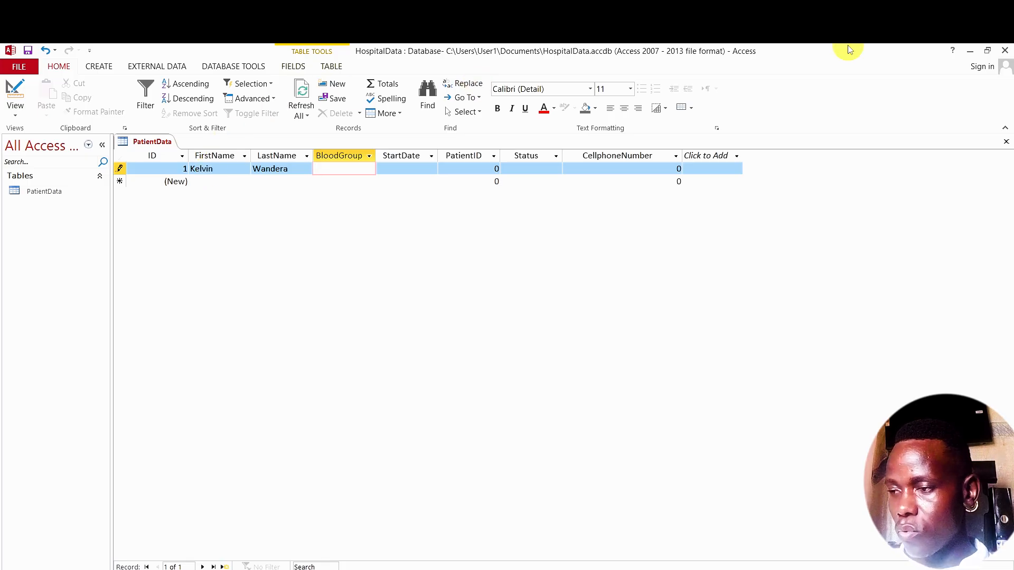
{"action": "left_click", "coordinate": [972, 52]}
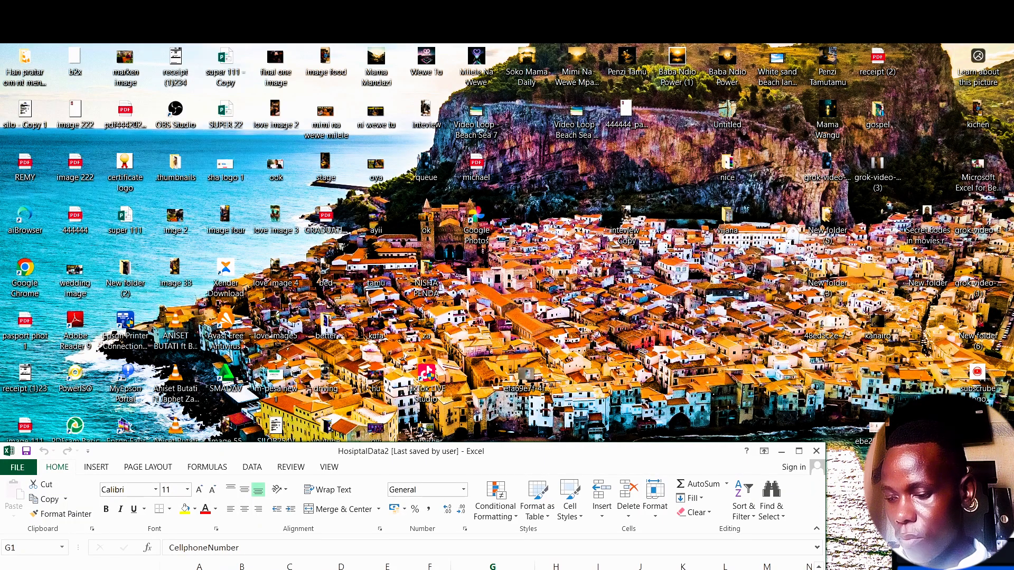
{"action": "left_click", "coordinate": [735, 569]}
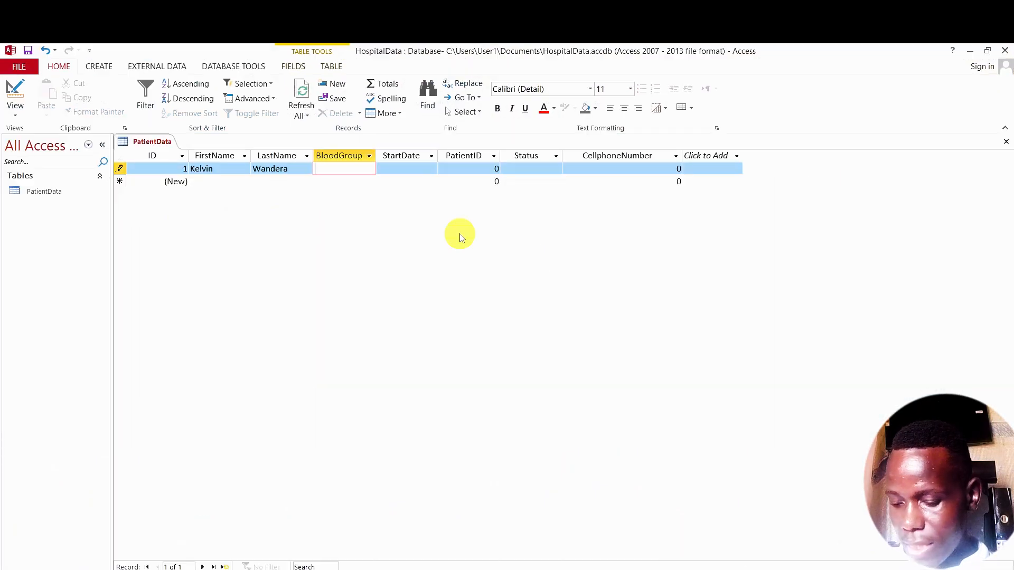
{"action": "type", "text": "O+ Pure"}
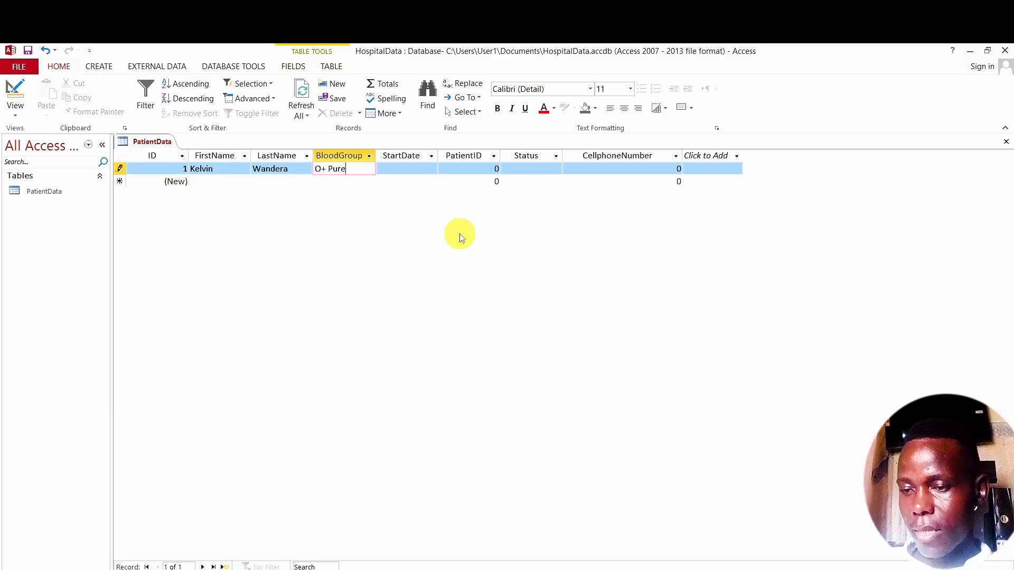
{"action": "key", "text": "Tab"}
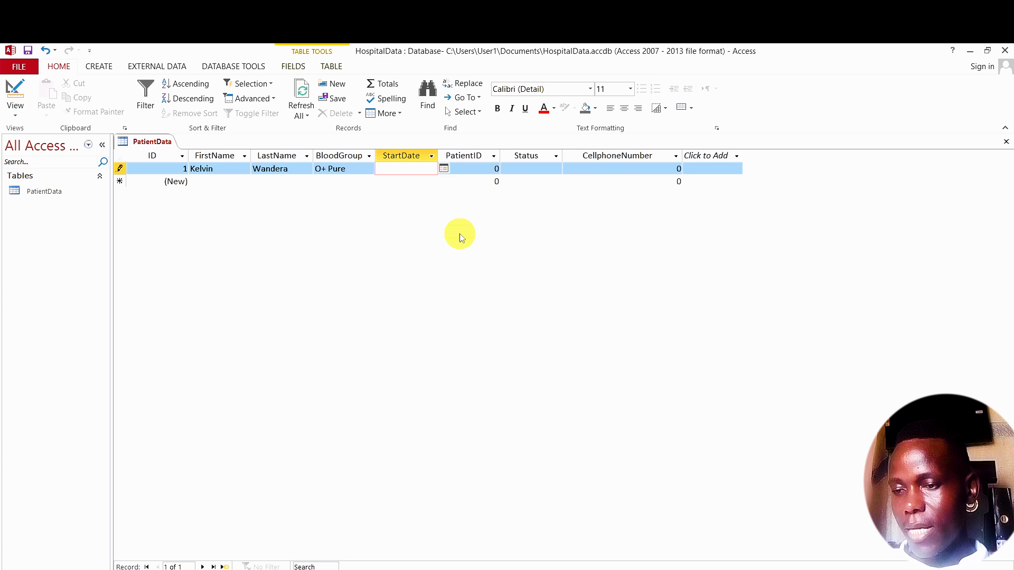
- Fill in start date 08/05/2026, PatientID 1, status PT and the patient's cellphone number
{"action": "left_click", "coordinate": [443, 169]}
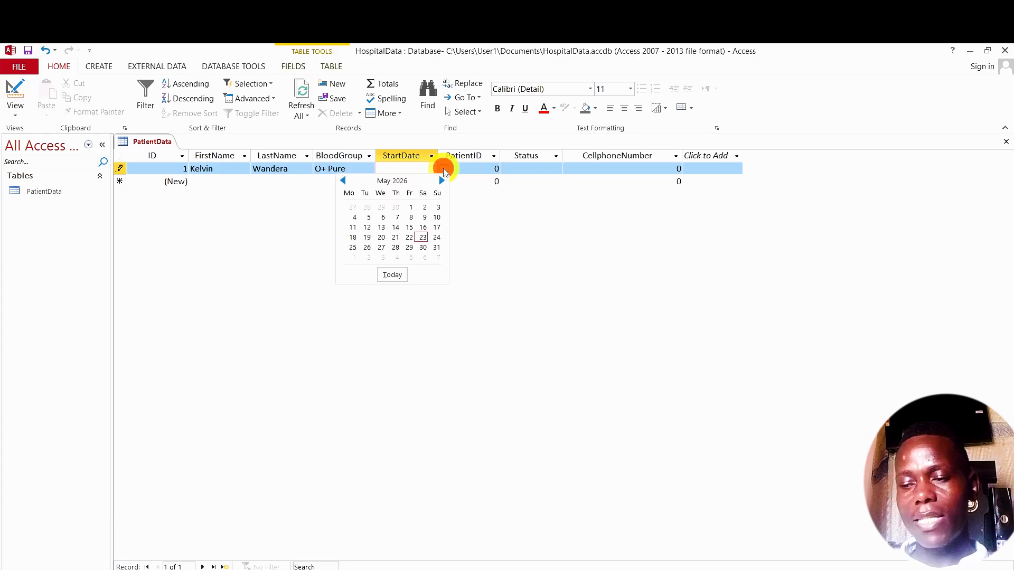
{"action": "left_click", "coordinate": [411, 217]}
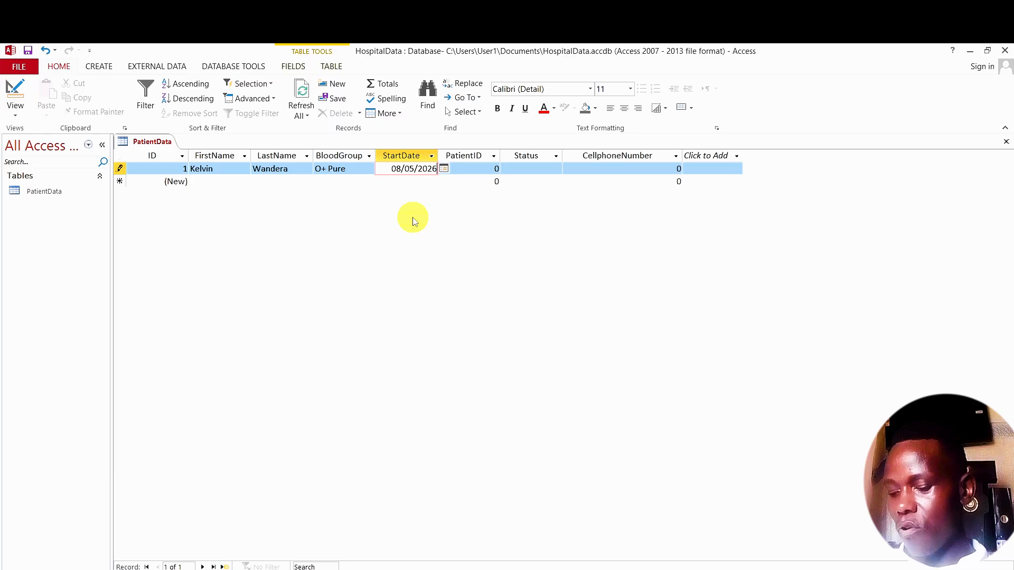
{"action": "key", "text": "Tab"}
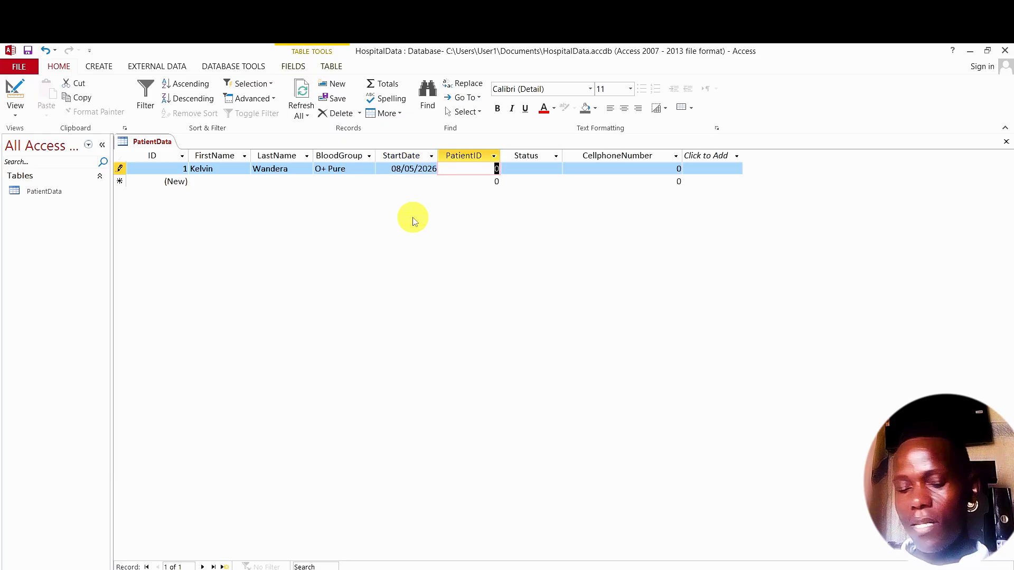
{"action": "type", "text": "1"}
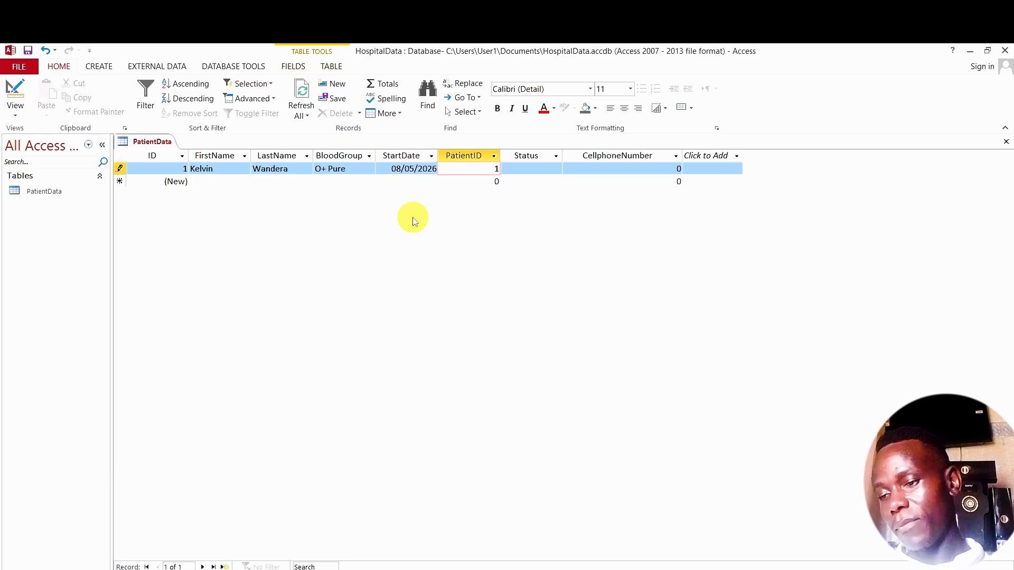
{"action": "key", "text": "Tab"}
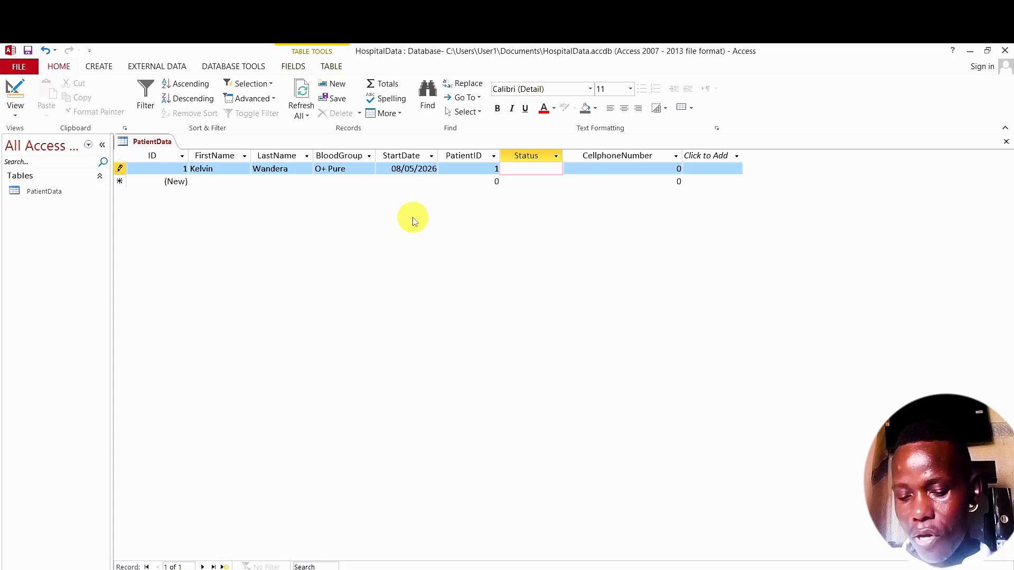
{"action": "type", "text": "PT"}
{"action": "key", "text": "Tab"}
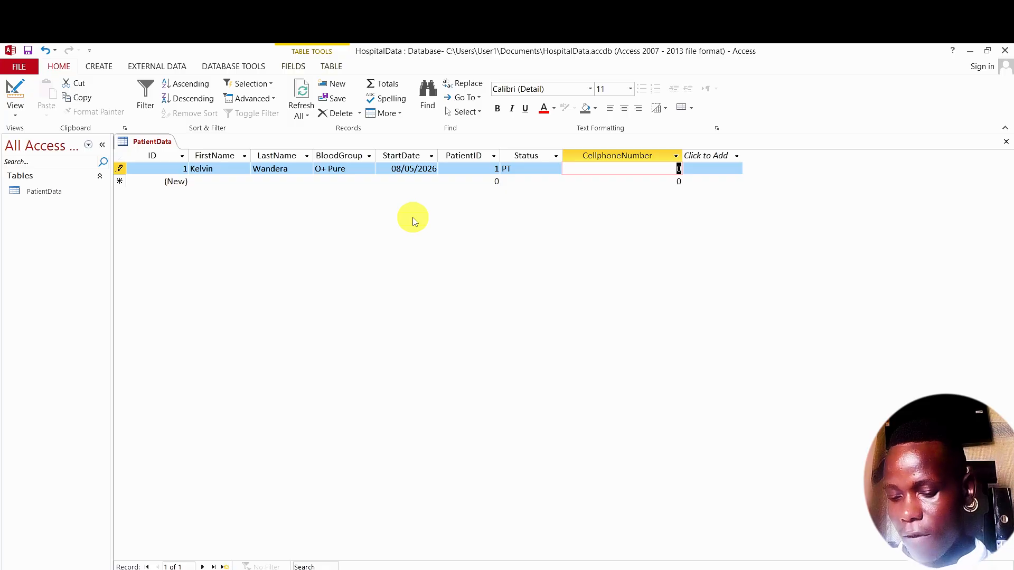
{"action": "type", "text": "768"}
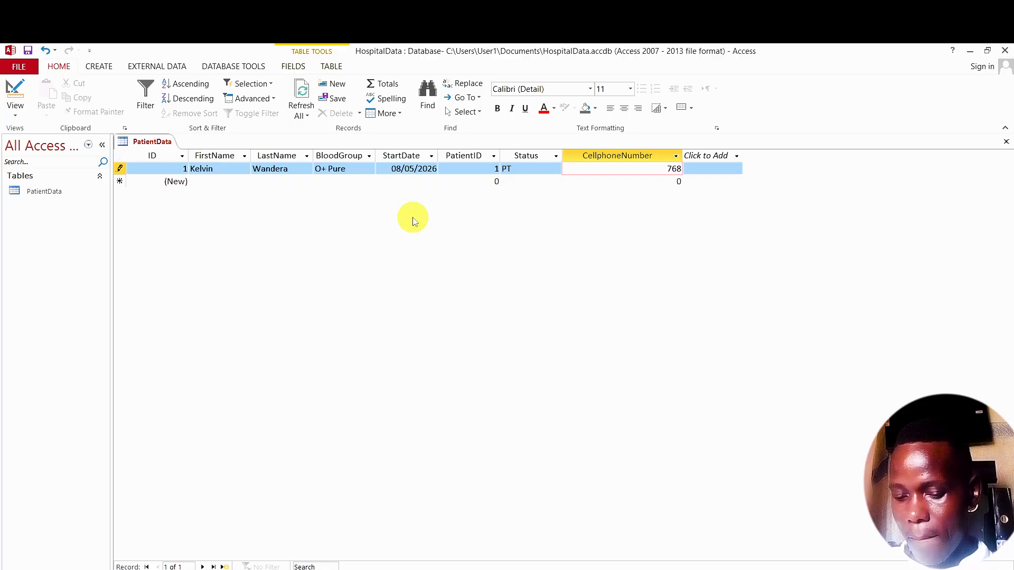
{"action": "type", "text": "453213"}
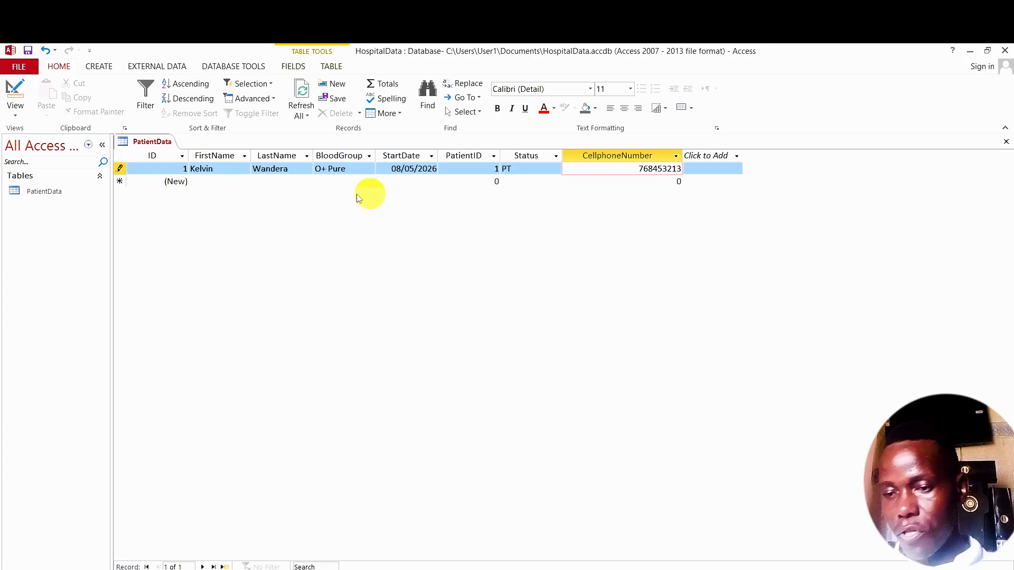
{"action": "left_click", "coordinate": [207, 180]}
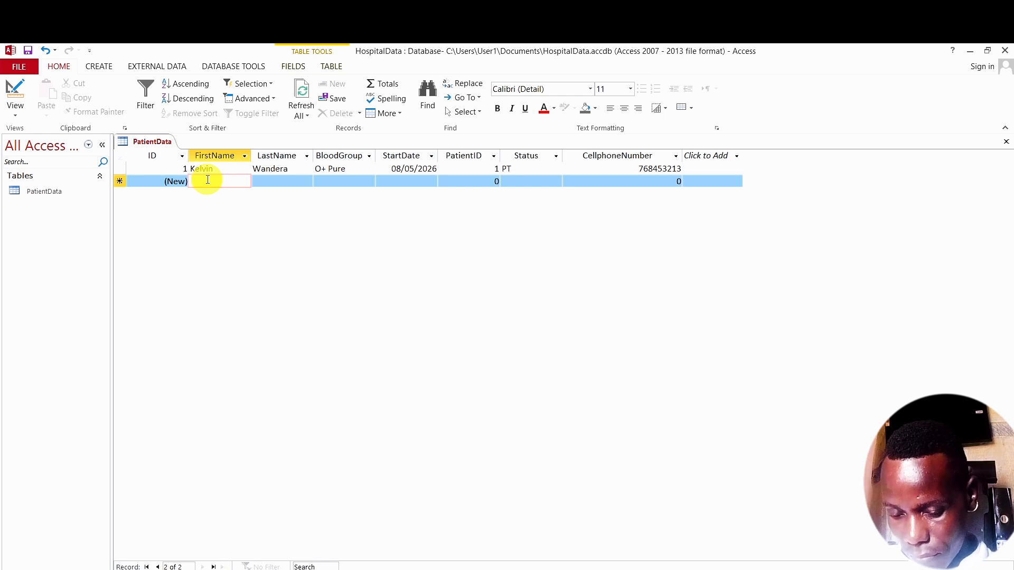
- Delete the partly entered second record, then switch PatientData to Design View
{"action": "type", "text": "Justus"}
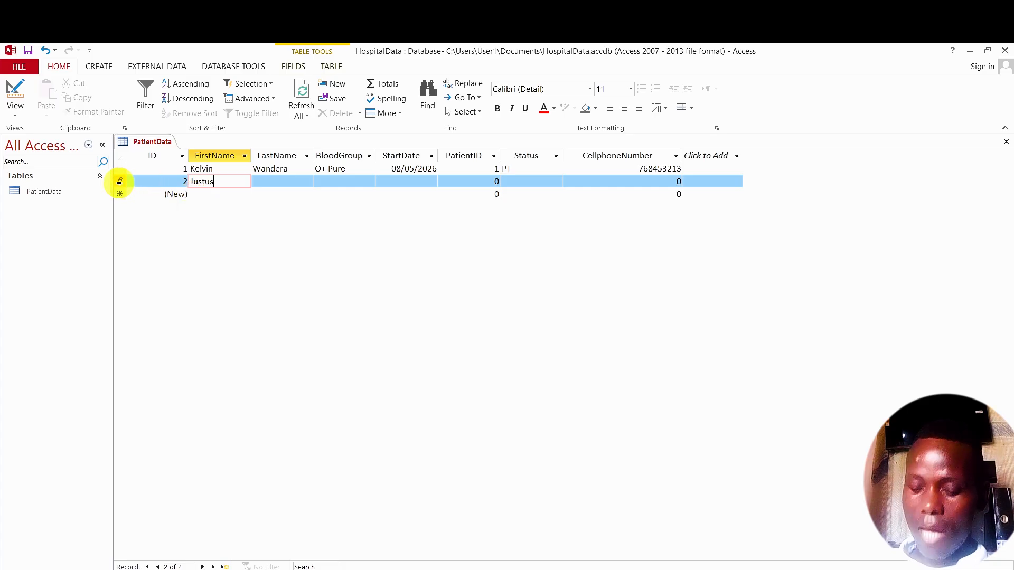
{"action": "right_click", "coordinate": [119, 189]}
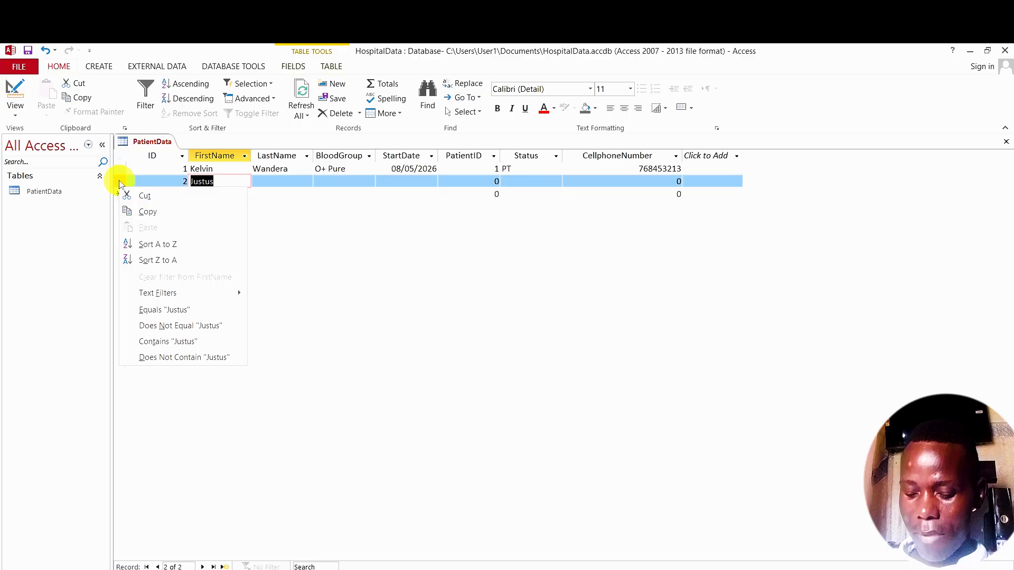
{"action": "left_click", "coordinate": [119, 182]}
{"action": "right_click", "coordinate": [119, 182]}
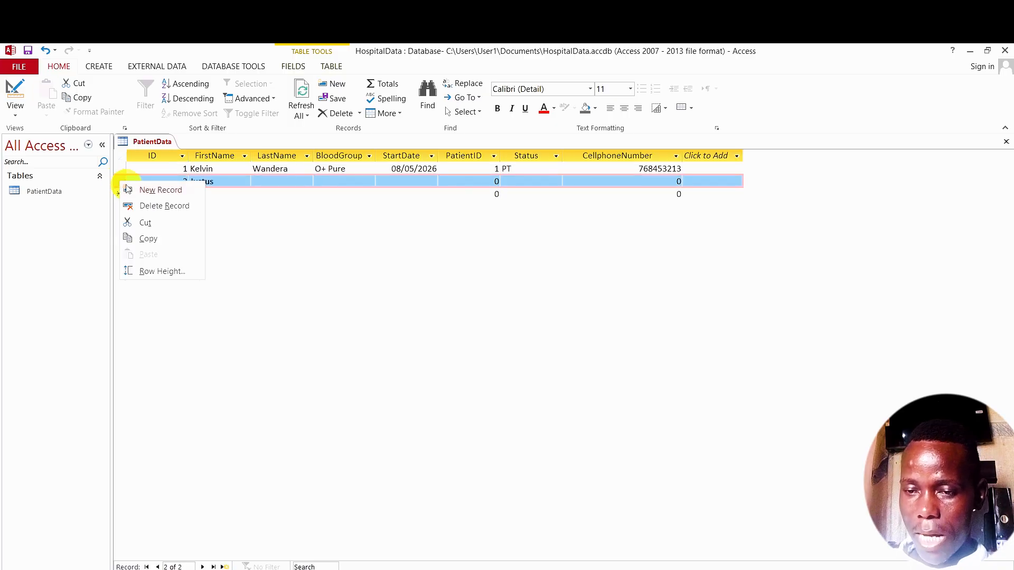
{"action": "left_click", "coordinate": [166, 206]}
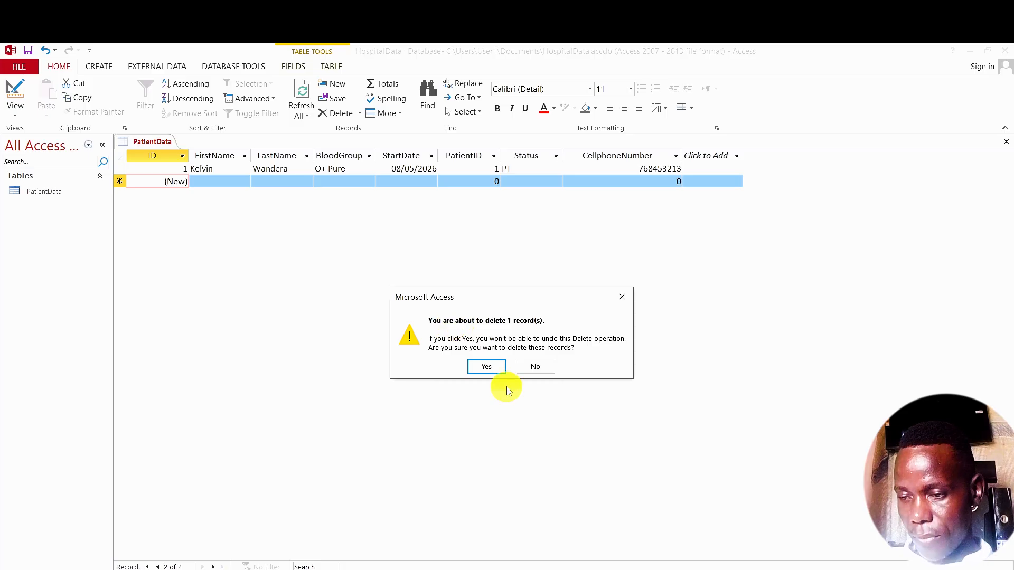
{"action": "left_click", "coordinate": [491, 367]}
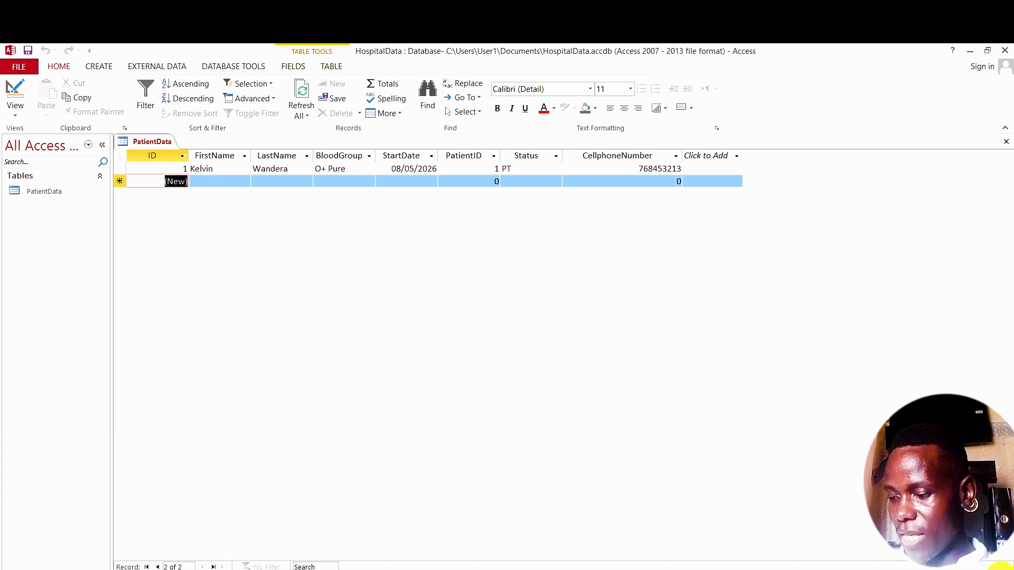
{"action": "left_click", "coordinate": [1003, 568]}
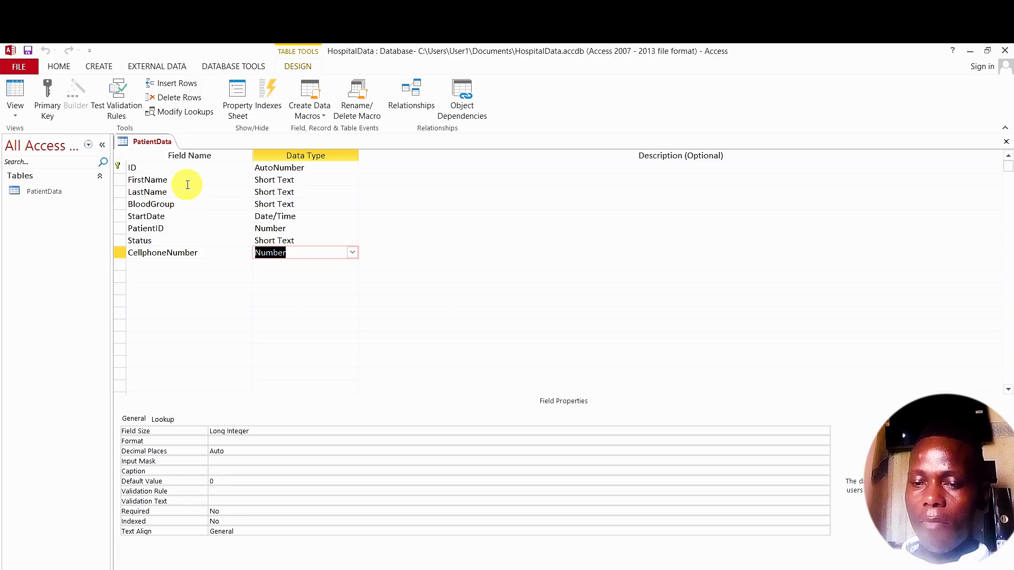
- Switch PatientData back to Datasheet View to show its single record
{"action": "right_click", "coordinate": [157, 141]}
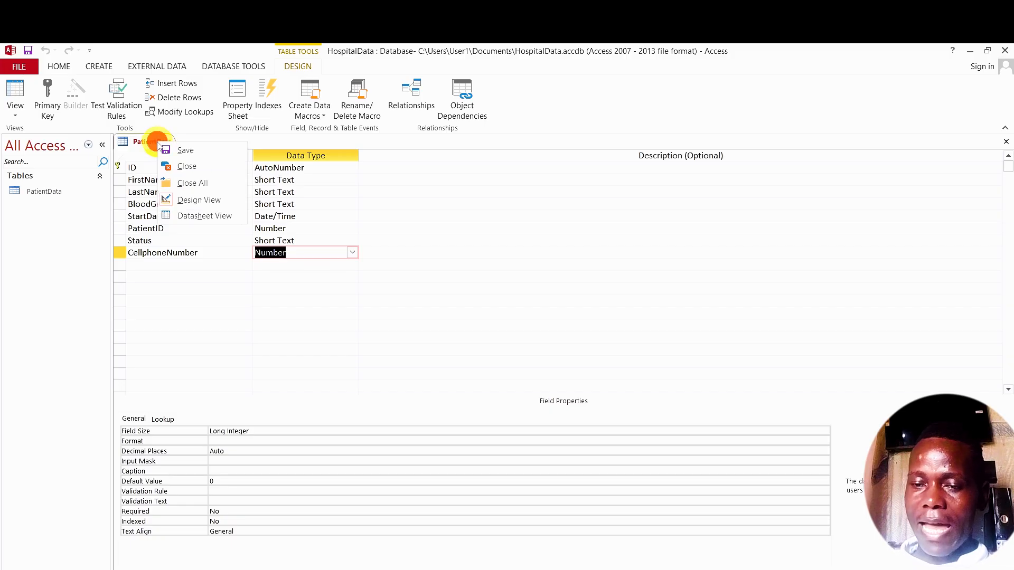
{"action": "left_click", "coordinate": [211, 216]}
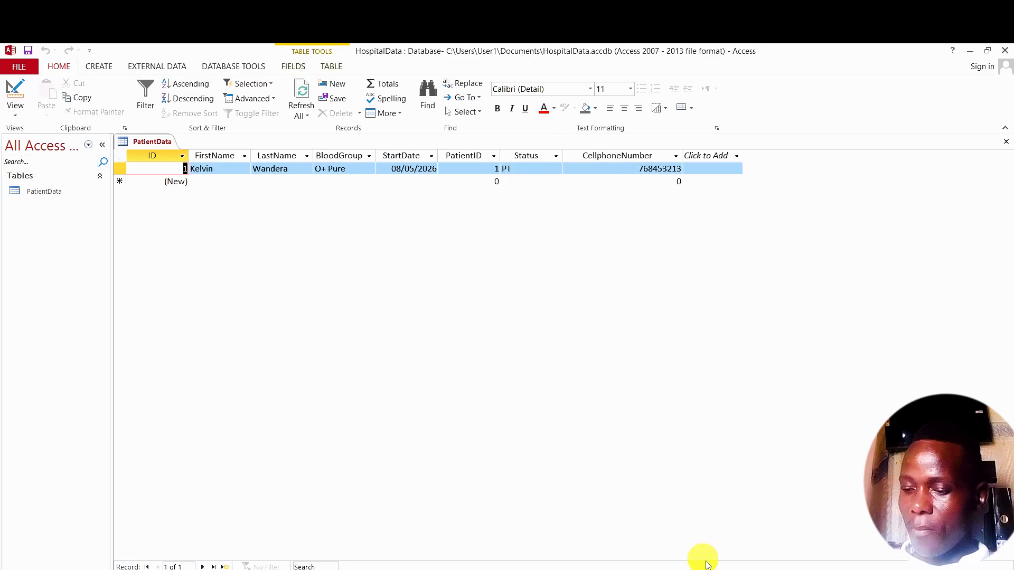
- Bring the HospitalData2 Excel window forward and move it up to reveal the patient rows
{"action": "left_click", "coordinate": [734, 569]}
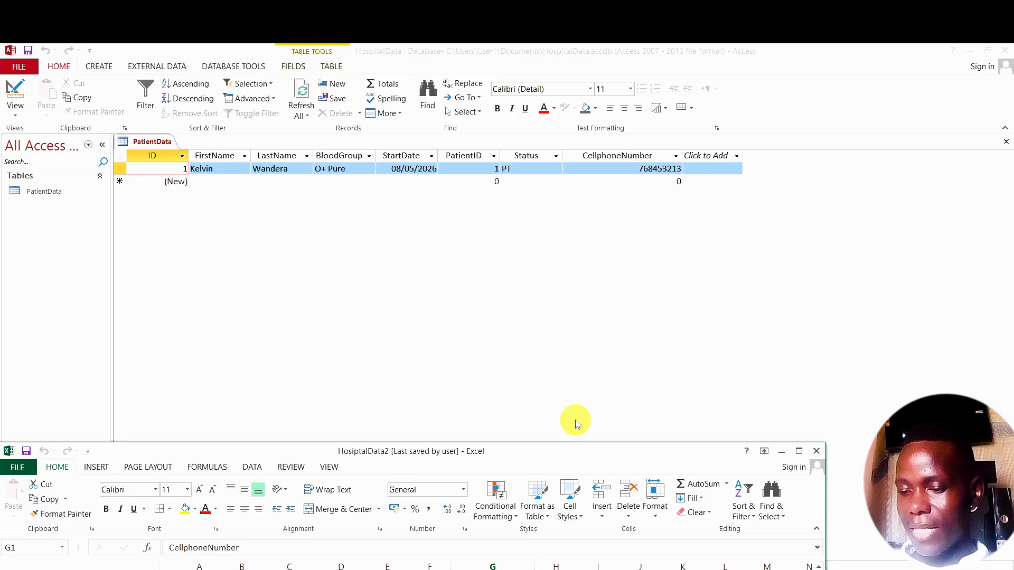
{"action": "left_click_drag", "start_coordinate": [546, 460], "coordinate": [596, 272]}
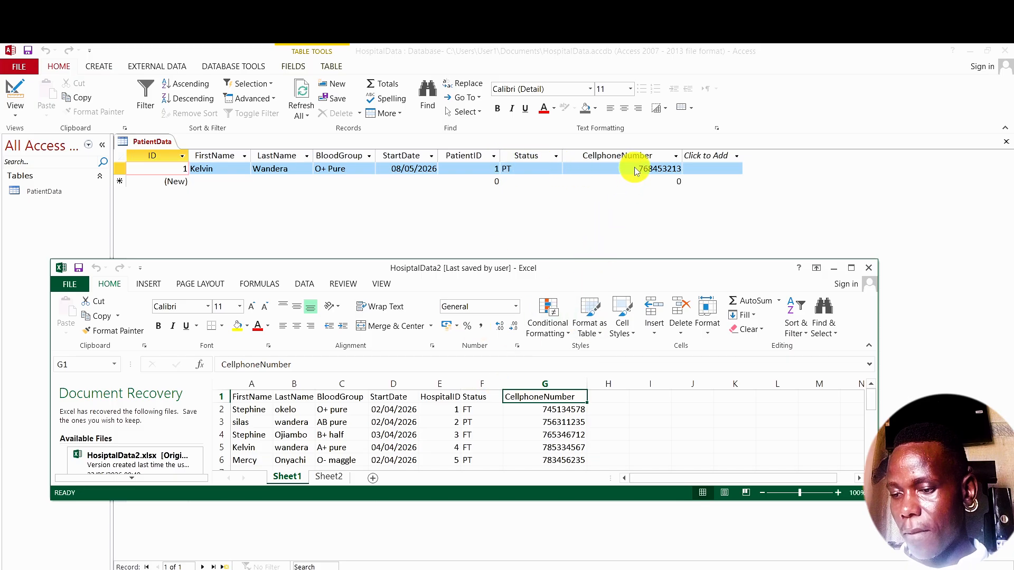
- Rename the PatientID column to HospitalID, save the table and close it
{"action": "double_click", "coordinate": [473, 155]}
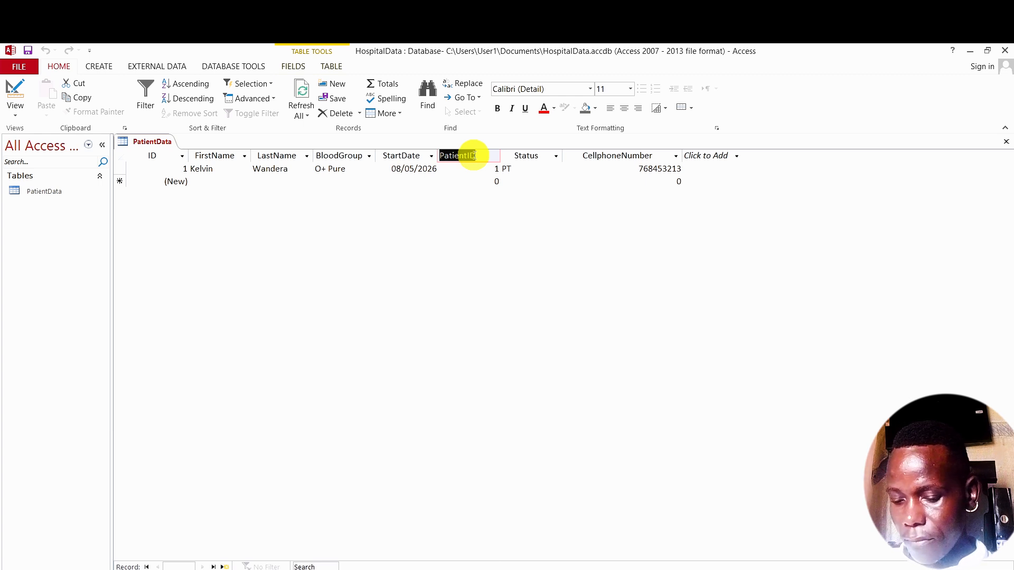
{"action": "type", "text": "Hosp"}
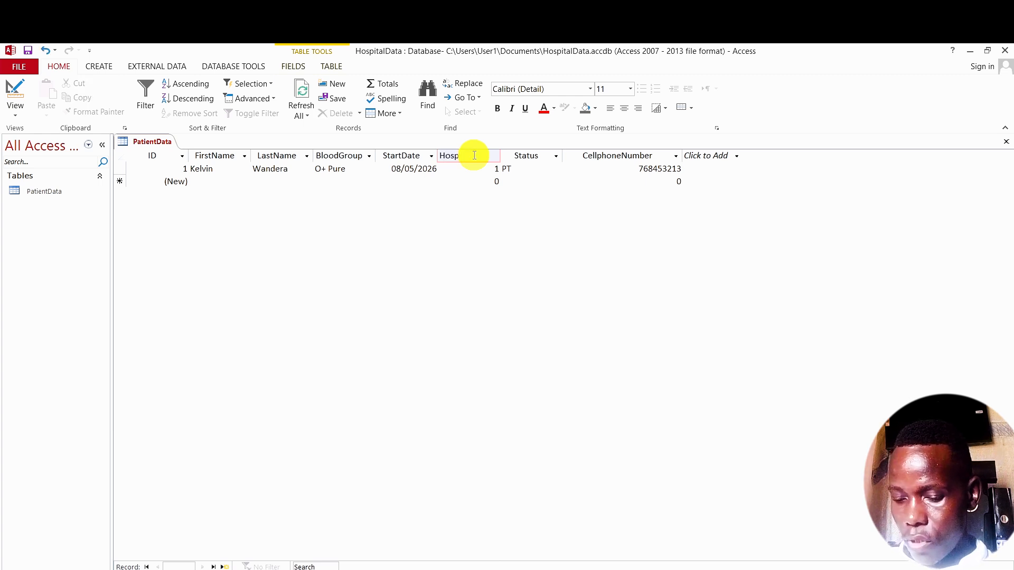
{"action": "type", "text": "ita"}
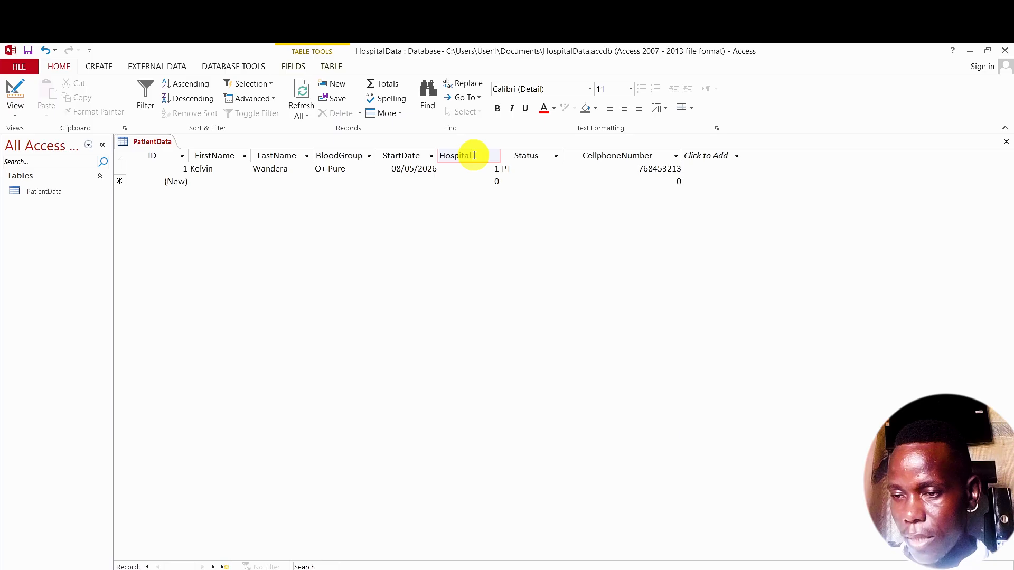
{"action": "type", "text": "l"}
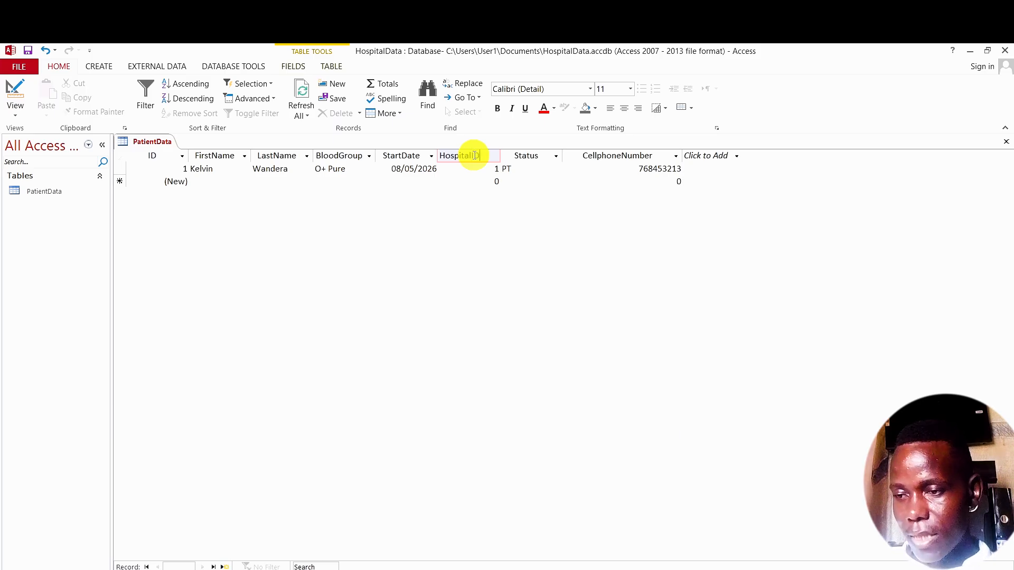
{"action": "type", "text": "ID"}
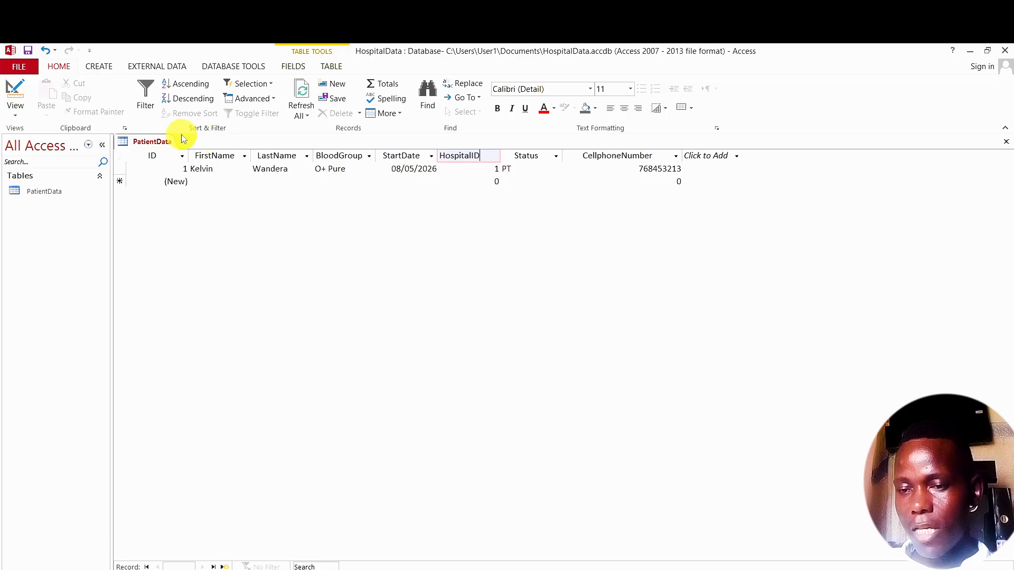
{"action": "right_click", "coordinate": [163, 142]}
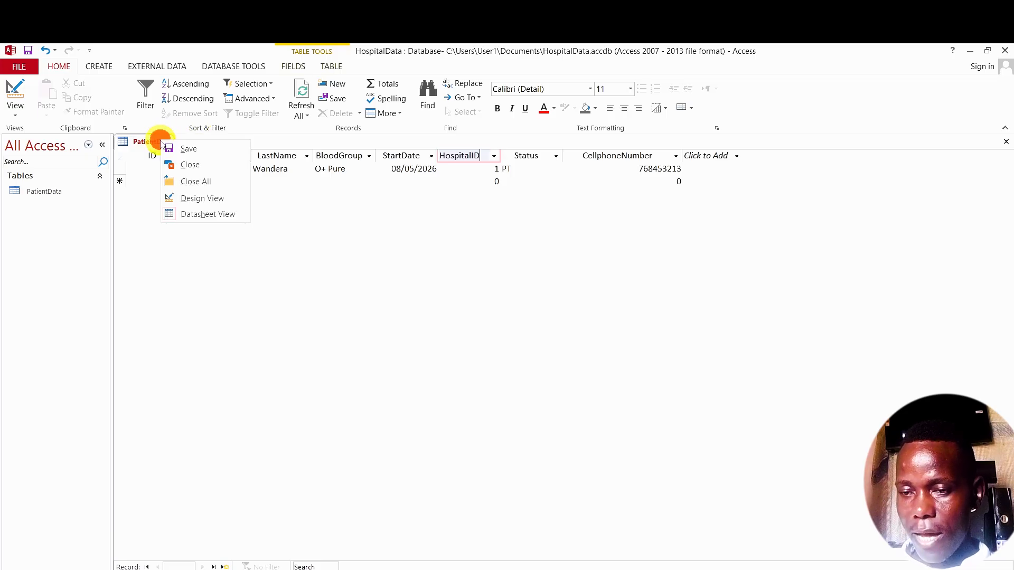
{"action": "left_click", "coordinate": [195, 149]}
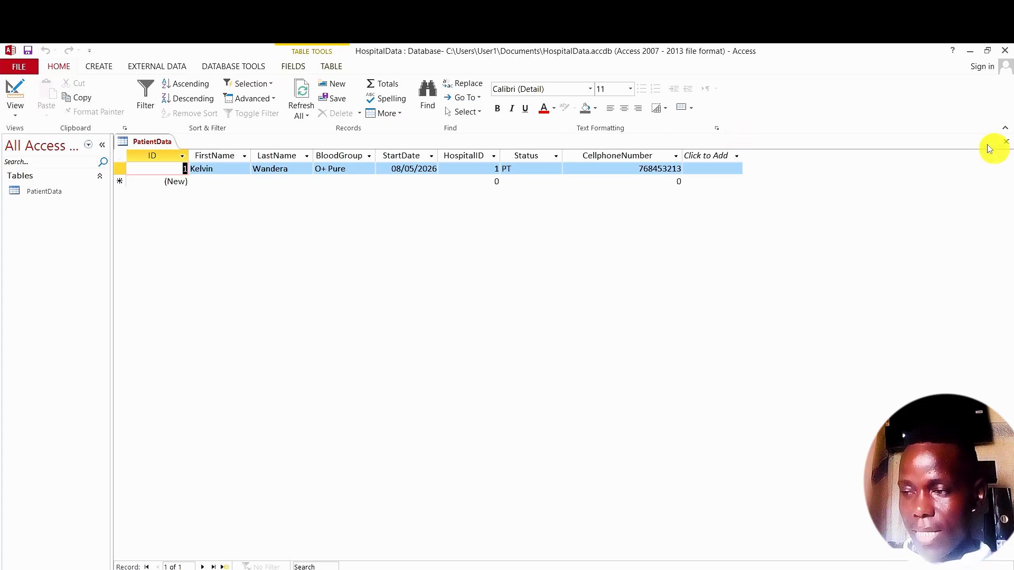
{"action": "left_click", "coordinate": [1006, 142]}
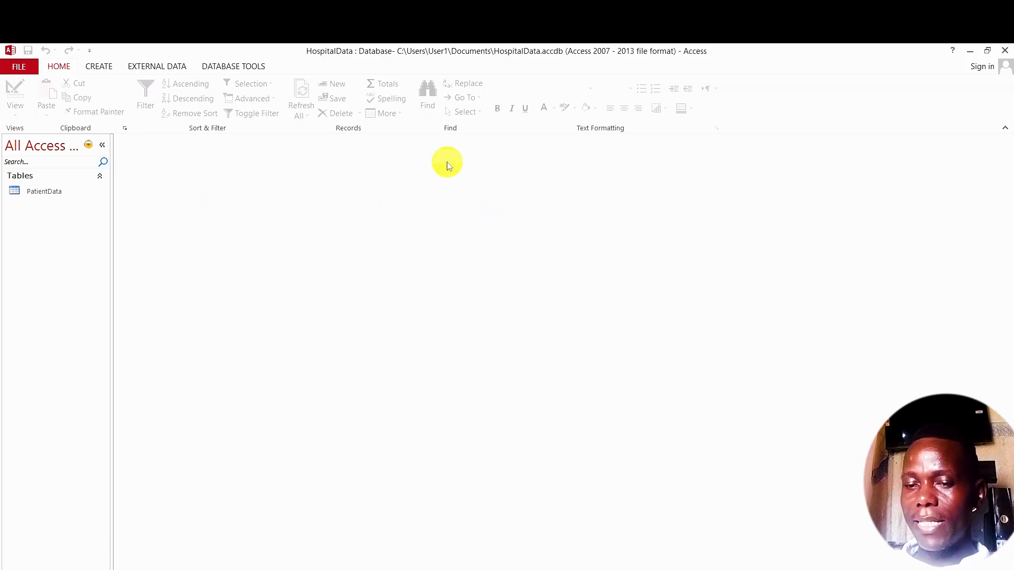
- Reopen the PatientData table to check its records, then close it again
{"action": "left_click", "coordinate": [45, 194]}
{"action": "double_click", "coordinate": [45, 194]}
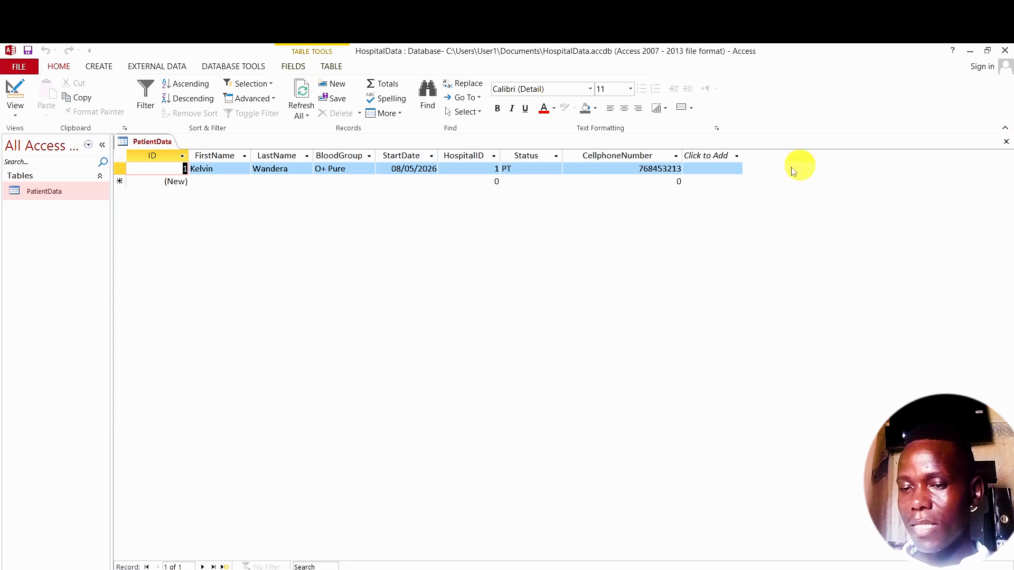
{"action": "left_click", "coordinate": [1006, 144]}
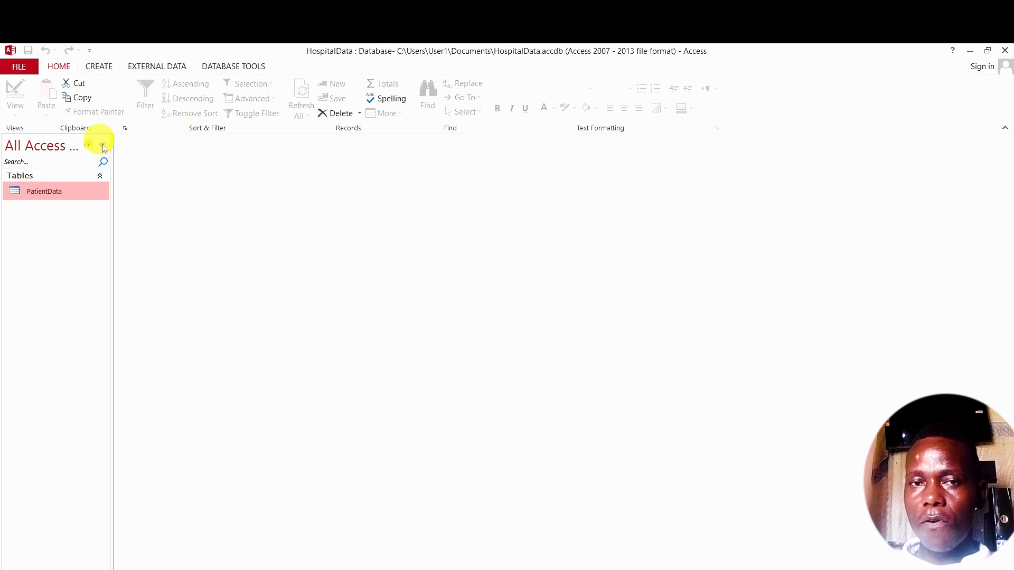
- Start an Excel spreadsheet import from the PatientData table's Import menu
{"action": "left_click", "coordinate": [147, 67]}
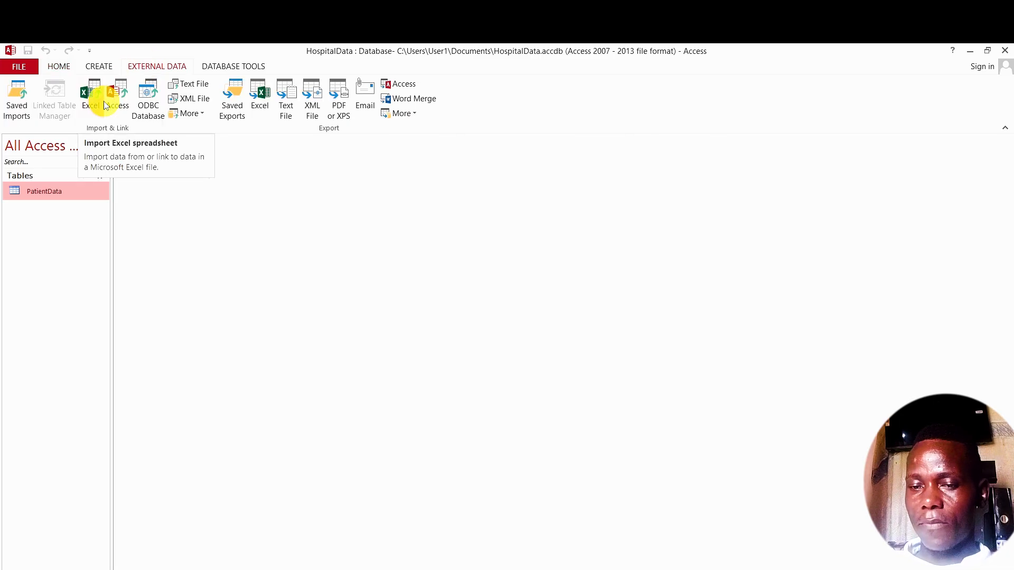
{"action": "right_click", "coordinate": [58, 192]}
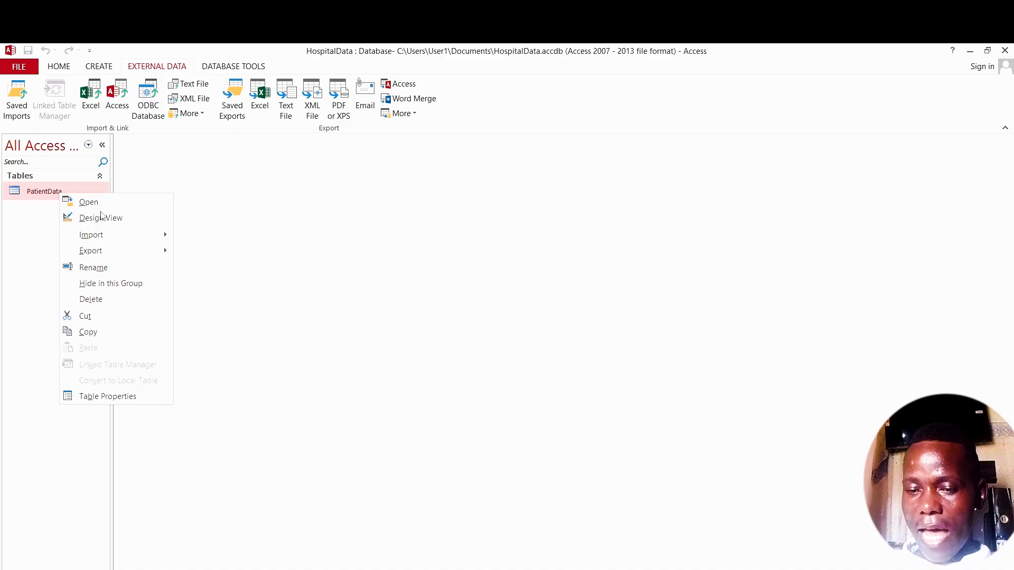
{"action": "mouse_move", "coordinate": [112, 236]}
{"action": "left_click", "coordinate": [214, 237]}
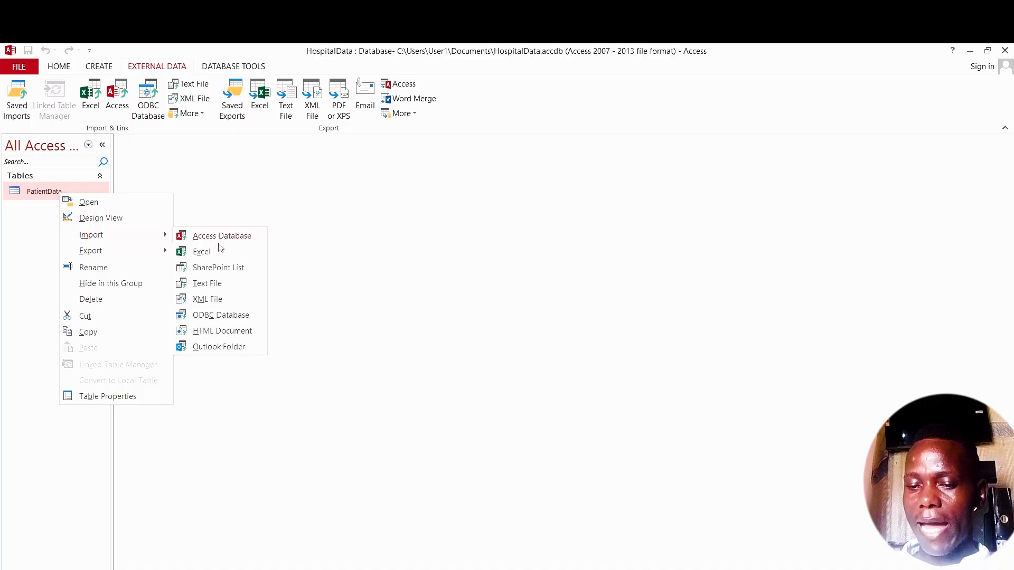
{"action": "left_click", "coordinate": [221, 252]}
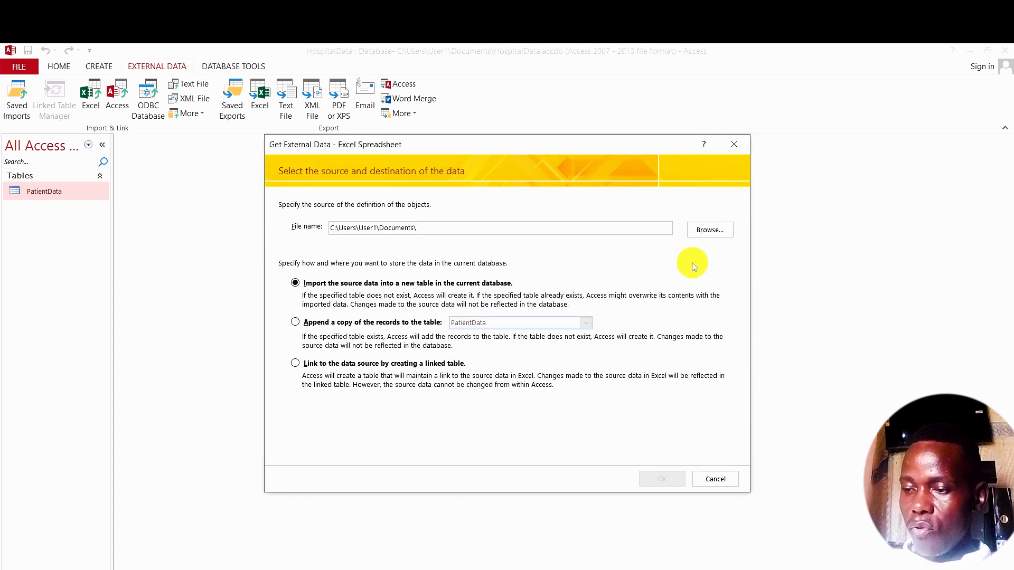
- Choose HospitalData2.xlsx from Documents > ANTON as the import source file
{"action": "left_click", "coordinate": [712, 233]}
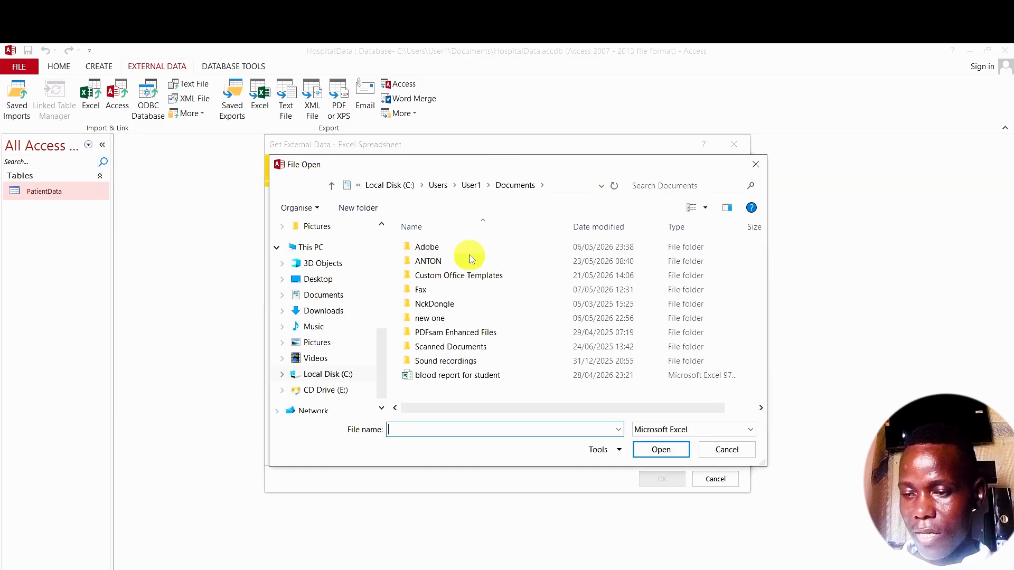
{"action": "left_click", "coordinate": [322, 297]}
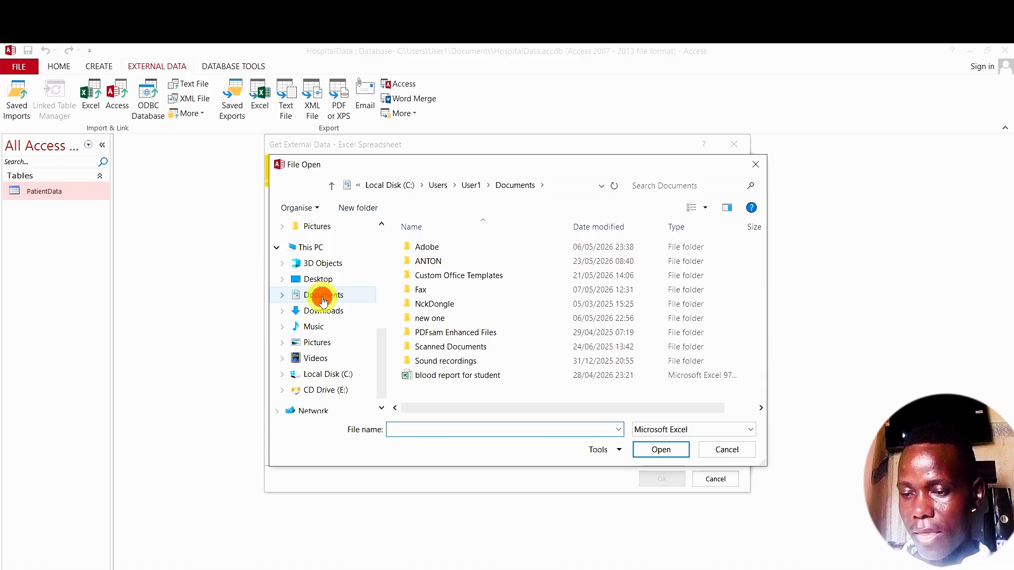
{"action": "double_click", "coordinate": [430, 263]}
{"action": "double_click", "coordinate": [440, 275]}
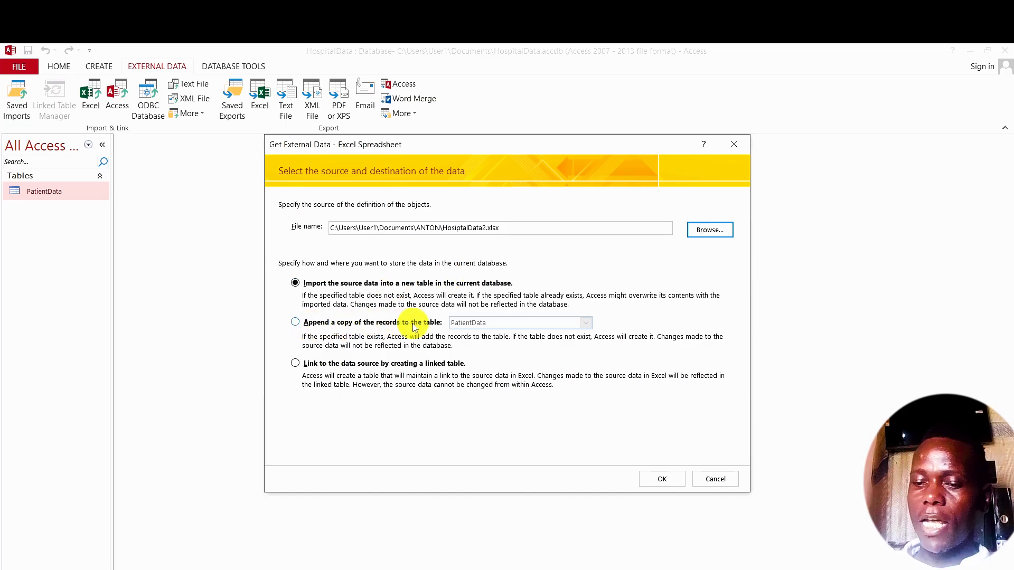
- Append Sheet1's records to PatientData, finish the wizard, and close without saving import steps
{"action": "left_click", "coordinate": [295, 323]}
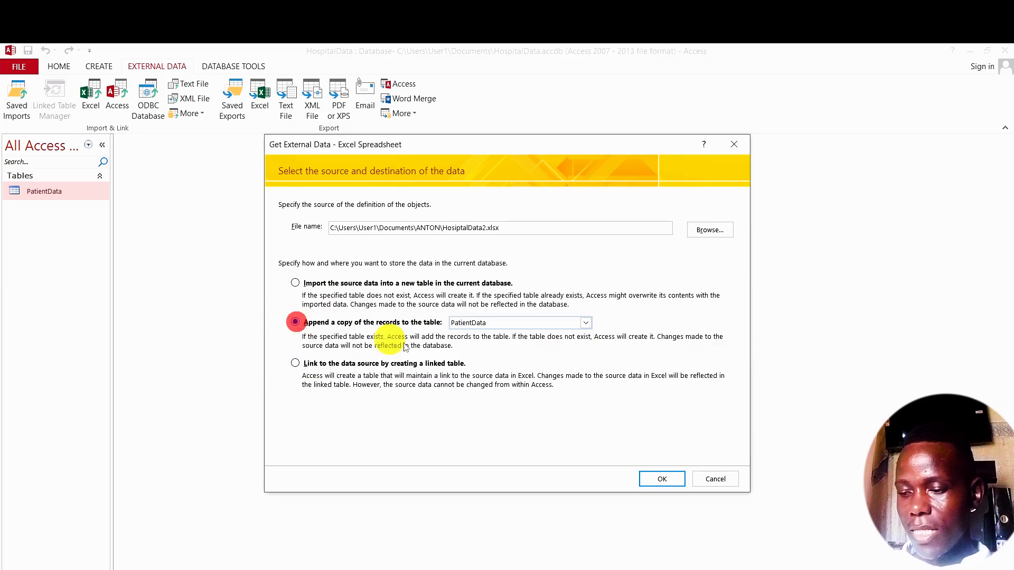
{"action": "left_click", "coordinate": [675, 480]}
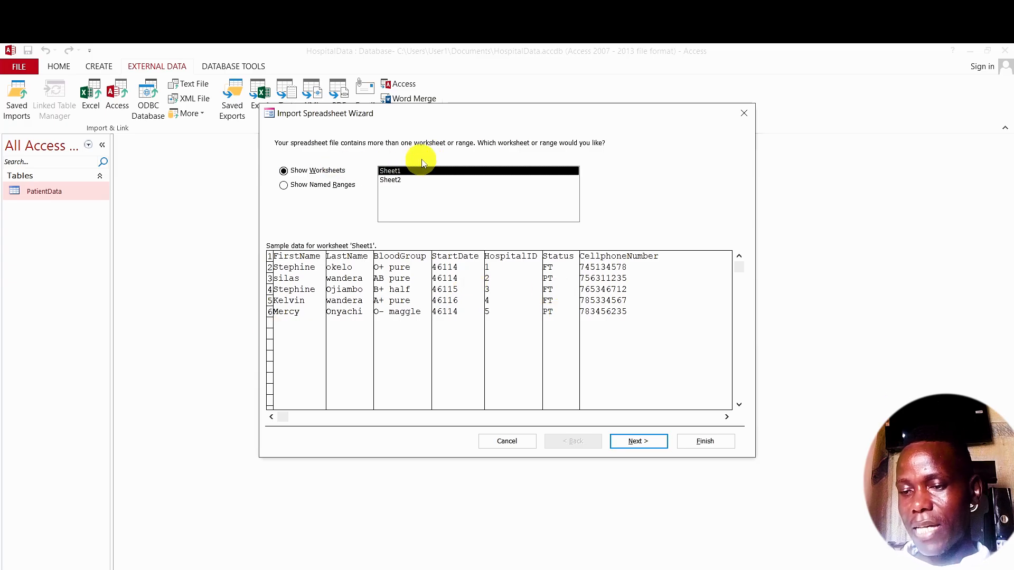
{"action": "left_click", "coordinate": [635, 447]}
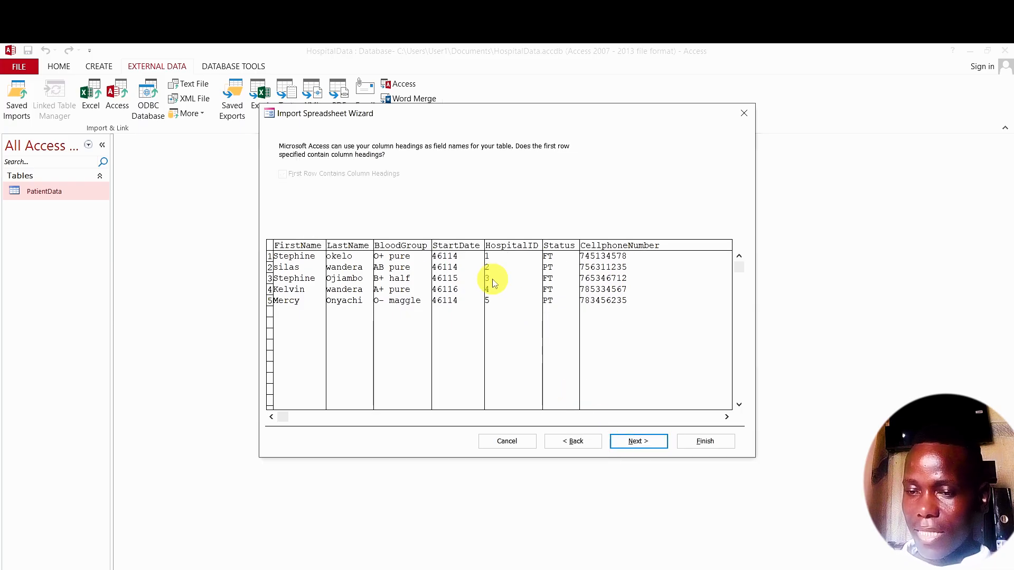
{"action": "left_click", "coordinate": [635, 444]}
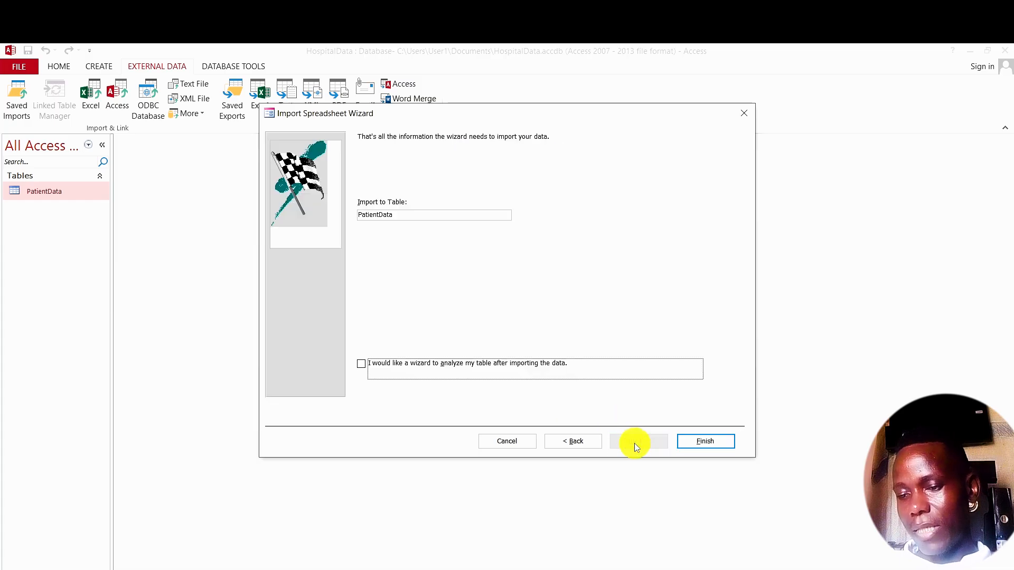
{"action": "left_click", "coordinate": [719, 443]}
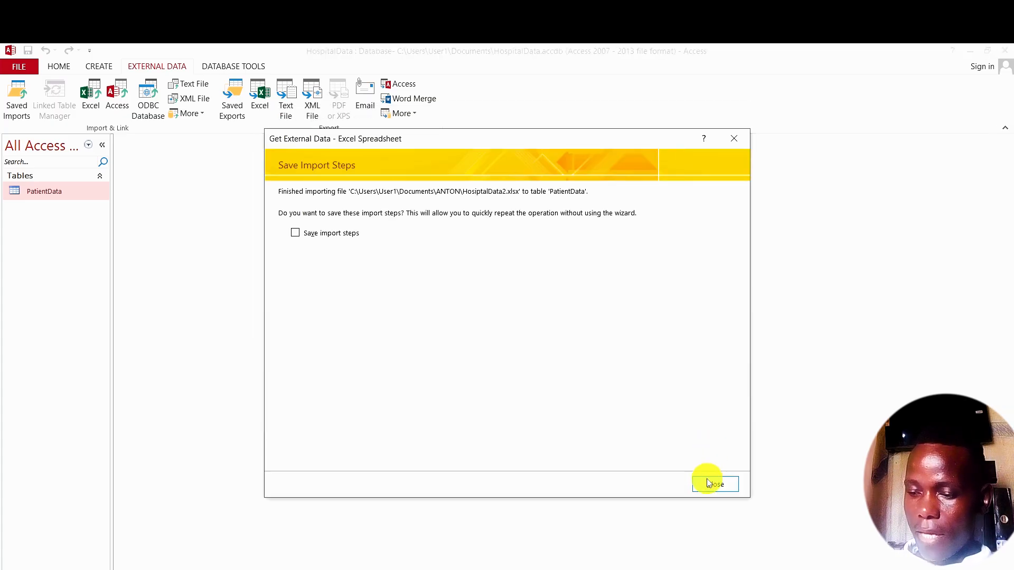
{"action": "left_click", "coordinate": [715, 483]}
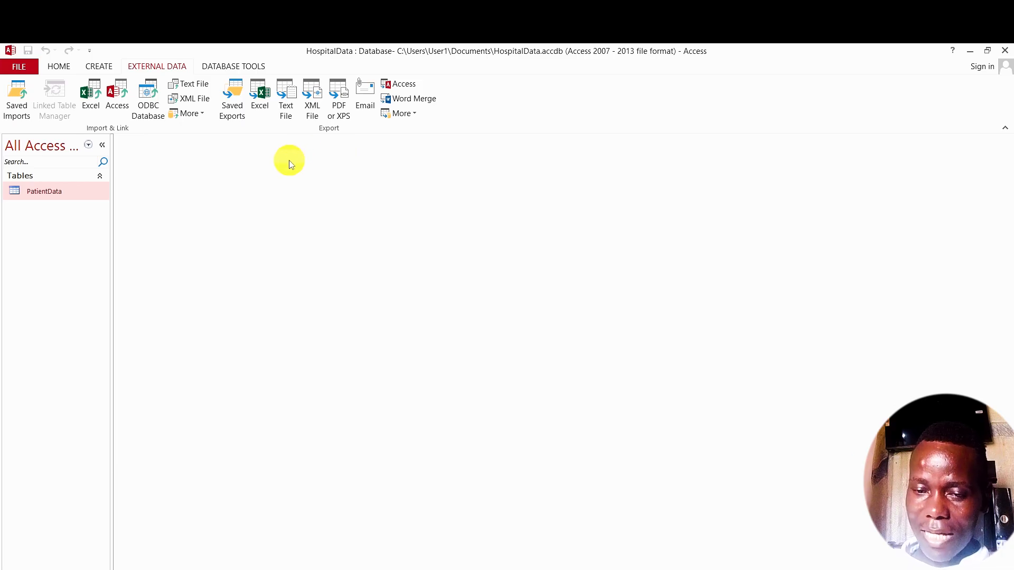
- Open PatientData to check the imported records, view Excel's Sheet2 hospital list, then minimize Excel
{"action": "left_click", "coordinate": [45, 192]}
{"action": "double_click", "coordinate": [46, 193]}
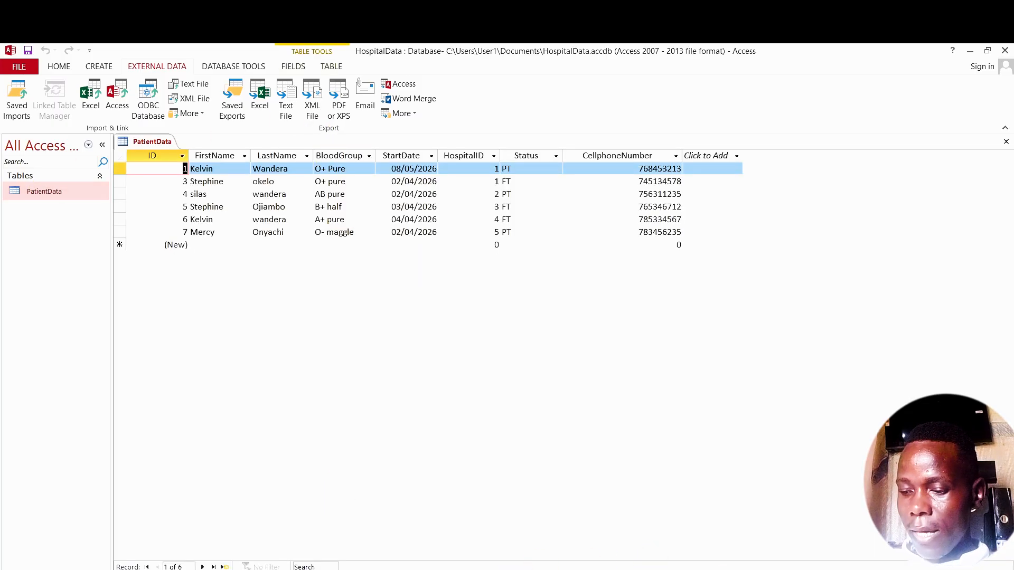
{"action": "left_click", "coordinate": [735, 569]}
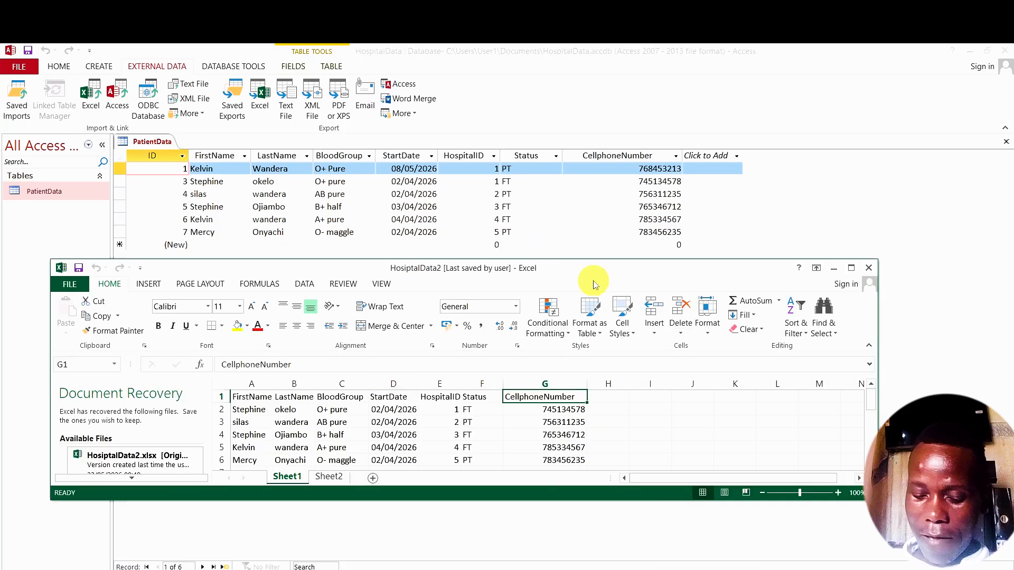
{"action": "left_click_drag", "start_coordinate": [593, 281], "coordinate": [563, 279]}
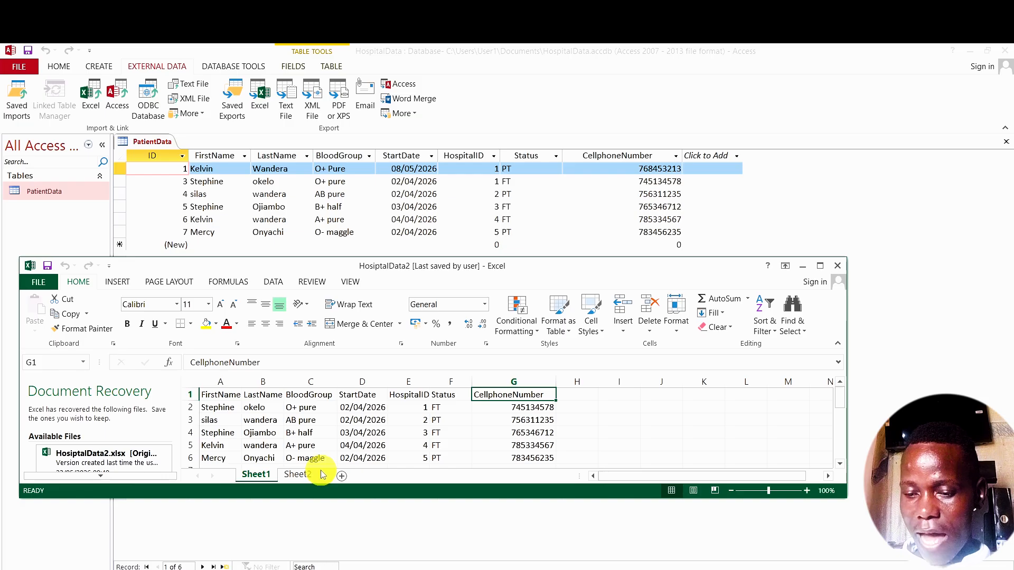
{"action": "left_click", "coordinate": [304, 475]}
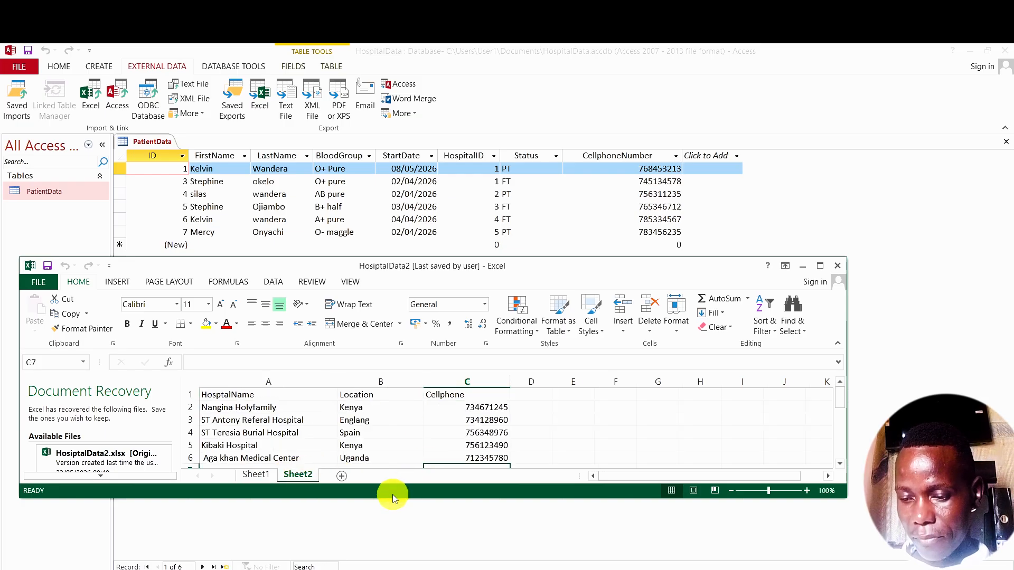
{"action": "left_click_drag", "start_coordinate": [390, 501], "coordinate": [389, 551]}
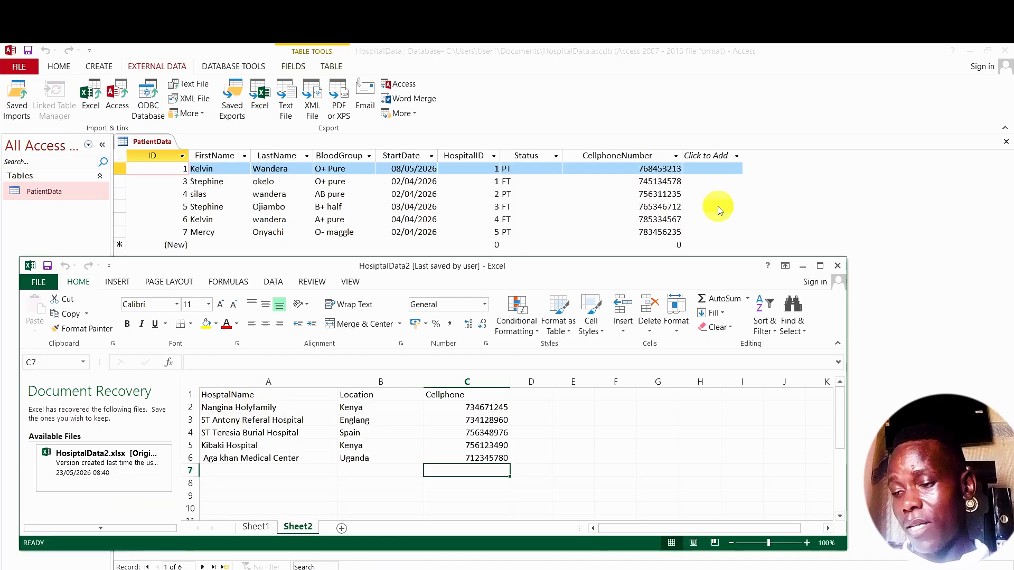
{"action": "left_click", "coordinate": [802, 267]}
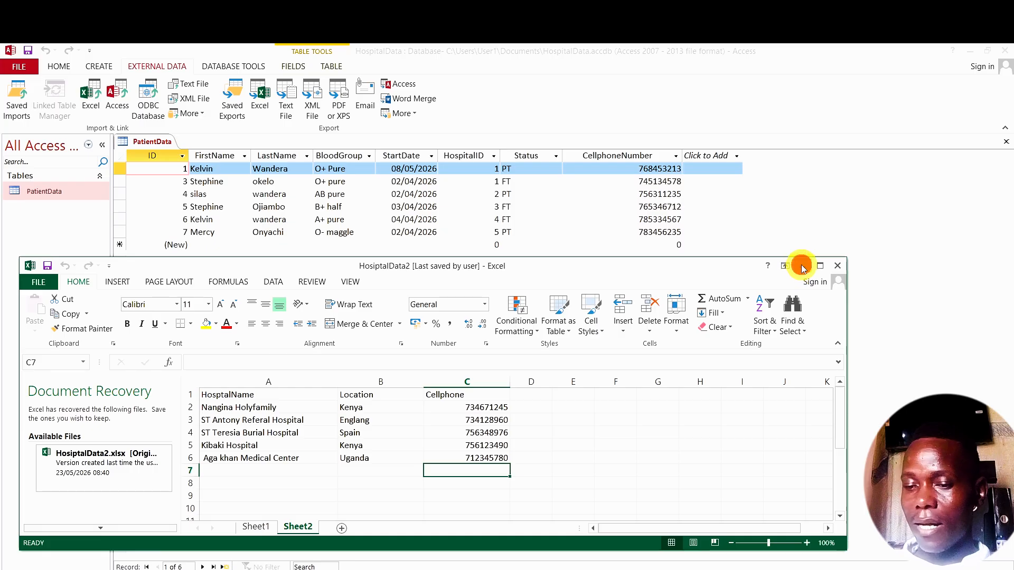
- Close PatientData and start importing HospitalData2.xlsx into a new table via External Data > Excel
{"action": "left_click", "coordinate": [1007, 144]}
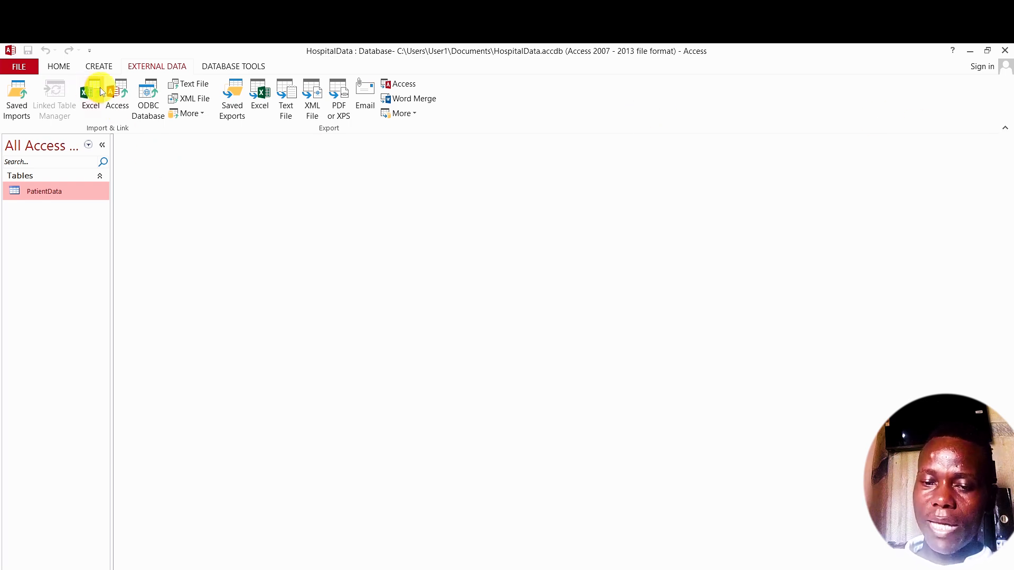
{"action": "left_click", "coordinate": [93, 101]}
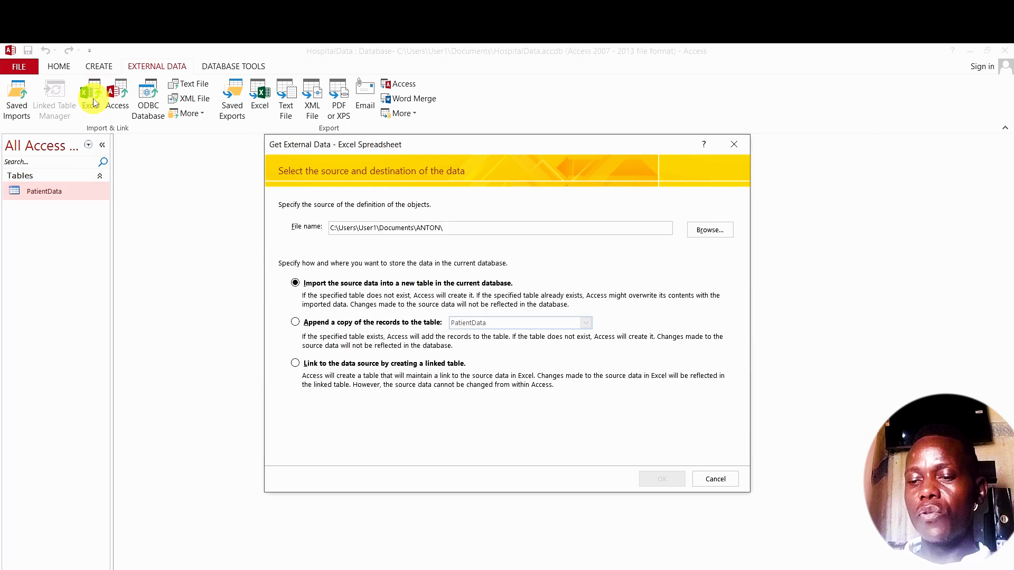
{"action": "left_click", "coordinate": [706, 231]}
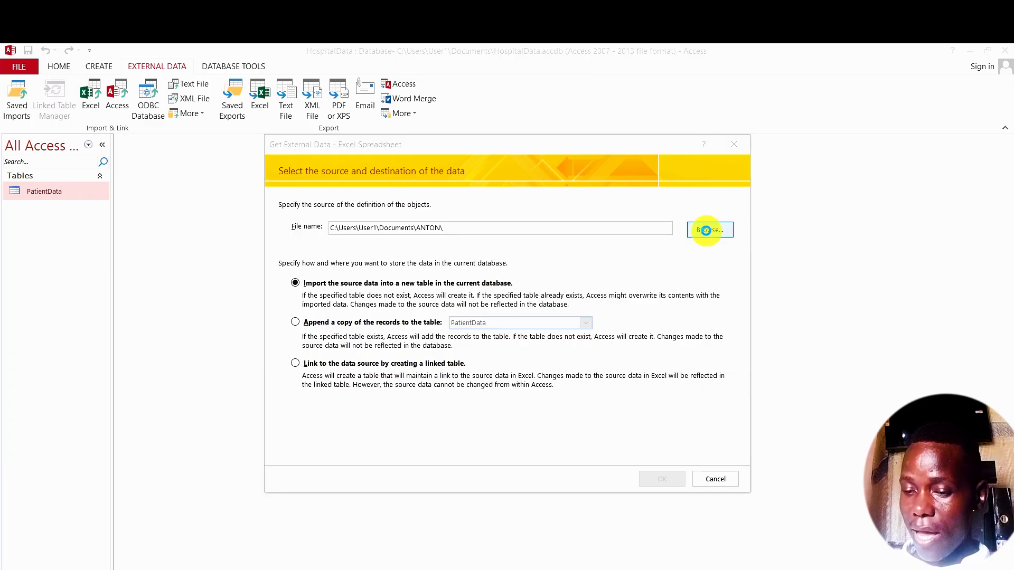
{"action": "left_click", "coordinate": [434, 282]}
{"action": "left_click", "coordinate": [659, 452]}
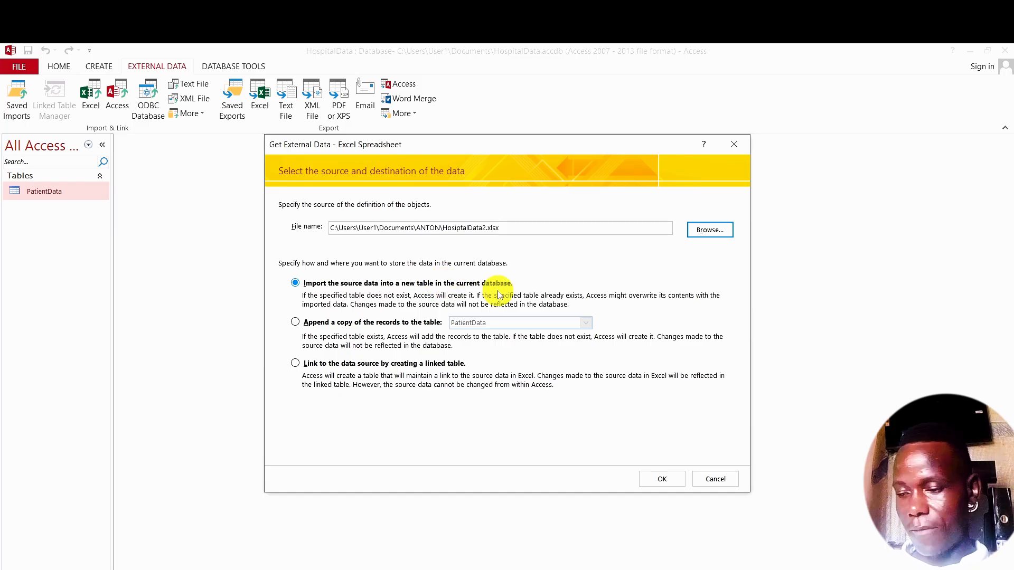
{"action": "left_click", "coordinate": [662, 479]}
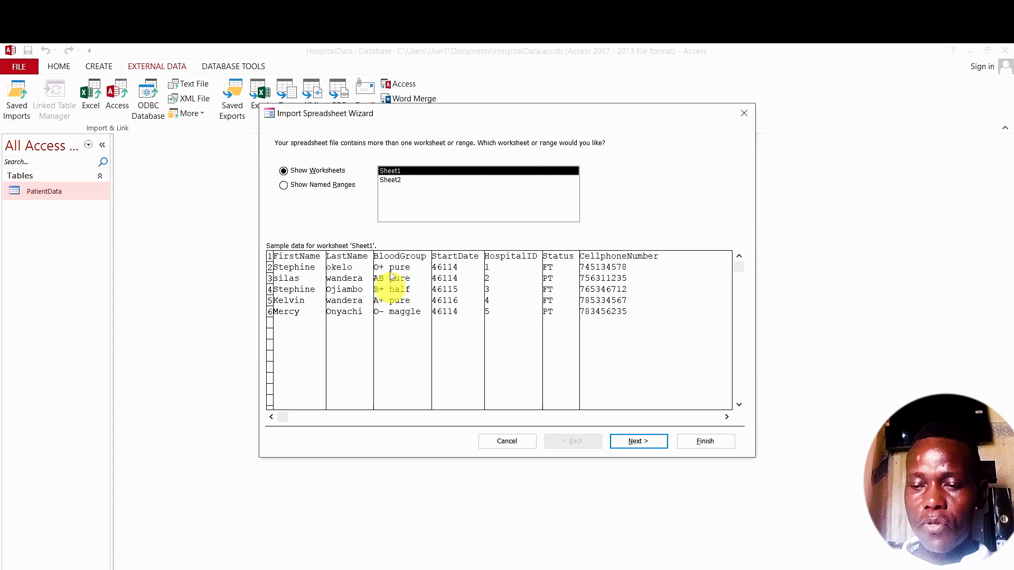
- Import Sheet2 with first-row headings, HosptalName as Short Text, and an automatic primary key
{"action": "left_click", "coordinate": [389, 180]}
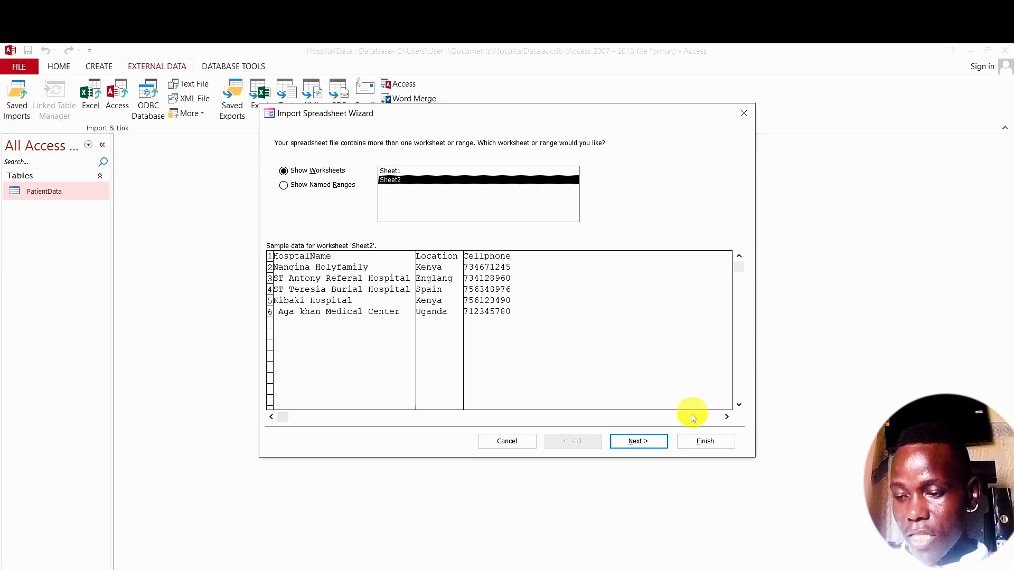
{"action": "left_click", "coordinate": [635, 442]}
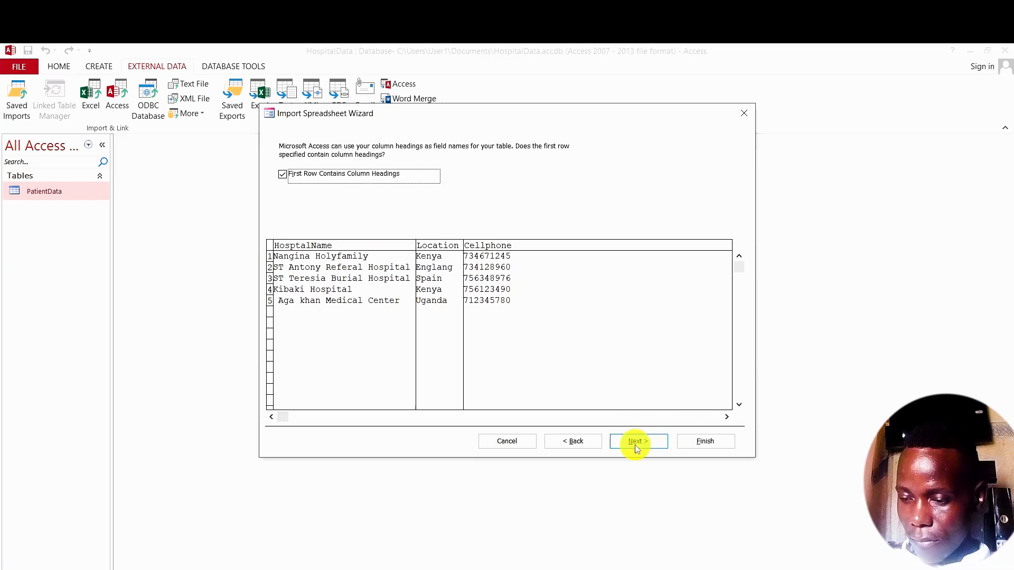
{"action": "left_click", "coordinate": [638, 446]}
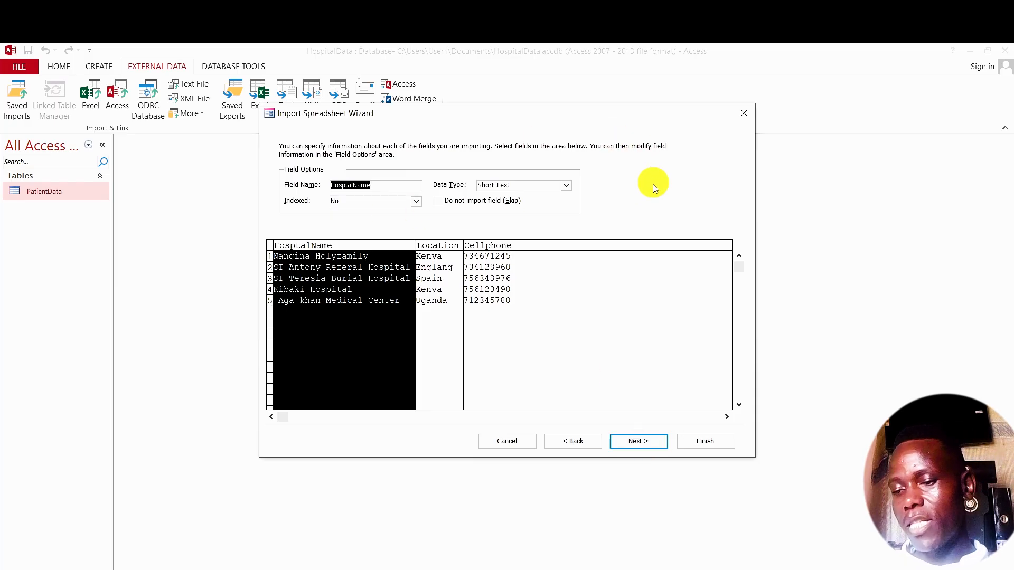
{"action": "left_click", "coordinate": [566, 188]}
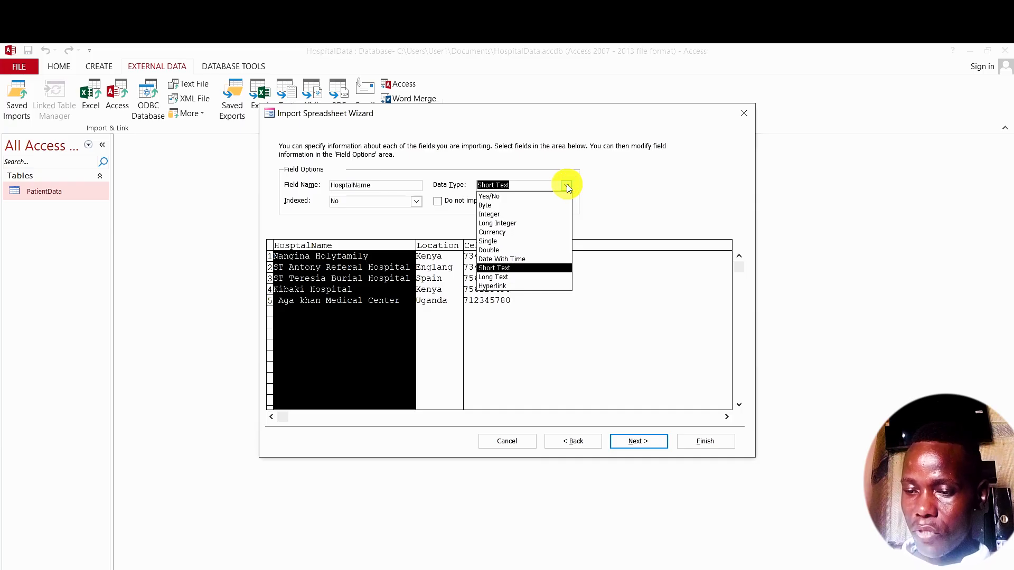
{"action": "left_click", "coordinate": [651, 194]}
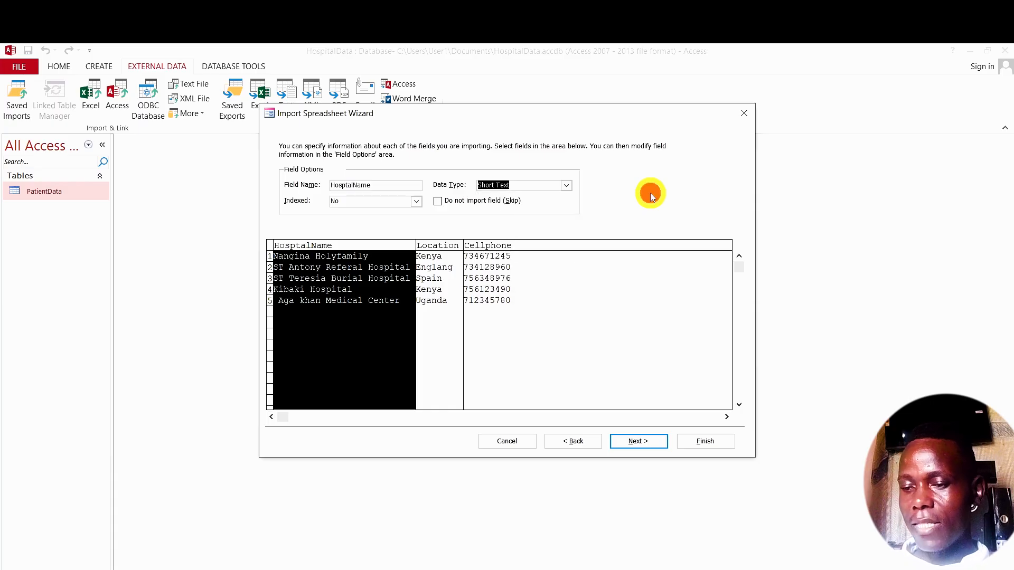
{"action": "left_click", "coordinate": [648, 439]}
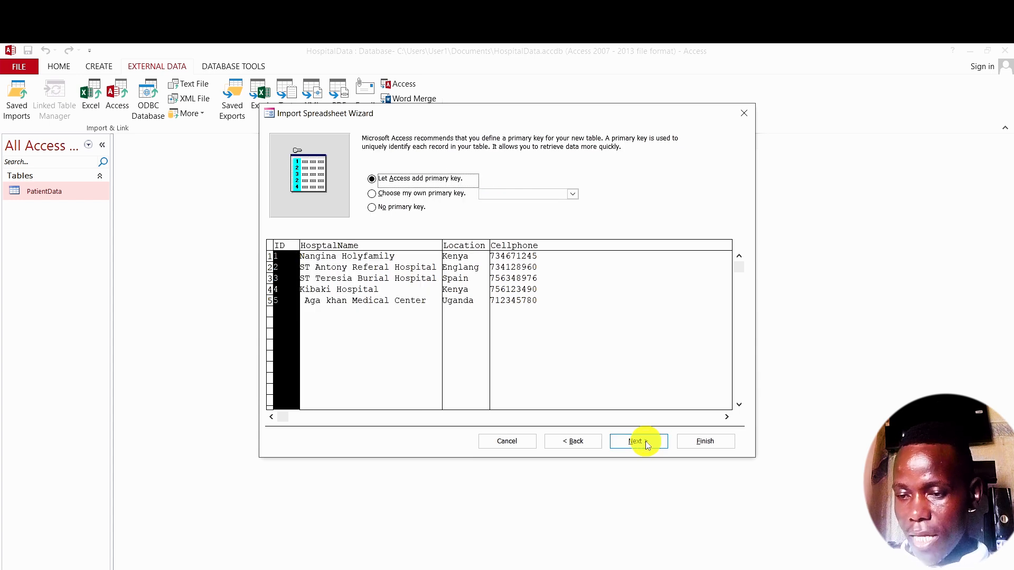
{"action": "left_click", "coordinate": [646, 442]}
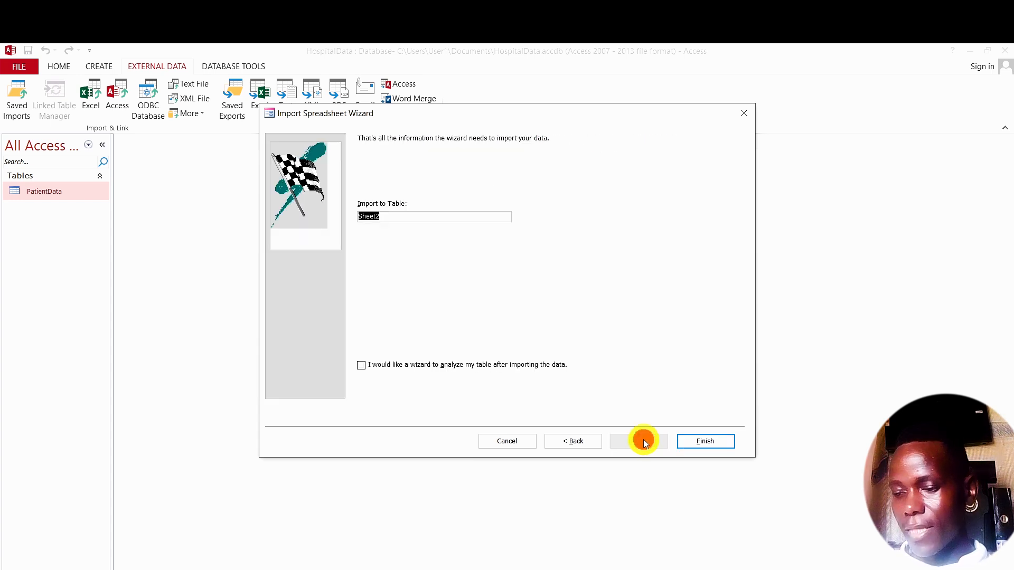
{"action": "left_click", "coordinate": [718, 442]}
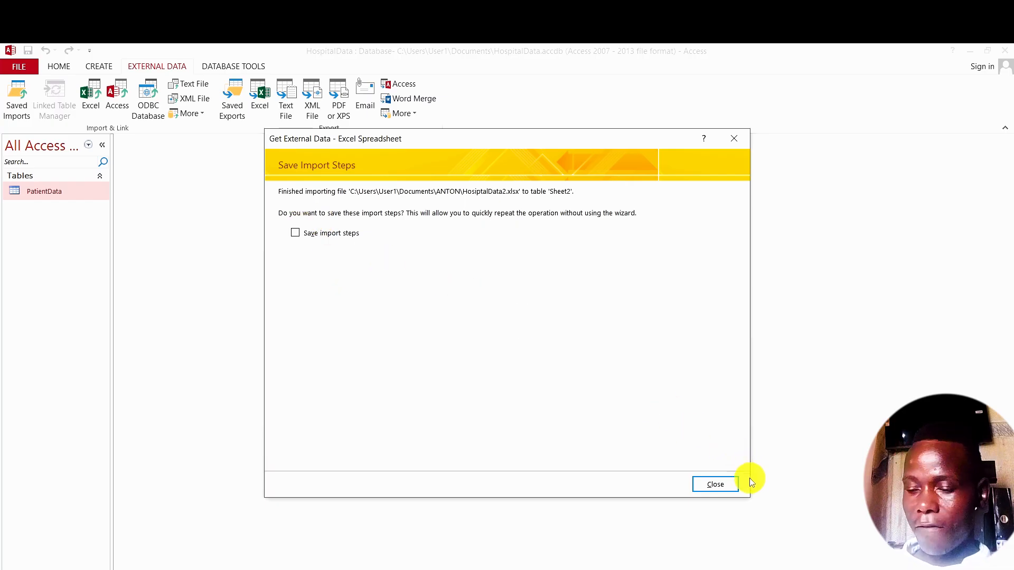
- Close the wizard, open the new Sheet2 table, and auto-fit the HosptalName column
{"action": "left_click", "coordinate": [717, 485]}
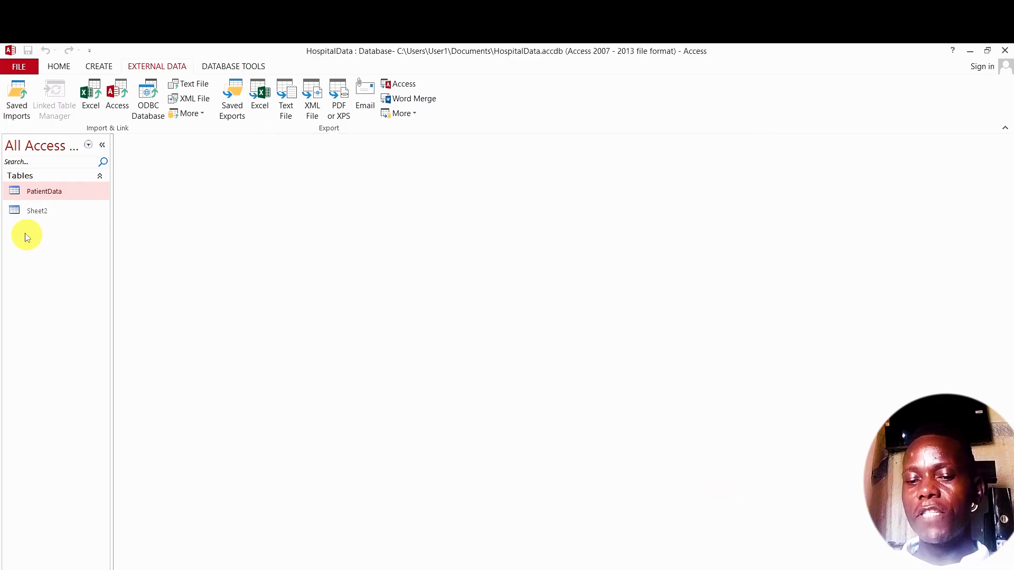
{"action": "double_click", "coordinate": [43, 211]}
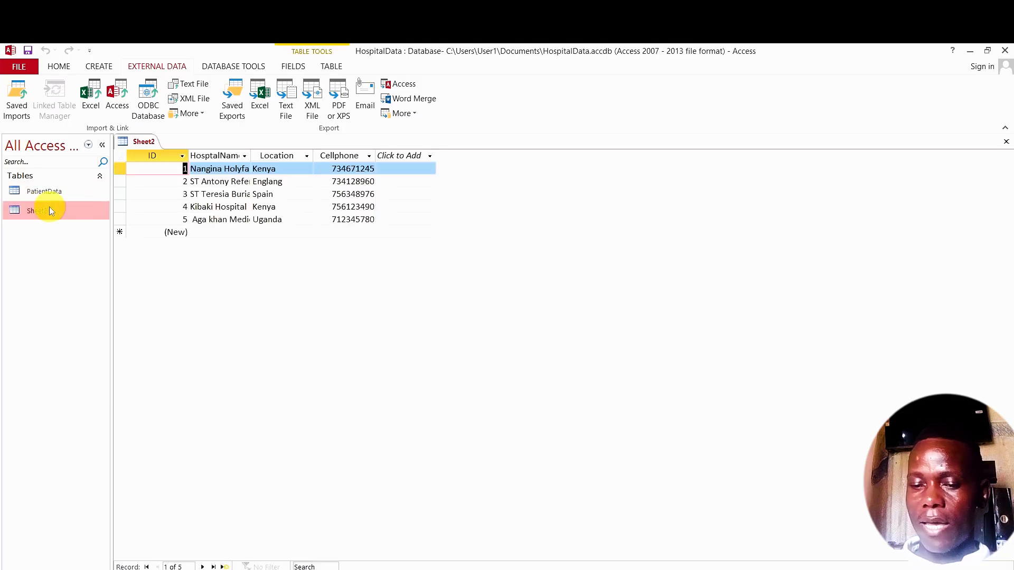
{"action": "double_click", "coordinate": [251, 154]}
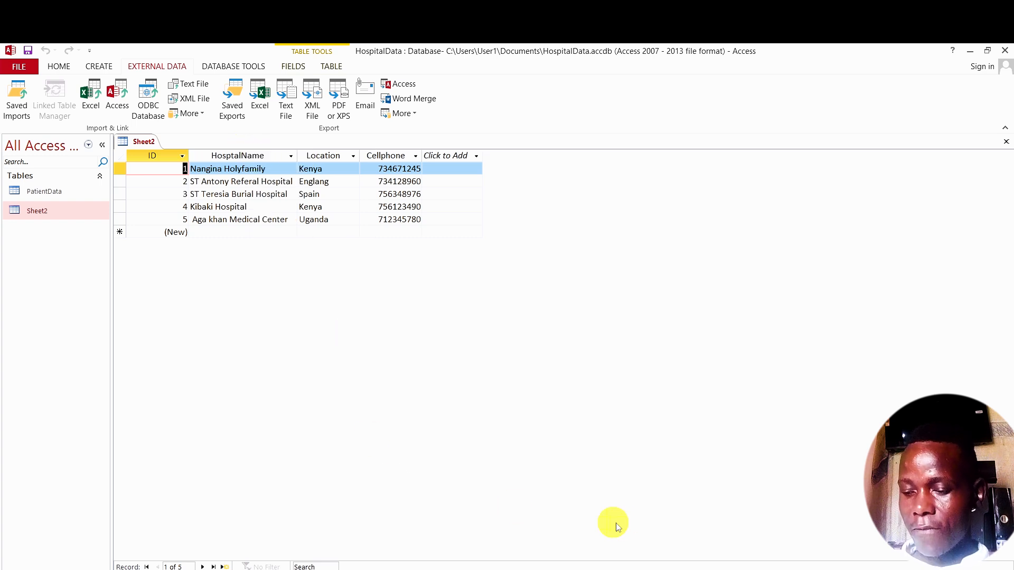
- Glance at the Excel workbook, minimize it, and select PatientData in Access
{"action": "left_click", "coordinate": [587, 569]}
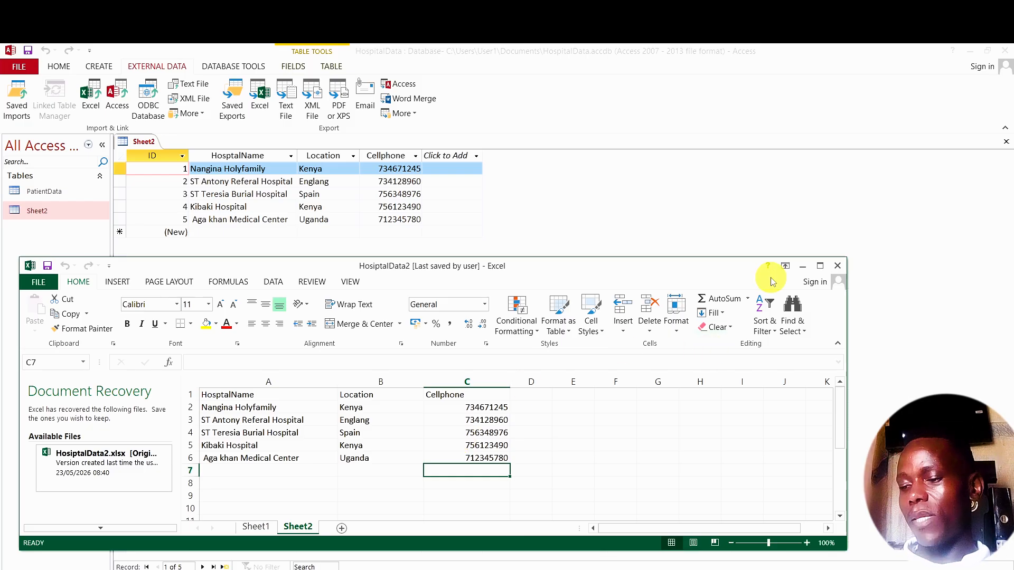
{"action": "left_click", "coordinate": [804, 266]}
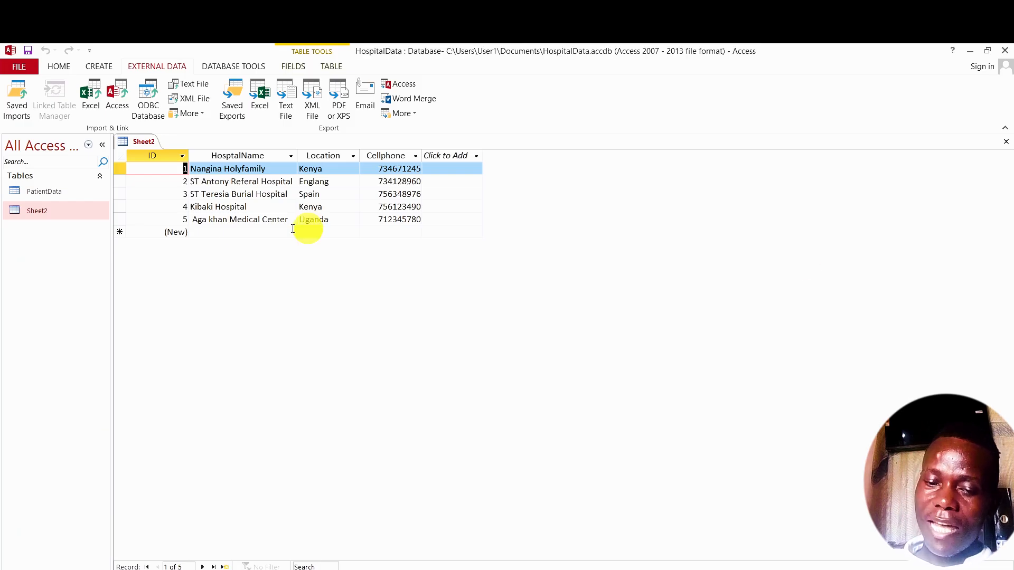
{"action": "left_click", "coordinate": [55, 192]}
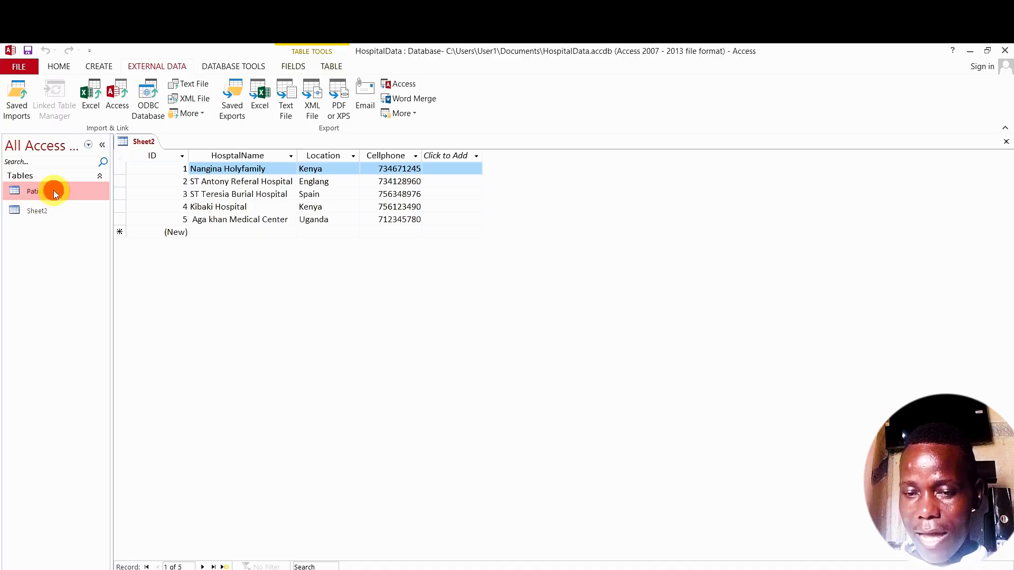
- Open PatientData and switch it to Design View to see field names and types
{"action": "double_click", "coordinate": [53, 192]}
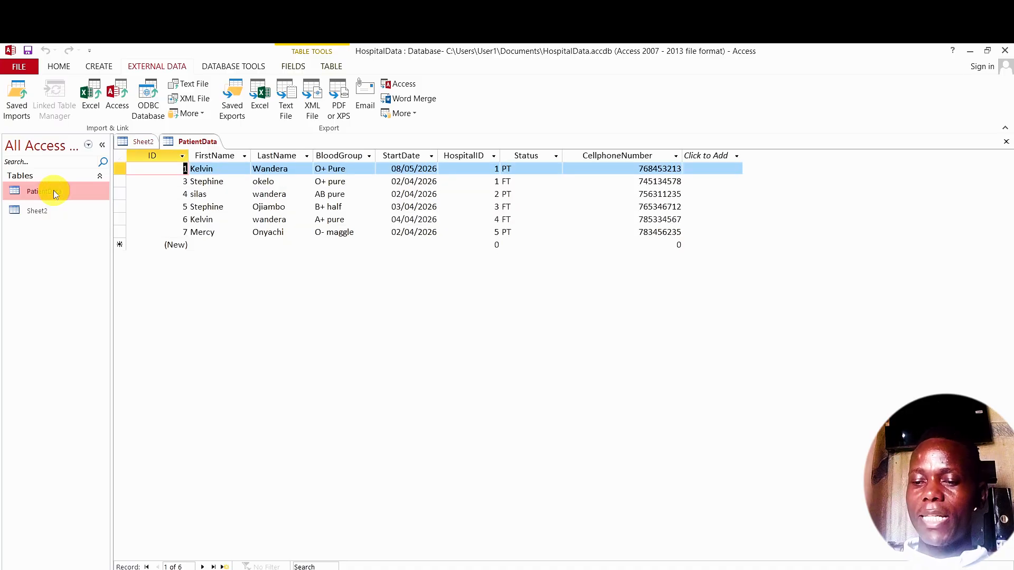
{"action": "right_click", "coordinate": [206, 143]}
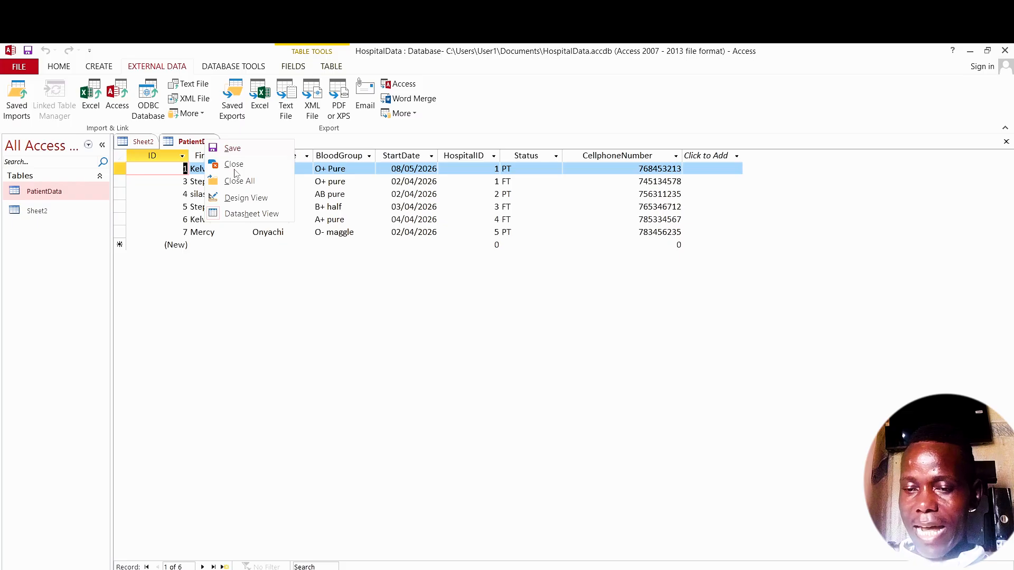
{"action": "left_click", "coordinate": [246, 198]}
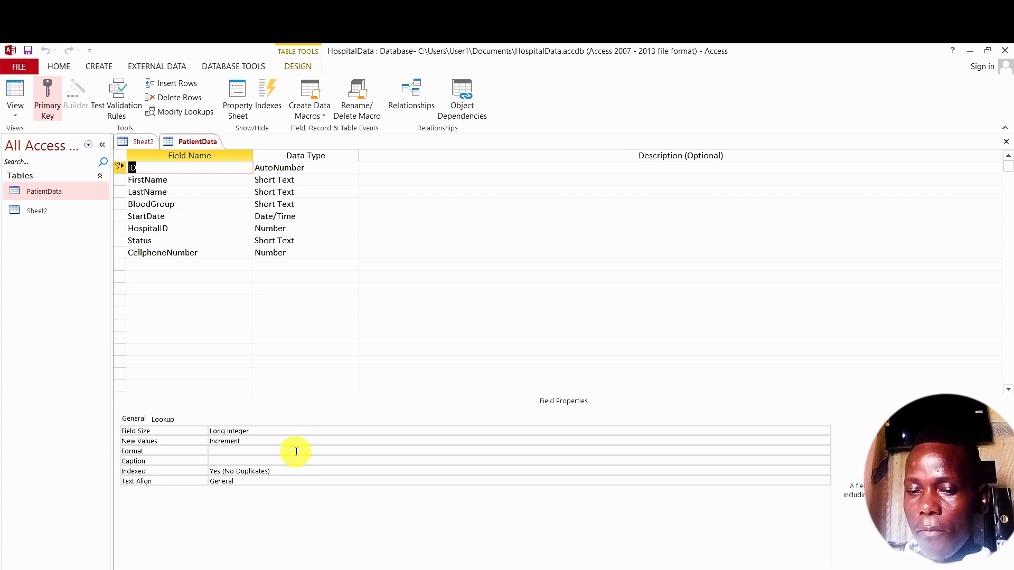
- Set the FirstName field's Field Size to 45
{"action": "left_click", "coordinate": [315, 180]}
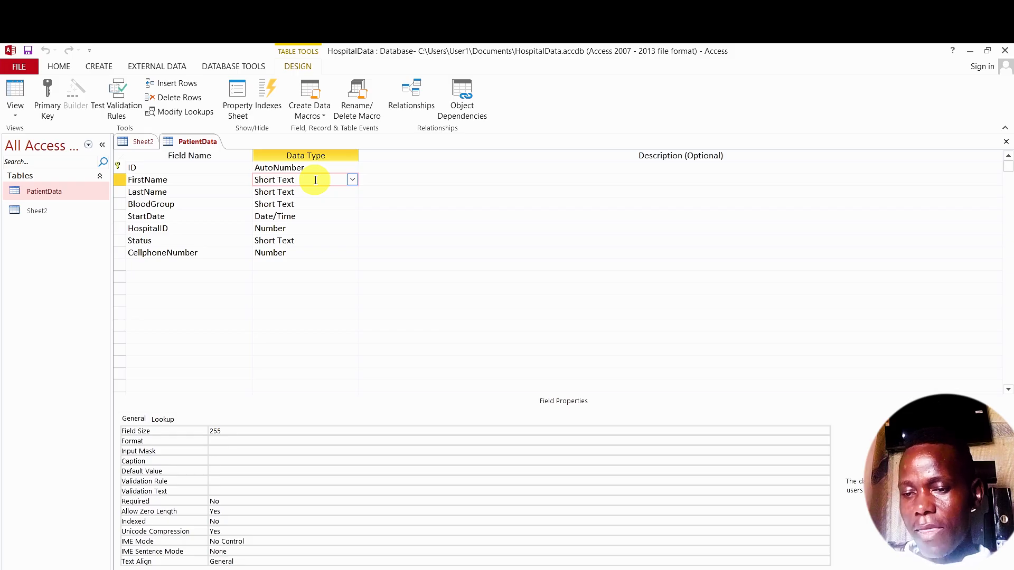
{"action": "left_click", "coordinate": [204, 326]}
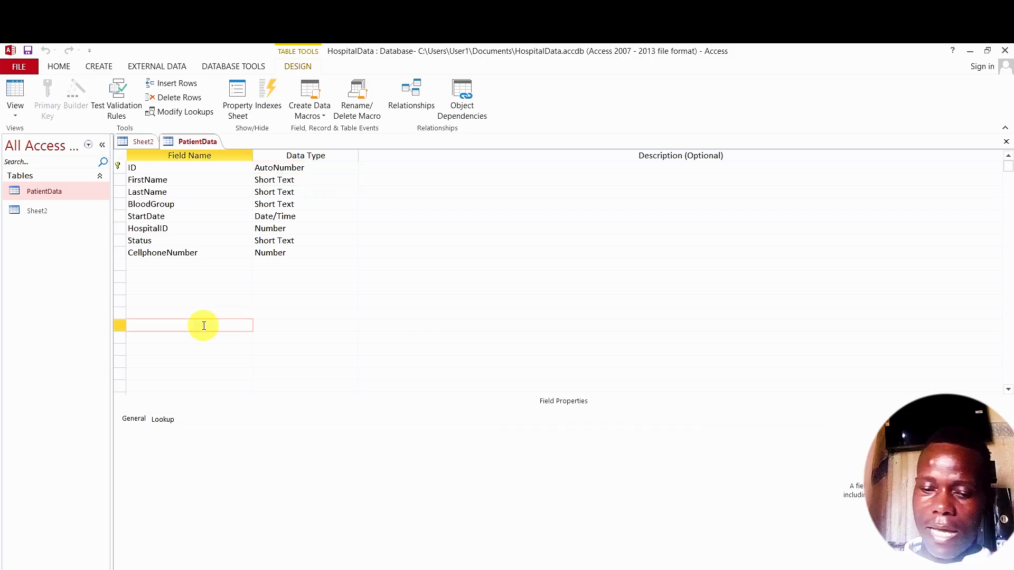
{"action": "left_click", "coordinate": [305, 179]}
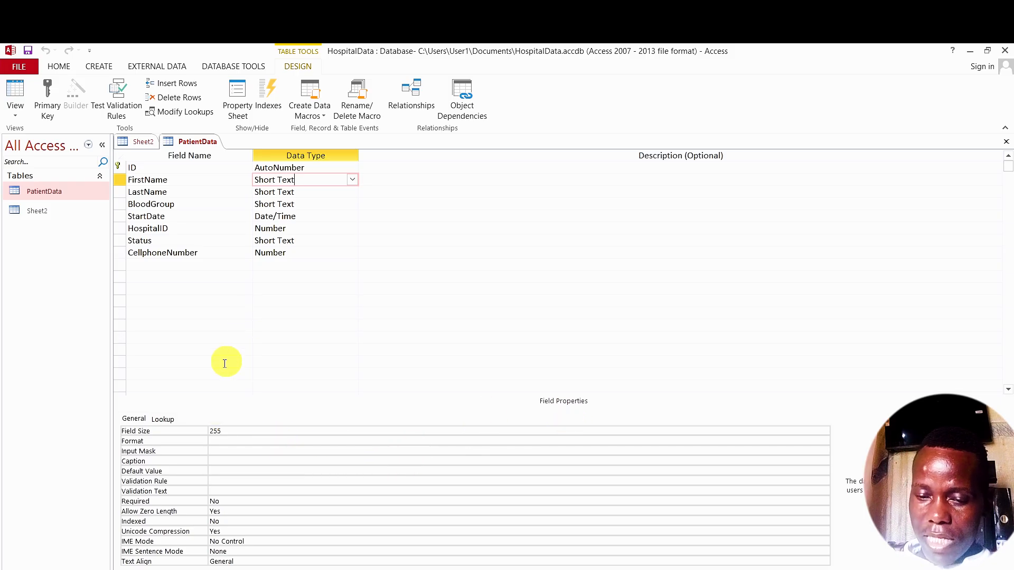
{"action": "left_click", "coordinate": [229, 433]}
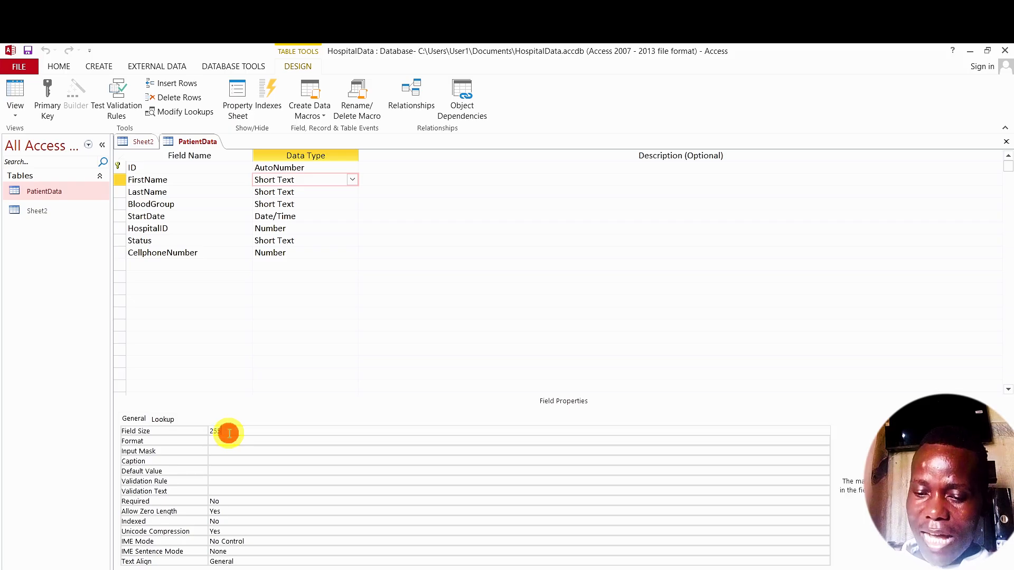
{"action": "key", "text": "BackSpace"}
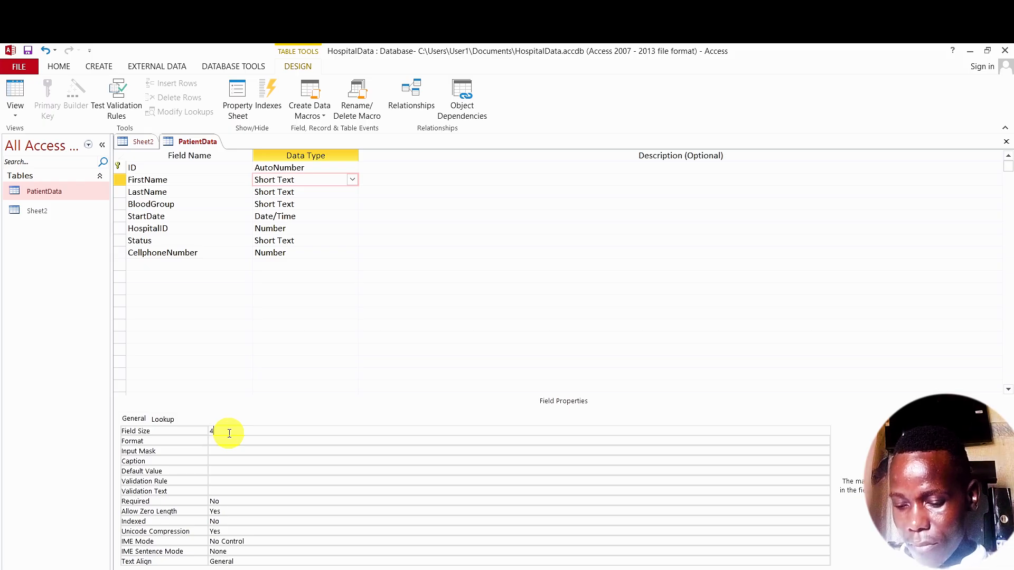
{"action": "type", "text": "45"}
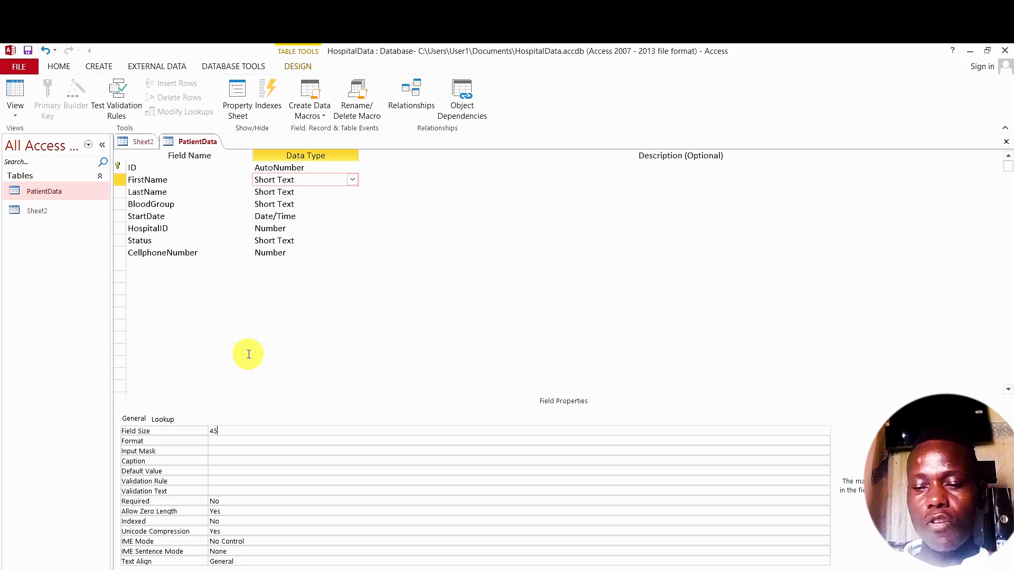
- Change the LastName field's Field Size from 255 to 45
{"action": "left_click", "coordinate": [318, 193]}
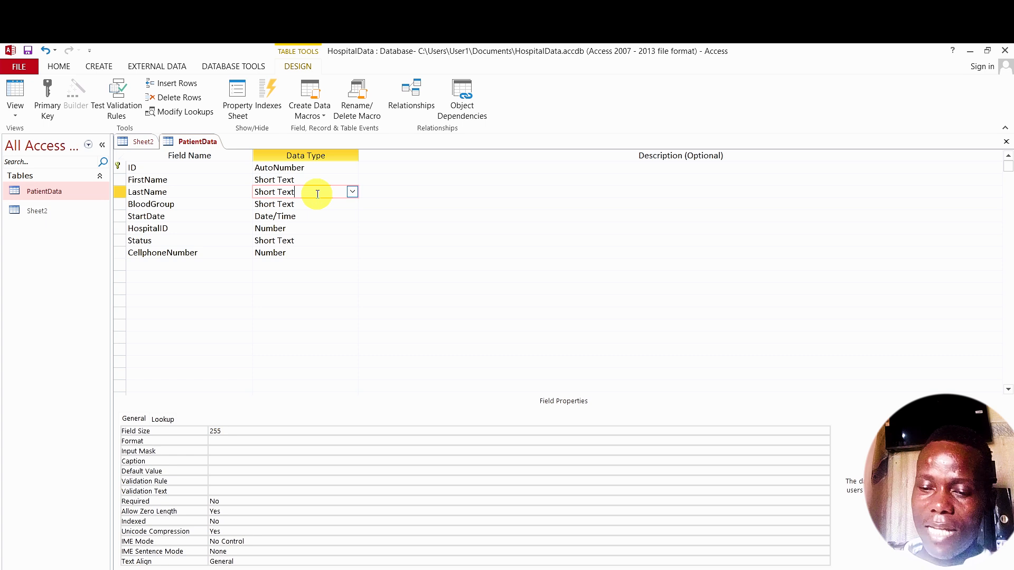
{"action": "left_click", "coordinate": [231, 431]}
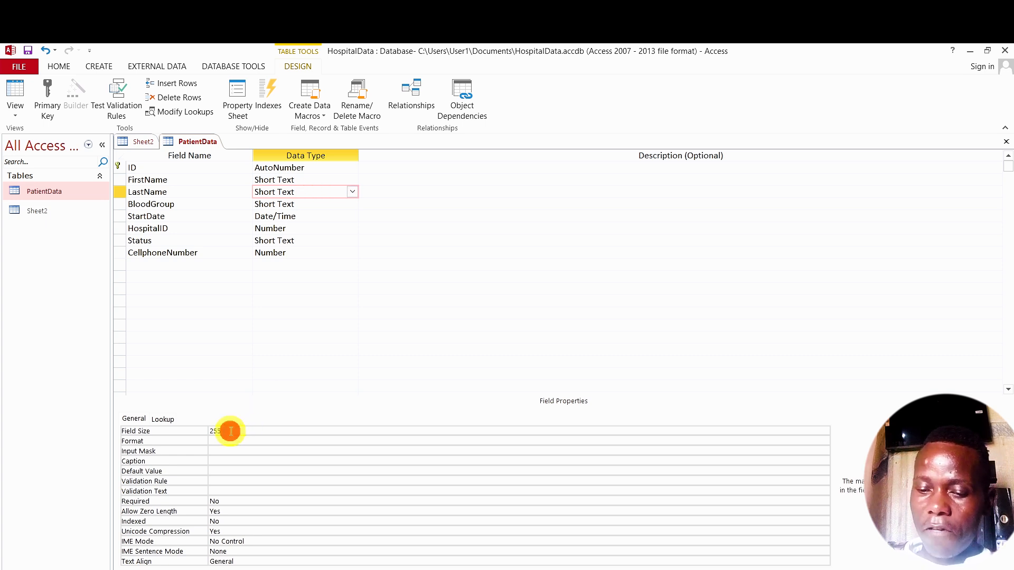
{"action": "key", "text": "BackSpace"}
{"action": "key", "text": "BackSpace"}
{"action": "key", "text": "BackSpace"}
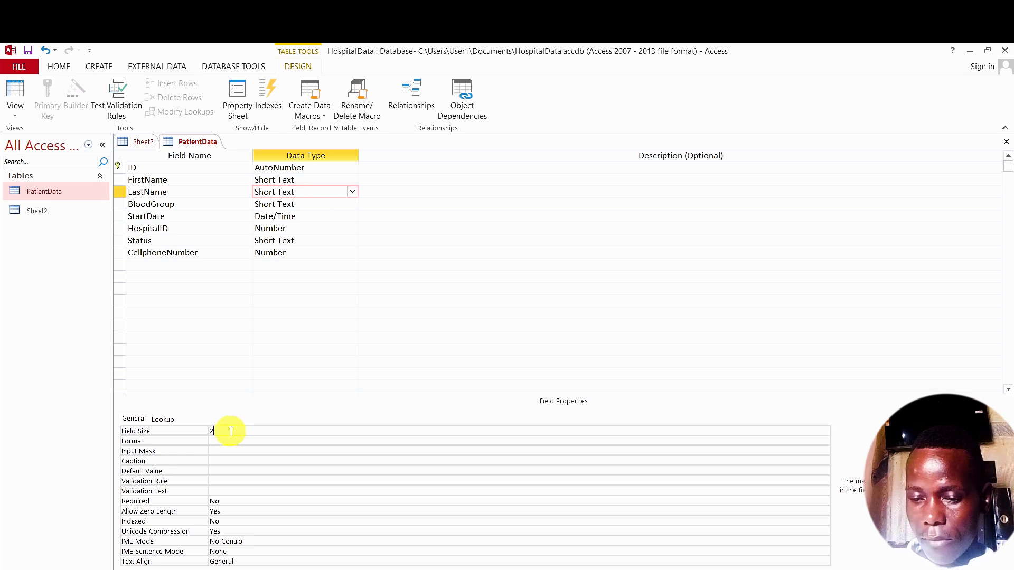
{"action": "type", "text": "45"}
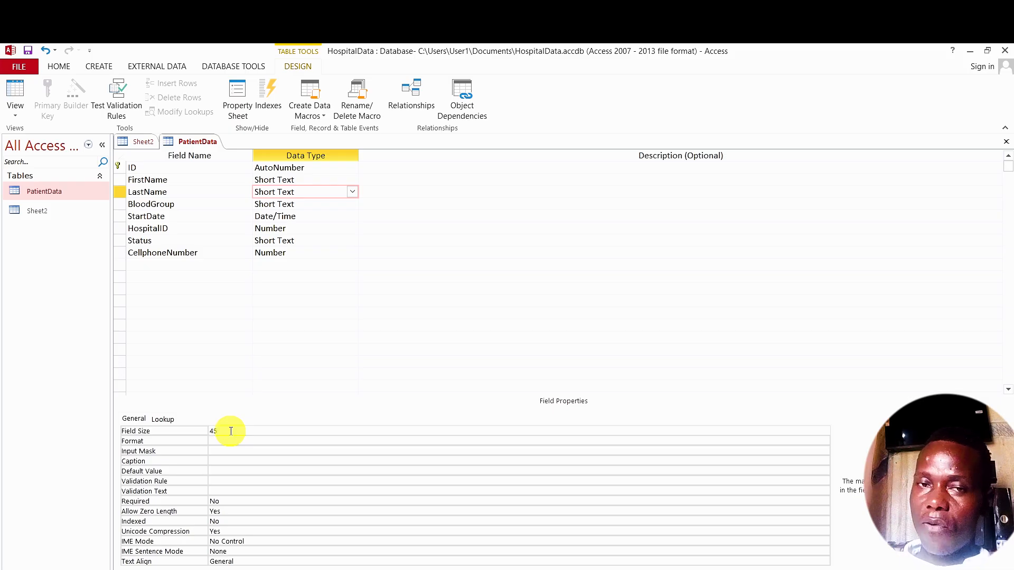
- Save the PatientData design, accepting the data-loss warning, then select the BloodGroup field
{"action": "right_click", "coordinate": [193, 141]}
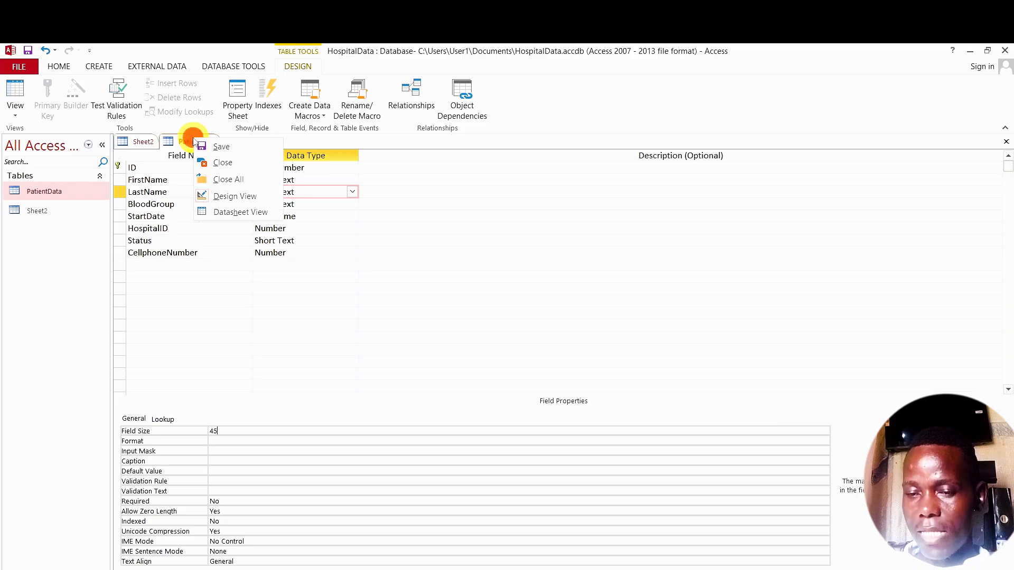
{"action": "left_click", "coordinate": [227, 151]}
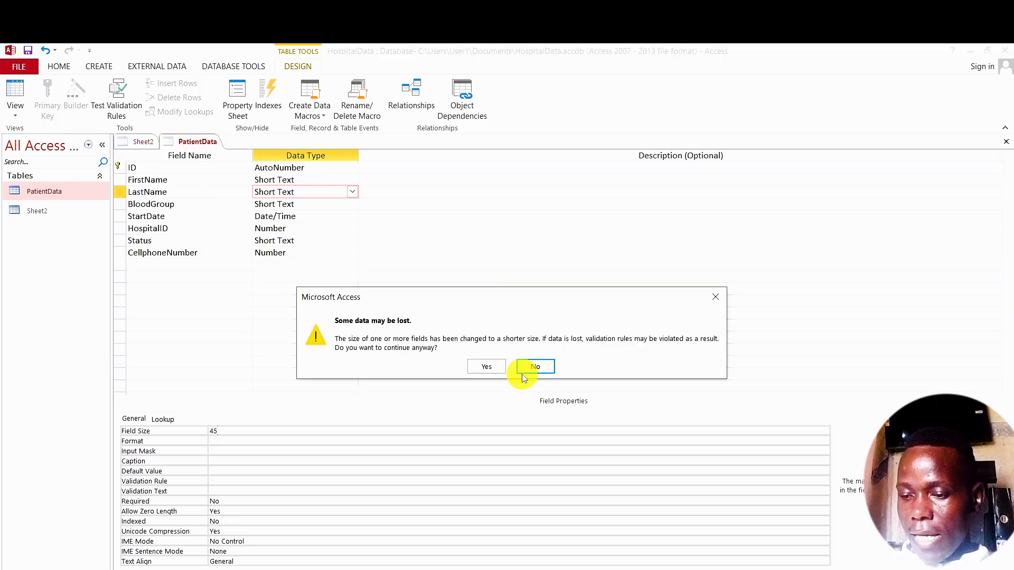
{"action": "left_click", "coordinate": [490, 370]}
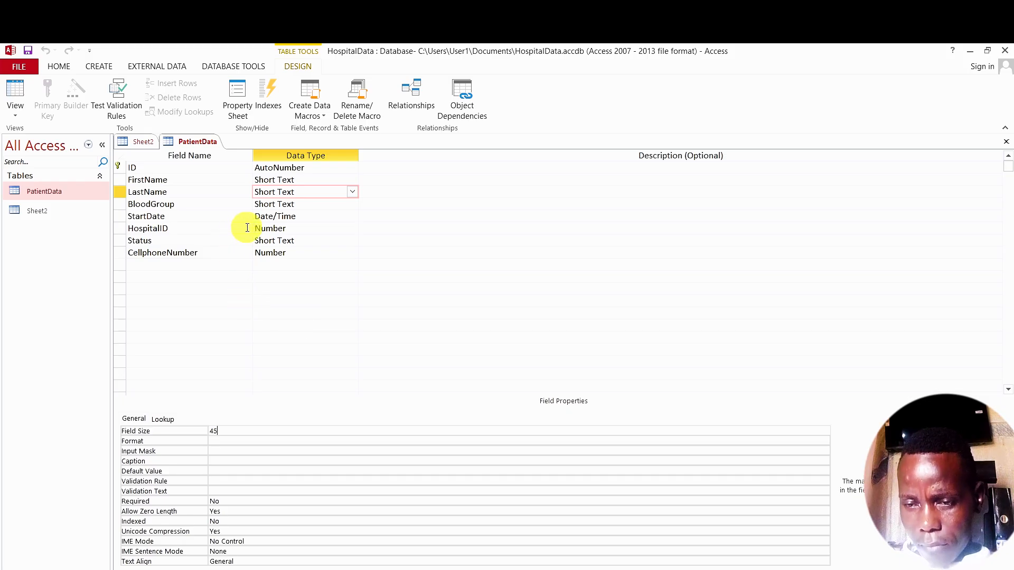
{"action": "left_click", "coordinate": [313, 207]}
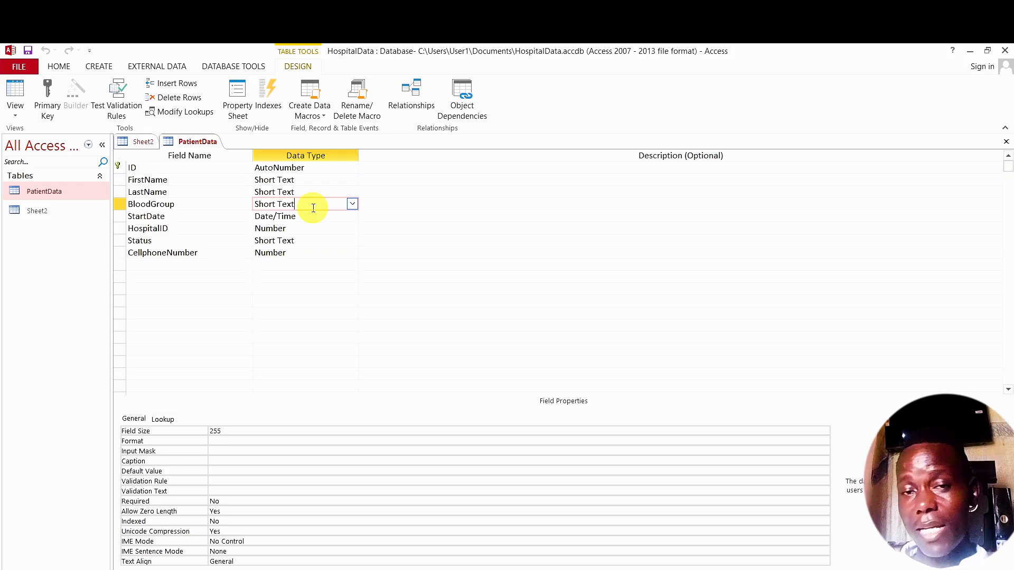
- Start the Lookup Wizard for BloodGroup, choosing to type the lookup values yourself
{"action": "left_click", "coordinate": [353, 203]}
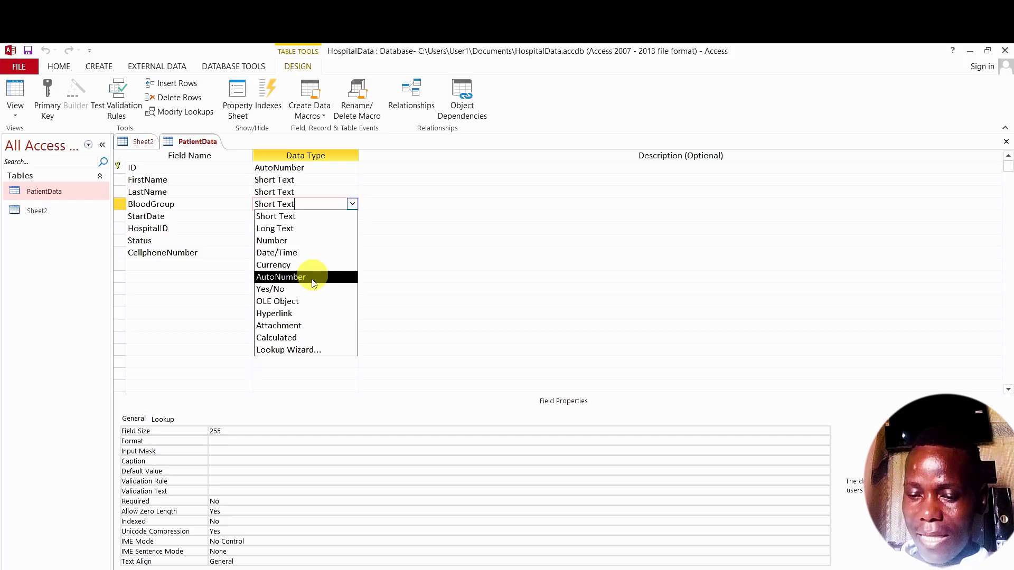
{"action": "left_click", "coordinate": [319, 350]}
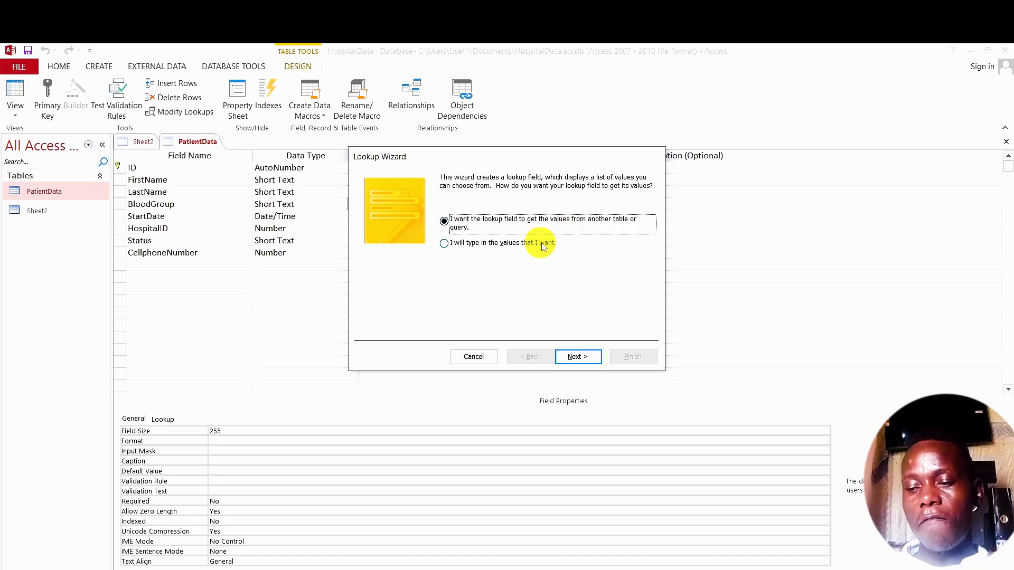
{"action": "left_click", "coordinate": [444, 244]}
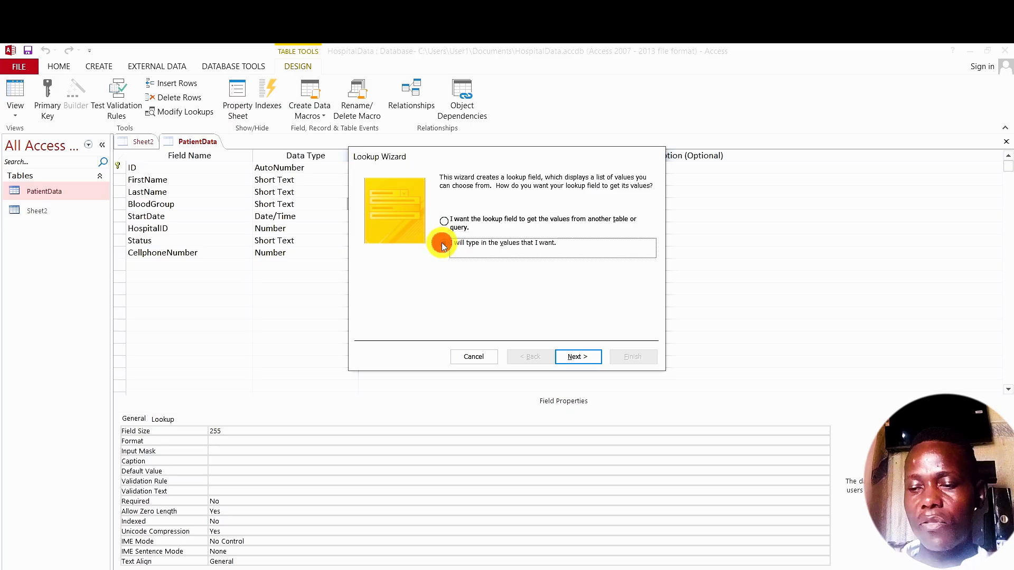
{"action": "left_click", "coordinate": [577, 359]}
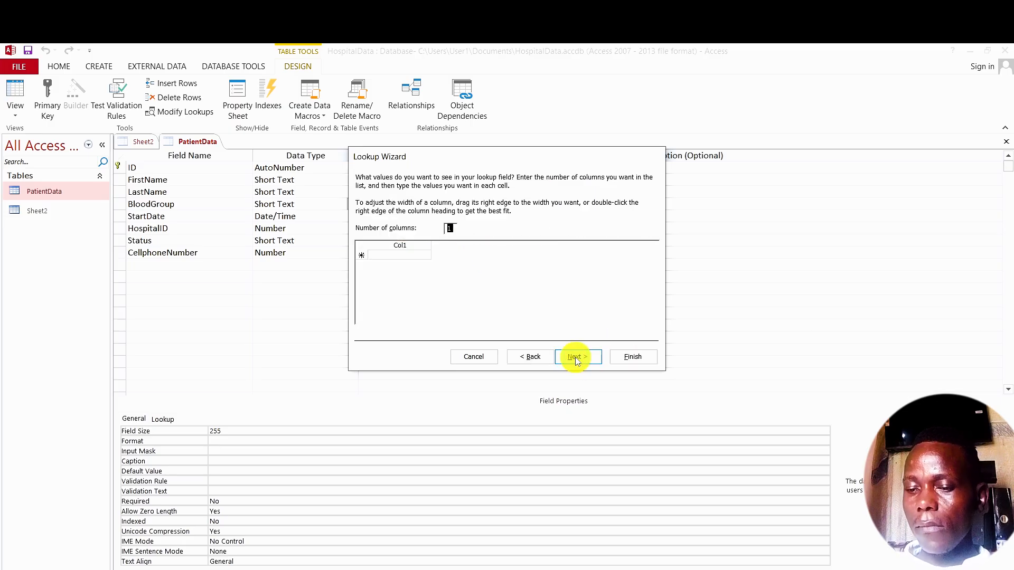
- Enter O+ Pure as the first lookup value, correcting its mistyped prefix
{"action": "left_click", "coordinate": [400, 256]}
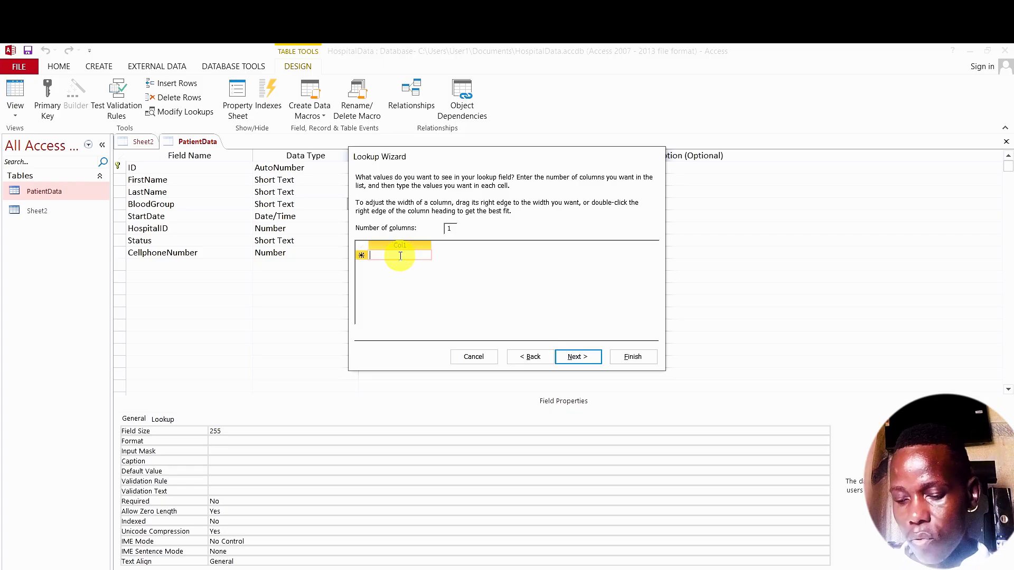
{"action": "type", "text": "O"}
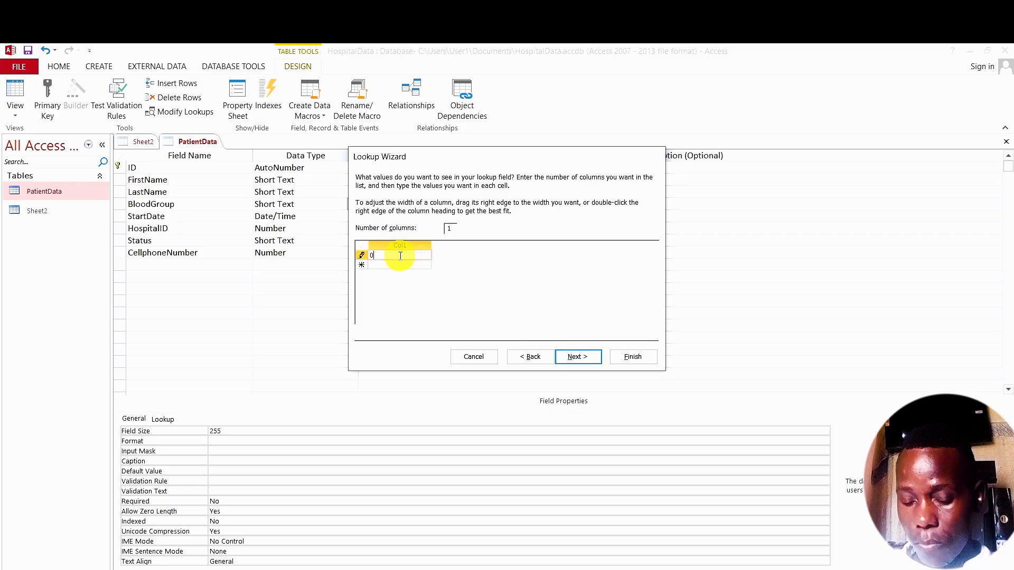
{"action": "type", "text": "+"}
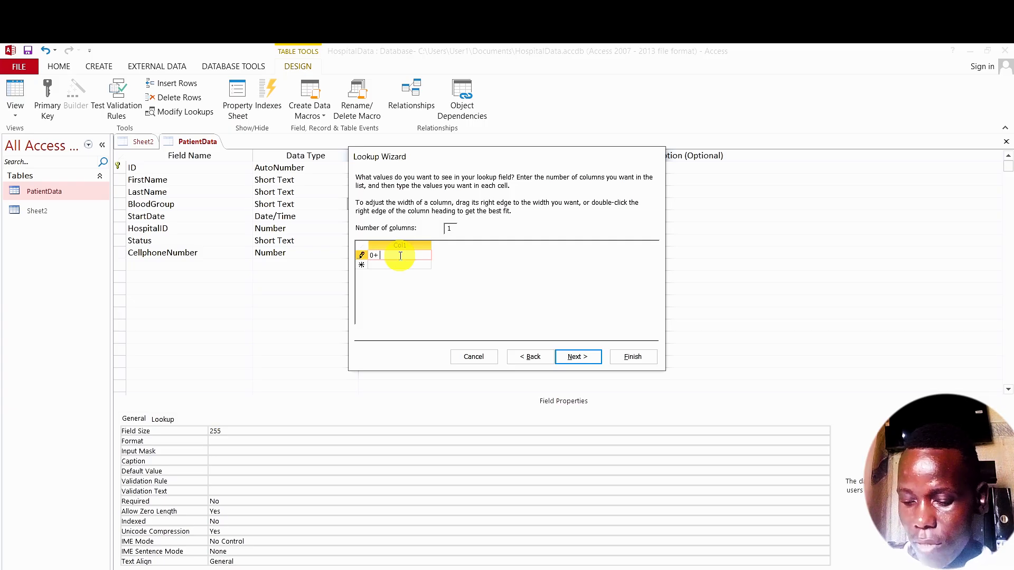
{"action": "type", "text": " Pu"}
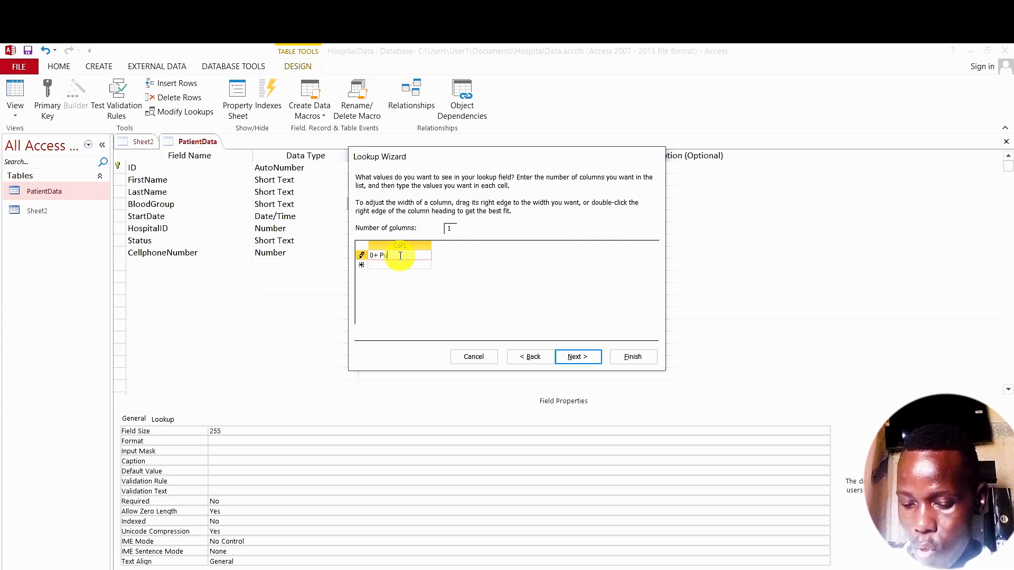
{"action": "type", "text": "re"}
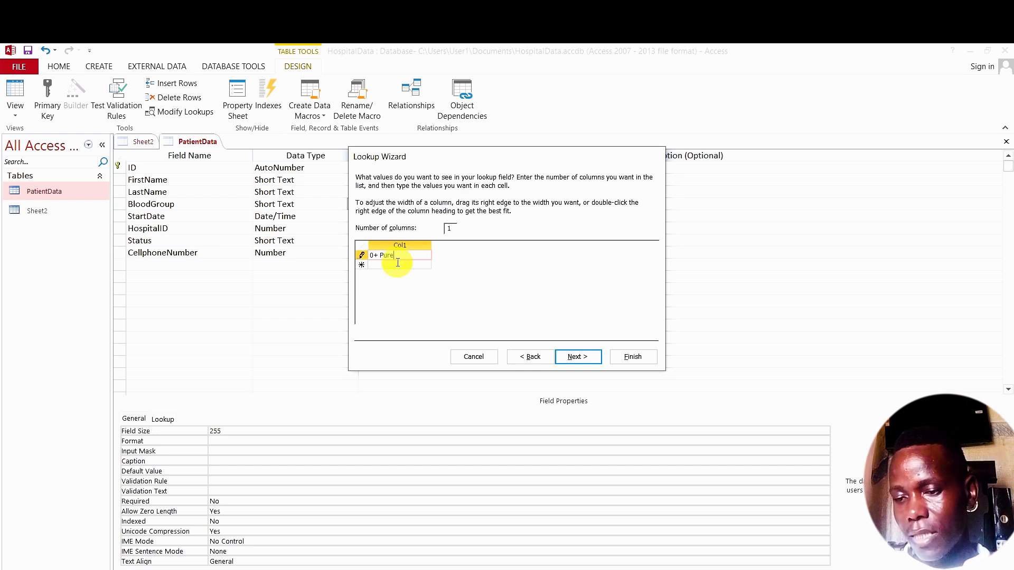
{"action": "left_click", "coordinate": [385, 267]}
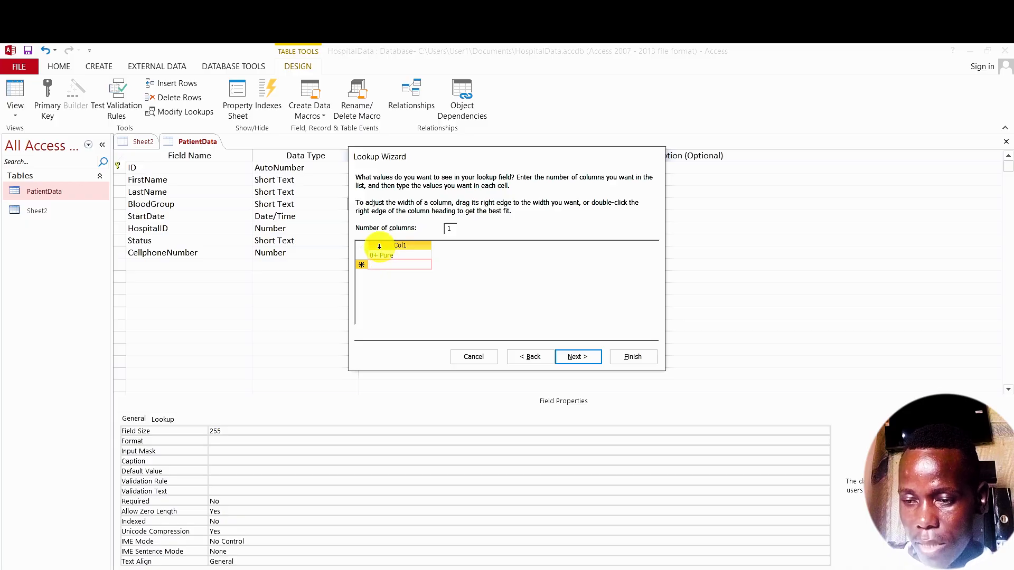
{"action": "left_click", "coordinate": [373, 255]}
{"action": "key", "text": "BackSpace"}
{"action": "key", "text": "BackSpace"}
{"action": "key", "text": "BackSpace"}
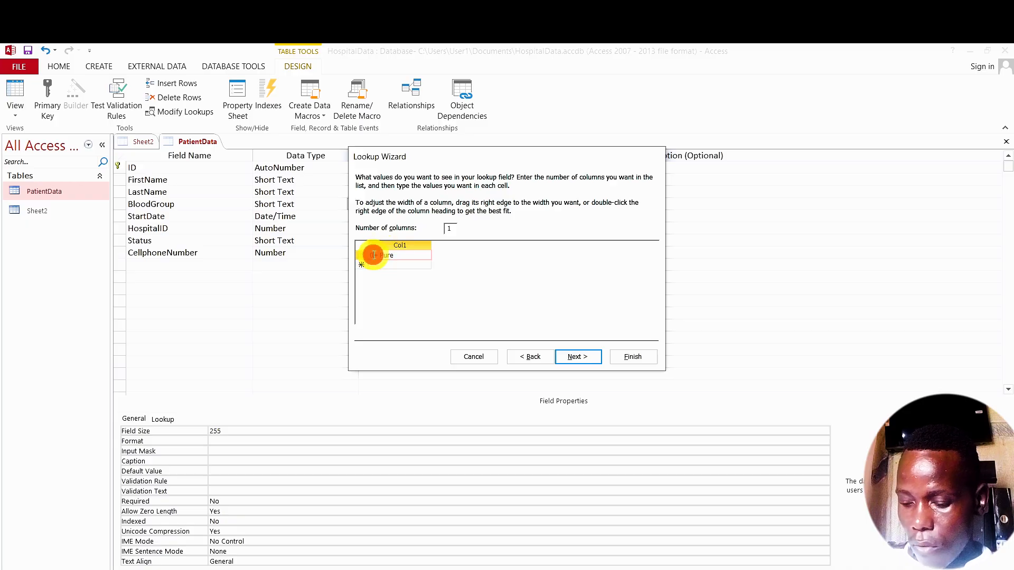
{"action": "type", "text": "O+"}
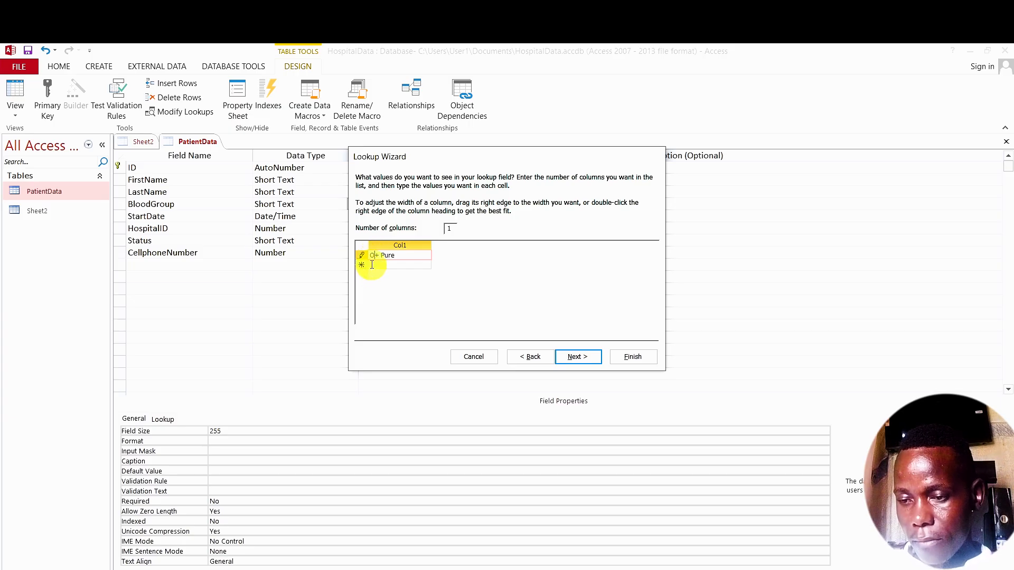
{"action": "left_click", "coordinate": [372, 265]}
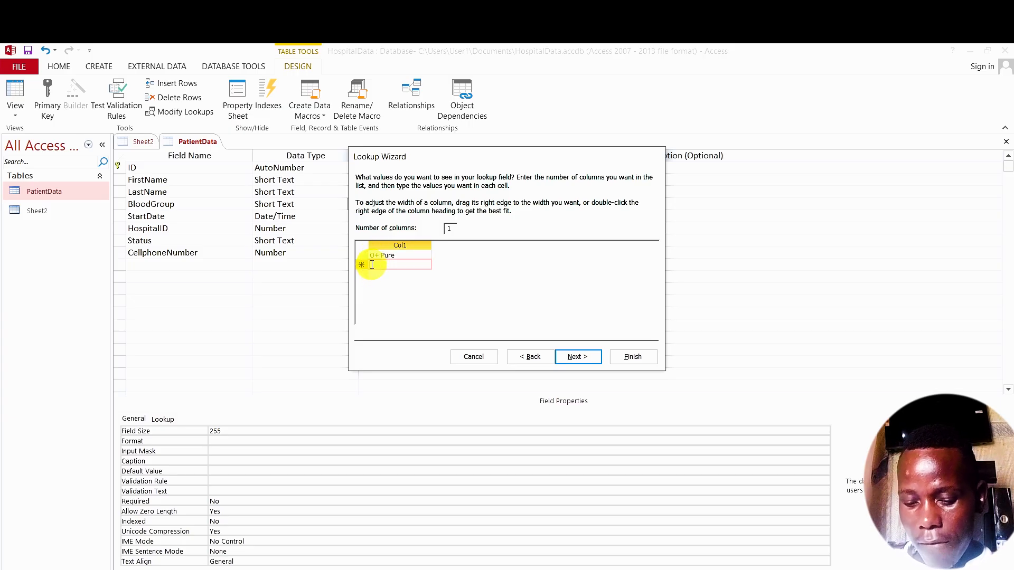
- Add AB Maggle, A Pure and B pure as the remaining lookup values and continue
{"action": "type", "text": "AB"}
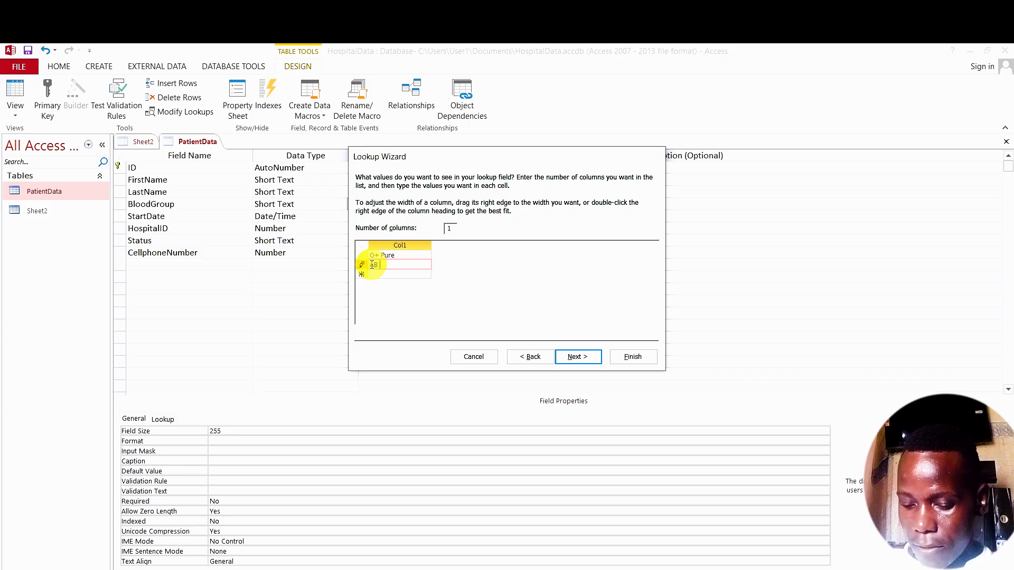
{"action": "type", "text": " Ma"}
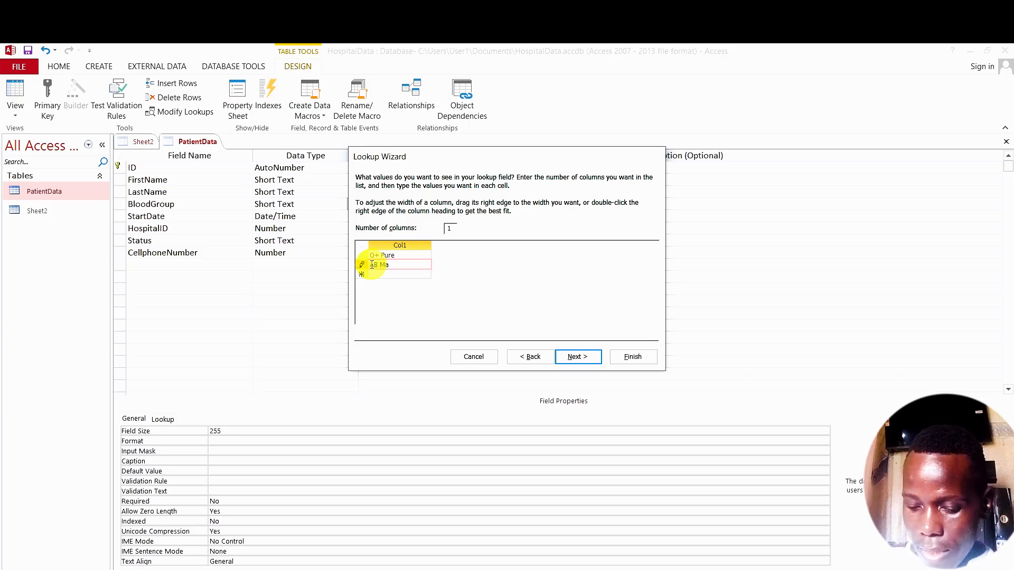
{"action": "type", "text": "g"}
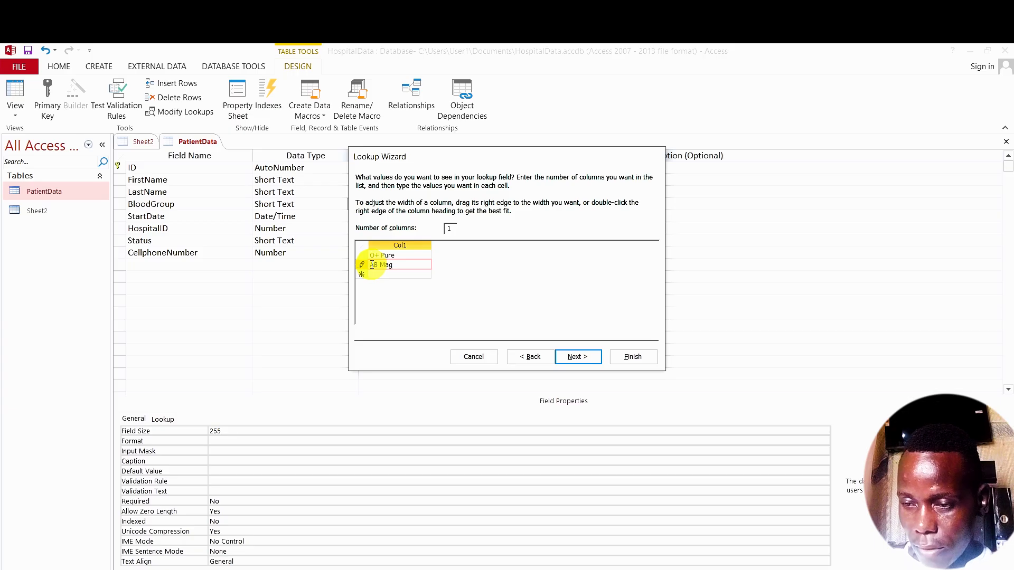
{"action": "type", "text": "g"}
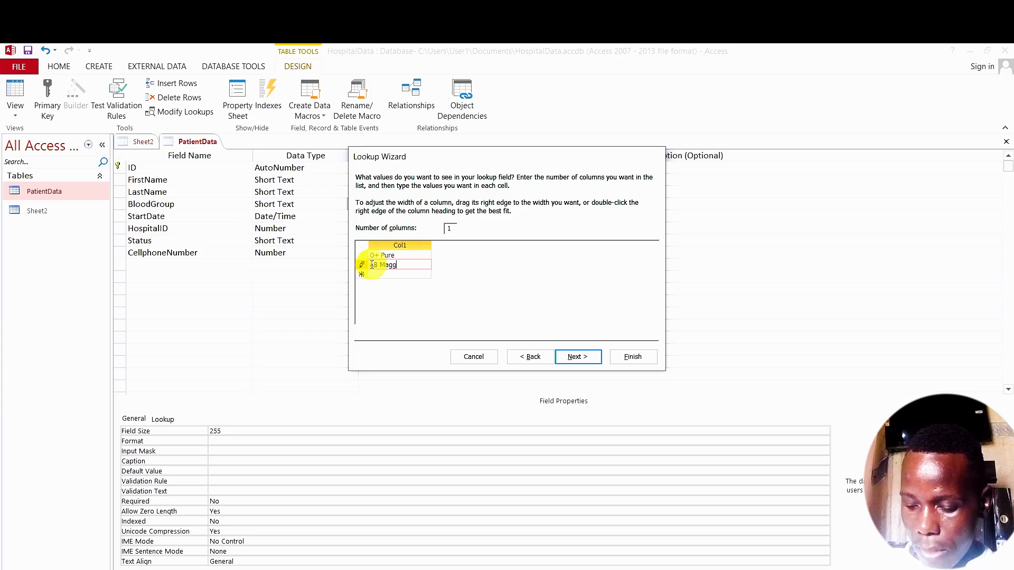
{"action": "type", "text": "ie"}
{"action": "left_click", "coordinate": [381, 274]}
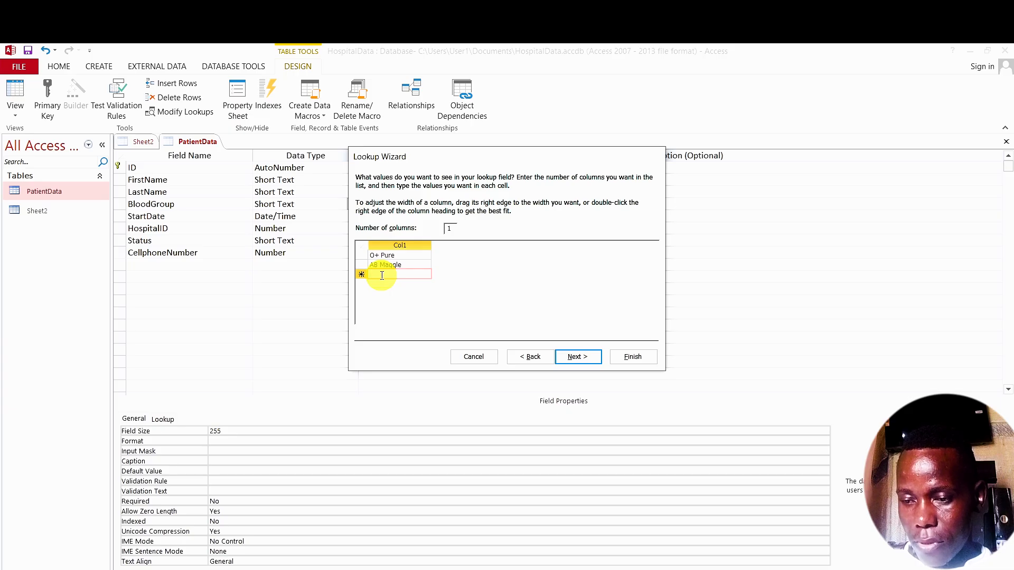
{"action": "type", "text": "A"}
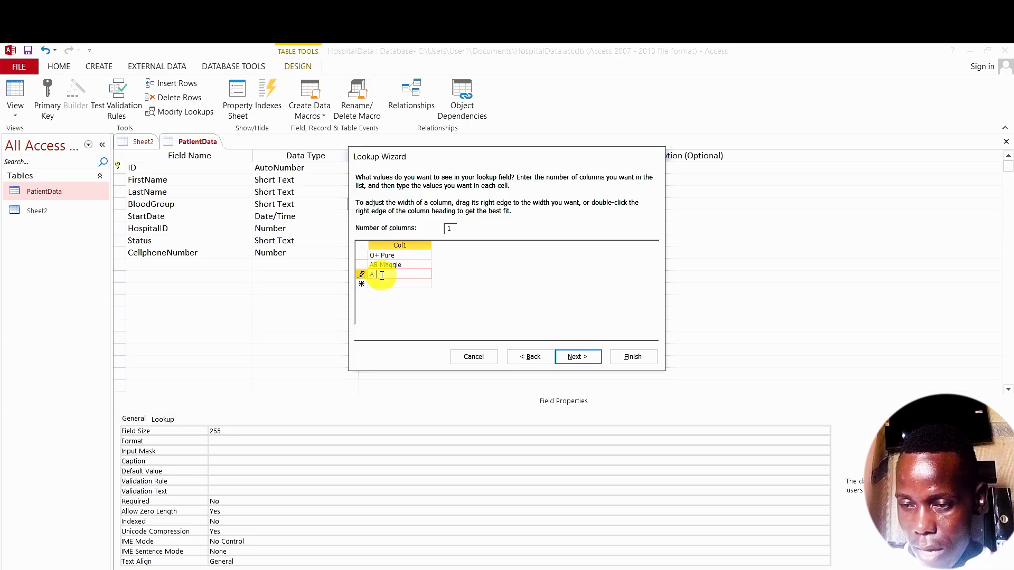
{"action": "type", "text": " Pure"}
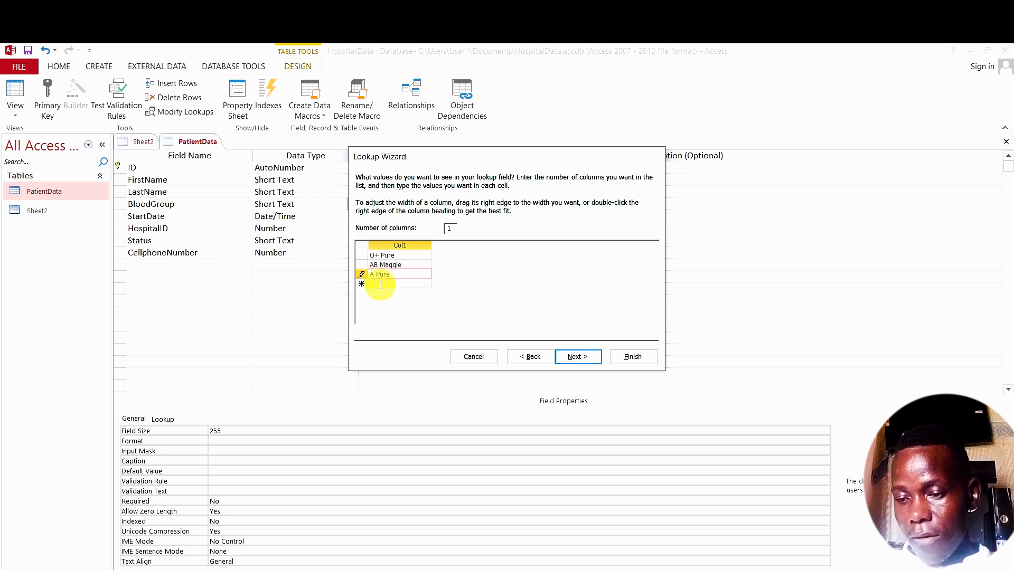
{"action": "left_click", "coordinate": [381, 285]}
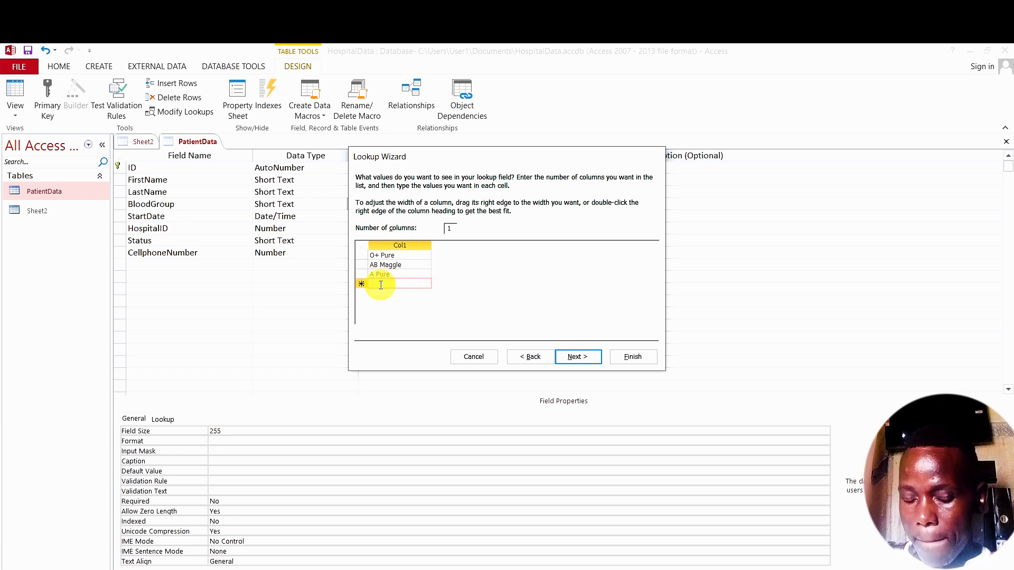
{"action": "type", "text": "B"}
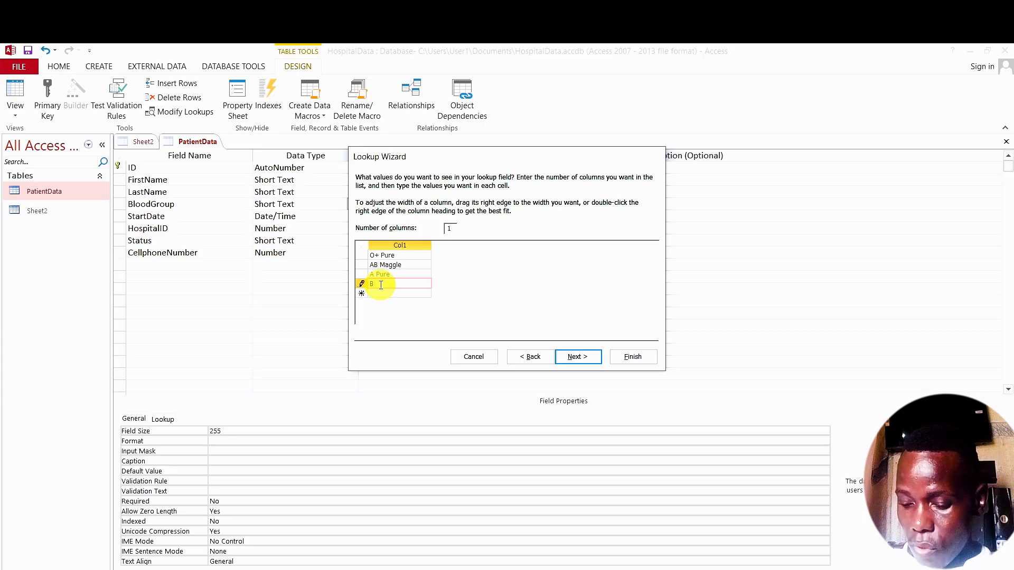
{"action": "type", "text": "pure"}
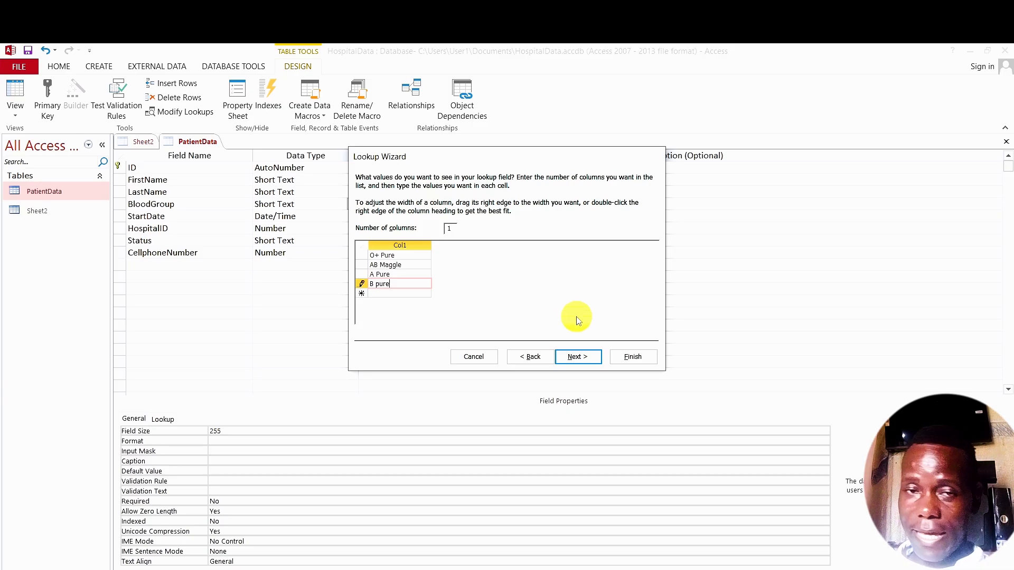
{"action": "left_click", "coordinate": [586, 357]}
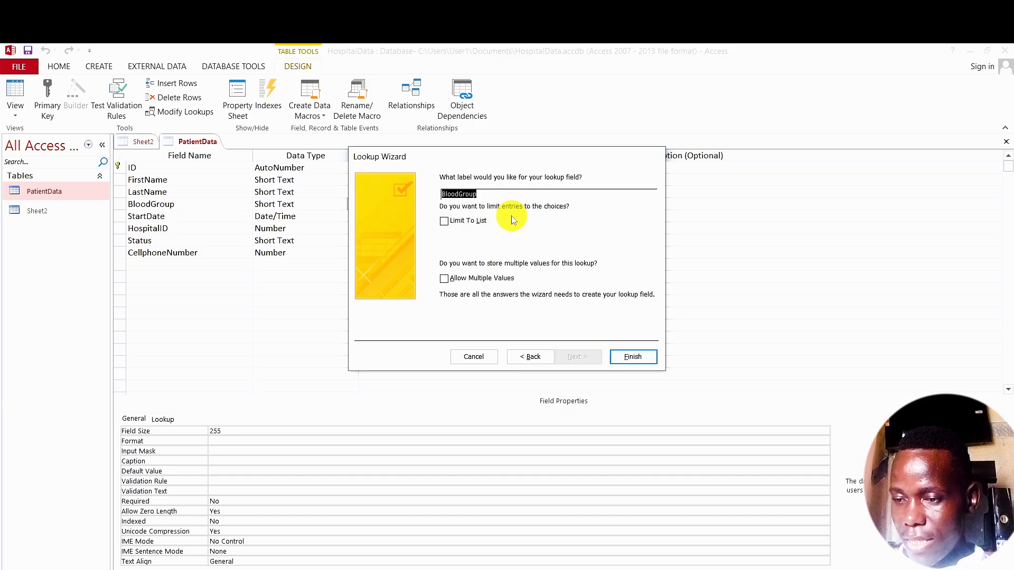
- Enable Limit To List, finish the BloodGroup lookup and save the PatientData table design
{"action": "left_click", "coordinate": [442, 224]}
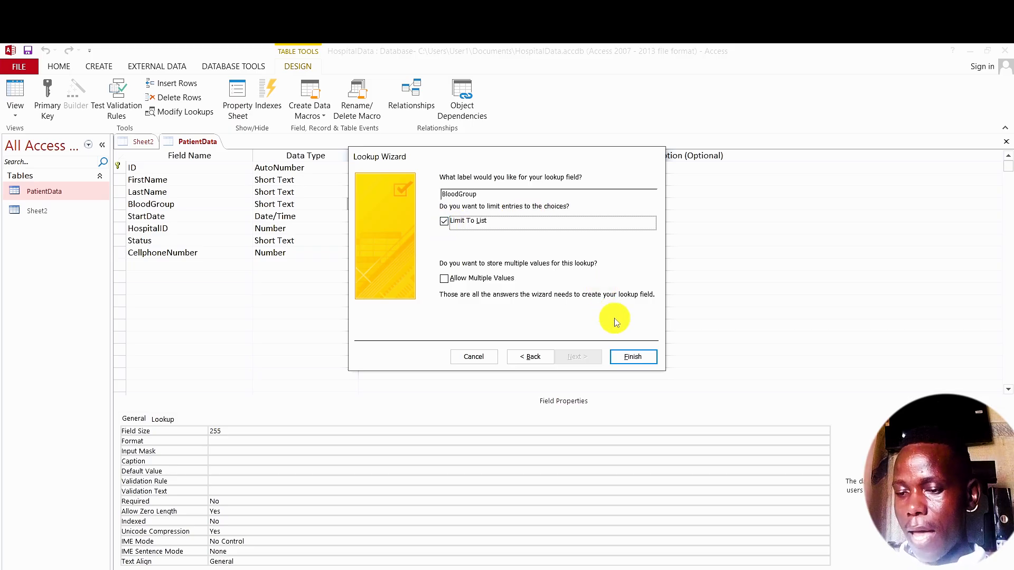
{"action": "left_click", "coordinate": [634, 358]}
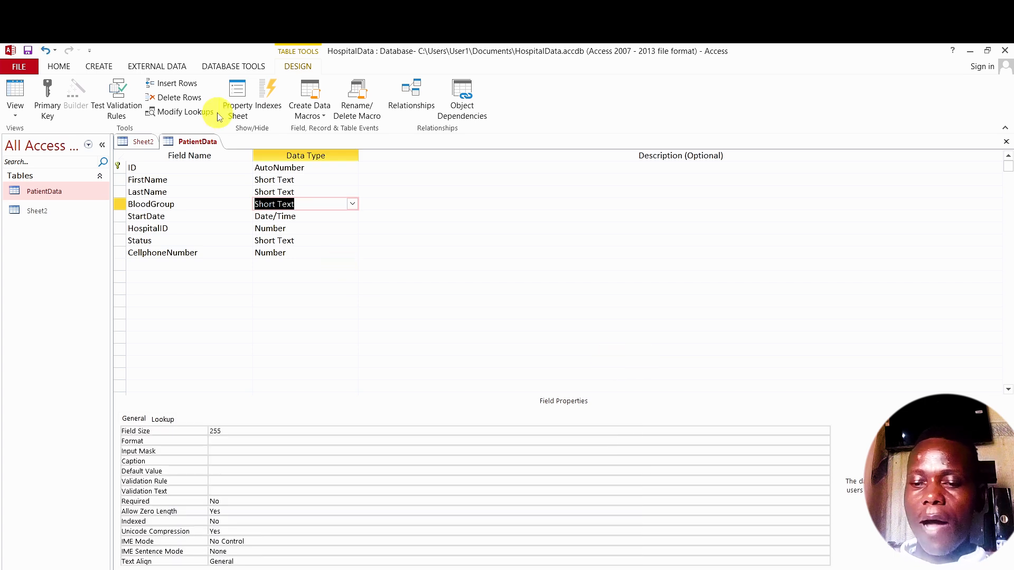
{"action": "left_click", "coordinate": [207, 139]}
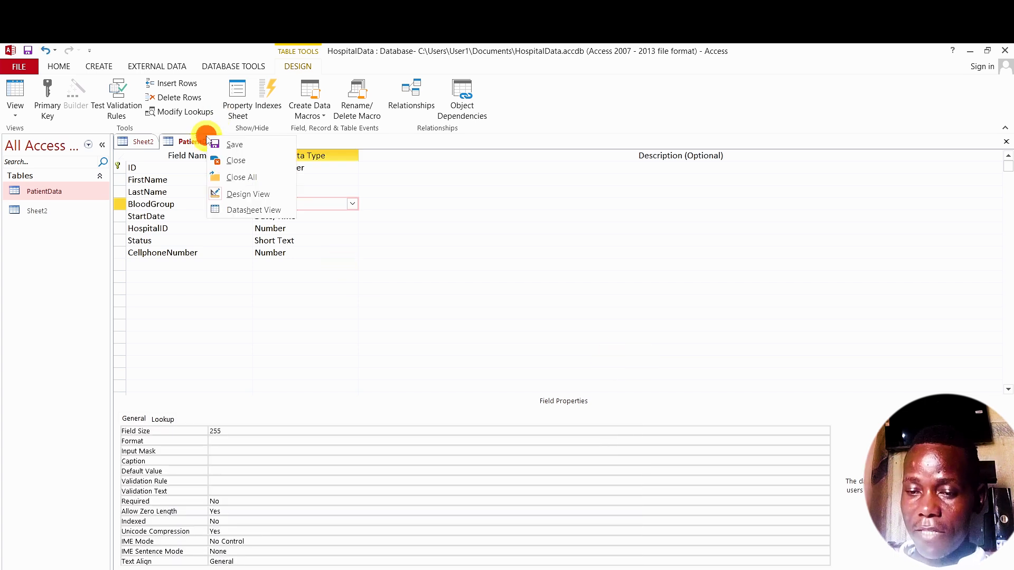
{"action": "left_click", "coordinate": [236, 146]}
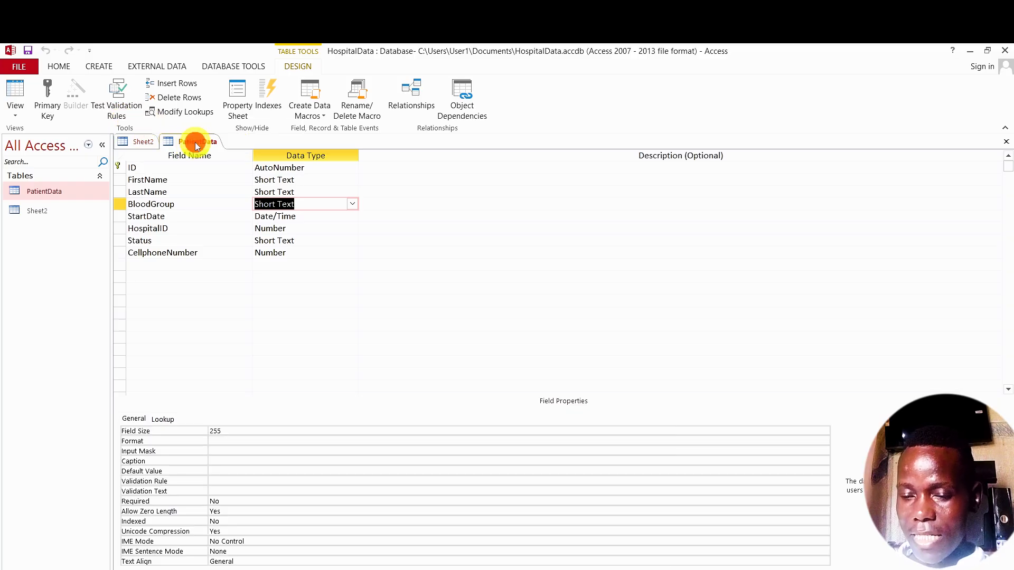
- Switch PatientData to Datasheet View and set the first record's BloodGroup to B pure
{"action": "right_click", "coordinate": [195, 141]}
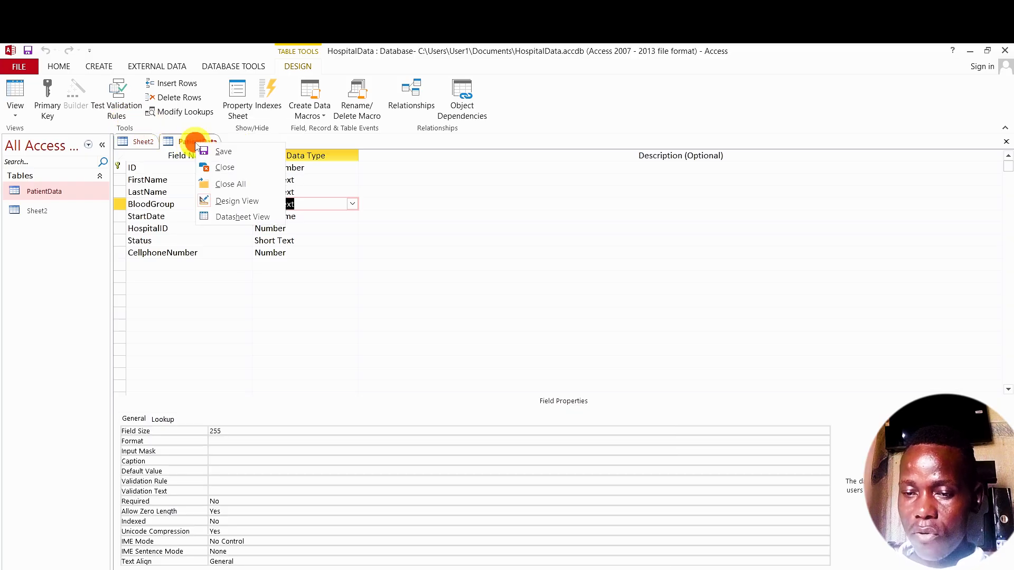
{"action": "left_click", "coordinate": [237, 213]}
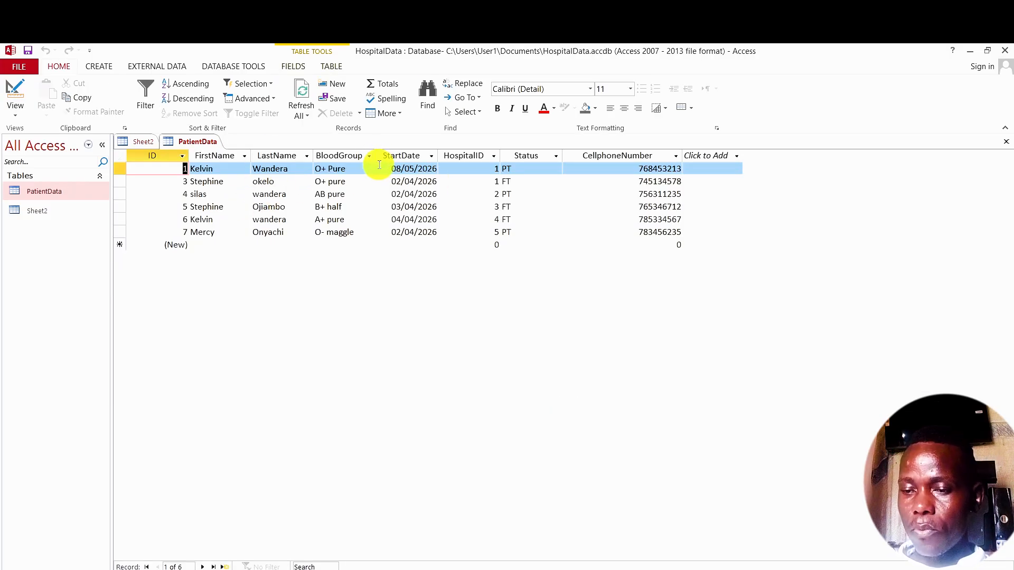
{"action": "left_click", "coordinate": [369, 168]}
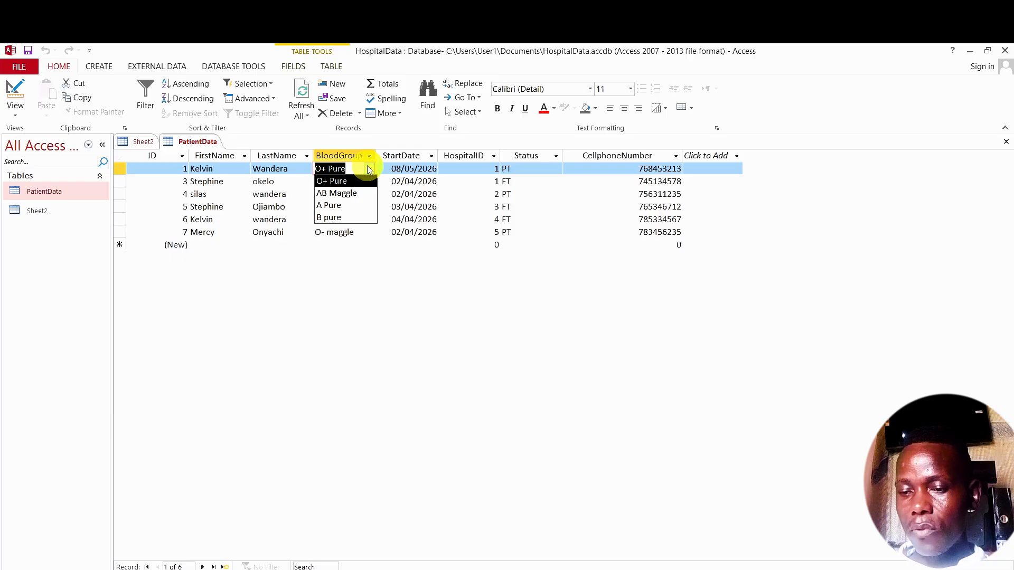
{"action": "left_click", "coordinate": [342, 195]}
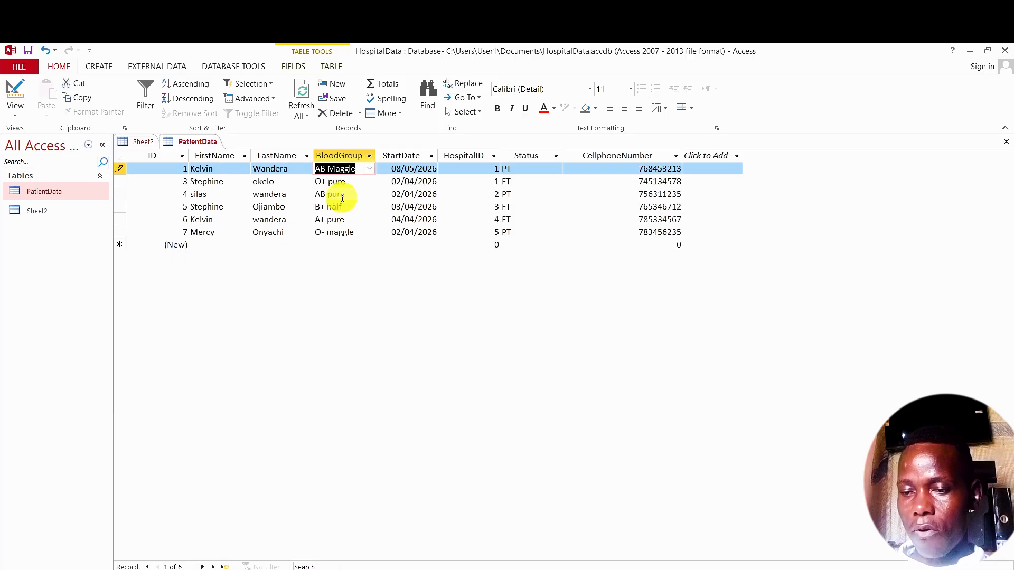
{"action": "left_click", "coordinate": [369, 169]}
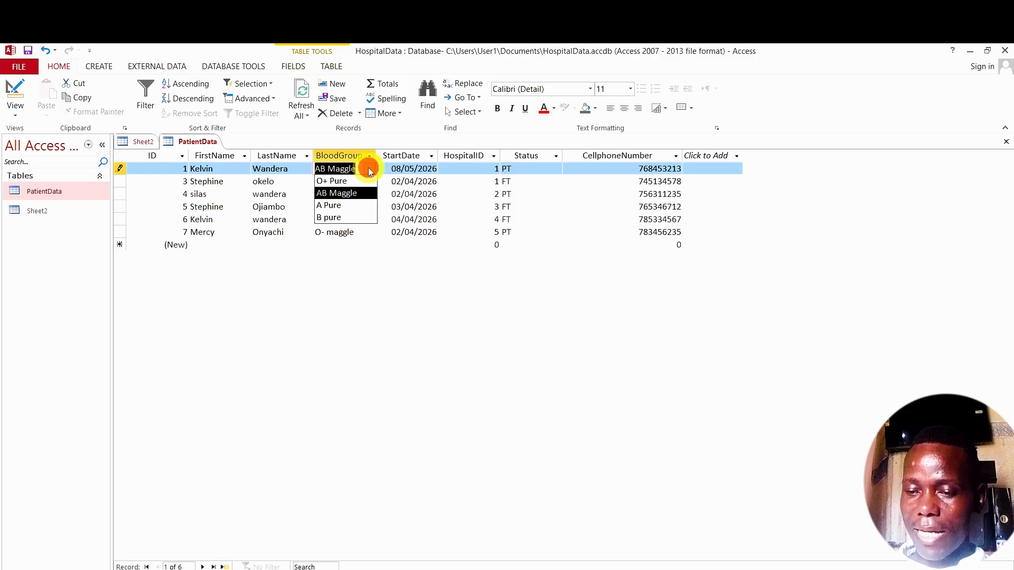
{"action": "left_click", "coordinate": [341, 217]}
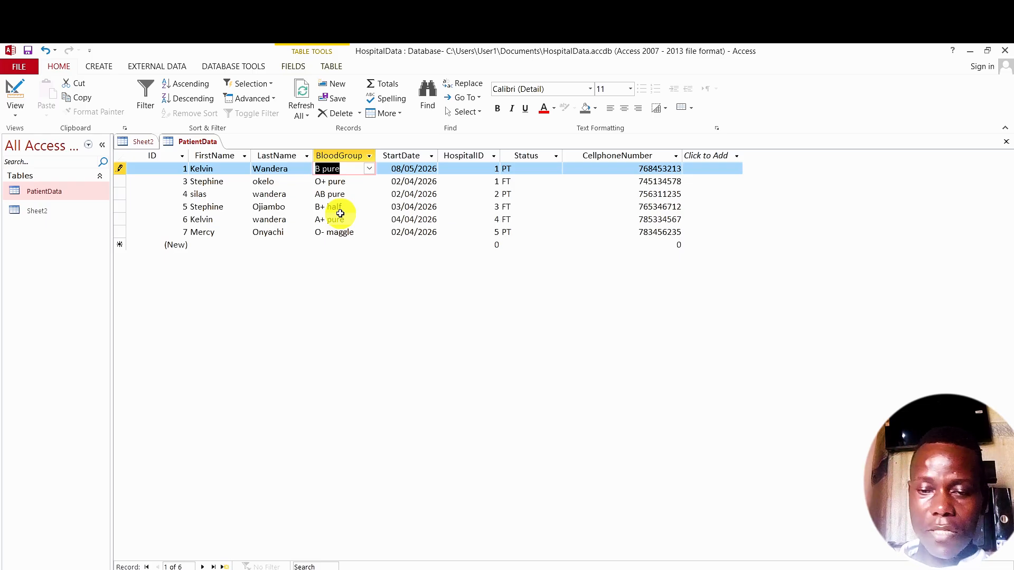
- Return PatientData to Design View and select the StartDate Date/Time field
{"action": "right_click", "coordinate": [204, 140]}
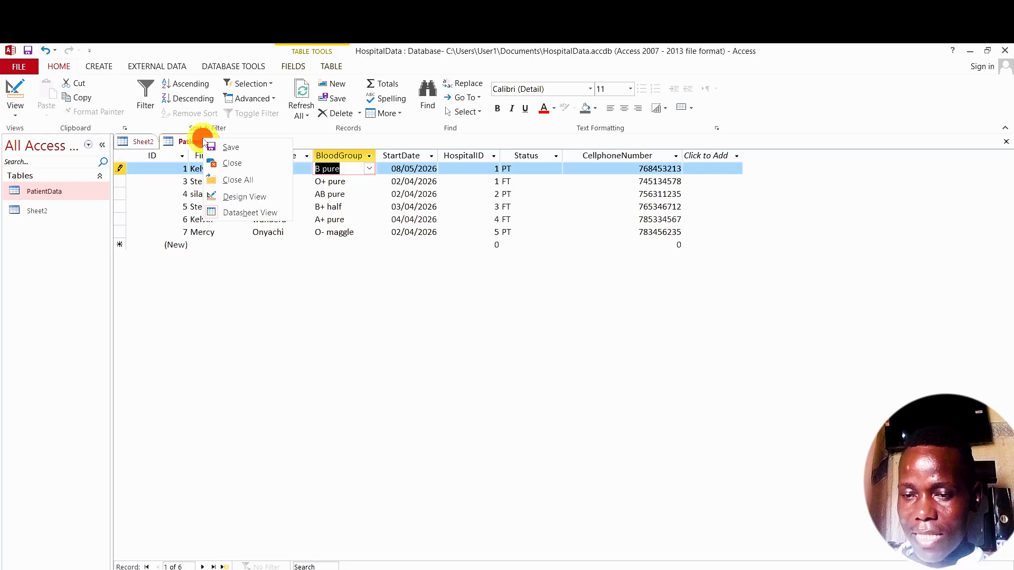
{"action": "left_click", "coordinate": [245, 197]}
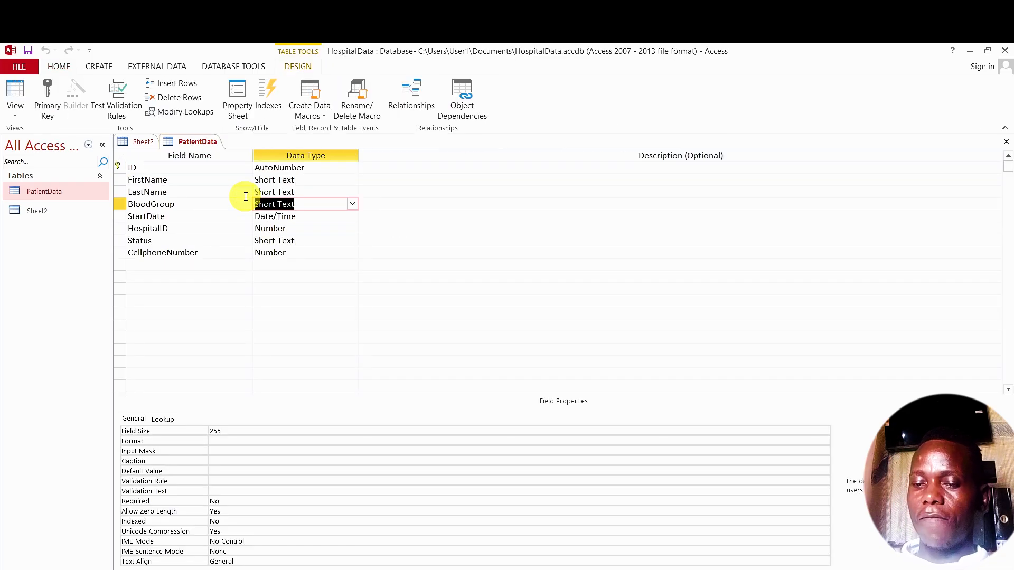
{"action": "left_click", "coordinate": [324, 217]}
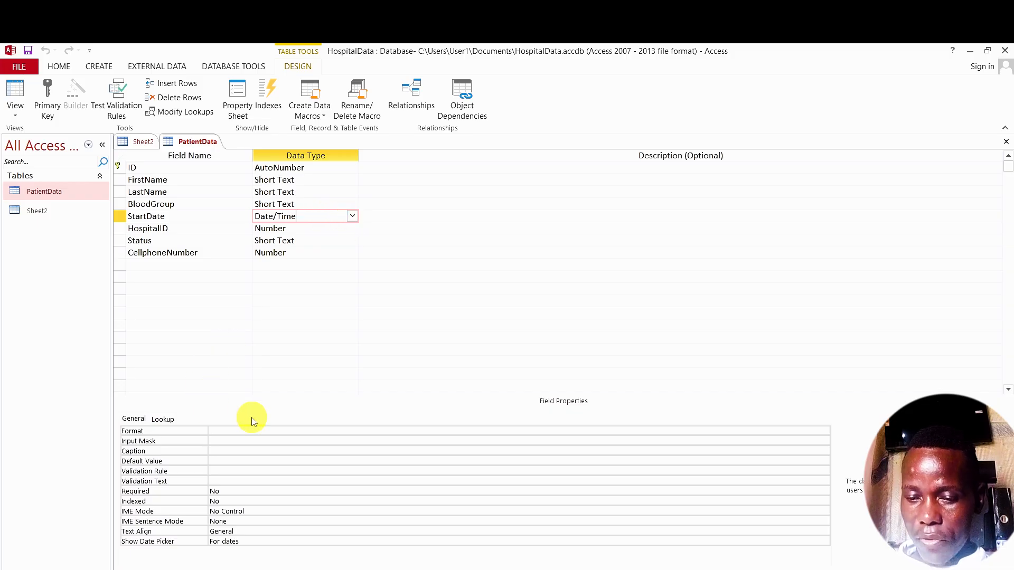
- Show the StartDate Format drop-down listing General Date through Short Time
{"action": "left_click", "coordinate": [236, 432]}
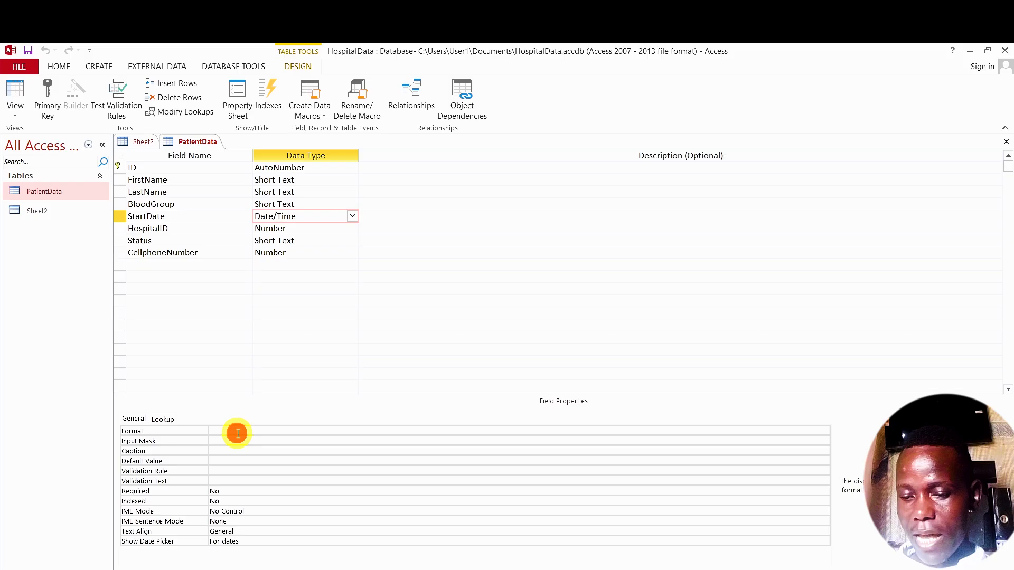
{"action": "left_click", "coordinate": [825, 431]}
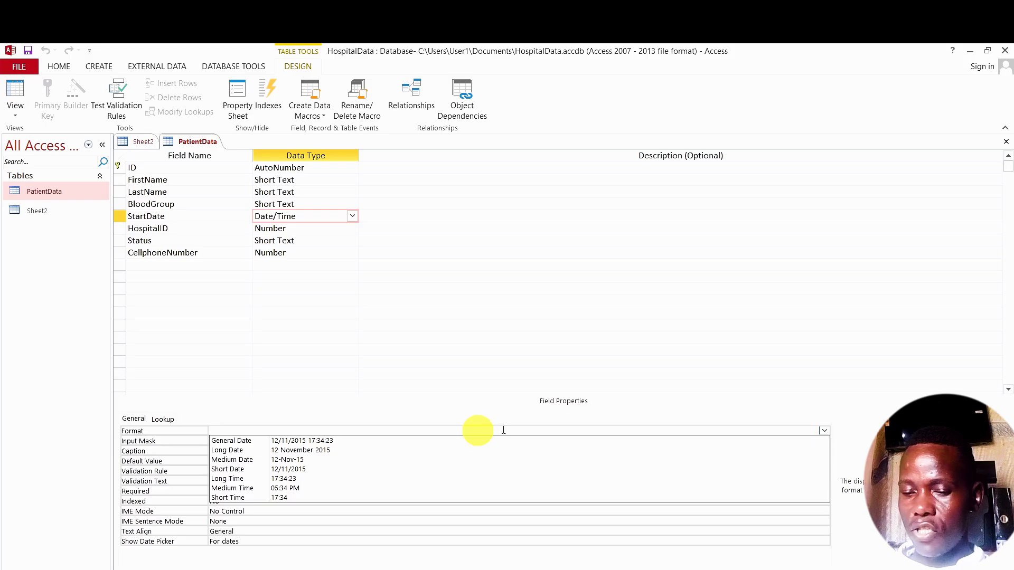
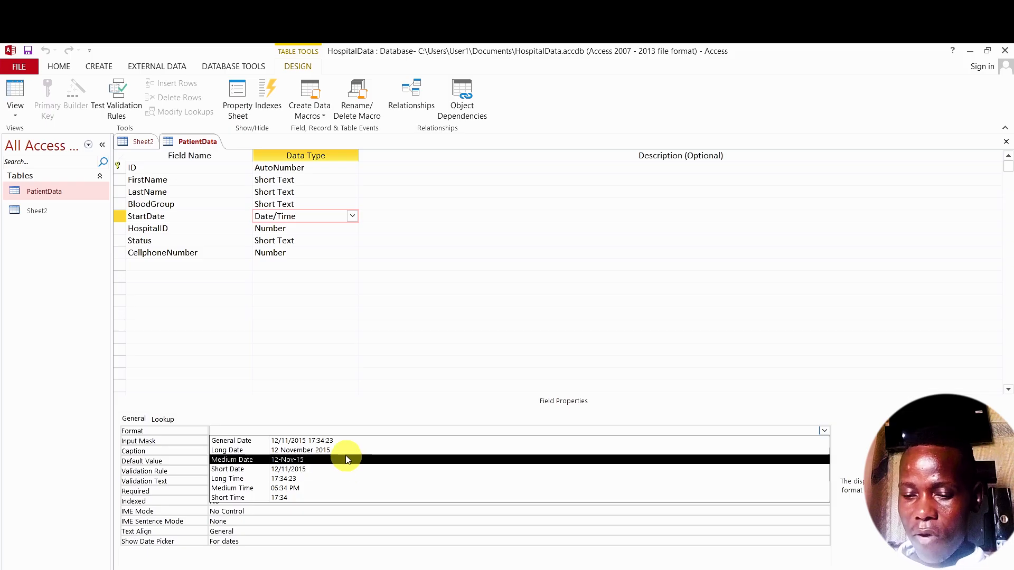
- Give StartDate the Long Date format, save PatientData, and view records with dates like 02 April 2026
{"action": "left_click", "coordinate": [336, 452]}
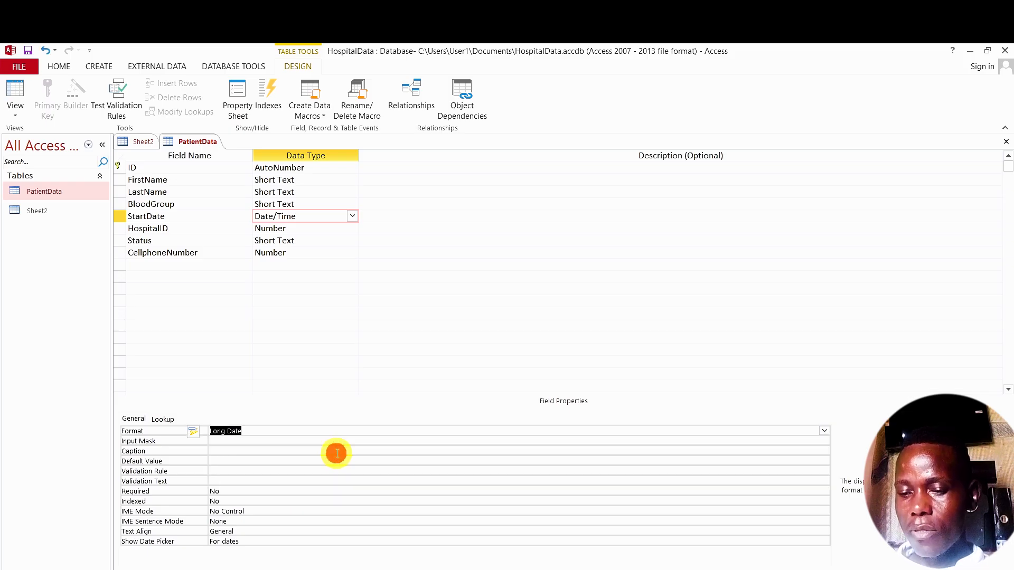
{"action": "right_click", "coordinate": [193, 142]}
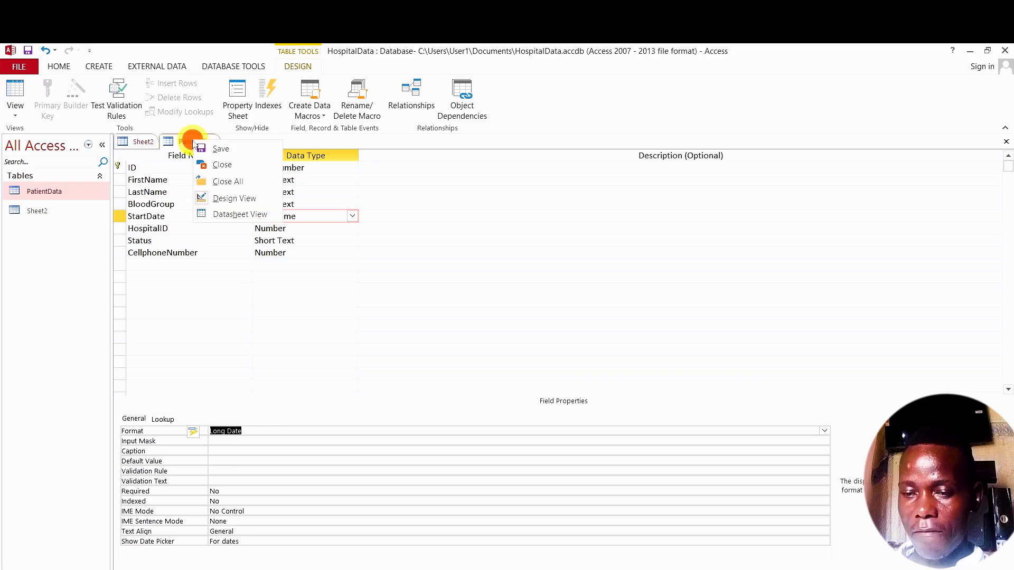
{"action": "left_click", "coordinate": [218, 147]}
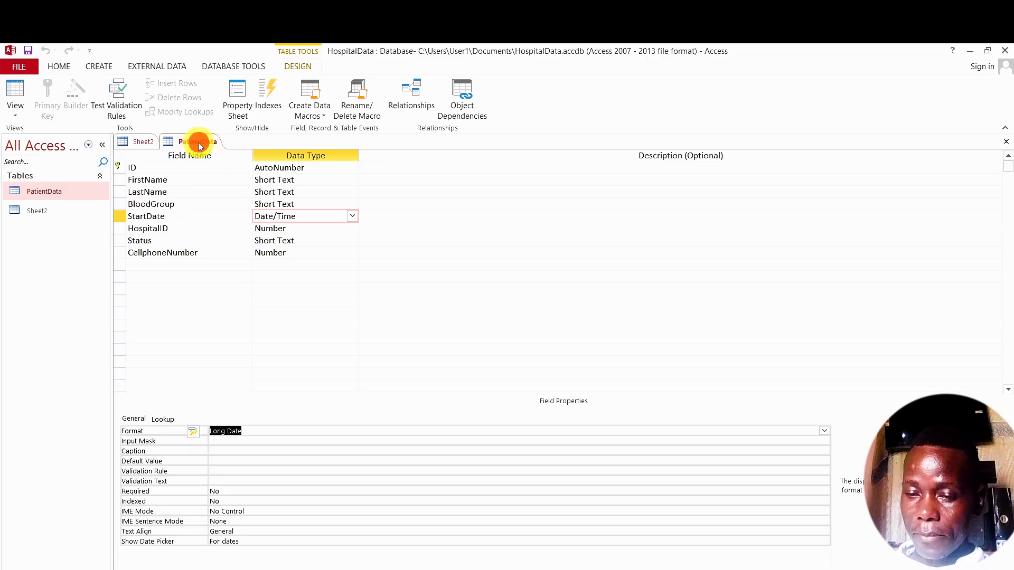
{"action": "right_click", "coordinate": [200, 144]}
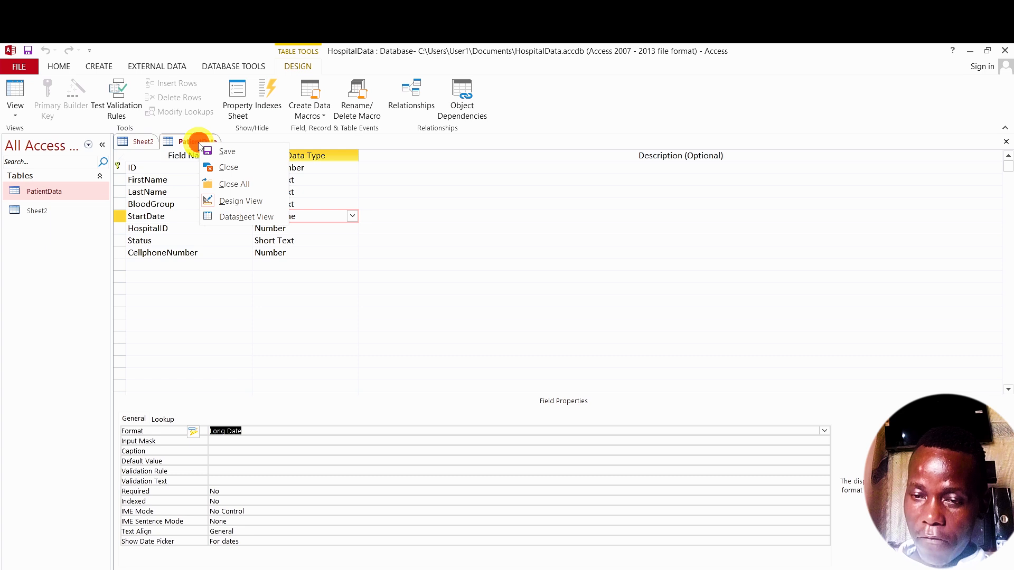
{"action": "left_click", "coordinate": [246, 217]}
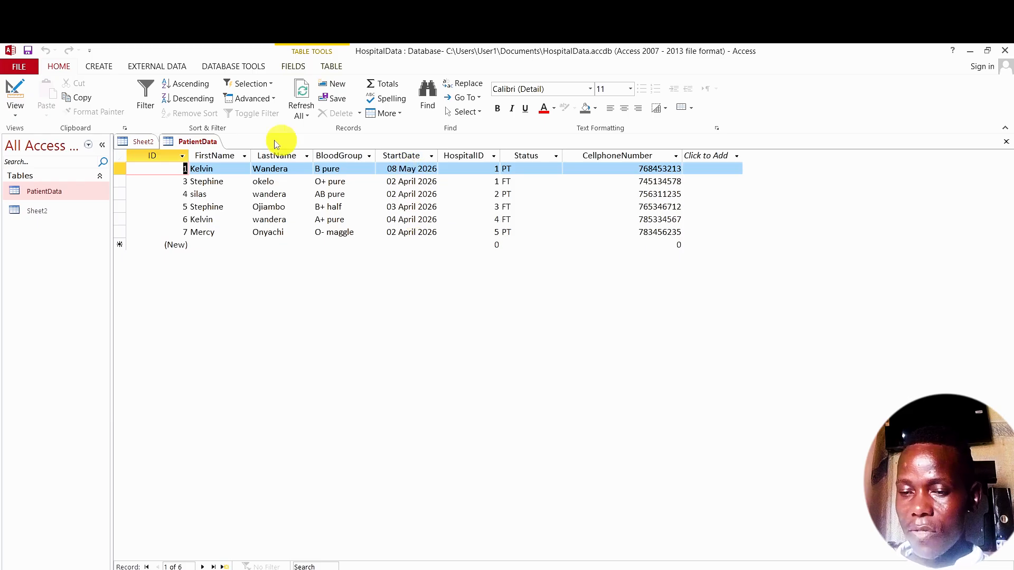
- Return PatientData to Design View and set StartDate's Format to Short Date
{"action": "right_click", "coordinate": [196, 144]}
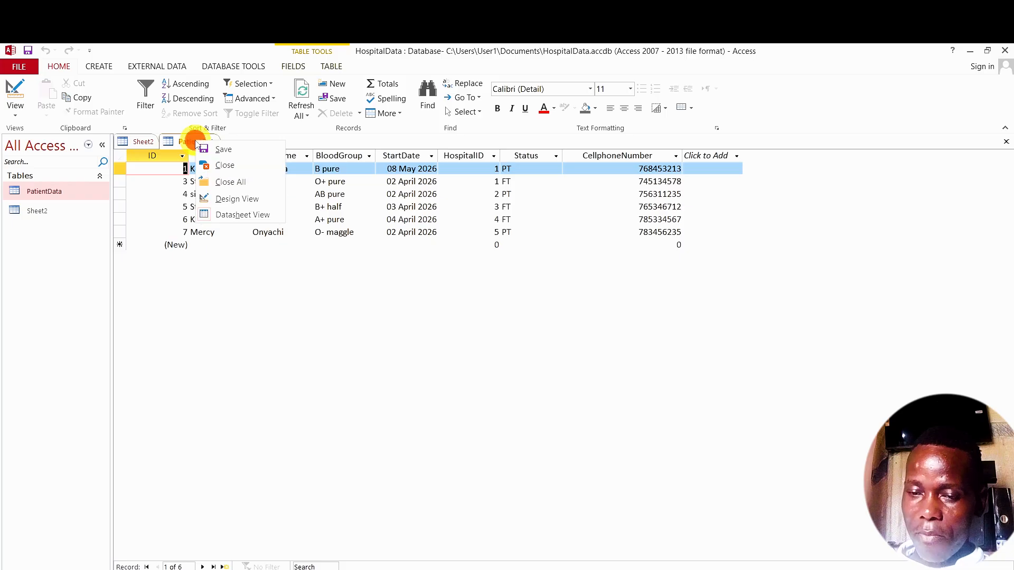
{"action": "left_click", "coordinate": [238, 199]}
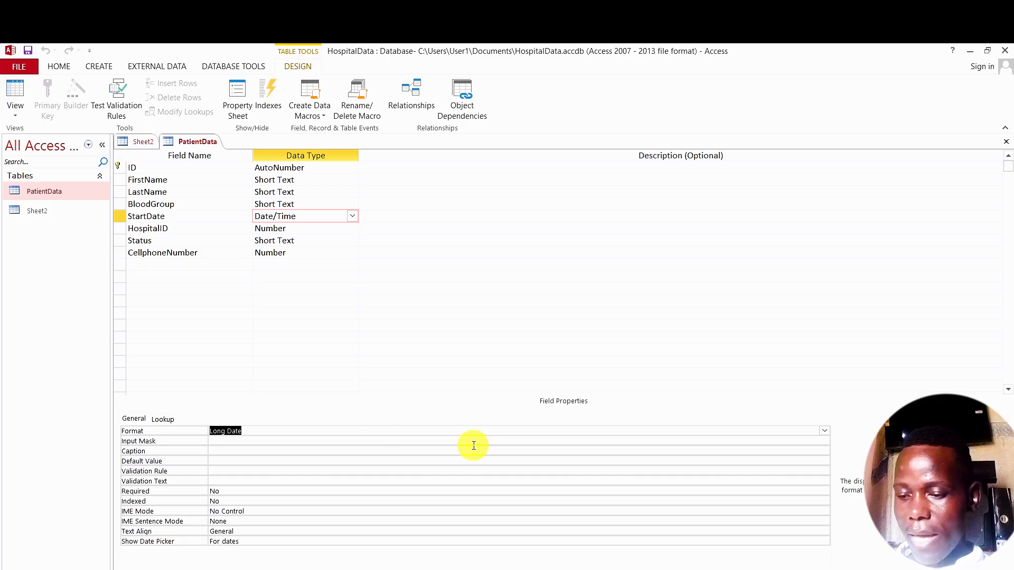
{"action": "left_click", "coordinate": [263, 436]}
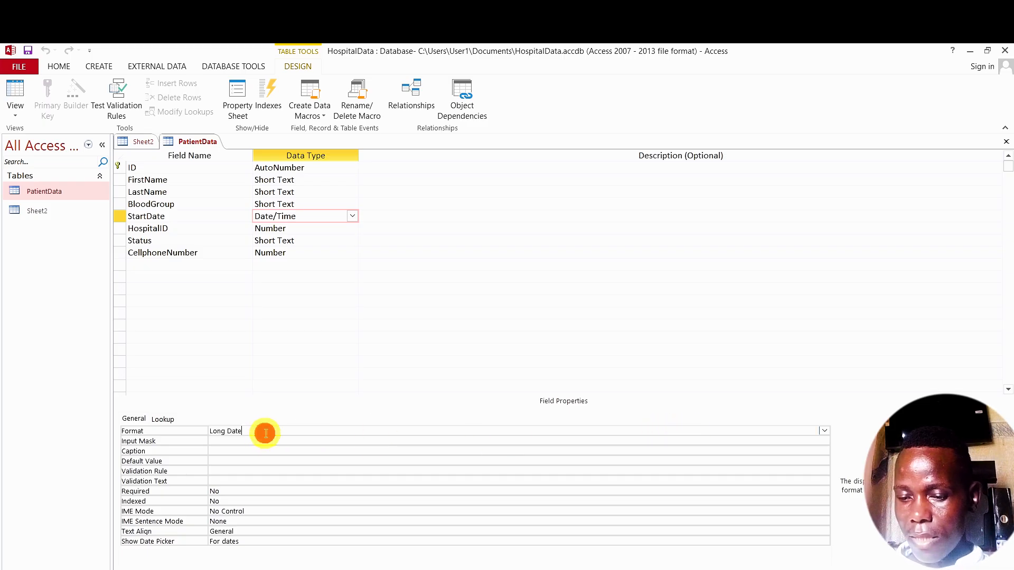
{"action": "left_click", "coordinate": [824, 430]}
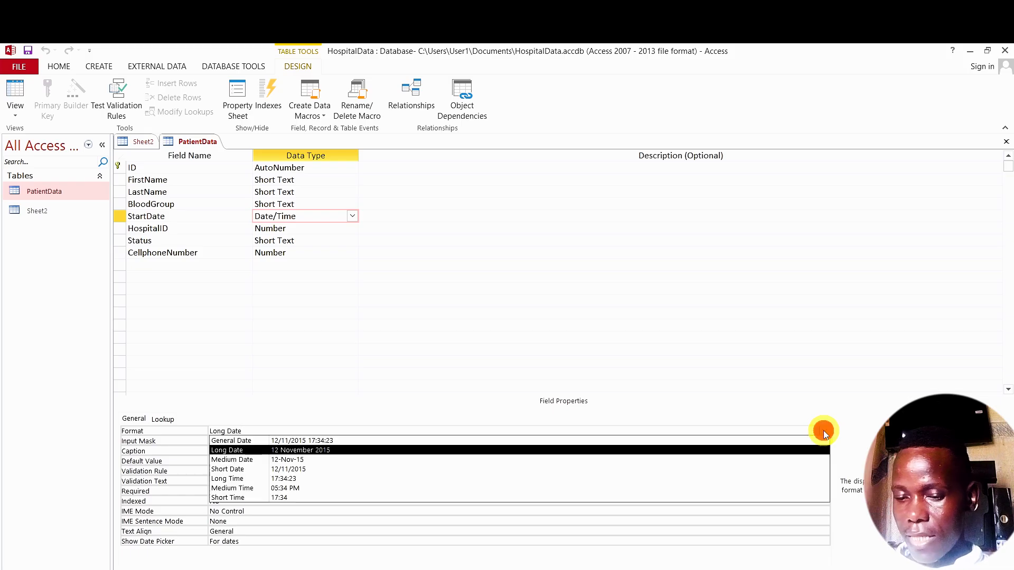
{"action": "left_click", "coordinate": [310, 470]}
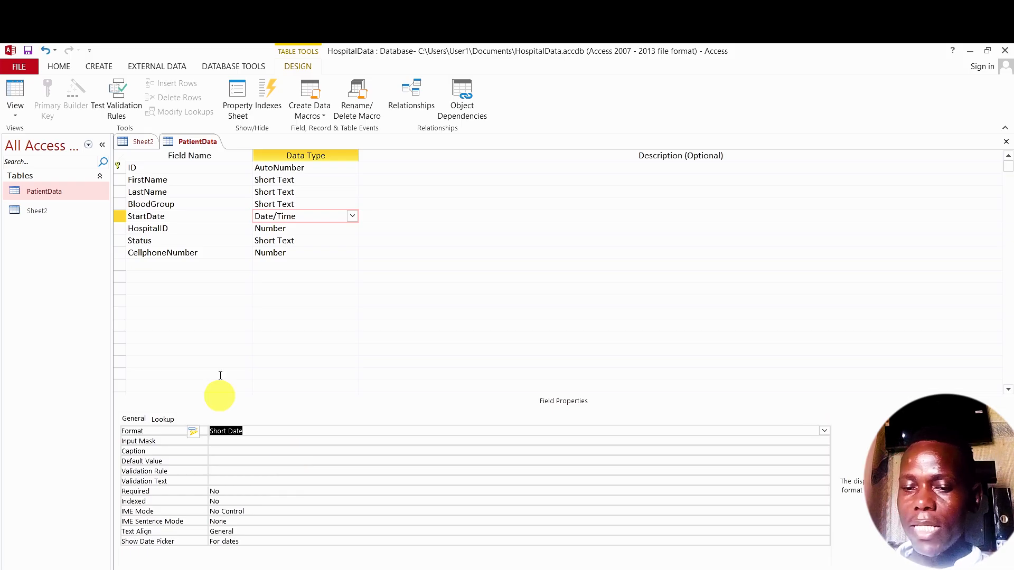
- Save the table and view records with dates like 08/05/2026
{"action": "right_click", "coordinate": [198, 148]}
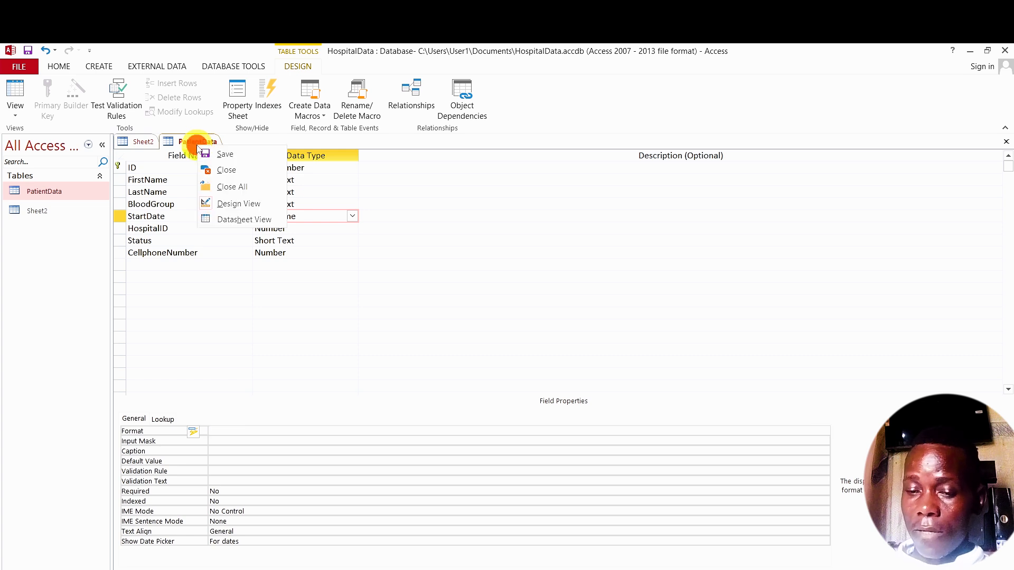
{"action": "left_click", "coordinate": [237, 159]}
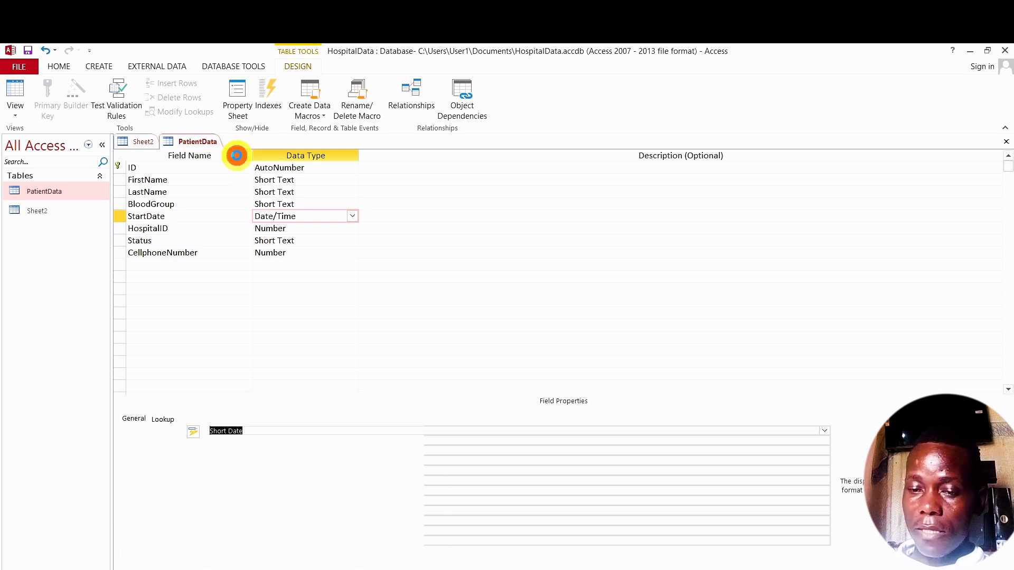
{"action": "right_click", "coordinate": [191, 146]}
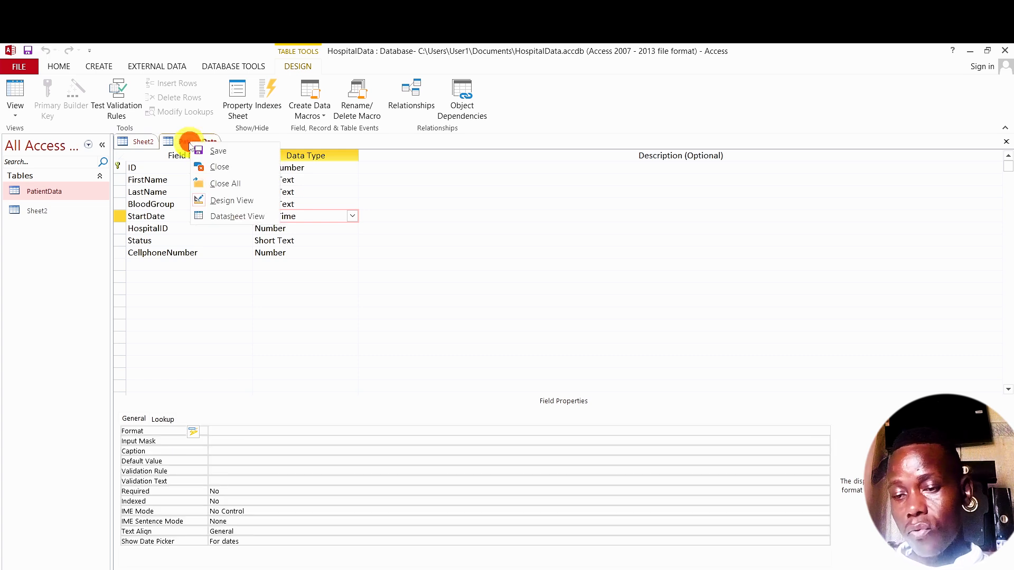
{"action": "left_click", "coordinate": [237, 215]}
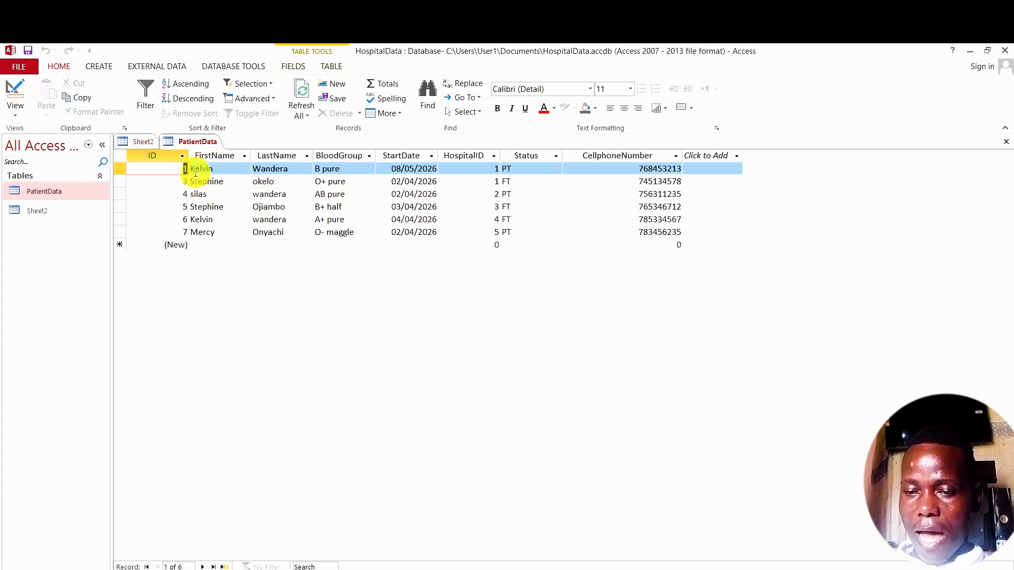
- Return PatientData to Design View and launch the Input Mask Wizard for StartDate
{"action": "left_click", "coordinate": [197, 145]}
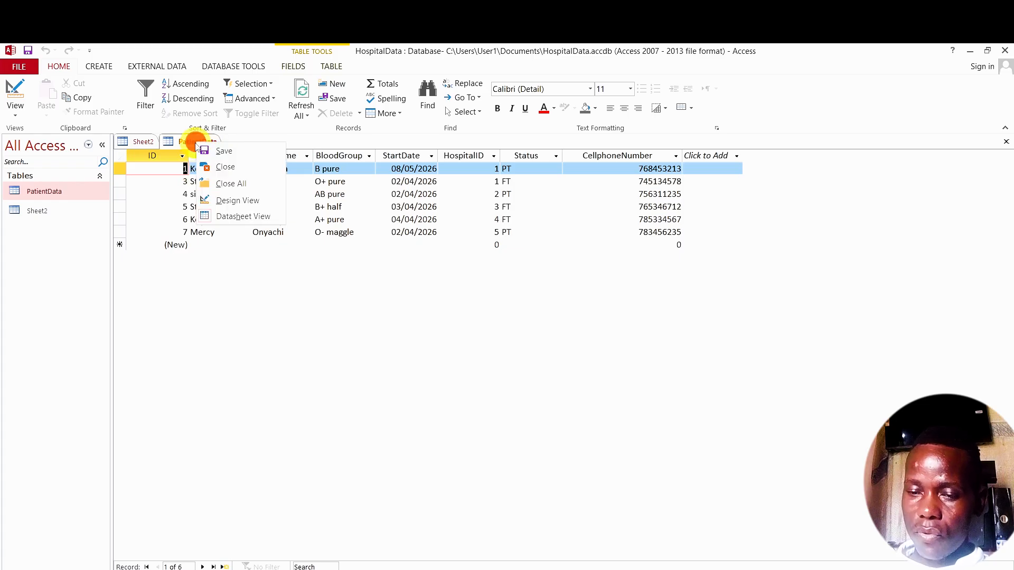
{"action": "left_click", "coordinate": [250, 196]}
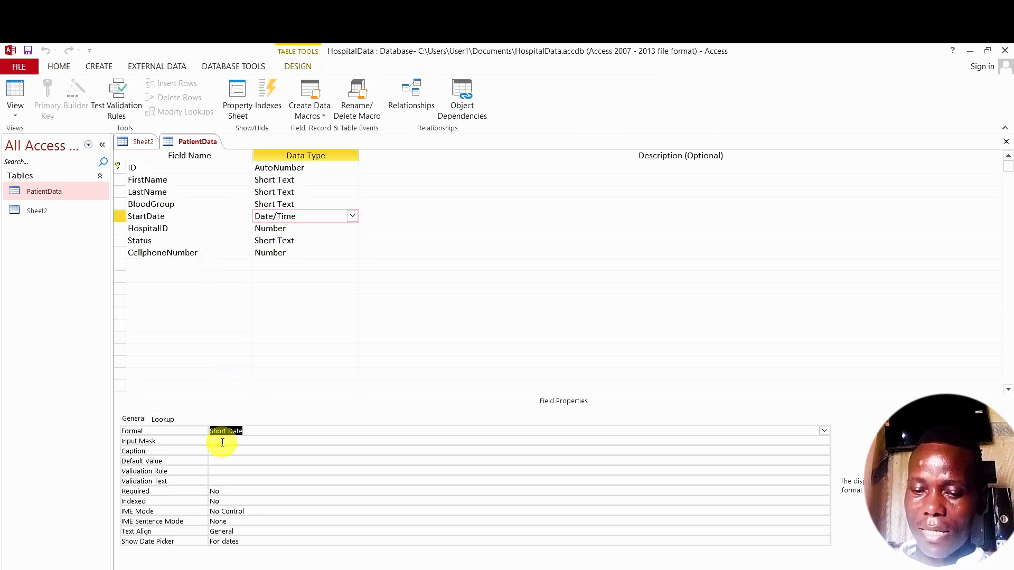
{"action": "left_click", "coordinate": [222, 443]}
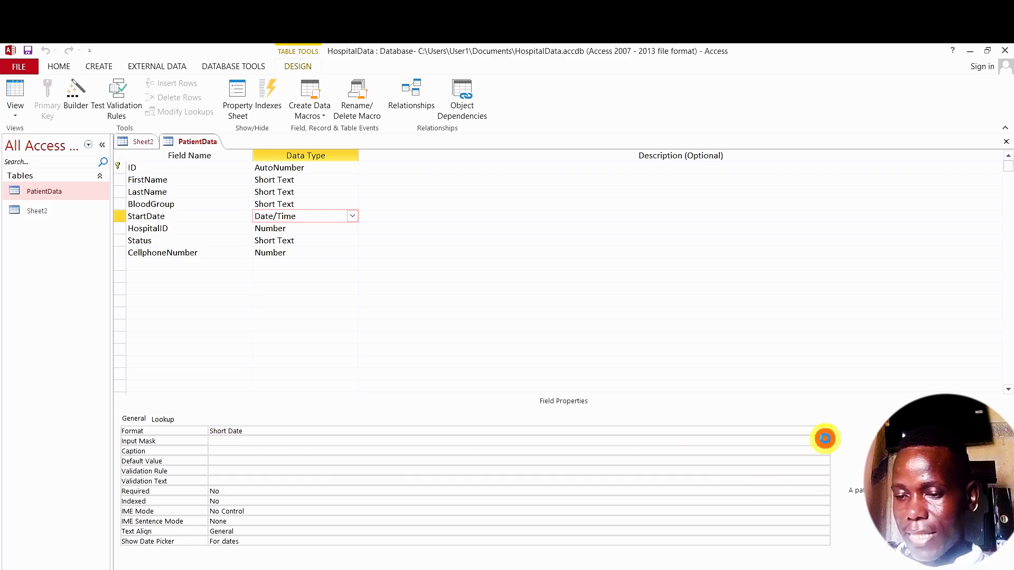
{"action": "left_click", "coordinate": [824, 441]}
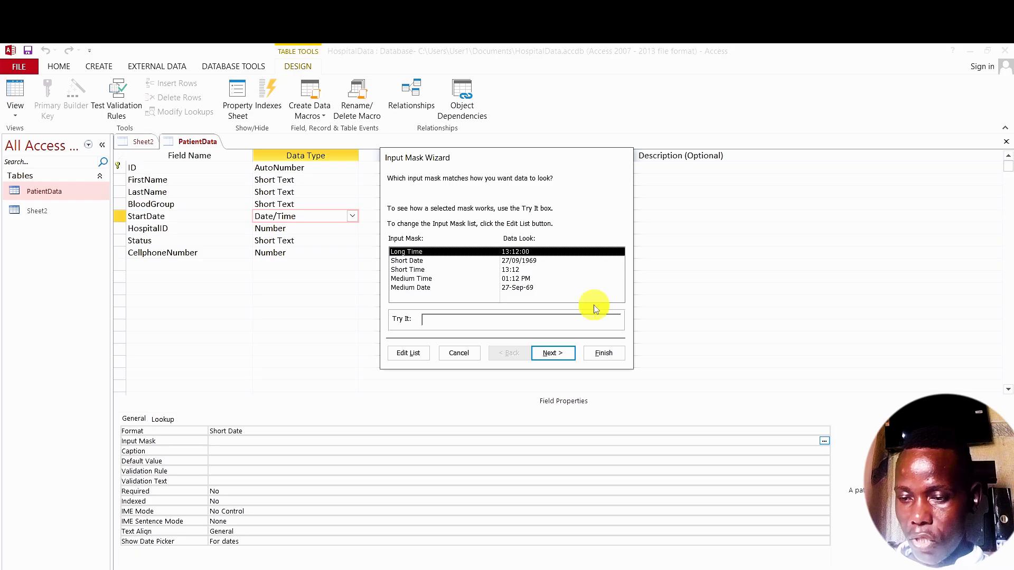
- Try the Short Date, Short Time and Long Time masks, then finish with Short Date 00/00/0000;0;_
{"action": "left_click", "coordinate": [431, 261]}
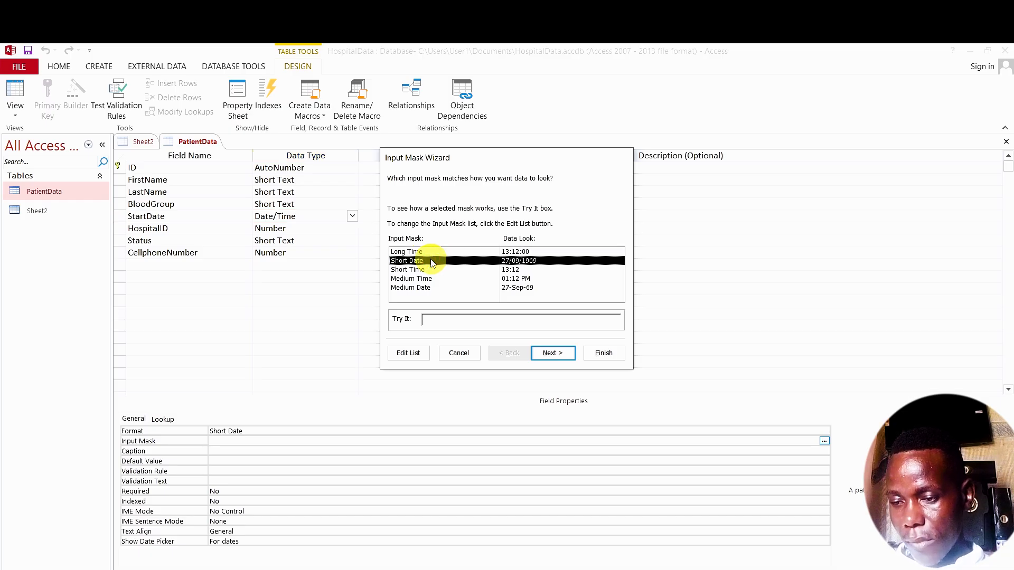
{"action": "left_click", "coordinate": [444, 319]}
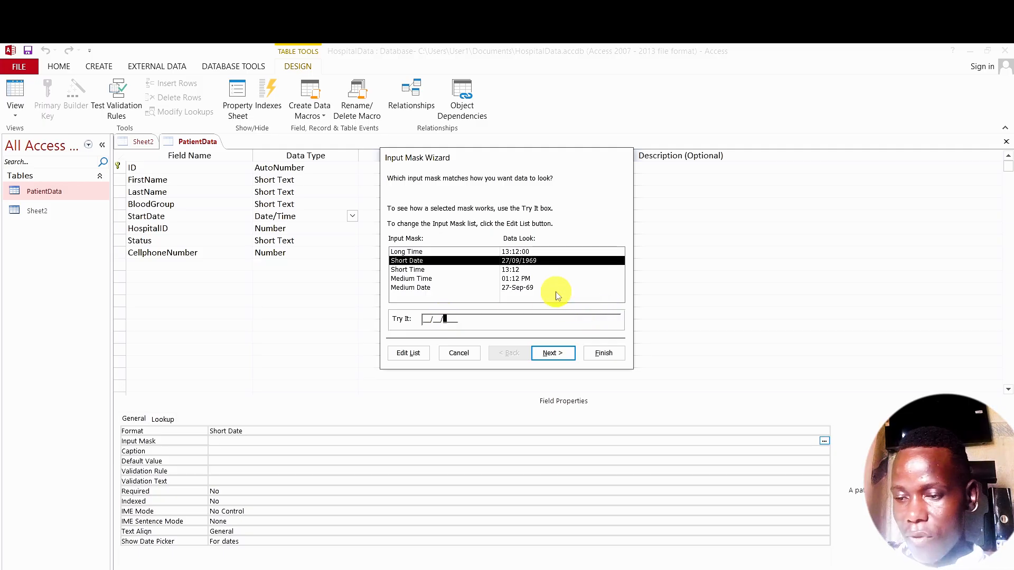
{"action": "left_click", "coordinate": [516, 270]}
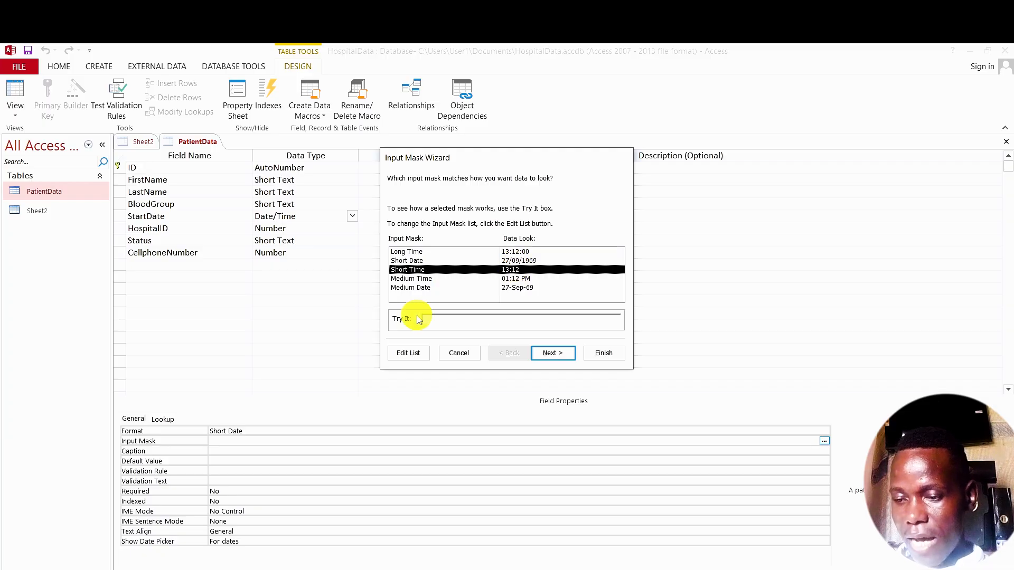
{"action": "left_click", "coordinate": [435, 319]}
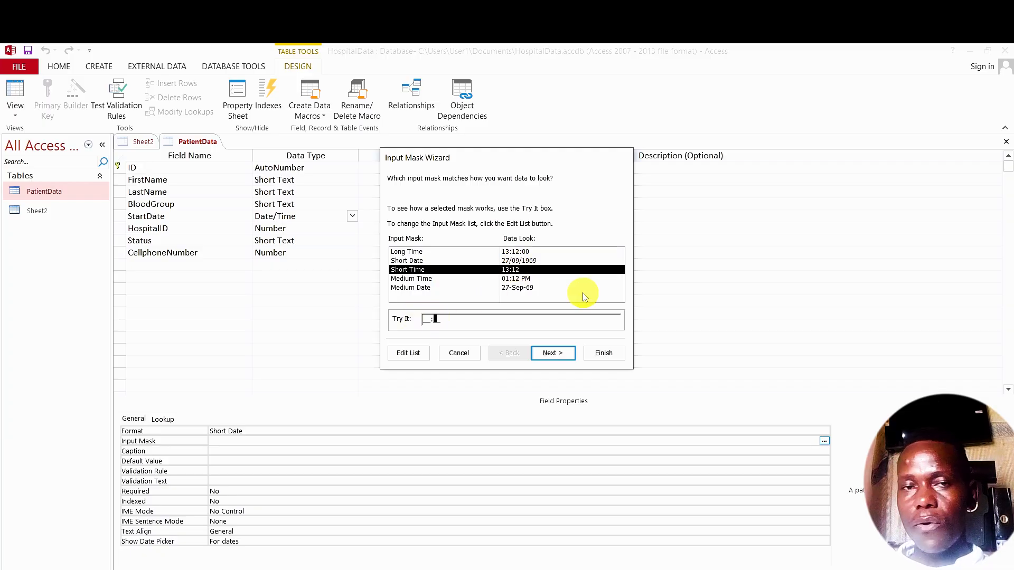
{"action": "left_click", "coordinate": [528, 253]}
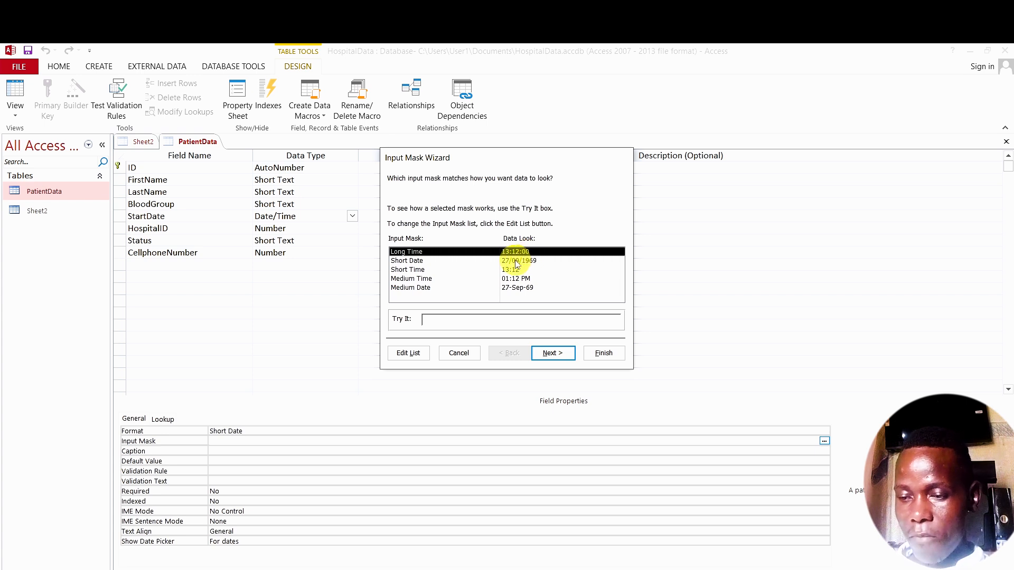
{"action": "left_click", "coordinate": [516, 261]}
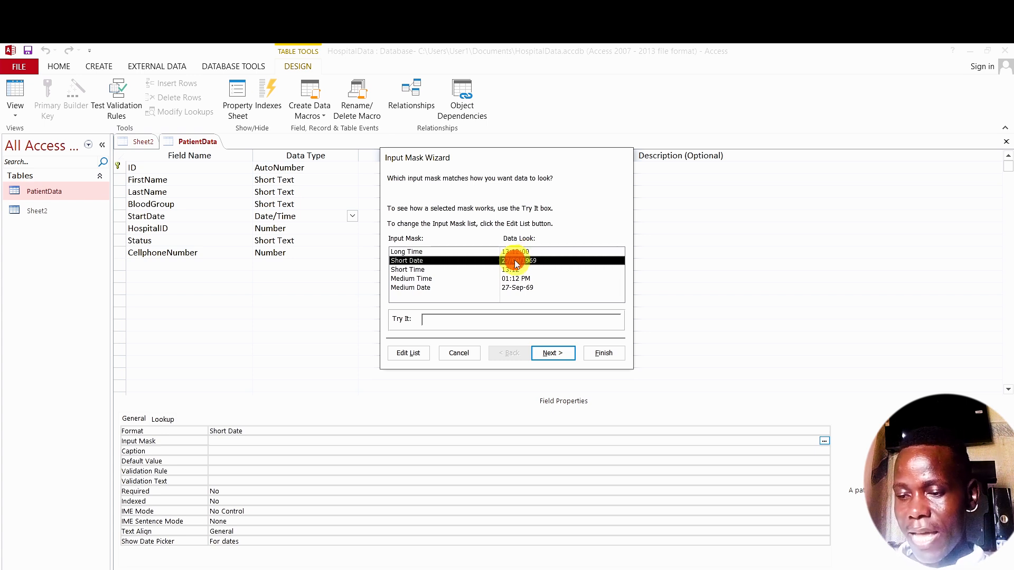
{"action": "left_click", "coordinate": [551, 351]}
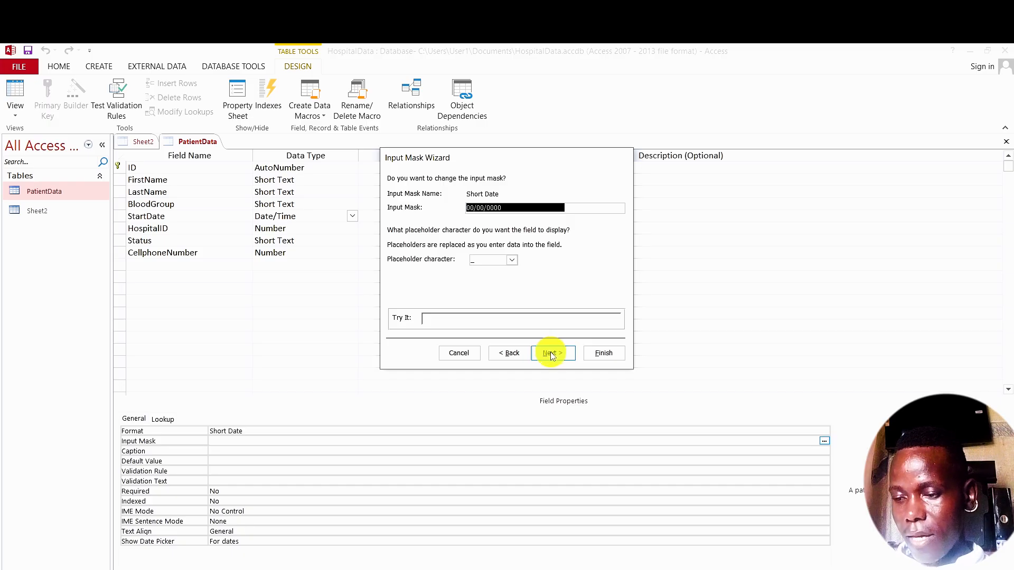
{"action": "left_click", "coordinate": [550, 352]}
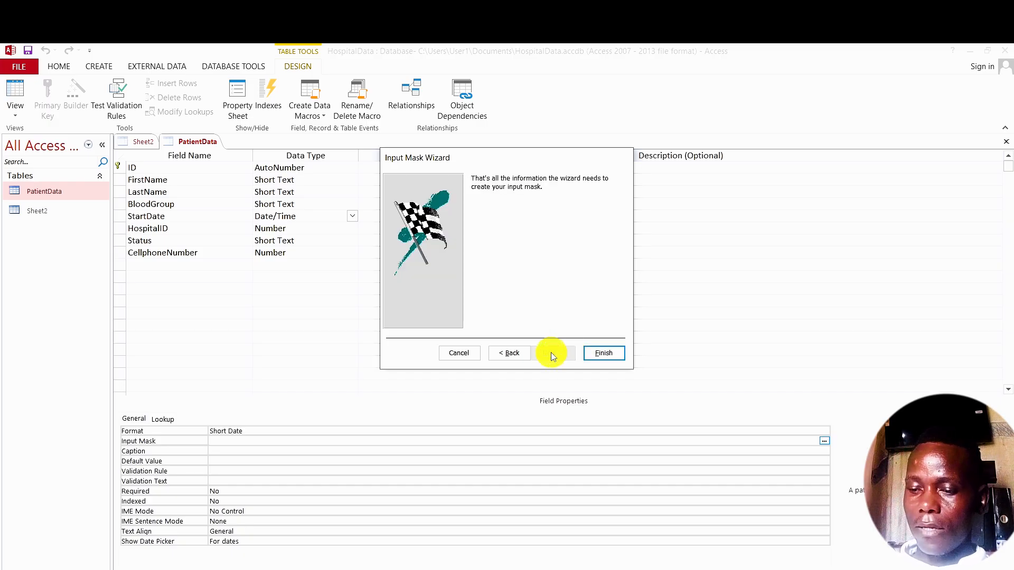
{"action": "left_click", "coordinate": [609, 354]}
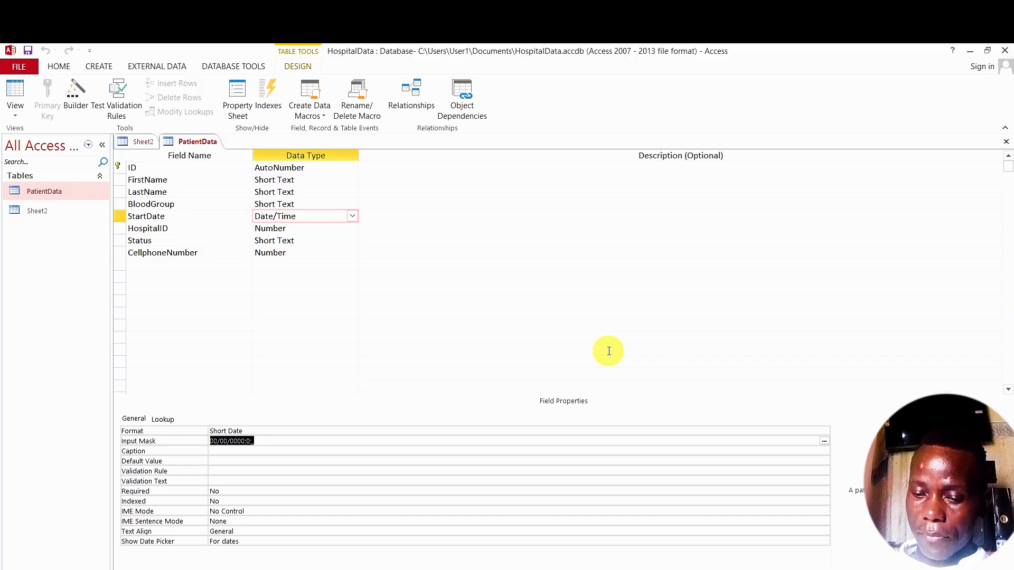
- Save PatientData and switch back to Datasheet View
{"action": "right_click", "coordinate": [198, 143]}
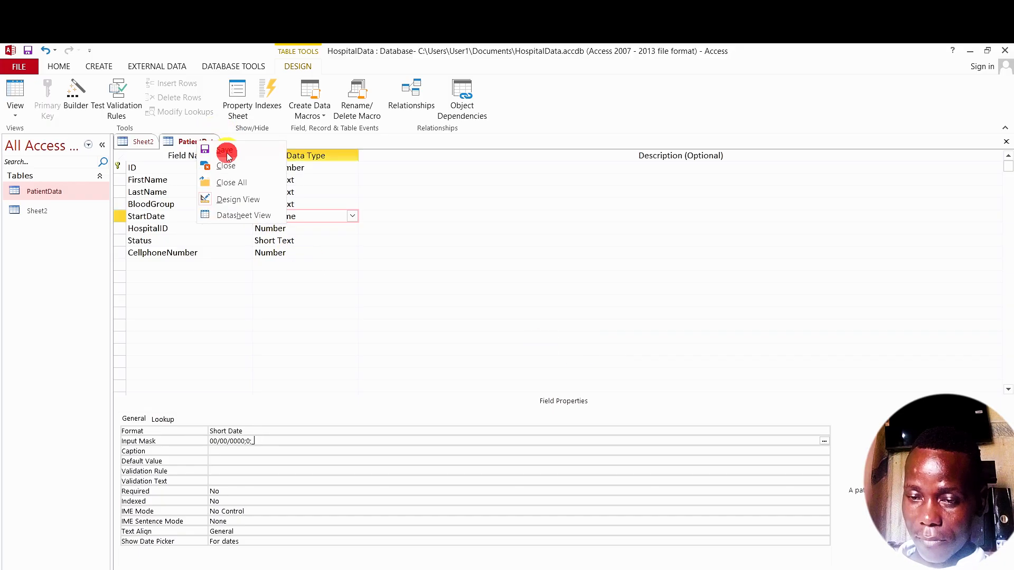
{"action": "left_click", "coordinate": [226, 152]}
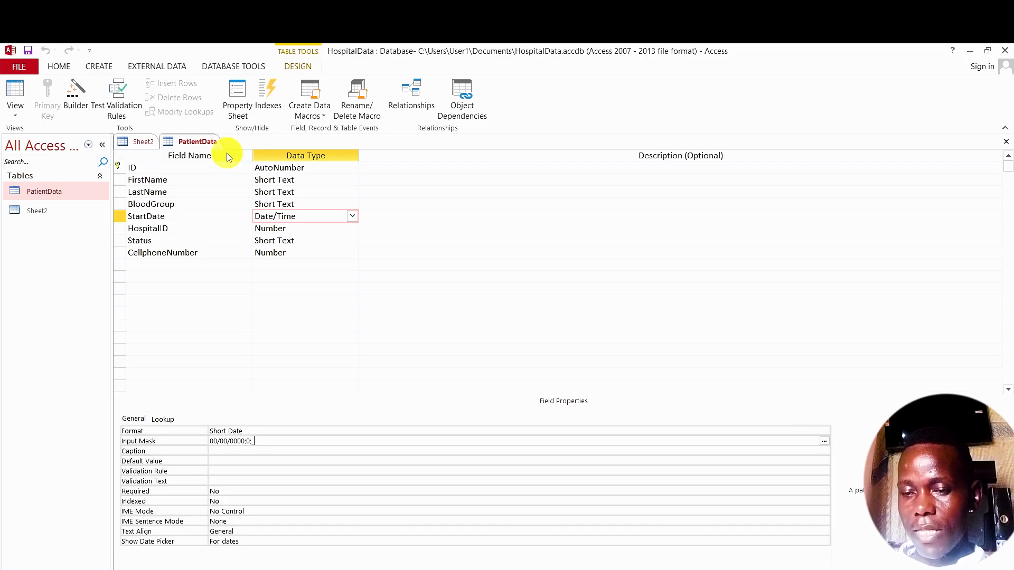
{"action": "right_click", "coordinate": [188, 144]}
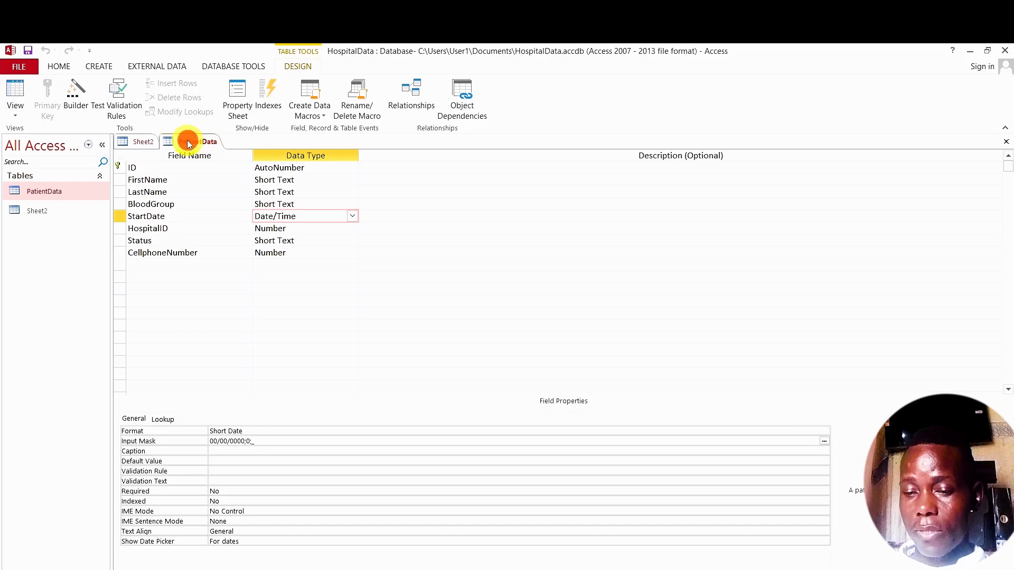
{"action": "left_click", "coordinate": [233, 215]}
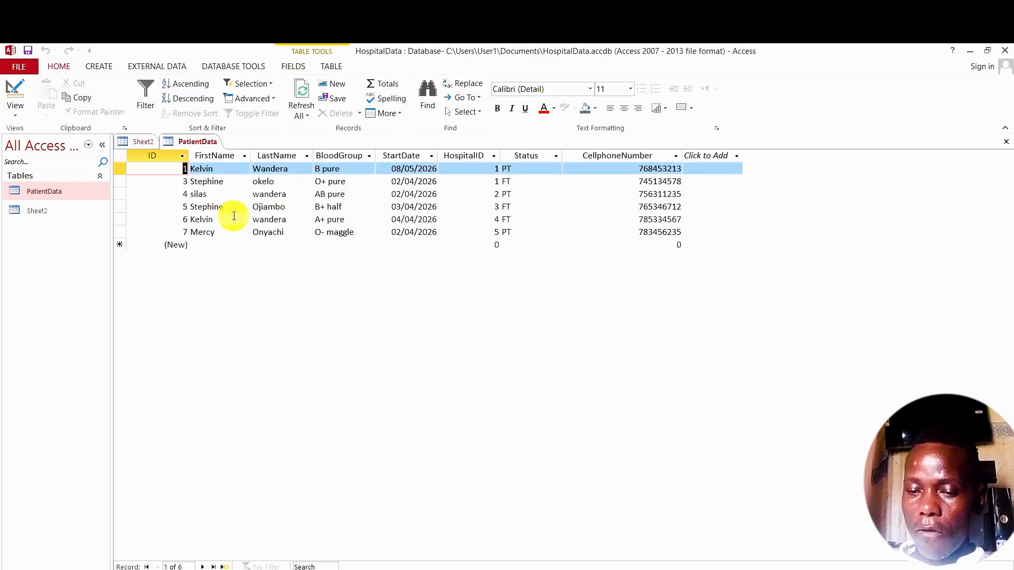
- Start a new record with the patient's first and last name
{"action": "left_click", "coordinate": [206, 242]}
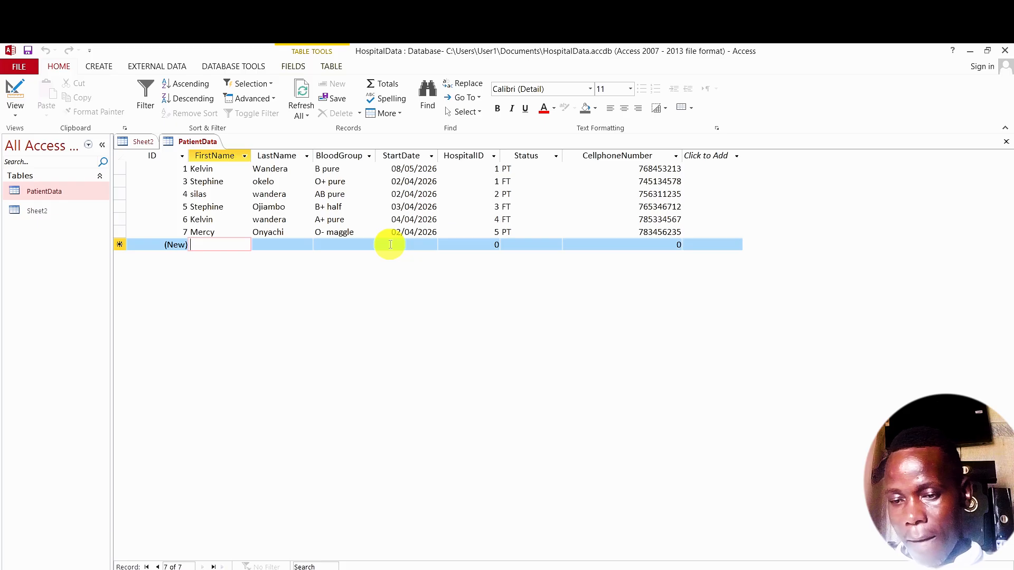
{"action": "type", "text": "Be"}
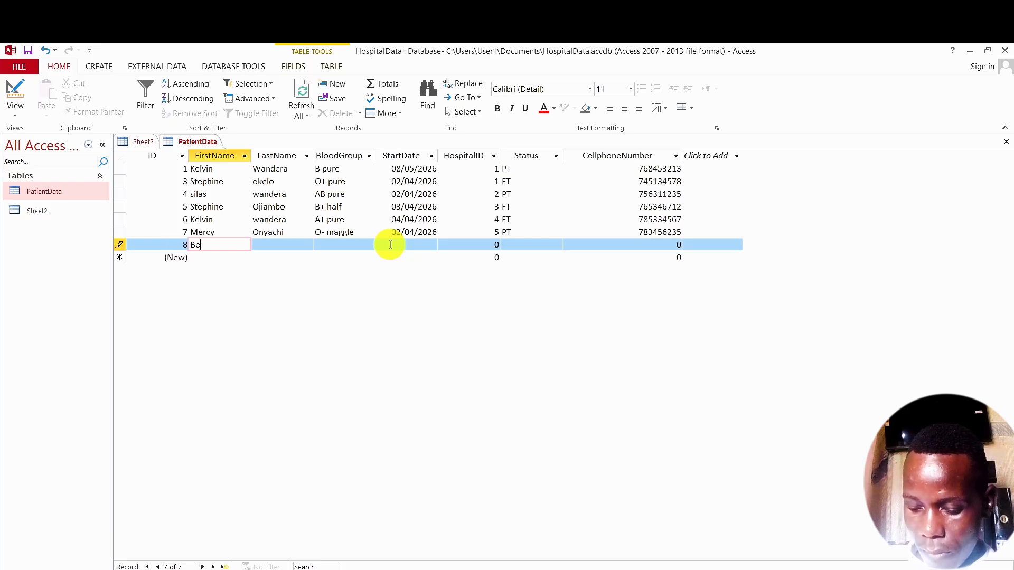
{"action": "type", "text": "njamin"}
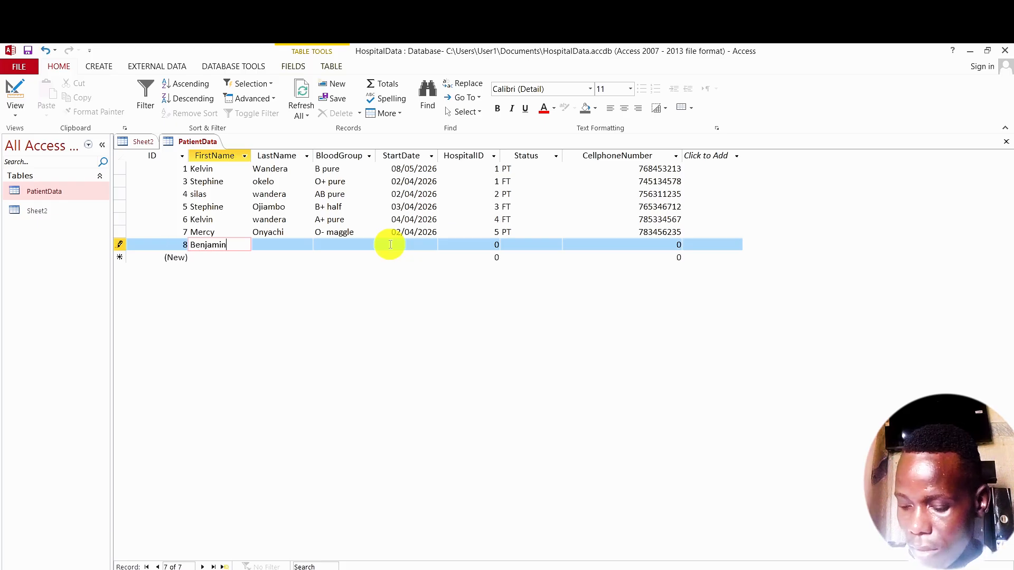
{"action": "key", "text": "Tab"}
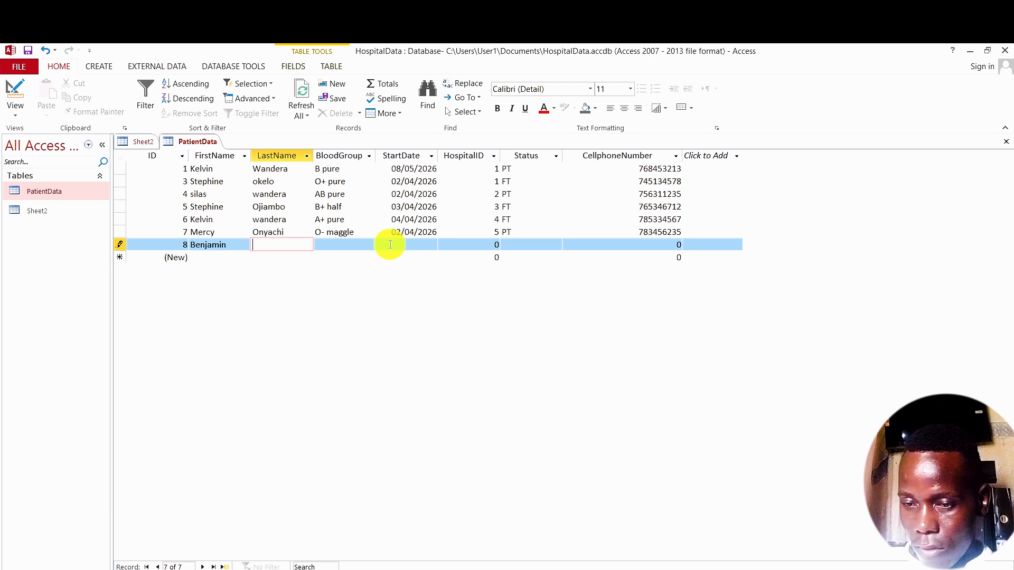
{"action": "type", "text": "Ouma"}
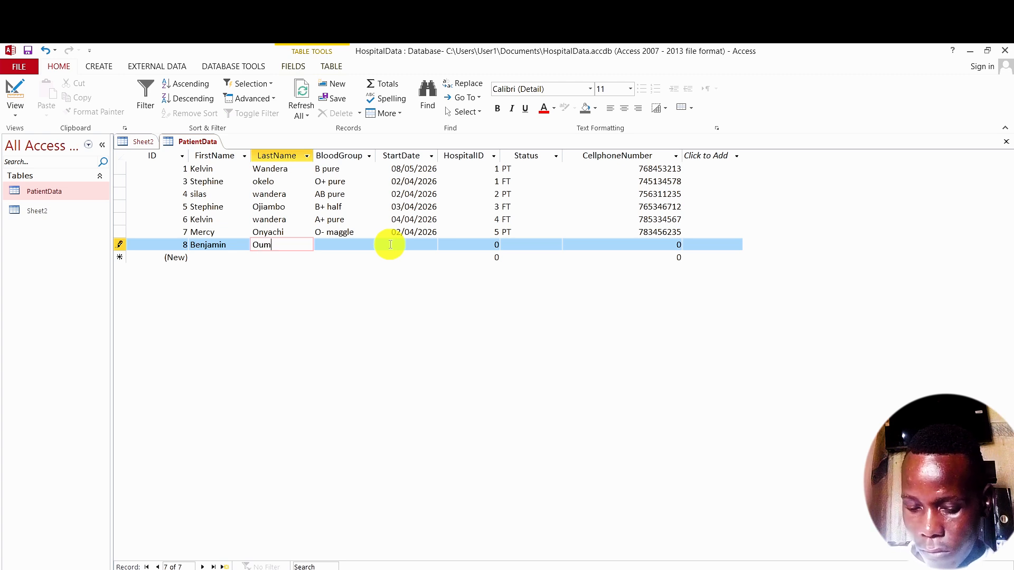
{"action": "key", "text": "Tab"}
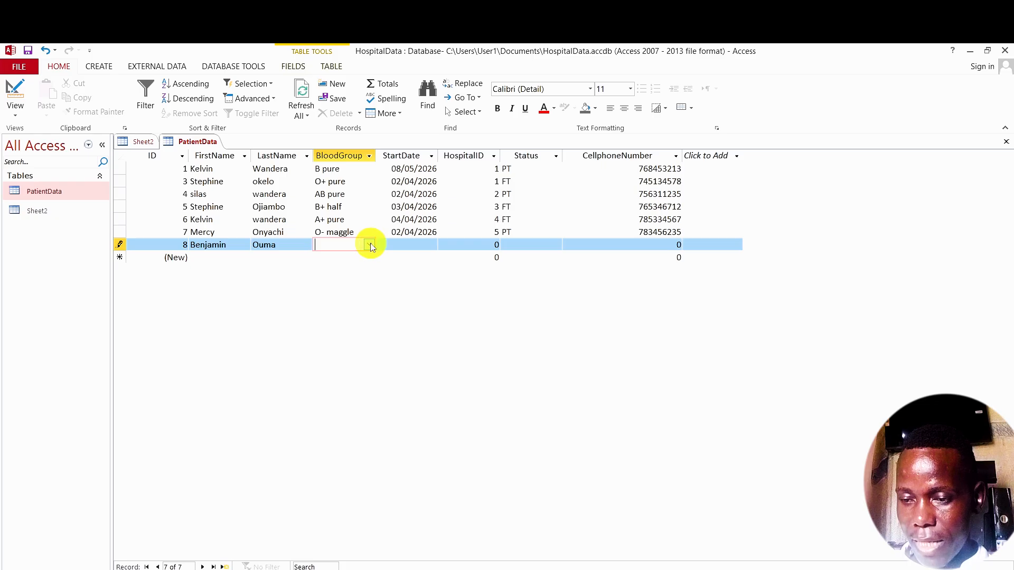
- Set the new record's BloodGroup to B pure and enter StartDate 02/11/2026
{"action": "left_click", "coordinate": [370, 245]}
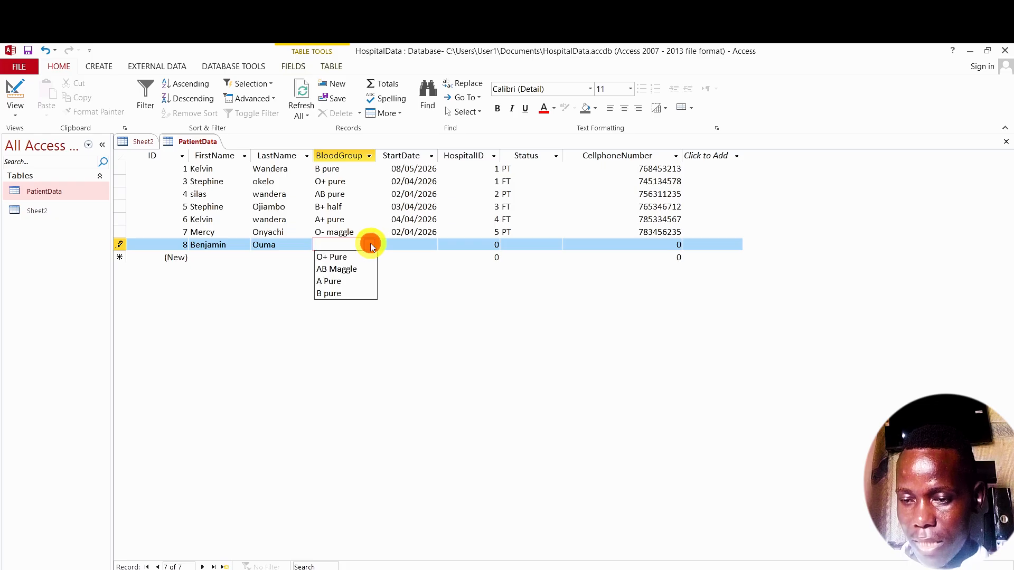
{"action": "left_click", "coordinate": [349, 293]}
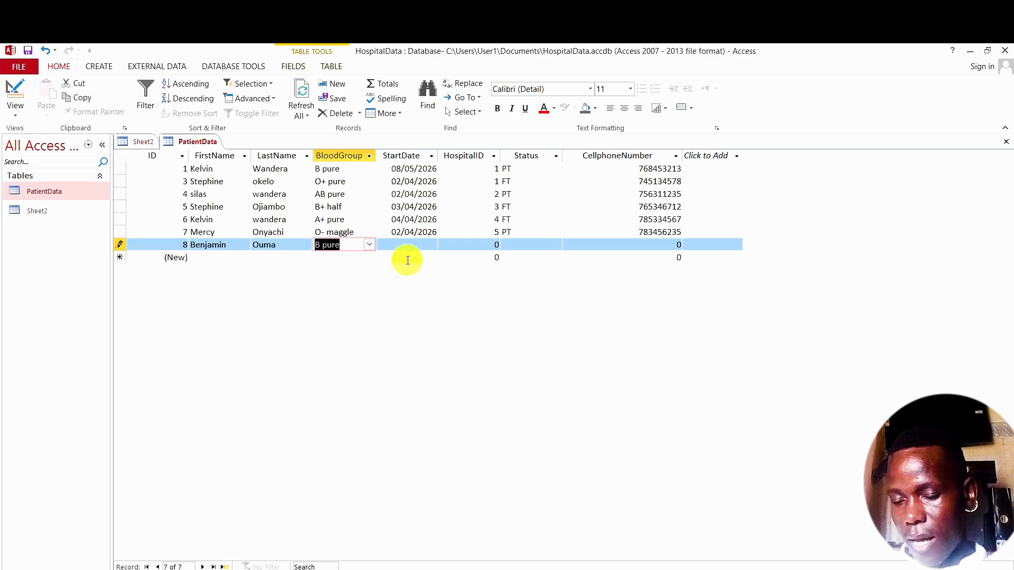
{"action": "left_click", "coordinate": [418, 245]}
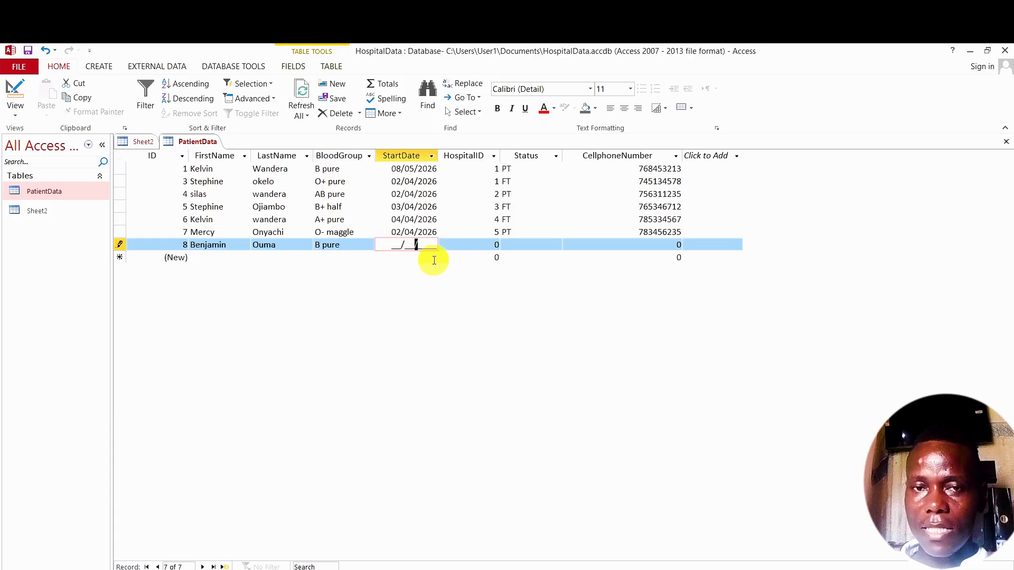
{"action": "left_click", "coordinate": [395, 245]}
{"action": "type", "text": "02/"}
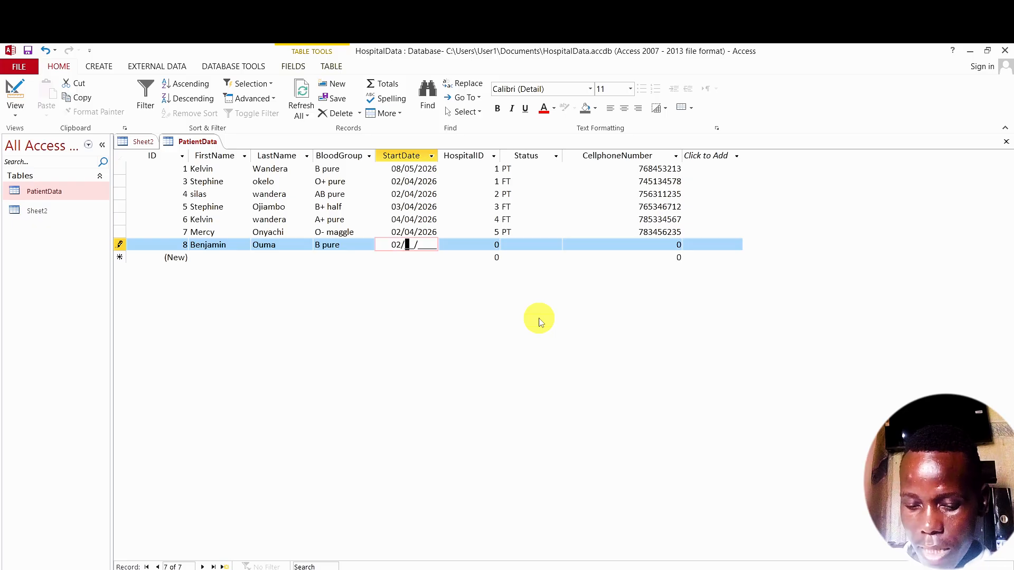
{"action": "type", "text": "11/"}
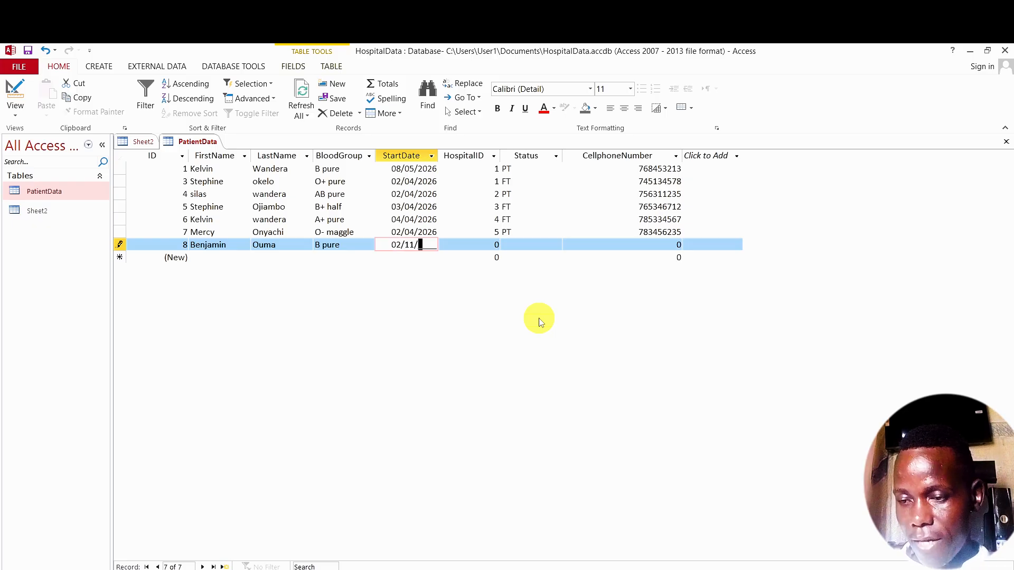
{"action": "type", "text": "2026"}
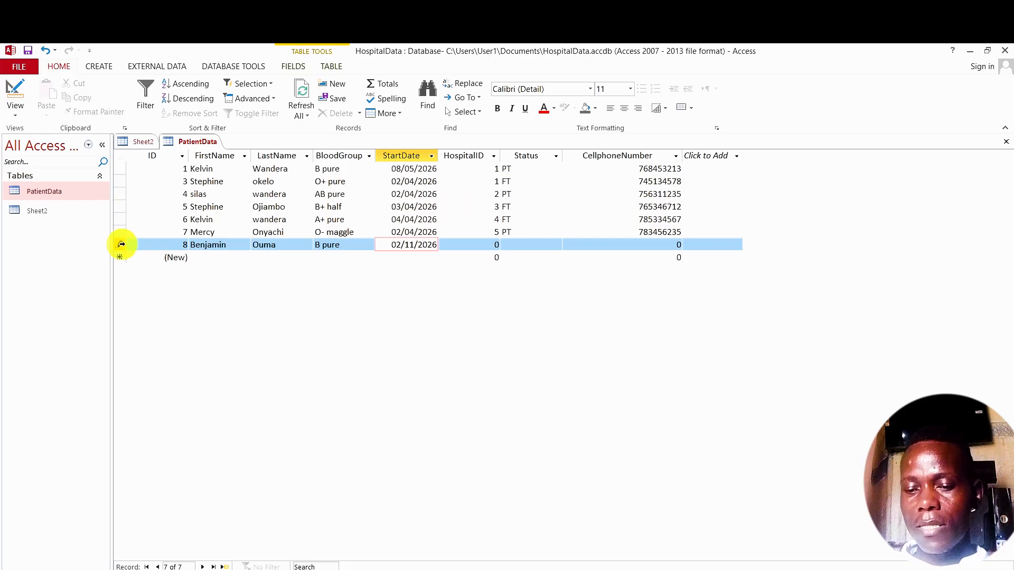
- Delete record 8 from its record selector and confirm with Yes
{"action": "left_click", "coordinate": [121, 244]}
{"action": "right_click", "coordinate": [121, 248]}
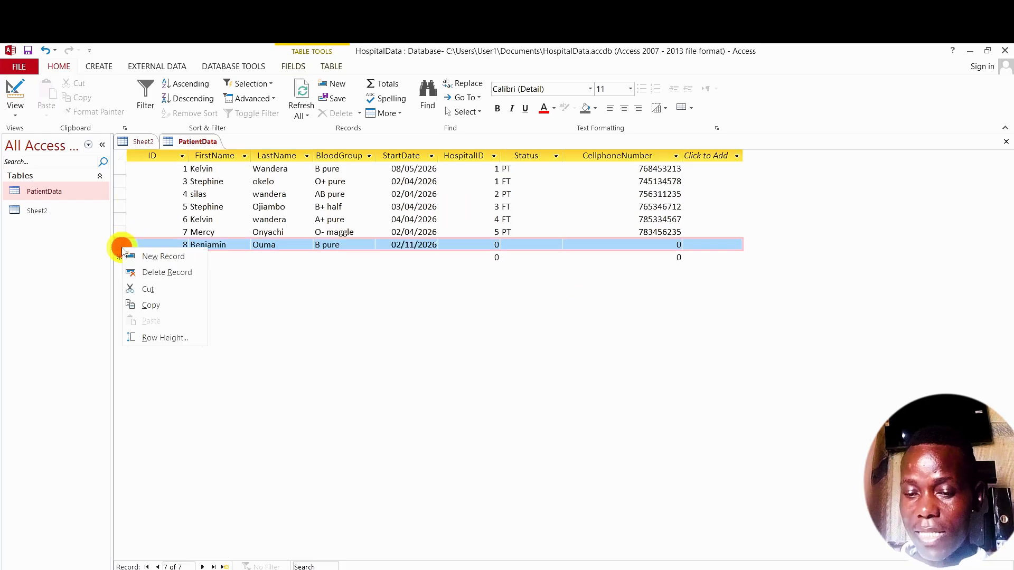
{"action": "left_click", "coordinate": [158, 273]}
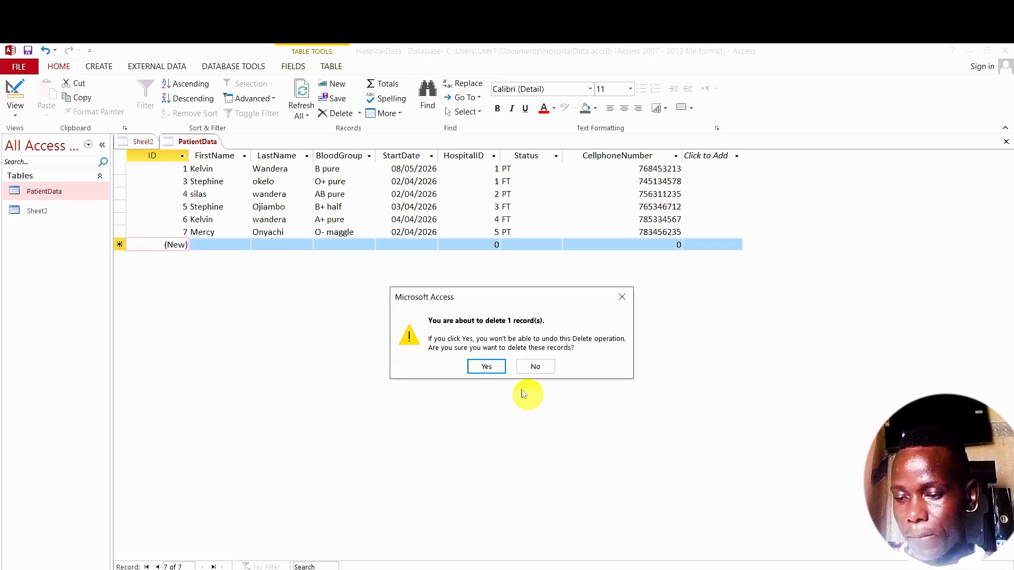
{"action": "left_click", "coordinate": [494, 366]}
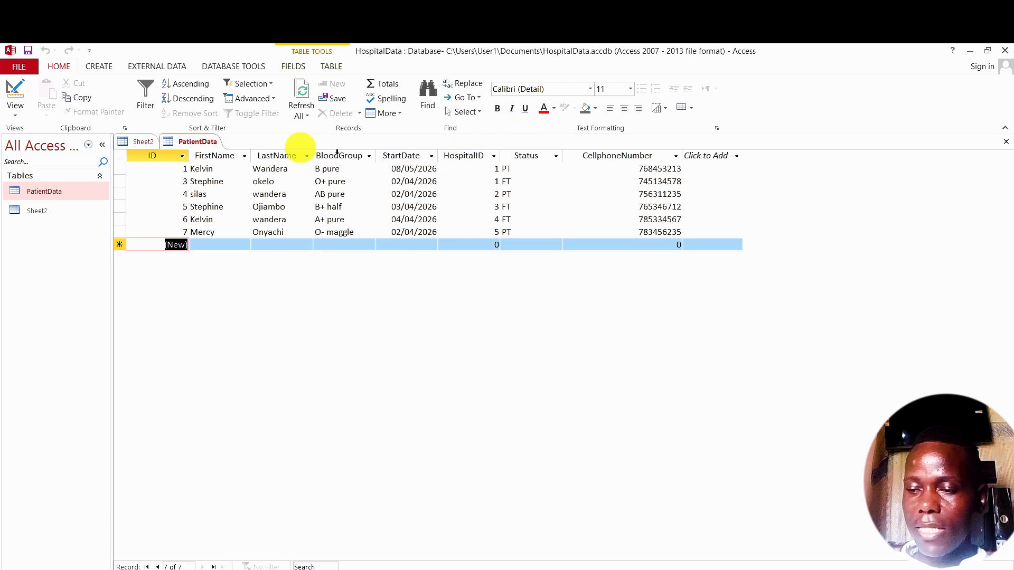
{"action": "right_click", "coordinate": [197, 142]}
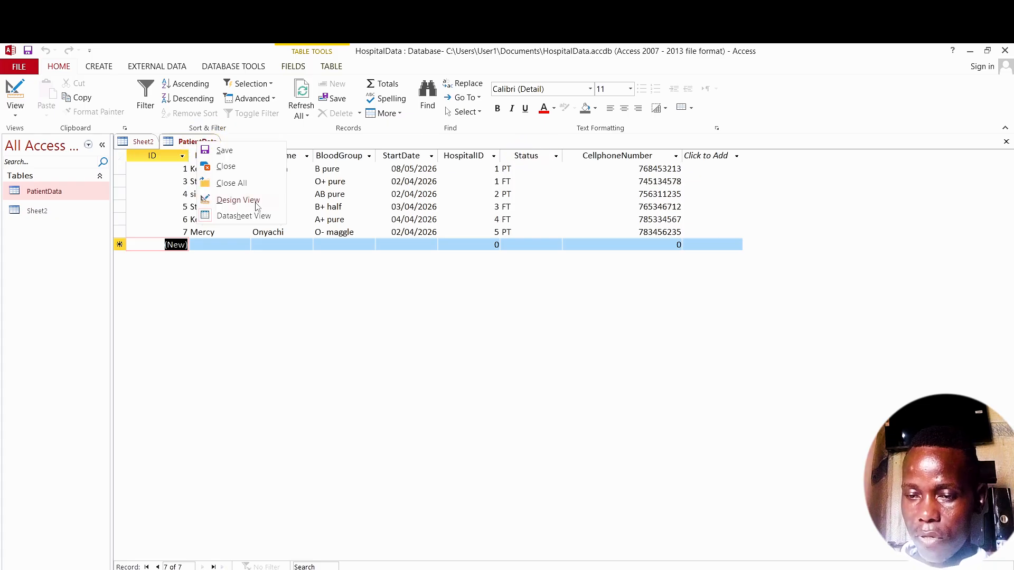
{"action": "left_click", "coordinate": [240, 199]}
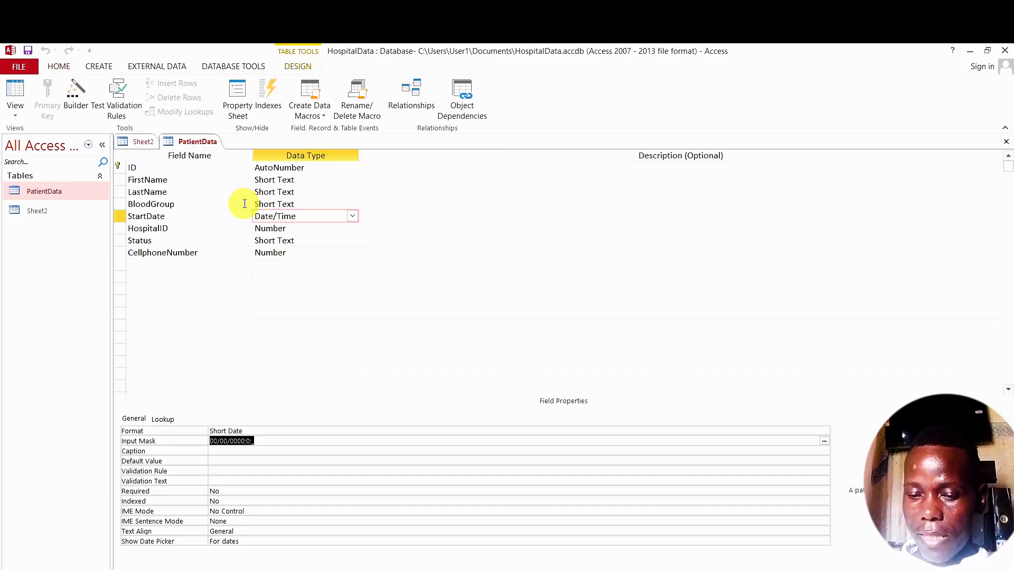
{"action": "left_click", "coordinate": [334, 227]}
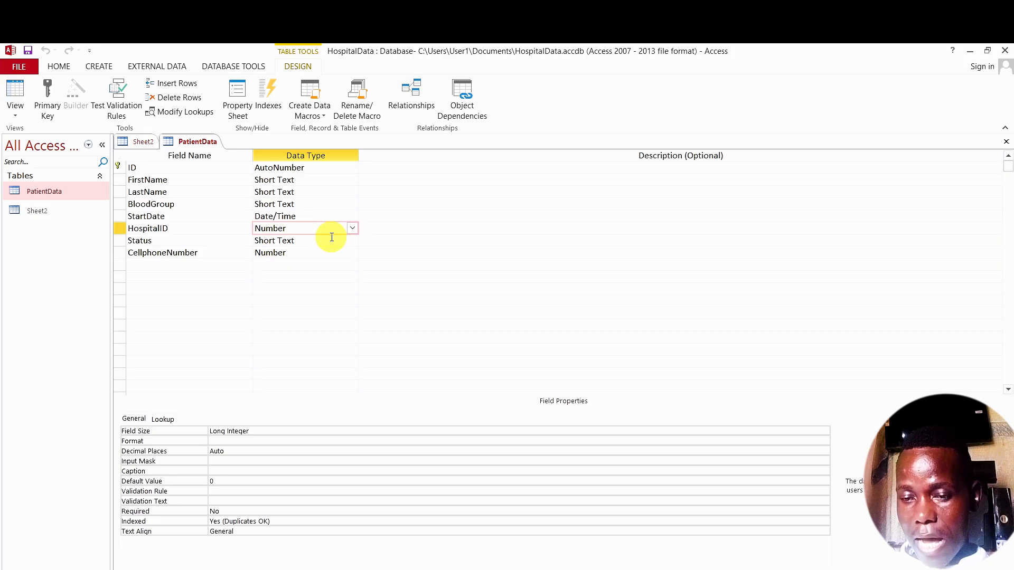
{"action": "left_click", "coordinate": [332, 239]}
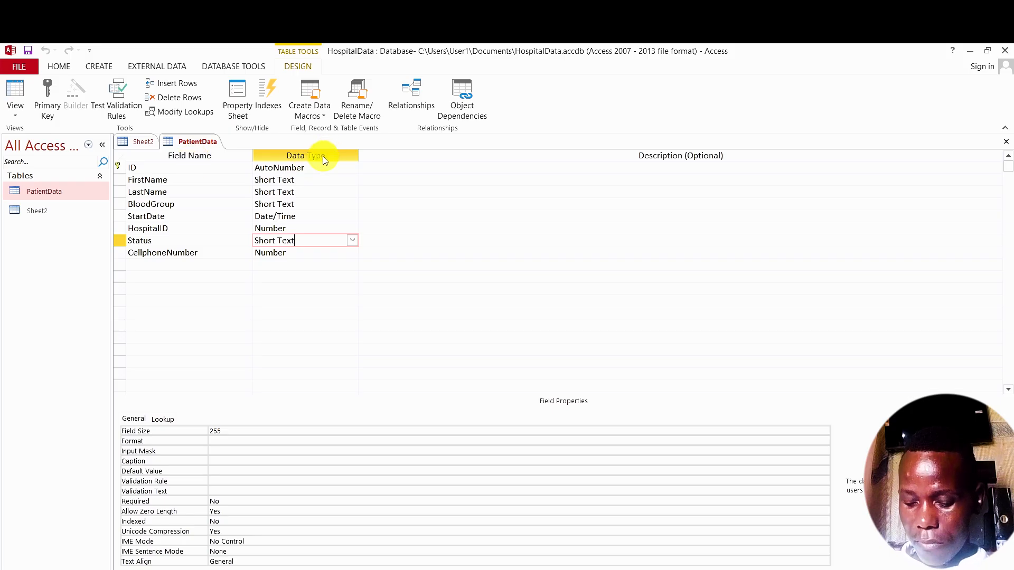
{"action": "right_click", "coordinate": [197, 141]}
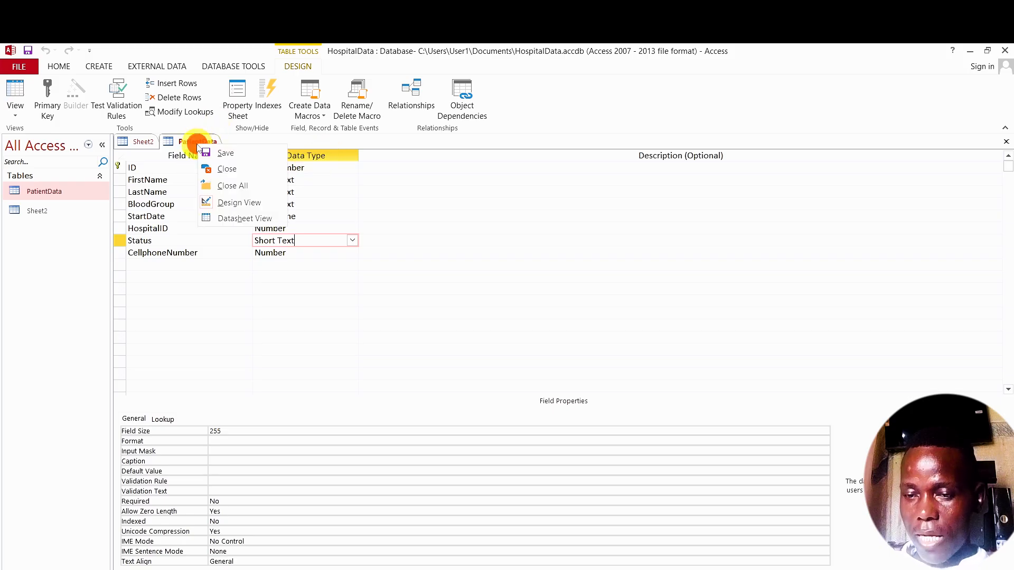
{"action": "left_click", "coordinate": [254, 218]}
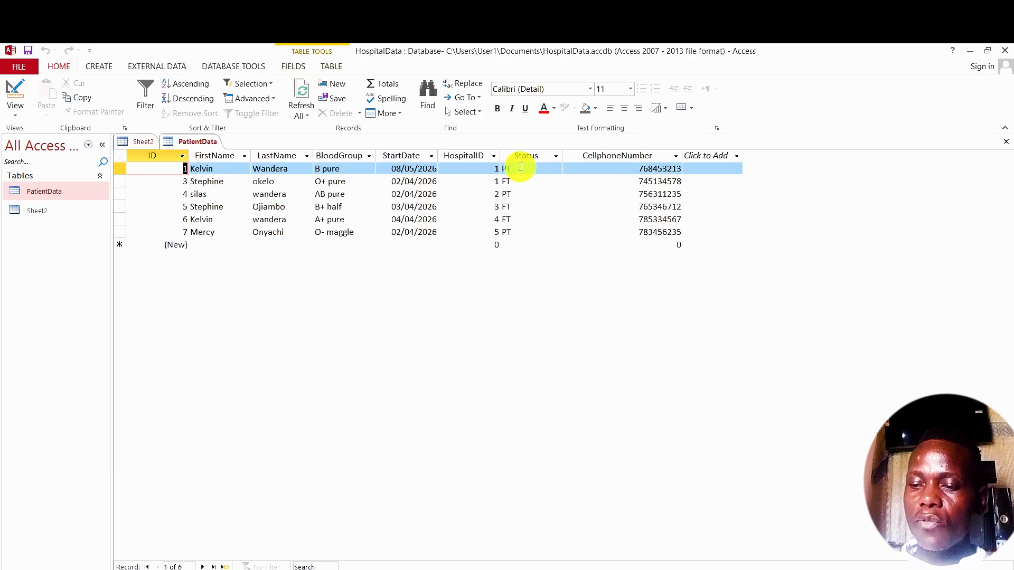
{"action": "left_click", "coordinate": [520, 168]}
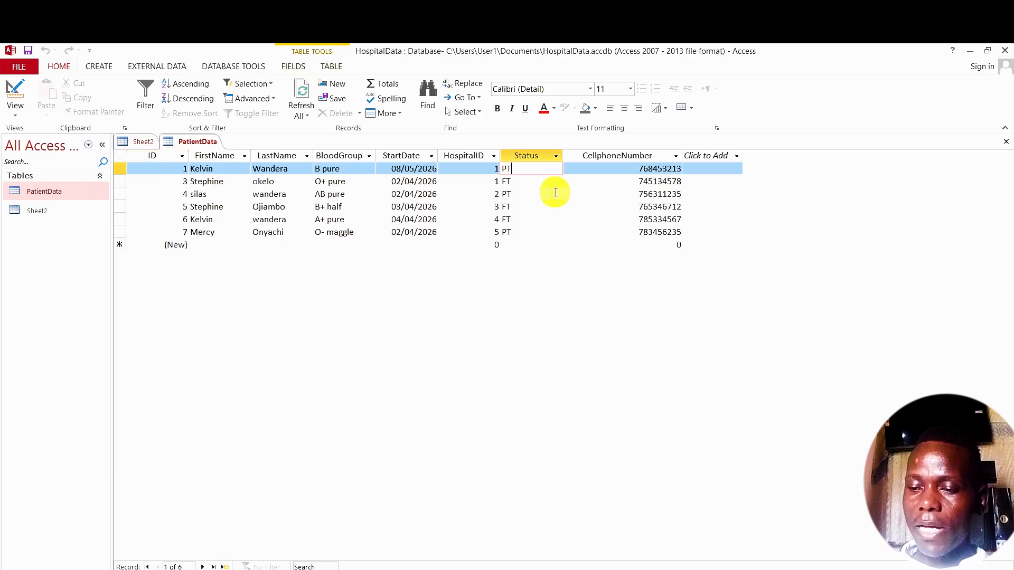
{"action": "type", "text": "a"}
{"action": "key", "text": "BackSpace"}
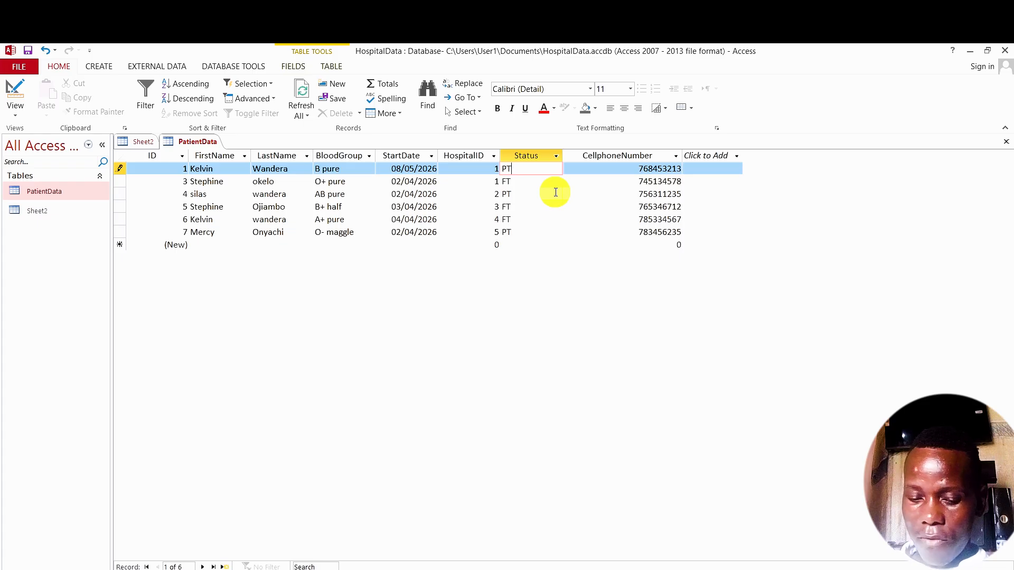
{"action": "type", "text": "A"}
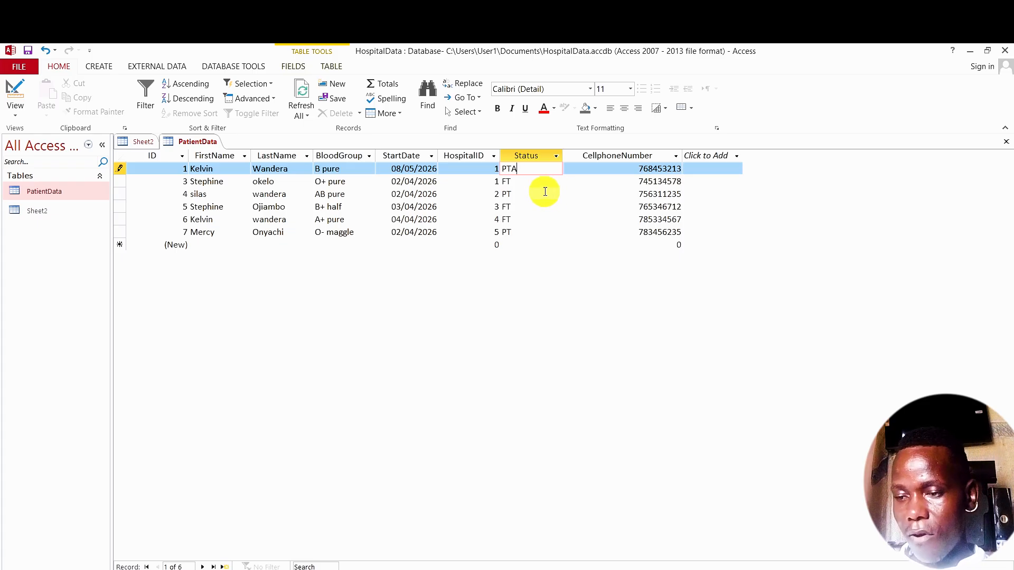
{"action": "left_click", "coordinate": [529, 185]}
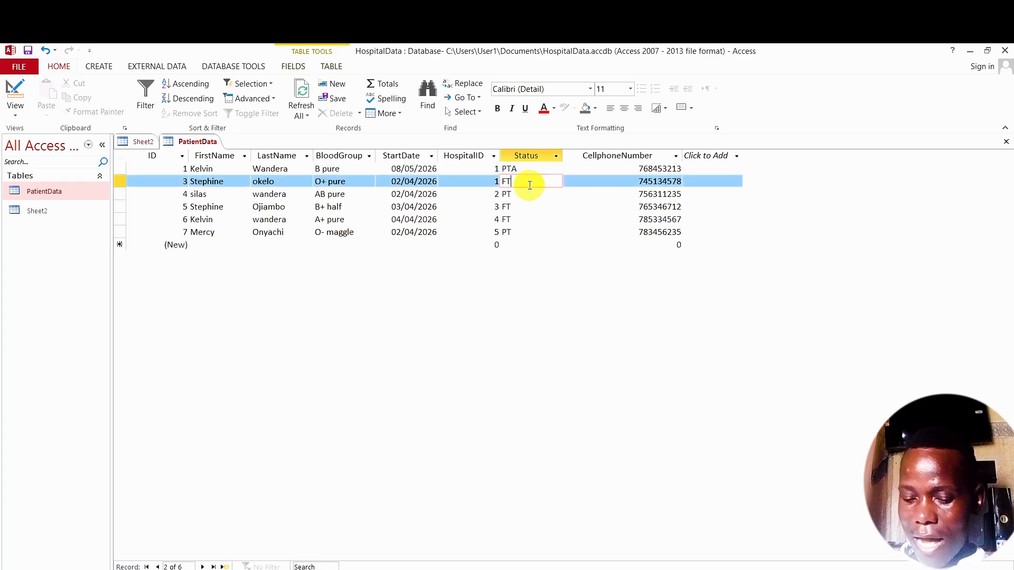
{"action": "type", "text": "A"}
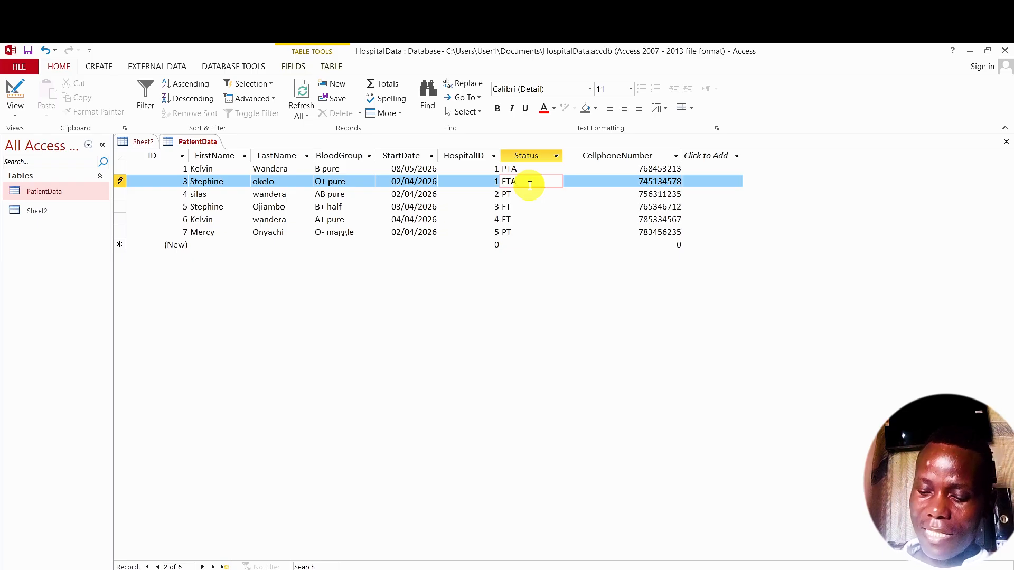
{"action": "key", "text": "BackSpace"}
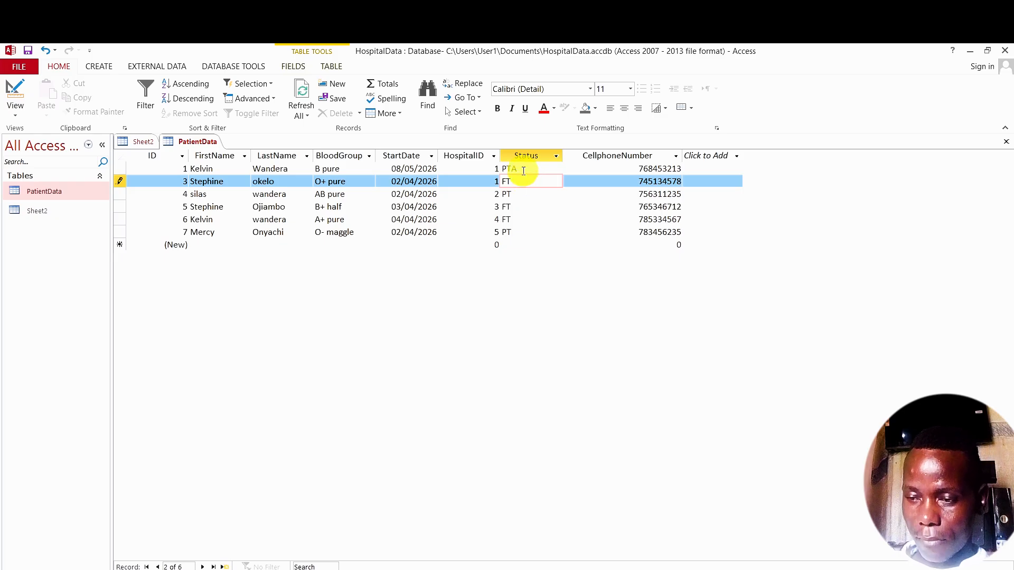
{"action": "left_click", "coordinate": [523, 170]}
{"action": "key", "text": "BackSpace"}
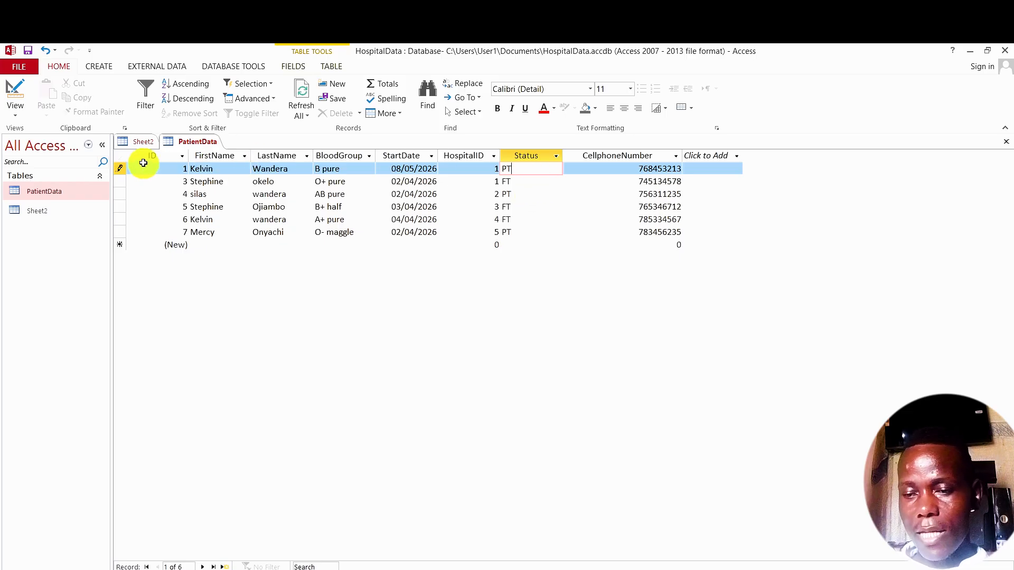
- Reopen PatientData in Design View and cut the Status field size down to 2
{"action": "right_click", "coordinate": [196, 144]}
{"action": "left_click", "coordinate": [249, 205]}
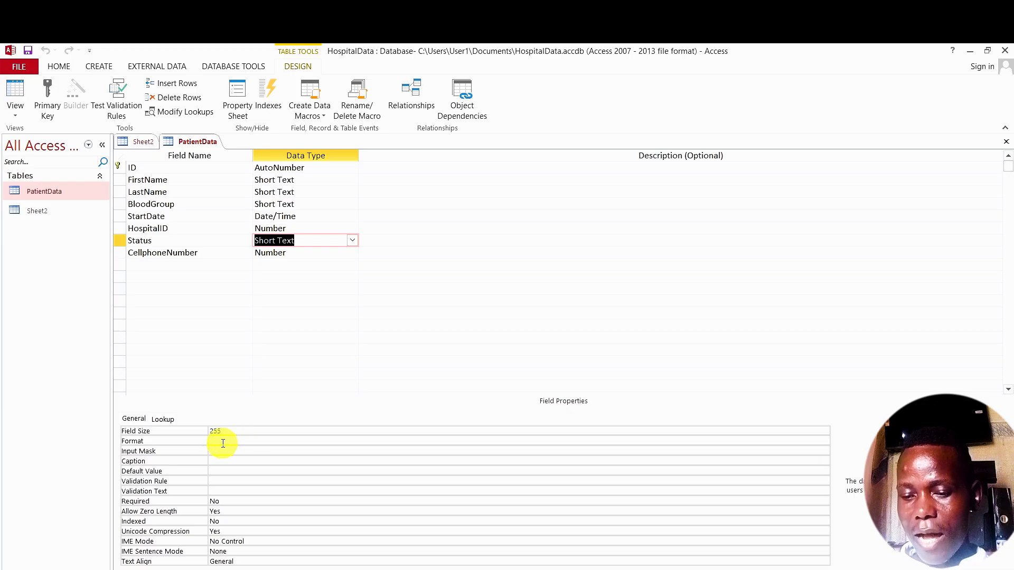
{"action": "left_click", "coordinate": [222, 432]}
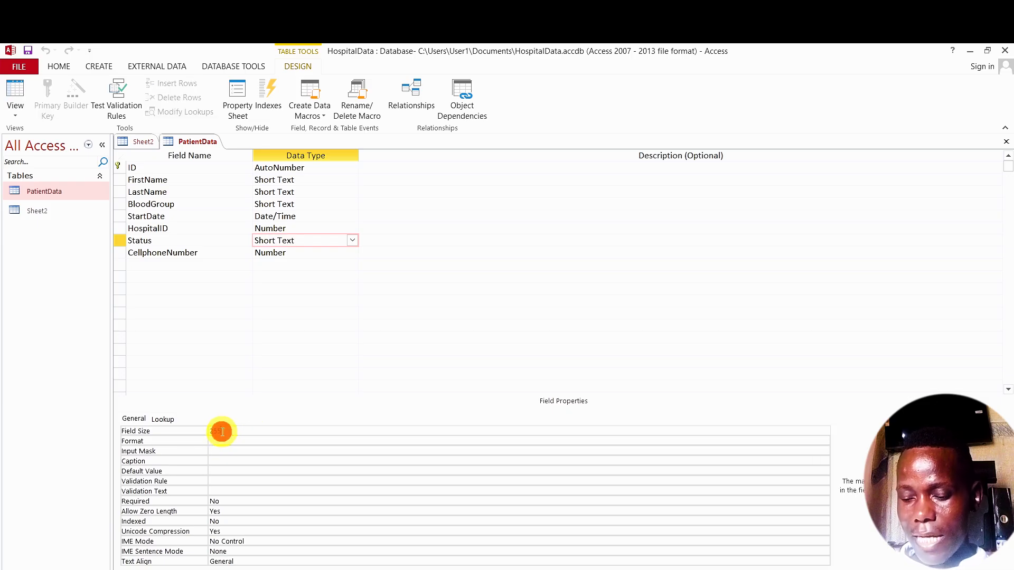
{"action": "key", "text": "BackSpace"}
{"action": "key", "text": "BackSpace"}
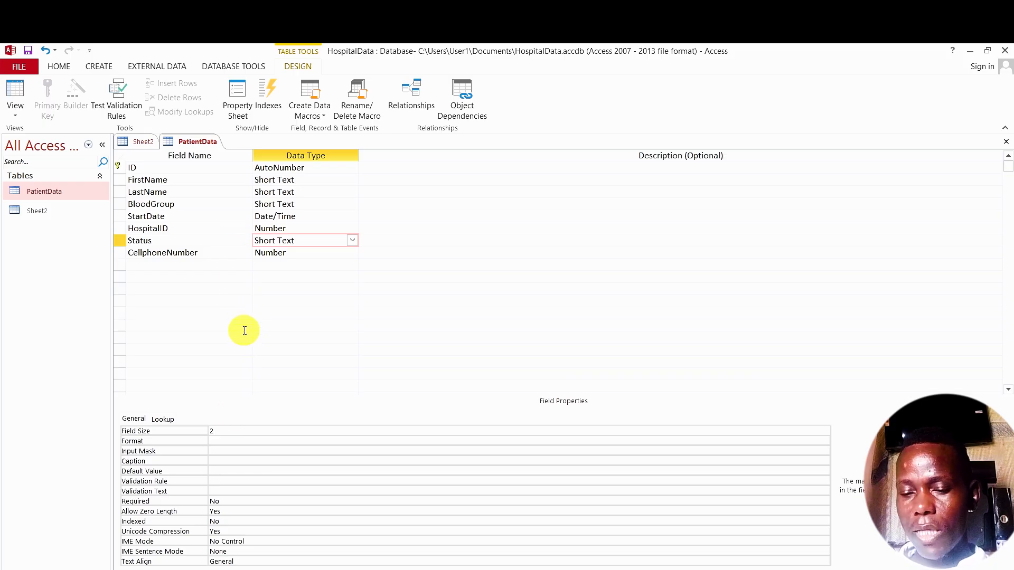
- Save the design, accept the possible data-loss warning, and view the six records
{"action": "right_click", "coordinate": [195, 146]}
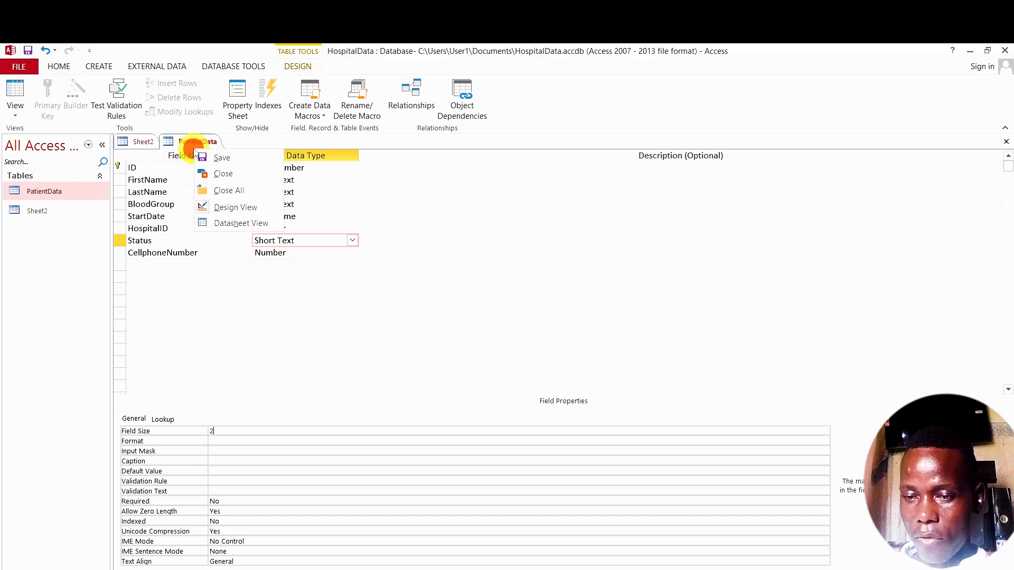
{"action": "left_click", "coordinate": [220, 160]}
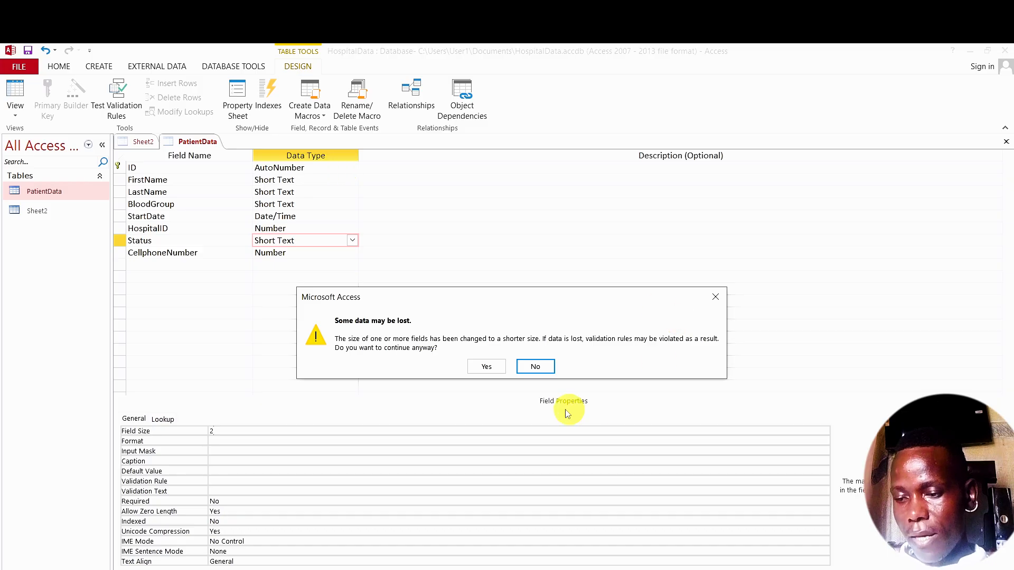
{"action": "left_click", "coordinate": [489, 369]}
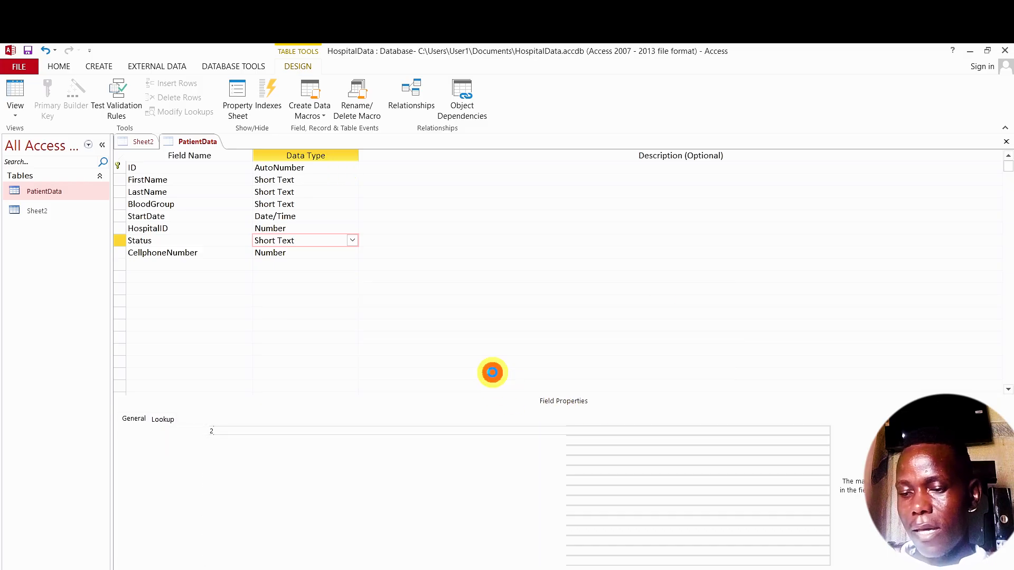
{"action": "right_click", "coordinate": [191, 145]}
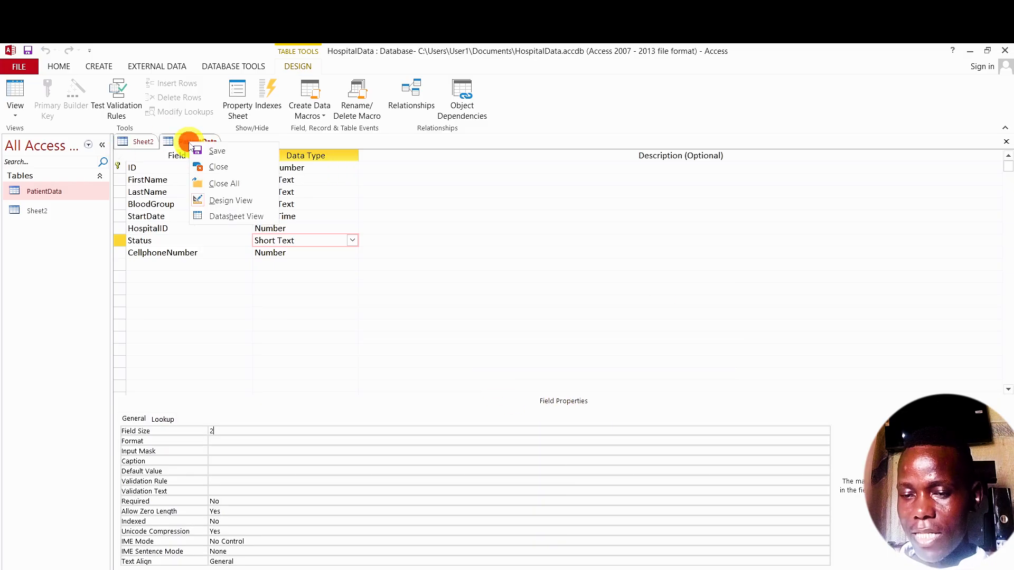
{"action": "left_click", "coordinate": [236, 216]}
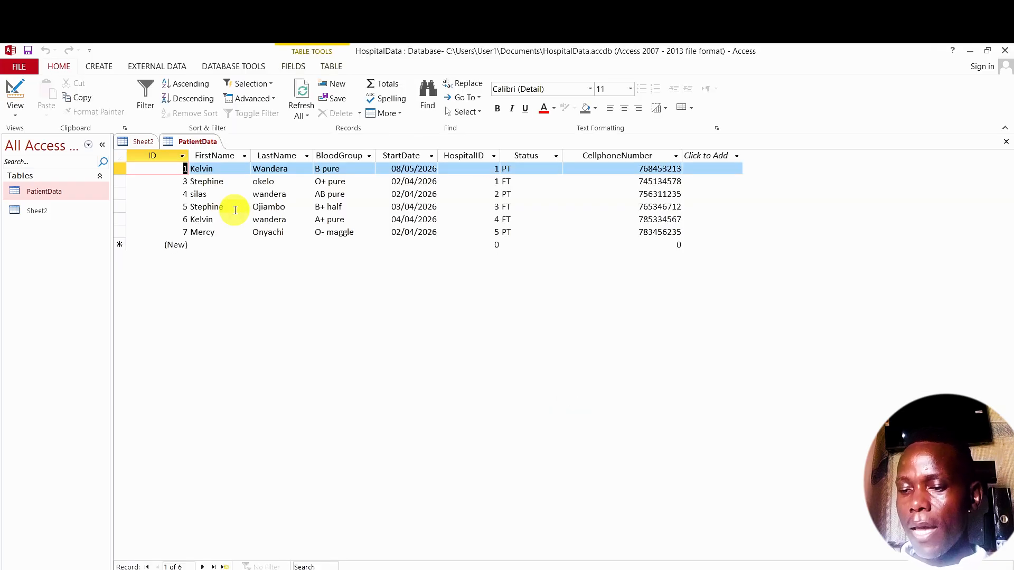
{"action": "left_click", "coordinate": [512, 244]}
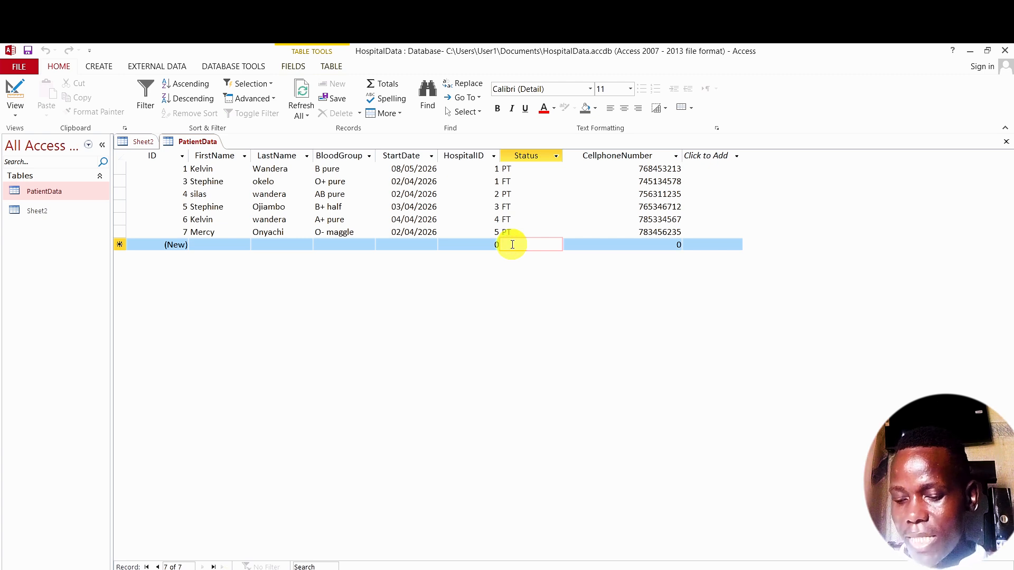
{"action": "type", "text": "PT"}
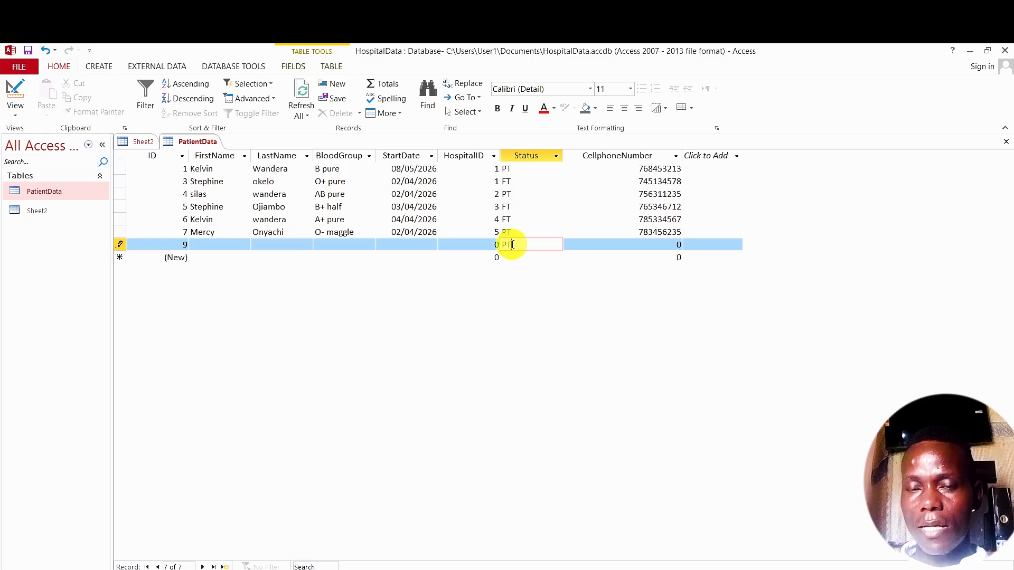
{"action": "left_click", "coordinate": [512, 244]}
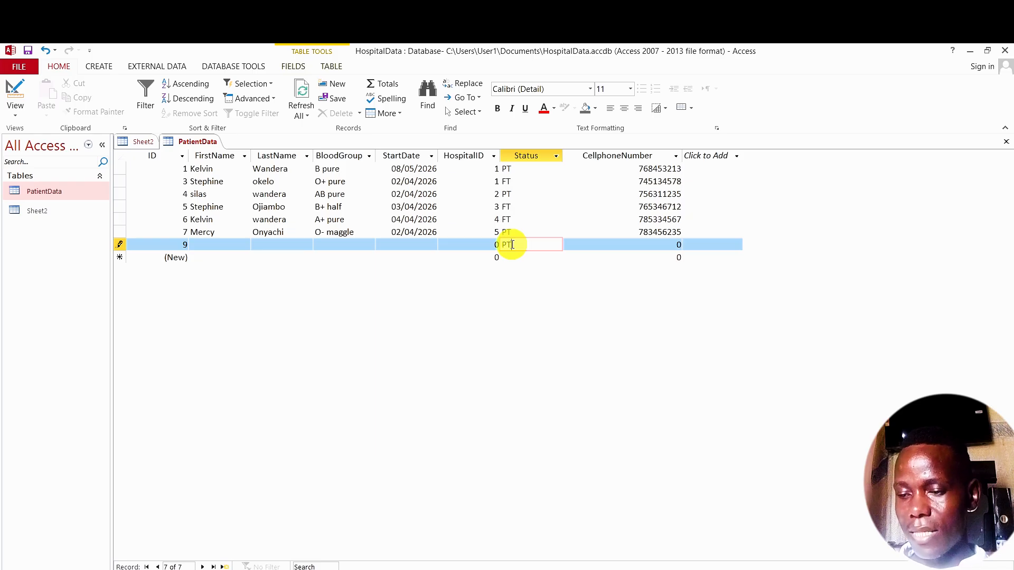
{"action": "key", "text": "BackSpace"}
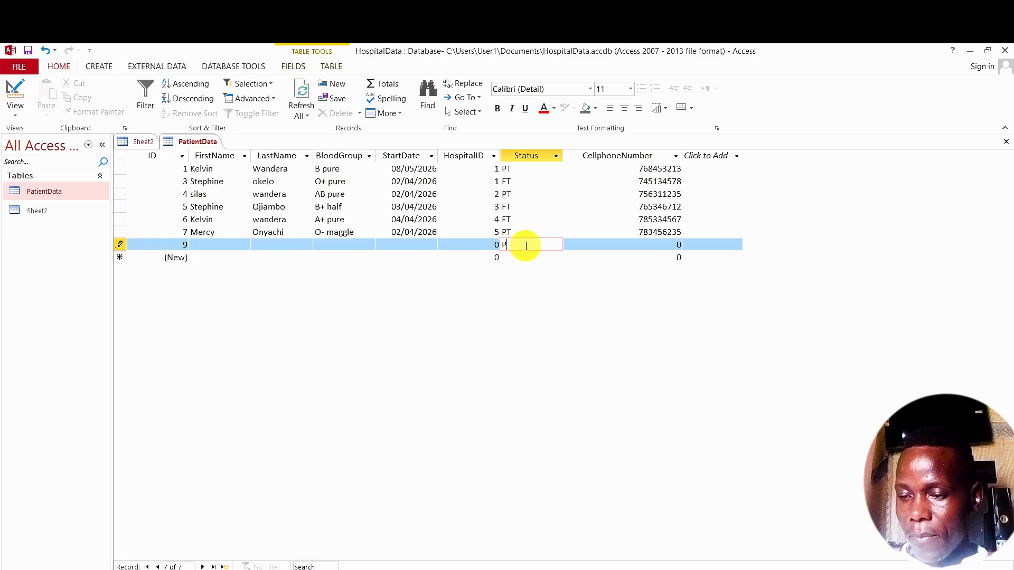
{"action": "left_click", "coordinate": [545, 219]}
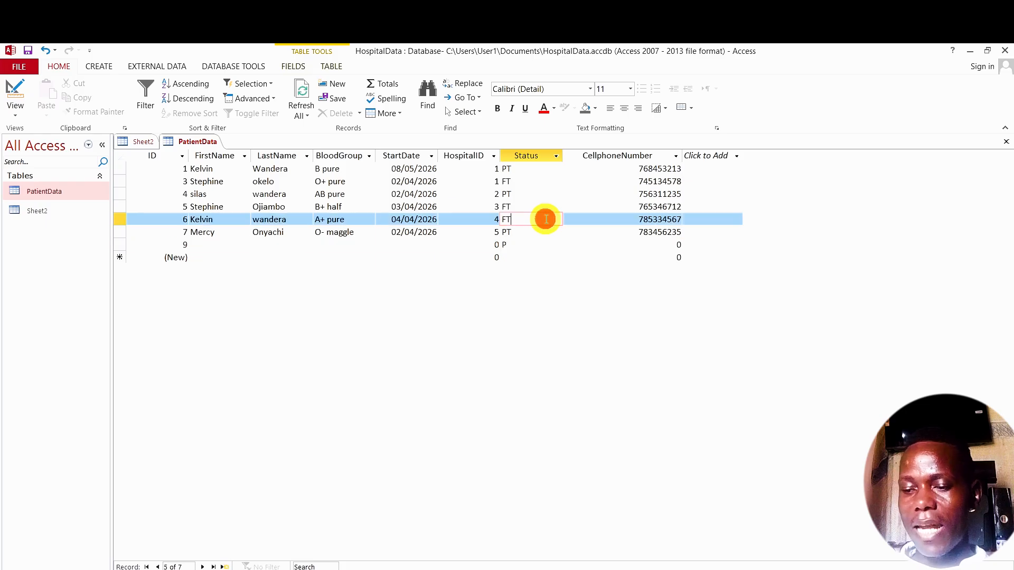
{"action": "left_click", "coordinate": [512, 246]}
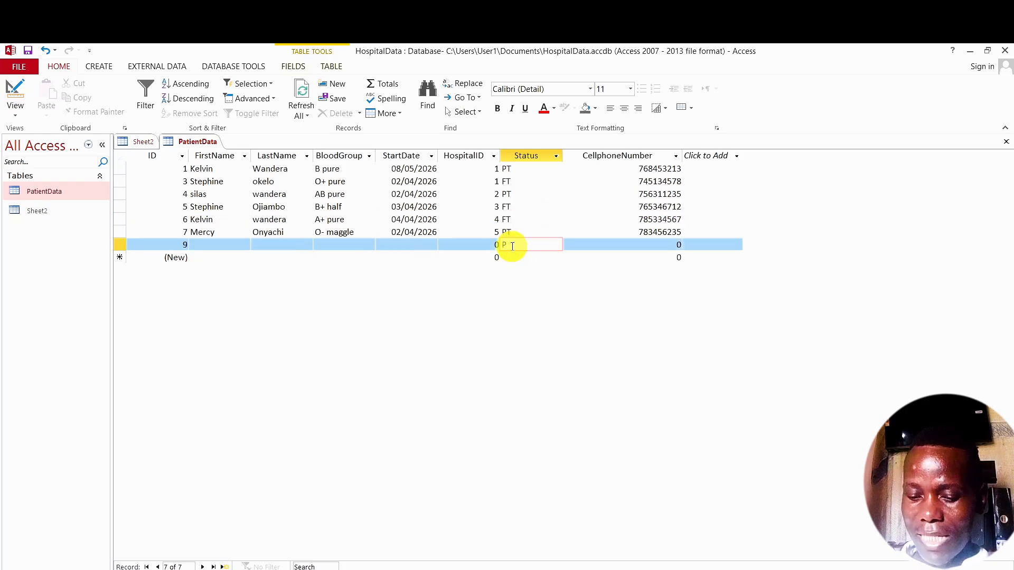
{"action": "type", "text": "T"}
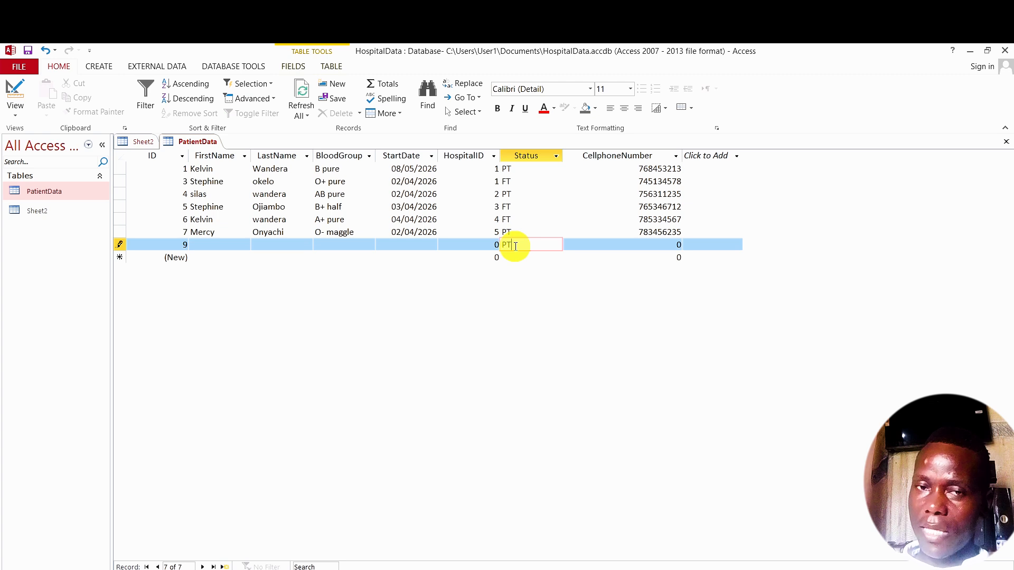
{"action": "key", "text": "BackSpace"}
{"action": "key", "text": "BackSpace"}
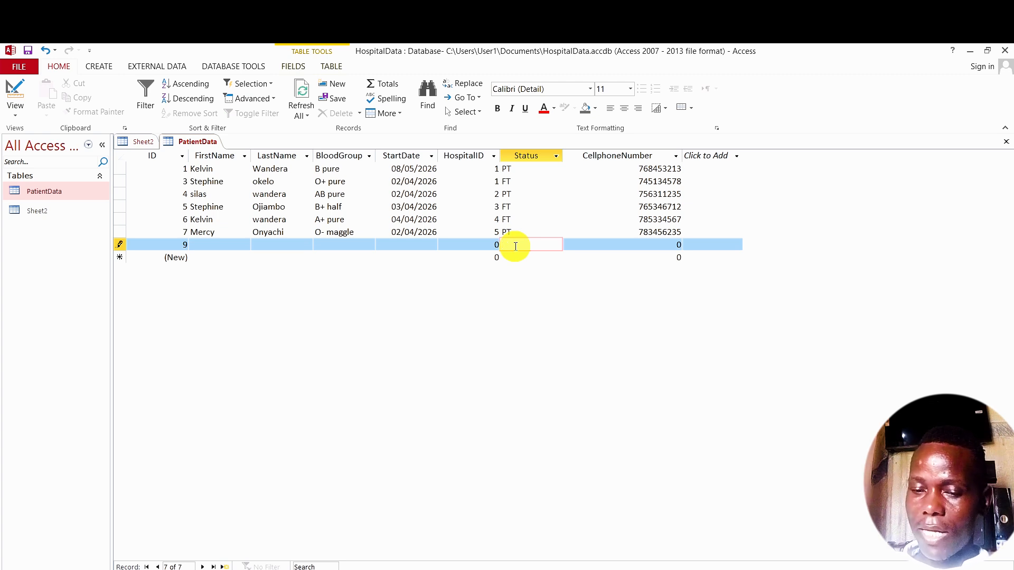
{"action": "right_click", "coordinate": [118, 250]}
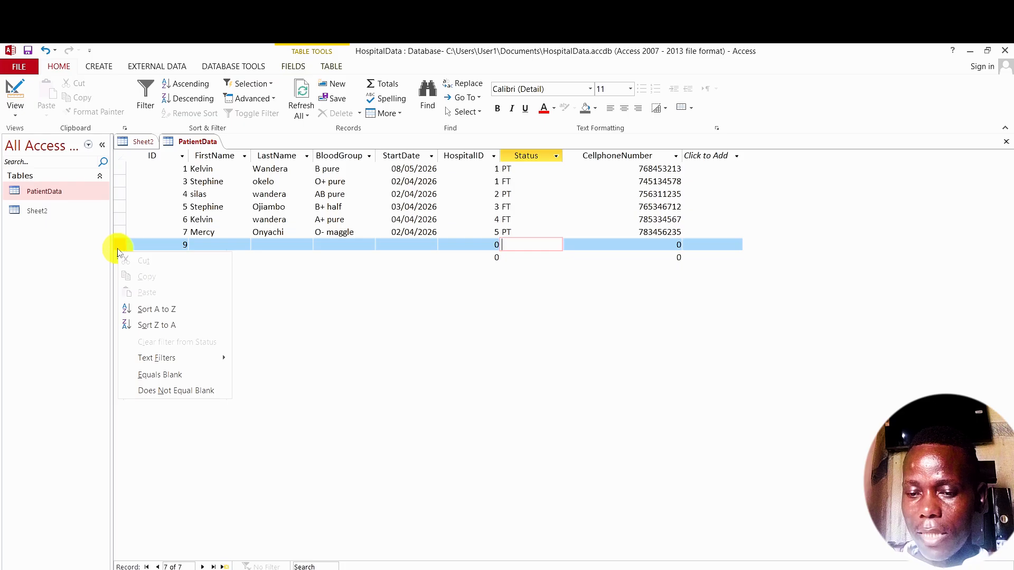
{"action": "left_click", "coordinate": [118, 246]}
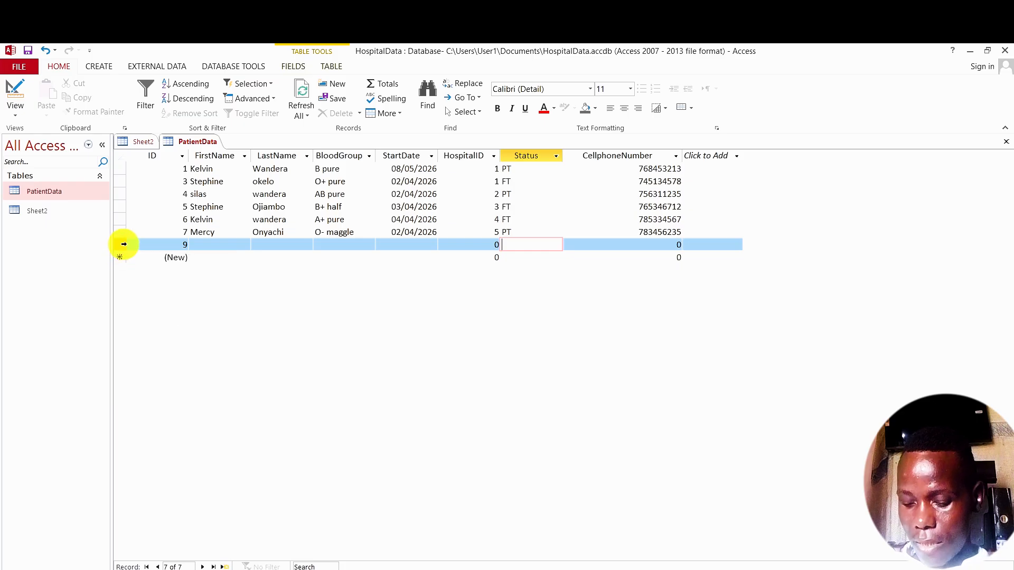
{"action": "right_click", "coordinate": [124, 244]}
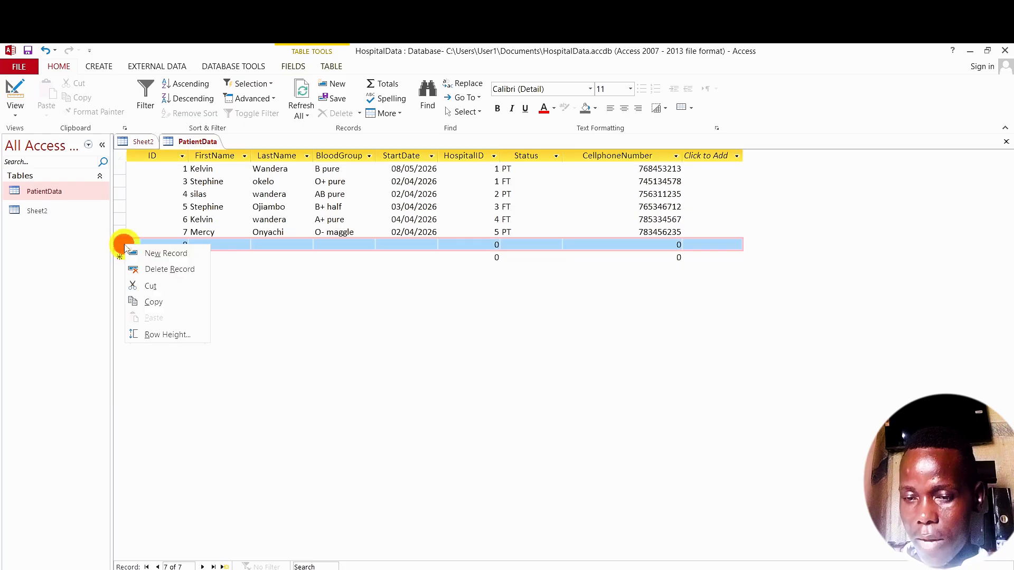
{"action": "left_click", "coordinate": [167, 269]}
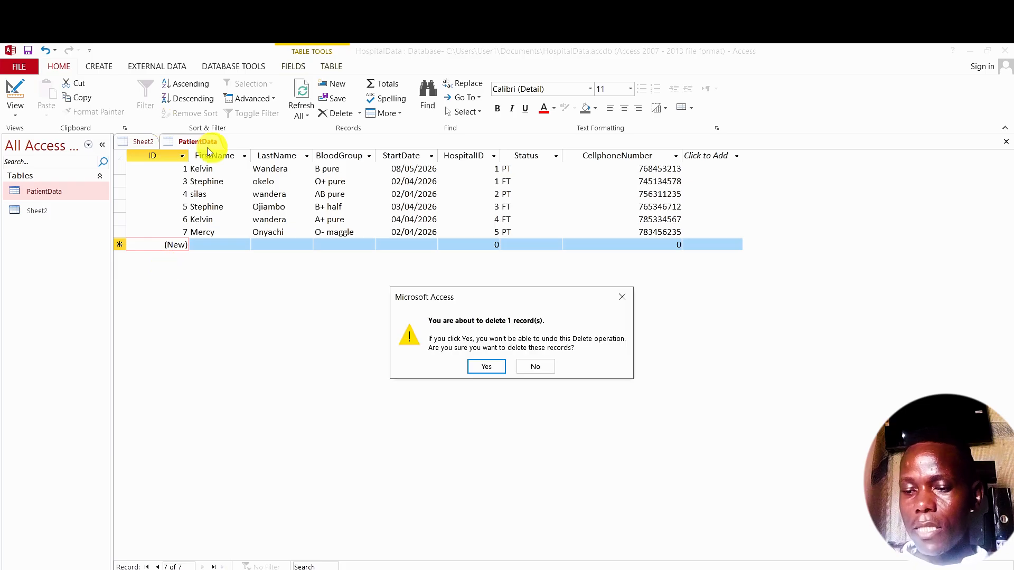
{"action": "left_click", "coordinate": [488, 365]}
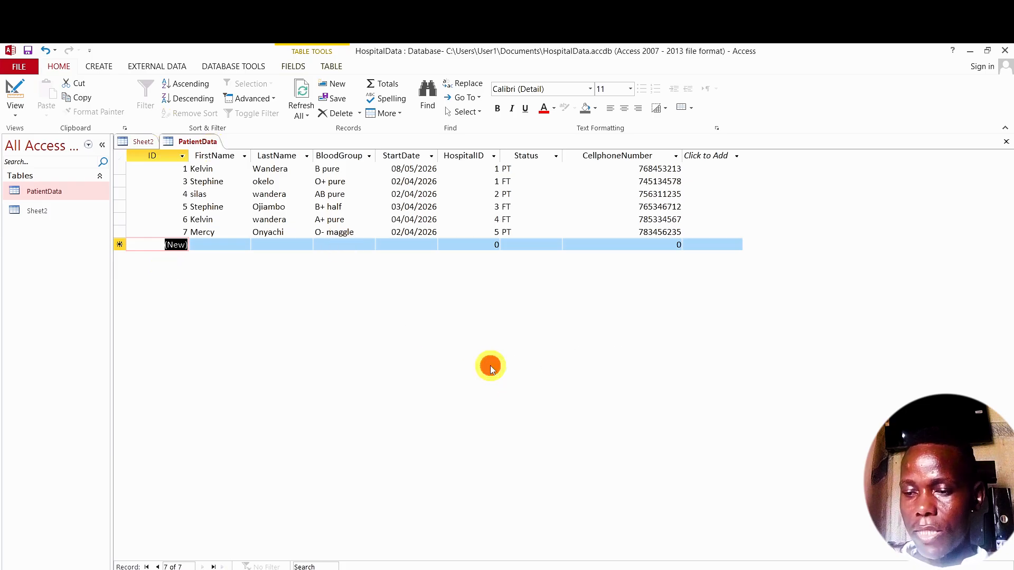
- Return PatientData to Design View and select the CellphoneNumber field
{"action": "right_click", "coordinate": [198, 143]}
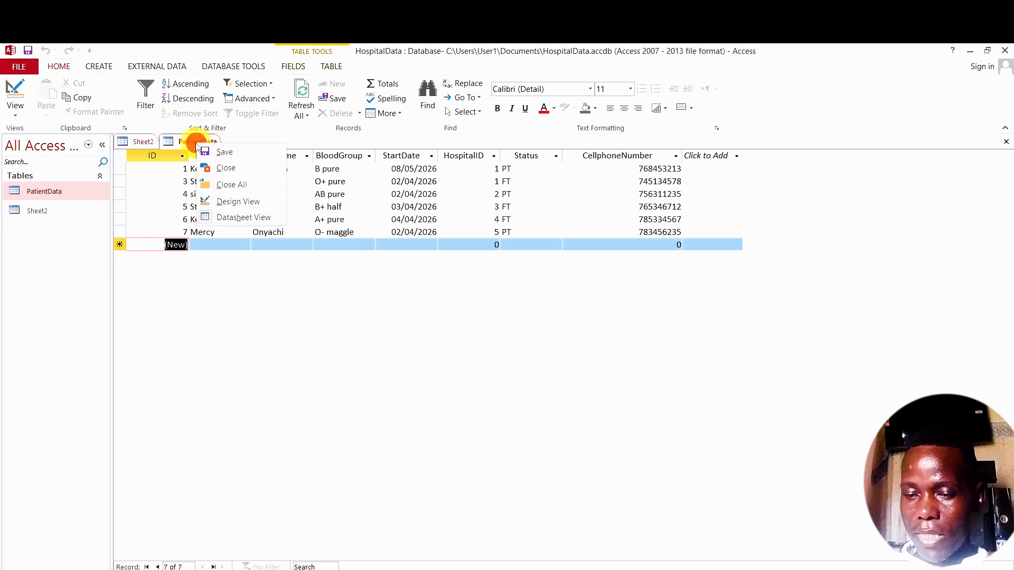
{"action": "left_click", "coordinate": [257, 204]}
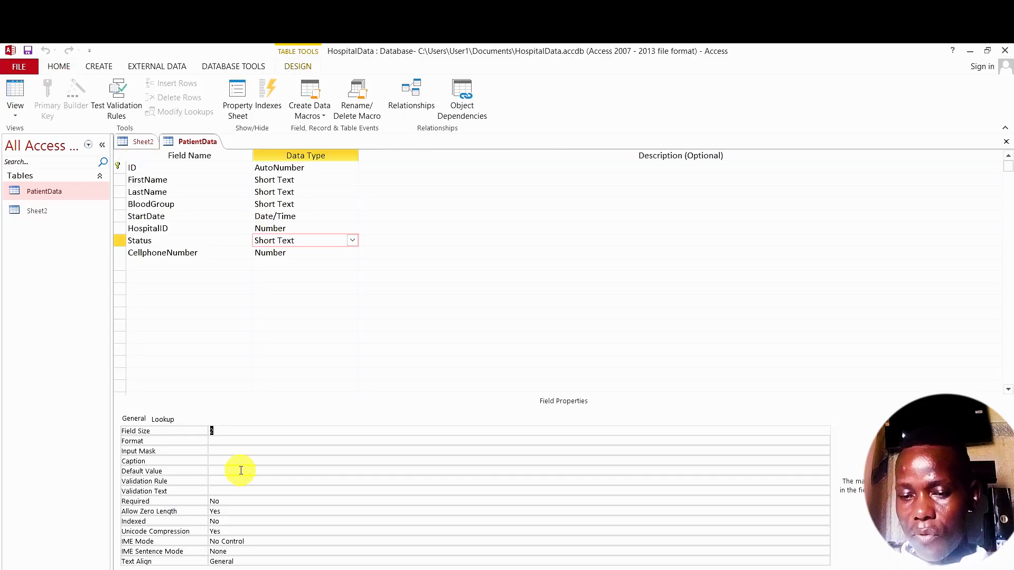
{"action": "left_click", "coordinate": [312, 247]}
{"action": "left_click", "coordinate": [312, 252]}
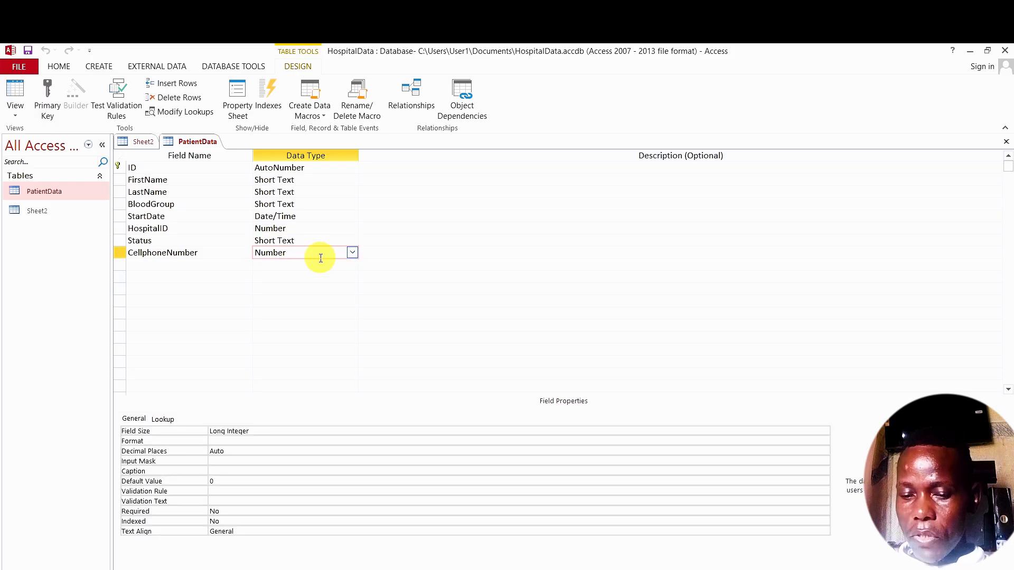
- Try an input mask on CellphoneNumber, dismiss the unsupported-type warning, and make Status Long Text
{"action": "left_click", "coordinate": [226, 462]}
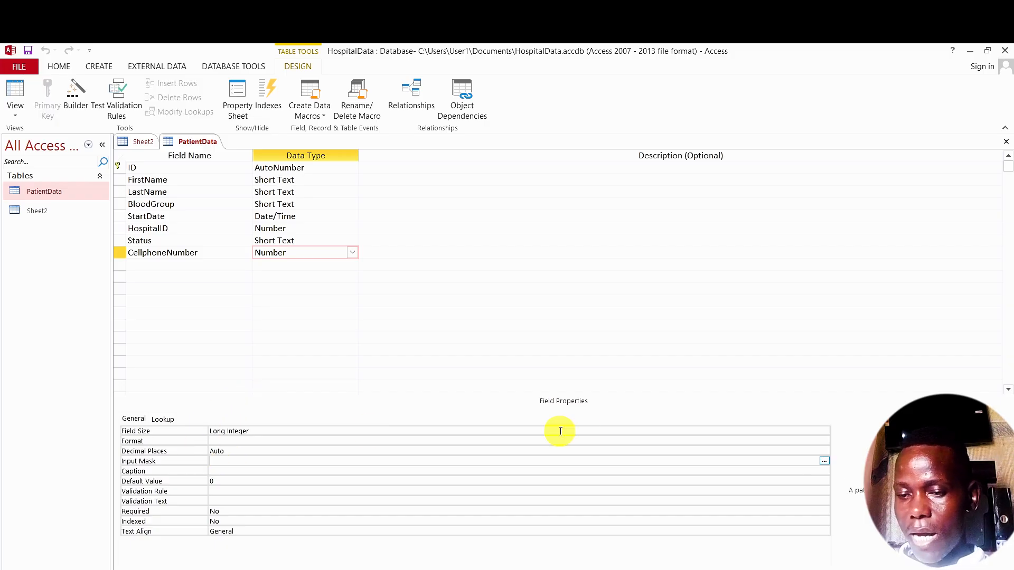
{"action": "left_click", "coordinate": [824, 461]}
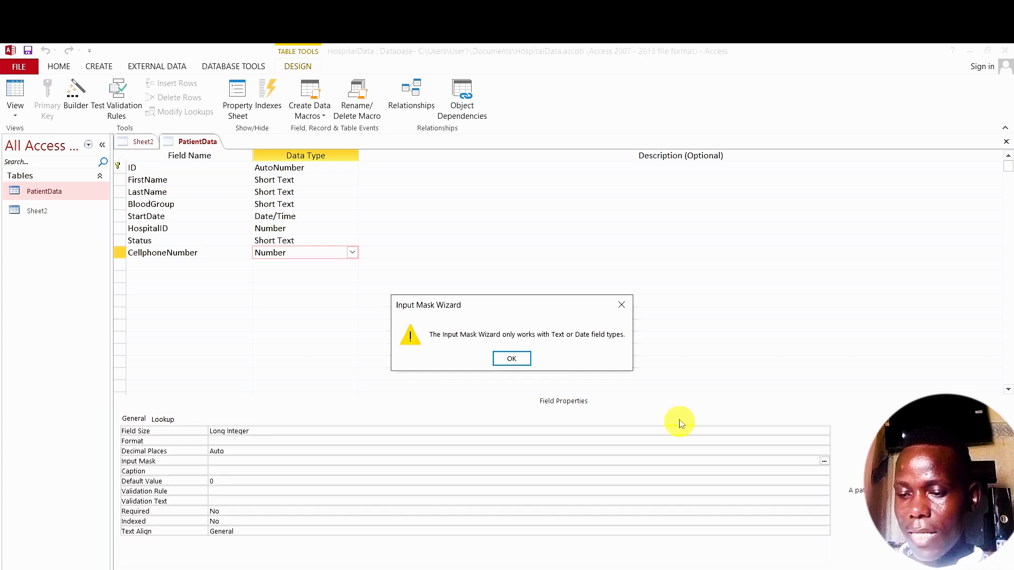
{"action": "left_click", "coordinate": [621, 305]}
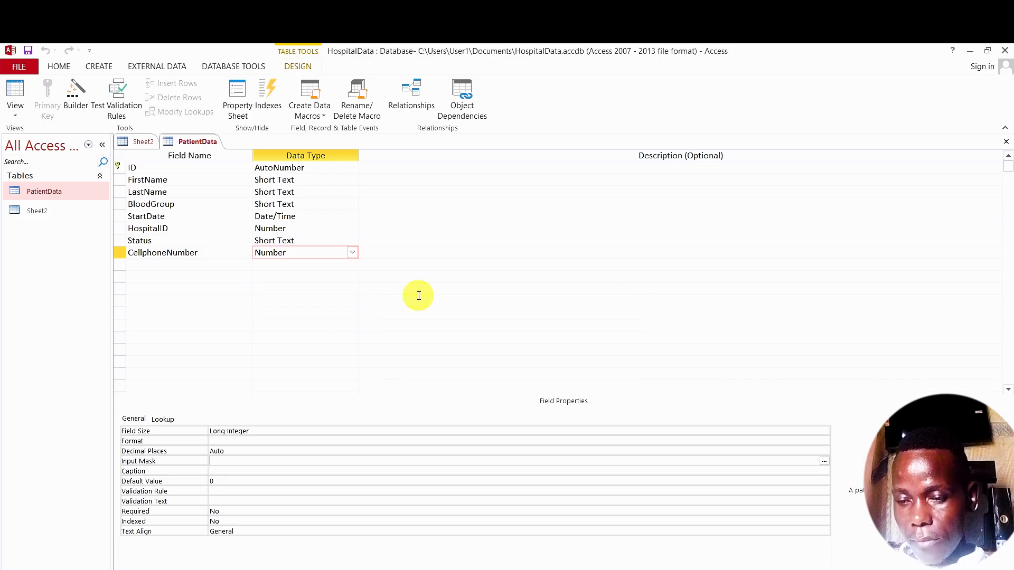
{"action": "double_click", "coordinate": [331, 242]}
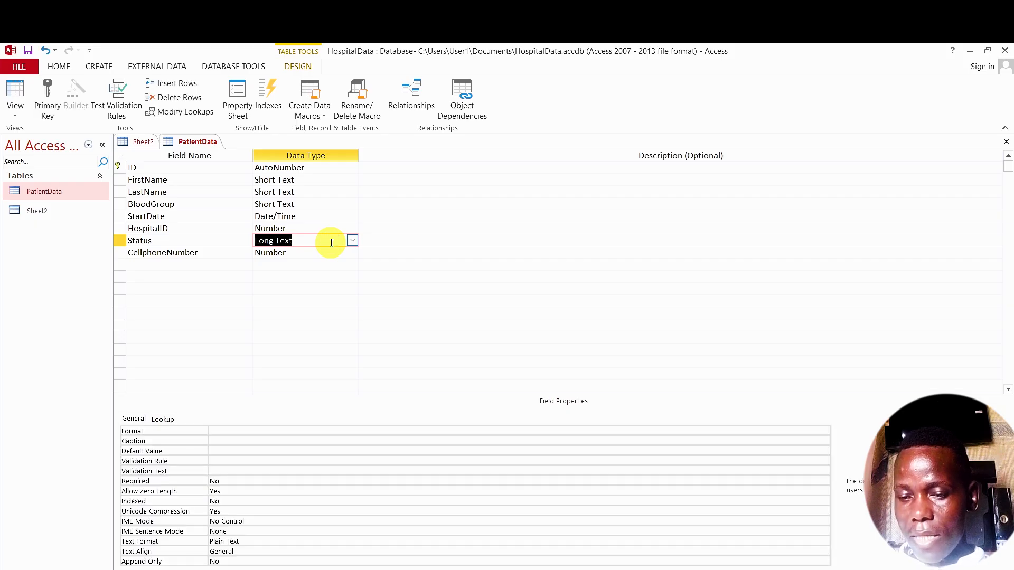
- Erase the 00/00/0000;0;_ input mask from the StartDate field
{"action": "left_click", "coordinate": [310, 217]}
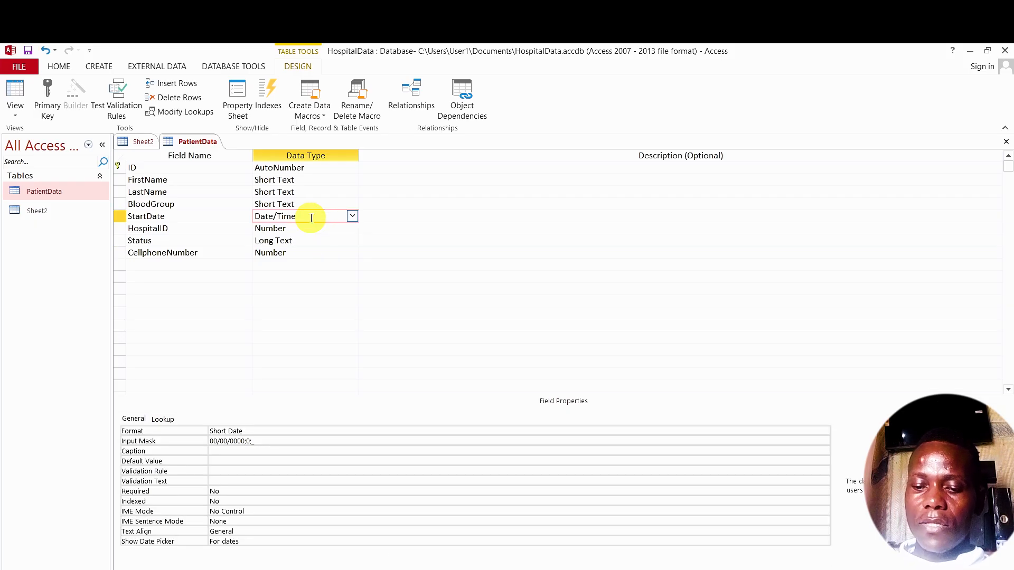
{"action": "left_click", "coordinate": [268, 441]}
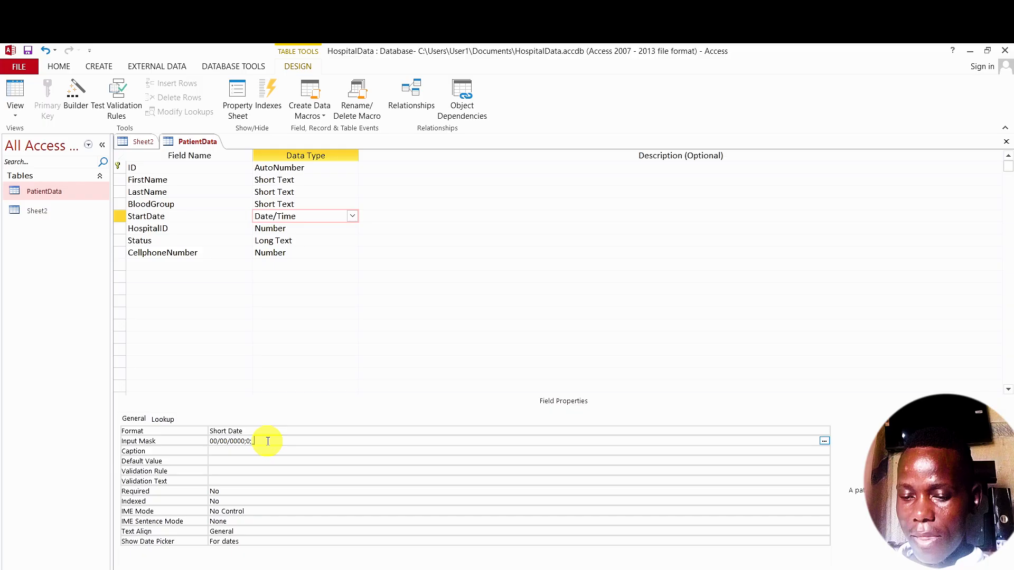
{"action": "key", "text": "BackSpace"}
{"action": "key", "text": "BackSpace"}
{"action": "key", "text": "BackSpace"}
{"action": "key", "text": "BackSpace"}
{"action": "key", "text": "BackSpace"}
{"action": "key", "text": "BackSpace"}
{"action": "key", "text": "BackSpace"}
{"action": "key", "text": "BackSpace"}
{"action": "key", "text": "BackSpace"}
{"action": "key", "text": "BackSpace"}
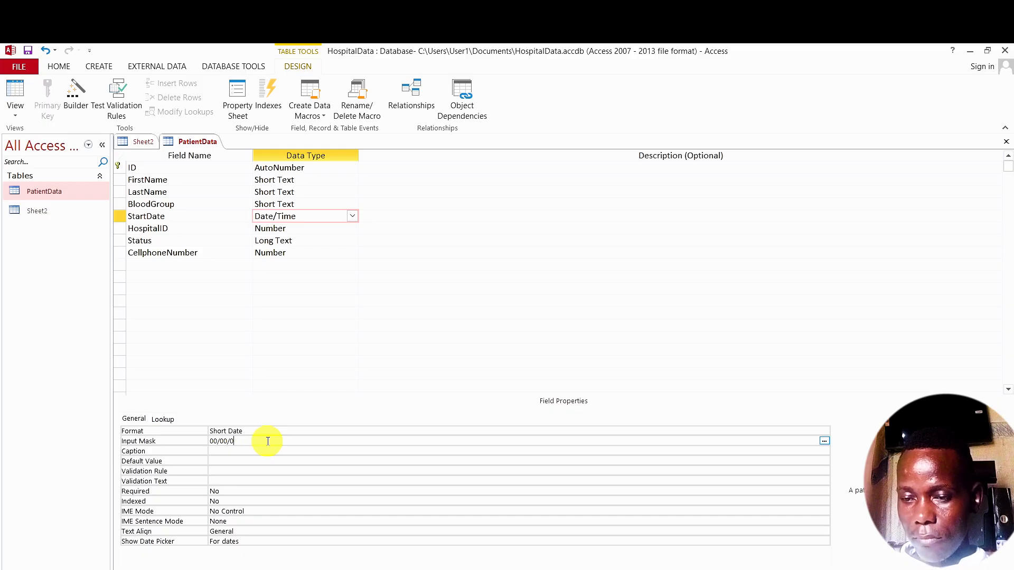
{"action": "key", "text": "BackSpace"}
{"action": "key", "text": "BackSpace"}
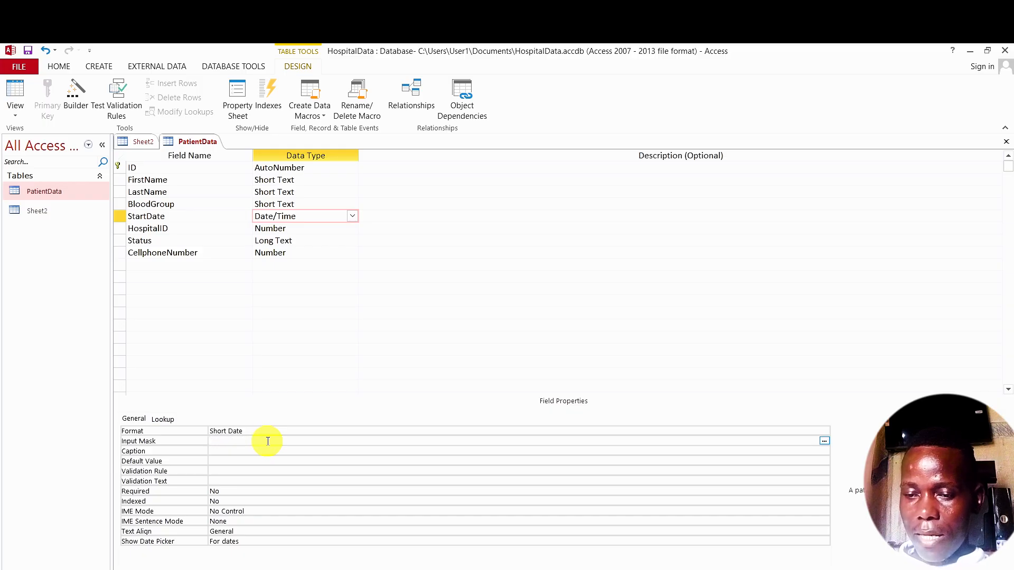
- Save the PatientData design and switch to Datasheet View
{"action": "right_click", "coordinate": [196, 145]}
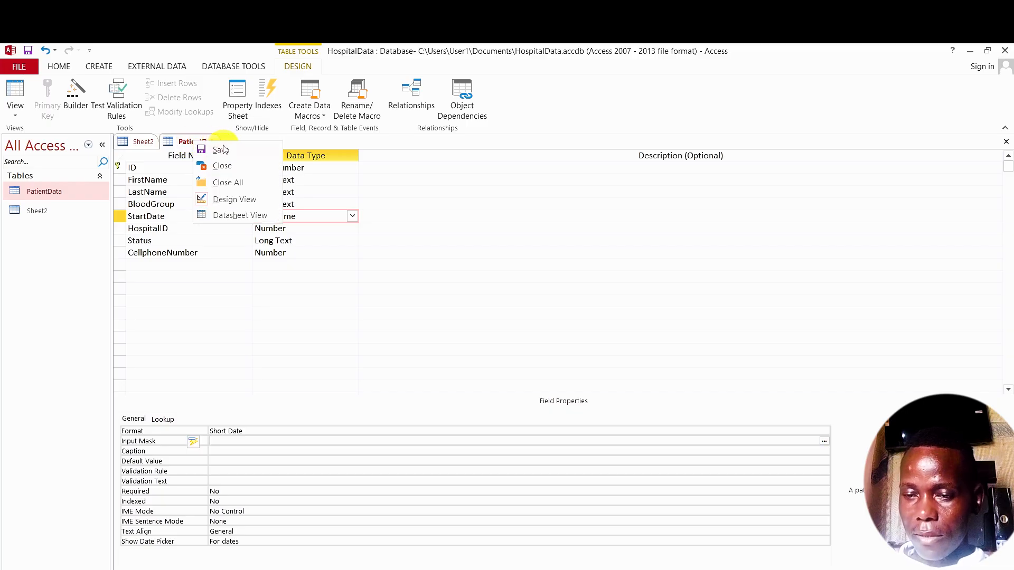
{"action": "left_click", "coordinate": [224, 150]}
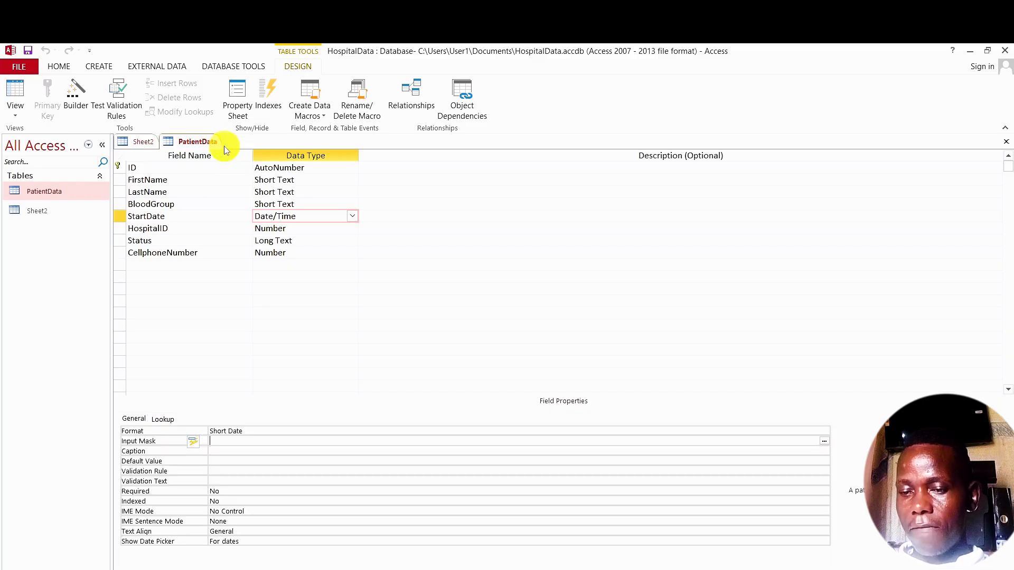
{"action": "right_click", "coordinate": [187, 142]}
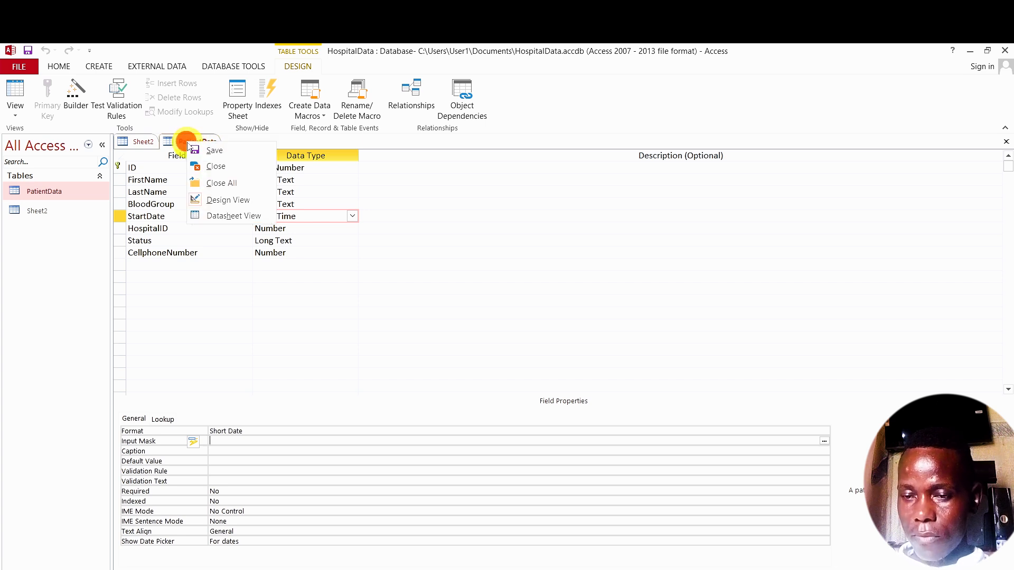
{"action": "left_click", "coordinate": [238, 215]}
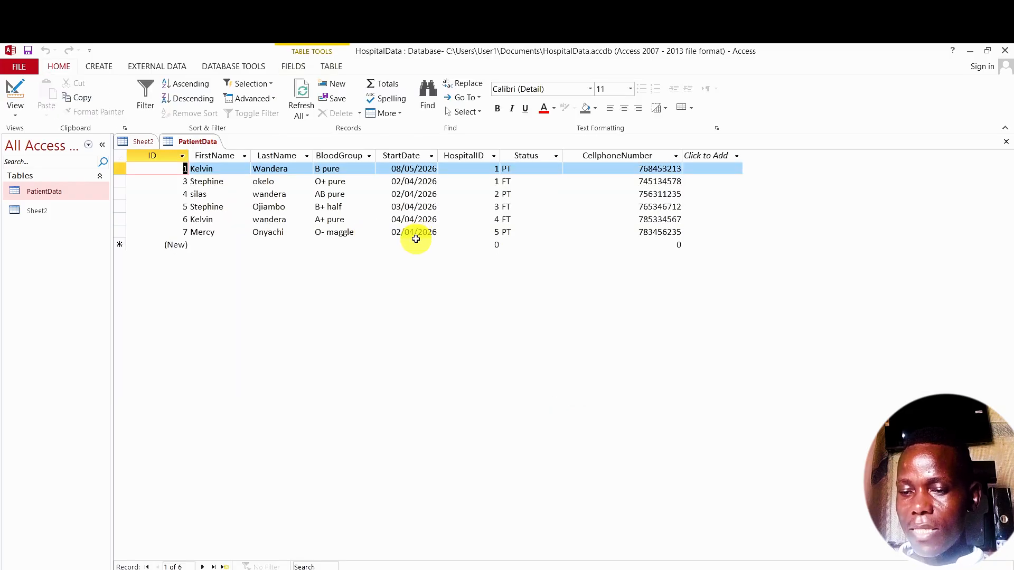
- Open the new row's StartDate calendar, close it without a date, and return to Design View
{"action": "left_click", "coordinate": [415, 244]}
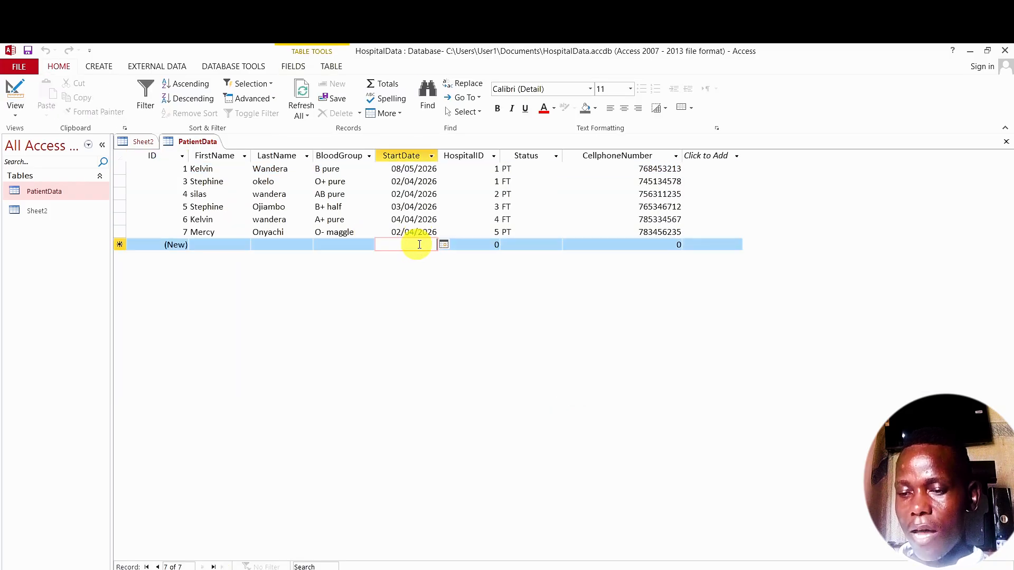
{"action": "left_click", "coordinate": [444, 246]}
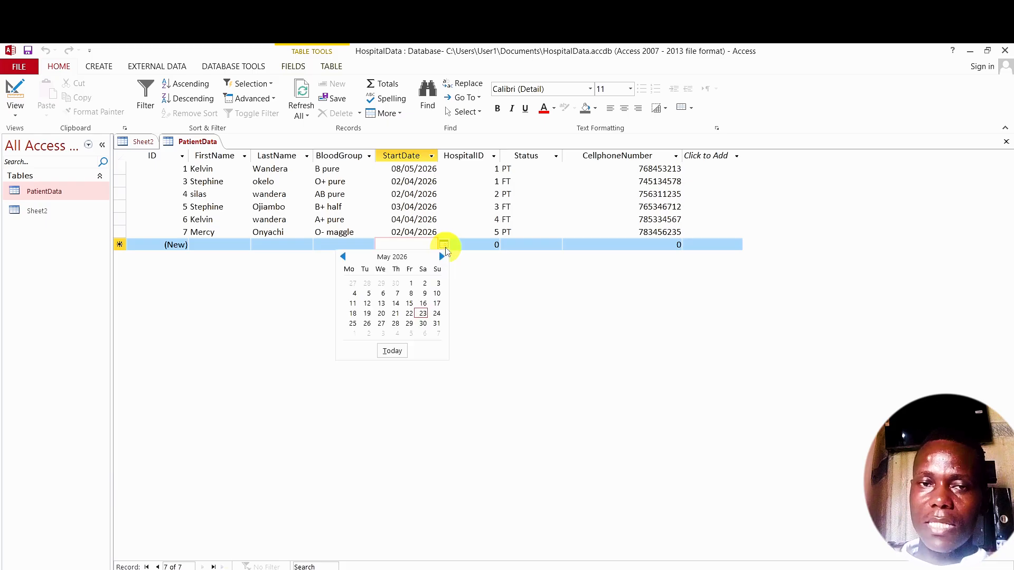
{"action": "left_click", "coordinate": [291, 280]}
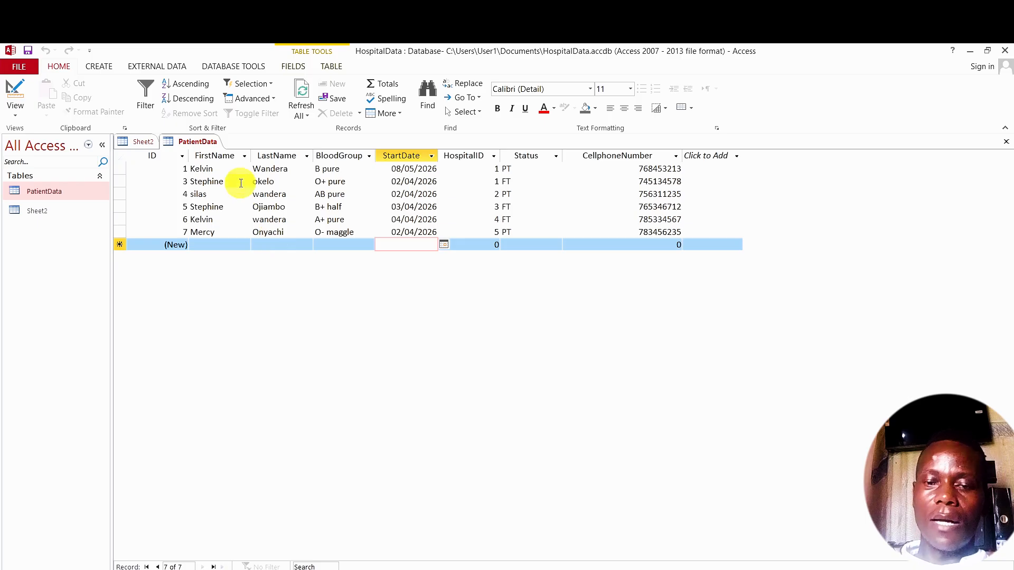
{"action": "right_click", "coordinate": [201, 141]}
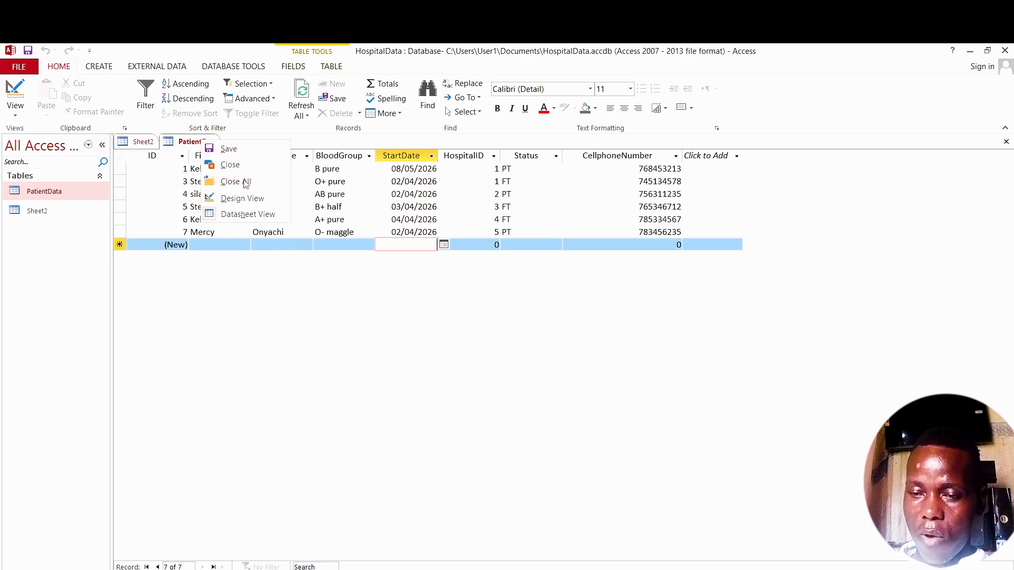
{"action": "left_click", "coordinate": [244, 200]}
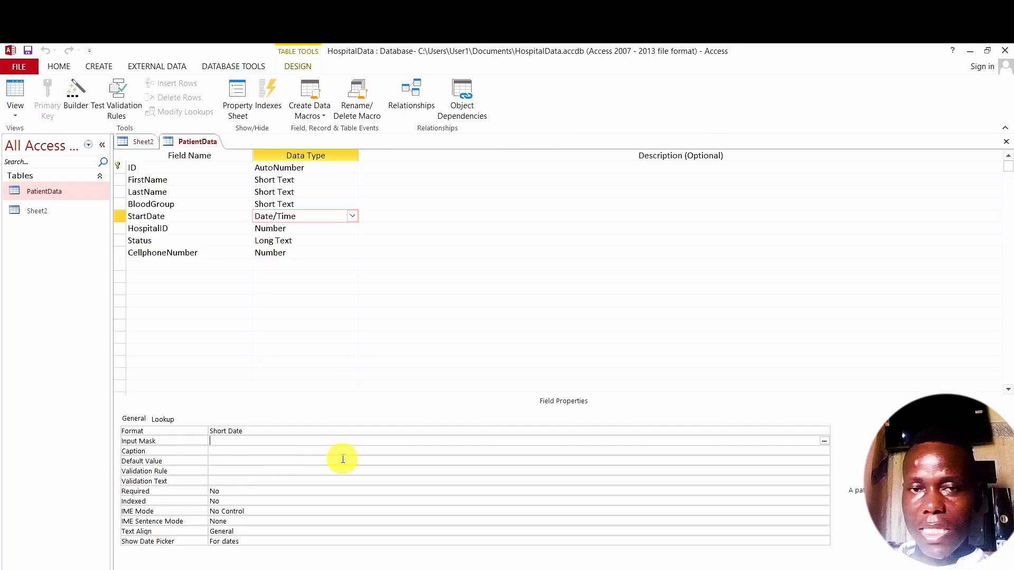
- Select StartDate's Input Mask property, then close the PatientData design tab
{"action": "left_click", "coordinate": [292, 443]}
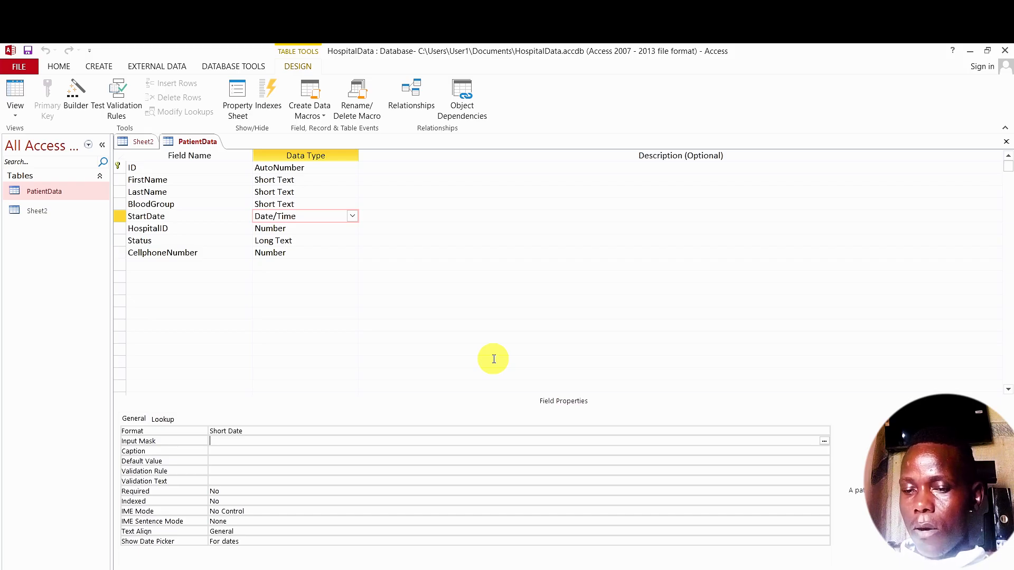
{"action": "left_click", "coordinate": [1007, 142]}
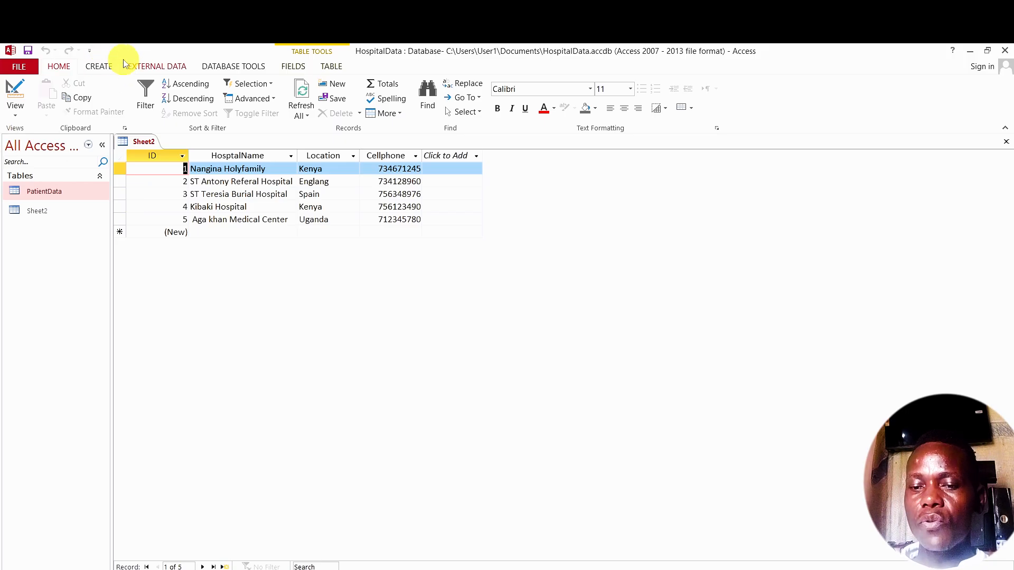
- Create two blank forms, Form1 and Form2, then reopen the PatientData datasheet
{"action": "left_click", "coordinate": [106, 65]}
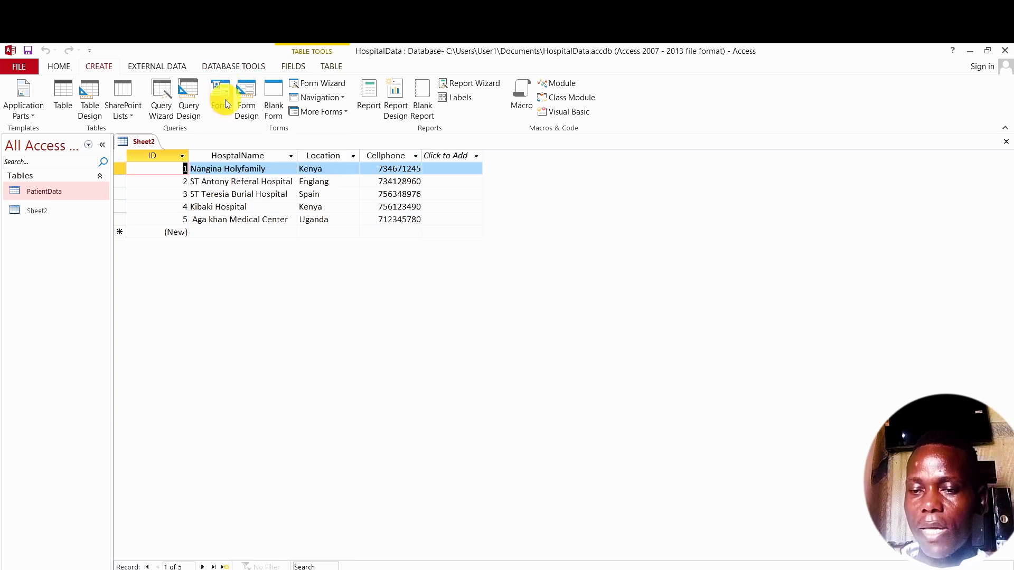
{"action": "left_click", "coordinate": [253, 96]}
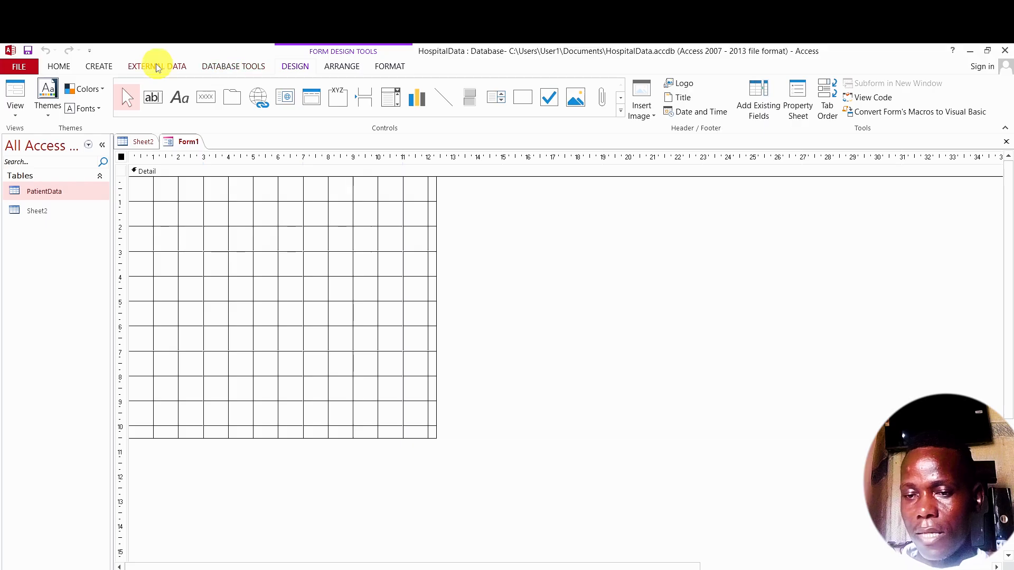
{"action": "left_click", "coordinate": [94, 65]}
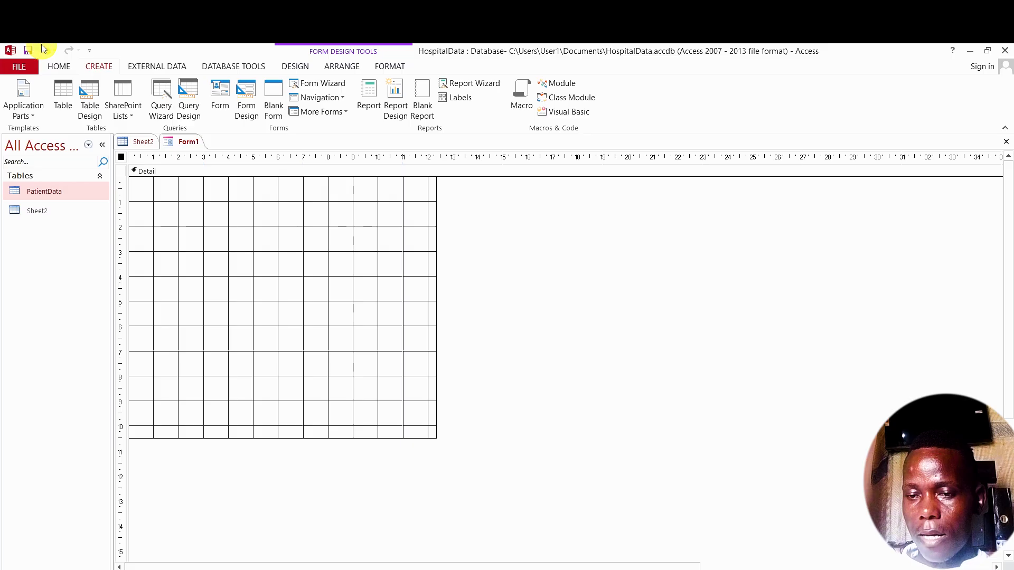
{"action": "left_click", "coordinate": [225, 103]}
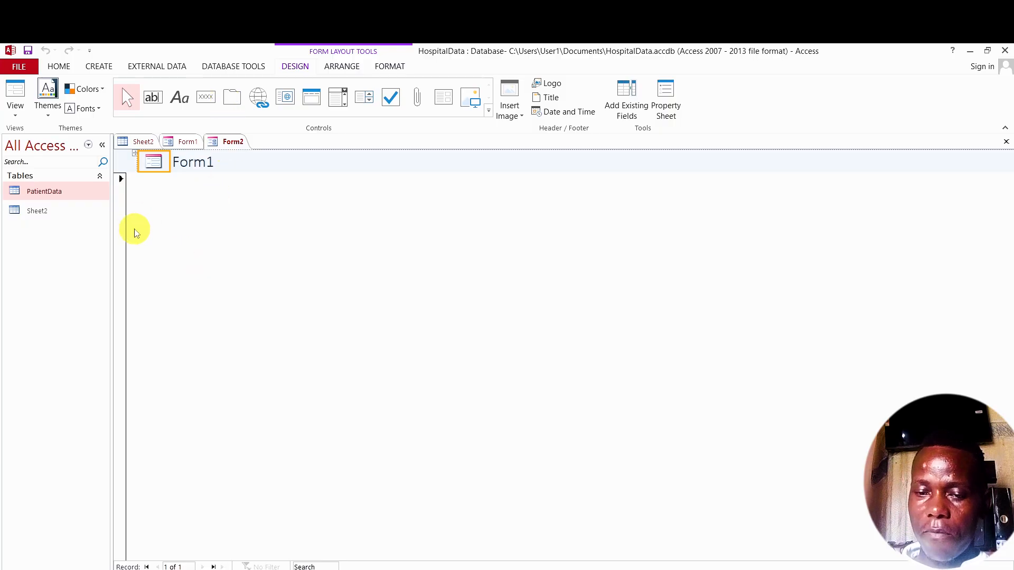
{"action": "left_click", "coordinate": [55, 186]}
{"action": "double_click", "coordinate": [55, 185]}
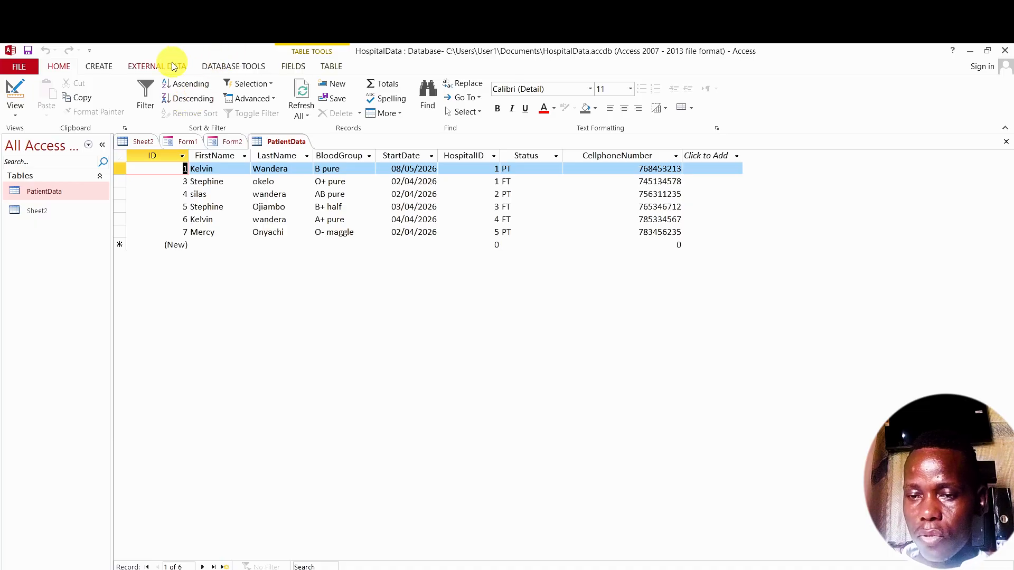
- Create a third blank form design, Form3, and open the PatientData table
{"action": "left_click", "coordinate": [103, 65]}
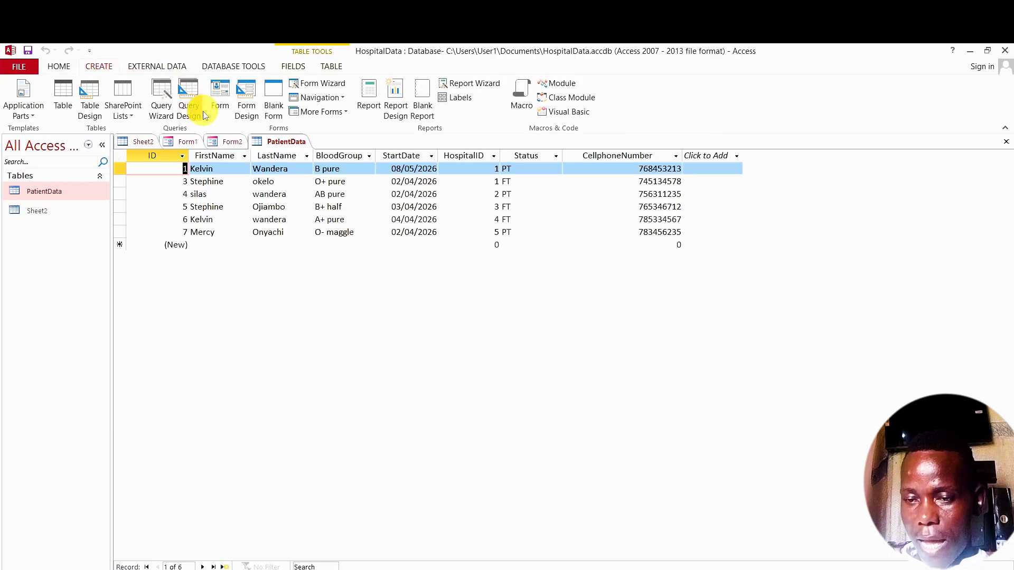
{"action": "left_click", "coordinate": [240, 114]}
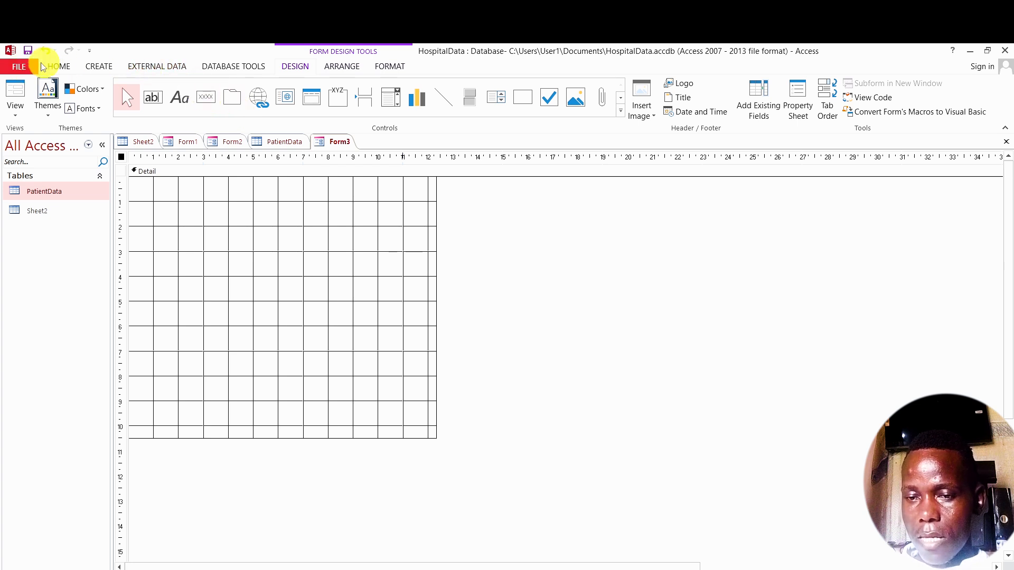
{"action": "left_click", "coordinate": [98, 66]}
{"action": "double_click", "coordinate": [64, 190]}
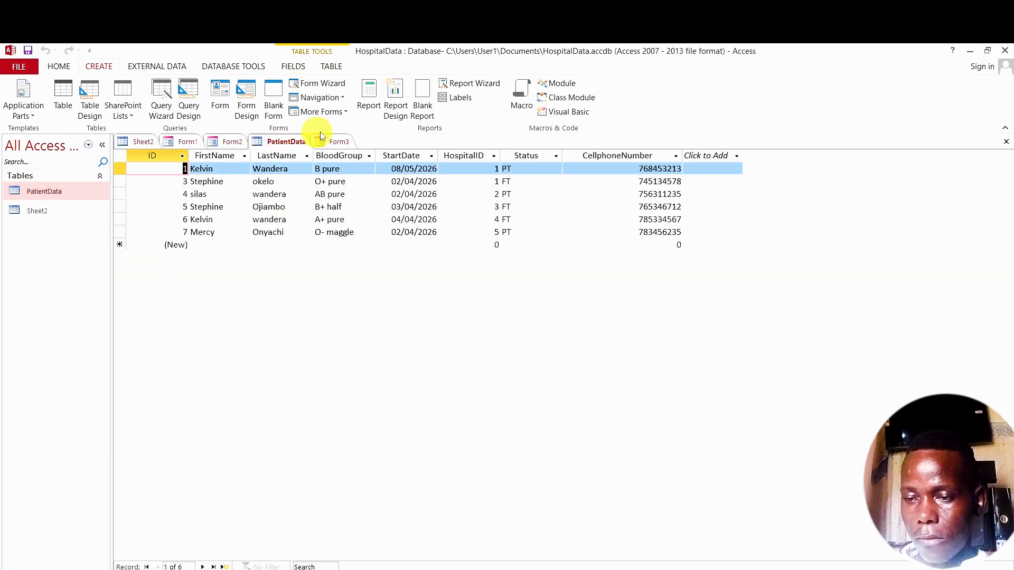
- Try Close All from Form3's tab, cancel the save prompt, and reopen PatientData
{"action": "right_click", "coordinate": [341, 143]}
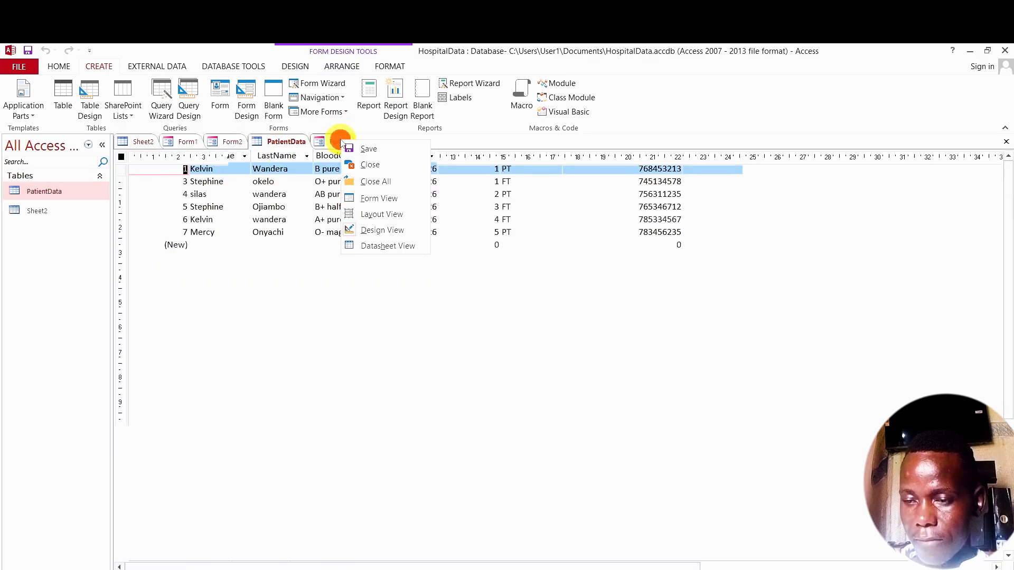
{"action": "left_click", "coordinate": [391, 184]}
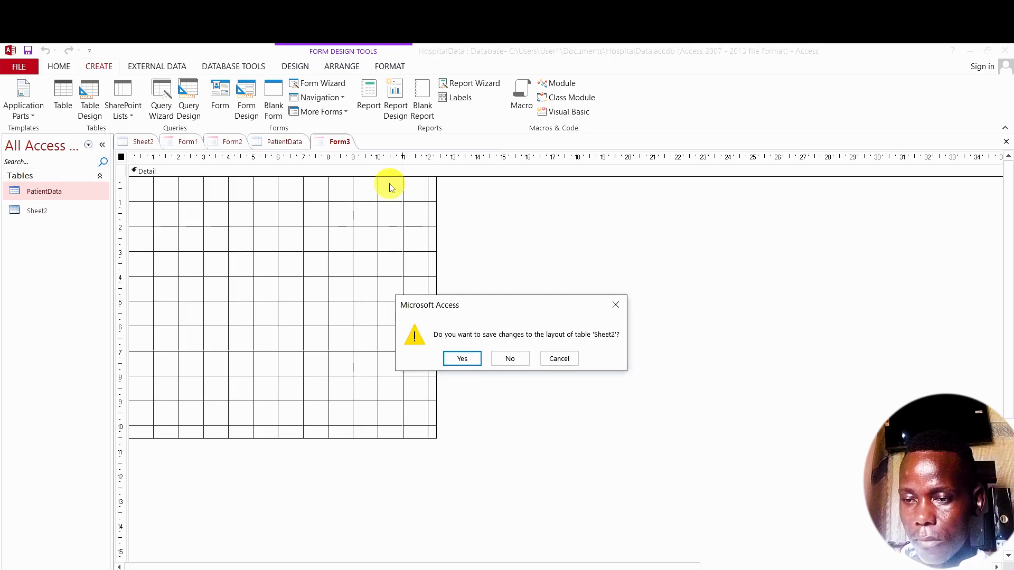
{"action": "left_click", "coordinate": [624, 302]}
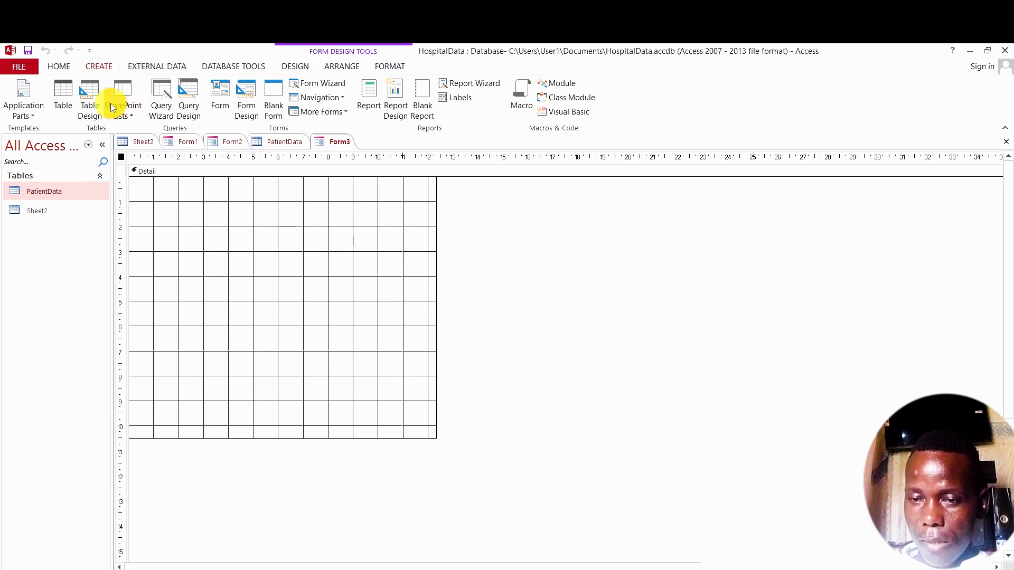
{"action": "double_click", "coordinate": [45, 190]}
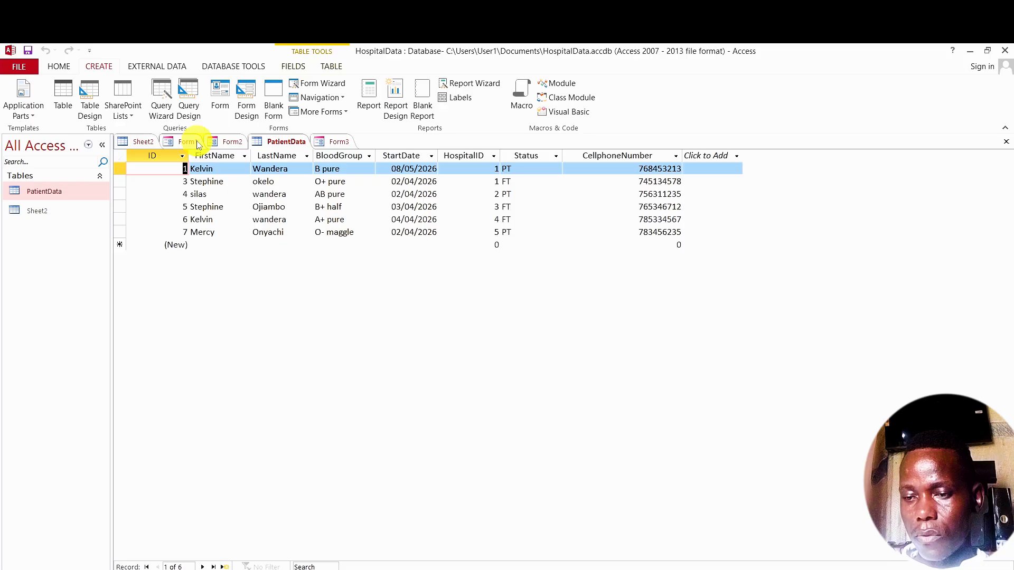
- Build a PatientData form from the table, jump to record 6, and switch to Form view
{"action": "left_click", "coordinate": [221, 104]}
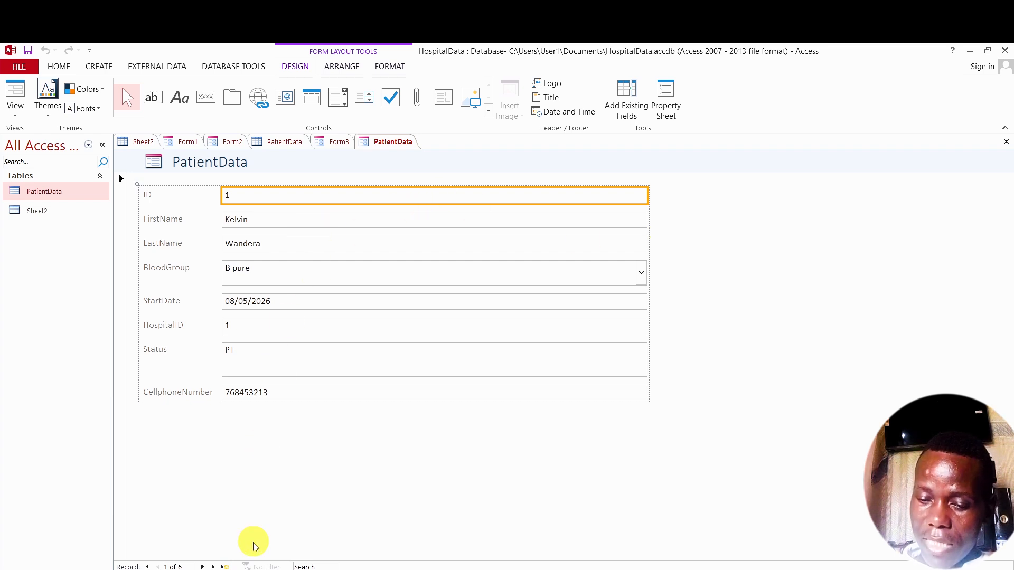
{"action": "left_click", "coordinate": [217, 566]}
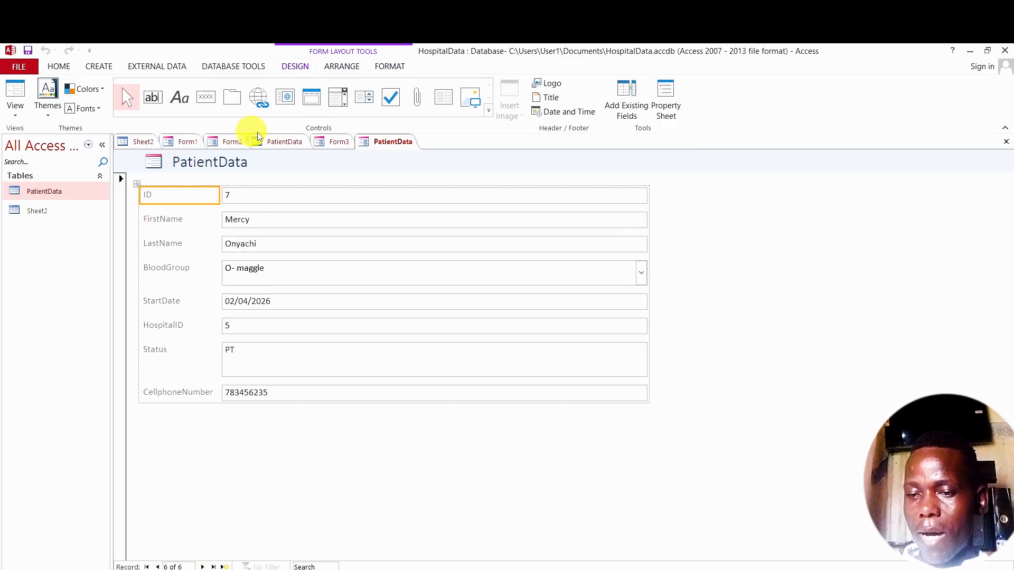
{"action": "right_click", "coordinate": [380, 144]}
{"action": "left_click", "coordinate": [427, 204]}
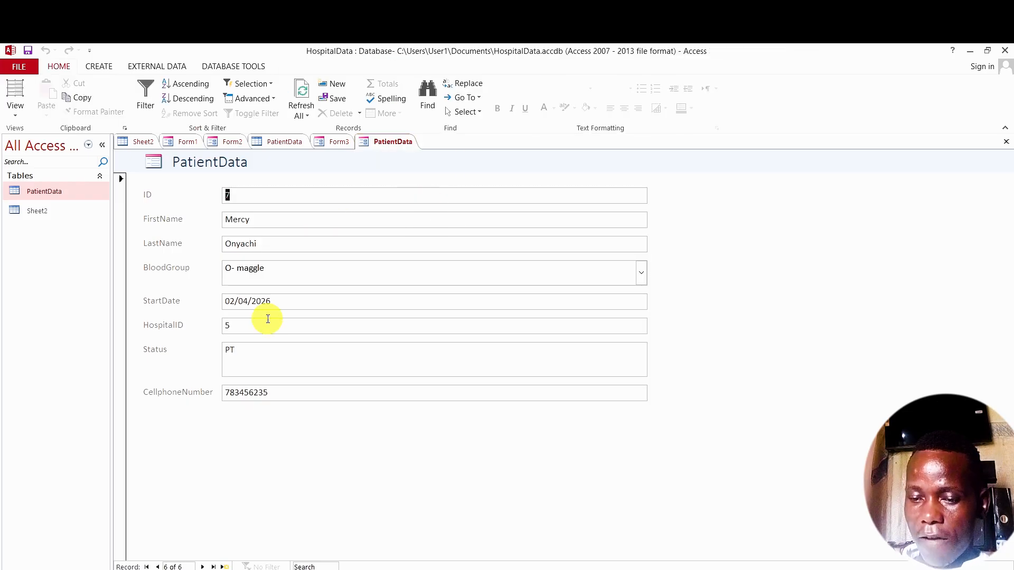
- Start a new patient record (ID 10) and begin entering the first name
{"action": "left_click", "coordinate": [248, 323]}
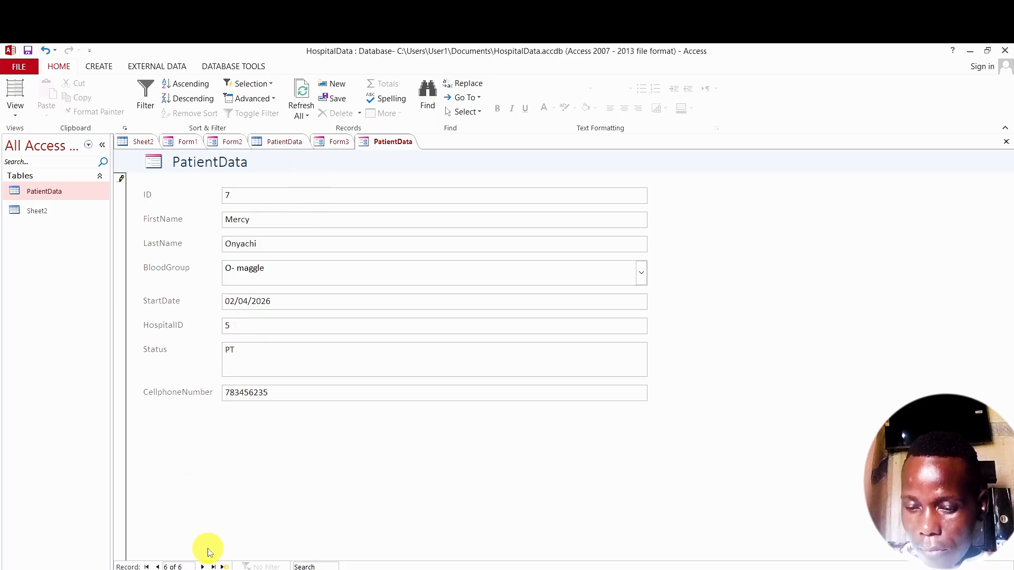
{"action": "left_click", "coordinate": [221, 566]}
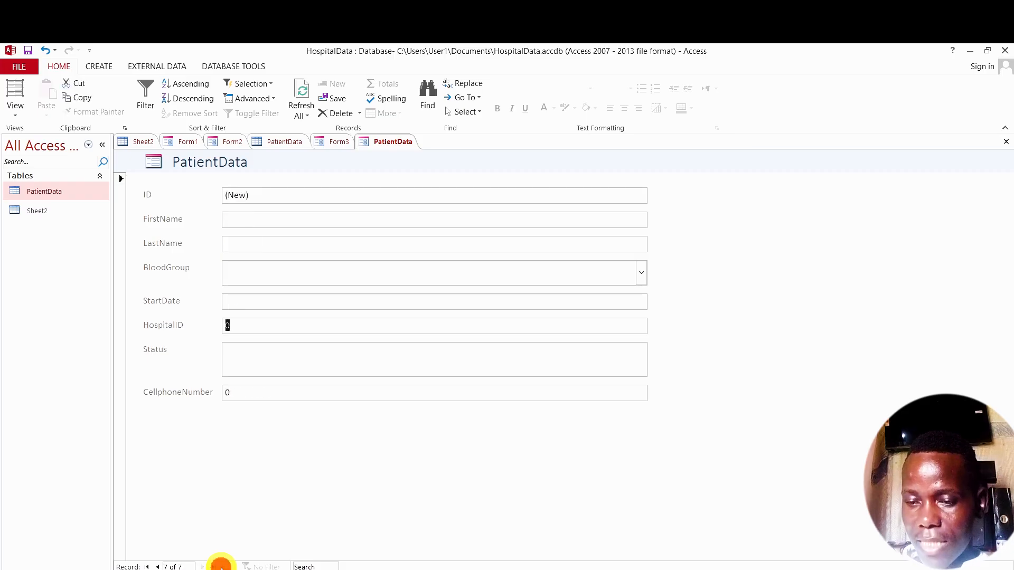
{"action": "left_click", "coordinate": [244, 222]}
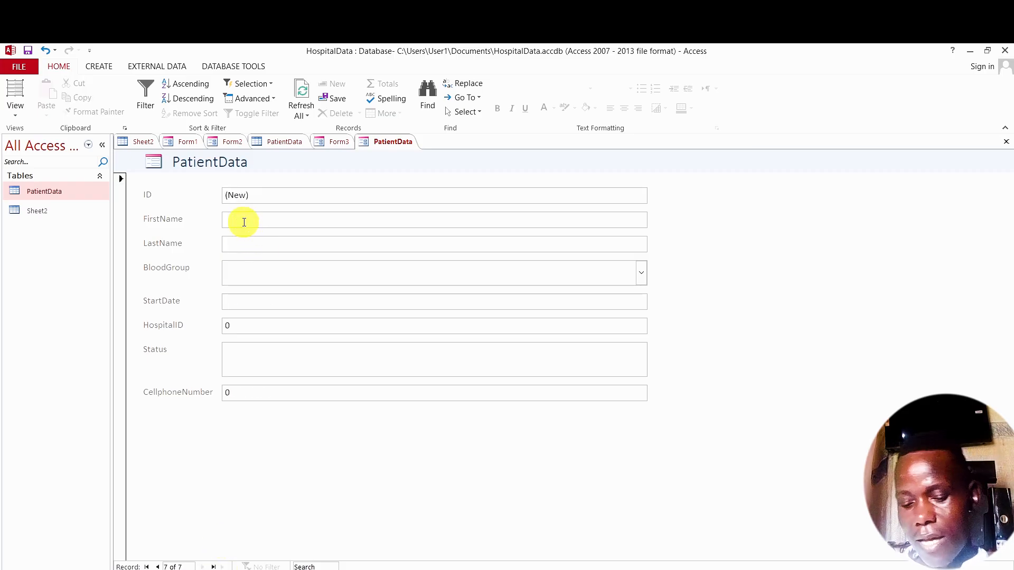
{"action": "type", "text": "Kelvin"}
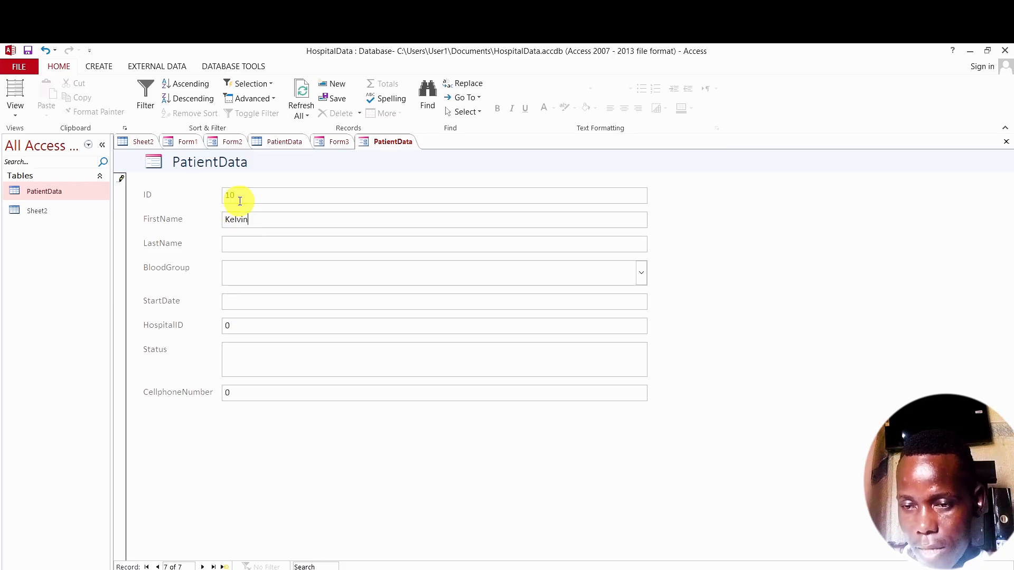
{"action": "left_click", "coordinate": [241, 199]}
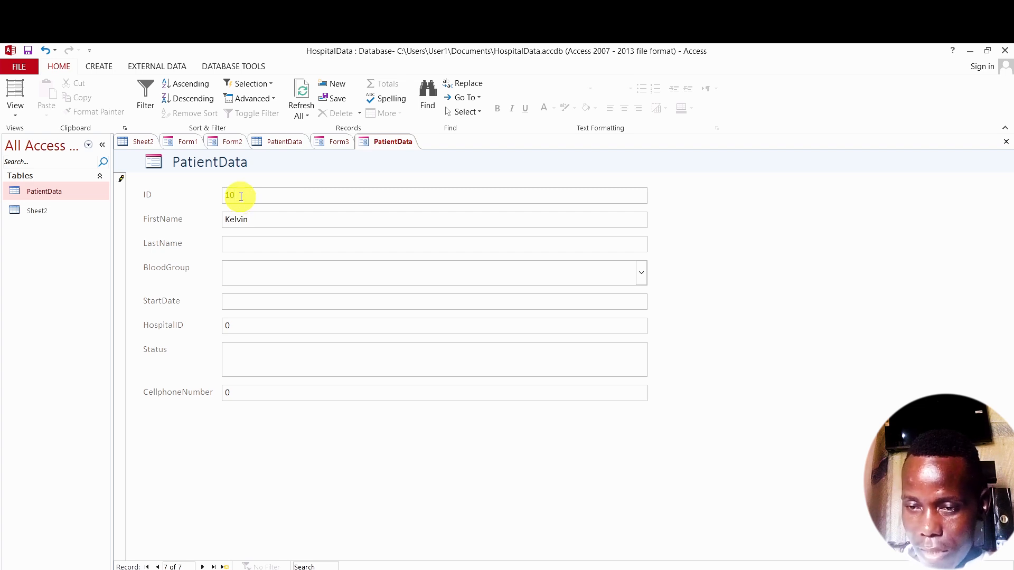
{"action": "double_click", "coordinate": [241, 196]}
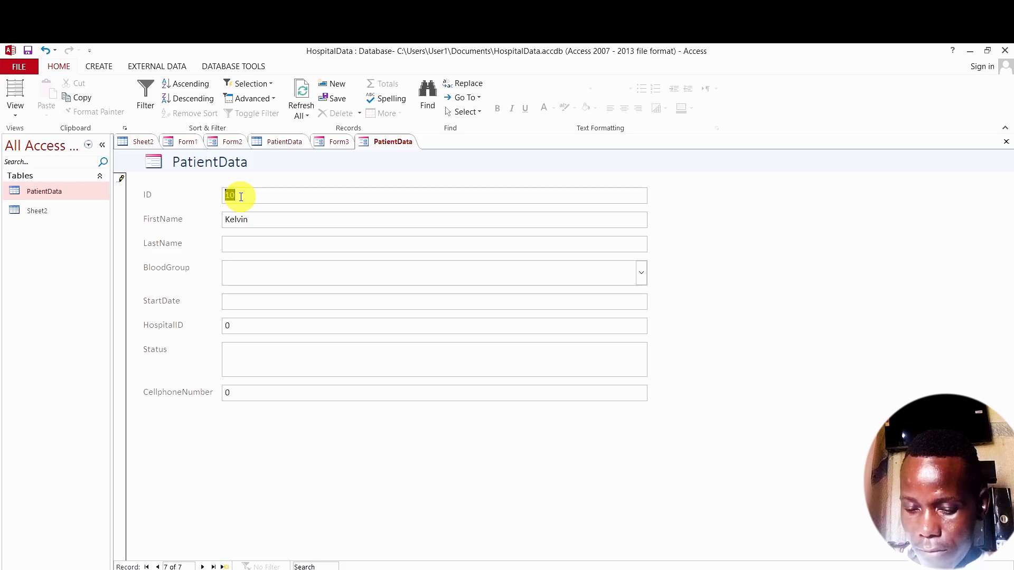
{"action": "left_click", "coordinate": [252, 243]}
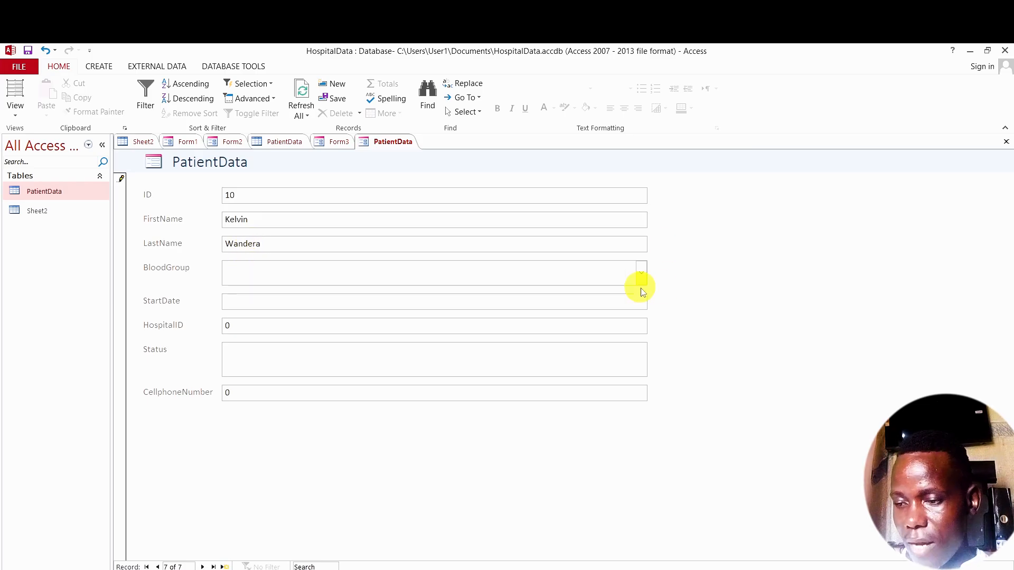
- Set BloodGroup AB Maggle, StartDate 06/05/2026 and HospitalID 2, then fill in Status and cellphone
{"action": "left_click", "coordinate": [642, 273]}
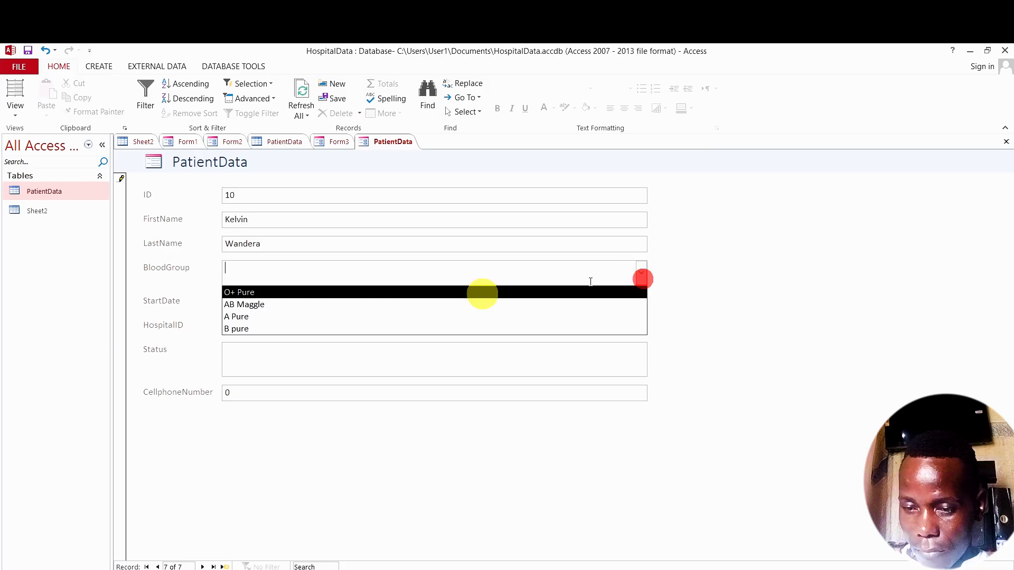
{"action": "left_click", "coordinate": [345, 311]}
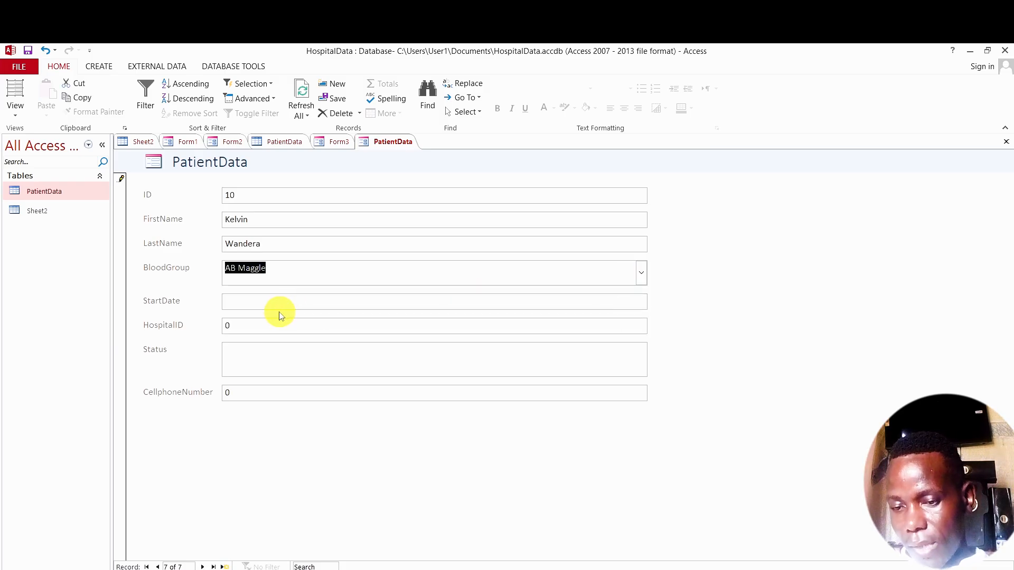
{"action": "left_click", "coordinate": [268, 300]}
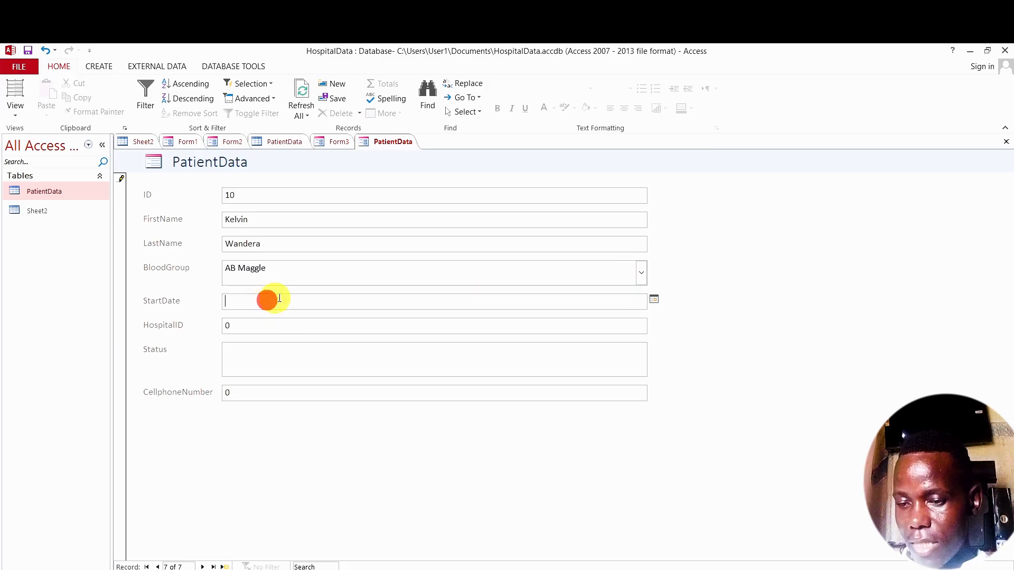
{"action": "left_click", "coordinate": [654, 301]}
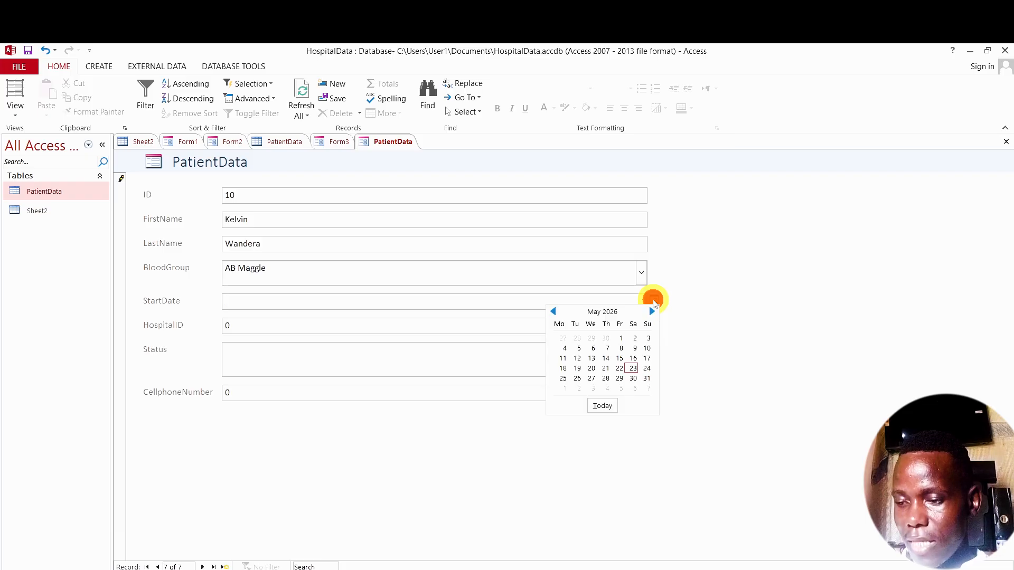
{"action": "left_click", "coordinate": [593, 347]}
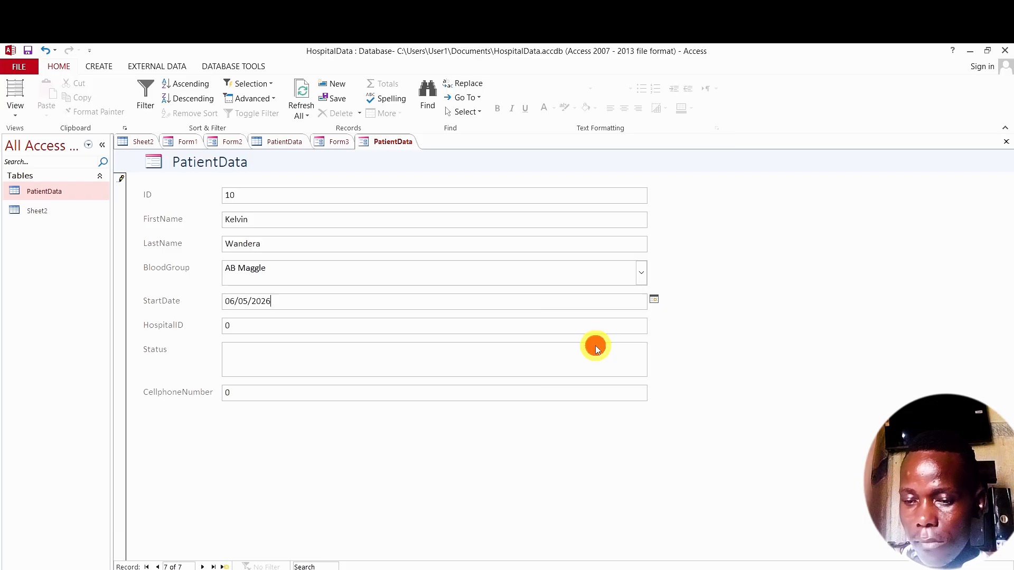
{"action": "left_click", "coordinate": [253, 323]}
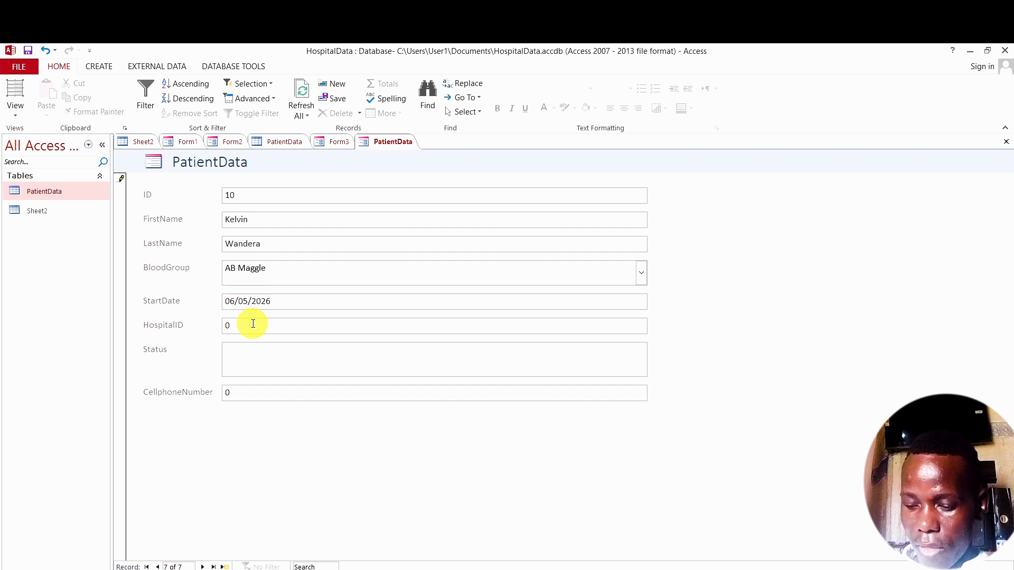
{"action": "type", "text": "2"}
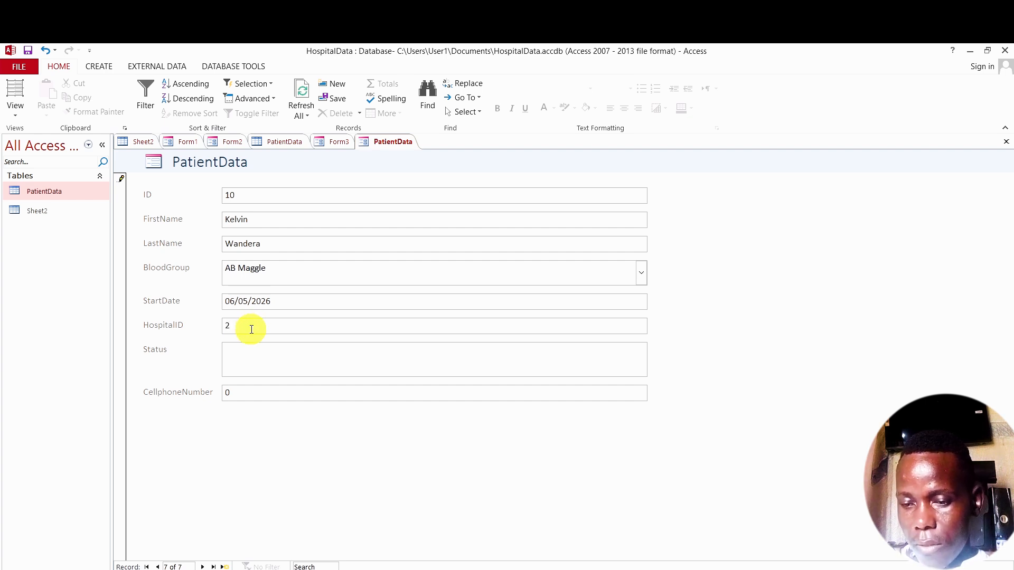
{"action": "left_click", "coordinate": [248, 368]}
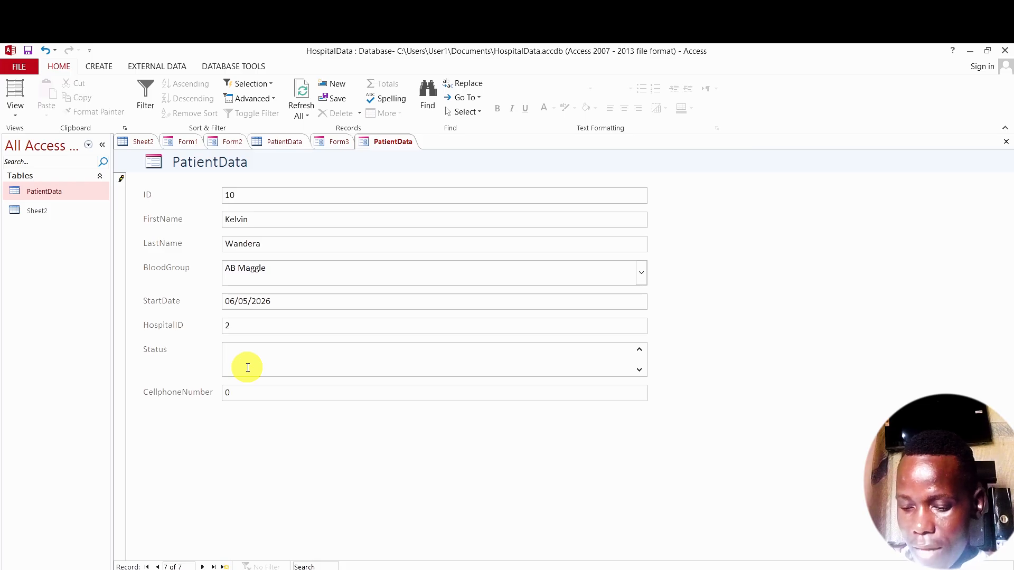
{"action": "left_click", "coordinate": [241, 397]}
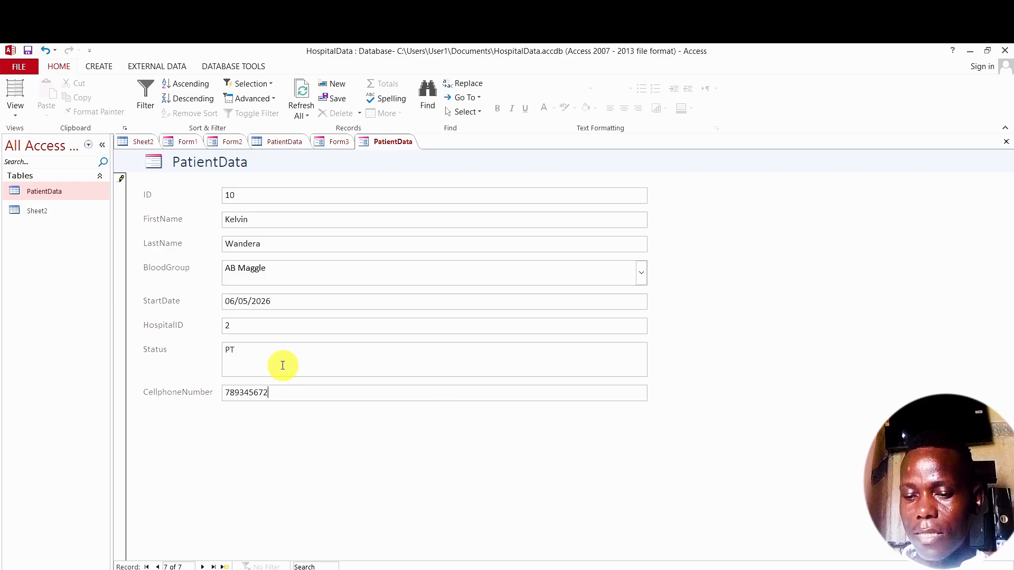
- Save the PatientData form from its tab menu with the Form Name 'form'
{"action": "right_click", "coordinate": [385, 144]}
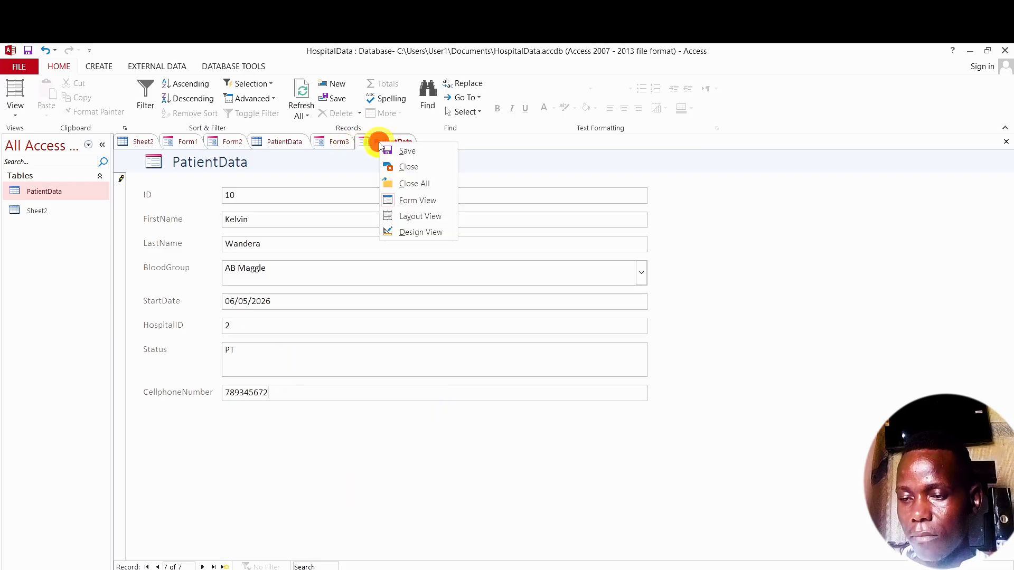
{"action": "left_click", "coordinate": [407, 151]}
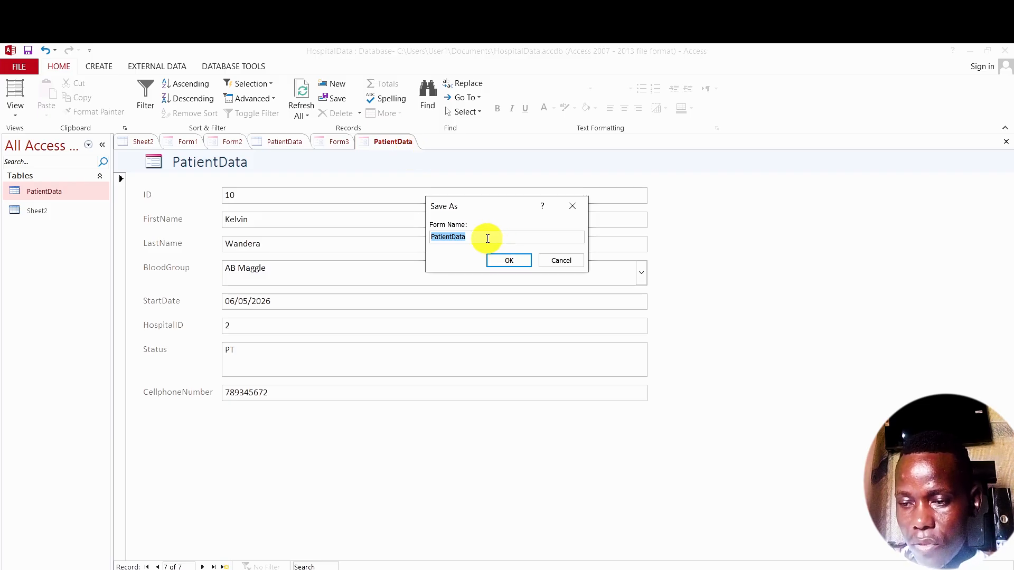
{"action": "type", "text": "form"}
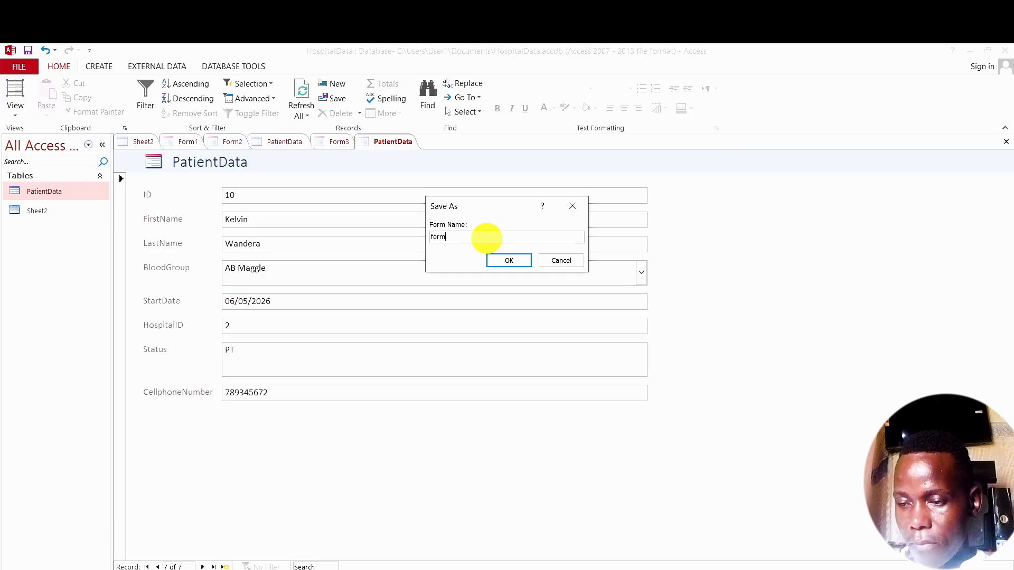
{"action": "left_click", "coordinate": [516, 264]}
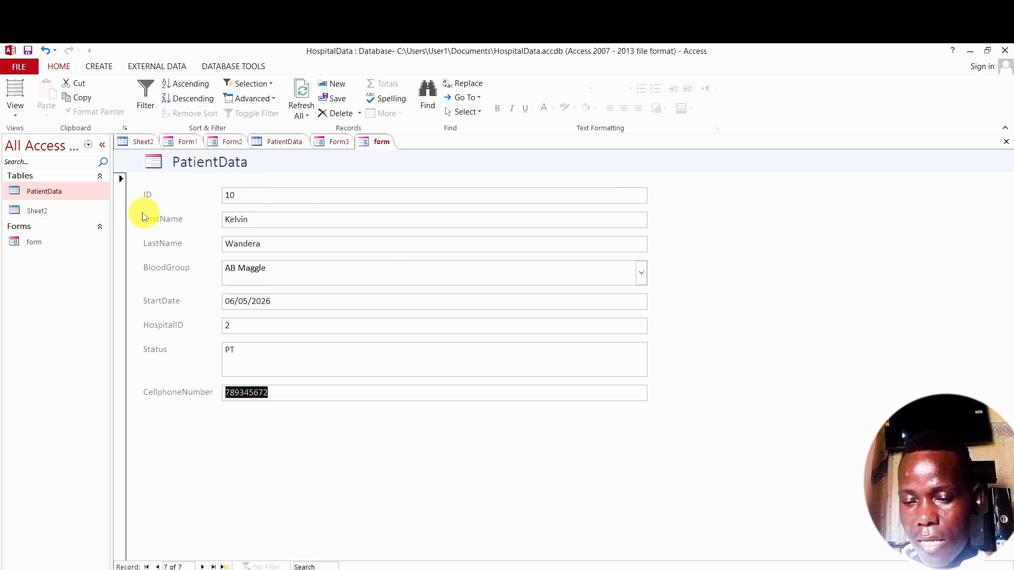
- Review the PatientData table, then reopen the saved 'form' and bring up its view options
{"action": "left_click", "coordinate": [67, 196]}
{"action": "double_click", "coordinate": [67, 195]}
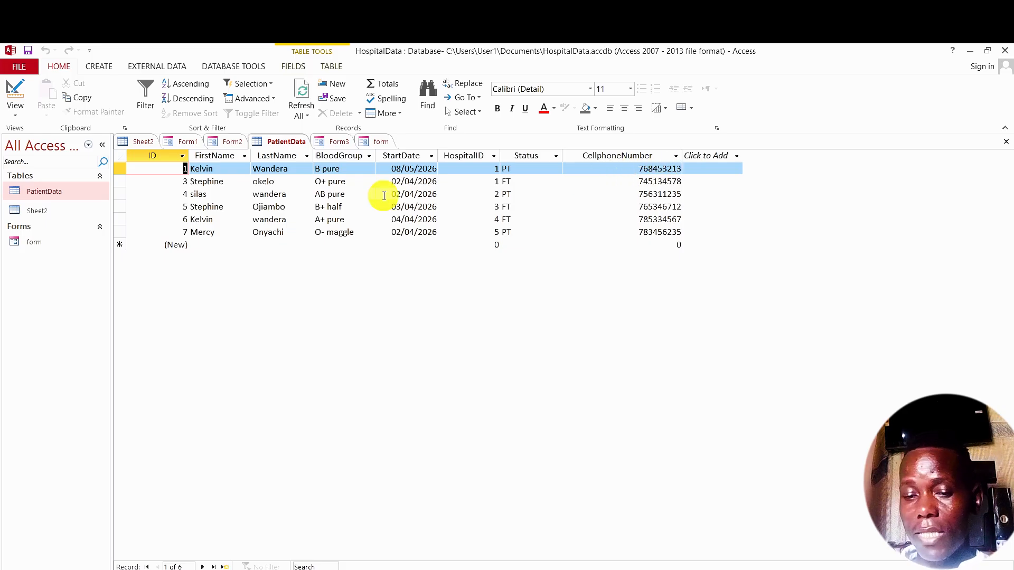
{"action": "double_click", "coordinate": [31, 243]}
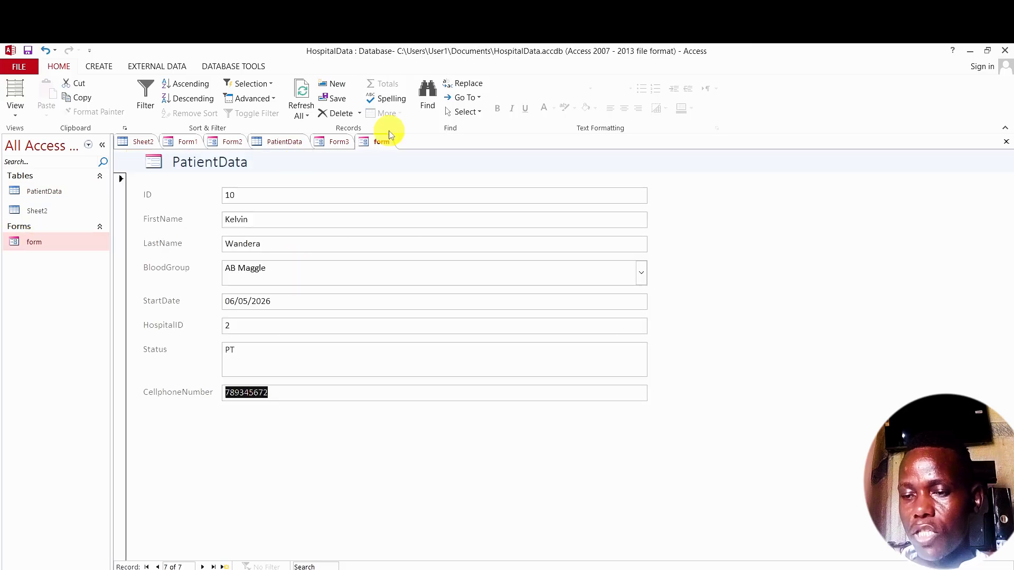
{"action": "right_click", "coordinate": [379, 143]}
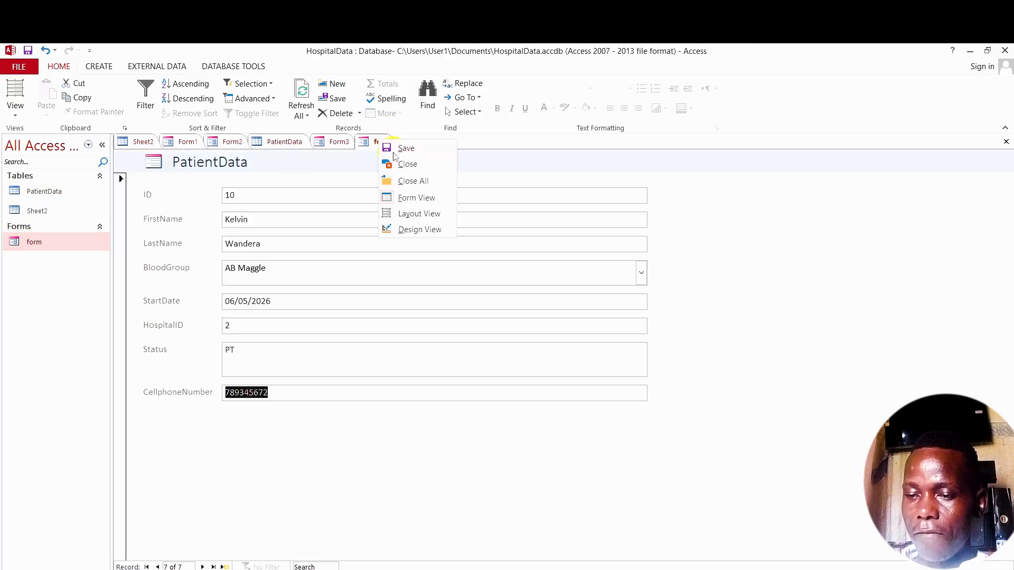
{"action": "left_click", "coordinate": [425, 236]}
- In Design View, pad the PatientData header title with leading spaces and collapse the ribbon
{"action": "left_click", "coordinate": [425, 233]}
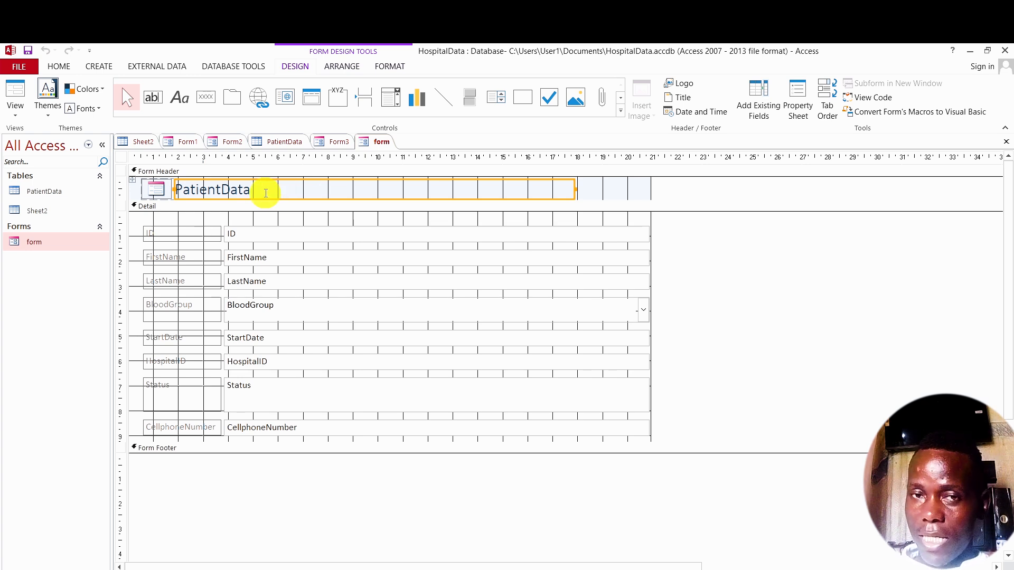
{"action": "left_click", "coordinate": [262, 189]}
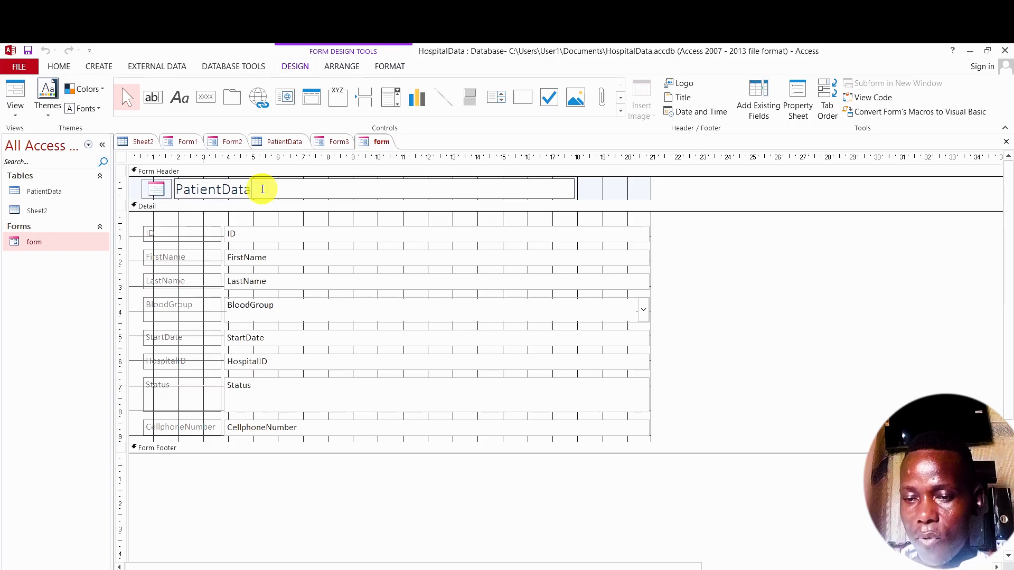
{"action": "left_click", "coordinate": [262, 189]}
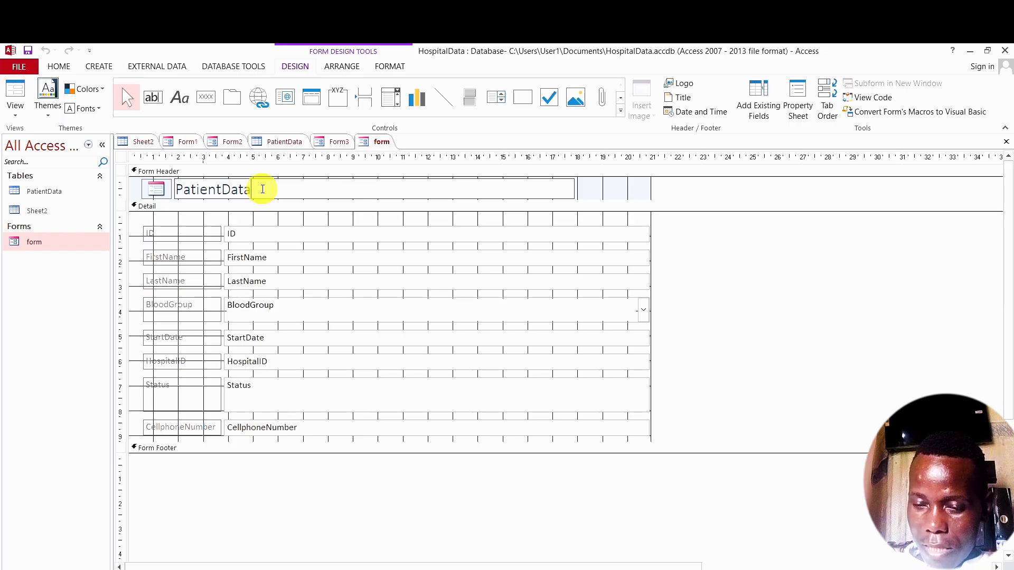
{"action": "left_click_drag", "start_coordinate": [262, 189], "coordinate": [140, 195]}
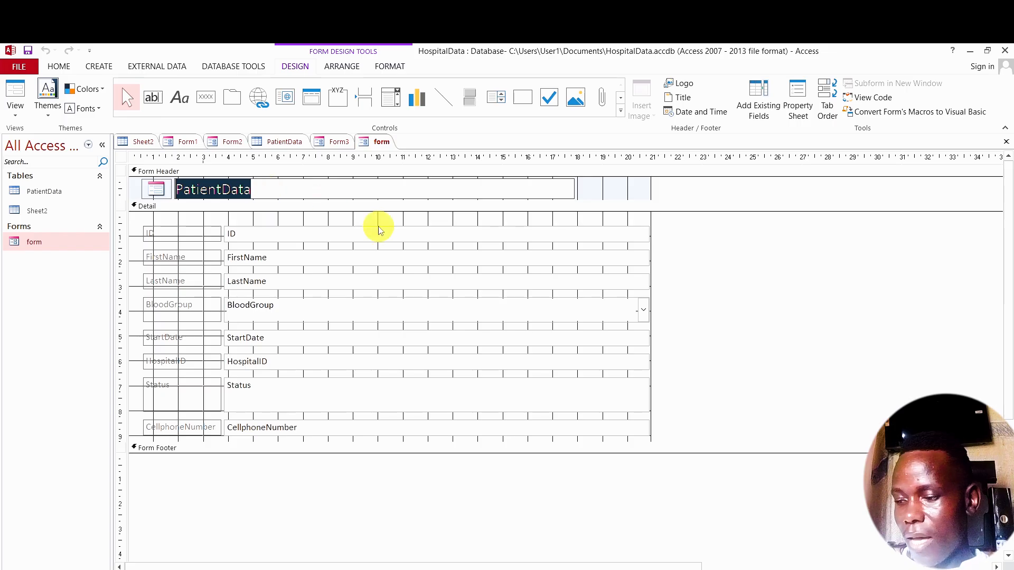
{"action": "left_click", "coordinate": [270, 191]}
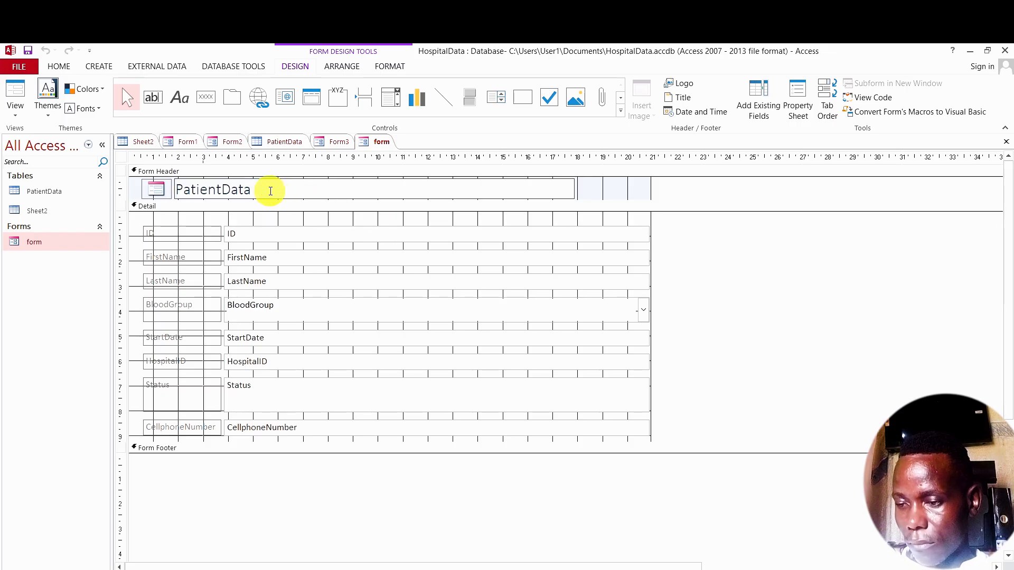
{"action": "left_click_drag", "start_coordinate": [269, 191], "coordinate": [153, 176]}
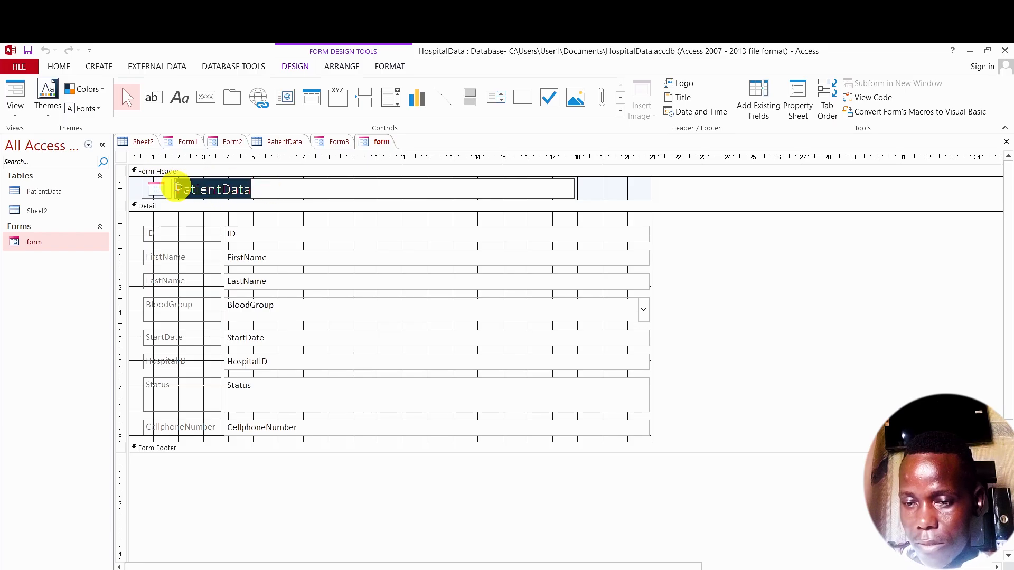
{"action": "left_click", "coordinate": [176, 189]}
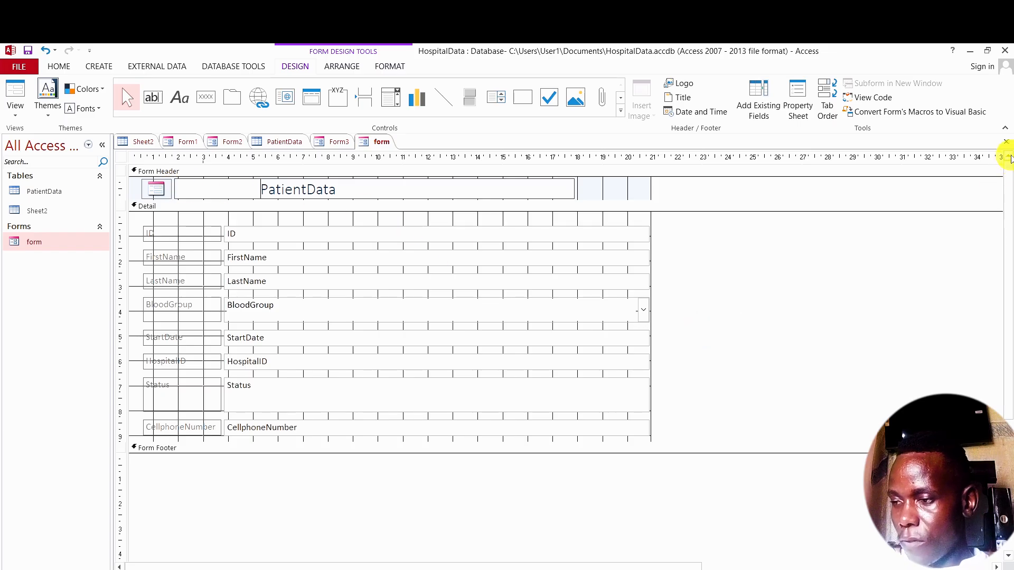
{"action": "left_click", "coordinate": [1010, 157]}
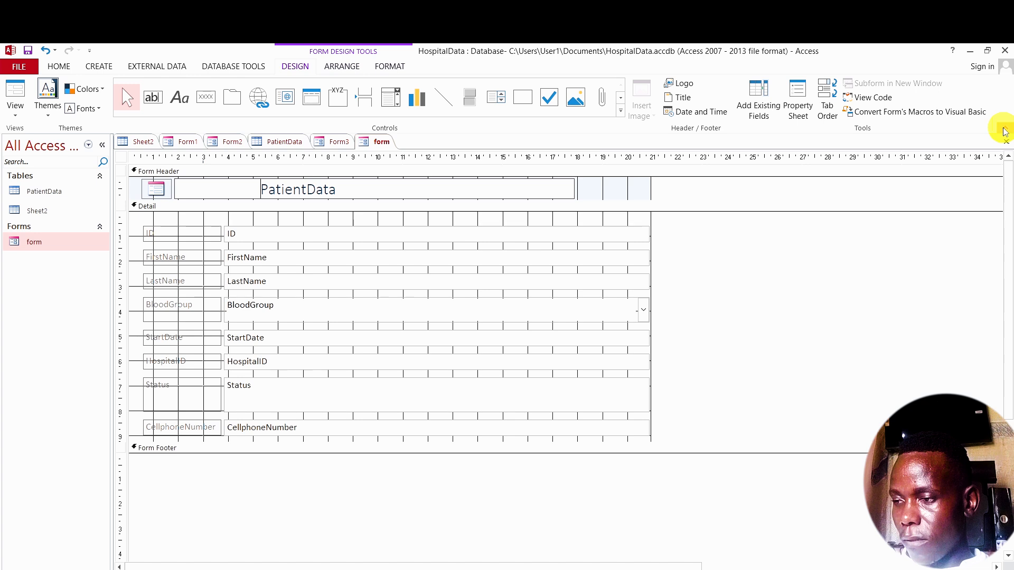
{"action": "left_click", "coordinate": [1004, 132]}
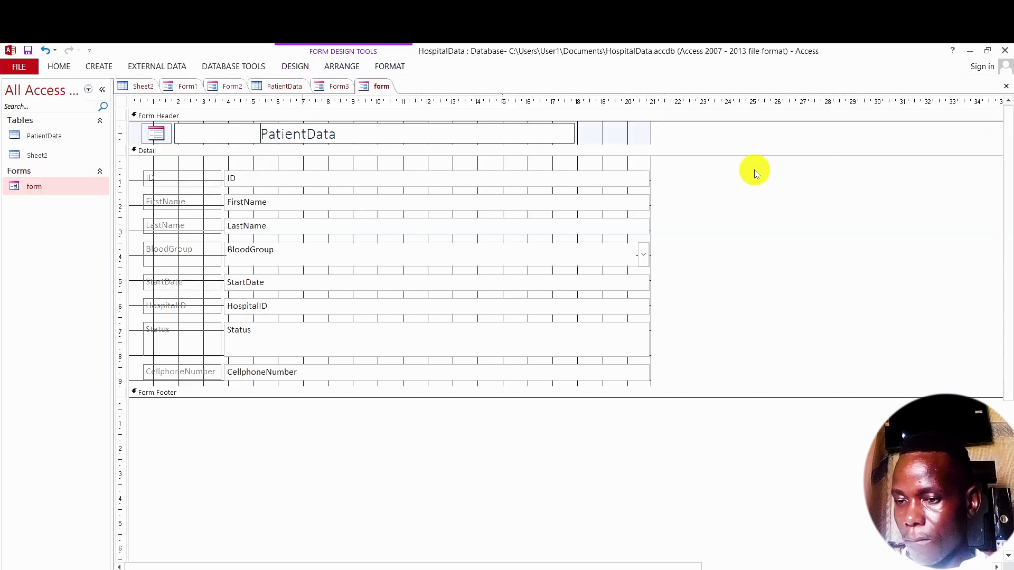
- Drag the Form Footer bar down to open up space beneath the fields
{"action": "double_click", "coordinate": [352, 128]}
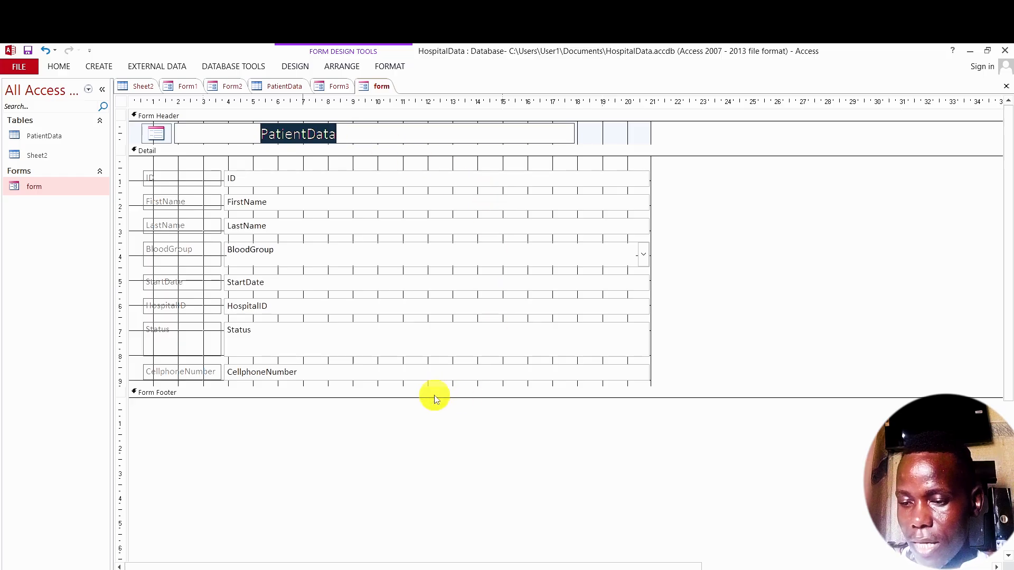
{"action": "left_click_drag", "start_coordinate": [434, 395], "coordinate": [425, 460]}
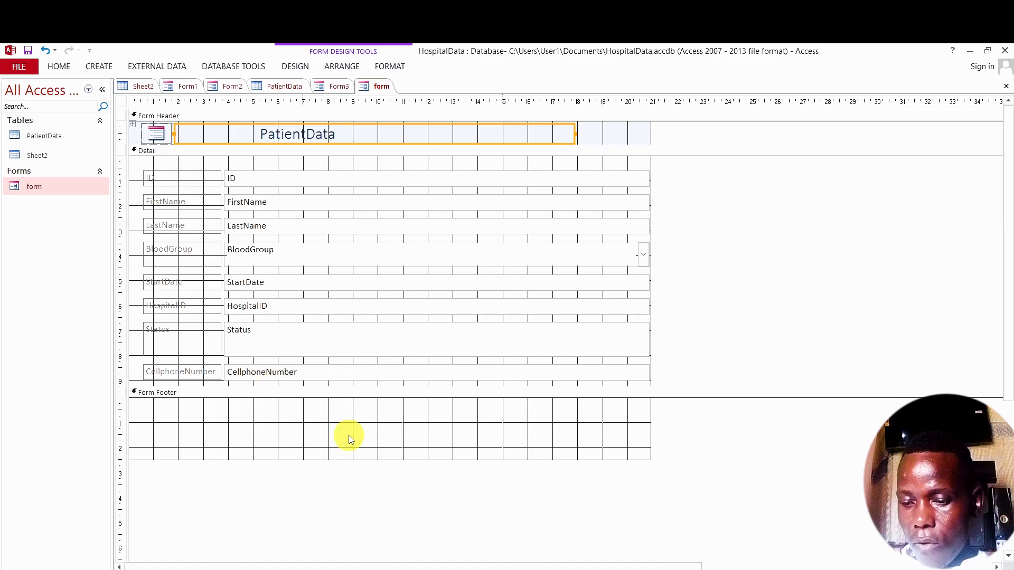
{"action": "left_click_drag", "start_coordinate": [348, 459], "coordinate": [343, 510]}
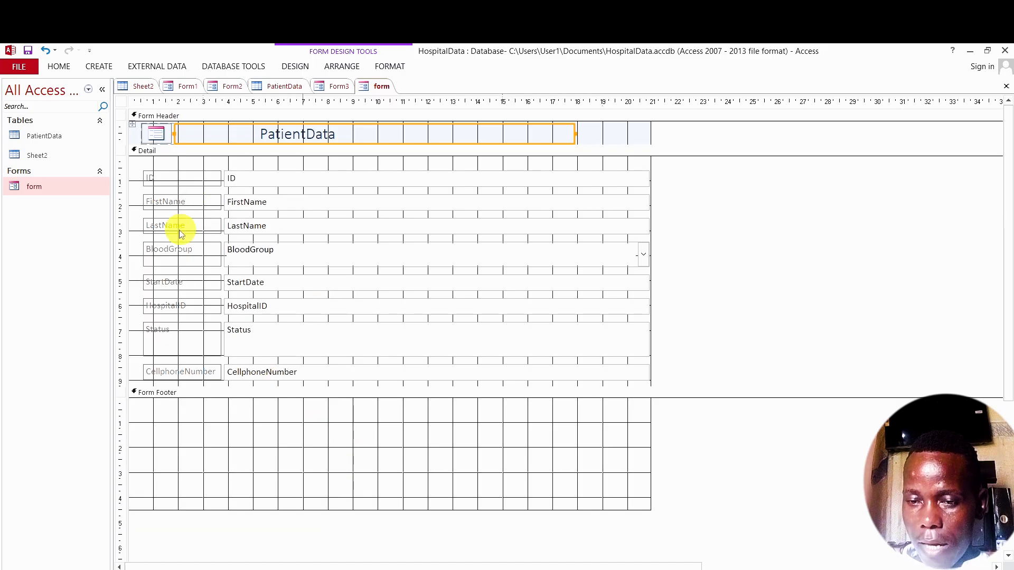
- Select all Detail field controls, try moving them right and back, then undo the changes
{"action": "left_click_drag", "start_coordinate": [121, 164], "coordinate": [188, 384]}
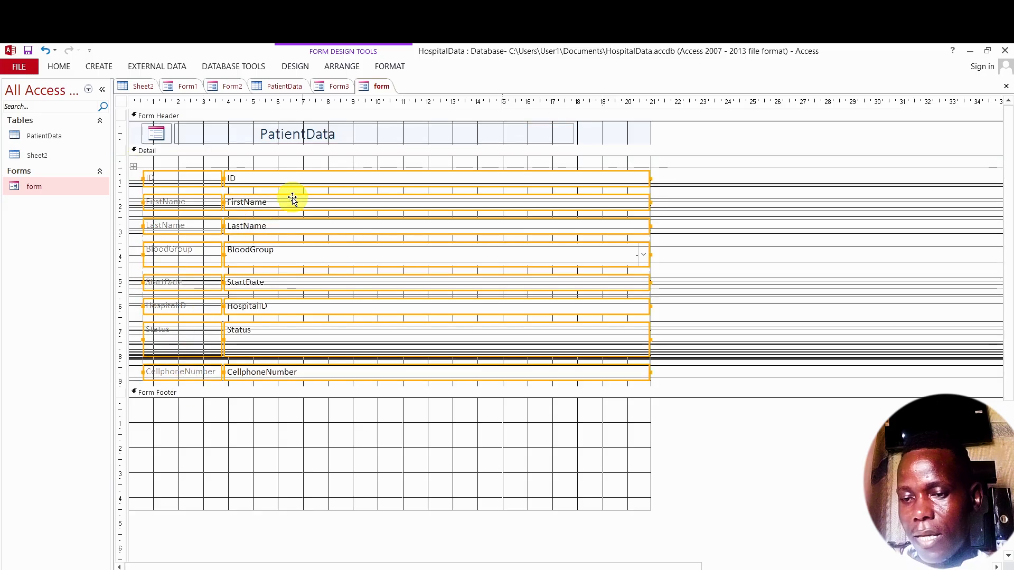
{"action": "left_click_drag", "start_coordinate": [292, 199], "coordinate": [423, 186]}
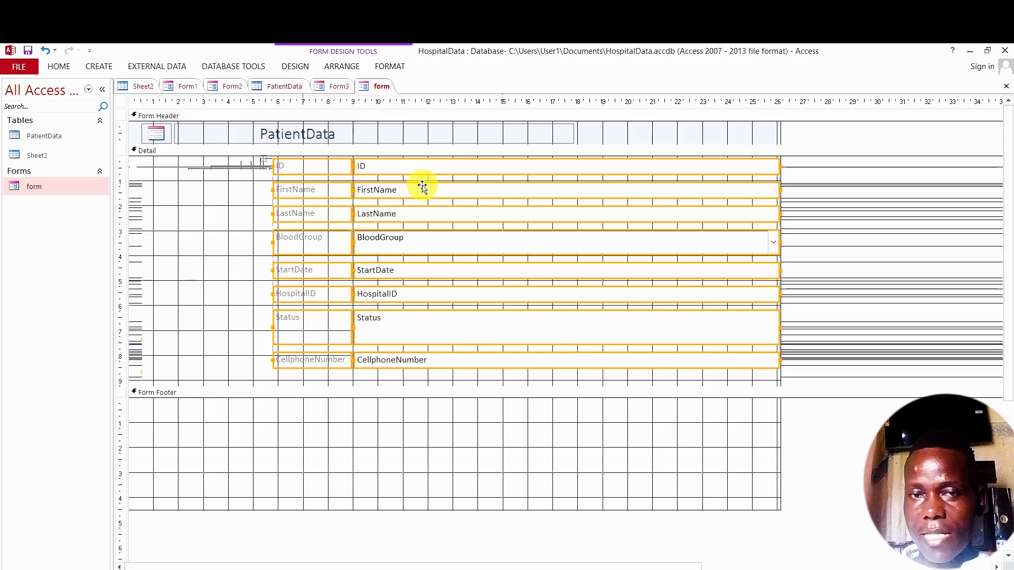
{"action": "left_click_drag", "start_coordinate": [423, 185], "coordinate": [490, 175]}
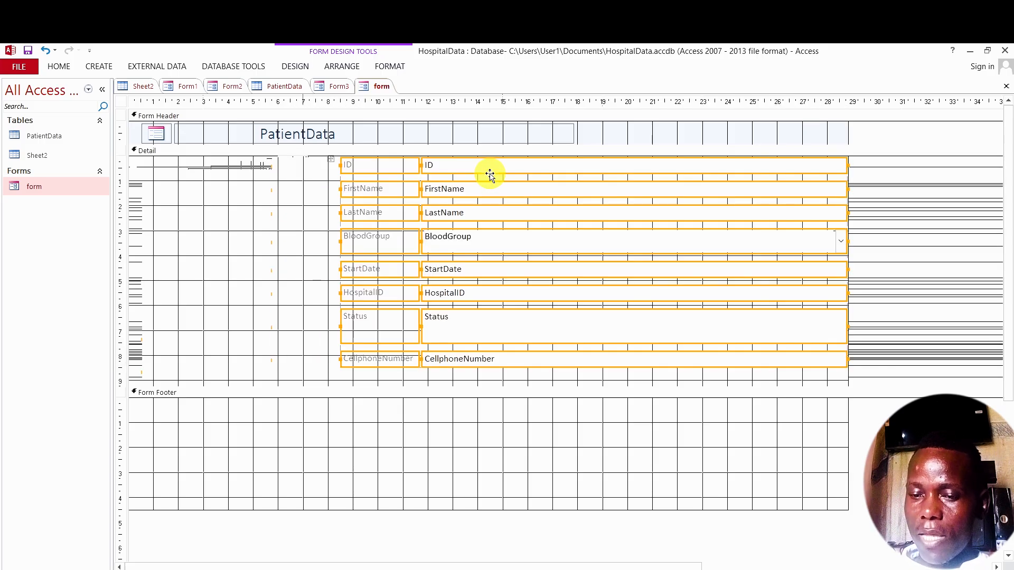
{"action": "left_click_drag", "start_coordinate": [490, 175], "coordinate": [301, 174]}
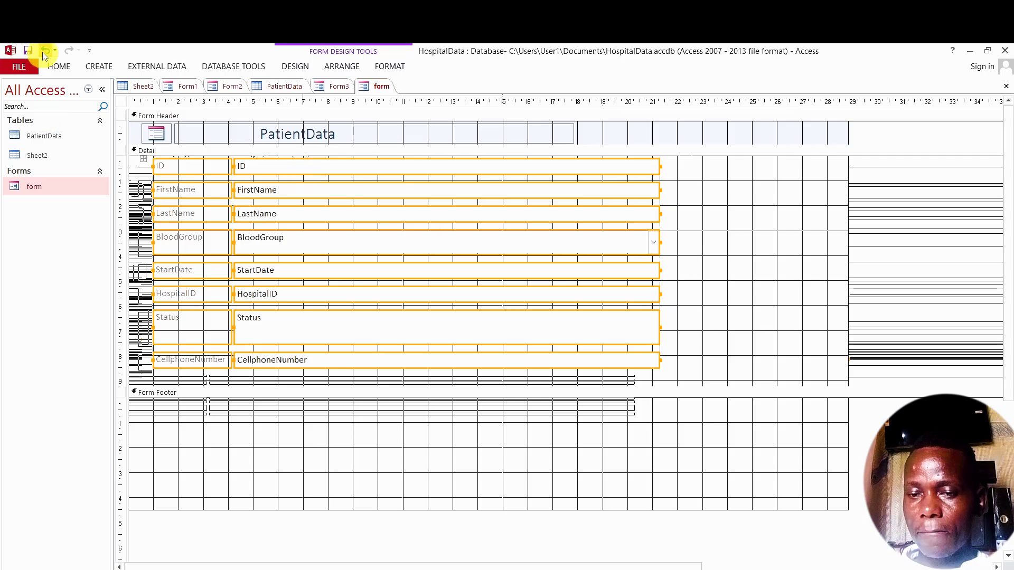
{"action": "left_click", "coordinate": [45, 51]}
{"action": "left_click", "coordinate": [45, 51]}
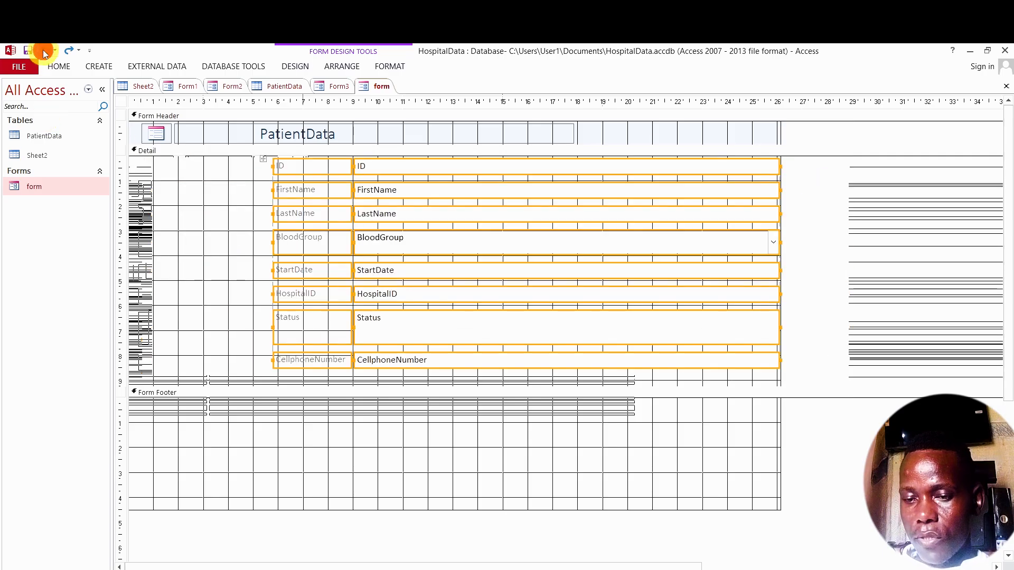
{"action": "left_click", "coordinate": [44, 51]}
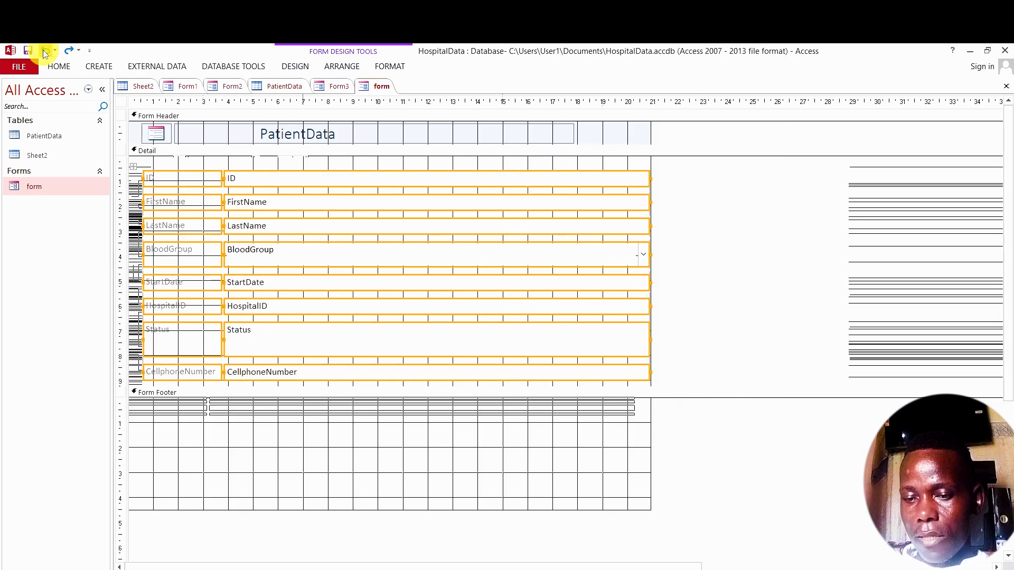
{"action": "left_click", "coordinate": [45, 51]}
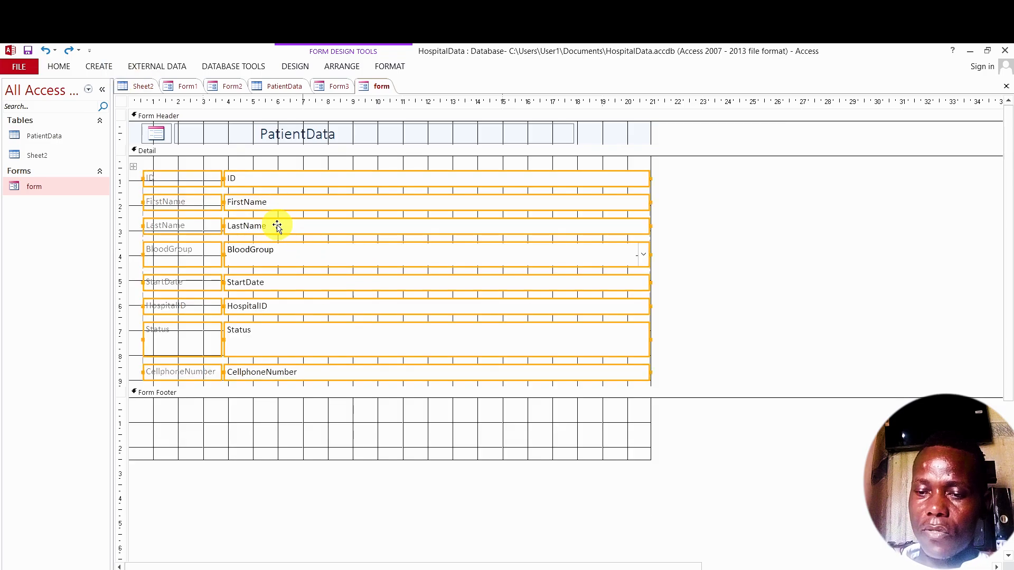
- Set the header title label's Font Size to 22 and remove the stray '22' text
{"action": "double_click", "coordinate": [338, 138]}
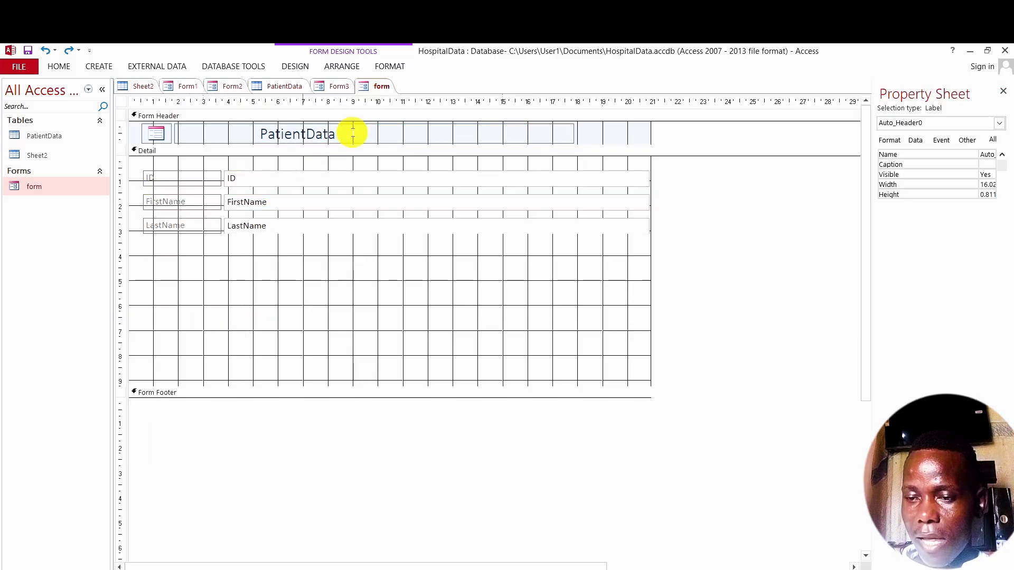
{"action": "double_click", "coordinate": [347, 132]}
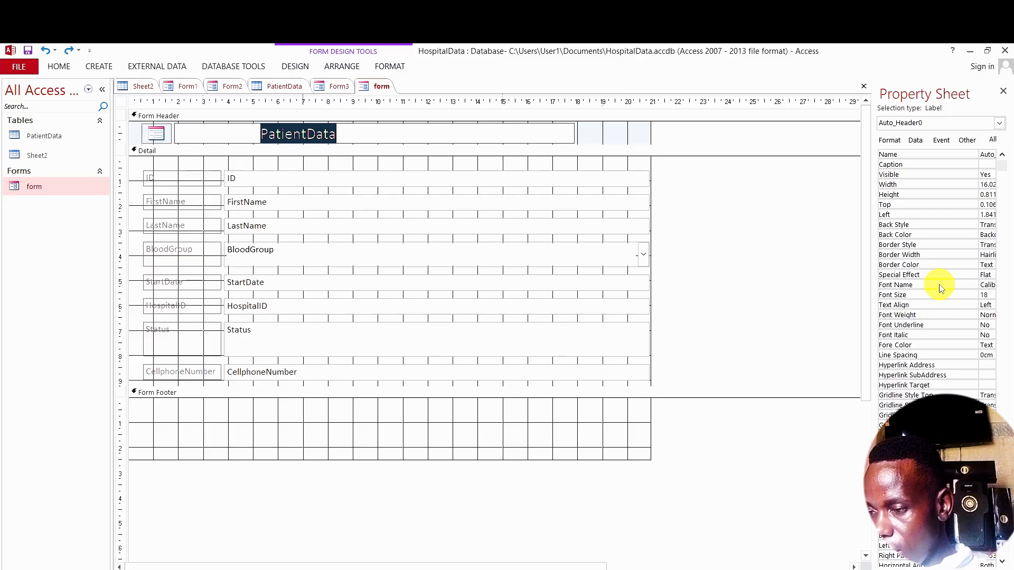
{"action": "left_click", "coordinate": [989, 293]}
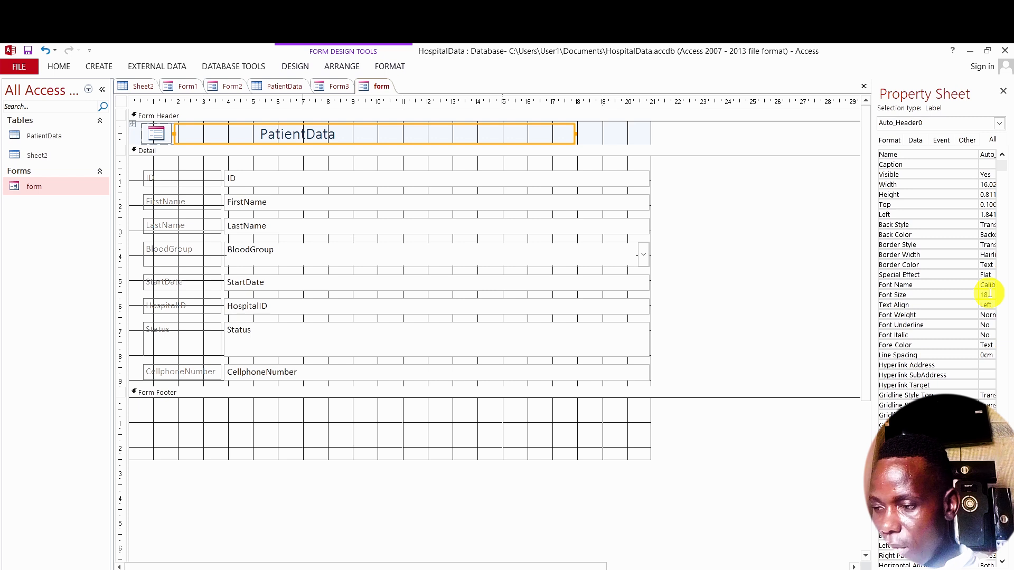
{"action": "type", "text": "22"}
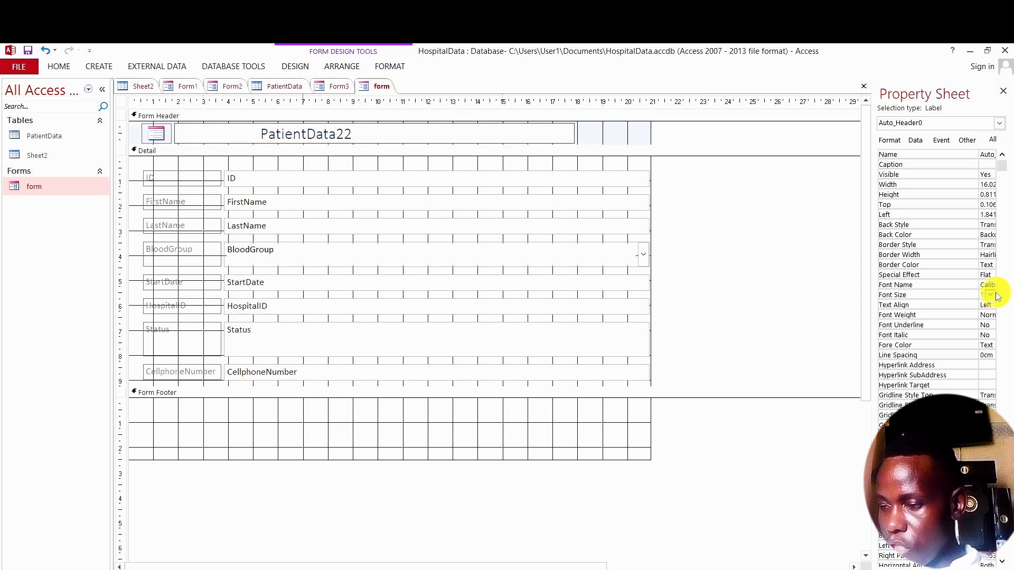
{"action": "left_click", "coordinate": [991, 295]}
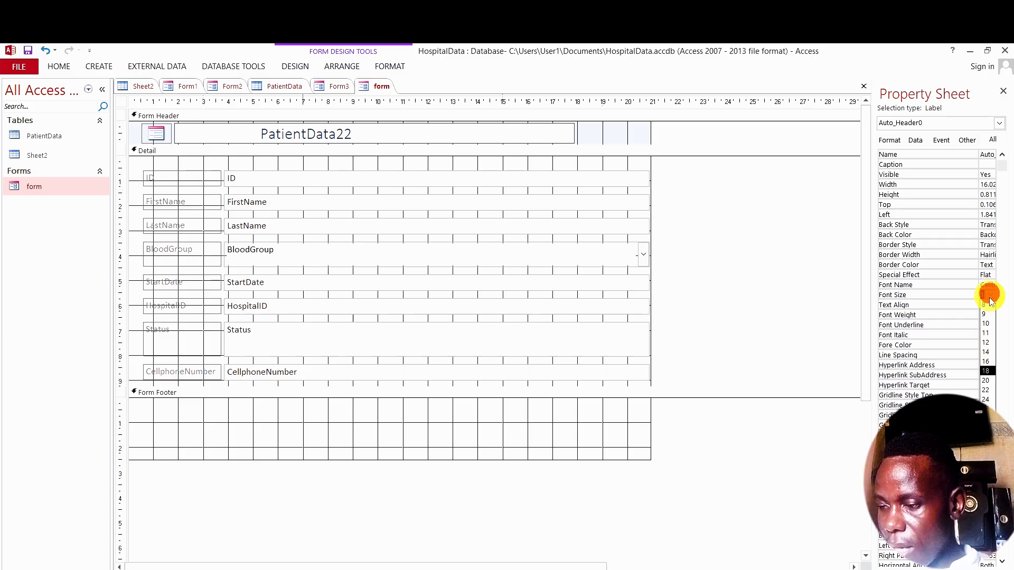
{"action": "left_click", "coordinate": [985, 390]}
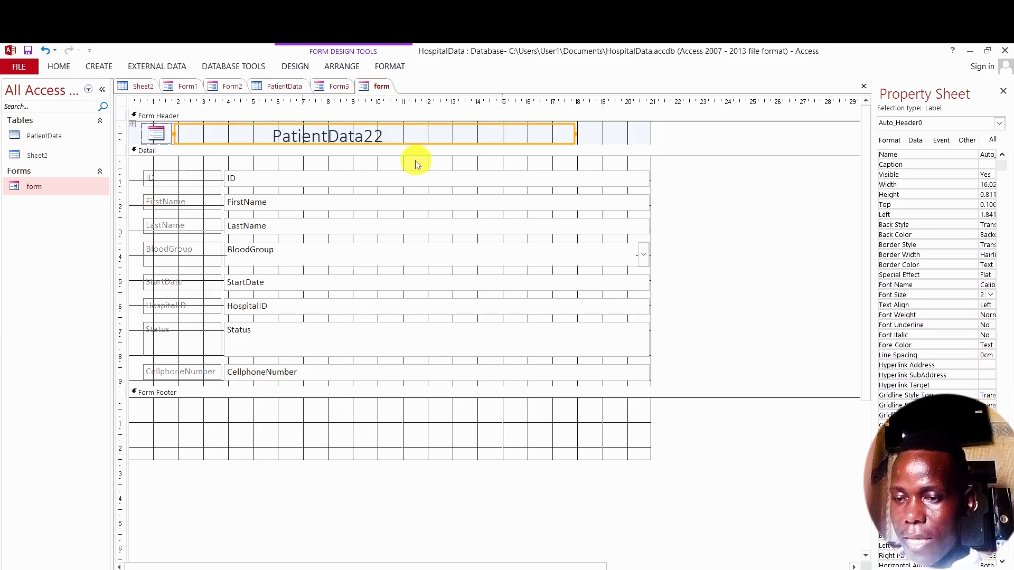
{"action": "left_click", "coordinate": [404, 136]}
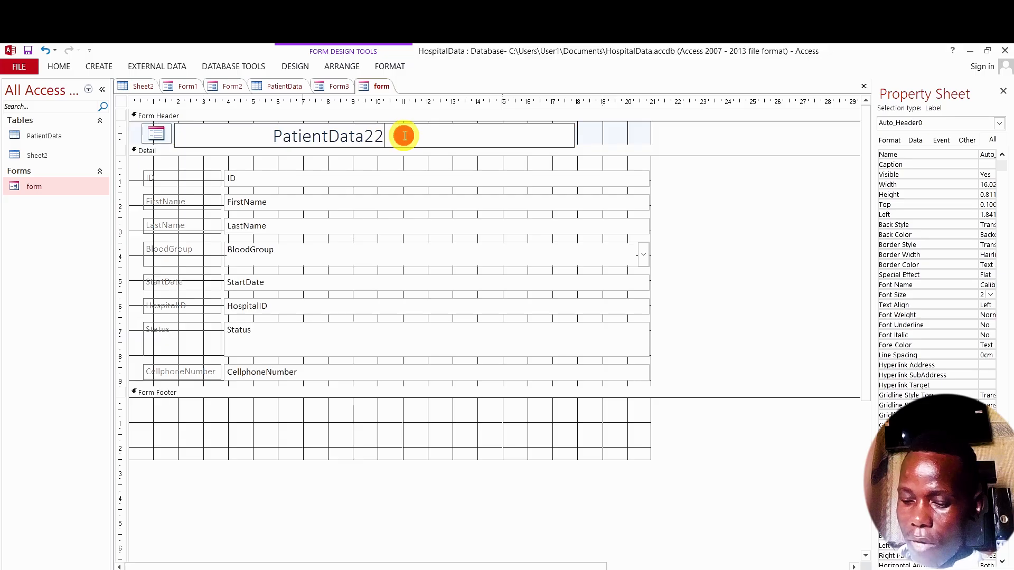
{"action": "key", "text": "BackSpace"}
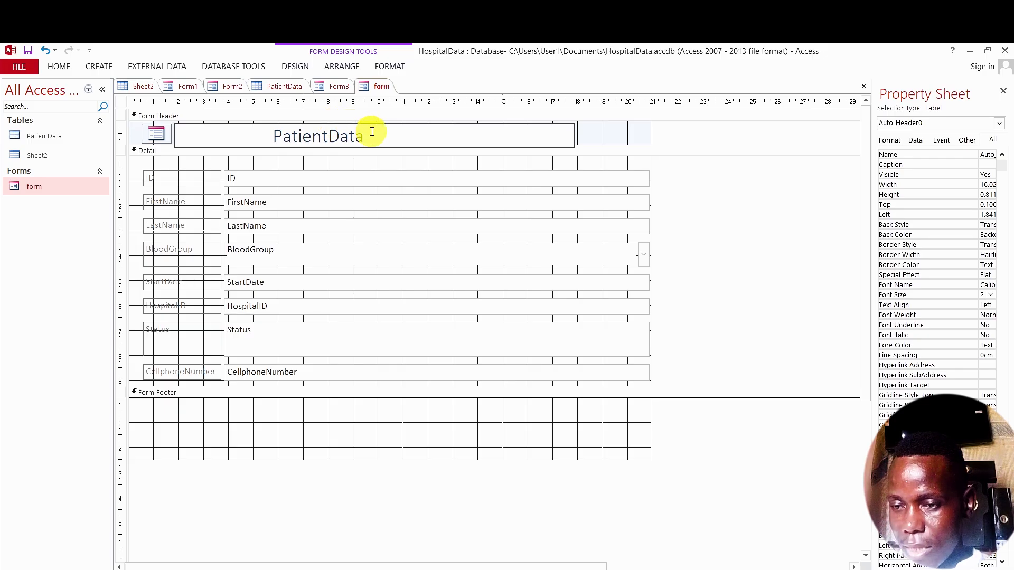
{"action": "double_click", "coordinate": [372, 131]}
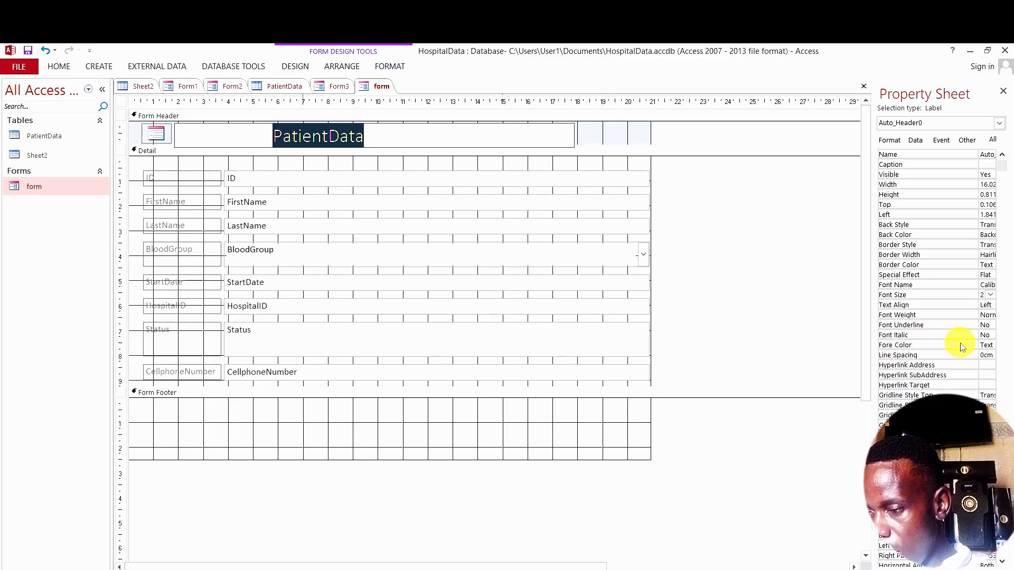
- Make the title red and set Font Italic to Yes, keeping left alignment
{"action": "left_click", "coordinate": [990, 345]}
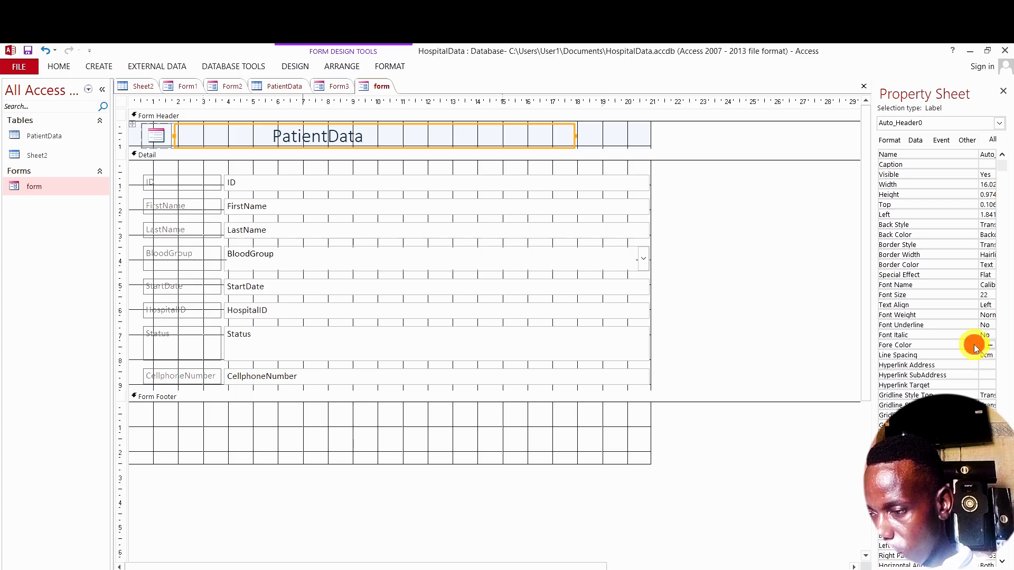
{"action": "left_click", "coordinate": [991, 345]}
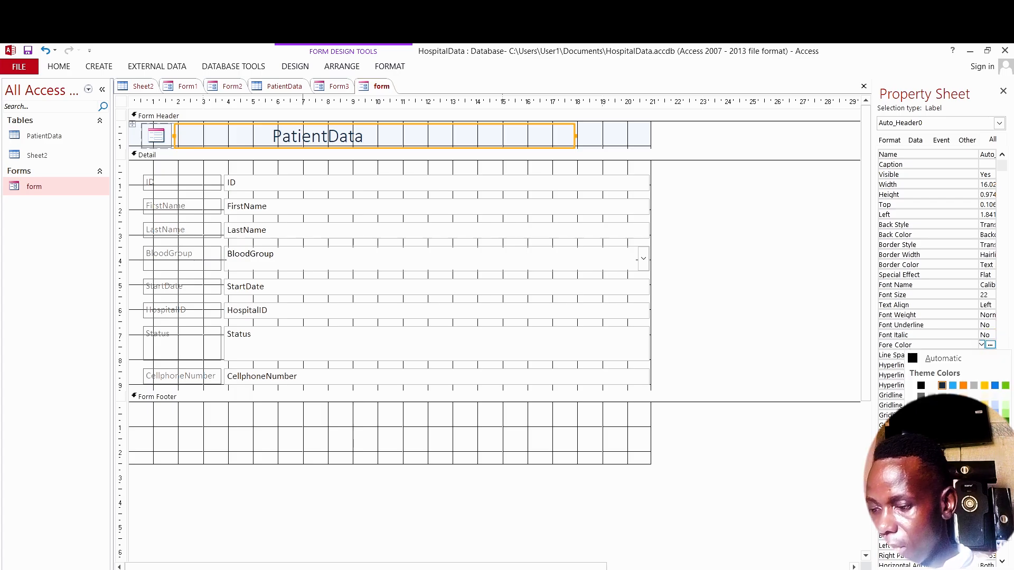
{"action": "left_click", "coordinate": [921, 513]}
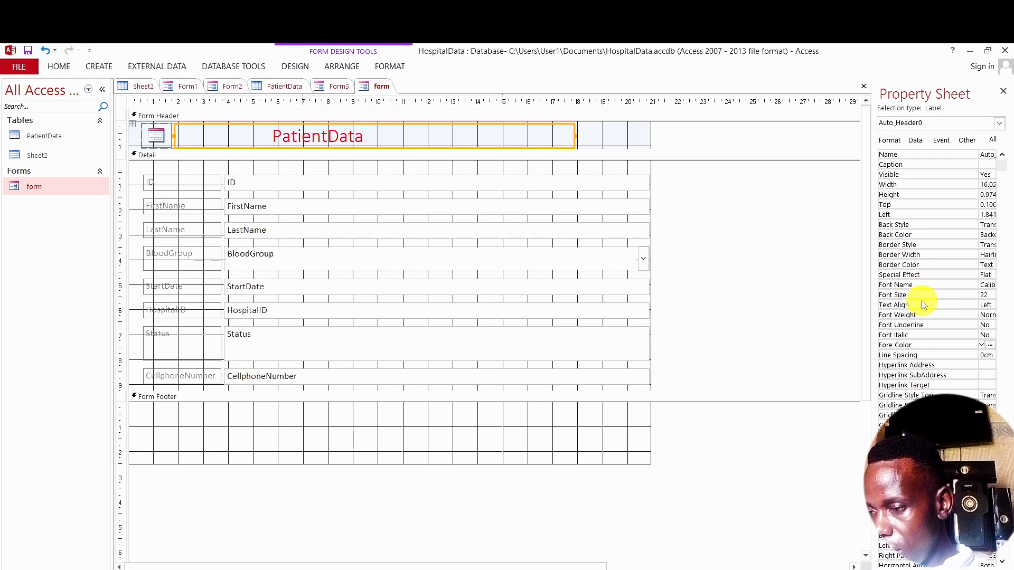
{"action": "left_click", "coordinate": [993, 304]}
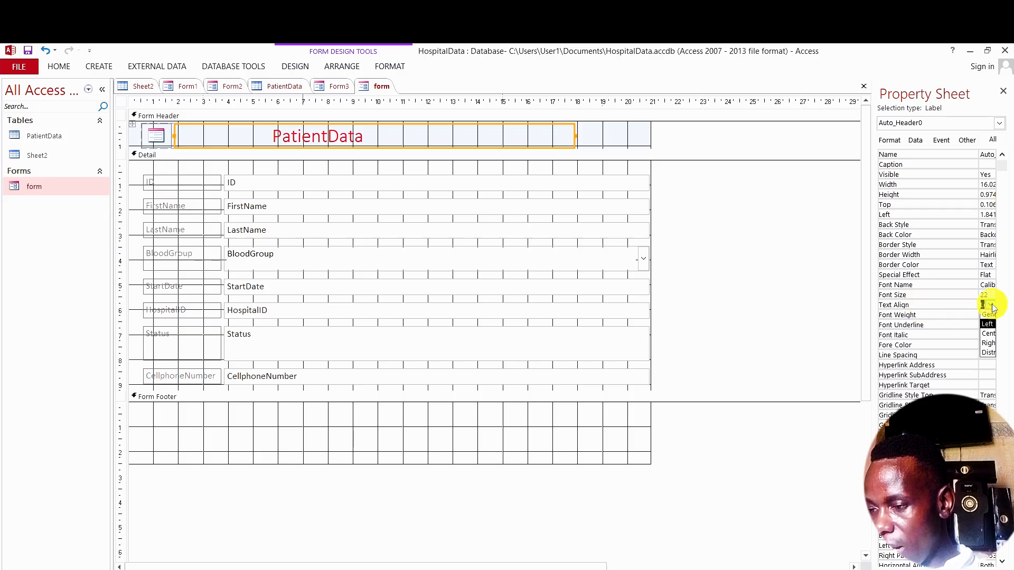
{"action": "left_click", "coordinate": [992, 343]}
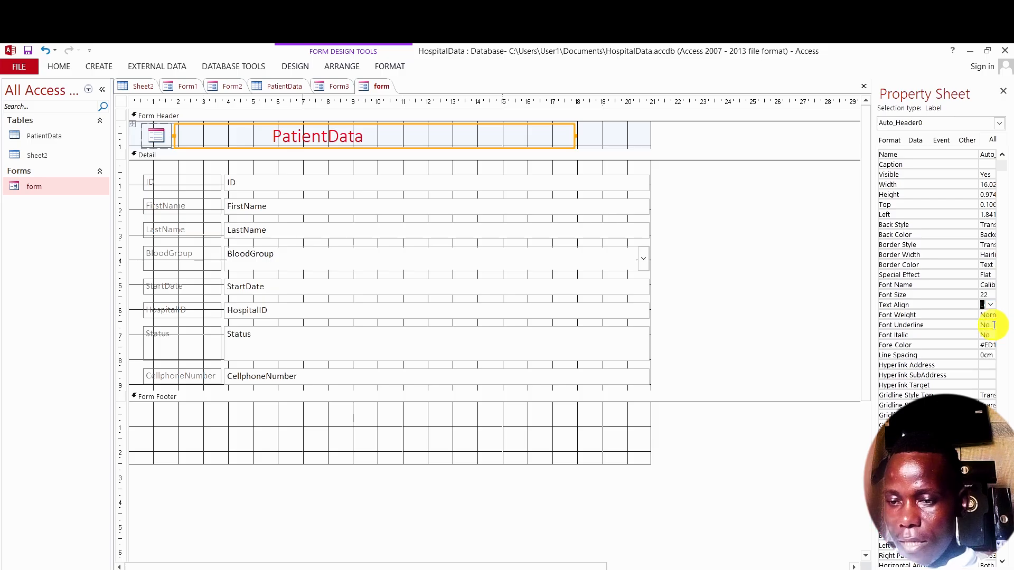
{"action": "left_click", "coordinate": [971, 308]}
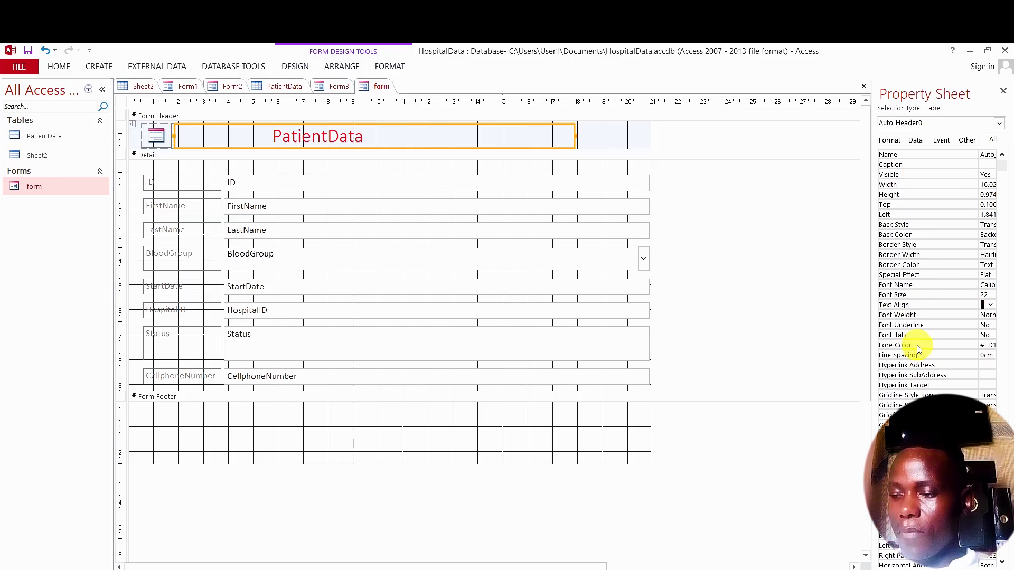
{"action": "scroll", "coordinate": [935, 291], "scroll_direction": "down", "scroll_amount": 5}
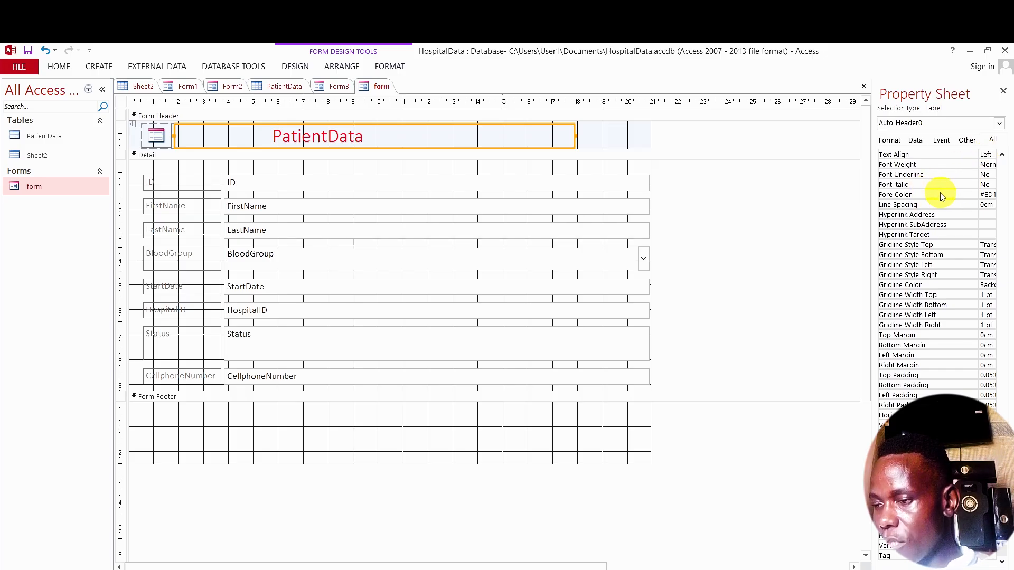
{"action": "left_click", "coordinate": [983, 185]}
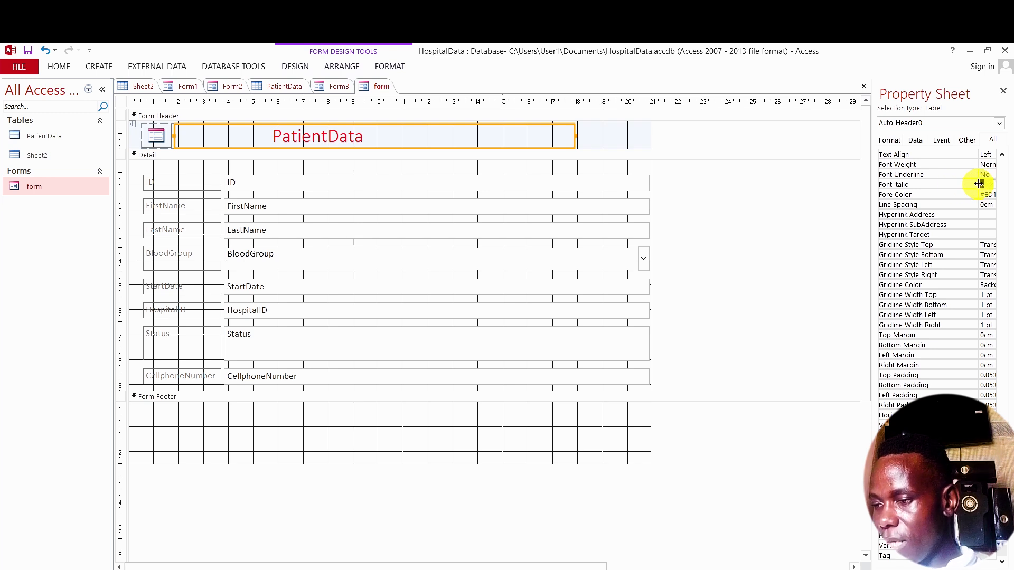
{"action": "left_click", "coordinate": [991, 185]}
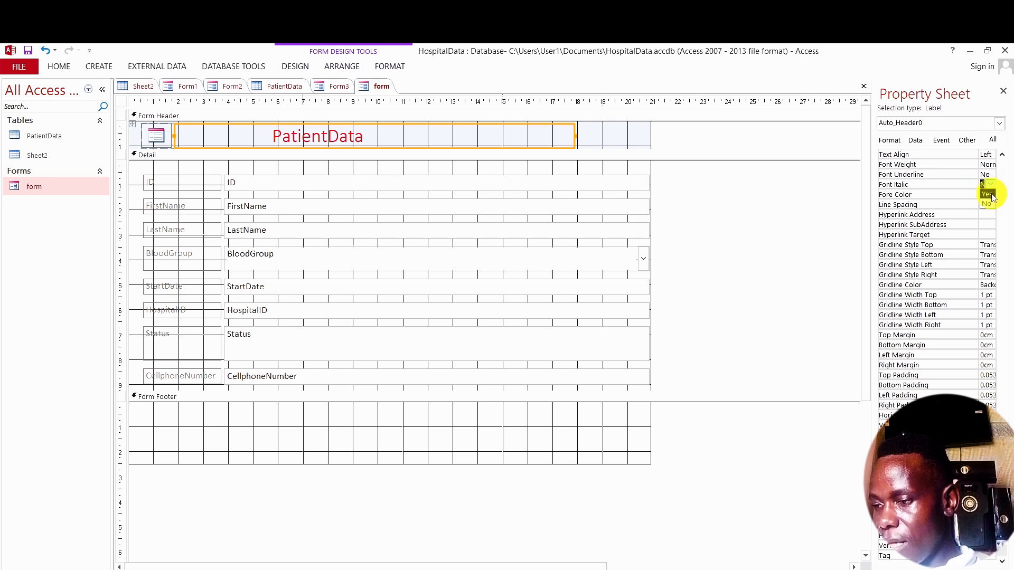
{"action": "left_click", "coordinate": [991, 194]}
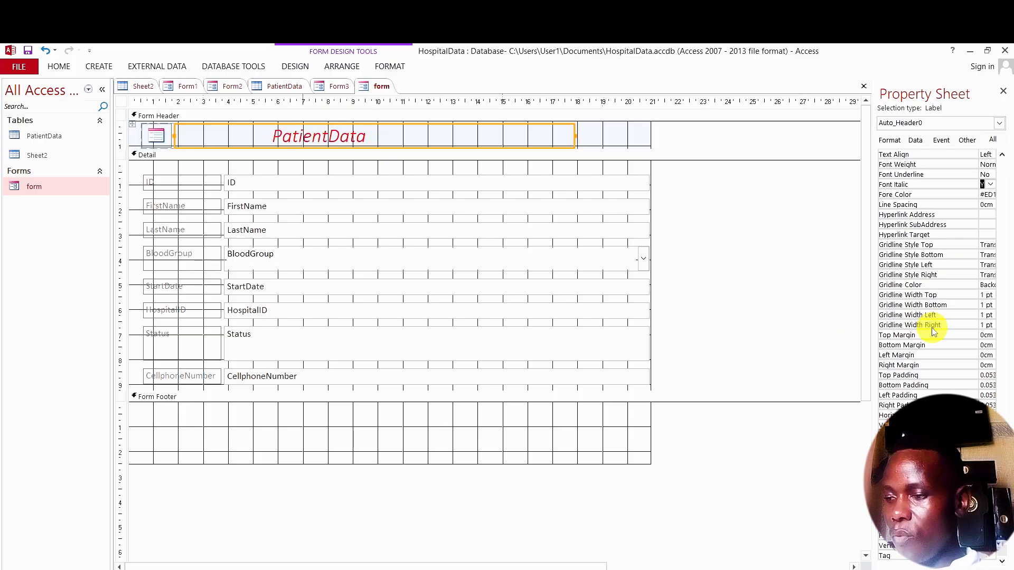
{"action": "scroll", "coordinate": [933, 332], "scroll_direction": "up", "scroll_amount": 4}
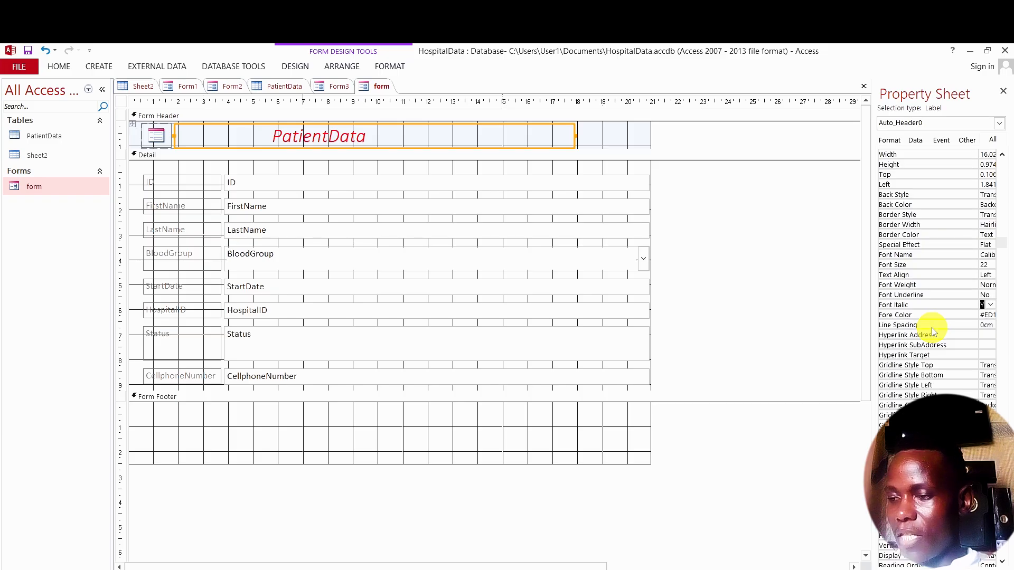
- Look through the title label's Back Style and Border Width options in the Property Sheet
{"action": "left_click", "coordinate": [947, 198]}
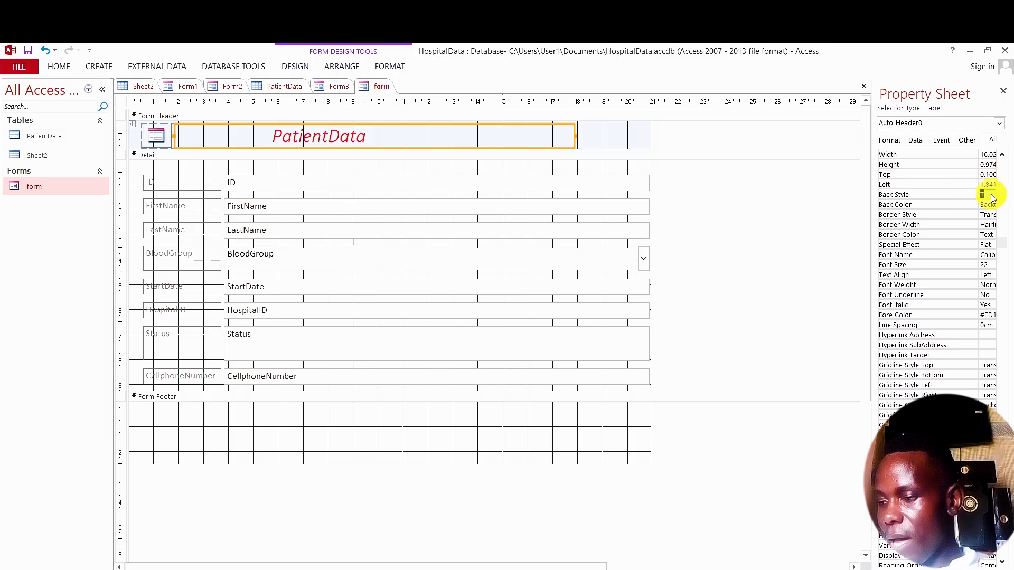
{"action": "left_click", "coordinate": [992, 196]}
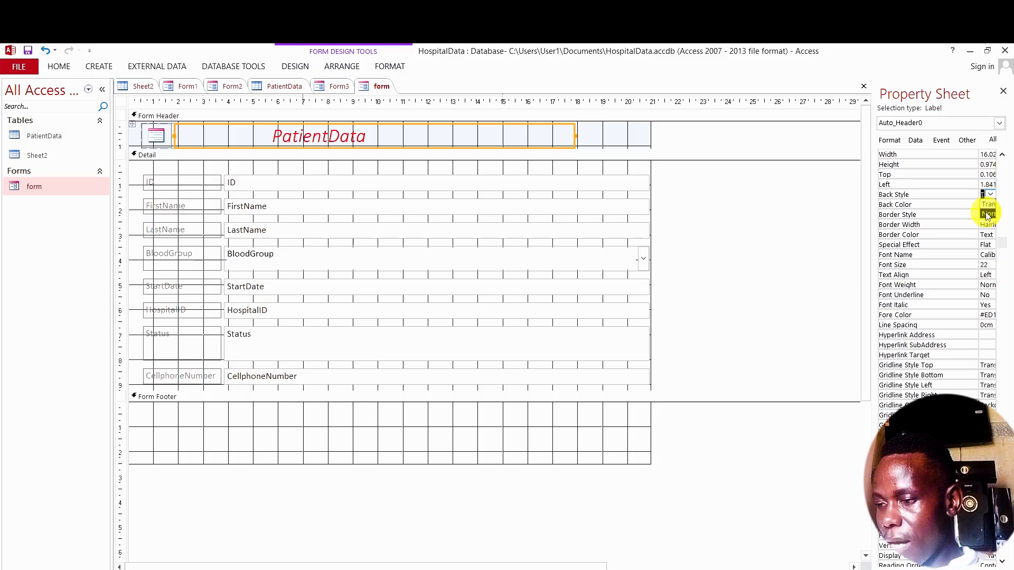
{"action": "left_click", "coordinate": [987, 224]}
{"action": "left_click", "coordinate": [988, 225]}
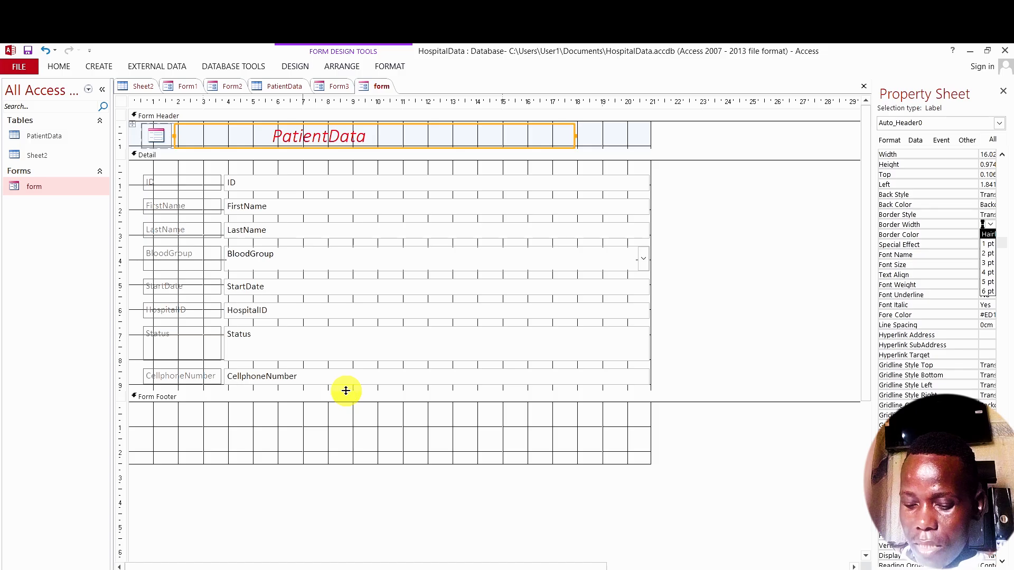
- Drag the Detail section taller and widen the form design area to the right
{"action": "left_click_drag", "start_coordinate": [346, 390], "coordinate": [346, 495]}
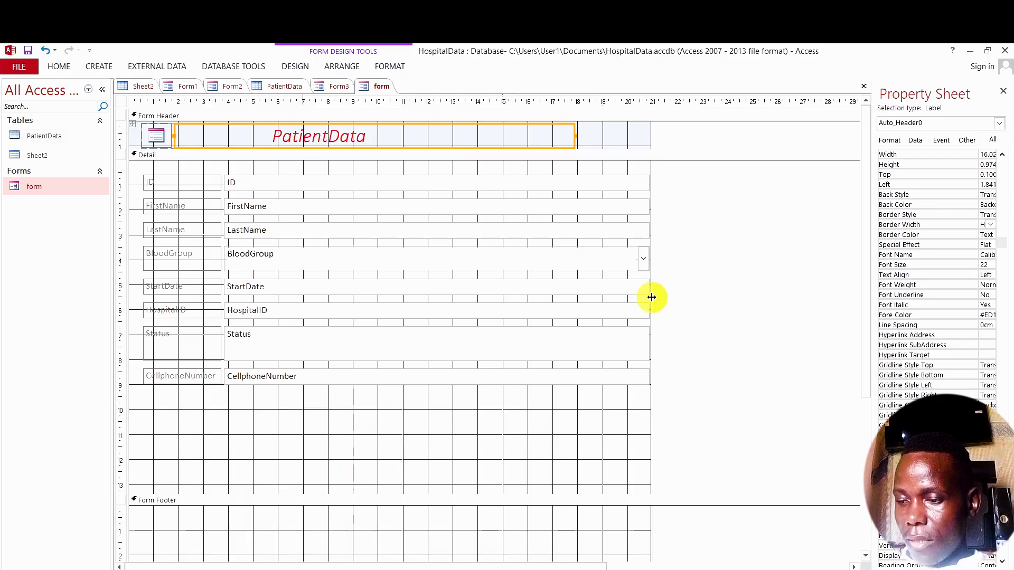
{"action": "left_click_drag", "start_coordinate": [651, 297], "coordinate": [805, 273]}
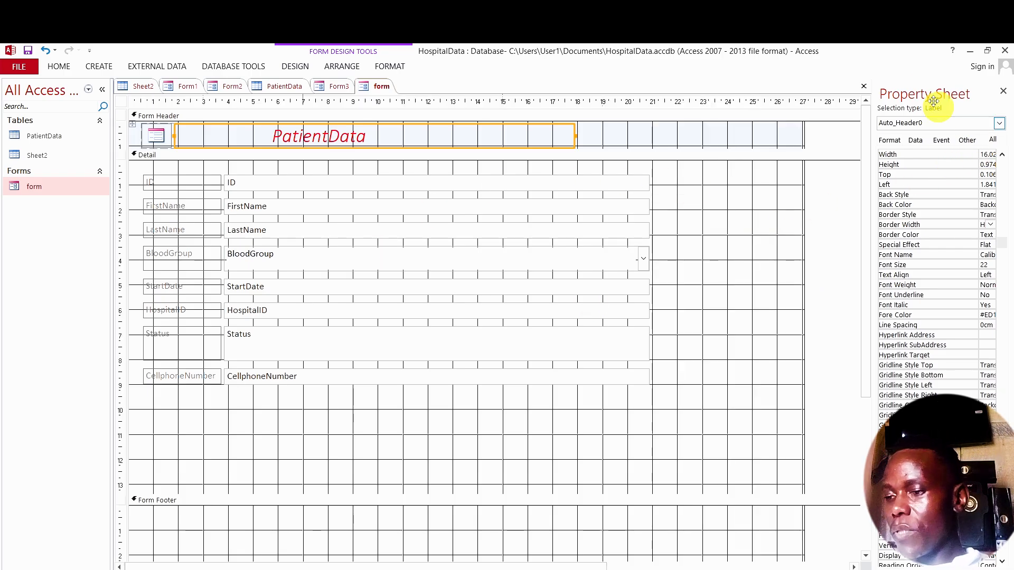
{"action": "scroll", "coordinate": [925, 285], "scroll_direction": "down", "scroll_amount": 1}
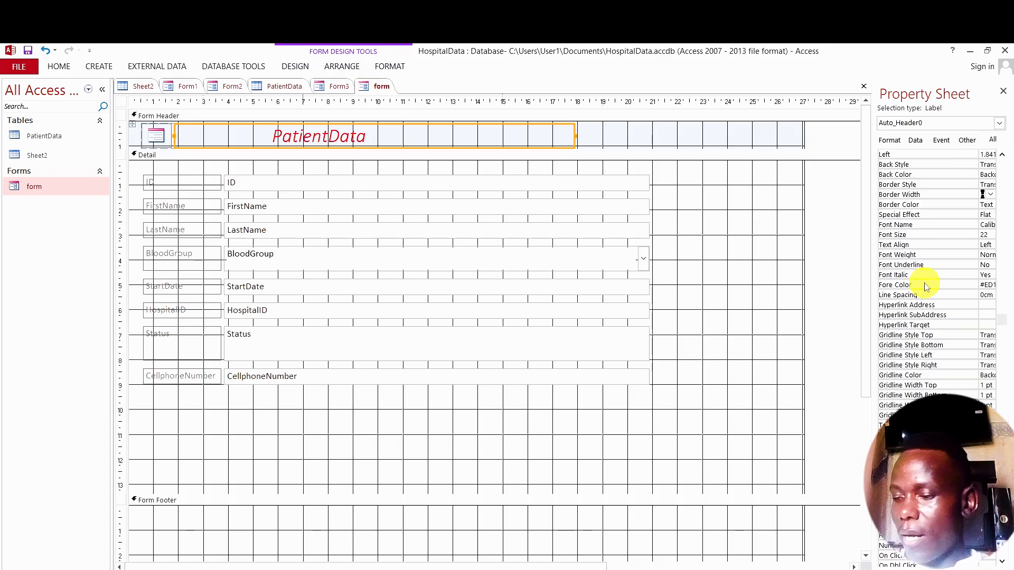
{"action": "scroll", "coordinate": [925, 286], "scroll_direction": "down", "scroll_amount": 3}
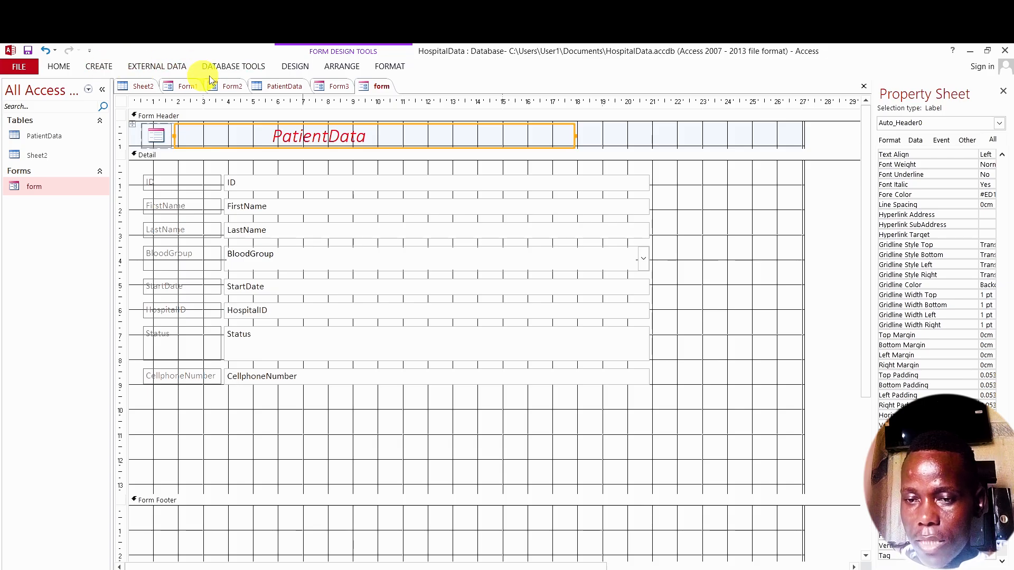
- Show the Form Design controls and choose the attachment control type
{"action": "left_click", "coordinate": [298, 66]}
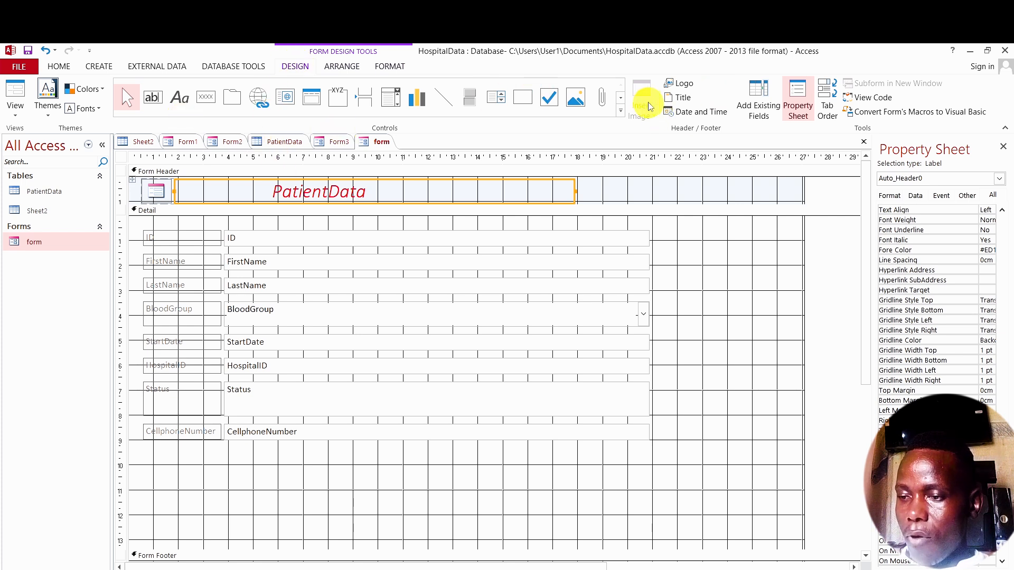
{"action": "left_click", "coordinate": [577, 101]}
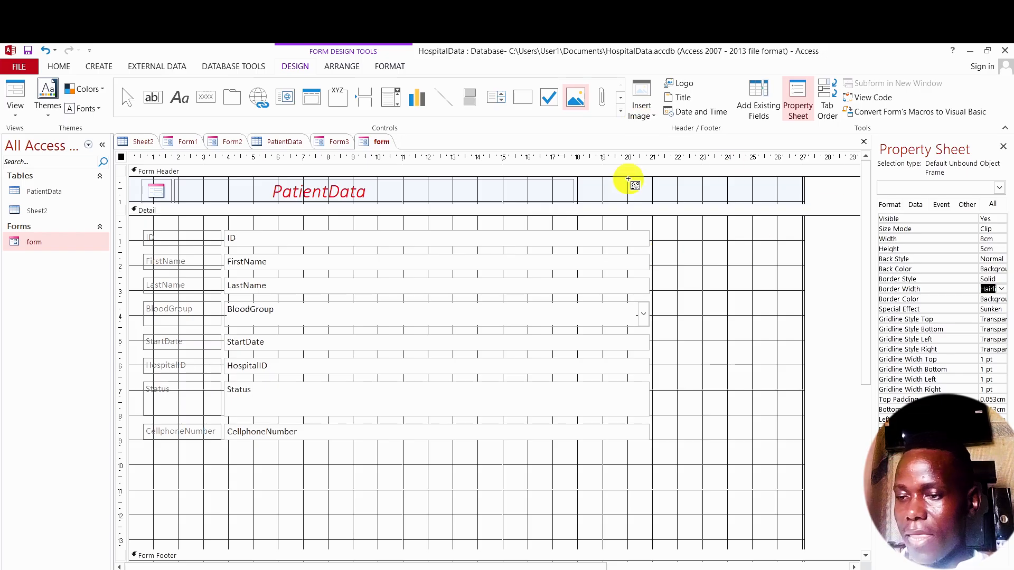
{"action": "left_click", "coordinate": [605, 100]}
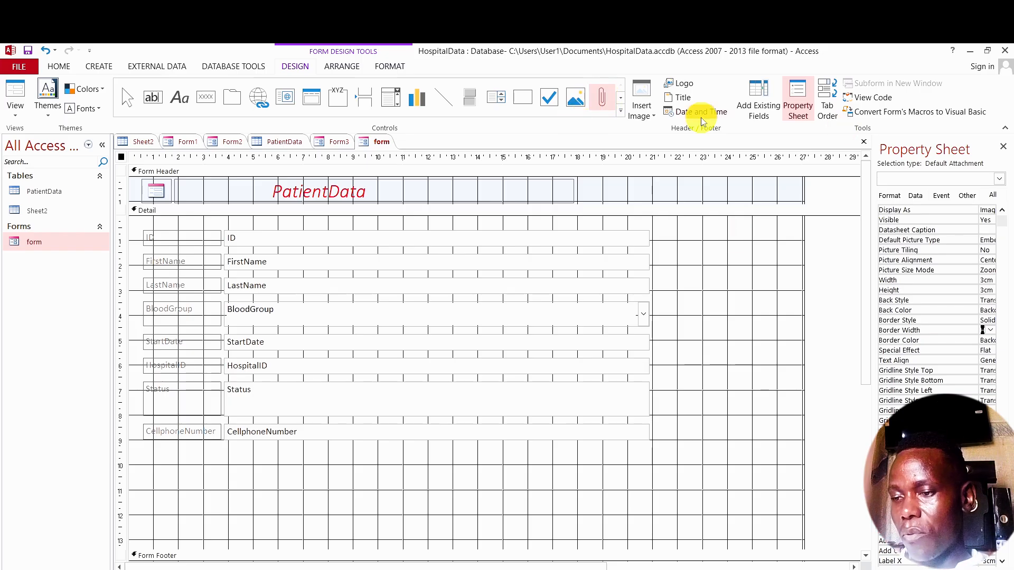
- Insert the 'subscrube logo' image from the Desktop as a picture on the form
{"action": "left_click", "coordinate": [650, 118]}
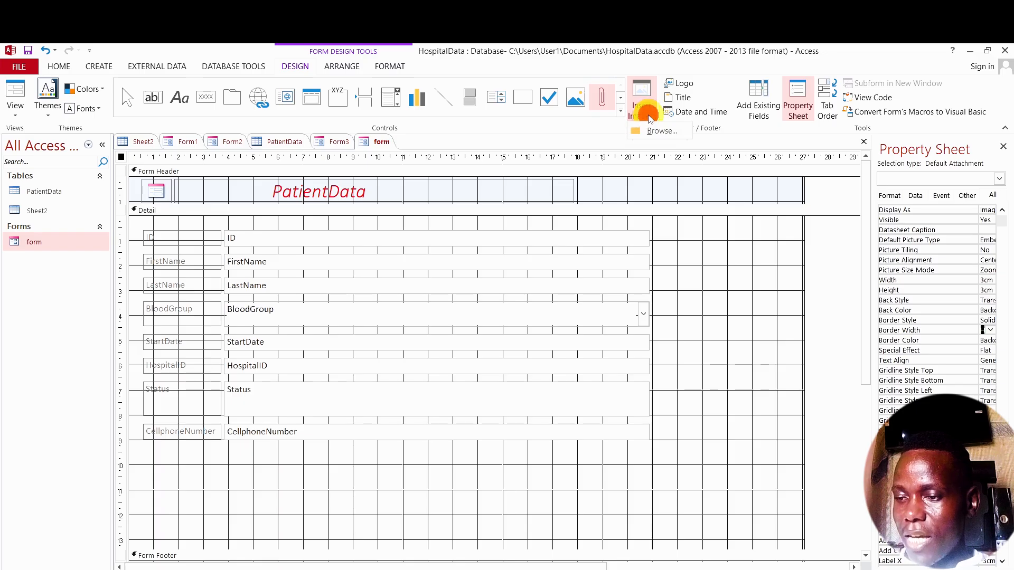
{"action": "left_click", "coordinate": [662, 131]}
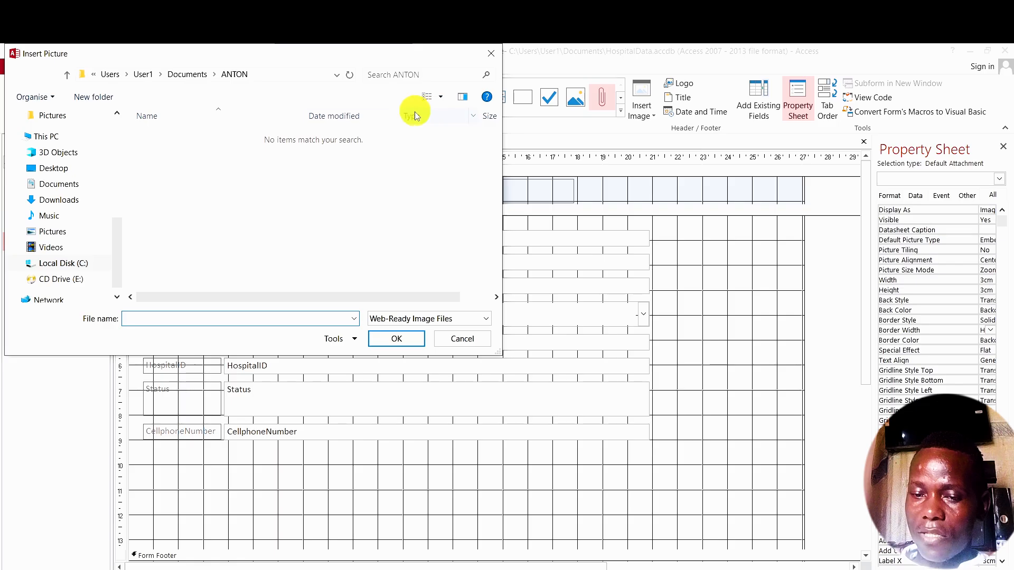
{"action": "left_click", "coordinate": [62, 232]}
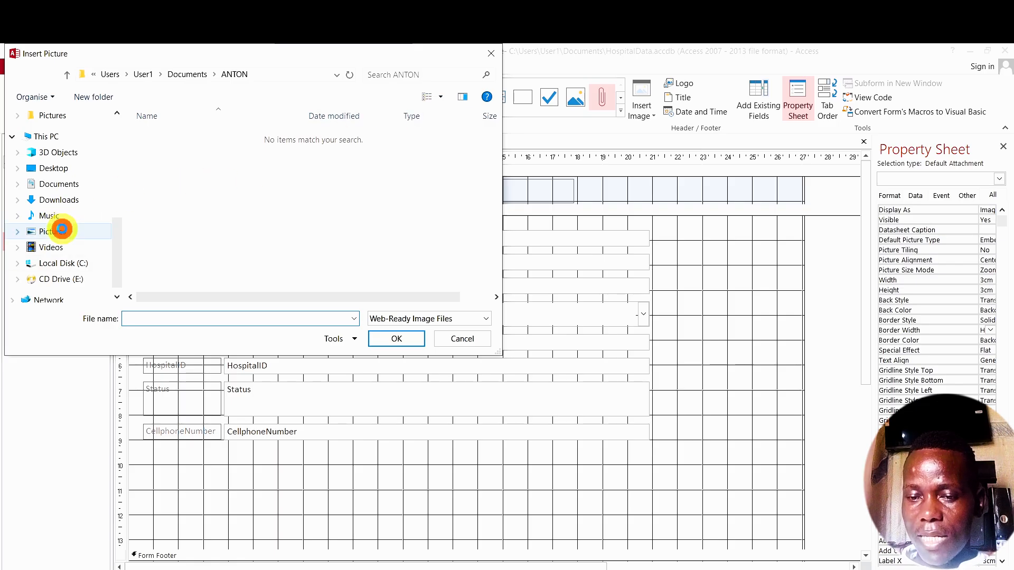
{"action": "left_click", "coordinate": [64, 168]}
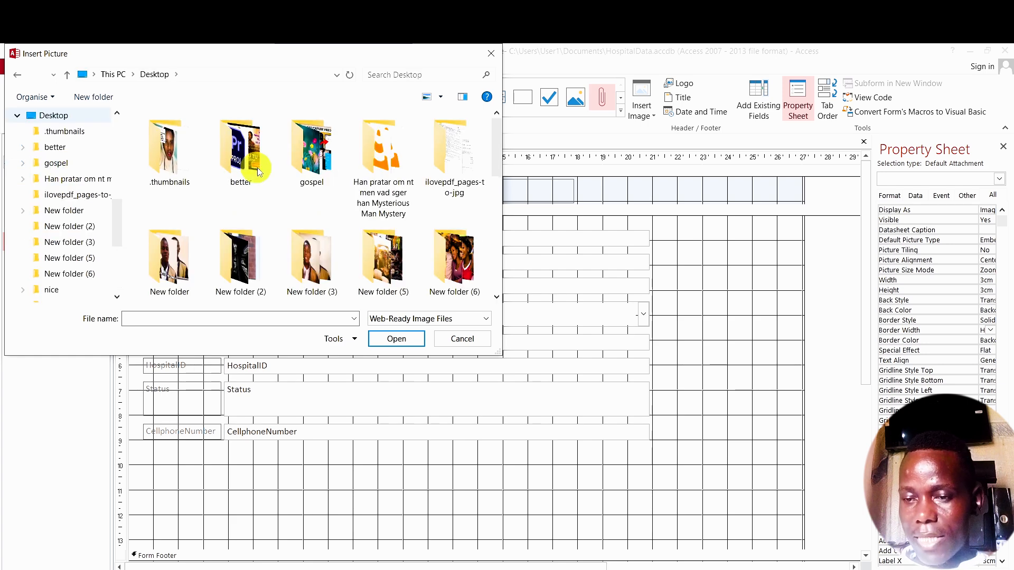
{"action": "scroll", "coordinate": [259, 169], "scroll_direction": "down", "scroll_amount": 3}
{"action": "scroll", "coordinate": [259, 169], "scroll_direction": "down", "scroll_amount": 2}
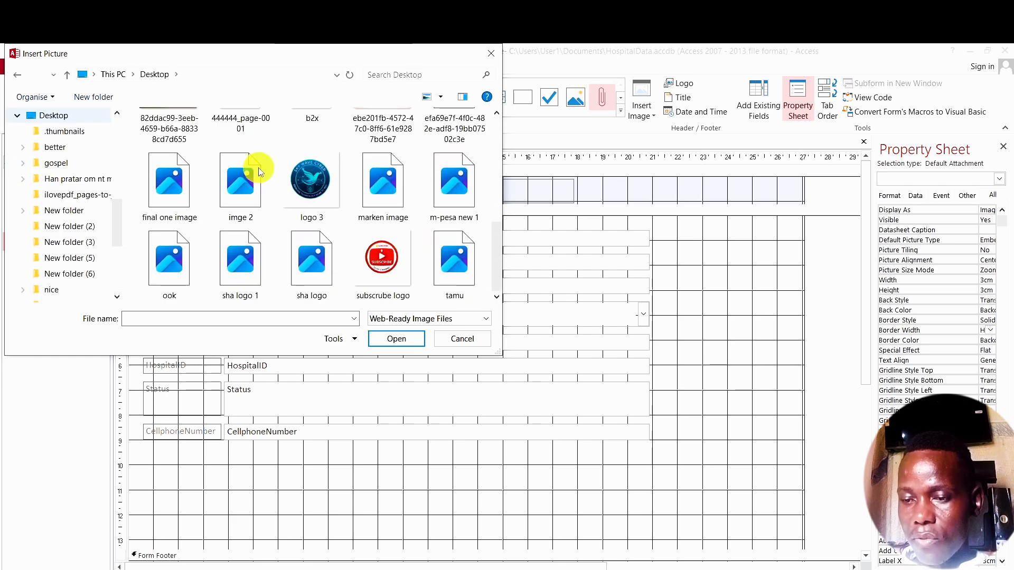
{"action": "left_click", "coordinate": [401, 277]}
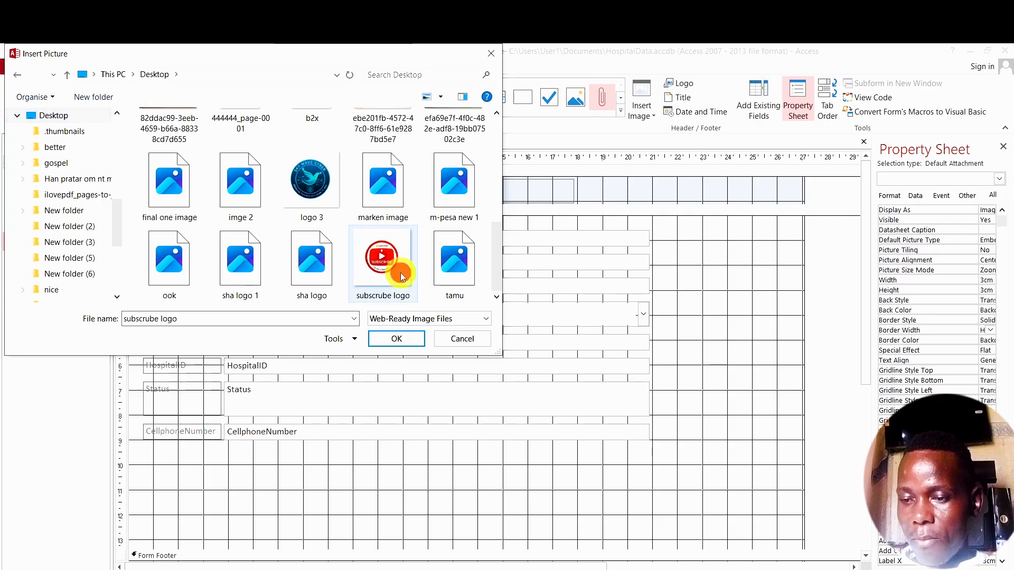
{"action": "left_click", "coordinate": [402, 335]}
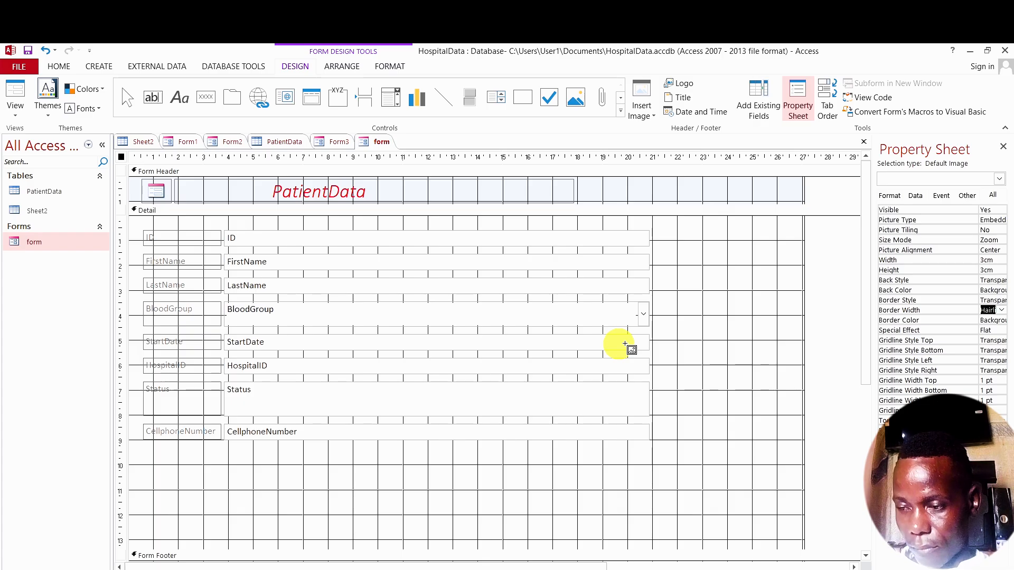
{"action": "left_click", "coordinate": [711, 332]}
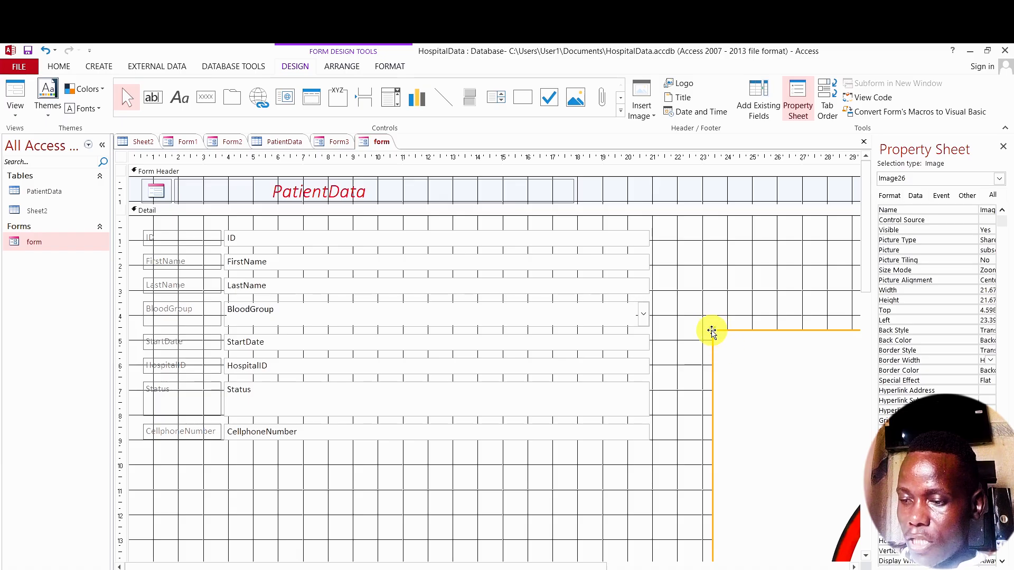
{"action": "left_click_drag", "start_coordinate": [749, 351], "coordinate": [459, 251]}
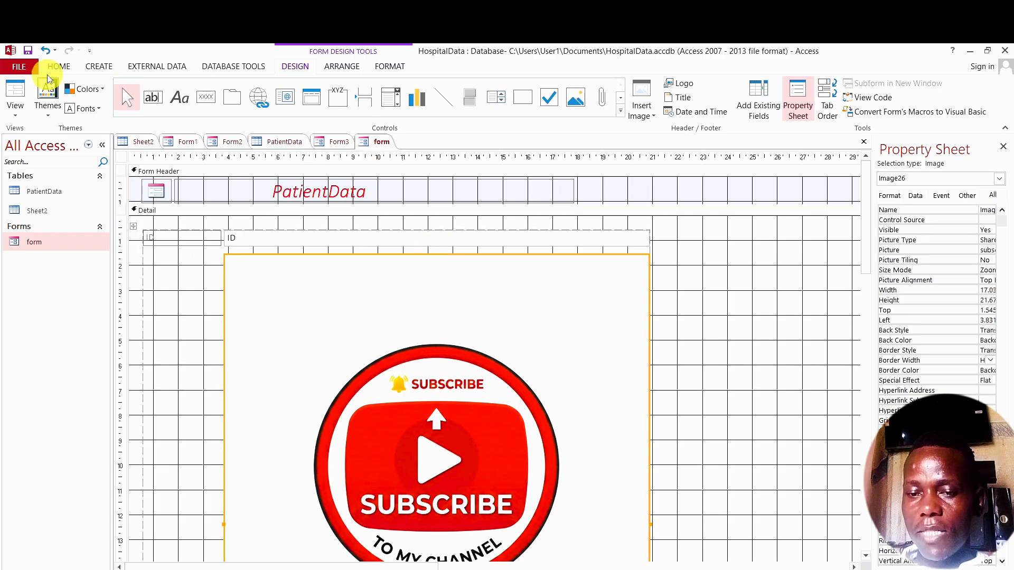
{"action": "left_click", "coordinate": [43, 49]}
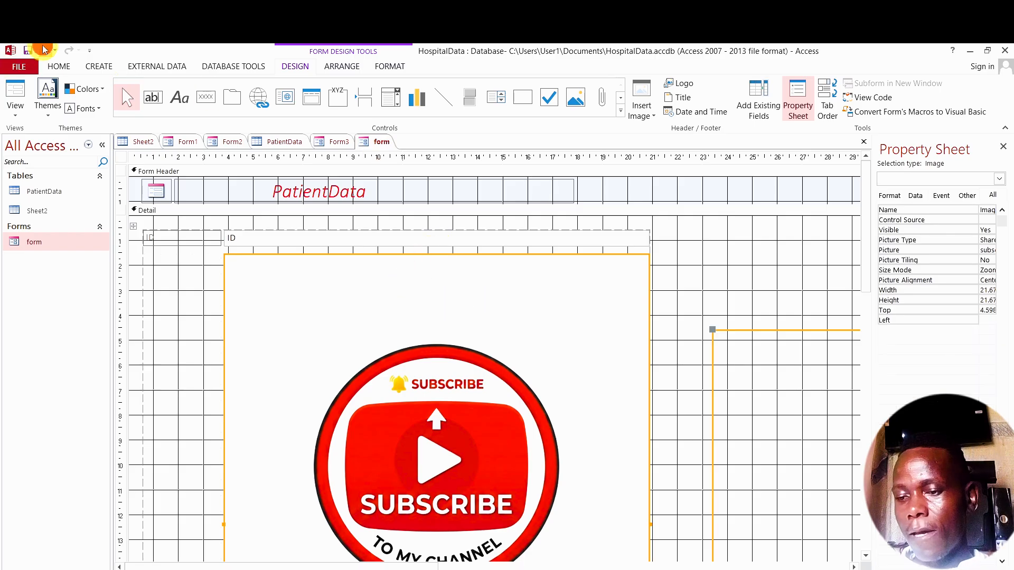
{"action": "left_click", "coordinate": [43, 49]}
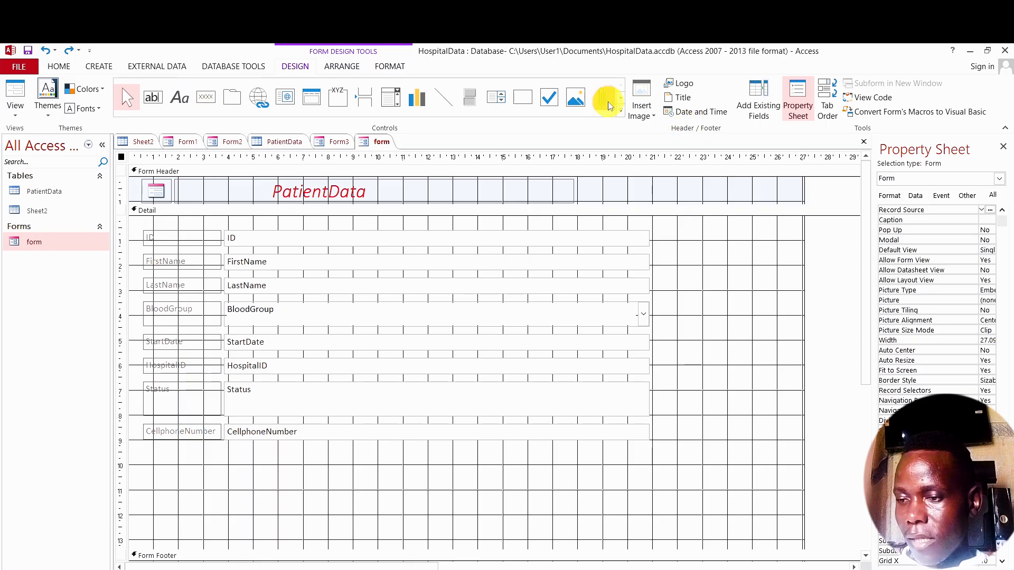
{"action": "left_click", "coordinate": [619, 111]}
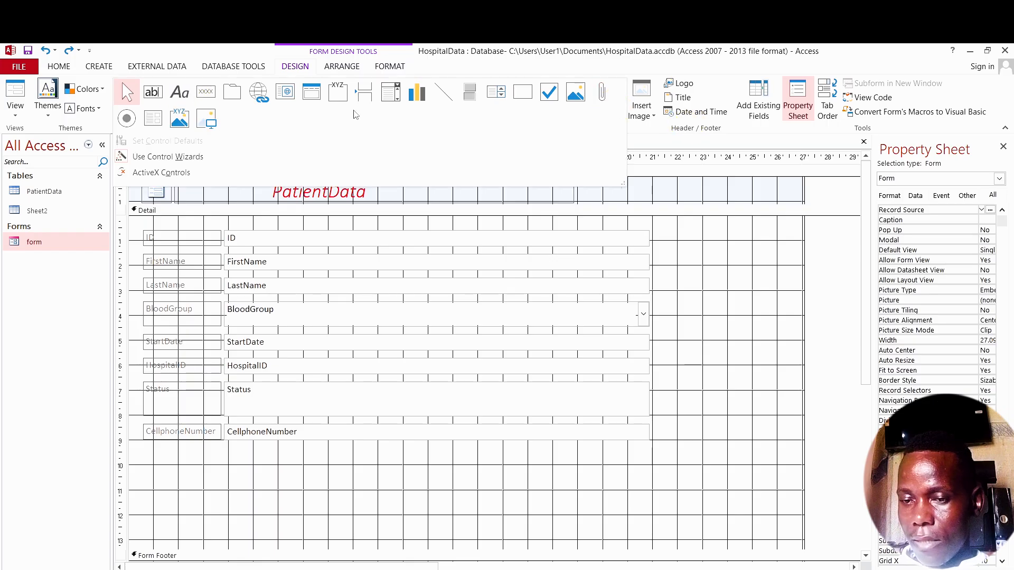
{"action": "left_click", "coordinate": [189, 156]}
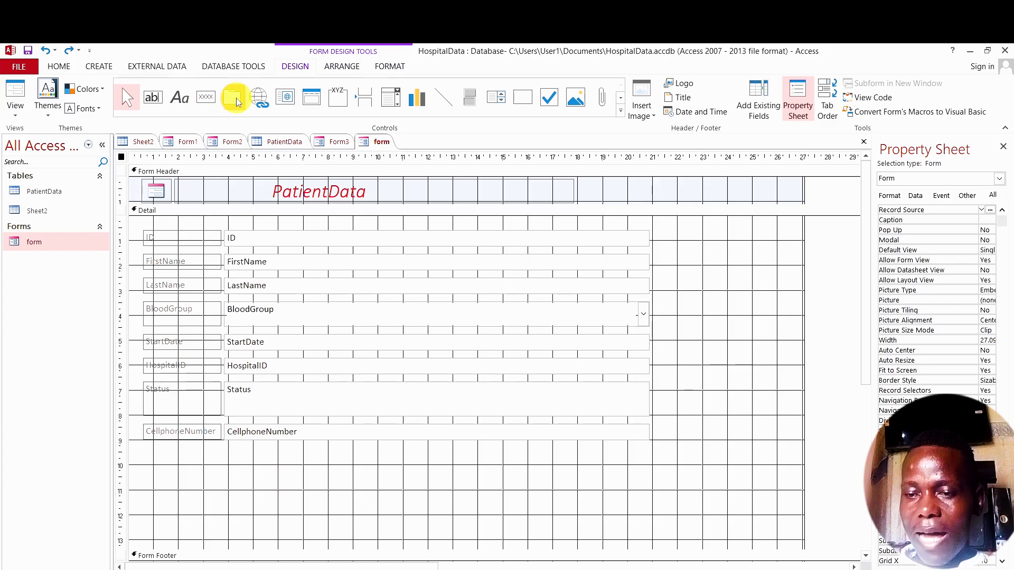
{"action": "left_click", "coordinate": [390, 100]}
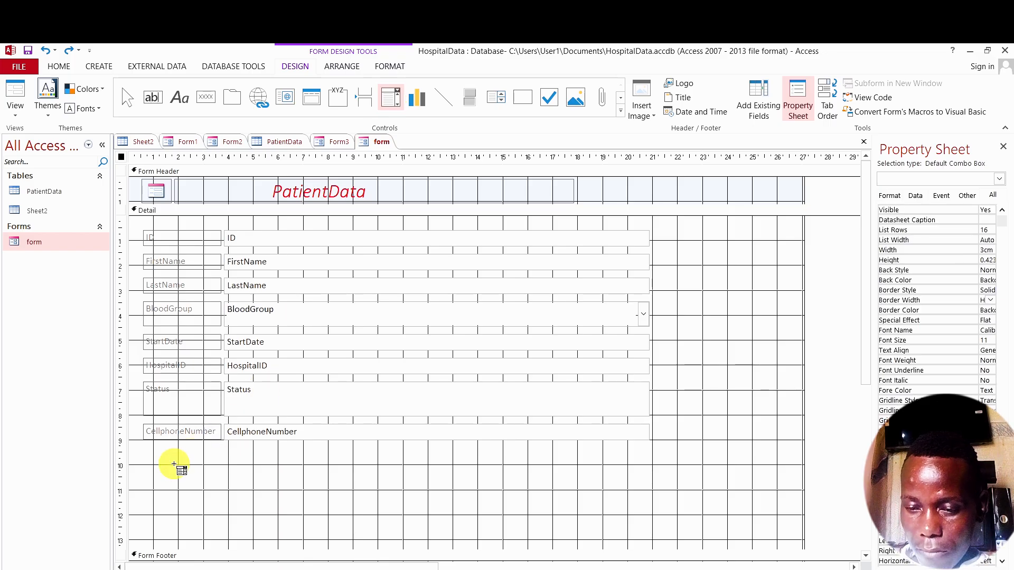
{"action": "left_click_drag", "start_coordinate": [173, 464], "coordinate": [253, 489]}
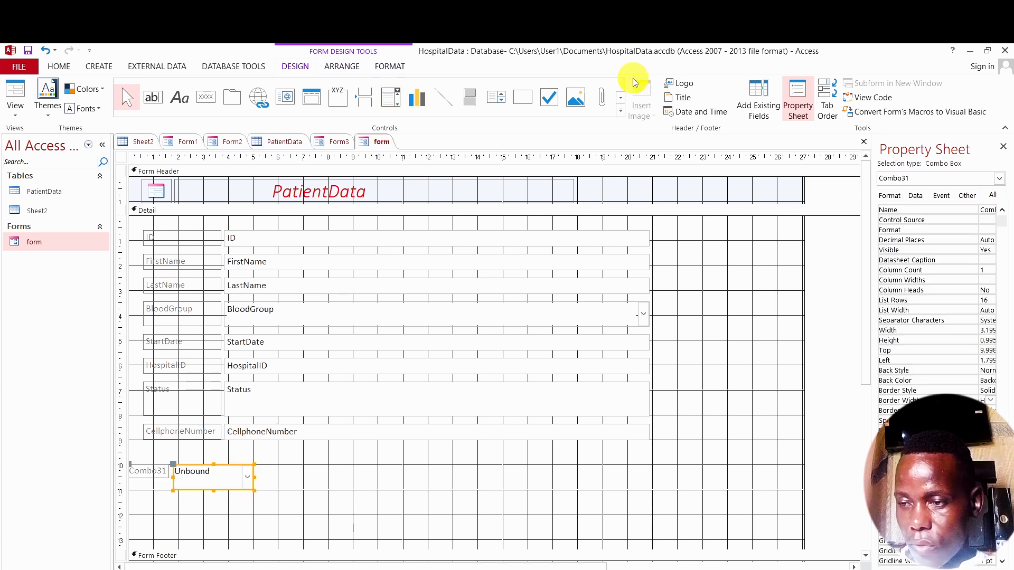
{"action": "left_click", "coordinate": [622, 102]}
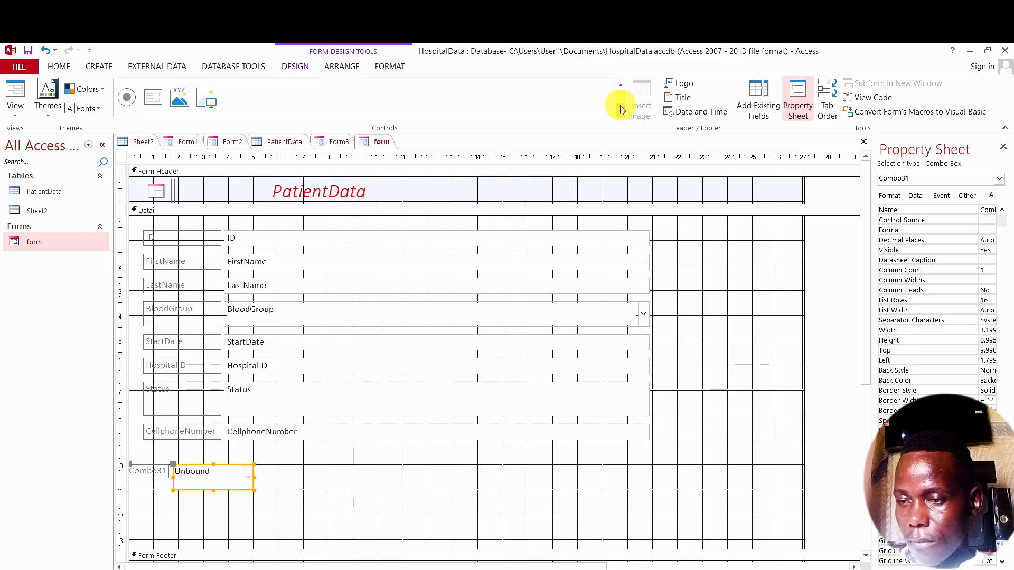
{"action": "left_click", "coordinate": [620, 114]}
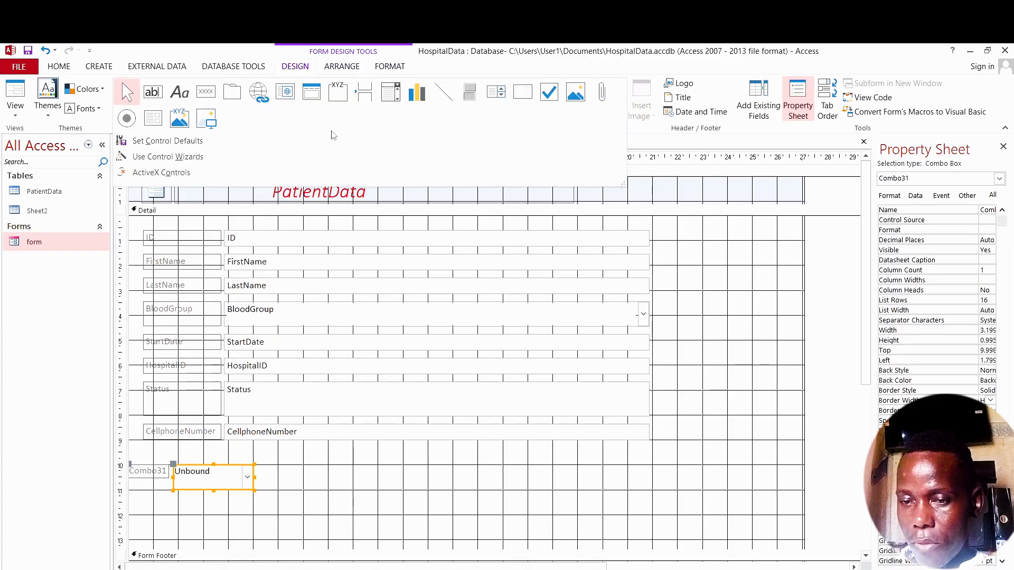
{"action": "left_click", "coordinate": [193, 155]}
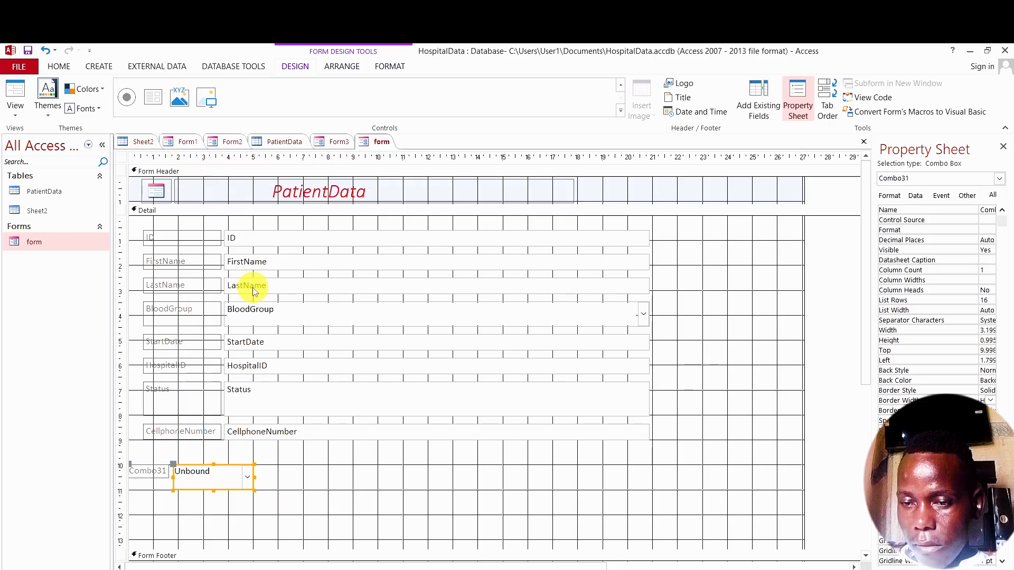
{"action": "left_click", "coordinate": [44, 50]}
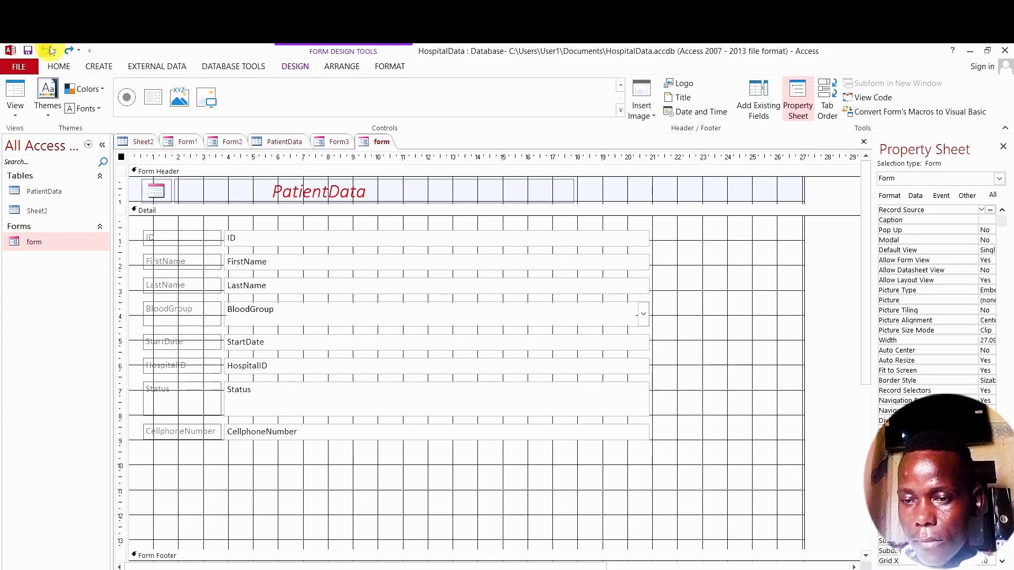
{"action": "left_click", "coordinate": [289, 68]}
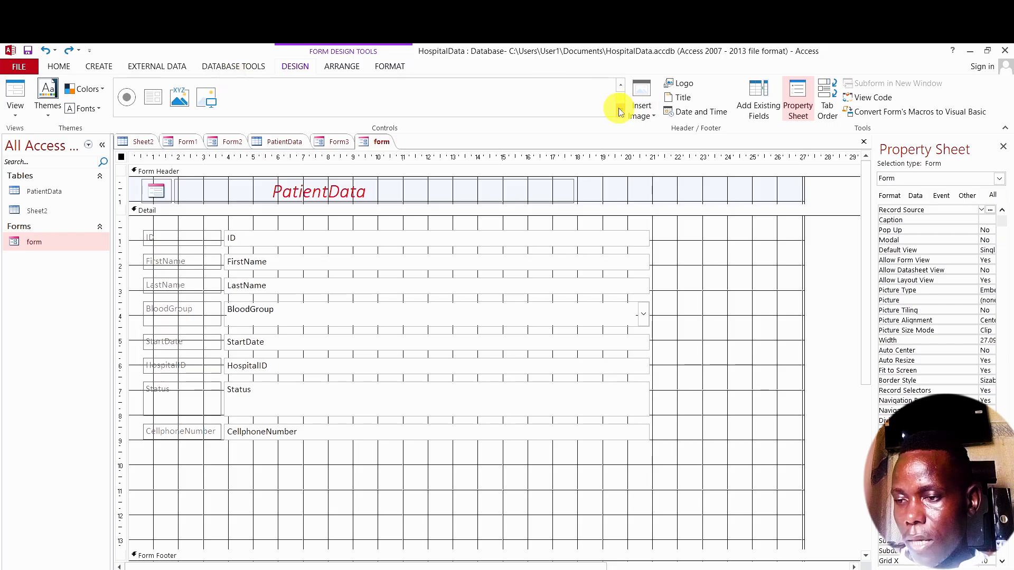
{"action": "left_click", "coordinate": [620, 85]}
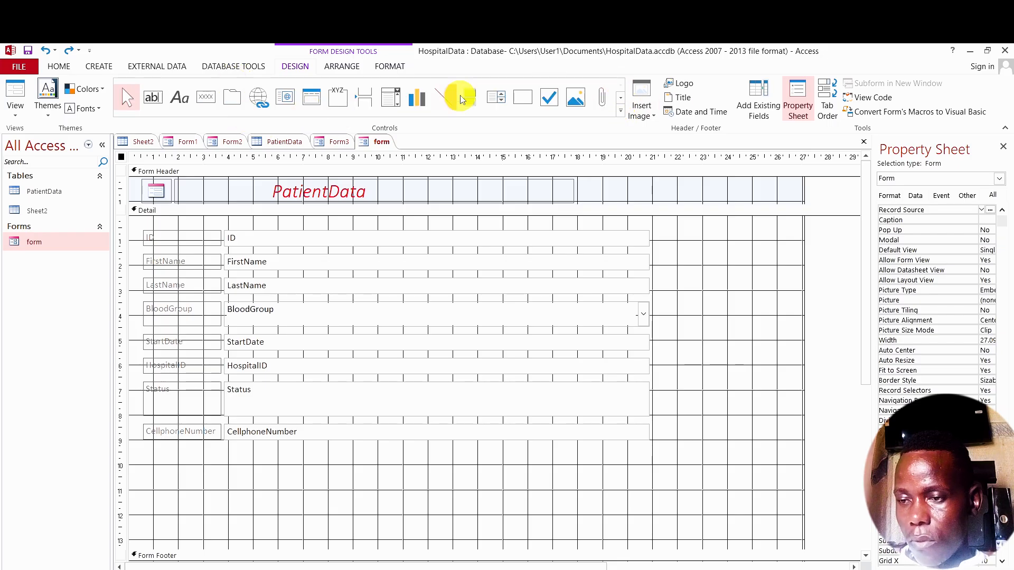
- Draw a list box under CellphoneNumber and set its wizard to take values from the PatientData table
{"action": "left_click", "coordinate": [491, 100]}
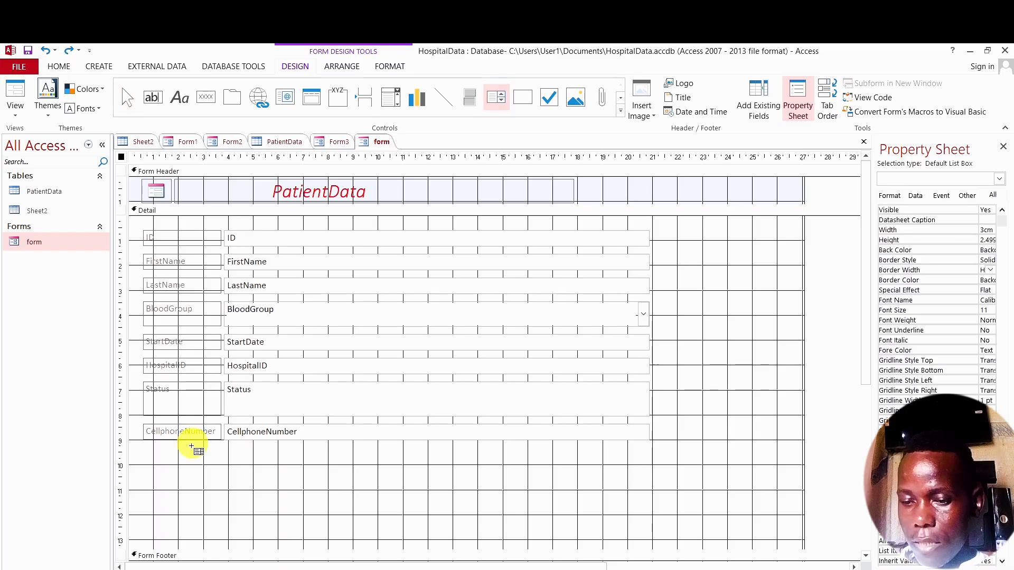
{"action": "left_click_drag", "start_coordinate": [181, 469], "coordinate": [255, 495]}
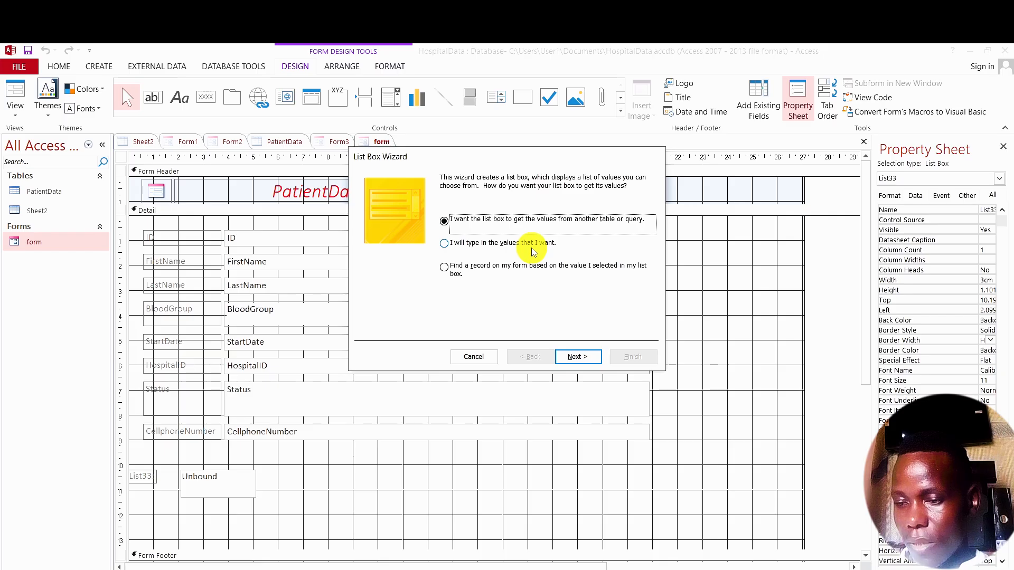
{"action": "left_click", "coordinate": [444, 244]}
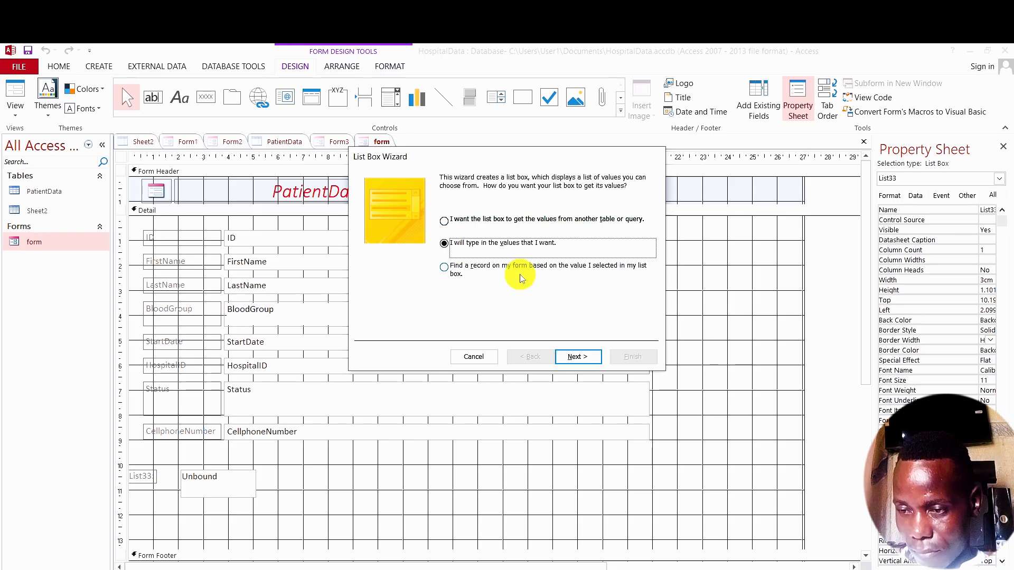
{"action": "left_click", "coordinate": [579, 355]}
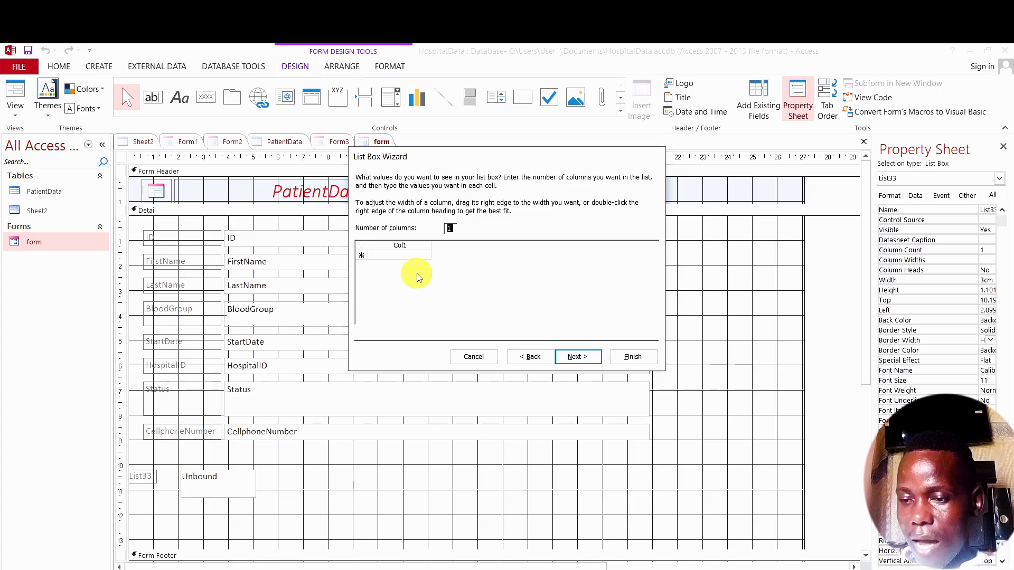
{"action": "left_click", "coordinate": [397, 254]}
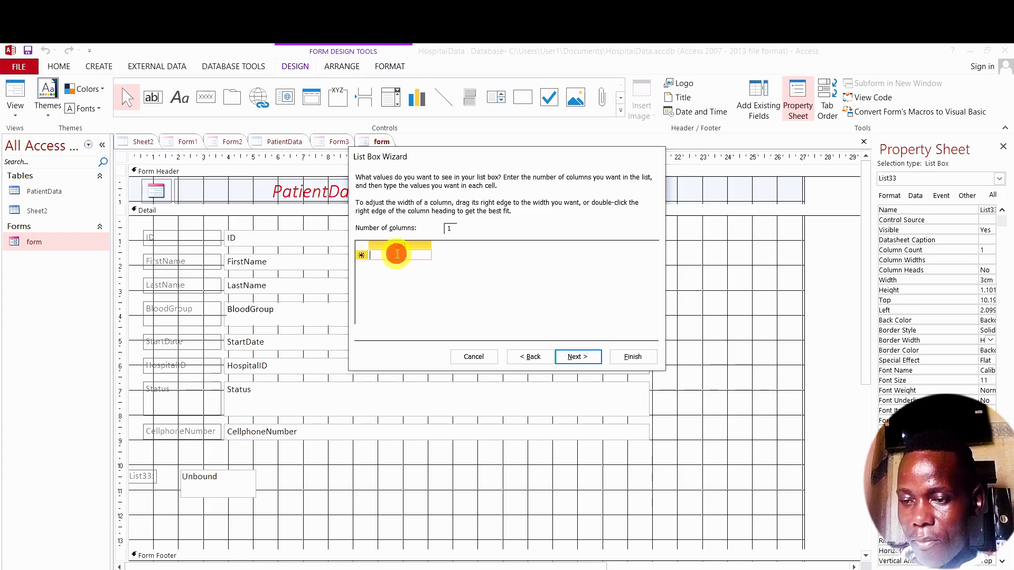
{"action": "left_click", "coordinate": [528, 357]}
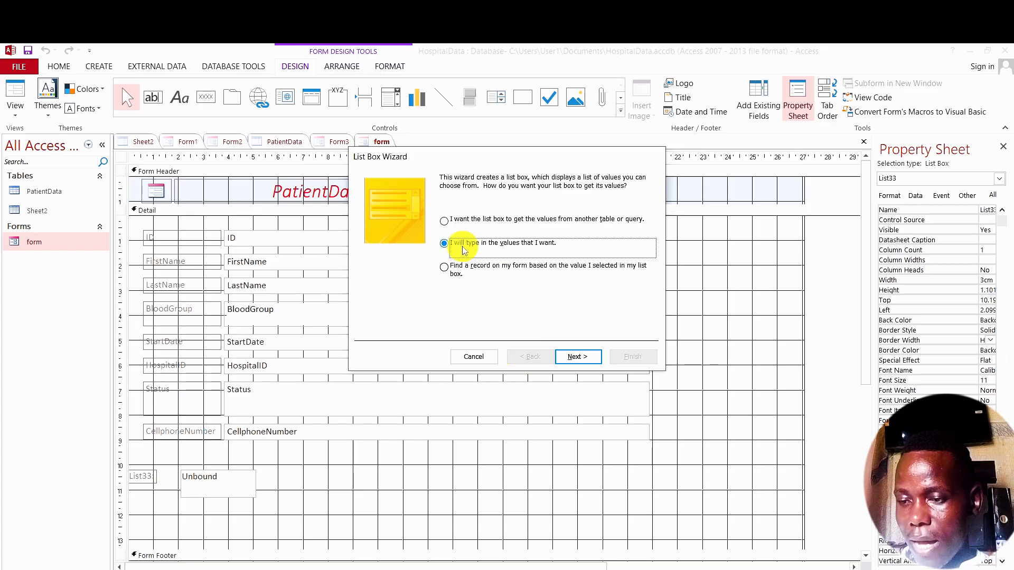
{"action": "left_click", "coordinate": [444, 221]}
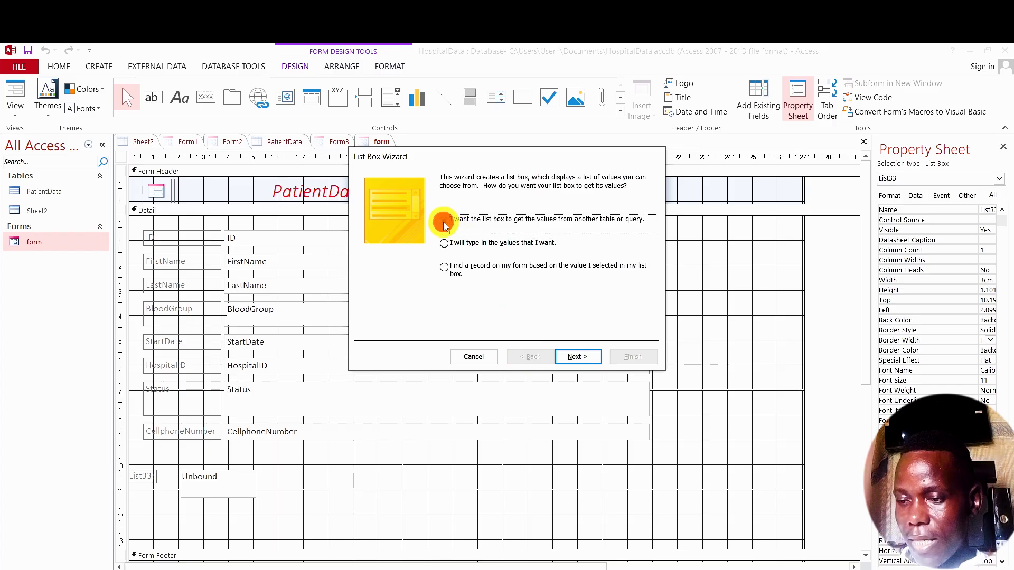
{"action": "left_click", "coordinate": [574, 356]}
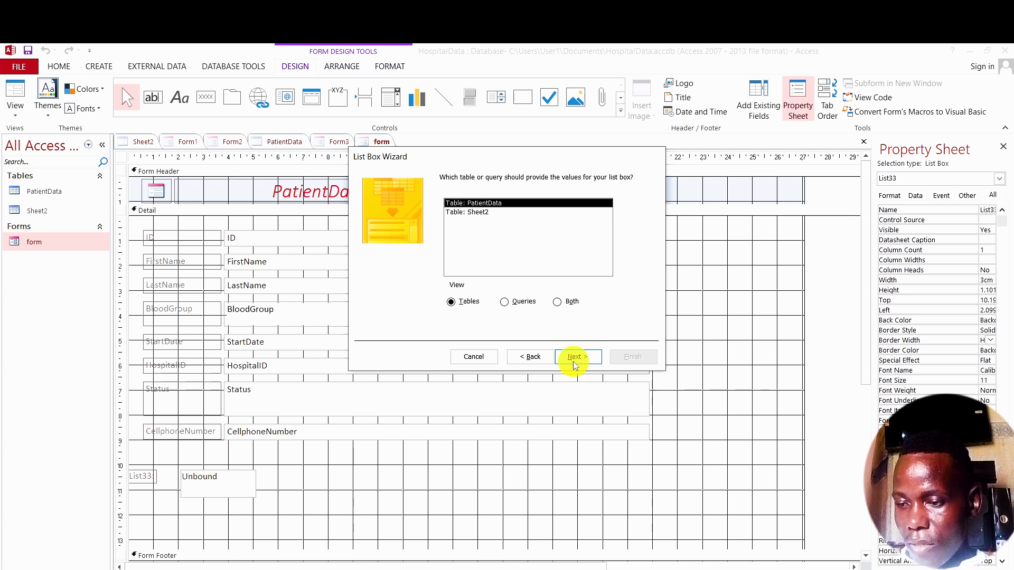
{"action": "left_click", "coordinate": [485, 212]}
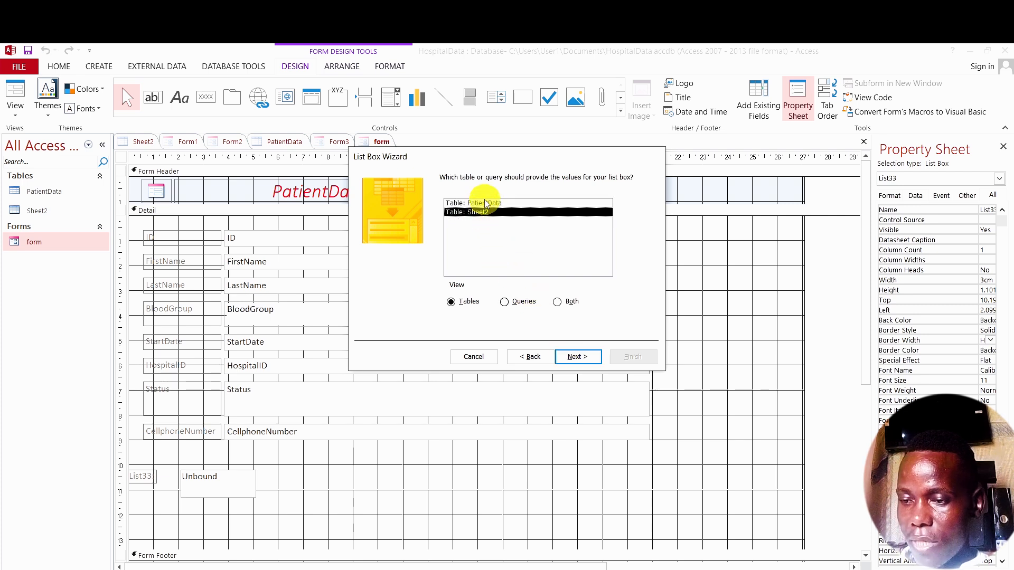
{"action": "left_click", "coordinate": [481, 203]}
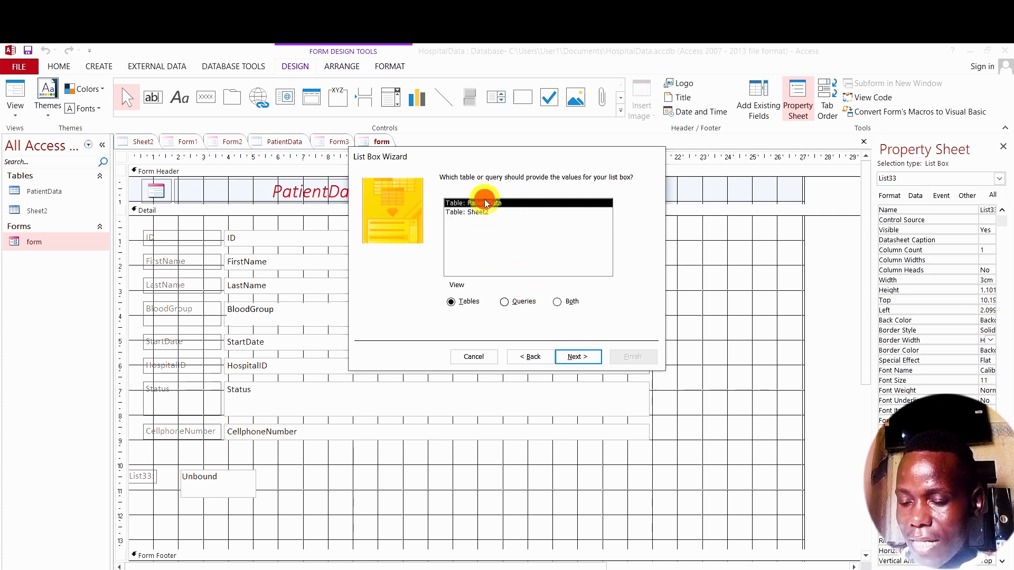
- Add HospitalID as the list box column, skip sorting, keep the column width, and finish
{"action": "left_click", "coordinate": [569, 359]}
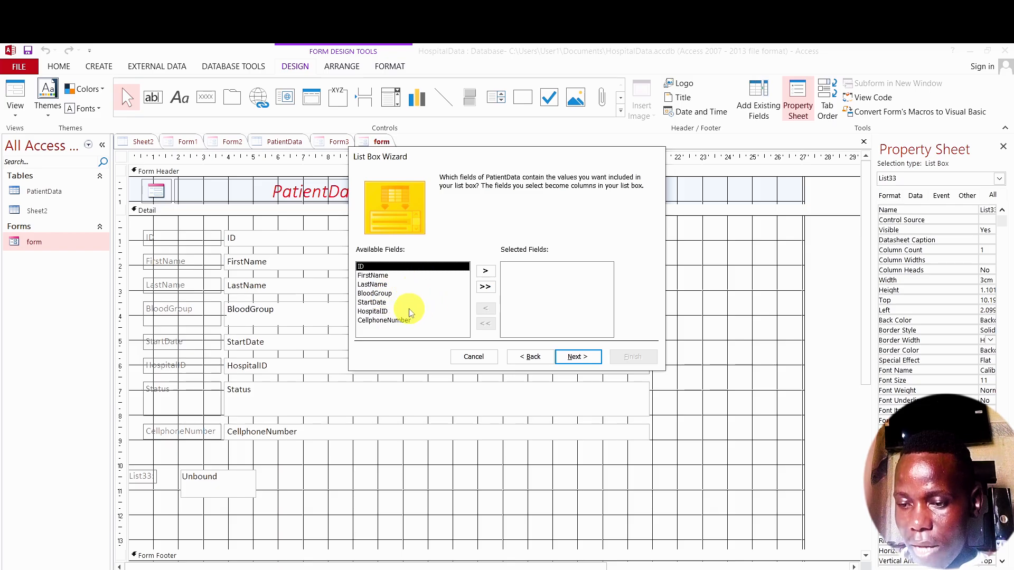
{"action": "left_click", "coordinate": [384, 311]}
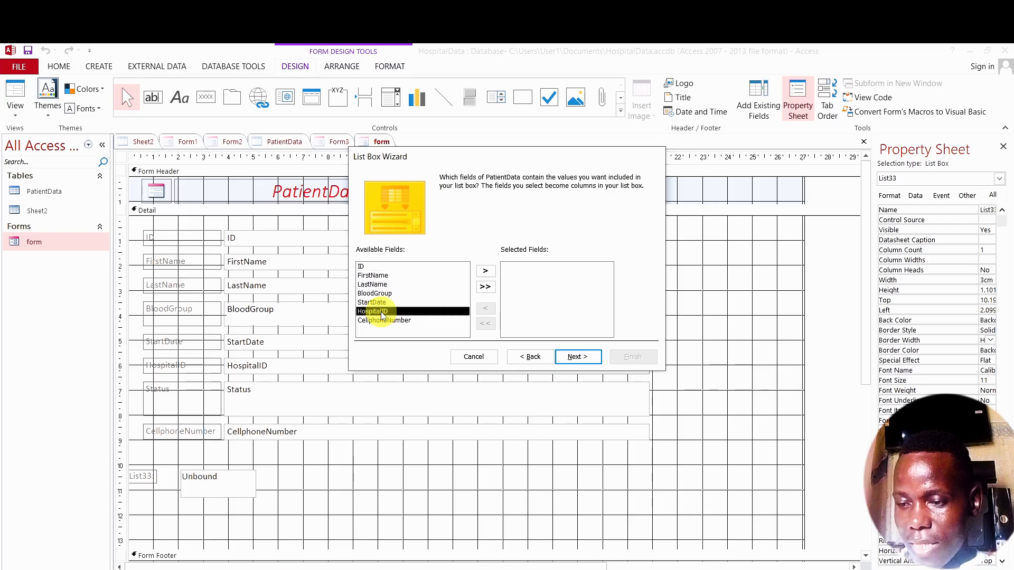
{"action": "left_click", "coordinate": [486, 272]}
{"action": "left_click", "coordinate": [576, 358]}
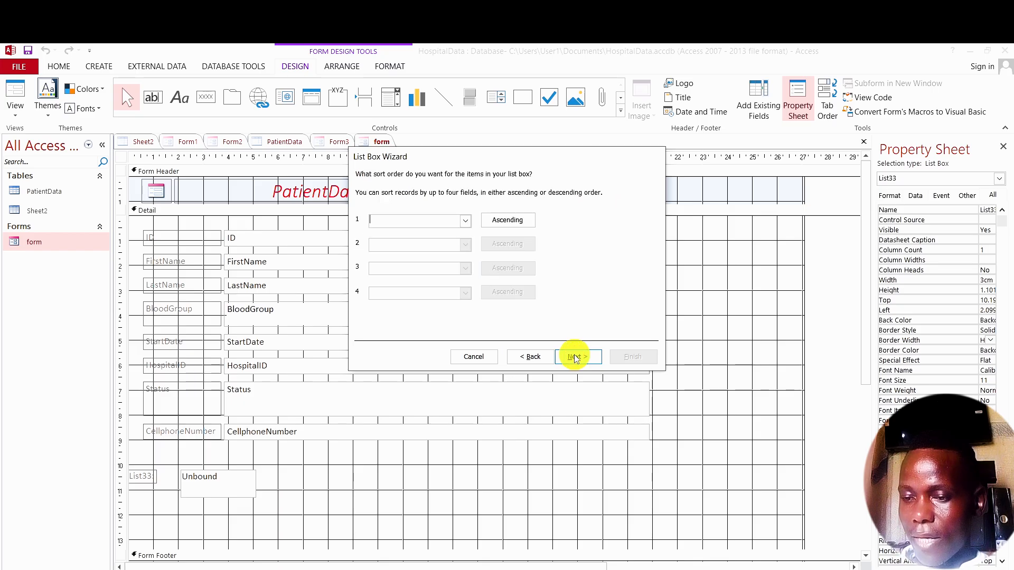
{"action": "left_click", "coordinate": [466, 221]}
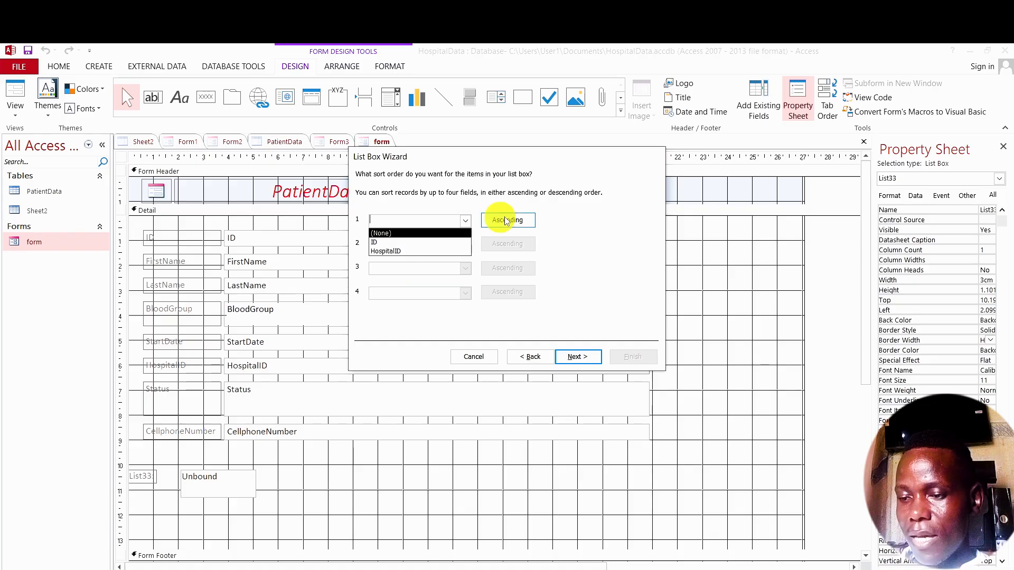
{"action": "left_click", "coordinate": [578, 356]}
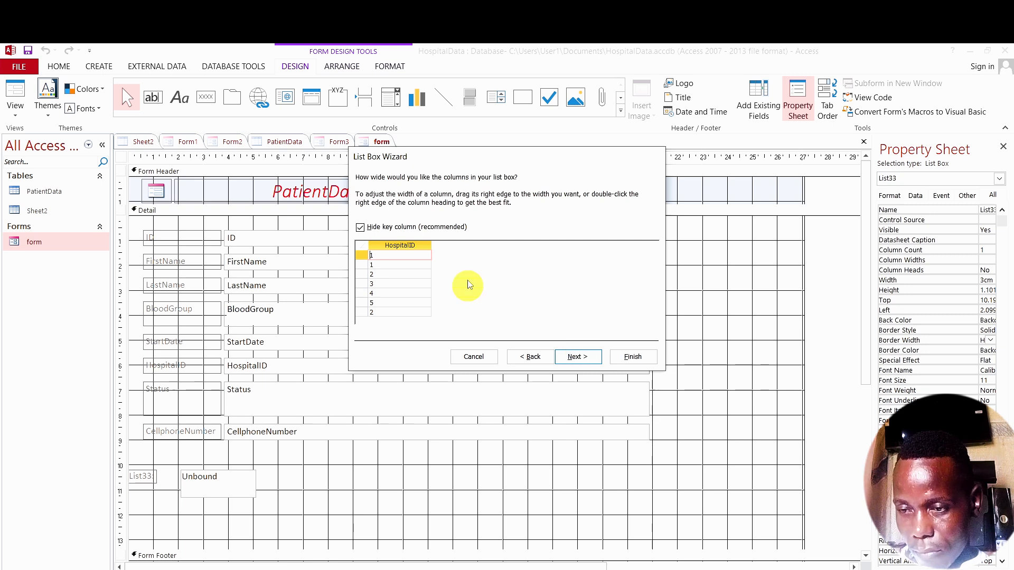
{"action": "left_click", "coordinate": [395, 259]}
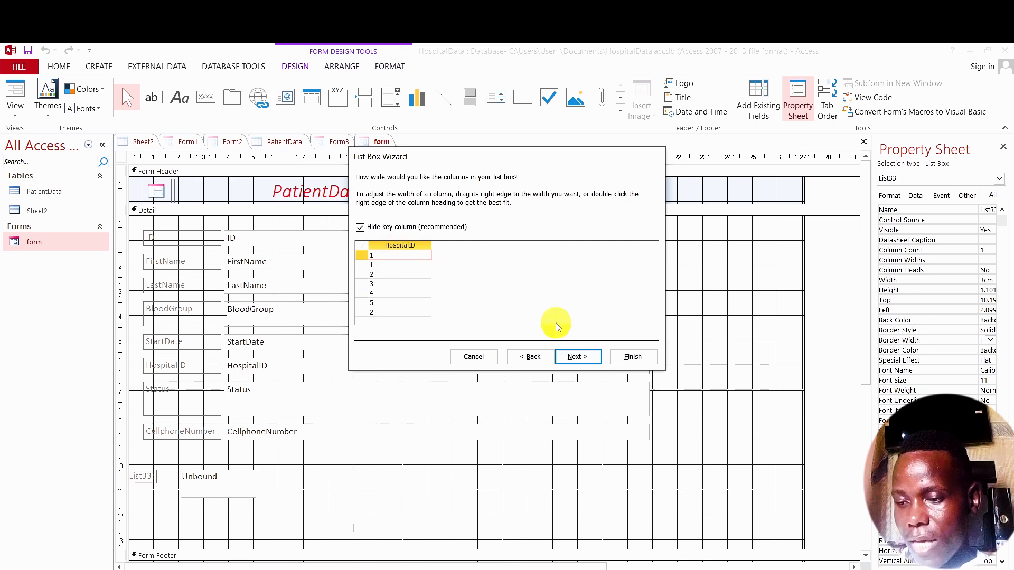
{"action": "left_click", "coordinate": [577, 356]}
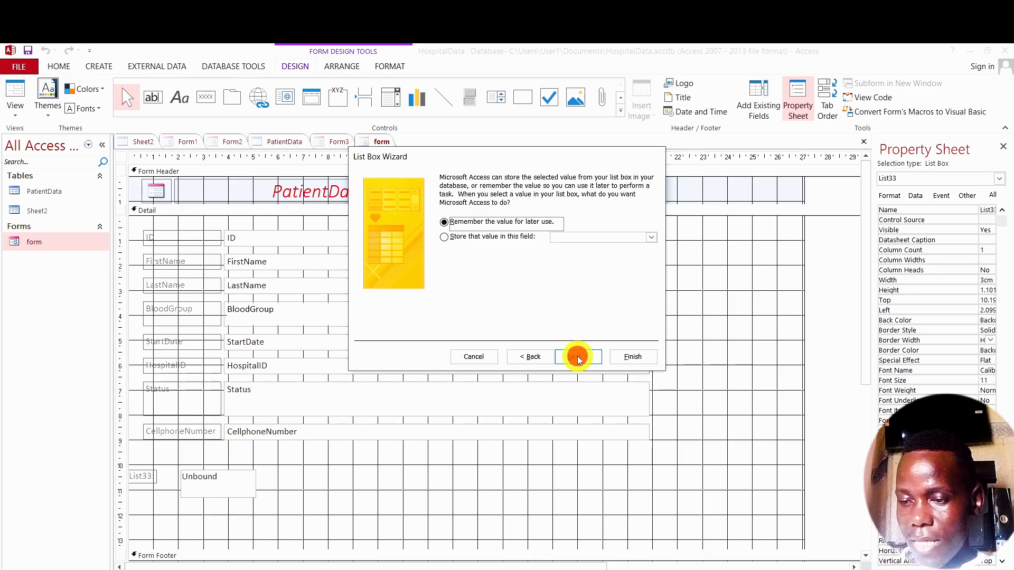
{"action": "left_click", "coordinate": [633, 357]}
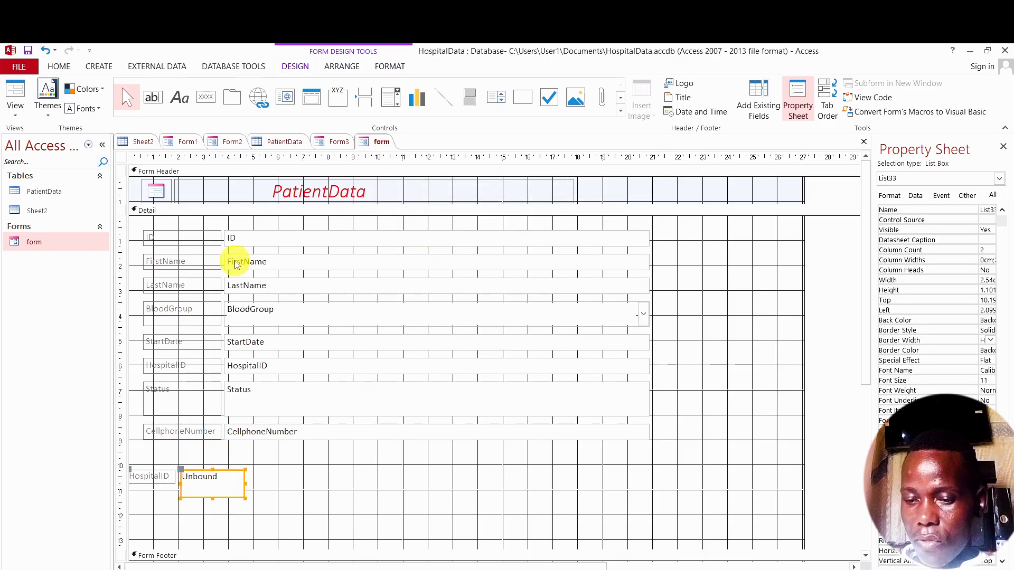
- Save the form and draw a command button to the right of the HospitalID list
{"action": "right_click", "coordinate": [383, 145]}
{"action": "left_click", "coordinate": [411, 150]}
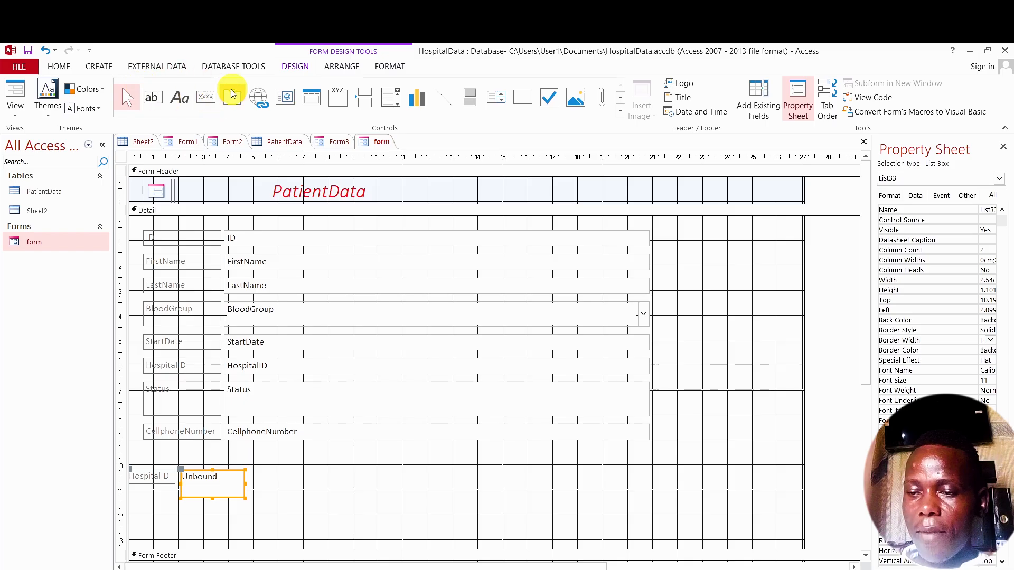
{"action": "left_click", "coordinate": [206, 100]}
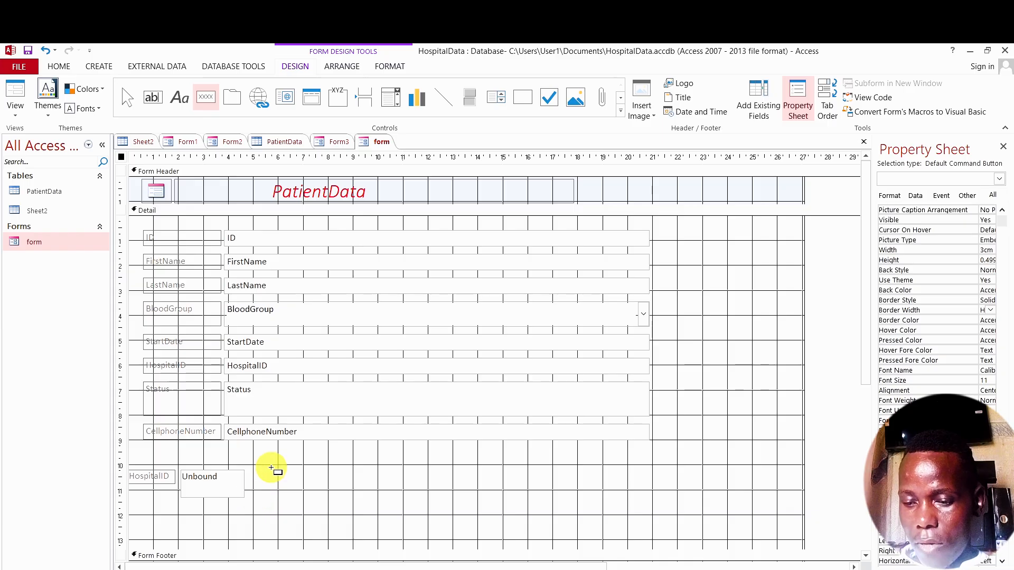
{"action": "left_click_drag", "start_coordinate": [275, 467], "coordinate": [375, 497]}
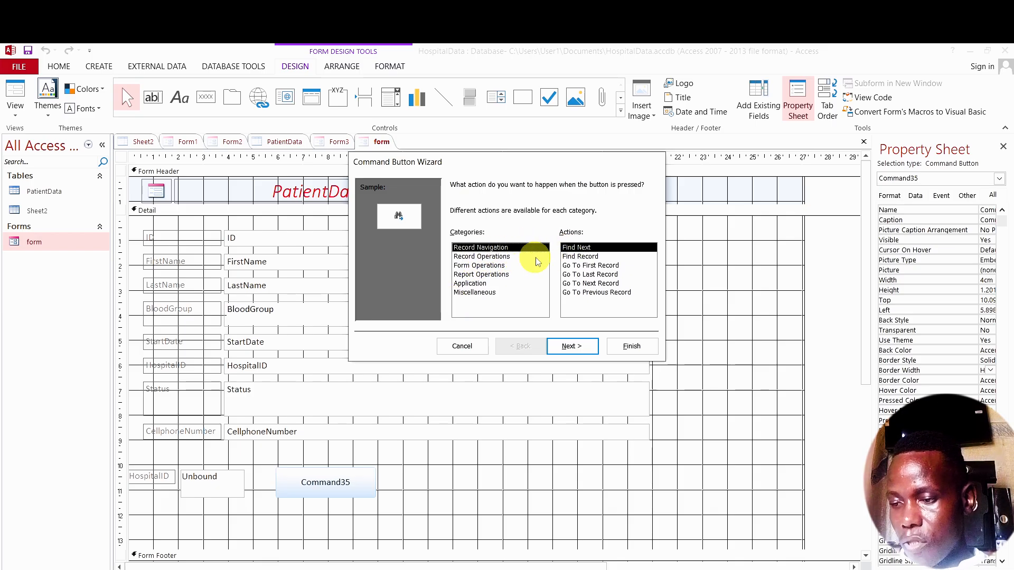
- Make the button a Record Operations > Print Record action showing the Printer picture
{"action": "left_click", "coordinate": [483, 258]}
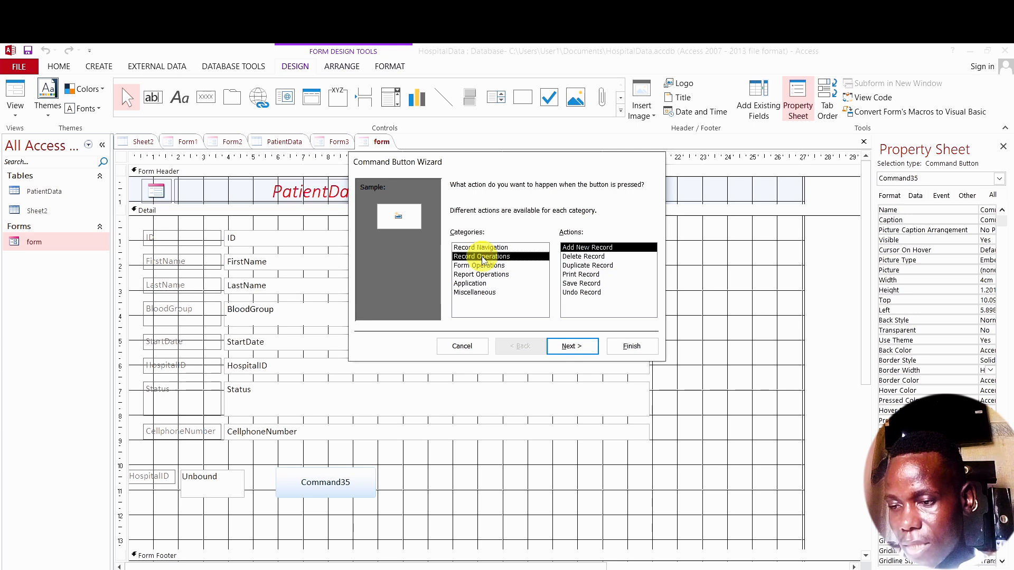
{"action": "left_click", "coordinate": [581, 268]}
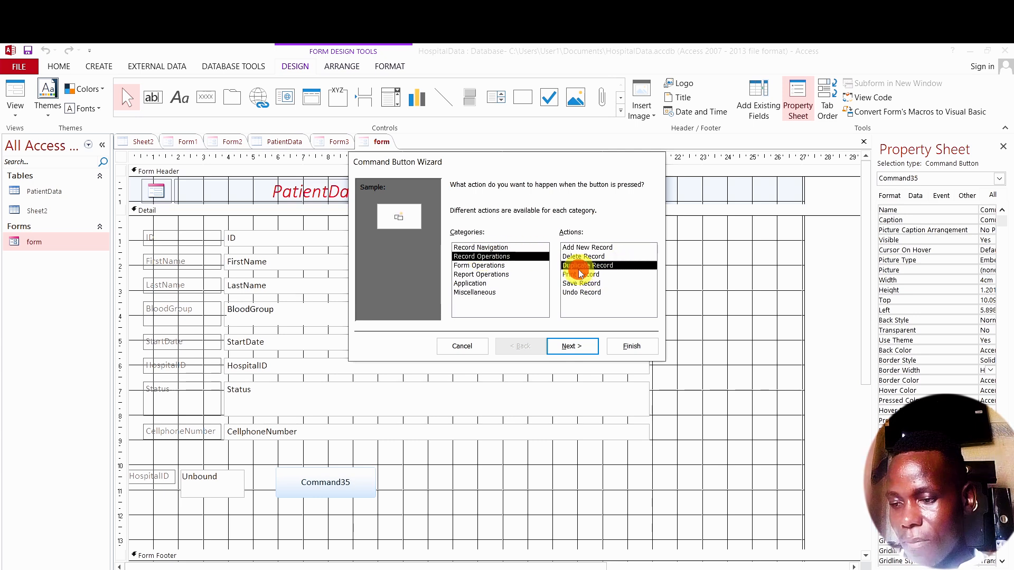
{"action": "left_click", "coordinate": [573, 275]}
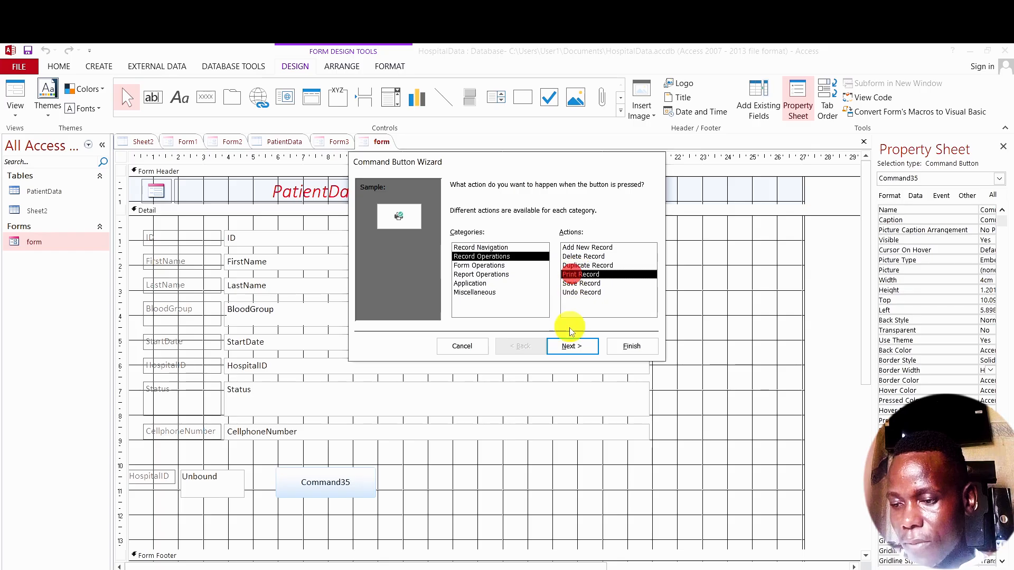
{"action": "left_click", "coordinate": [571, 346]}
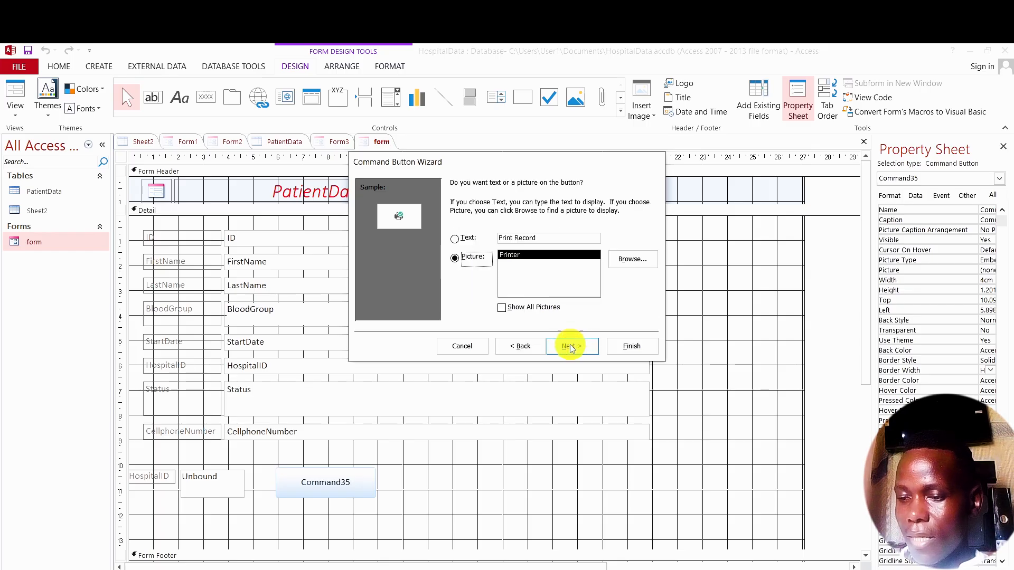
{"action": "left_click", "coordinate": [576, 353]}
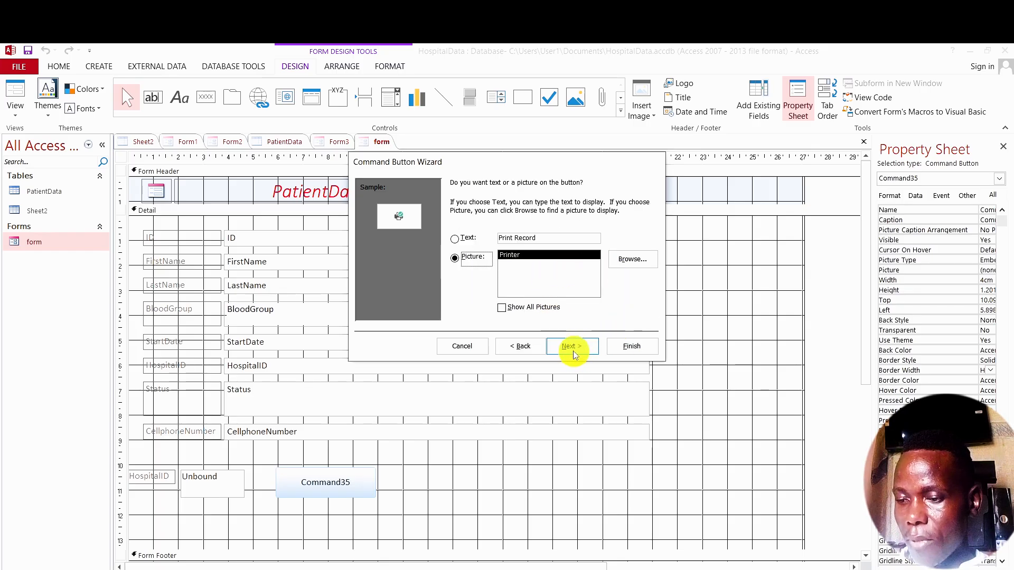
{"action": "left_click", "coordinate": [574, 350]}
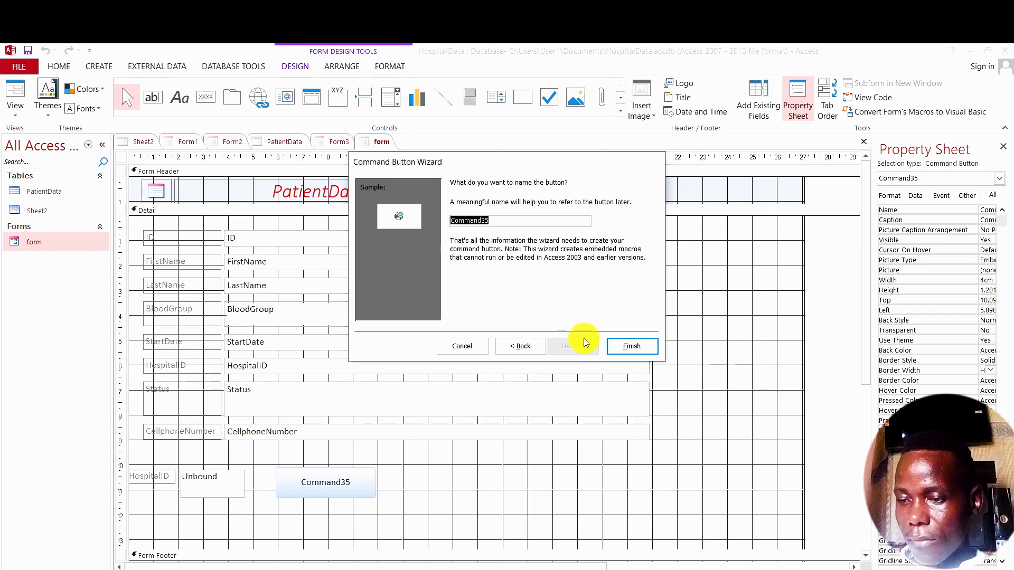
{"action": "left_click", "coordinate": [639, 346]}
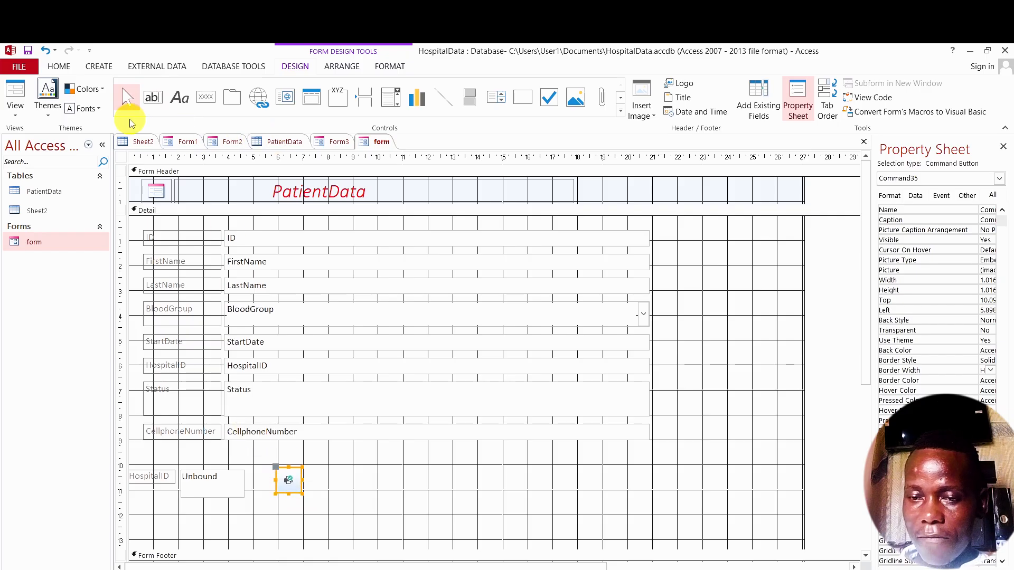
- Save the form and switch it to Form View
{"action": "right_click", "coordinate": [381, 143]}
{"action": "left_click", "coordinate": [417, 151]}
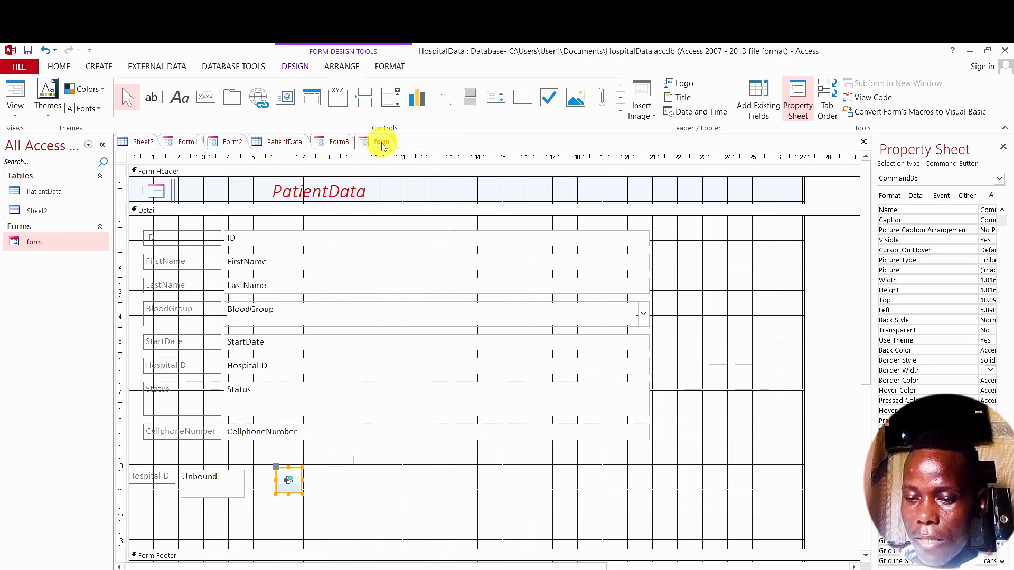
{"action": "right_click", "coordinate": [382, 144]}
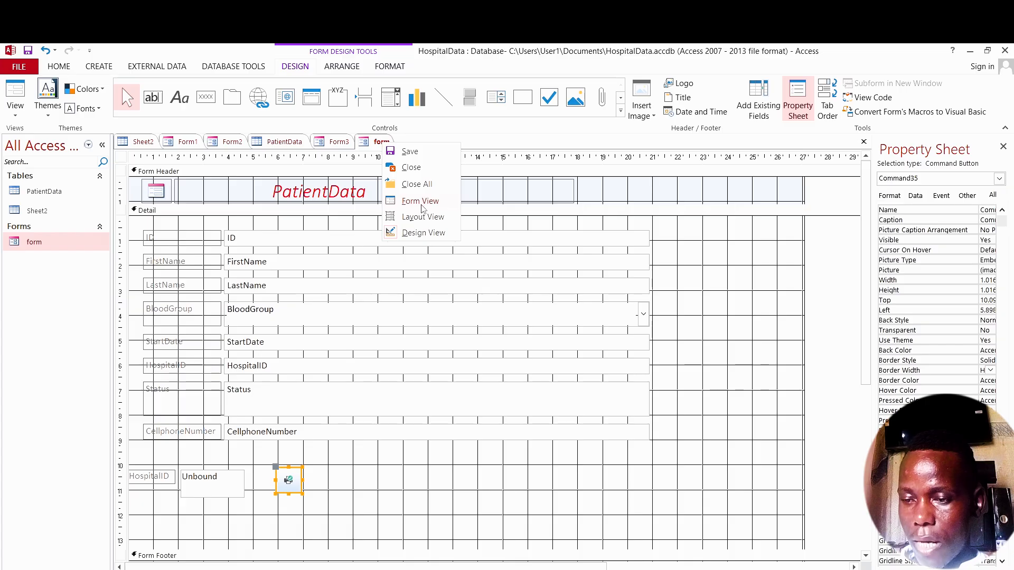
{"action": "left_click", "coordinate": [423, 236]}
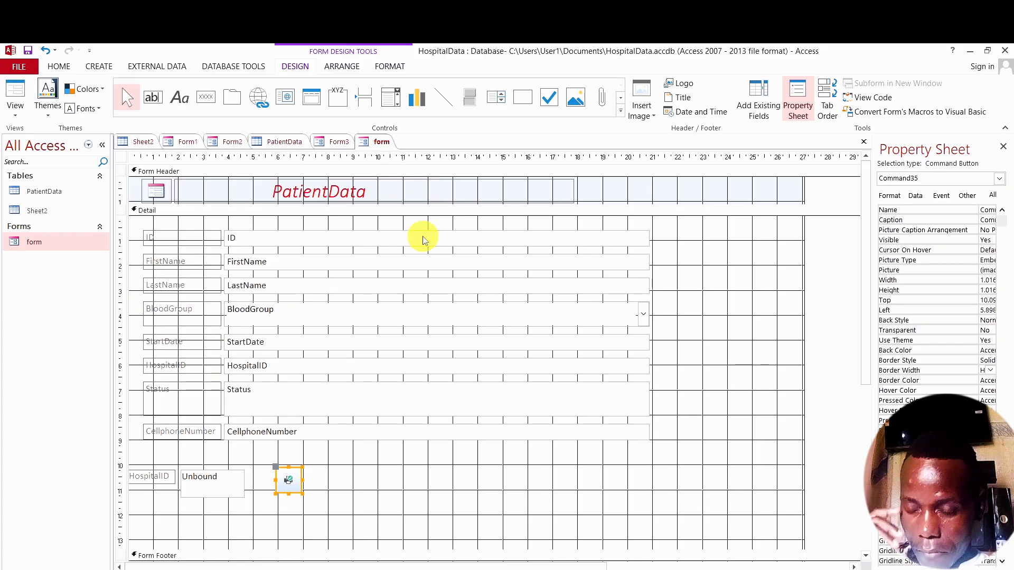
{"action": "left_click", "coordinate": [423, 238]}
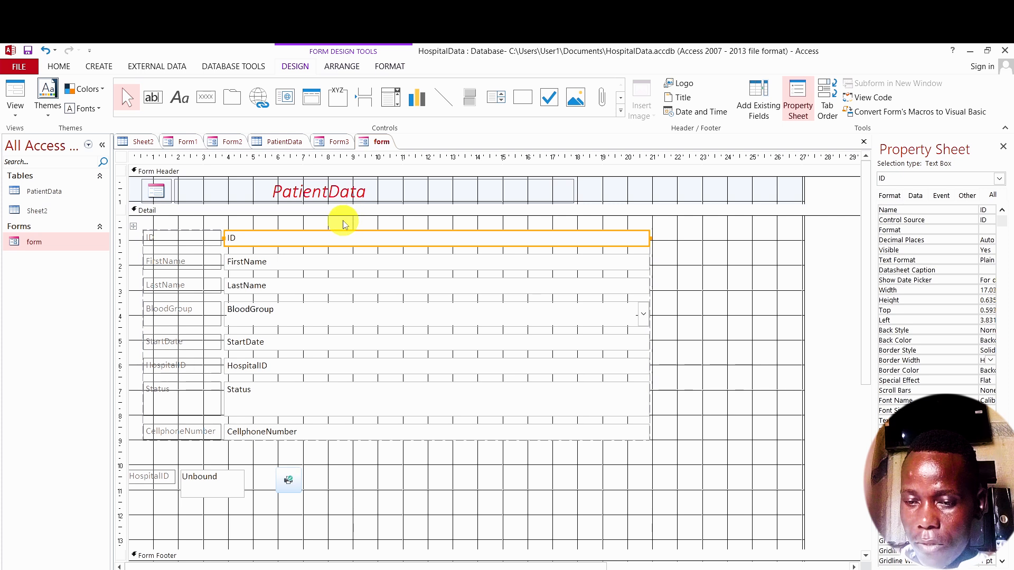
{"action": "right_click", "coordinate": [381, 143]}
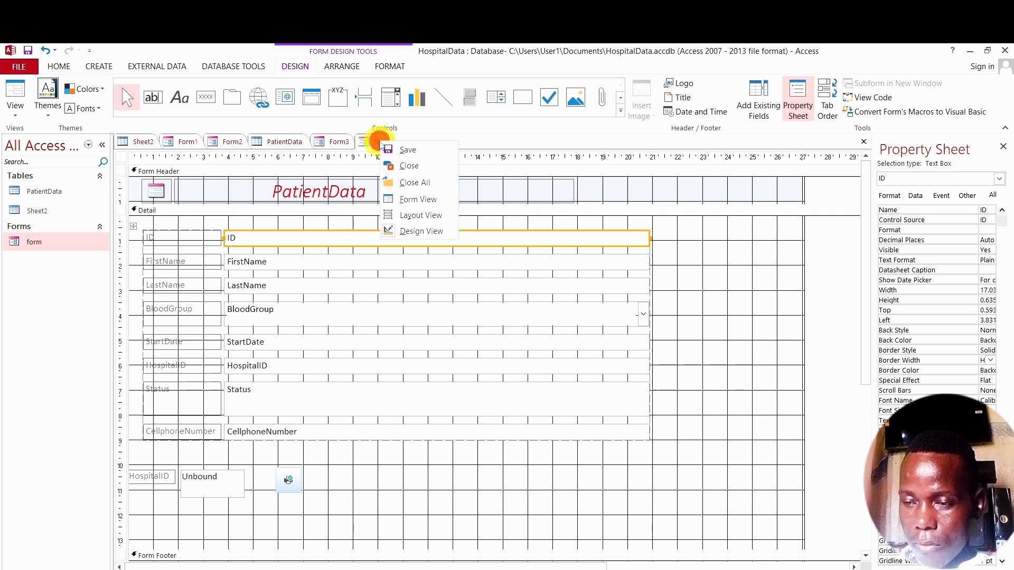
{"action": "left_click", "coordinate": [423, 201]}
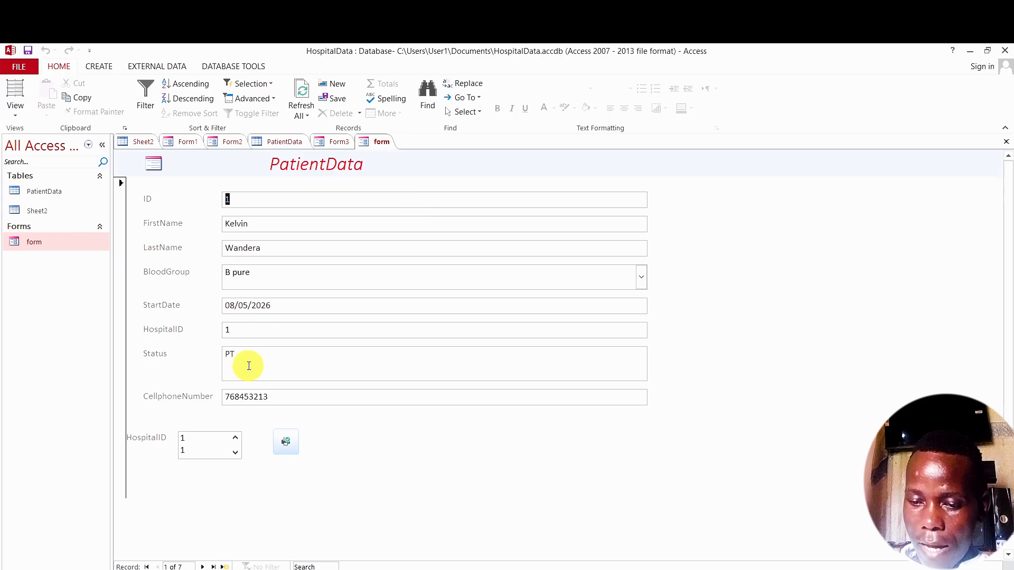
- Test the HospitalID list and the printer button, then close the Print dialog
{"action": "left_click", "coordinate": [233, 453]}
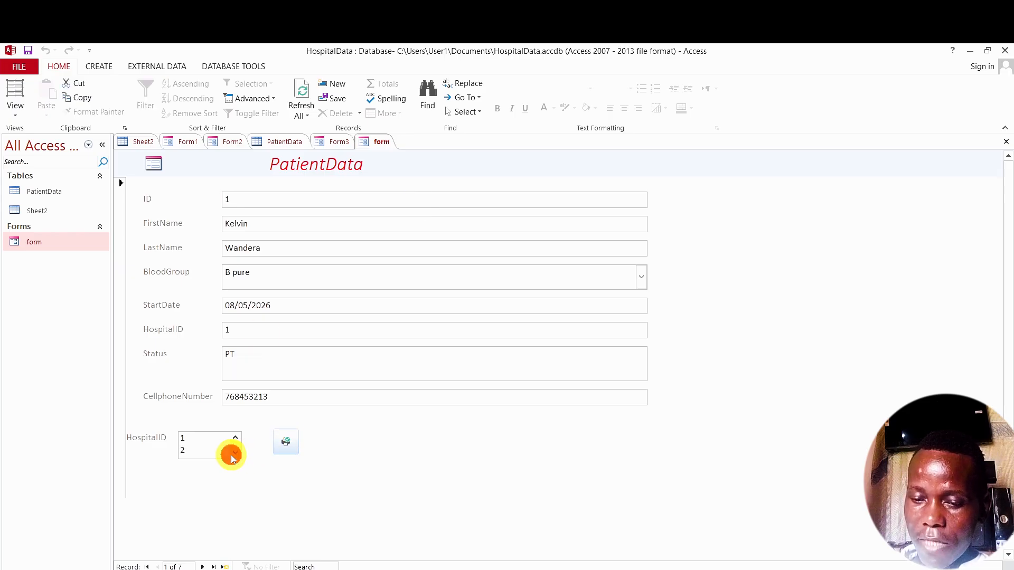
{"action": "left_click", "coordinate": [290, 442]}
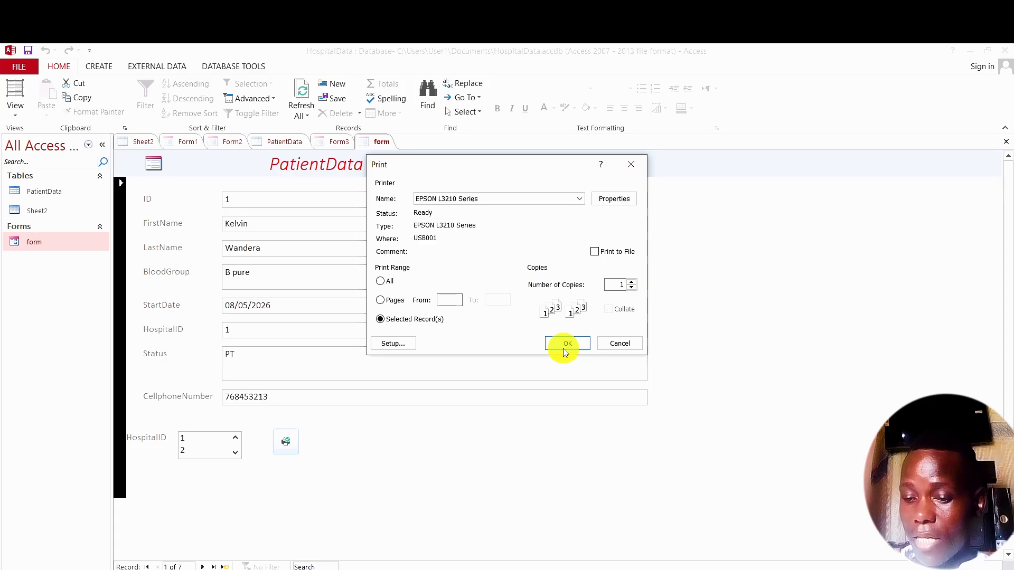
{"action": "left_click", "coordinate": [635, 161]}
{"action": "right_click", "coordinate": [378, 143]}
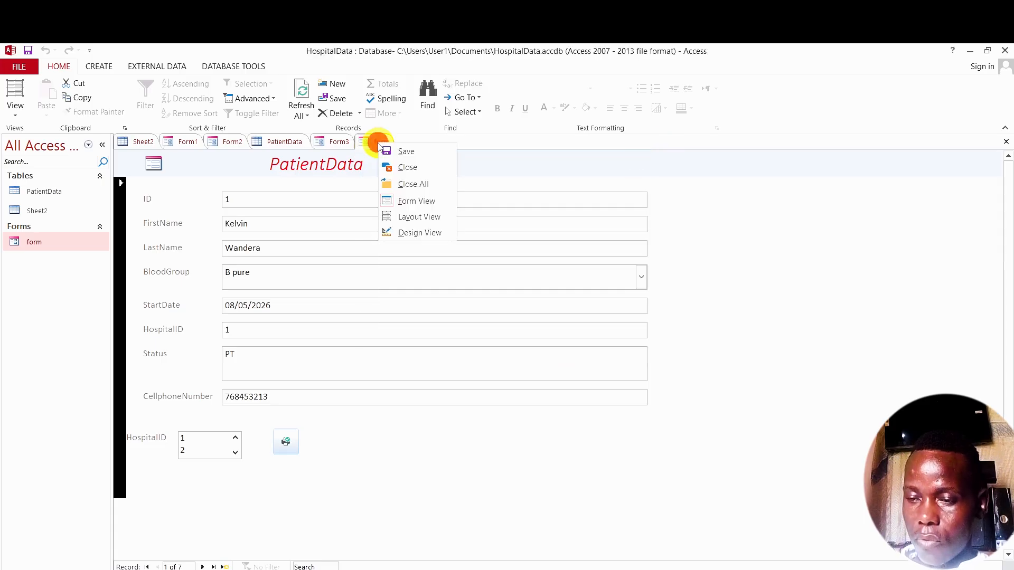
- Return to Design View and draw a second command button below the HospitalID list
{"action": "left_click", "coordinate": [426, 229]}
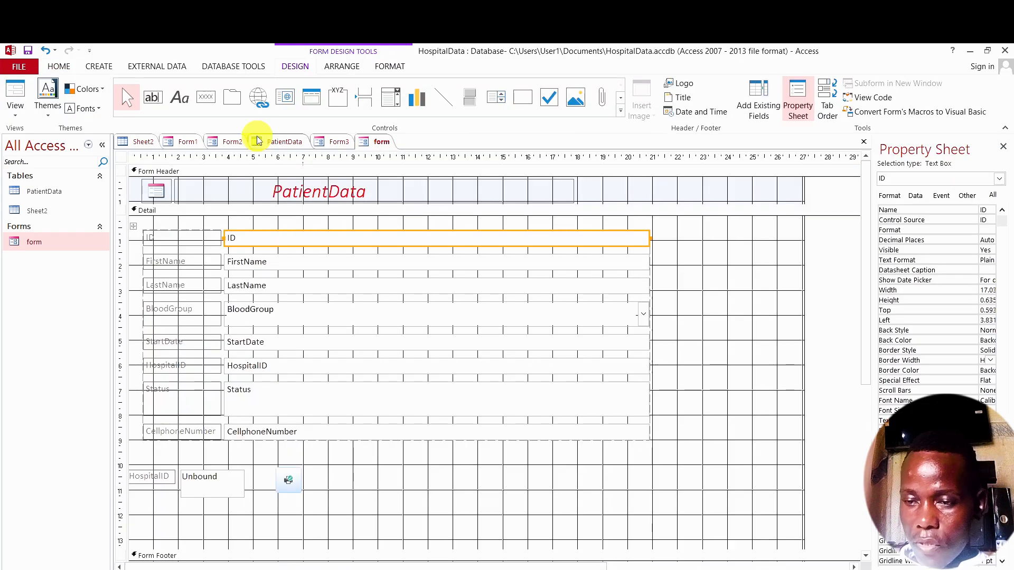
{"action": "left_click", "coordinate": [206, 96]}
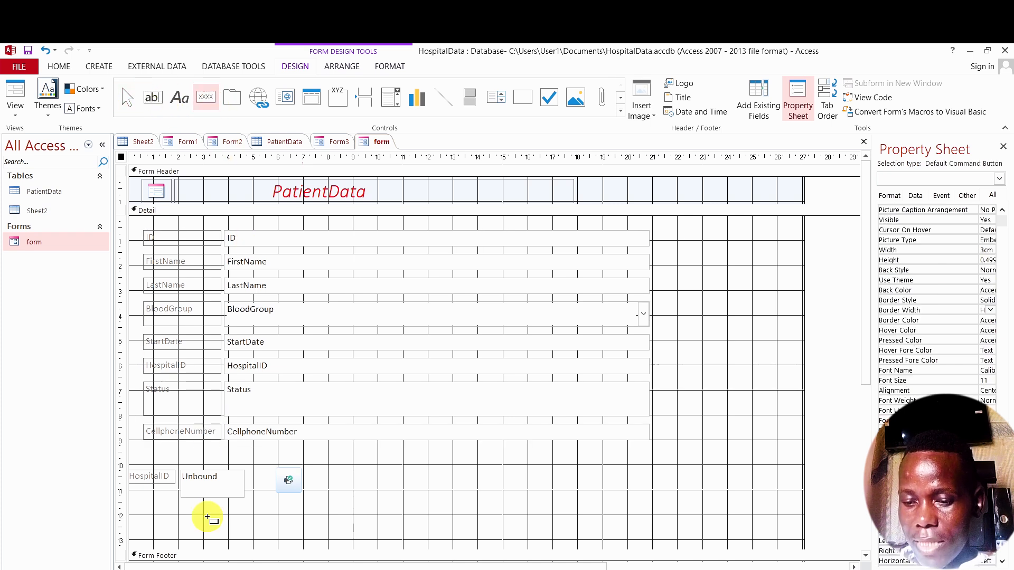
{"action": "left_click_drag", "start_coordinate": [178, 515], "coordinate": [242, 528]}
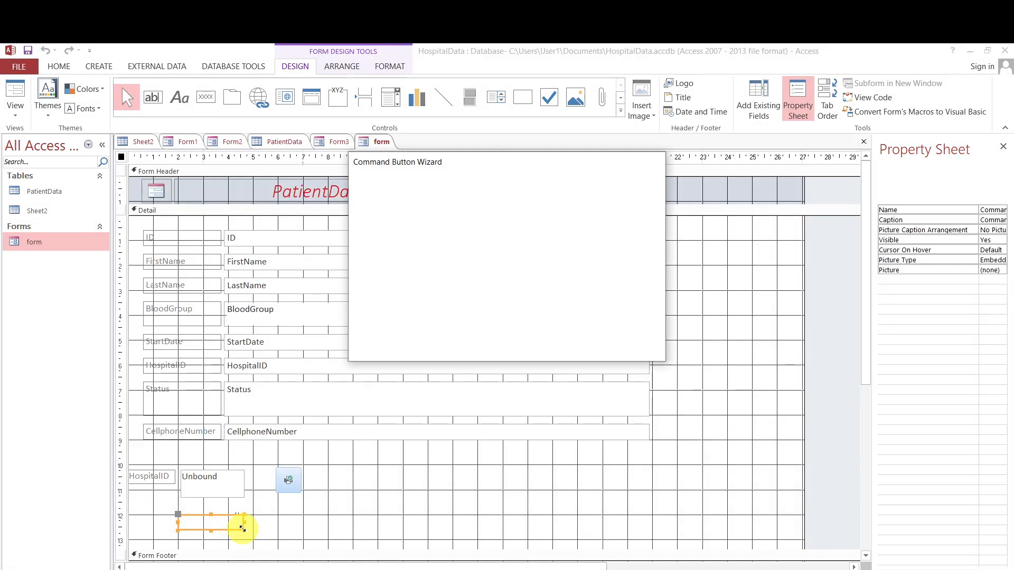
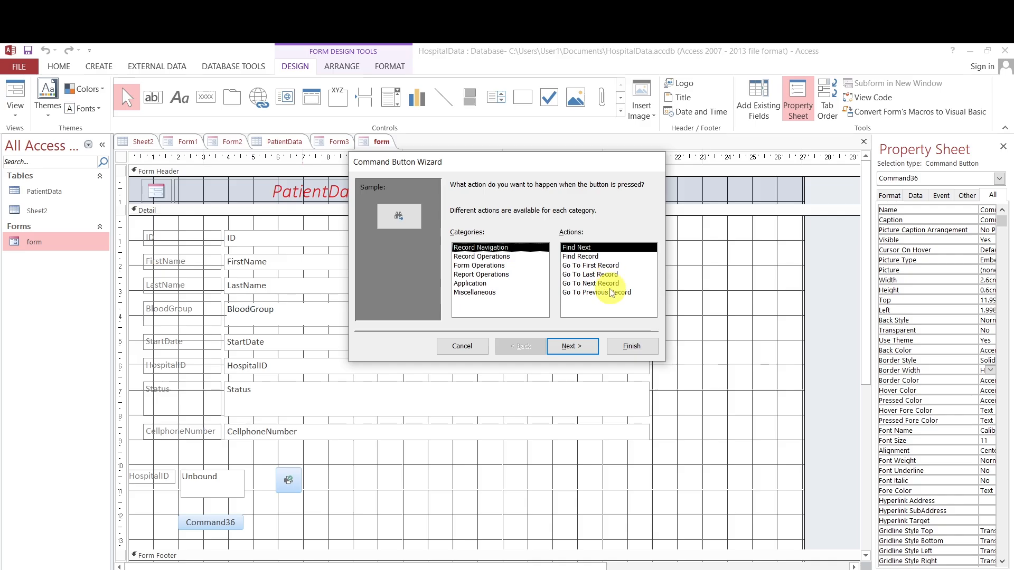
- Make the new button a Go To Next Record button with the Go To Next picture, and save the form
{"action": "left_click", "coordinate": [495, 256]}
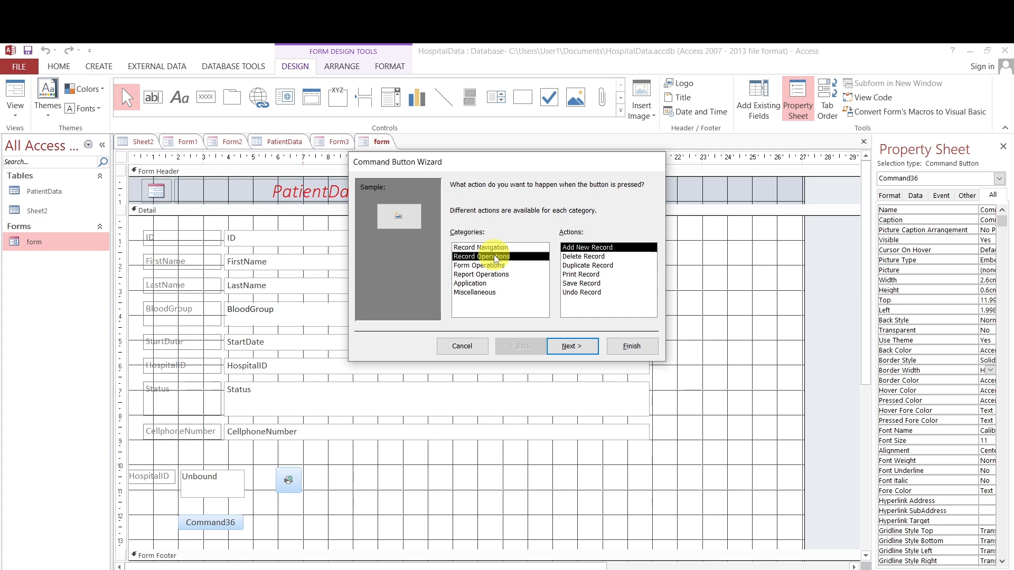
{"action": "left_click", "coordinate": [495, 248]}
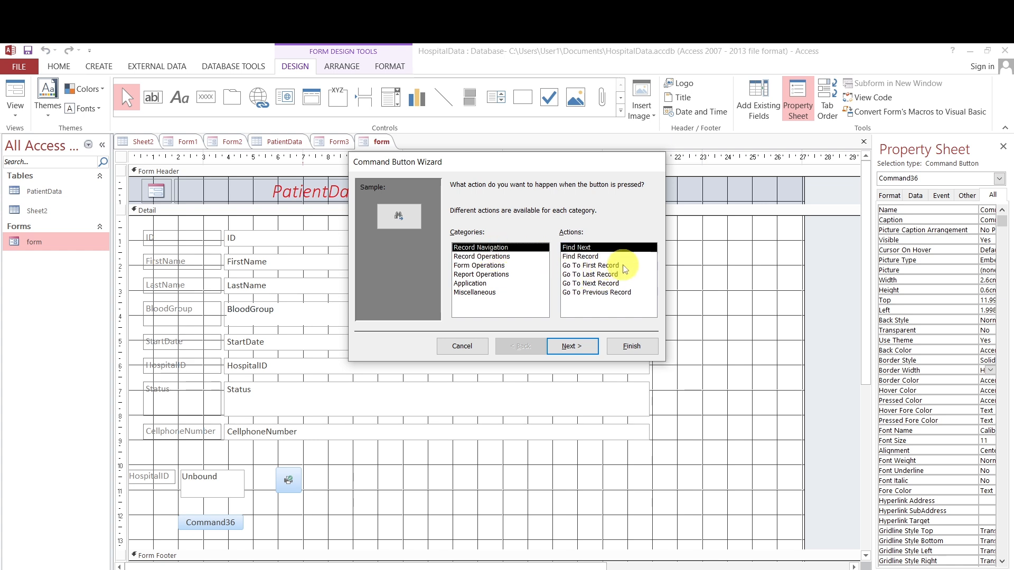
{"action": "left_click", "coordinate": [588, 284]}
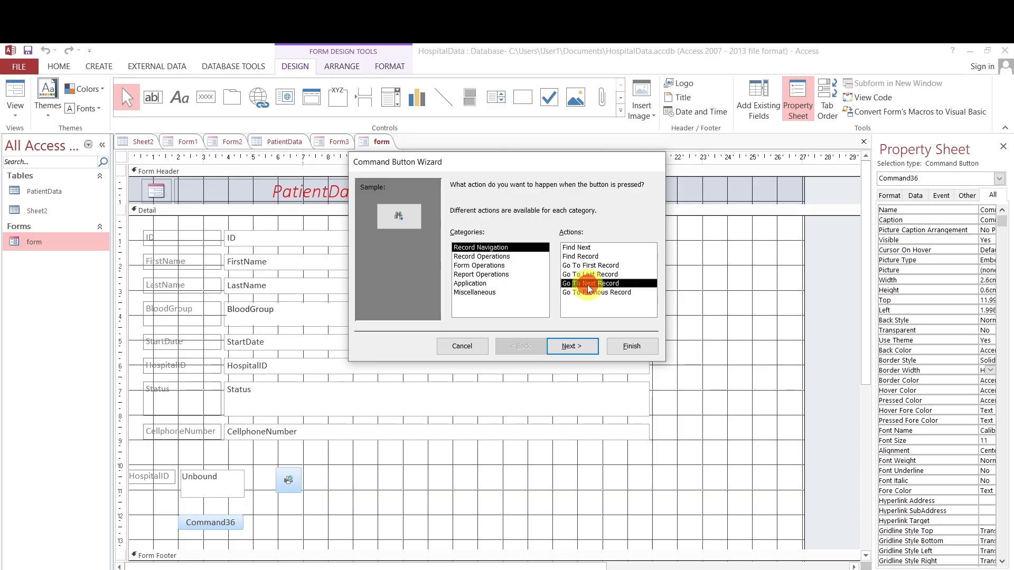
{"action": "left_click", "coordinate": [567, 347]}
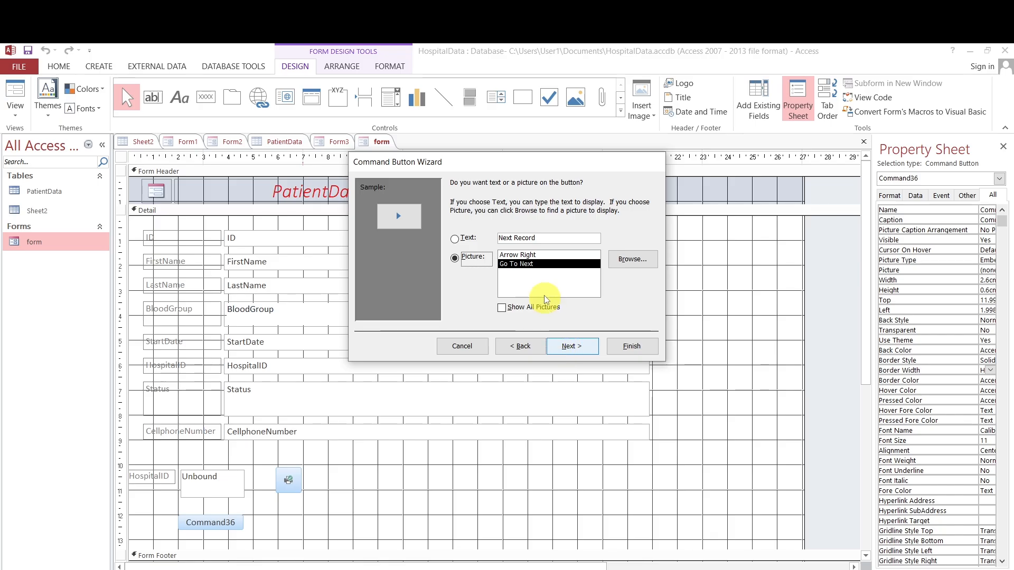
{"action": "left_click", "coordinate": [569, 349]}
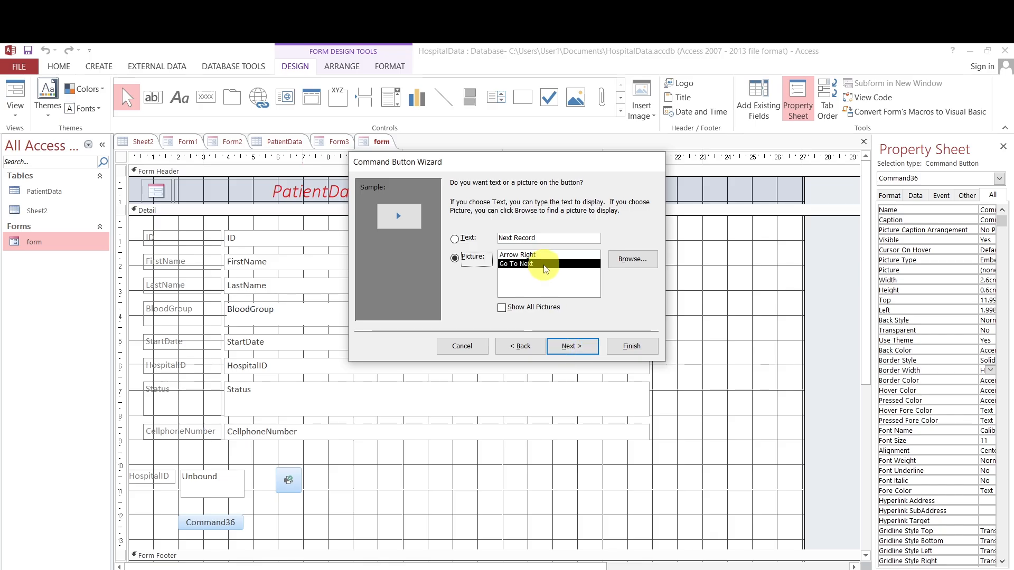
{"action": "left_click", "coordinate": [571, 349]}
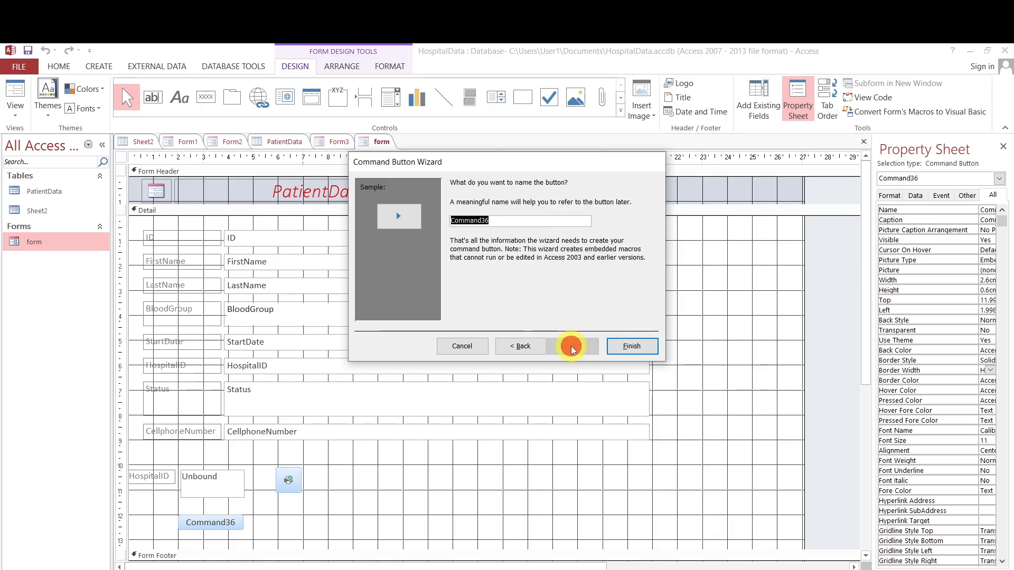
{"action": "left_click", "coordinate": [626, 344]}
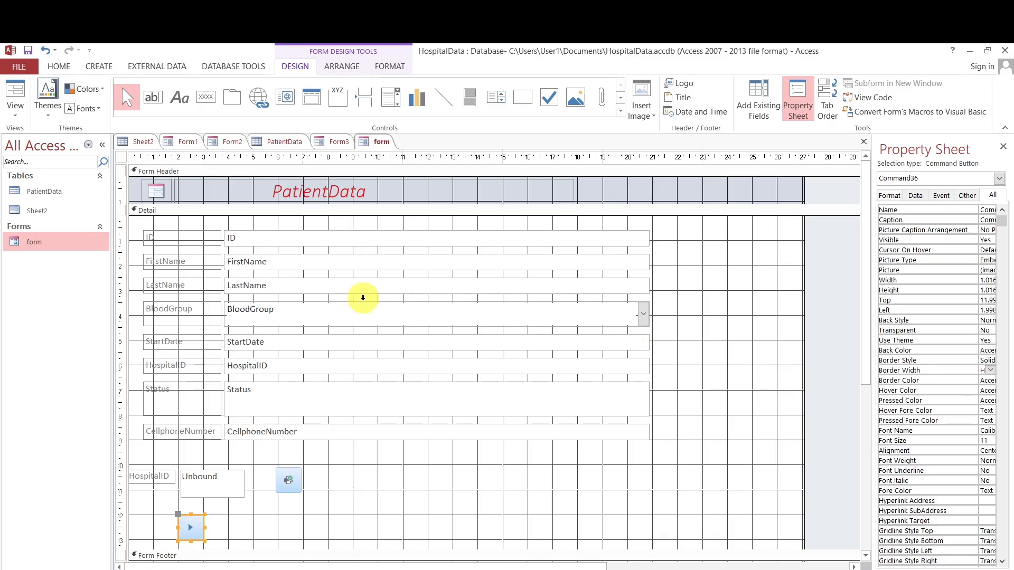
{"action": "right_click", "coordinate": [380, 148]}
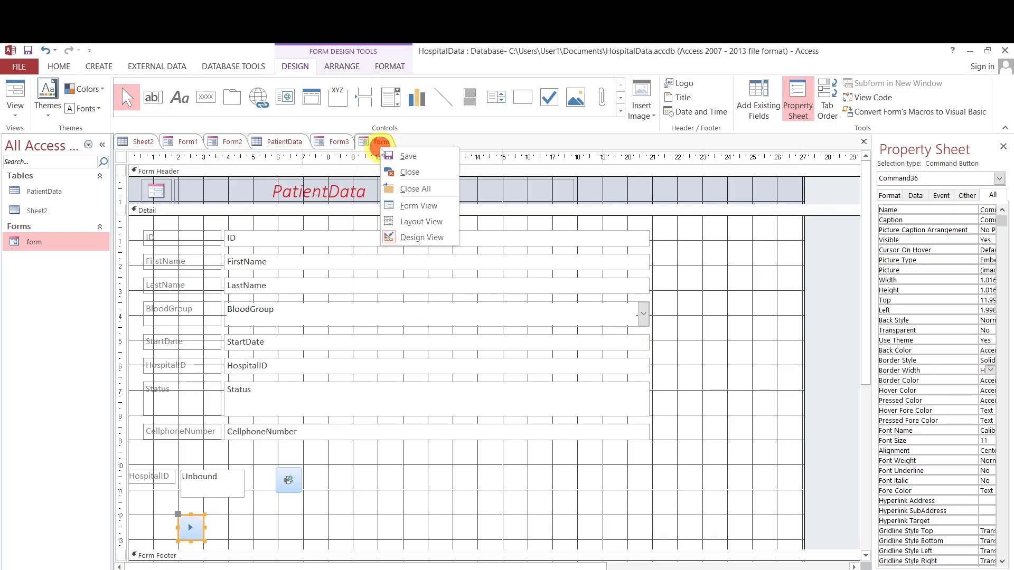
{"action": "left_click", "coordinate": [409, 157]}
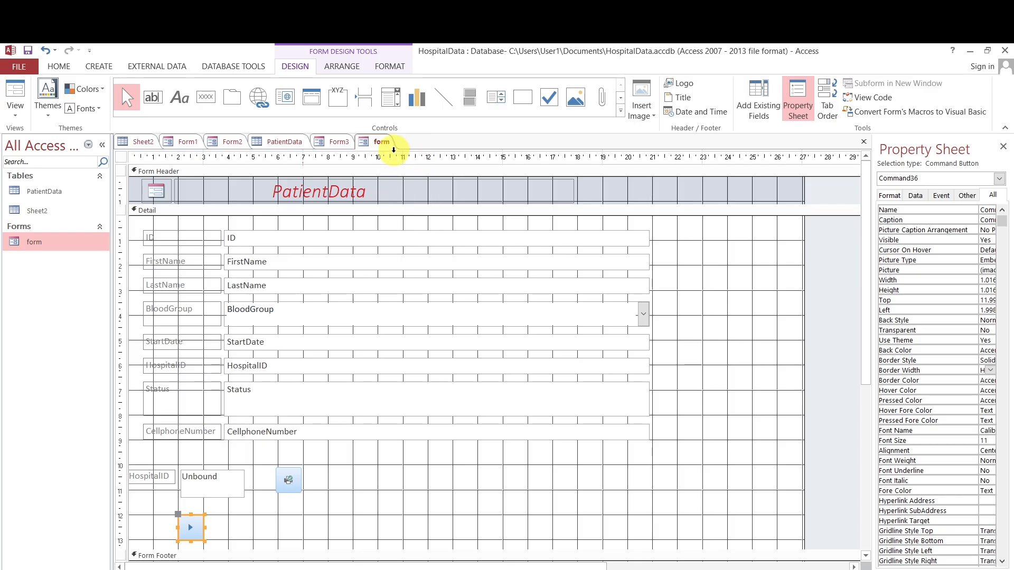
- Draw a button right of the first and make it Go To Previous Record with the left-arrow picture
{"action": "left_click", "coordinate": [207, 98]}
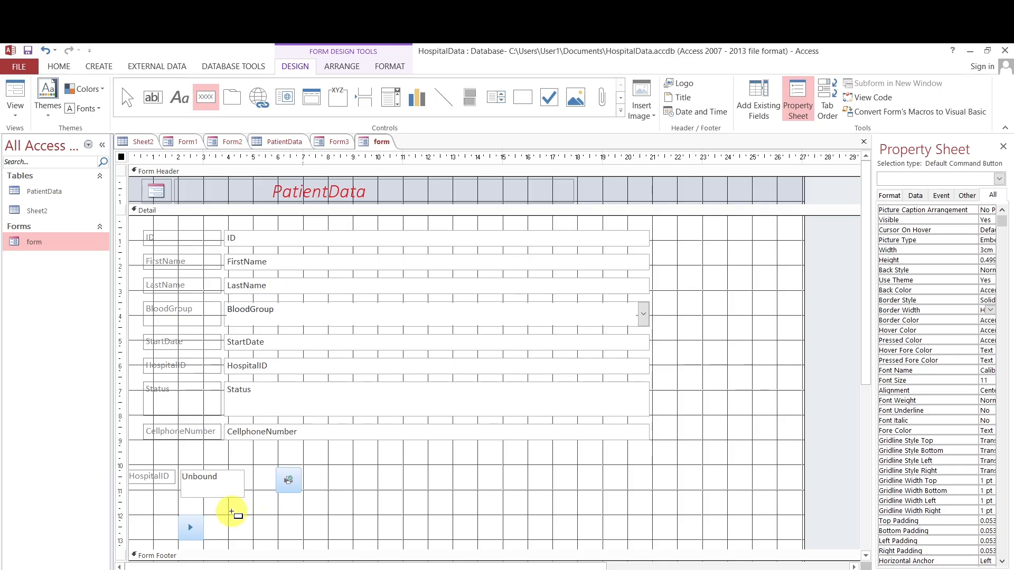
{"action": "left_click_drag", "start_coordinate": [230, 515], "coordinate": [281, 538]}
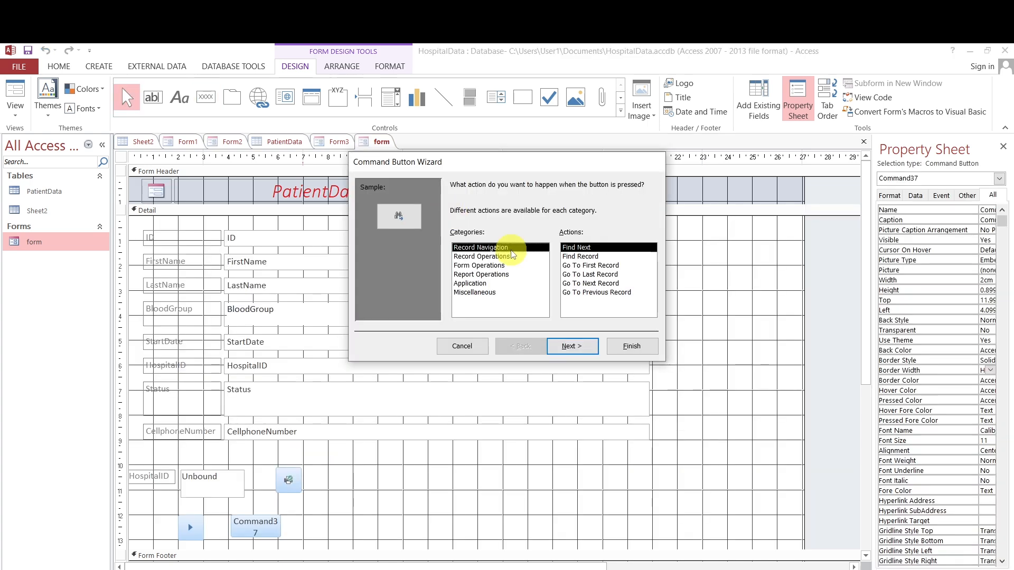
{"action": "left_click", "coordinate": [494, 257]}
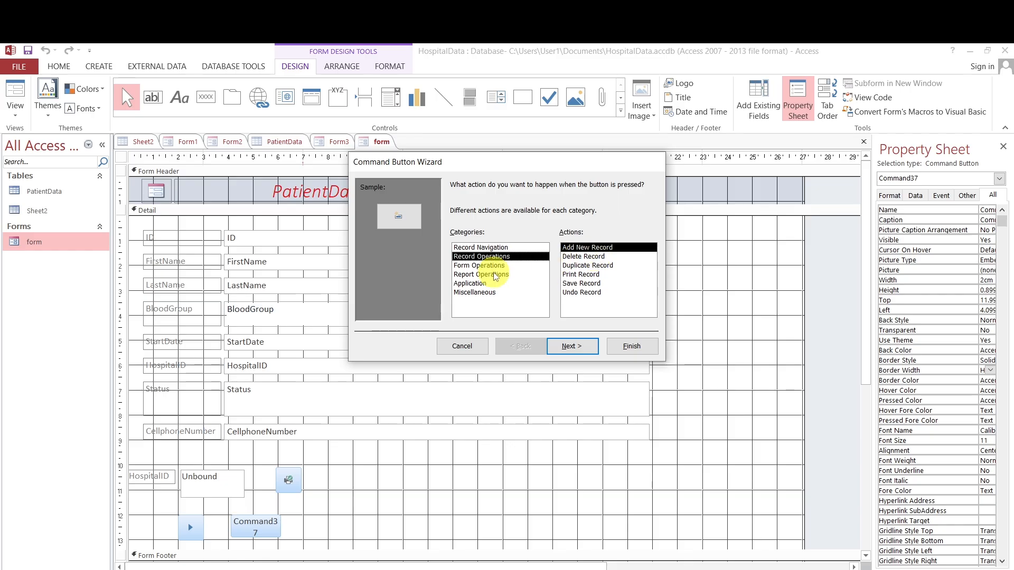
{"action": "left_click", "coordinate": [479, 248]}
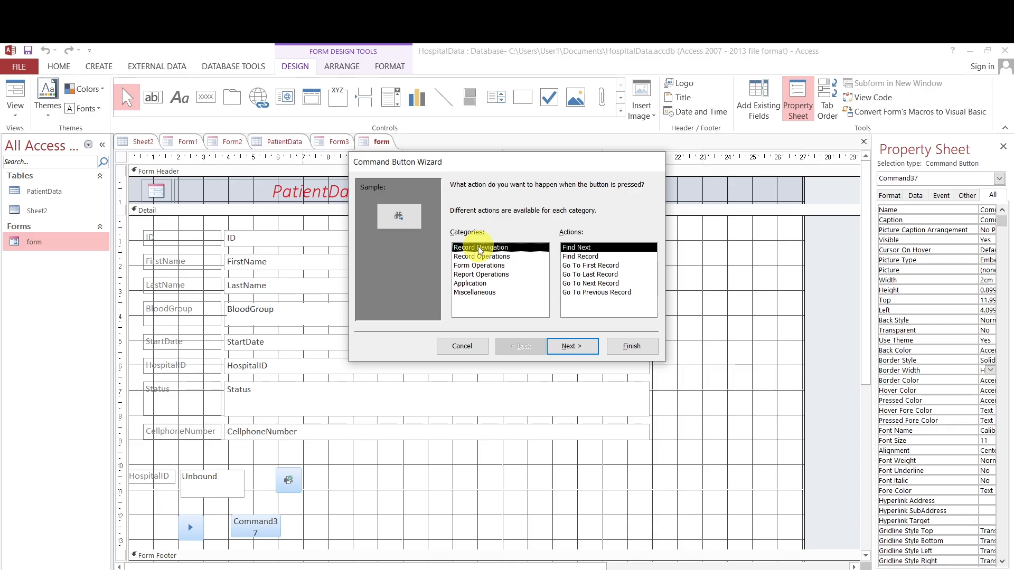
{"action": "left_click", "coordinate": [484, 256]}
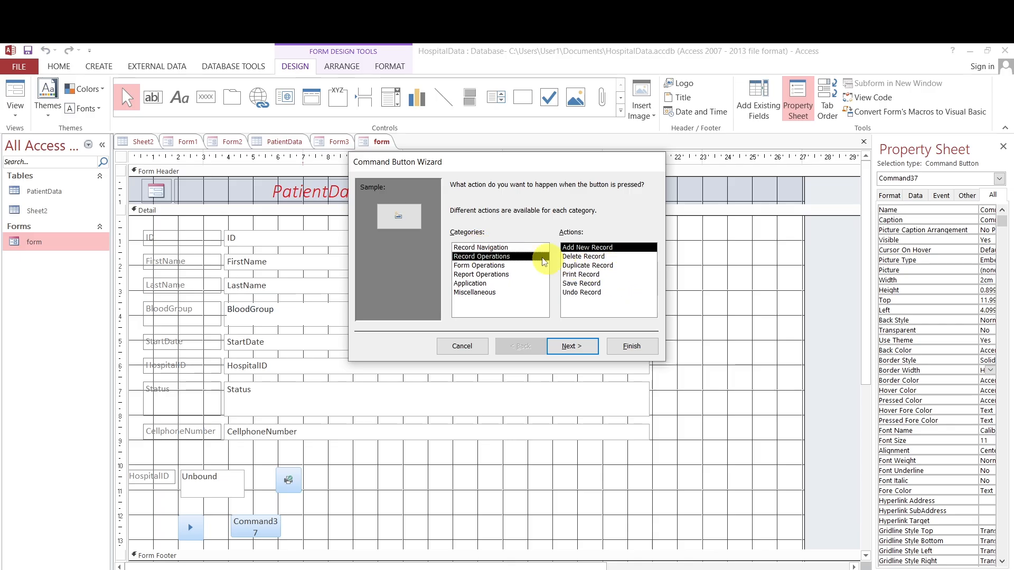
{"action": "left_click", "coordinate": [485, 248]}
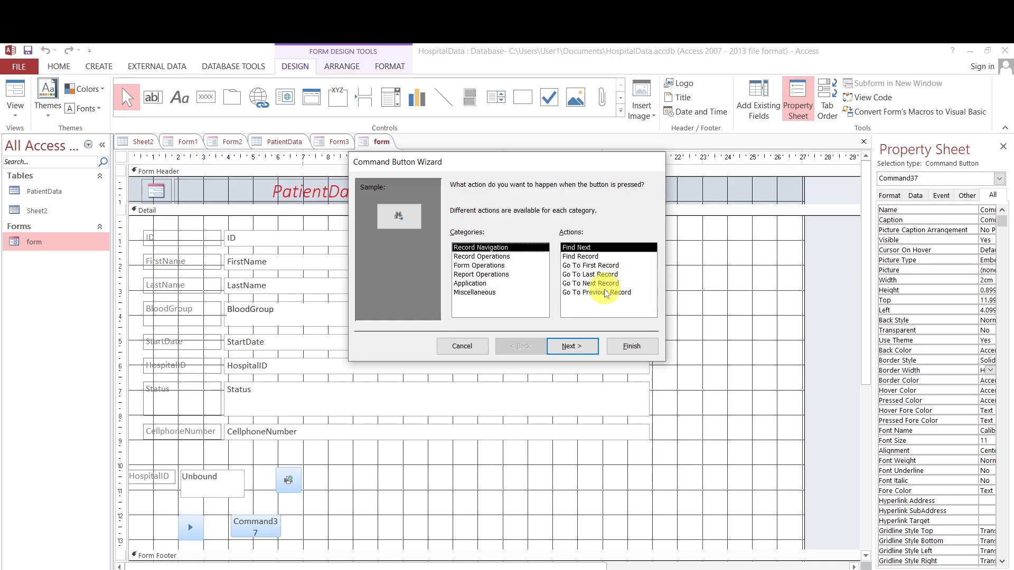
{"action": "left_click", "coordinate": [596, 293]}
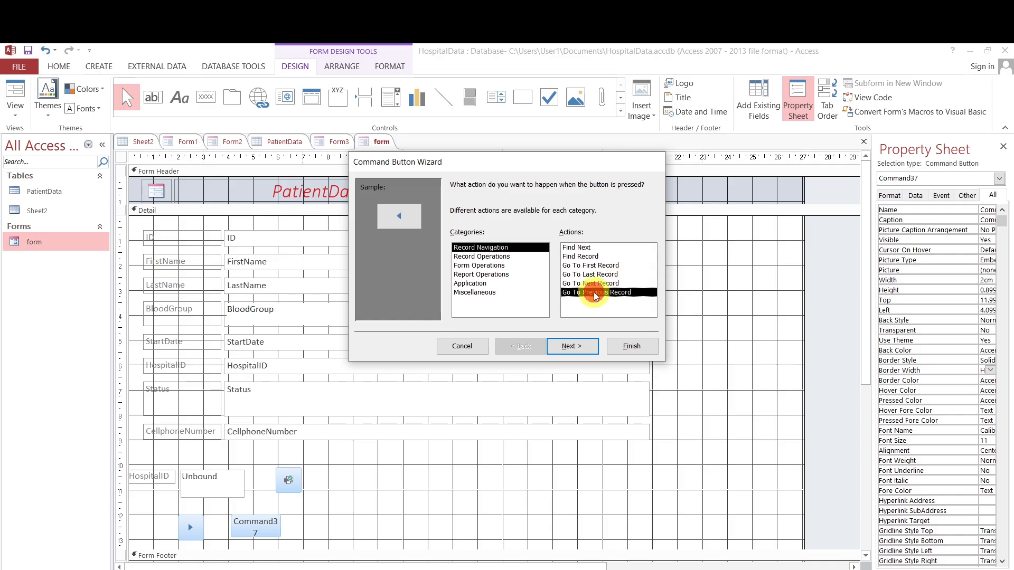
{"action": "left_click", "coordinate": [573, 348]}
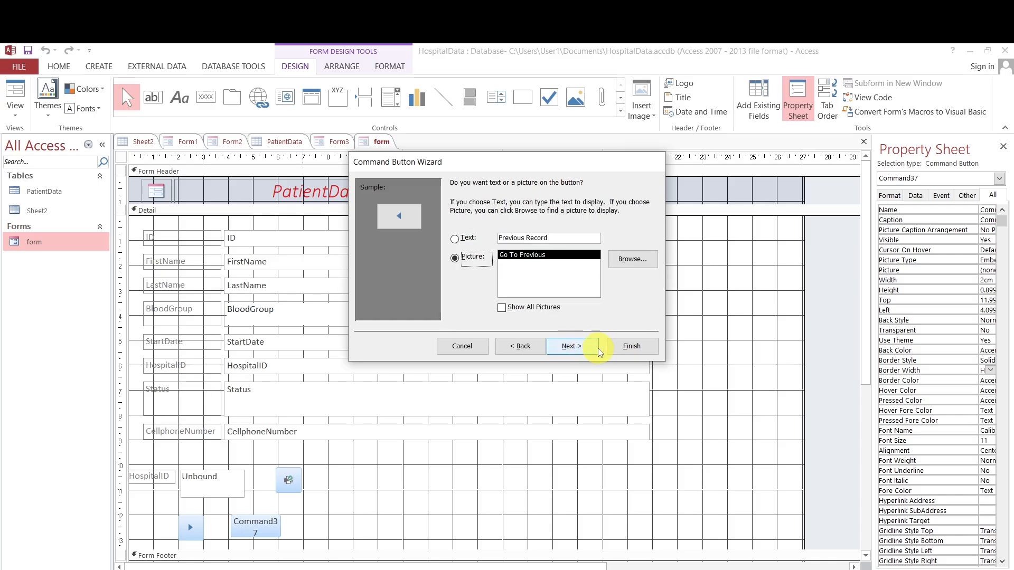
{"action": "left_click", "coordinate": [572, 348]}
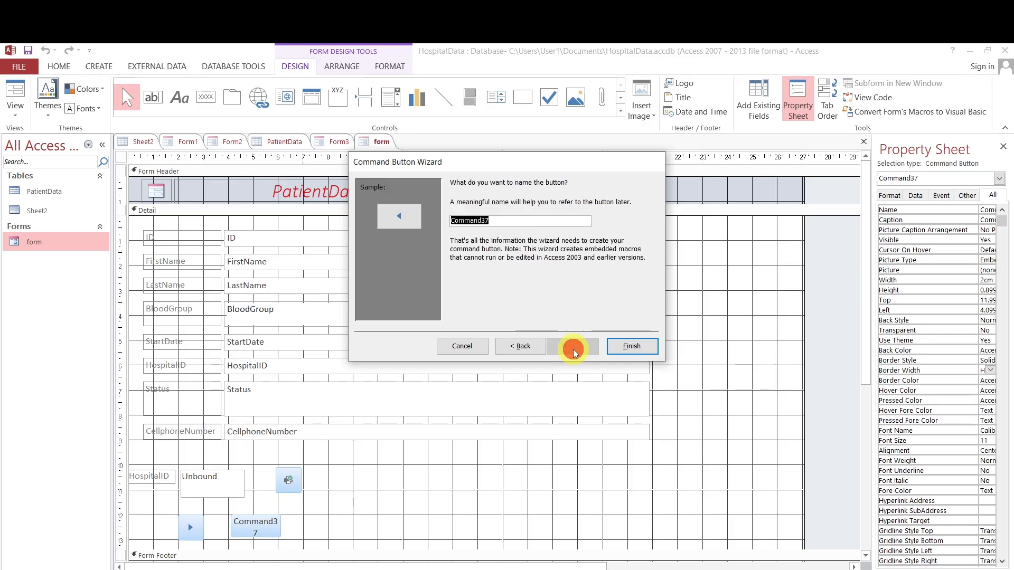
{"action": "left_click", "coordinate": [632, 346]}
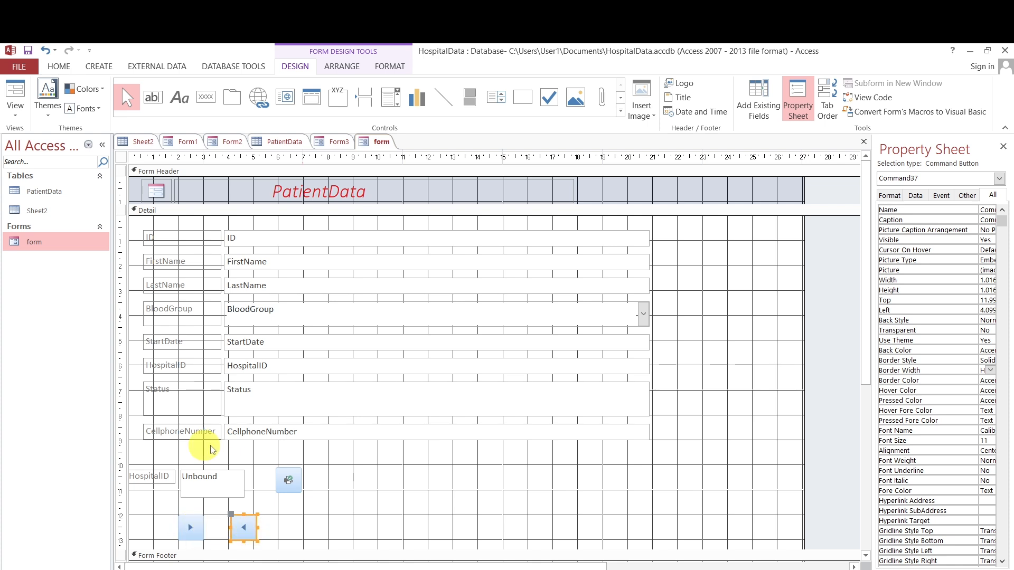
- Save the form with its new buttons and switch it to Form View
{"action": "left_click", "coordinate": [382, 142]}
{"action": "right_click", "coordinate": [382, 142]}
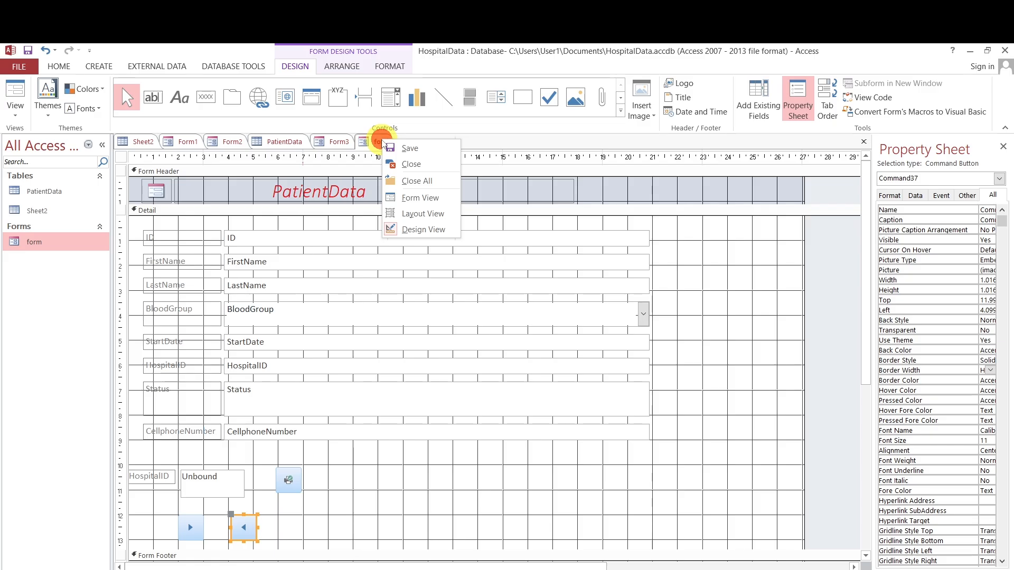
{"action": "left_click", "coordinate": [410, 148]}
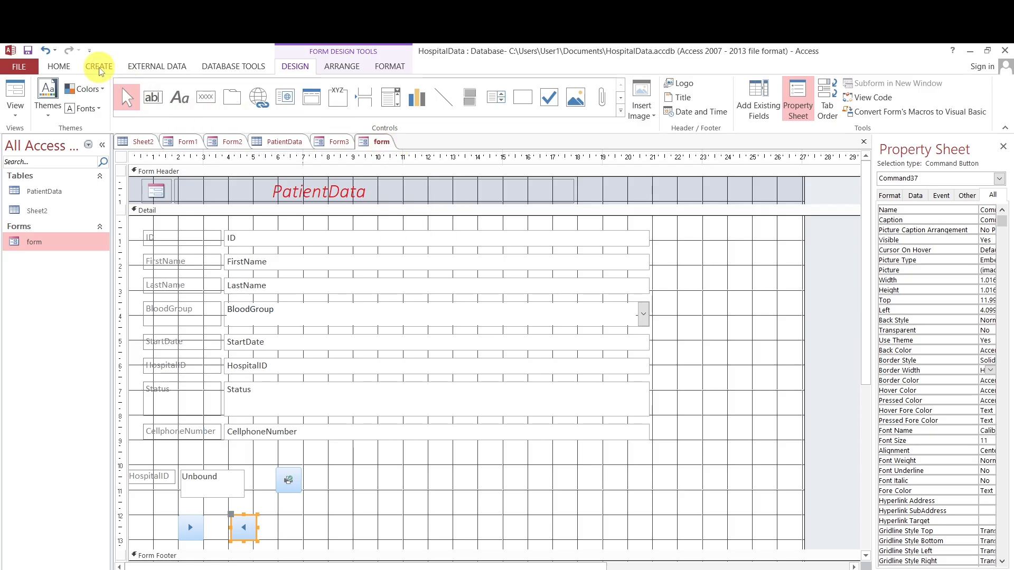
{"action": "right_click", "coordinate": [382, 146]}
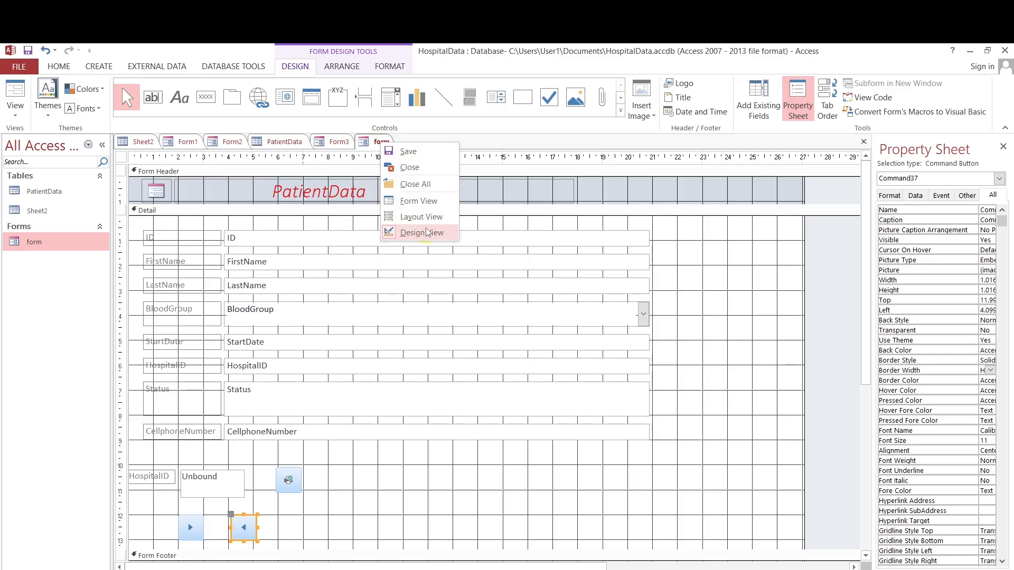
{"action": "left_click", "coordinate": [427, 233]}
{"action": "left_click", "coordinate": [377, 143]}
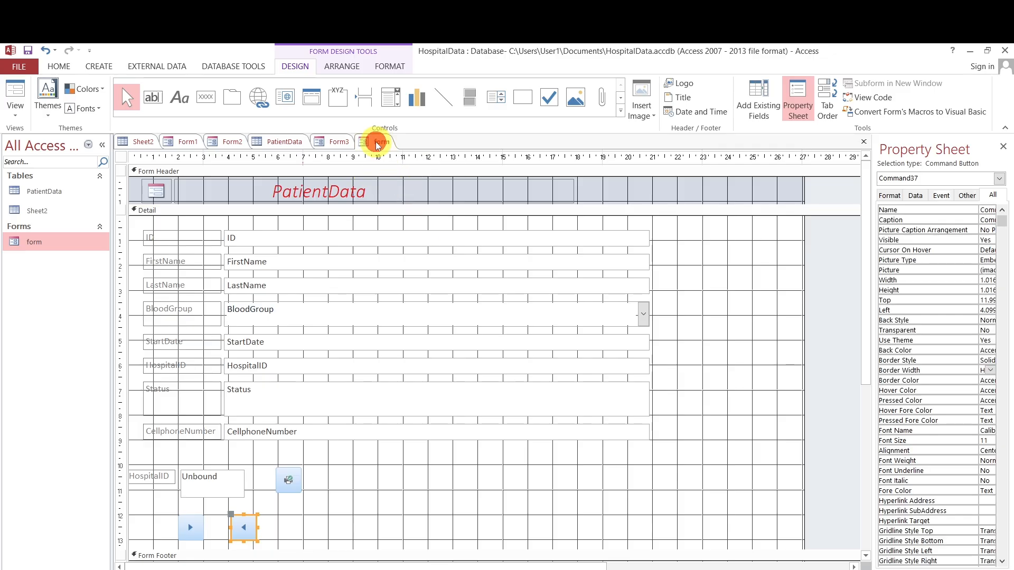
{"action": "right_click", "coordinate": [377, 143]}
{"action": "left_click", "coordinate": [427, 201]}
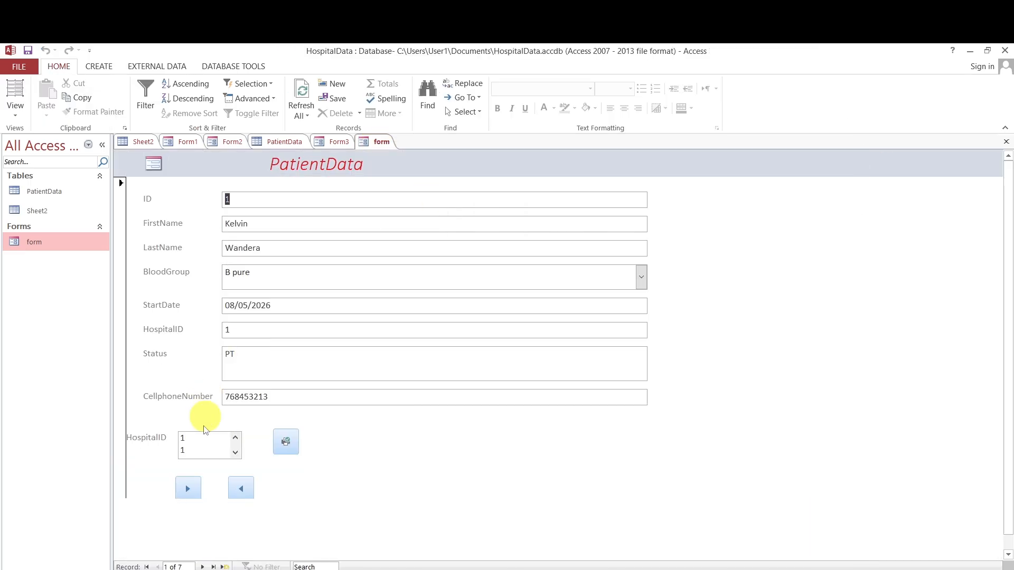
- Test the arrow buttons, dismiss the can't-go-to-record message, then step forward past record 7
{"action": "left_click", "coordinate": [186, 489]}
{"action": "left_click", "coordinate": [244, 487]}
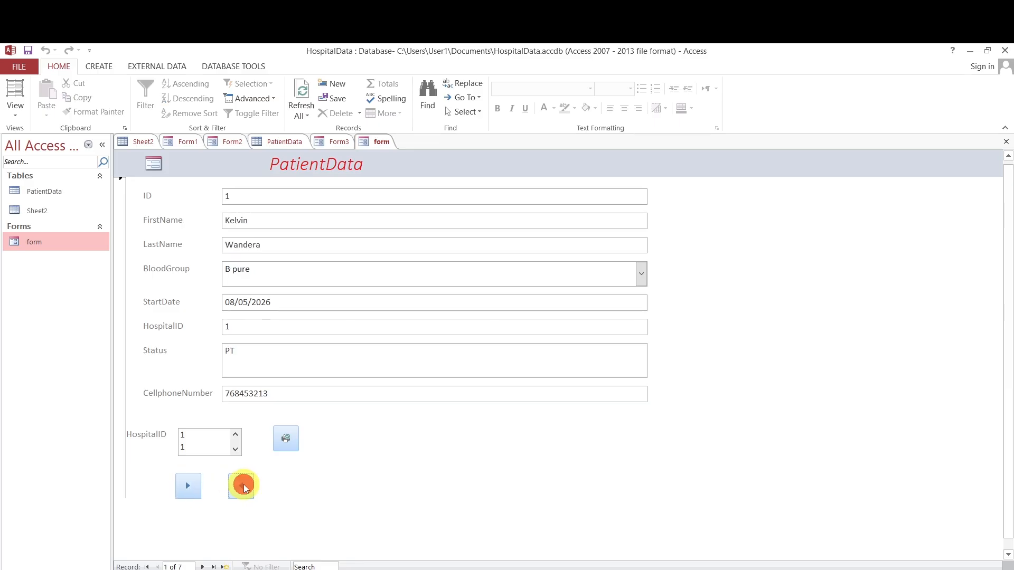
{"action": "left_click", "coordinate": [243, 485]}
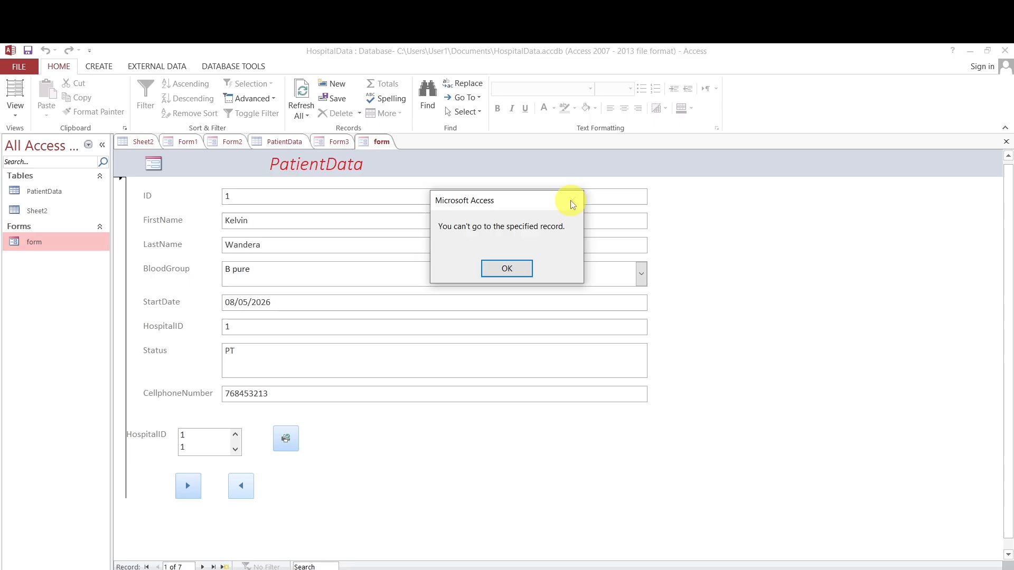
{"action": "left_click", "coordinate": [510, 268]}
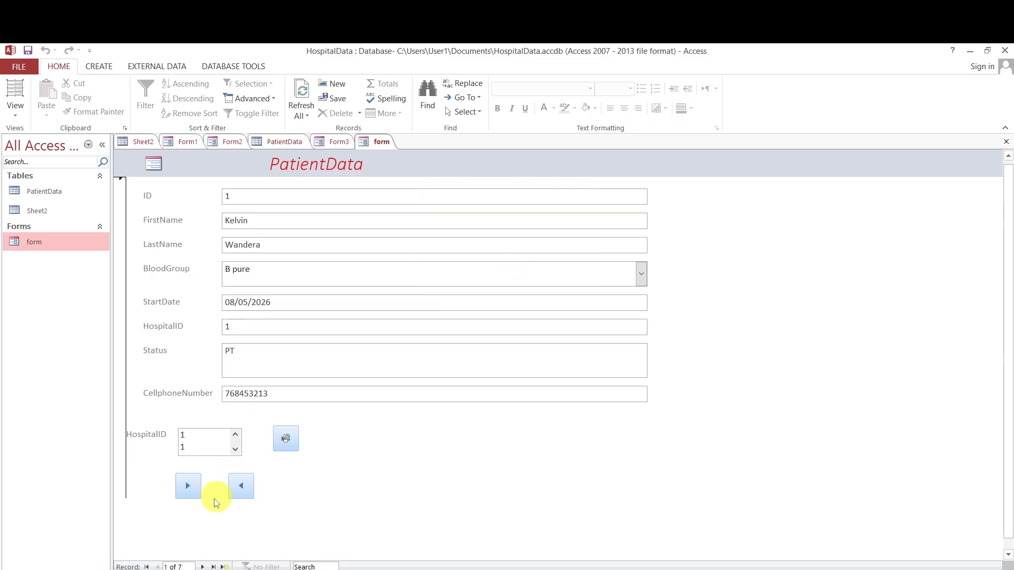
{"action": "left_click", "coordinate": [189, 485]}
{"action": "left_click", "coordinate": [189, 485]}
{"action": "left_click", "coordinate": [189, 484]}
{"action": "left_click", "coordinate": [189, 484]}
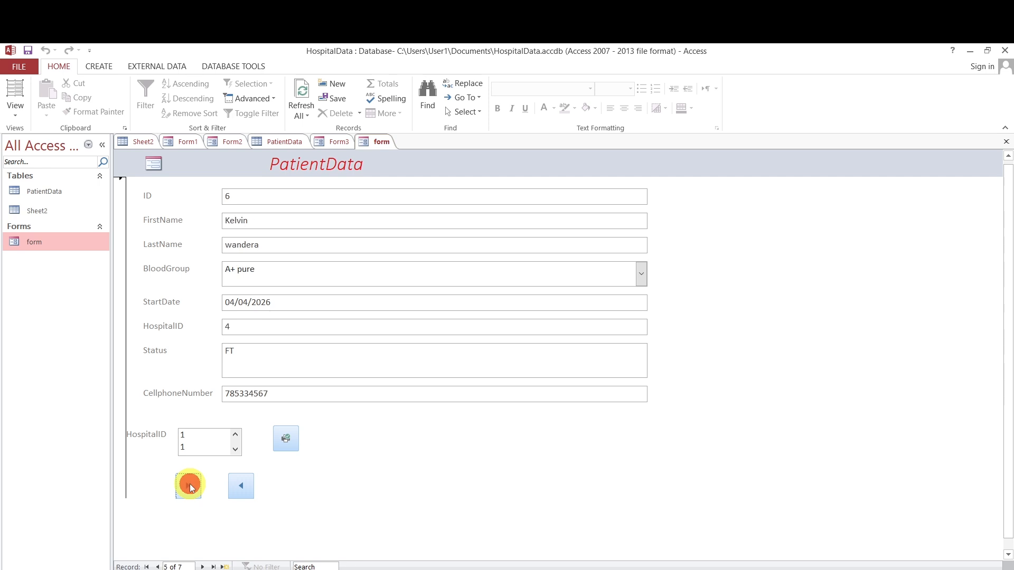
{"action": "left_click", "coordinate": [189, 484]}
{"action": "left_click", "coordinate": [189, 485]}
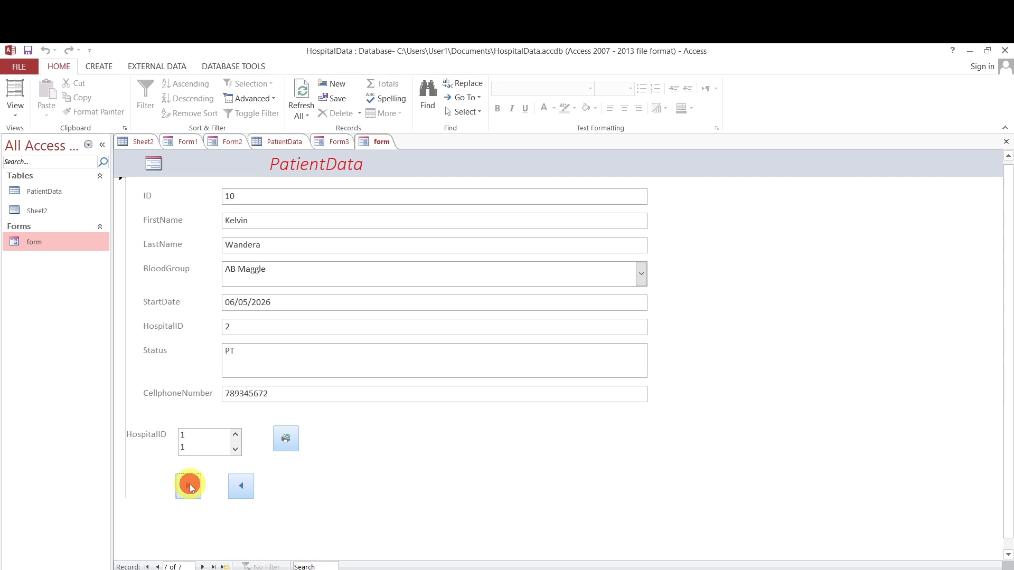
{"action": "left_click", "coordinate": [189, 484]}
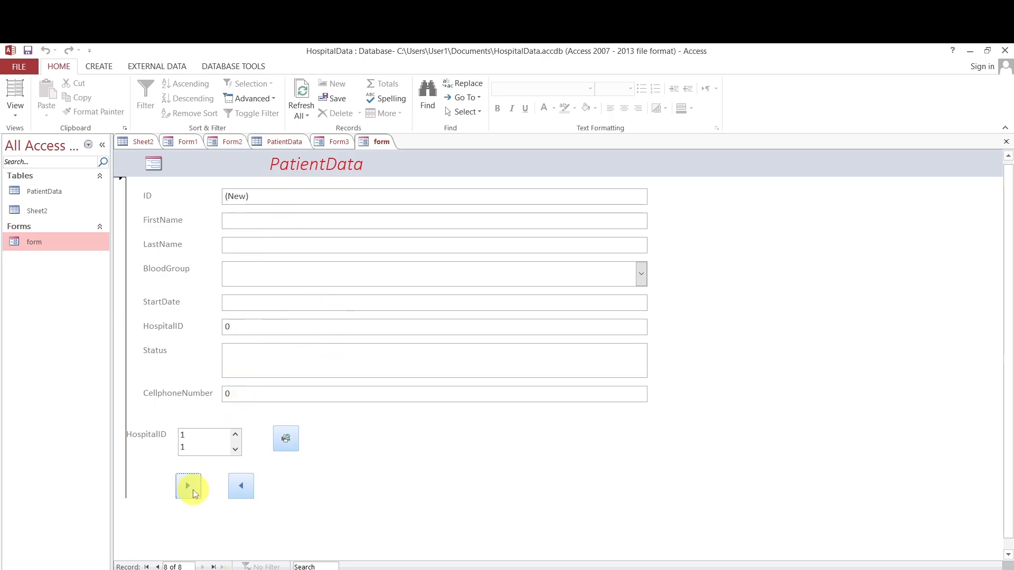
- Step back two records and forward to the blank record, then return to Design View
{"action": "left_click", "coordinate": [244, 486]}
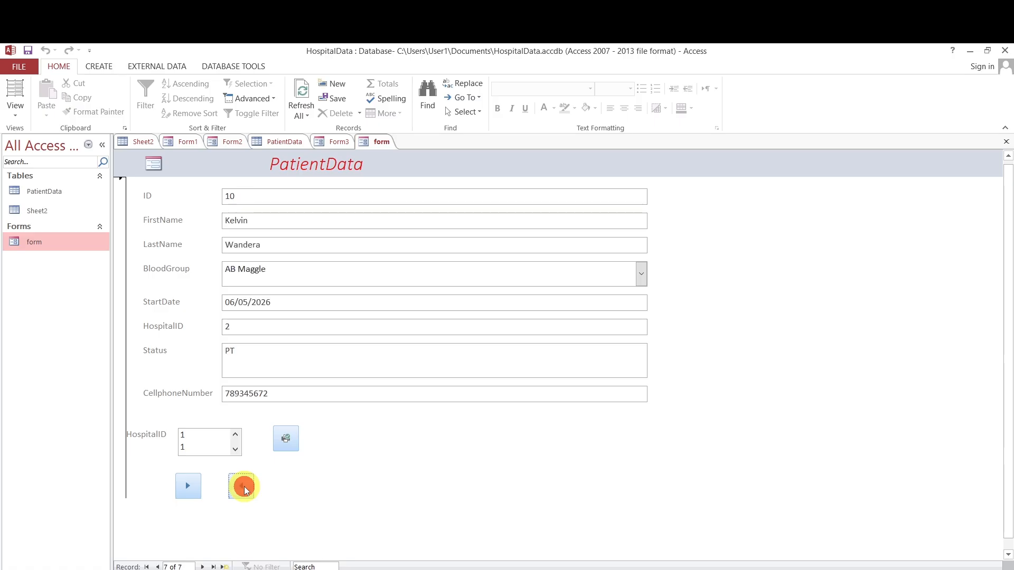
{"action": "left_click", "coordinate": [244, 488]}
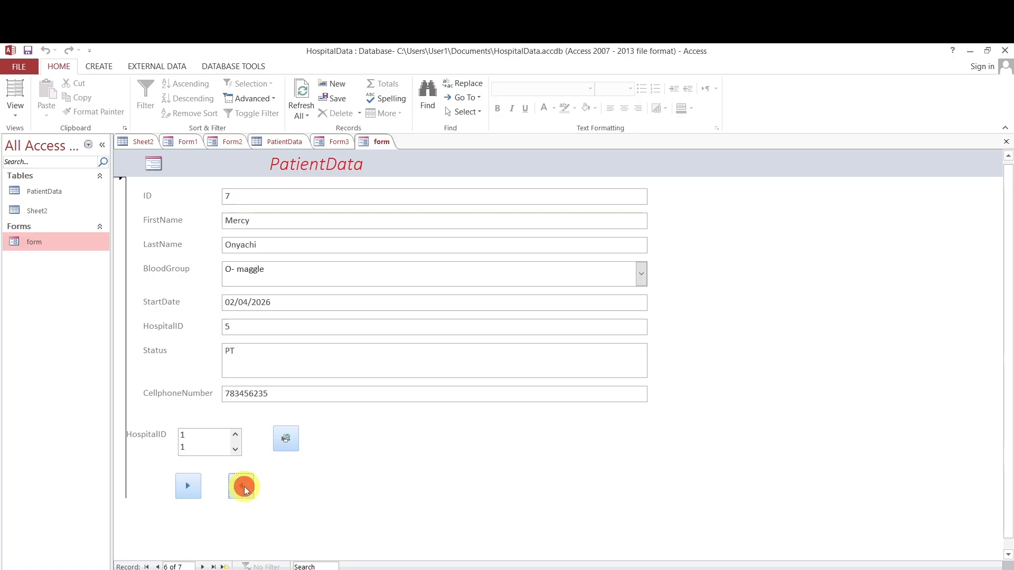
{"action": "left_click", "coordinate": [195, 490]}
{"action": "left_click", "coordinate": [195, 490]}
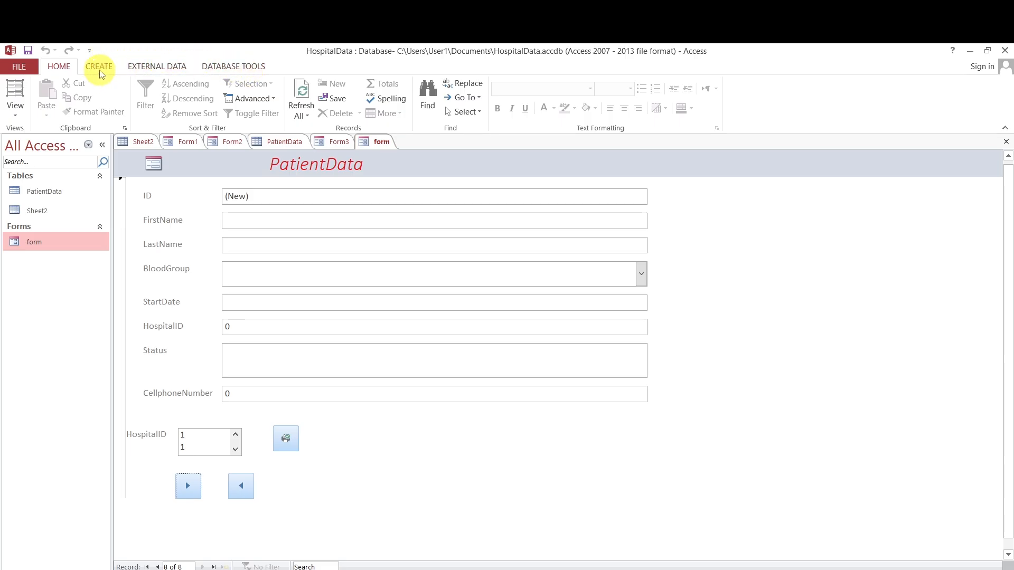
{"action": "right_click", "coordinate": [390, 142]}
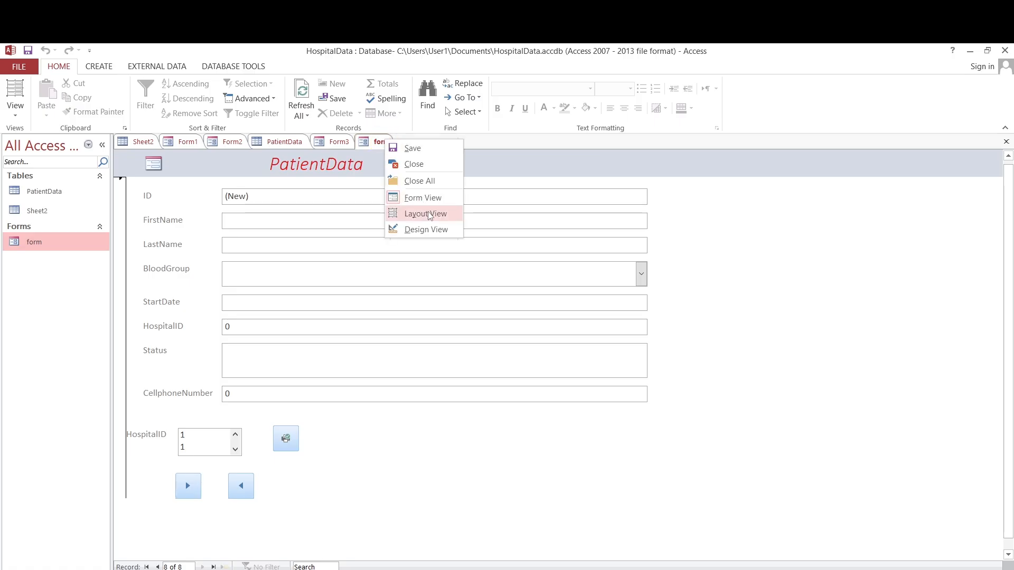
{"action": "left_click", "coordinate": [429, 230]}
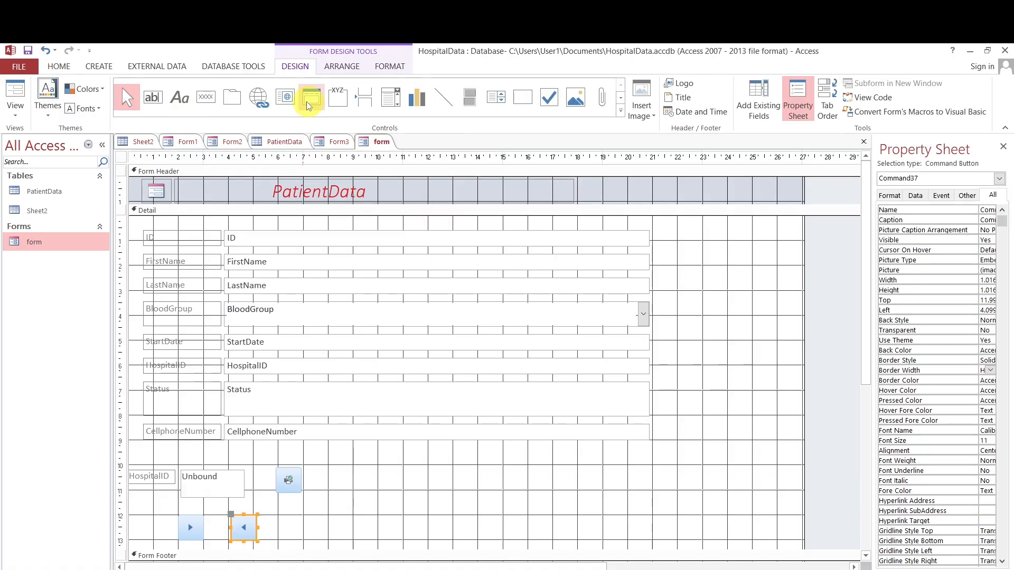
- Draw a third button beside the arrows as a Delete Record picture button, and save the form
{"action": "left_click", "coordinate": [210, 94]}
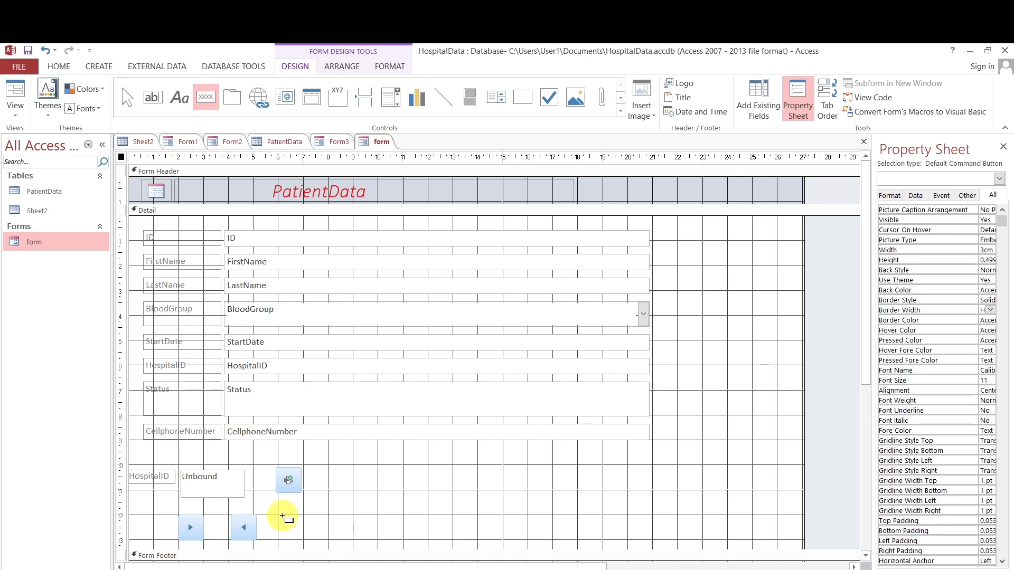
{"action": "left_click_drag", "start_coordinate": [282, 516], "coordinate": [356, 535]}
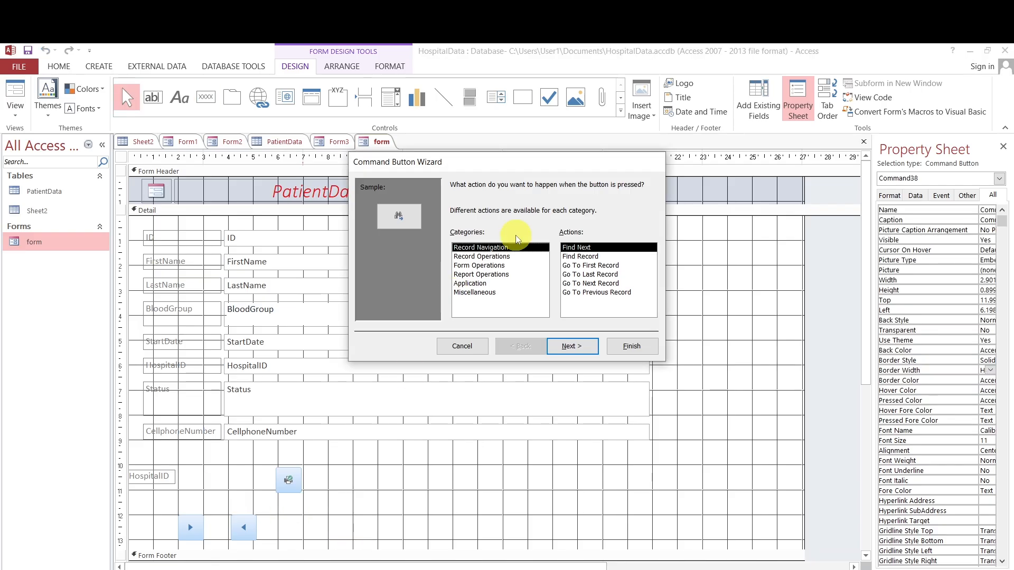
{"action": "left_click", "coordinate": [492, 256]}
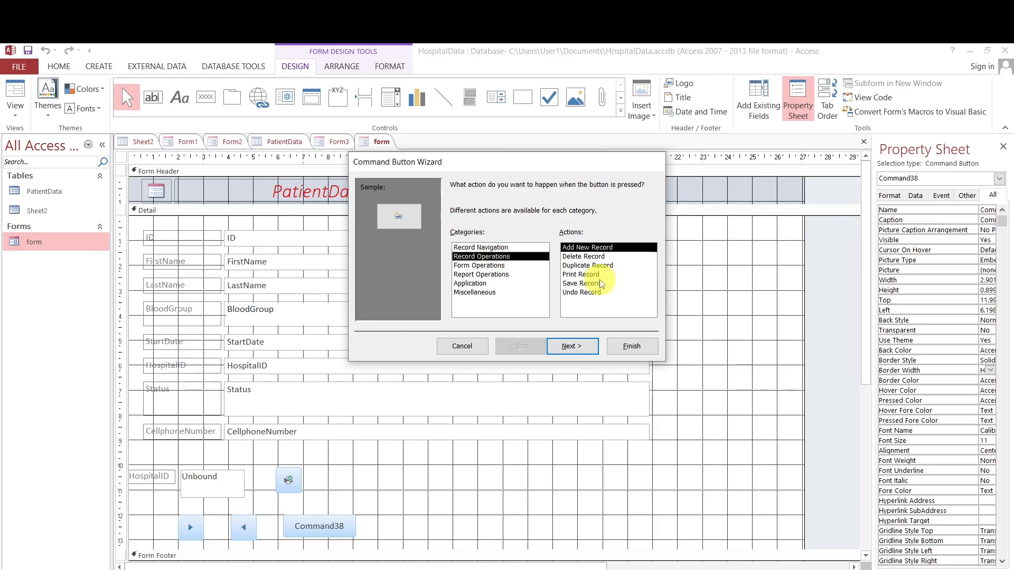
{"action": "left_click", "coordinate": [584, 257]}
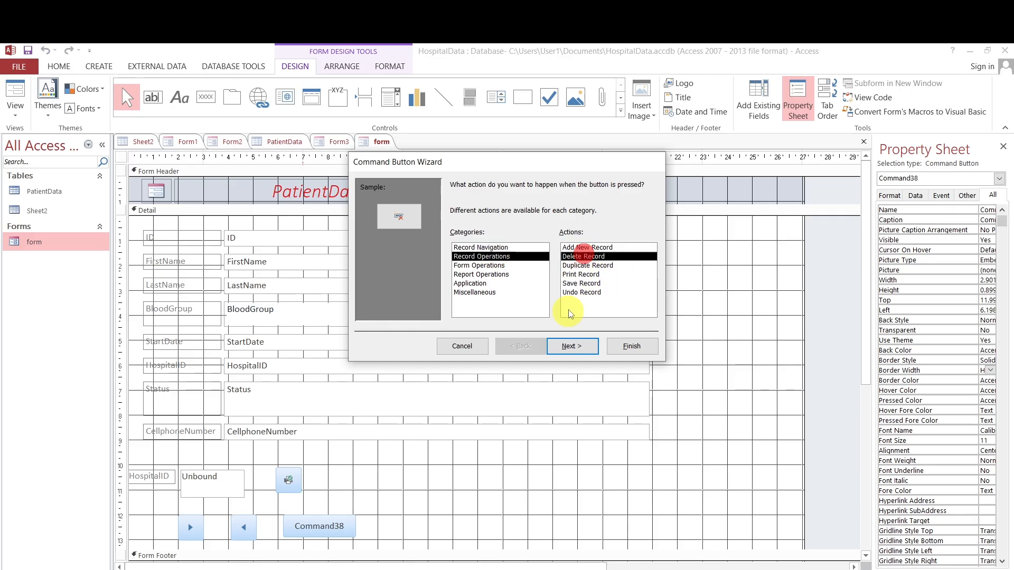
{"action": "left_click", "coordinate": [571, 347]}
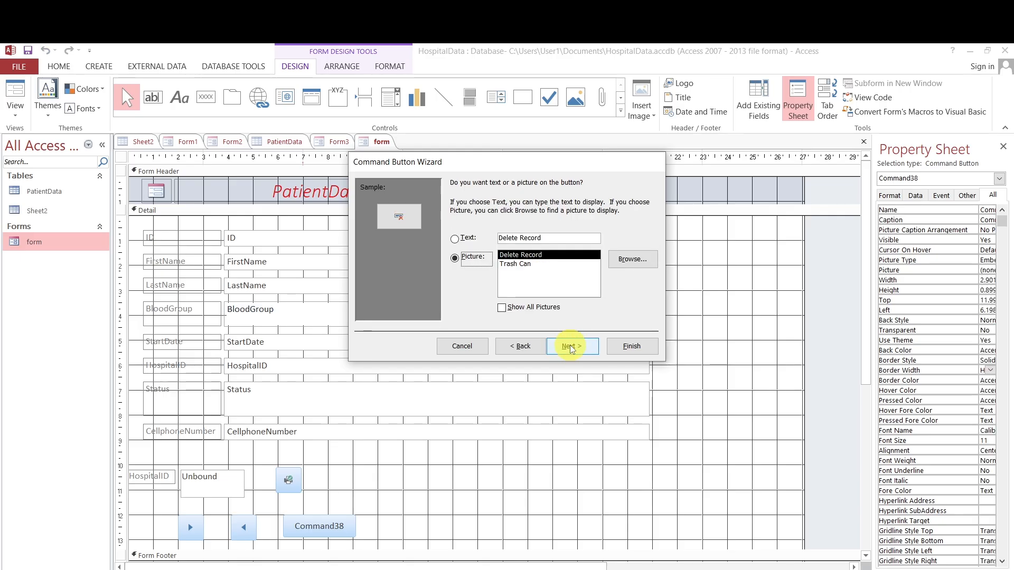
{"action": "left_click", "coordinate": [579, 347]}
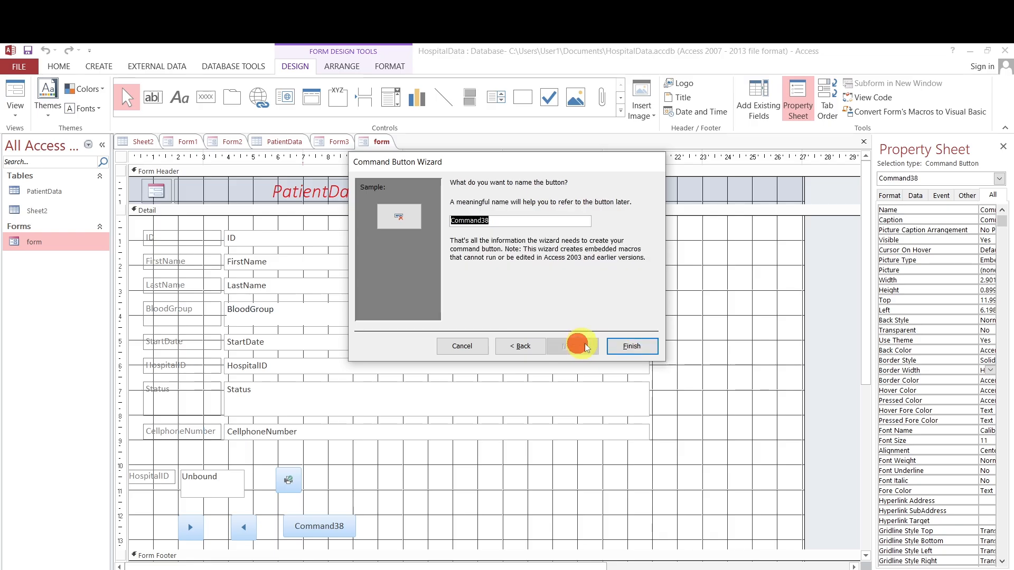
{"action": "left_click", "coordinate": [632, 347]}
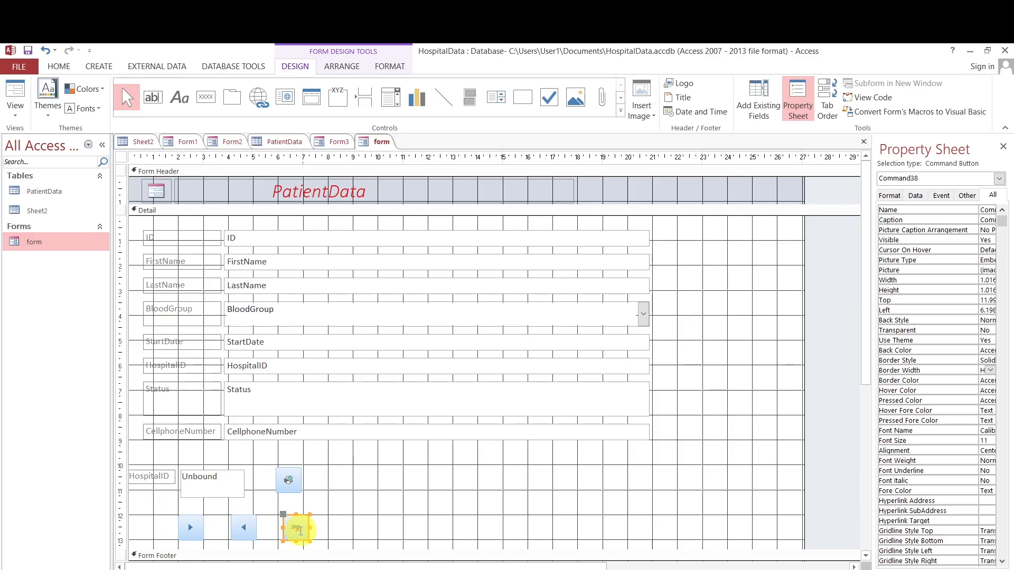
{"action": "right_click", "coordinate": [381, 141]}
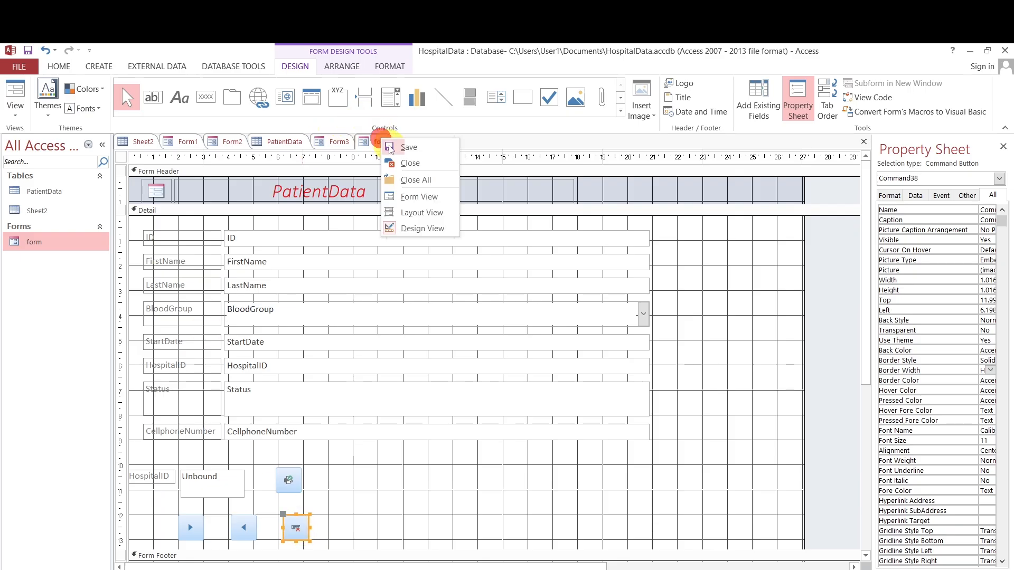
{"action": "left_click", "coordinate": [408, 154]}
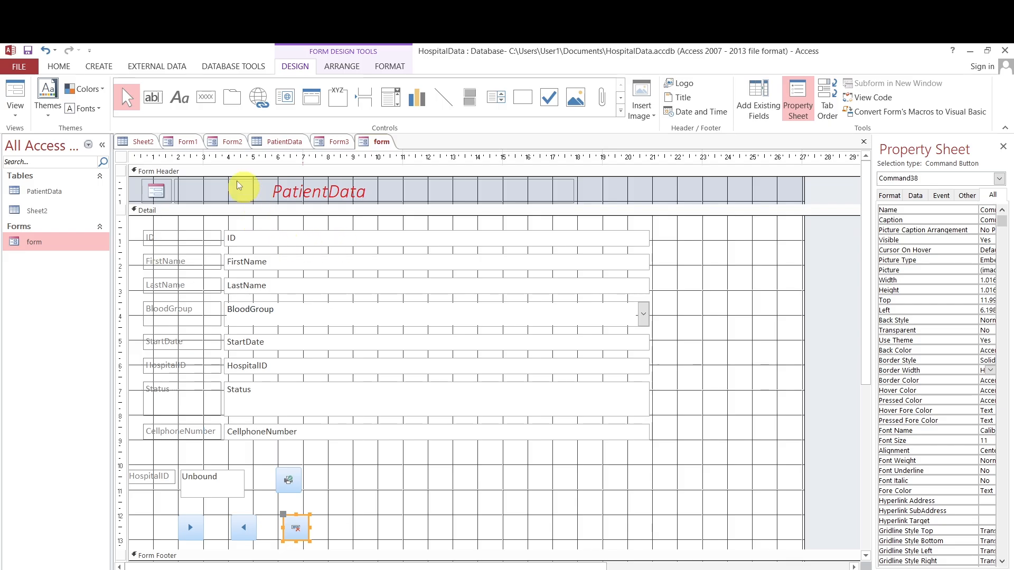
- Switch the form from Design View to Form View
{"action": "right_click", "coordinate": [381, 148]}
{"action": "left_click", "coordinate": [425, 235]}
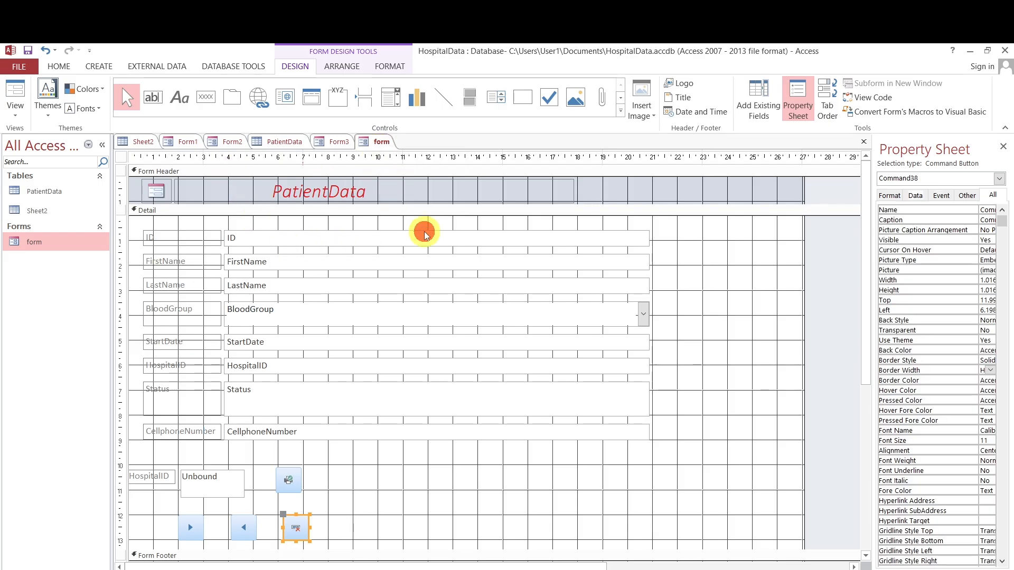
{"action": "right_click", "coordinate": [384, 146]}
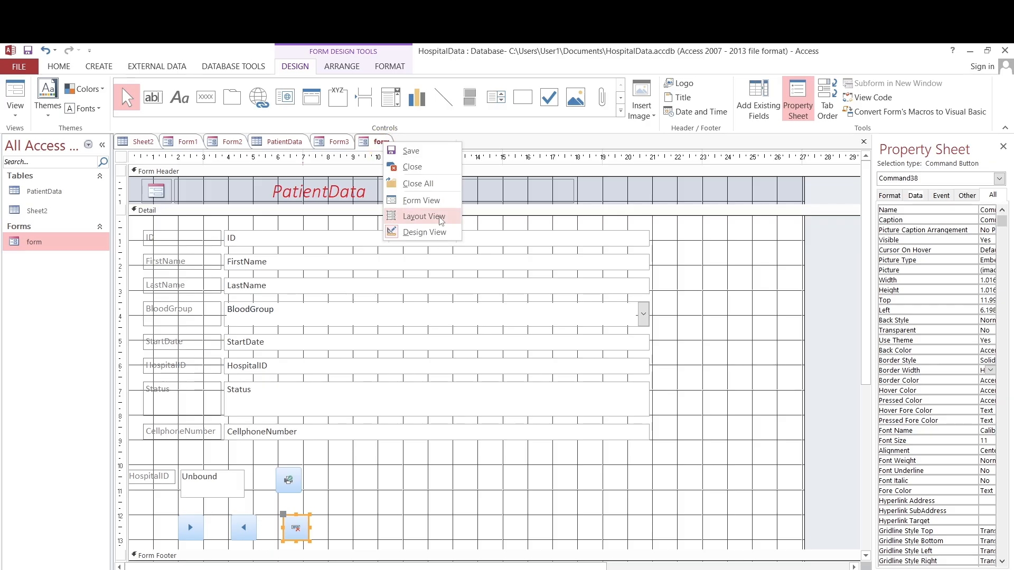
{"action": "left_click", "coordinate": [431, 202]}
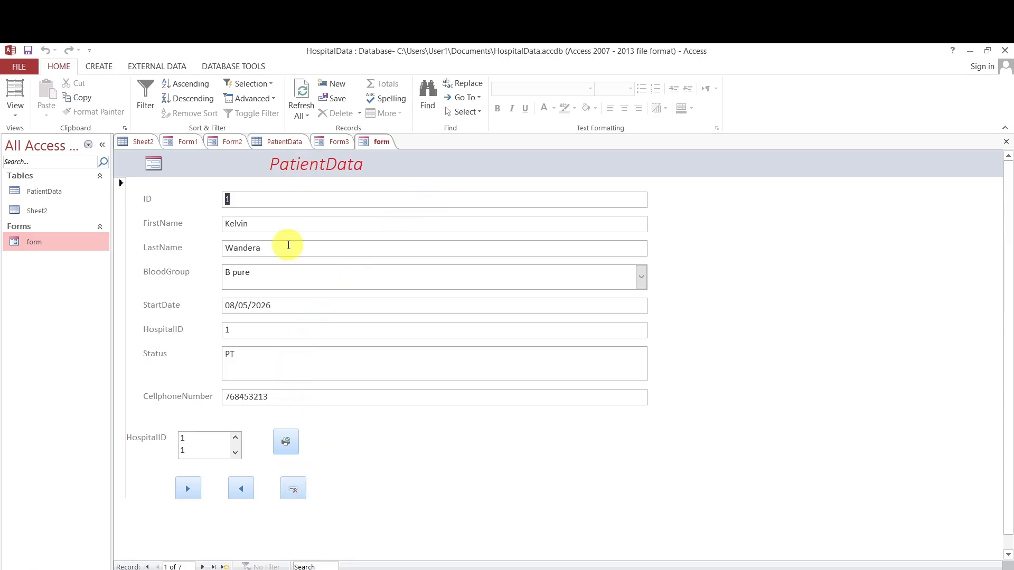
- Step through the records, dismiss the can't-go-to-record message, and land on record 7 of 7
{"action": "left_click", "coordinate": [185, 486]}
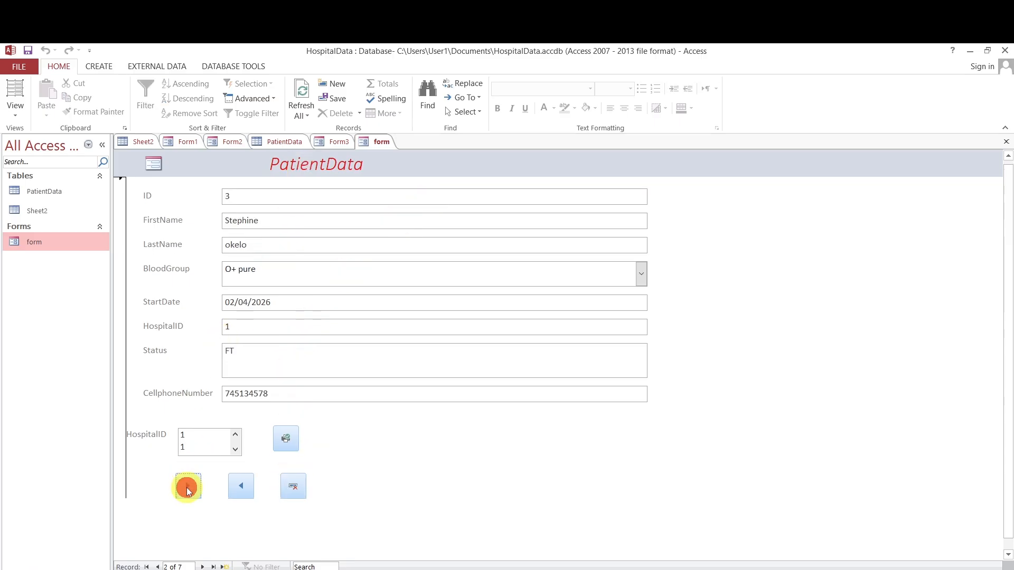
{"action": "left_click", "coordinate": [186, 487]}
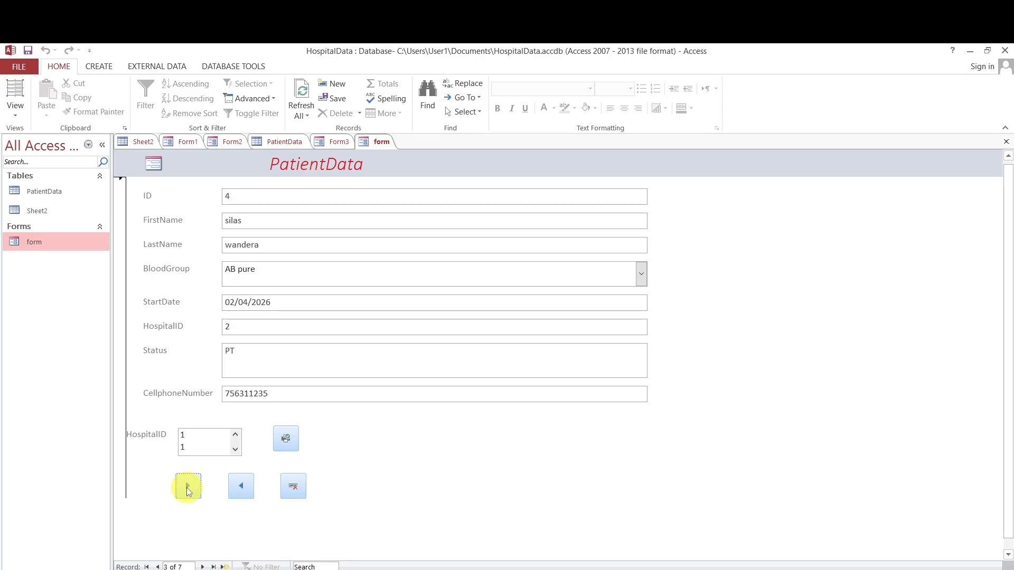
{"action": "left_click", "coordinate": [186, 487]}
{"action": "left_click", "coordinate": [186, 487]}
{"action": "left_click", "coordinate": [192, 487]}
{"action": "left_click", "coordinate": [247, 488]}
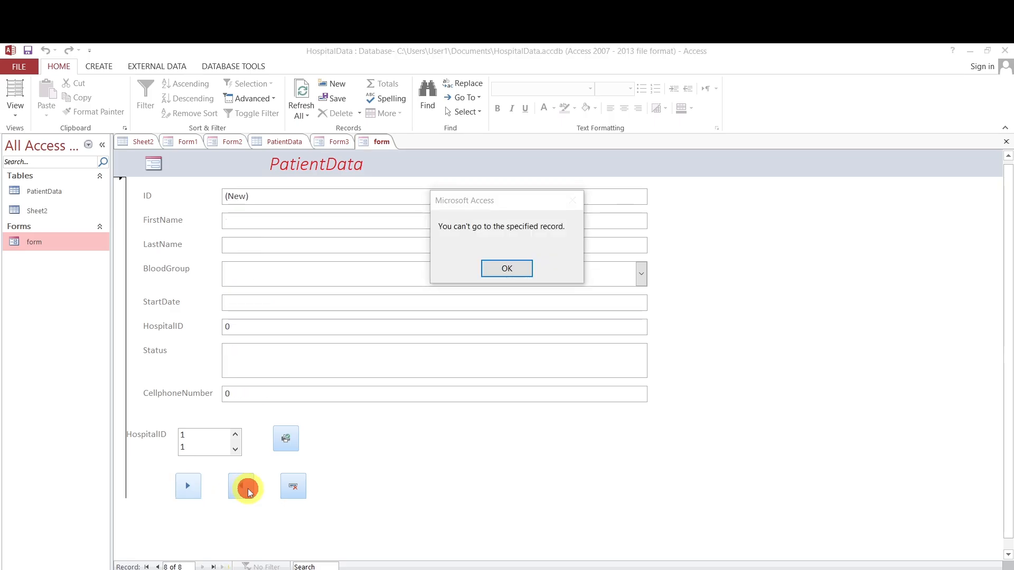
{"action": "left_click", "coordinate": [497, 265]}
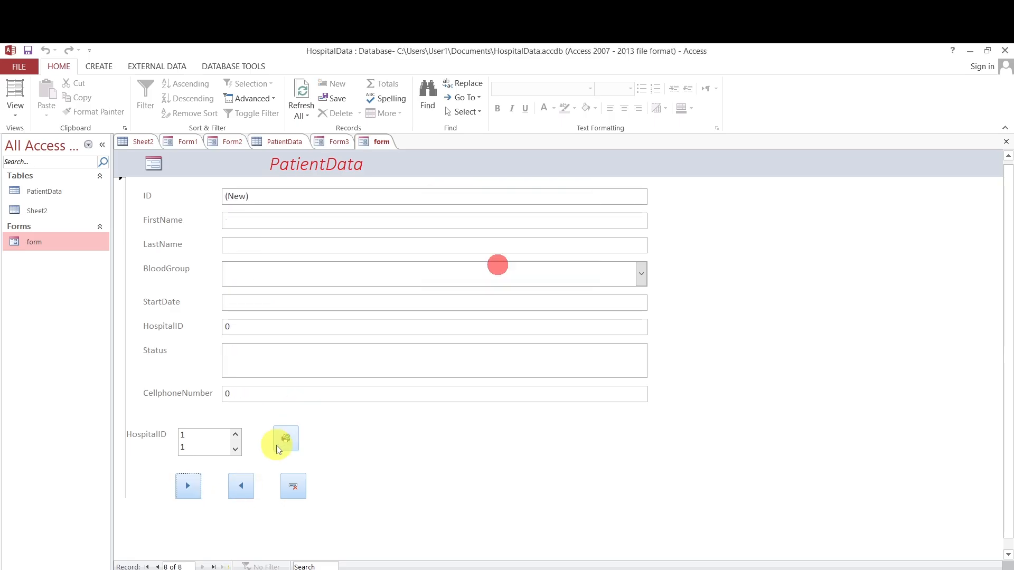
{"action": "left_click", "coordinate": [246, 485]}
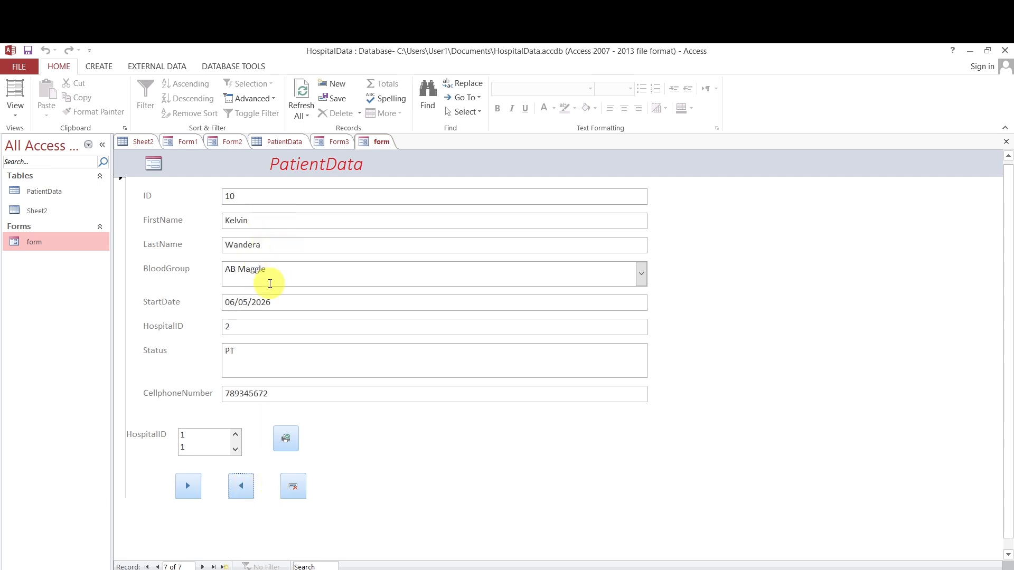
- Delete record ID 10 with the Delete button, confirm, and open the PatientData table
{"action": "left_click", "coordinate": [292, 486]}
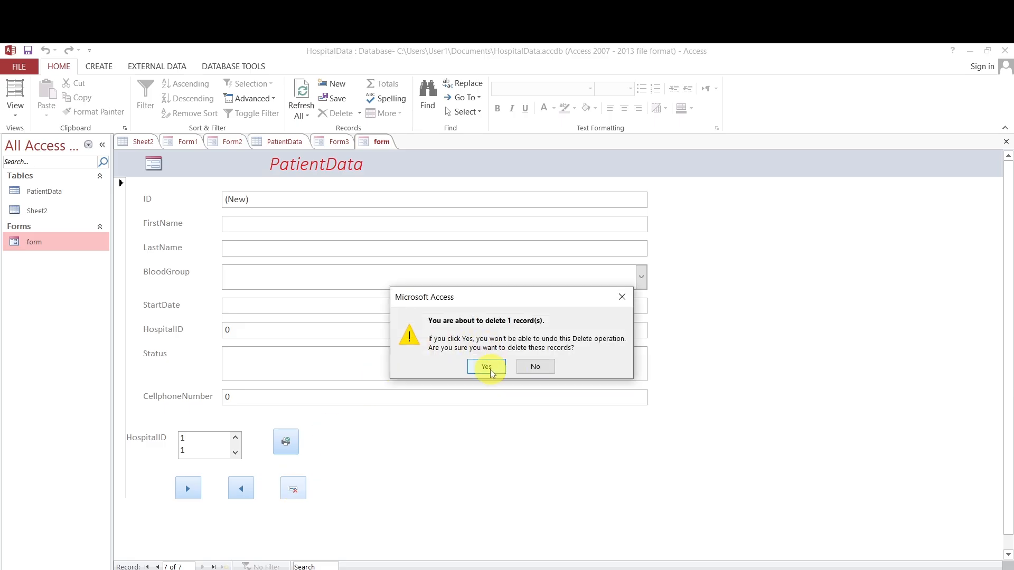
{"action": "left_click", "coordinate": [487, 368]}
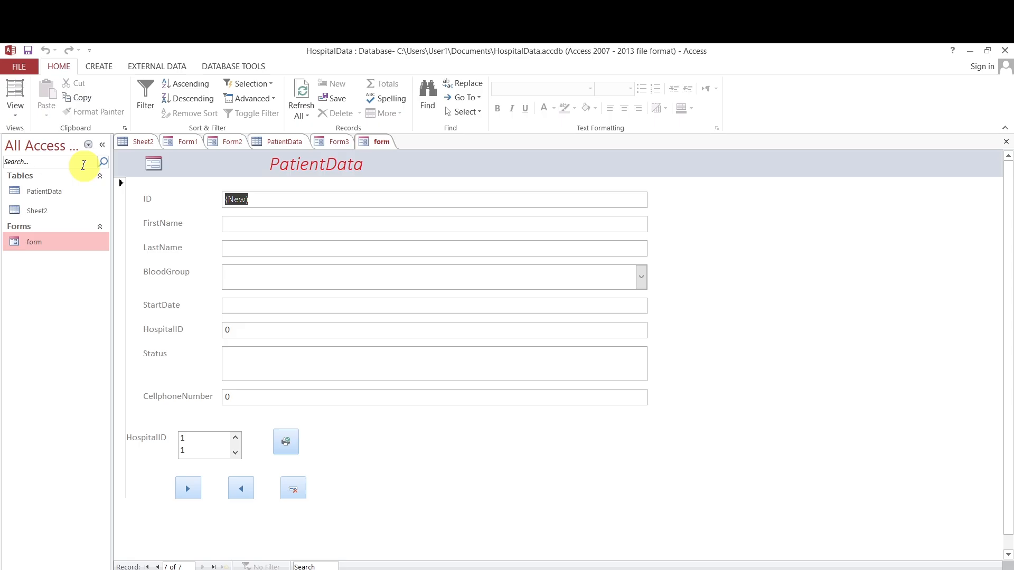
{"action": "double_click", "coordinate": [45, 191]}
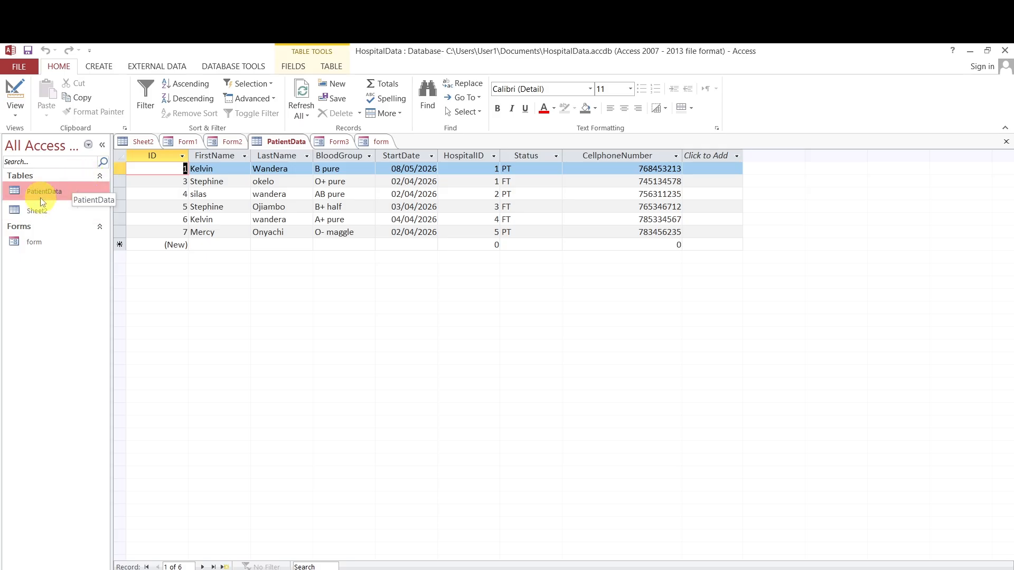
- Close the PatientData table and form, then close Form3, saving it as Form2
{"action": "left_click", "coordinate": [46, 211]}
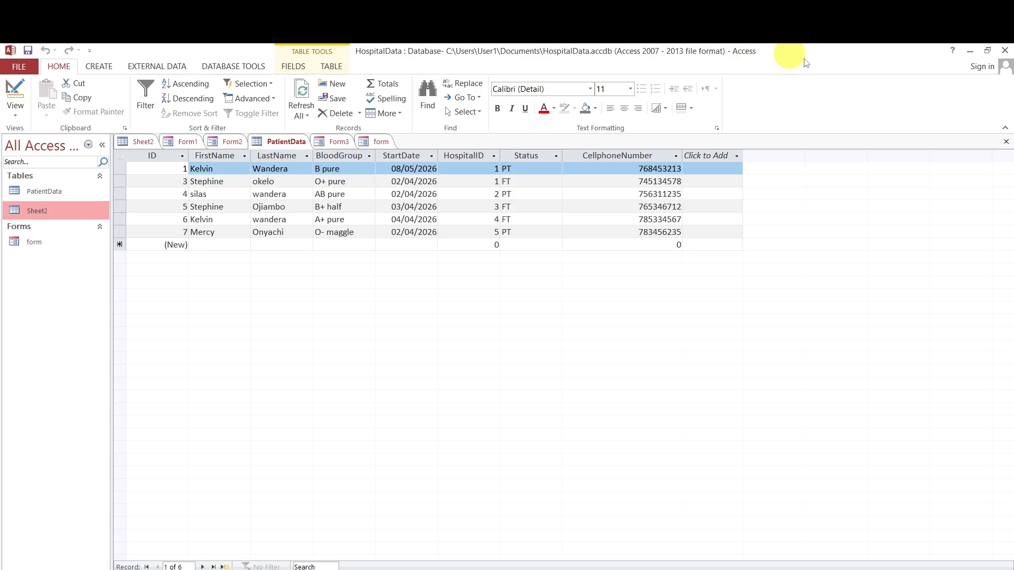
{"action": "left_click", "coordinate": [1007, 142]}
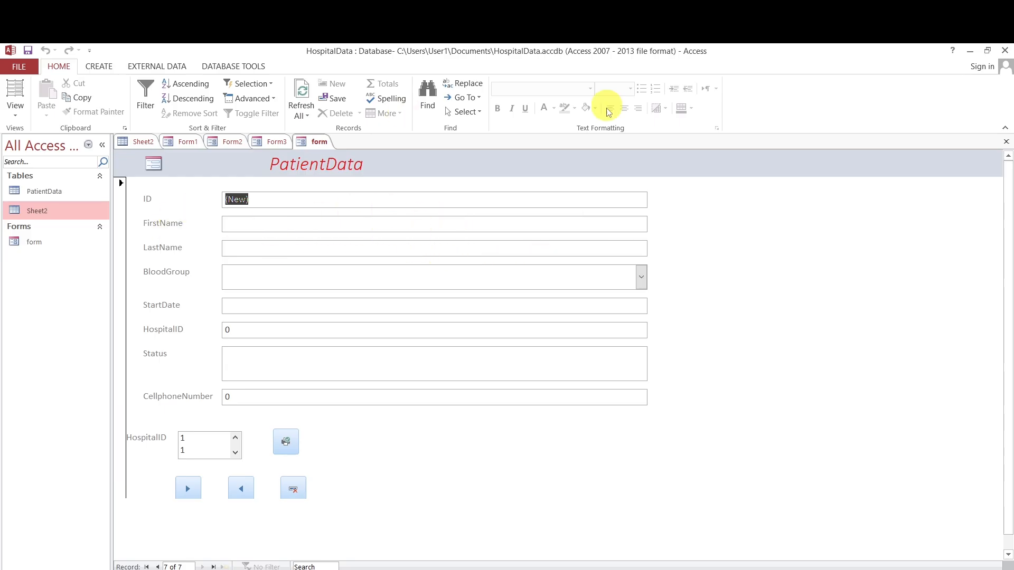
{"action": "left_click", "coordinate": [1007, 144]}
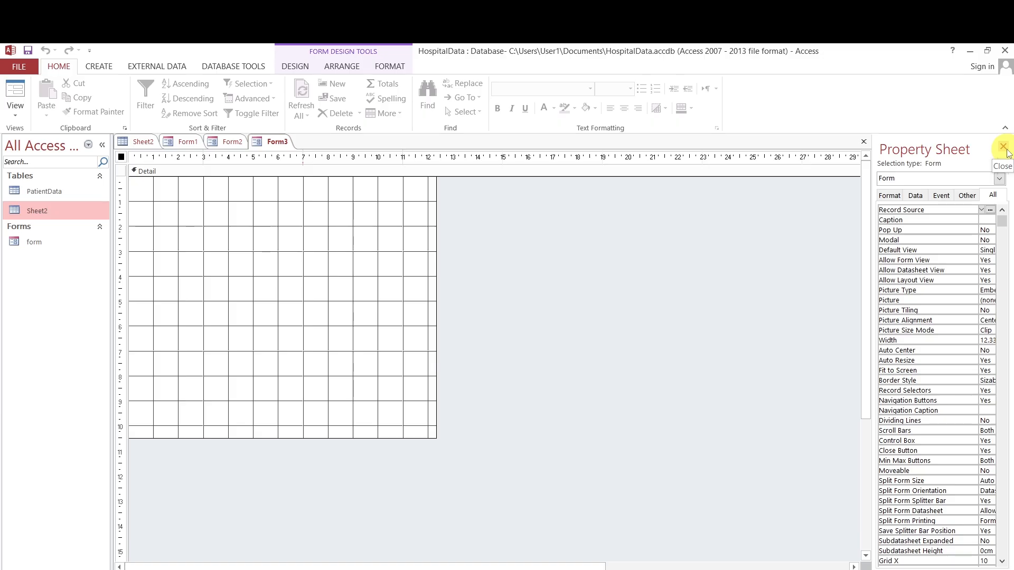
{"action": "left_click", "coordinate": [863, 142]}
{"action": "left_click", "coordinate": [864, 142]}
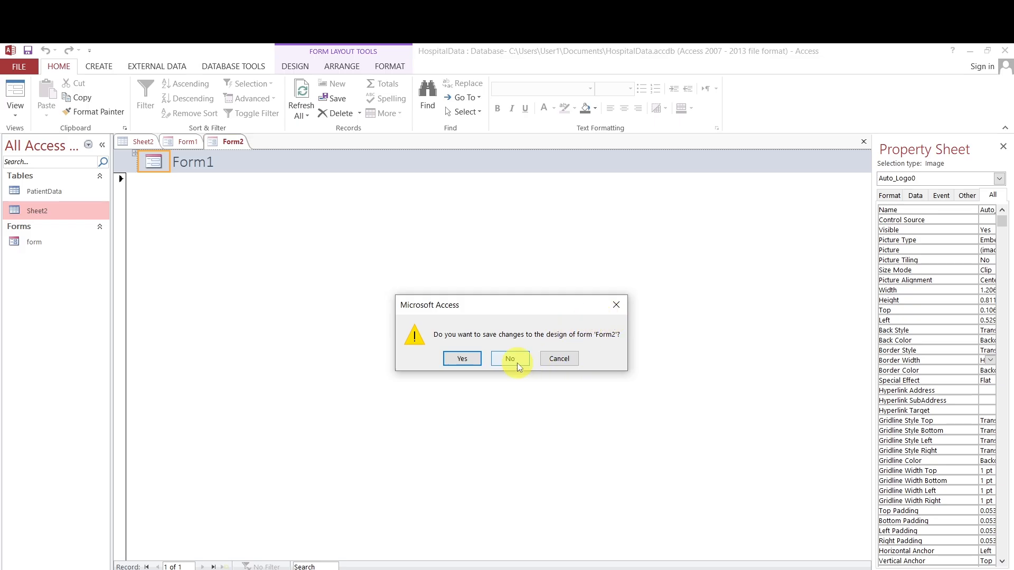
{"action": "left_click", "coordinate": [469, 359]}
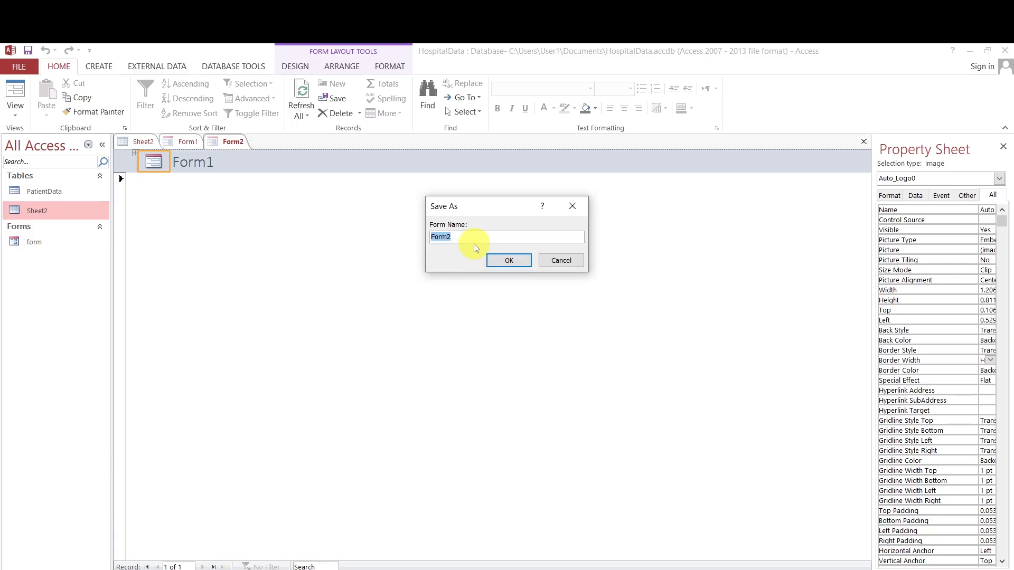
{"action": "left_click", "coordinate": [519, 261]}
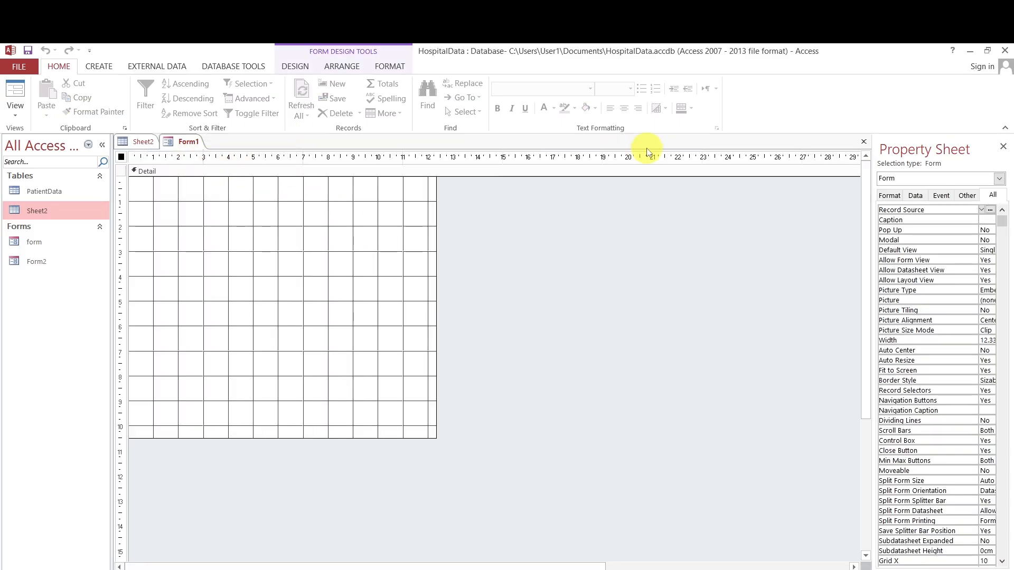
- Close Form1's design, open and close PatientData, and close Sheet2 saving its layout
{"action": "left_click", "coordinate": [865, 140]}
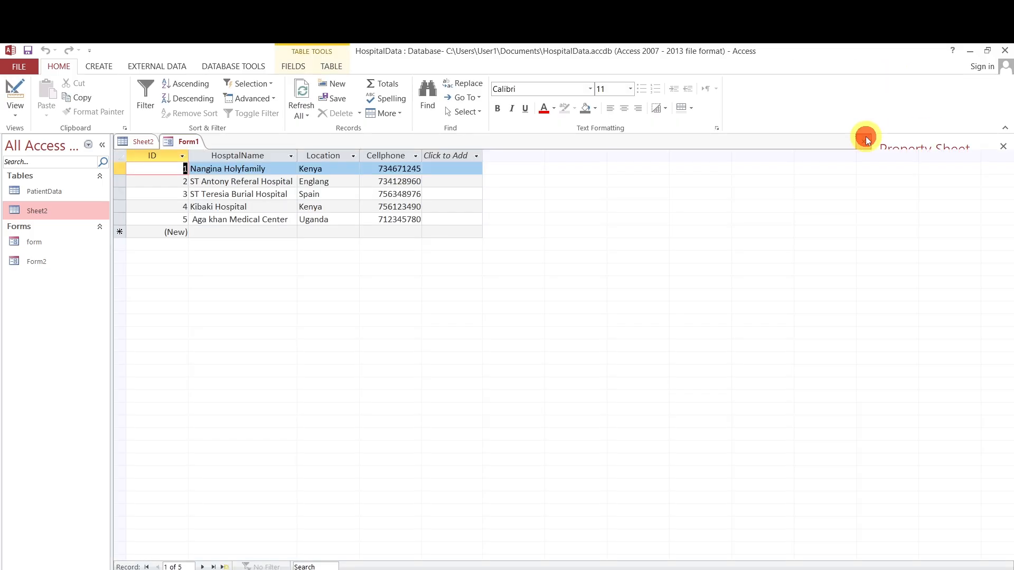
{"action": "left_click", "coordinate": [53, 192]}
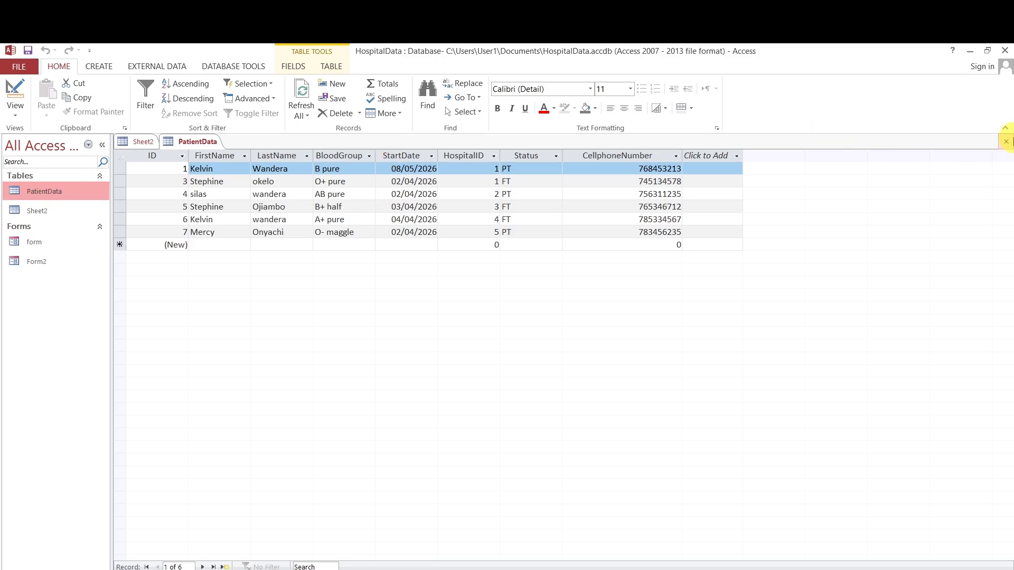
{"action": "left_click", "coordinate": [1006, 141]}
{"action": "left_click", "coordinate": [1006, 141]}
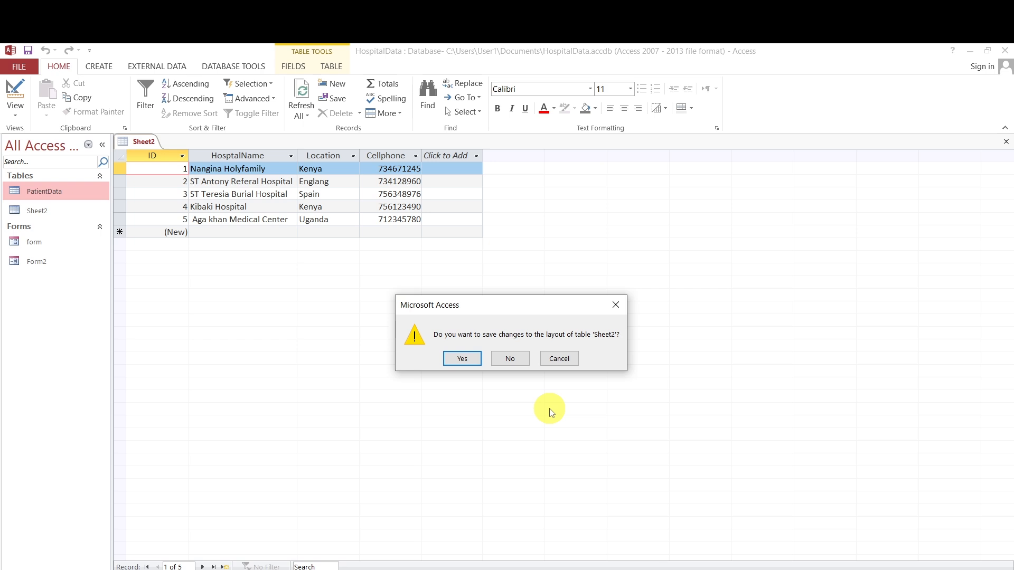
{"action": "left_click", "coordinate": [463, 360]}
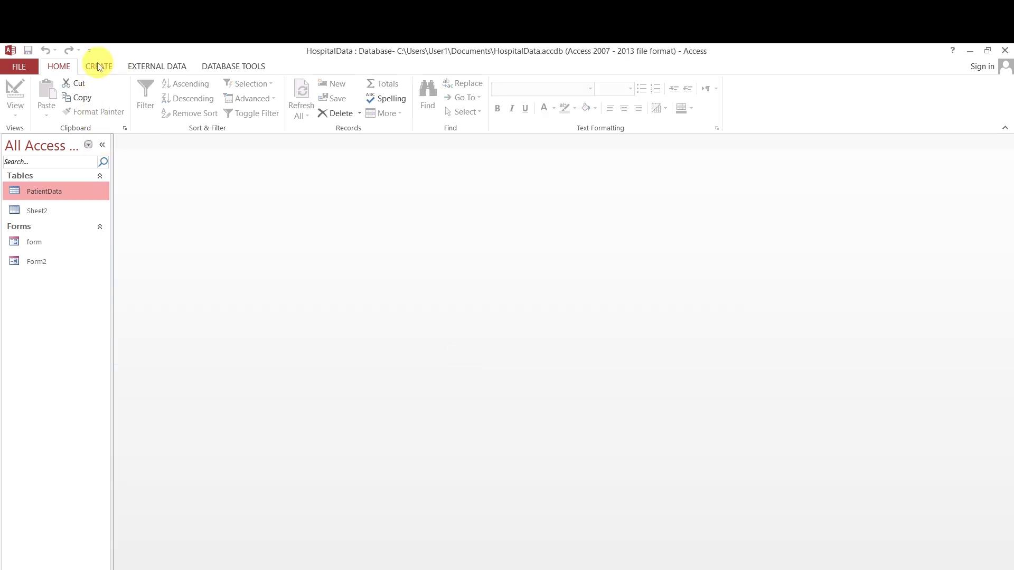
- Open the Relationships window from Database Tools and add the PatientData and Sheet2 tables
{"action": "left_click", "coordinate": [161, 66]}
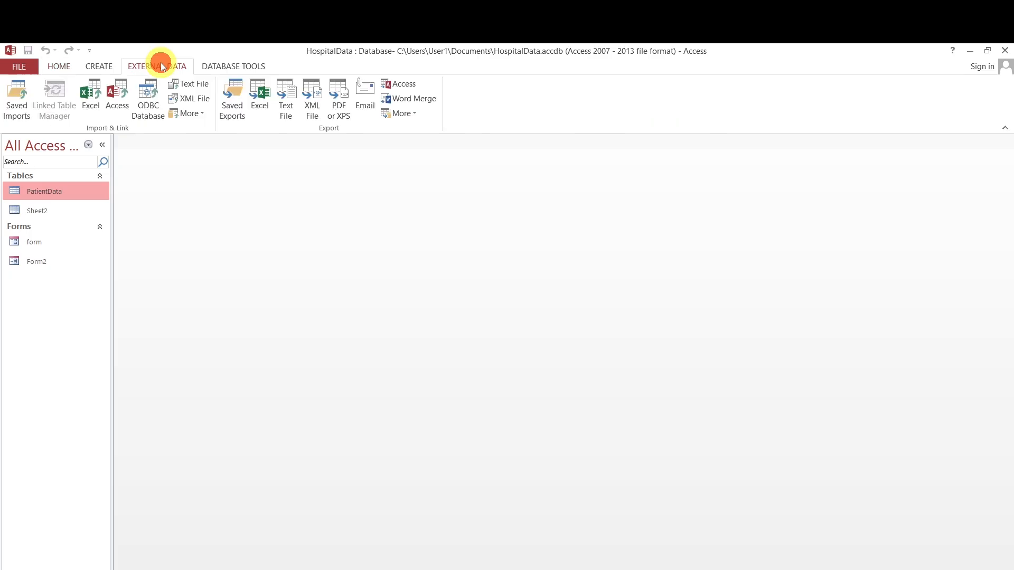
{"action": "left_click", "coordinate": [106, 67]}
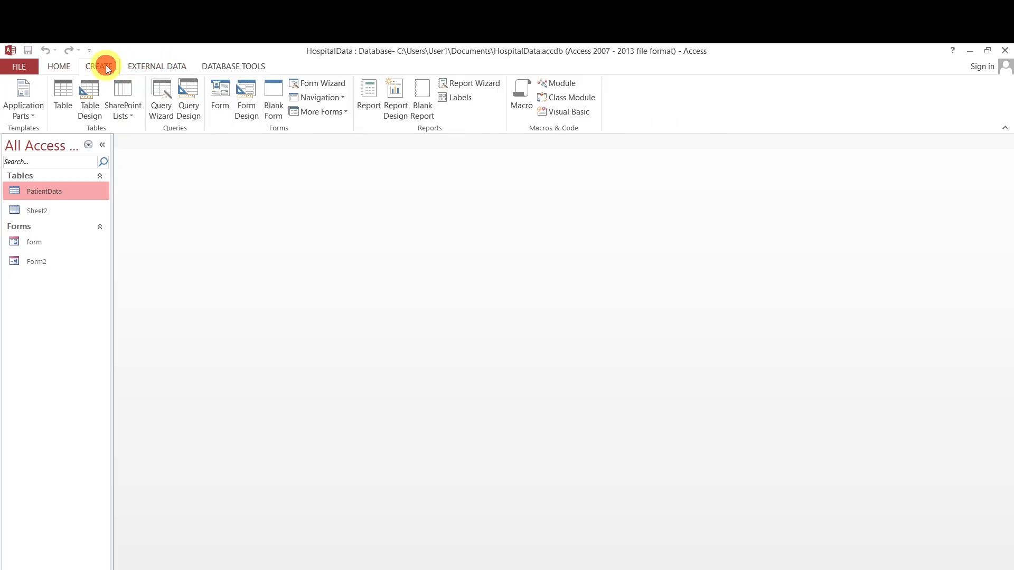
{"action": "left_click", "coordinate": [231, 74]}
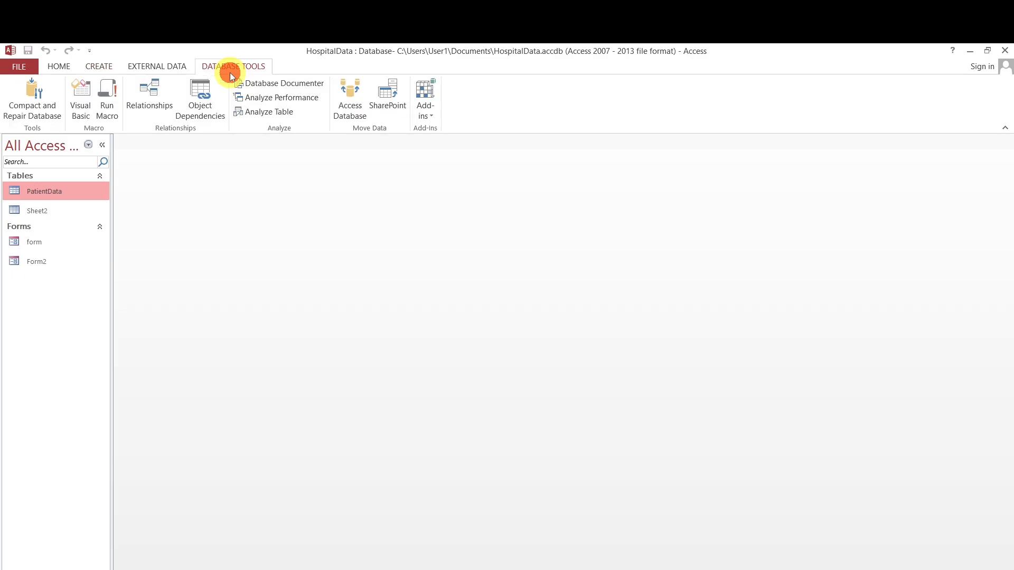
{"action": "left_click", "coordinate": [152, 107]}
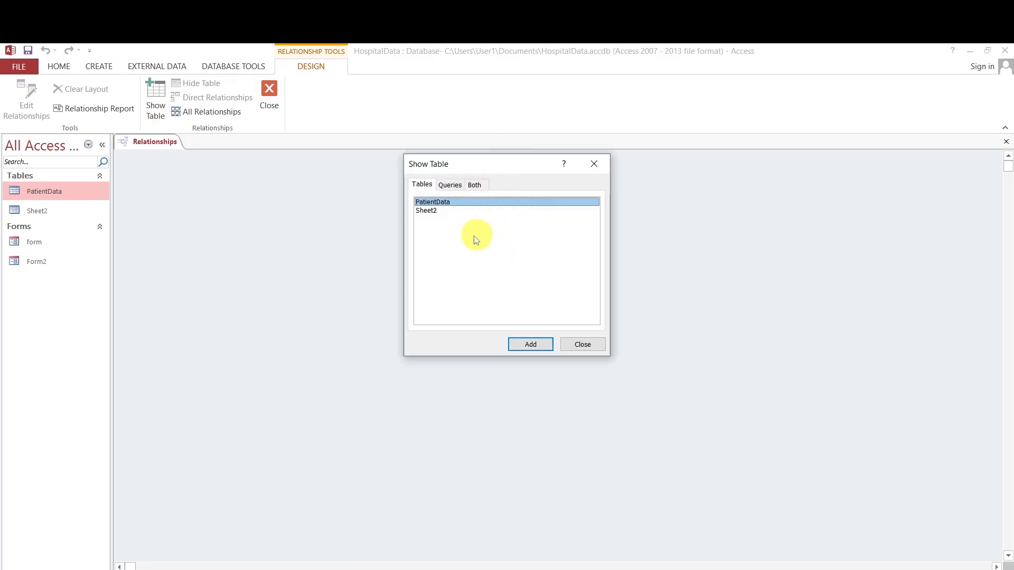
{"action": "left_click", "coordinate": [534, 343]}
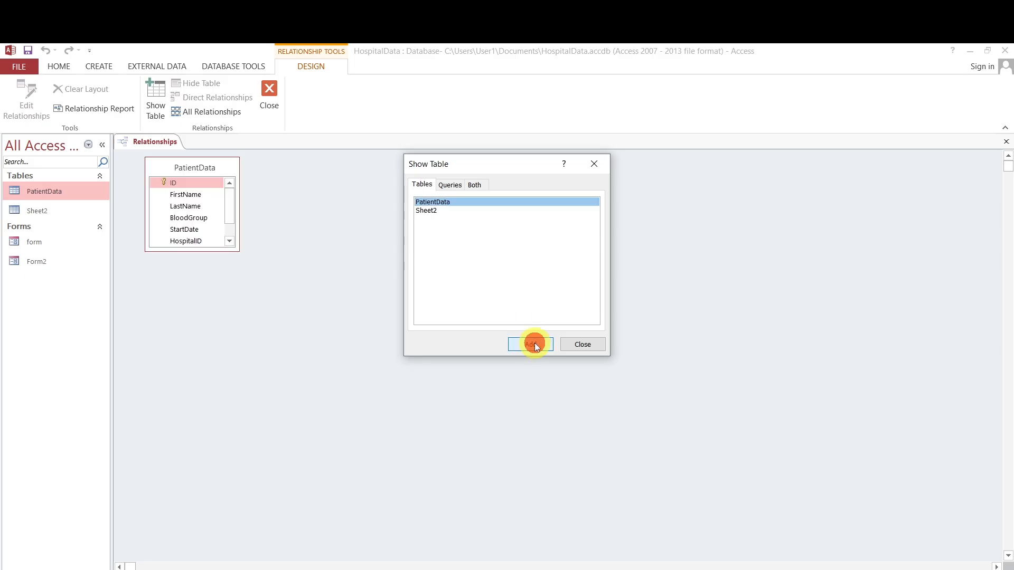
{"action": "double_click", "coordinate": [428, 211]}
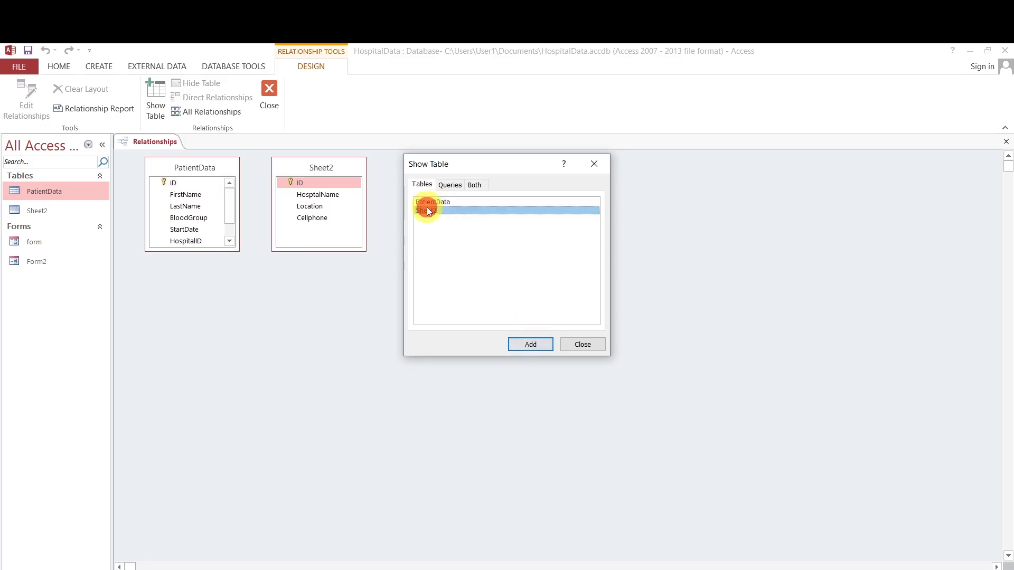
{"action": "left_click", "coordinate": [604, 162]}
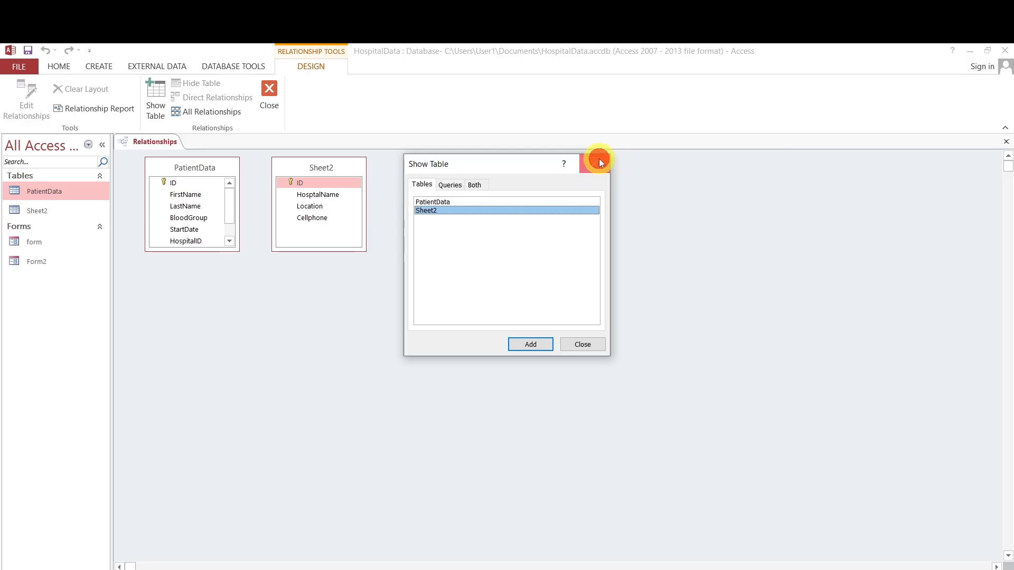
- Place the two table boxes side by side and enlarge them to show every field
{"action": "left_click_drag", "start_coordinate": [304, 169], "coordinate": [442, 161]}
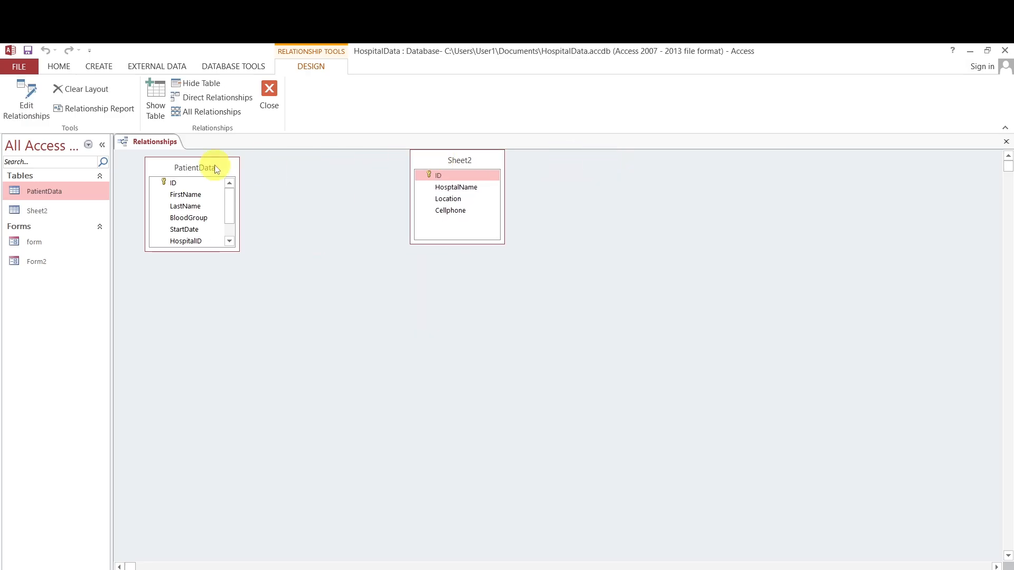
{"action": "left_click_drag", "start_coordinate": [215, 169], "coordinate": [318, 167]}
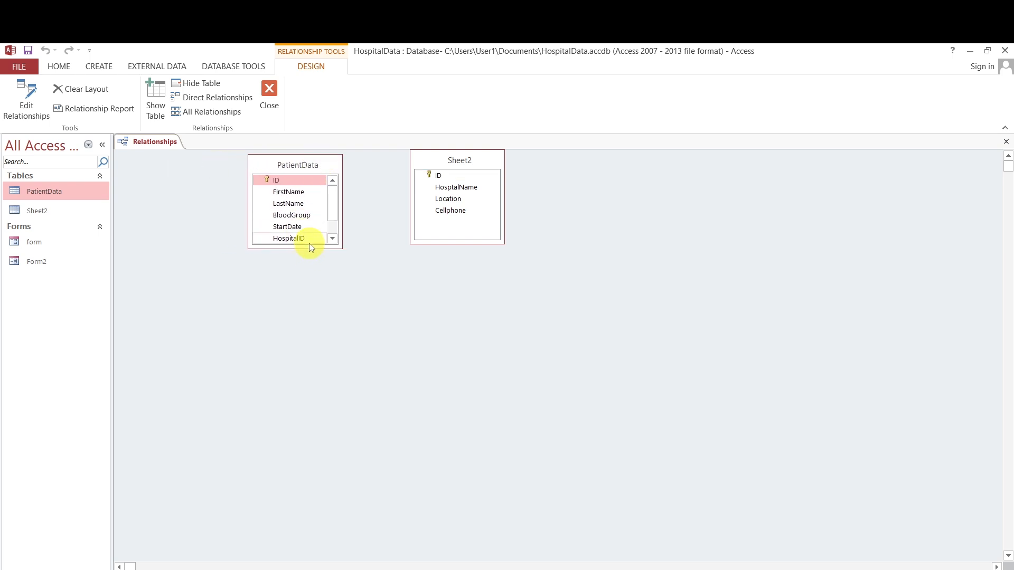
{"action": "left_click_drag", "start_coordinate": [310, 249], "coordinate": [317, 297]}
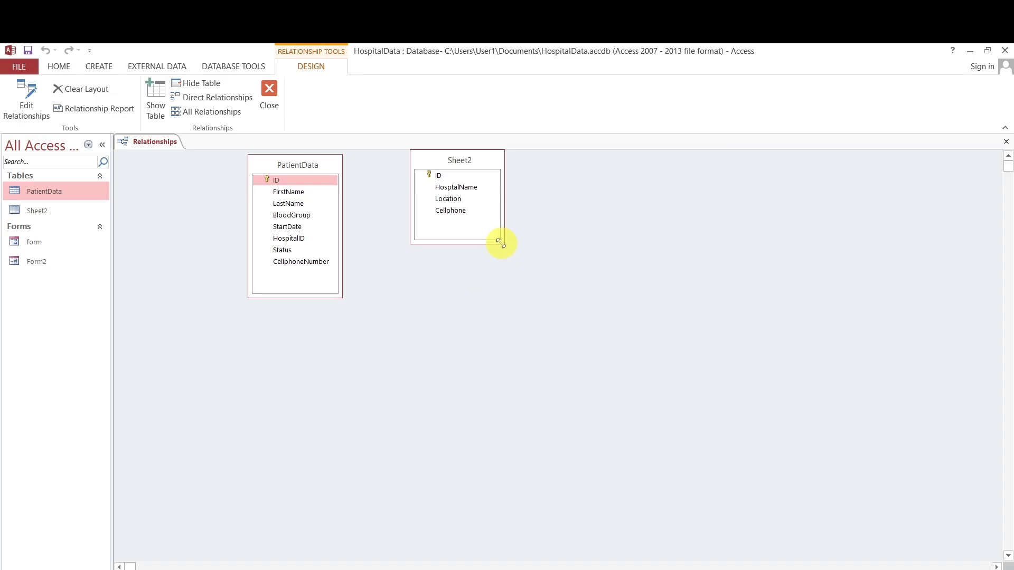
{"action": "left_click_drag", "start_coordinate": [498, 240], "coordinate": [516, 293]}
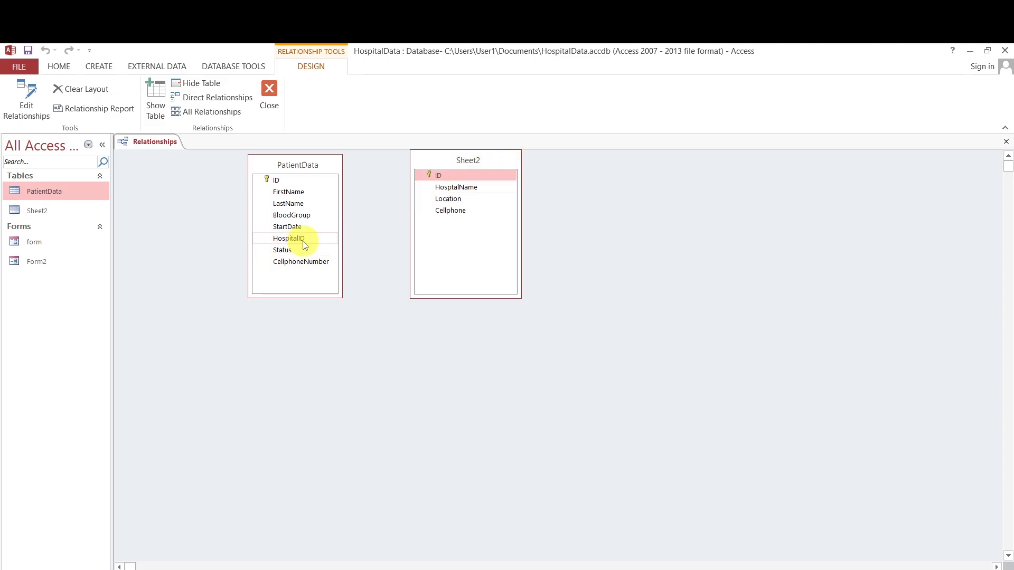
{"action": "left_click", "coordinate": [456, 179]}
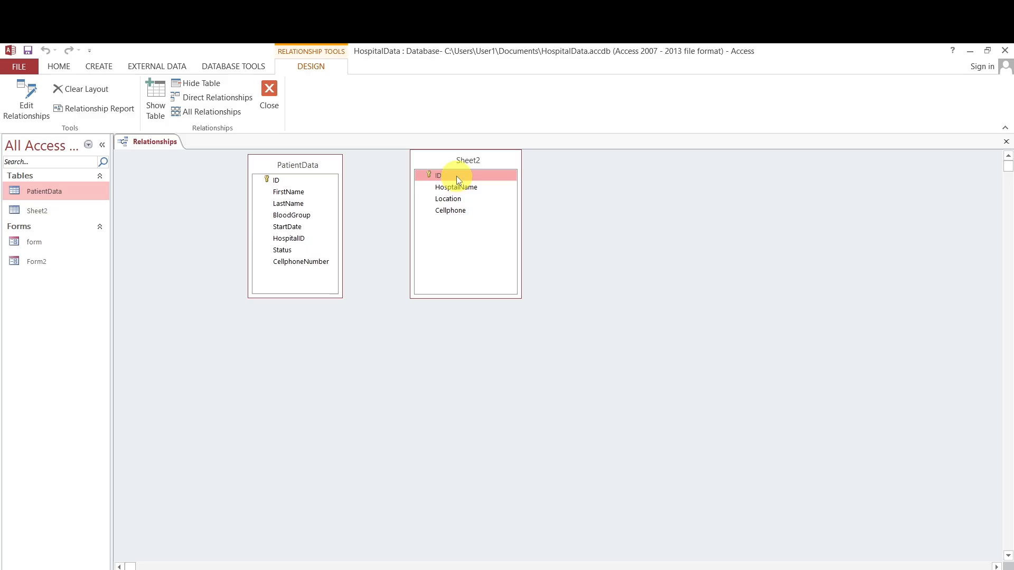
{"action": "left_click_drag", "start_coordinate": [454, 176], "coordinate": [282, 233]}
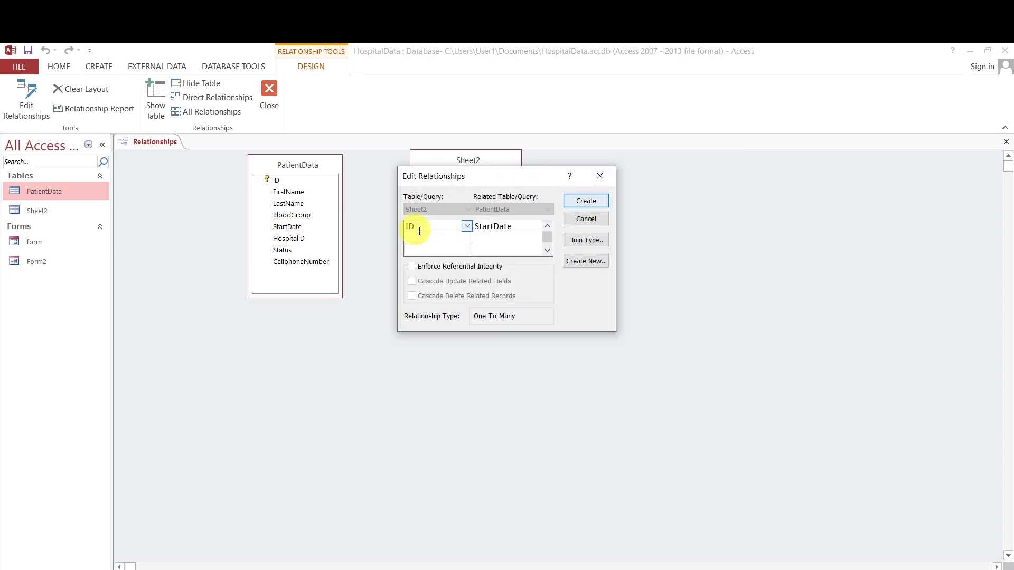
{"action": "left_click", "coordinate": [467, 227]}
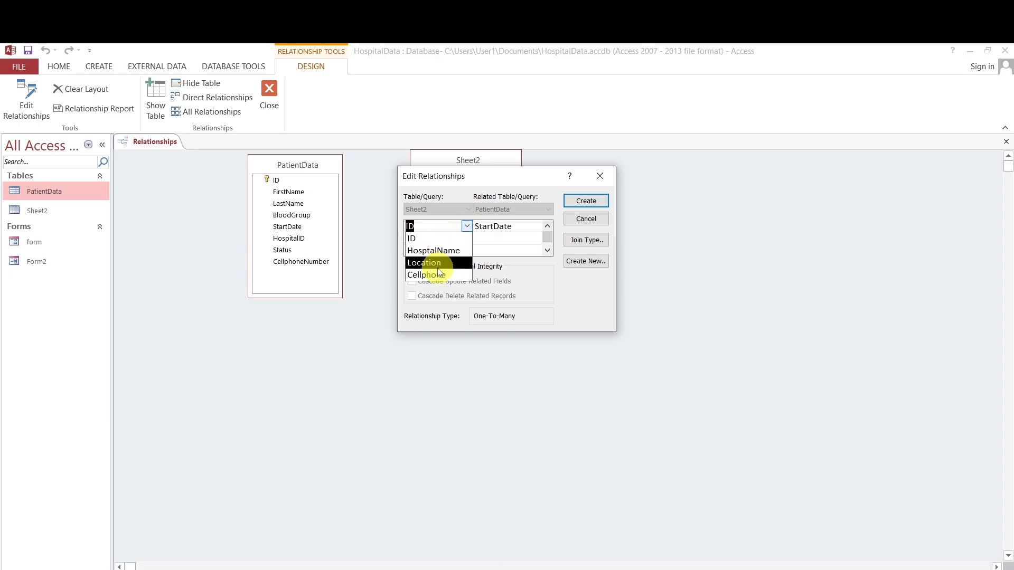
{"action": "left_click", "coordinate": [467, 215]}
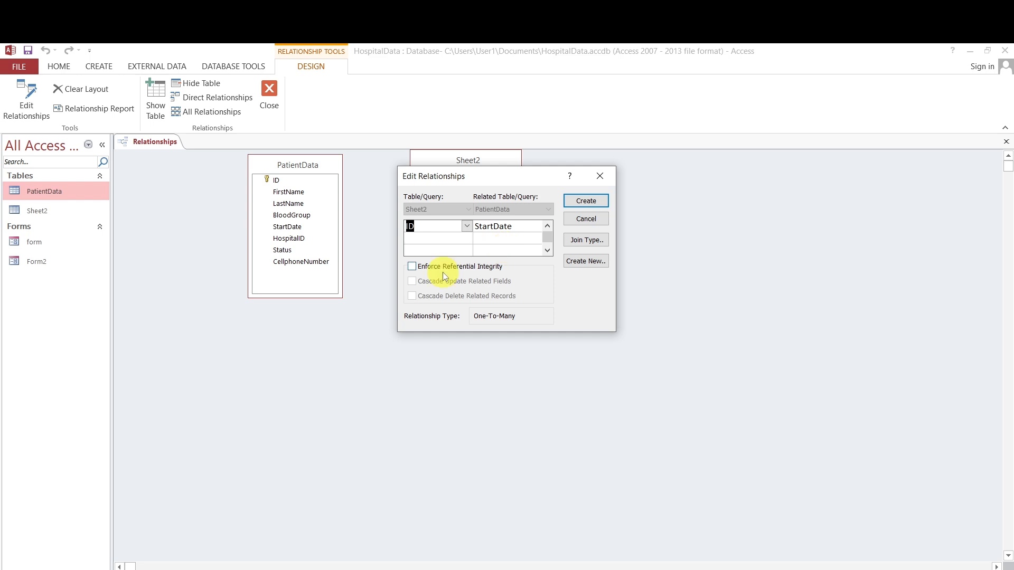
{"action": "left_click", "coordinate": [411, 267]}
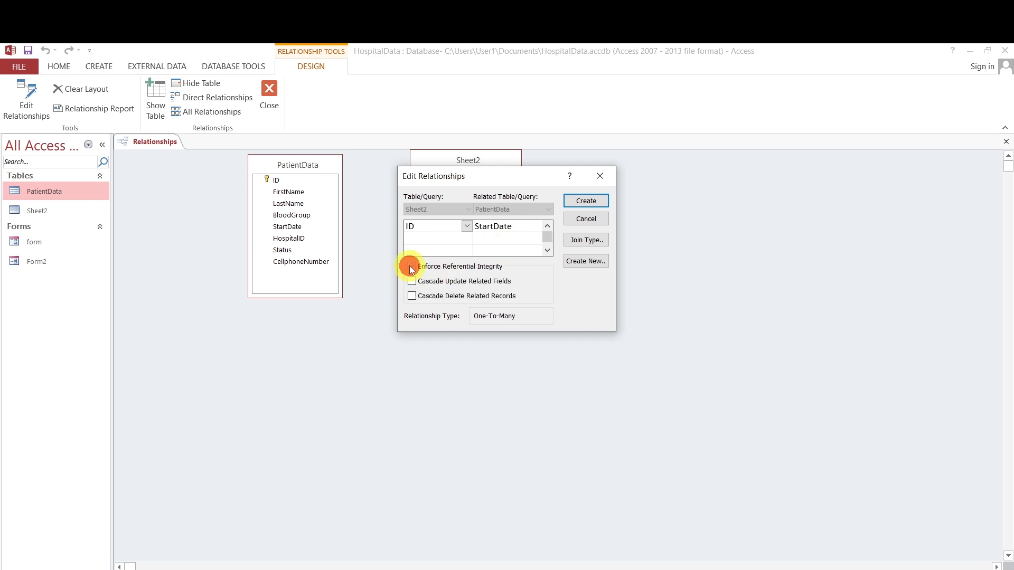
{"action": "left_click", "coordinate": [586, 201]}
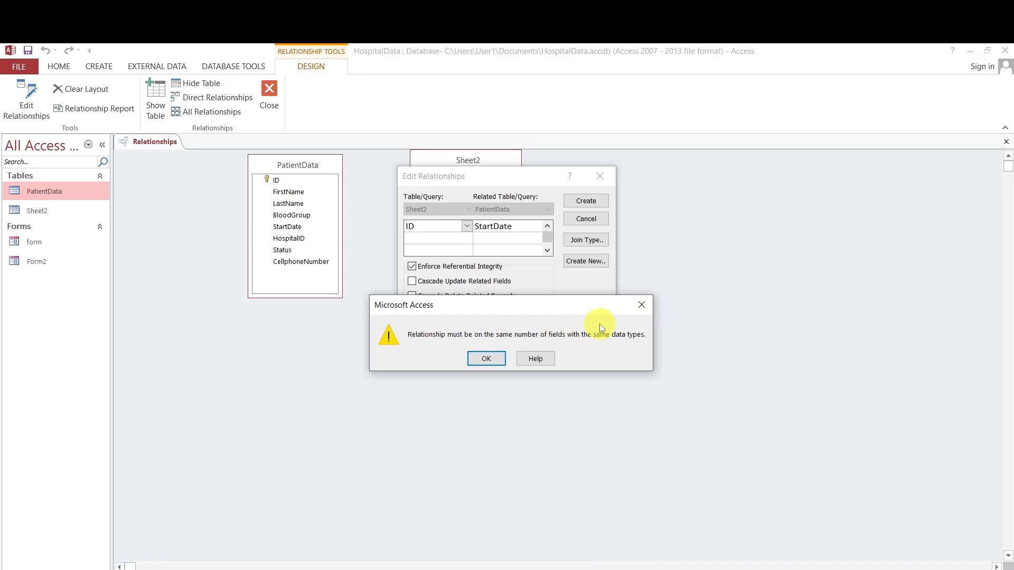
{"action": "left_click", "coordinate": [640, 305]}
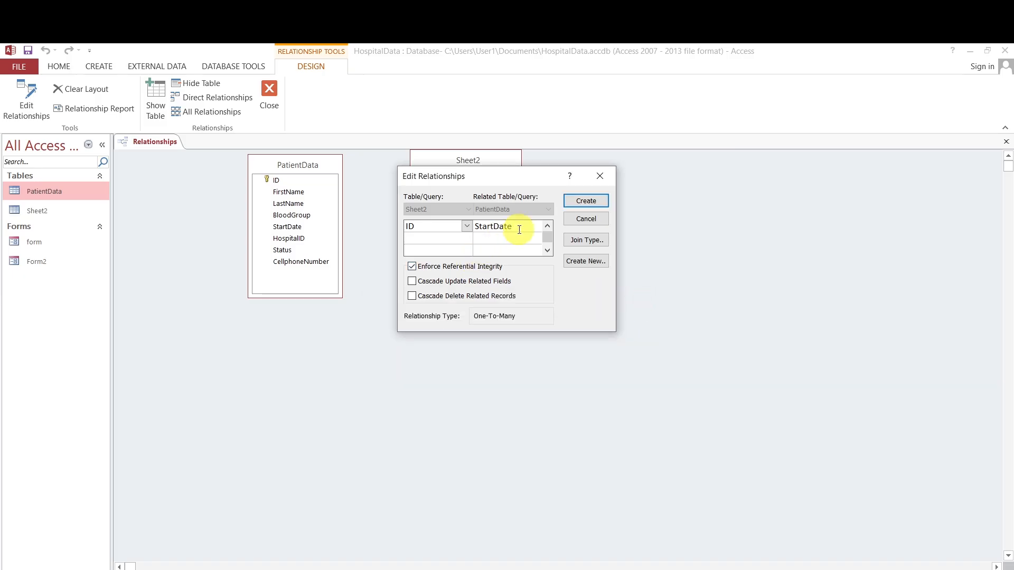
{"action": "left_click", "coordinate": [549, 224]}
{"action": "left_click", "coordinate": [607, 178]}
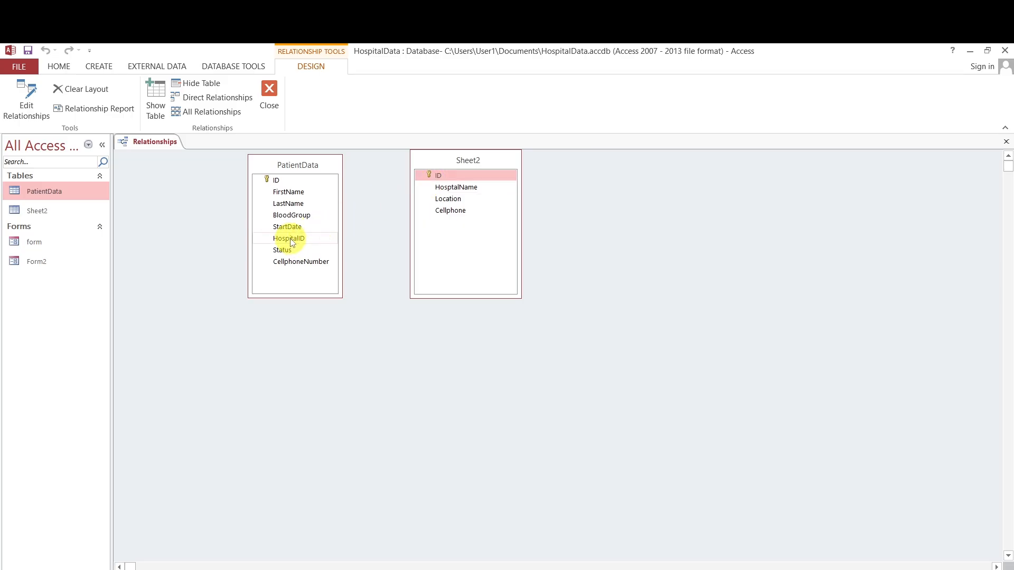
- Link HospitalID to Sheet2's ID with referential integrity enforced, then open PatientData and Sheet2
{"action": "left_click_drag", "start_coordinate": [292, 242], "coordinate": [453, 179]}
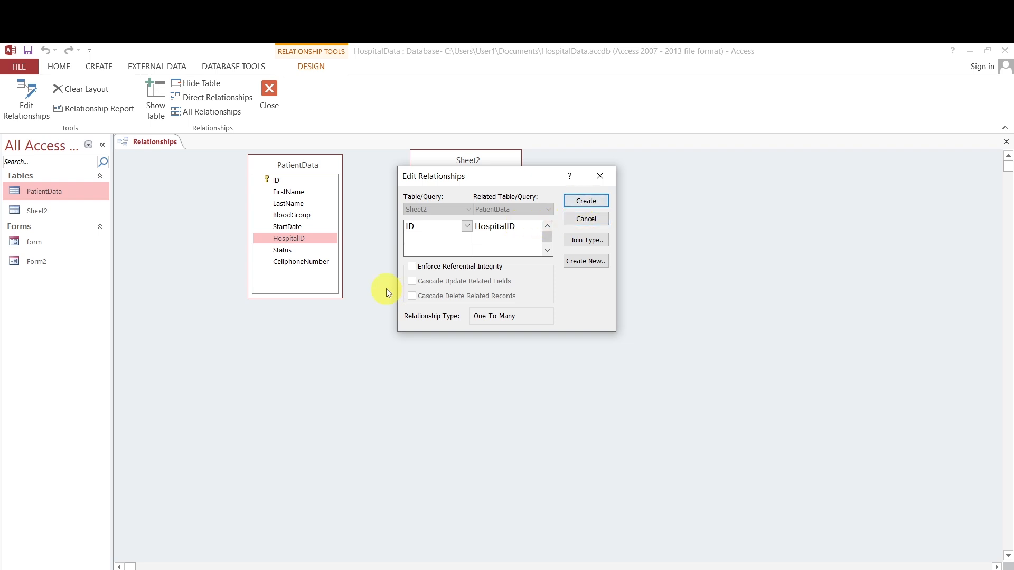
{"action": "left_click", "coordinate": [412, 267]}
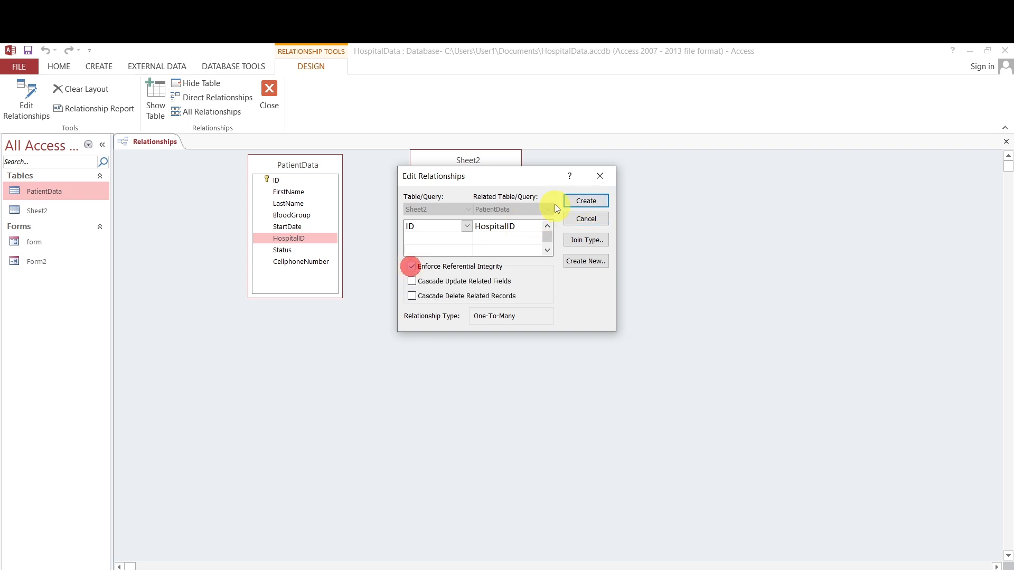
{"action": "left_click", "coordinate": [592, 200]}
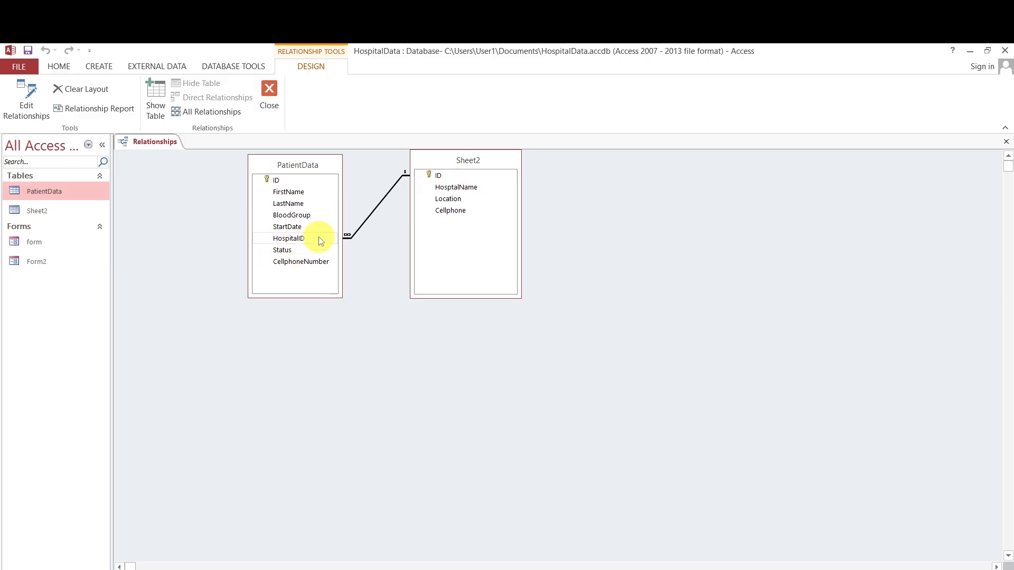
{"action": "double_click", "coordinate": [41, 194]}
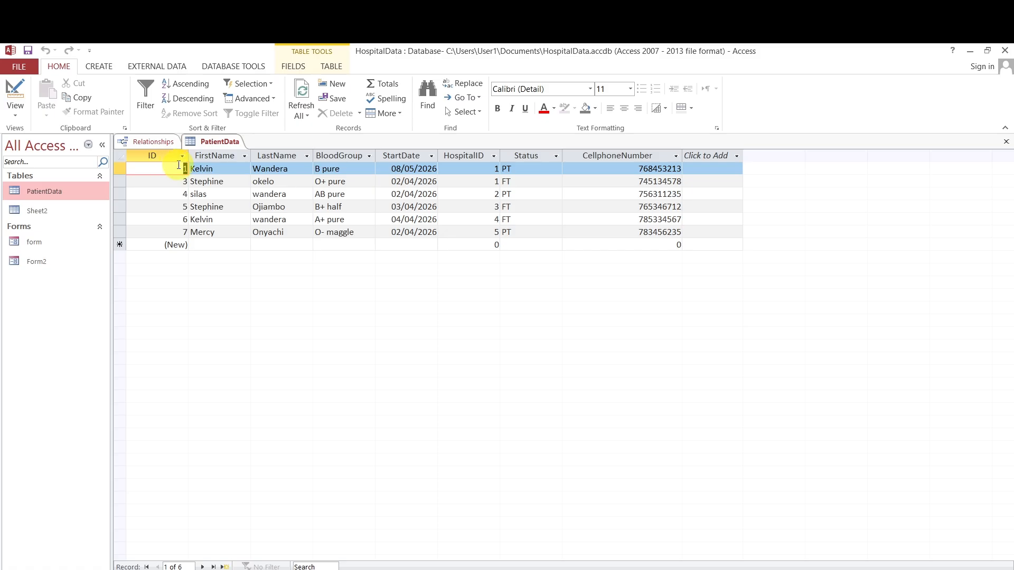
{"action": "double_click", "coordinate": [45, 211]}
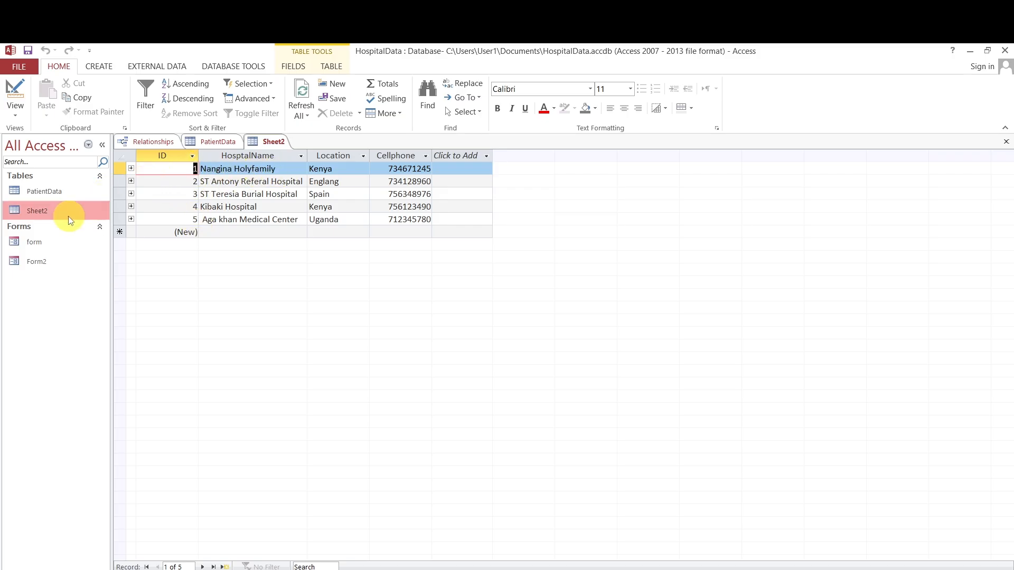
- Open PatientData, close it, and reopen its datasheet next to Sheet2
{"action": "left_click", "coordinate": [58, 195]}
{"action": "double_click", "coordinate": [58, 194]}
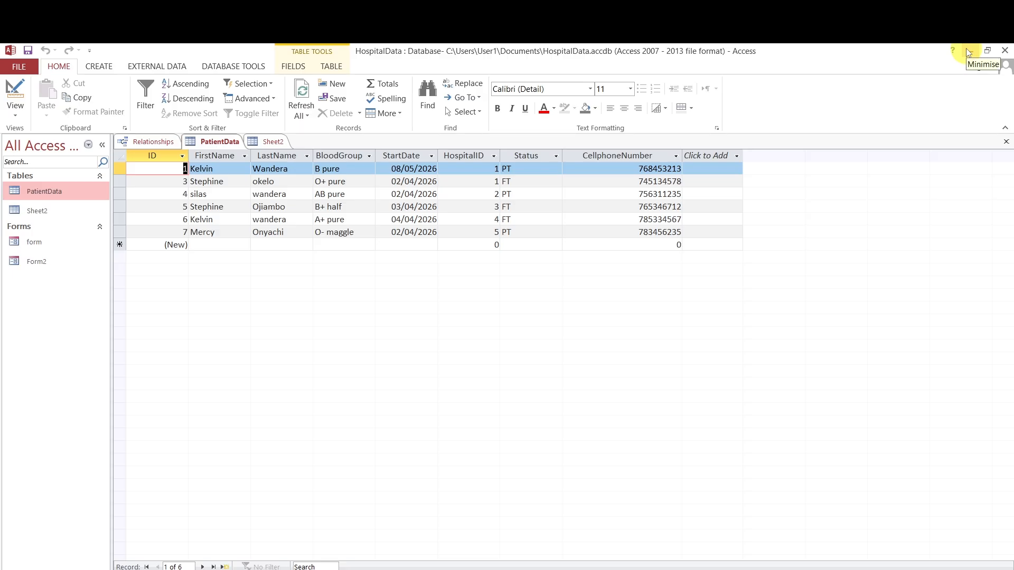
{"action": "left_click", "coordinate": [1007, 143]}
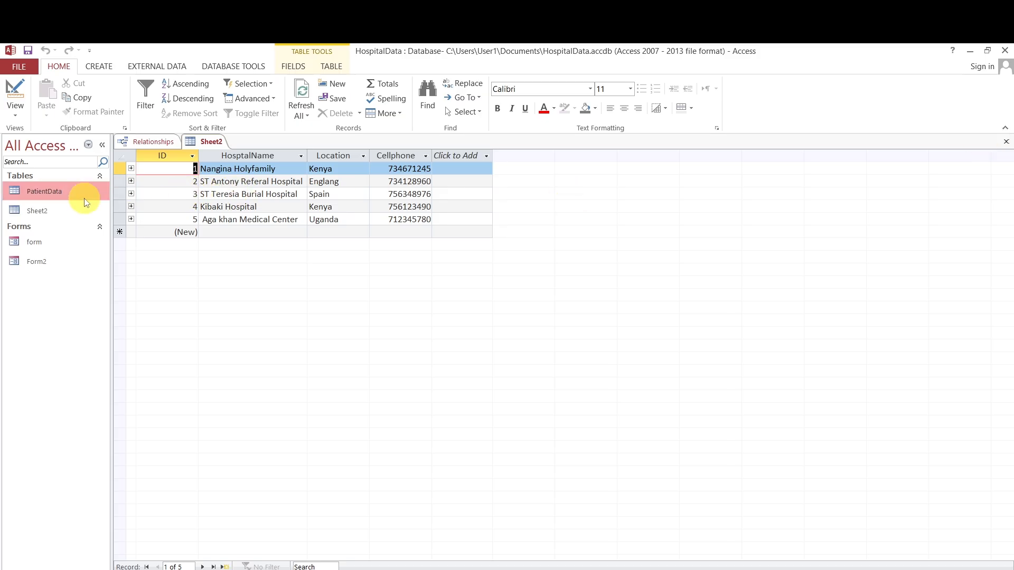
{"action": "left_click", "coordinate": [55, 192]}
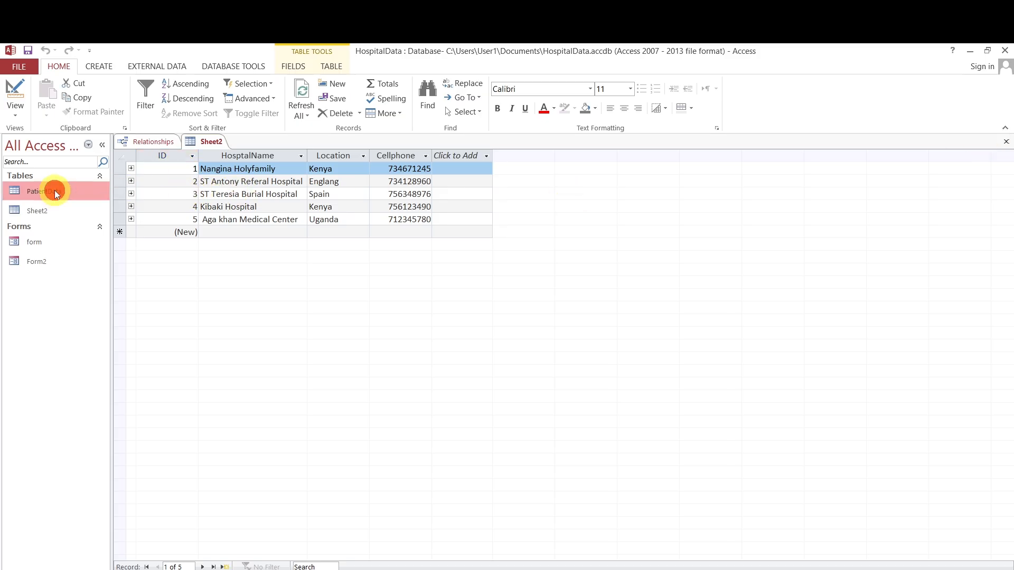
{"action": "double_click", "coordinate": [55, 190]}
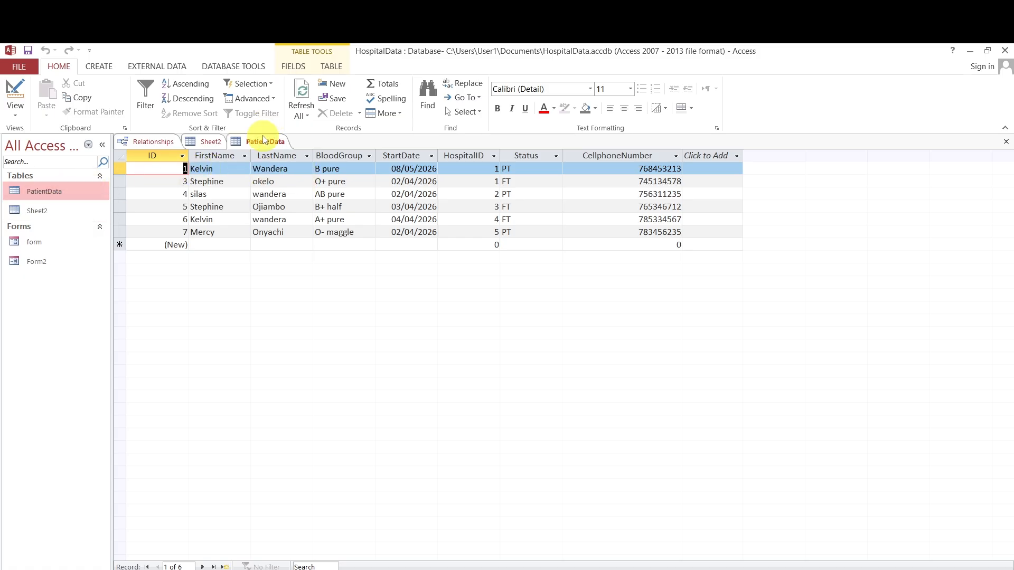
{"action": "left_click", "coordinate": [245, 157]}
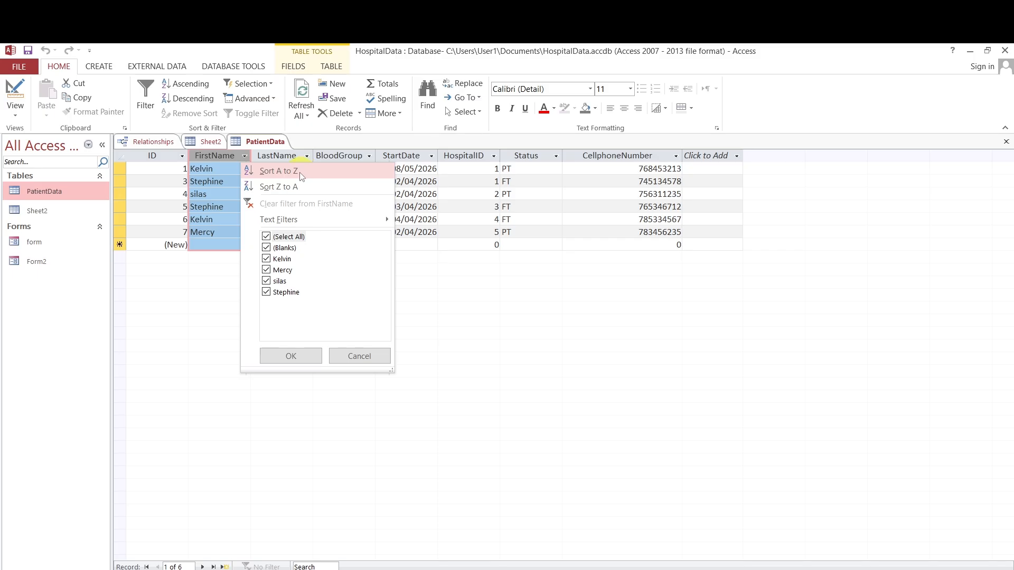
- Sort PatientData by FirstName A to Z and filter out blanks and two first names, leaving three records
{"action": "left_click", "coordinate": [273, 171]}
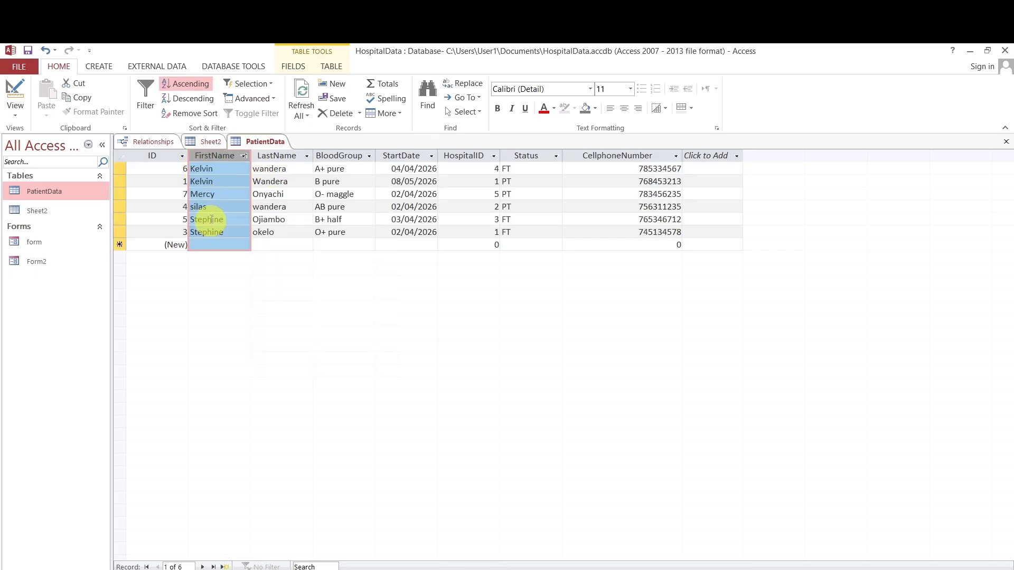
{"action": "left_click", "coordinate": [245, 155]}
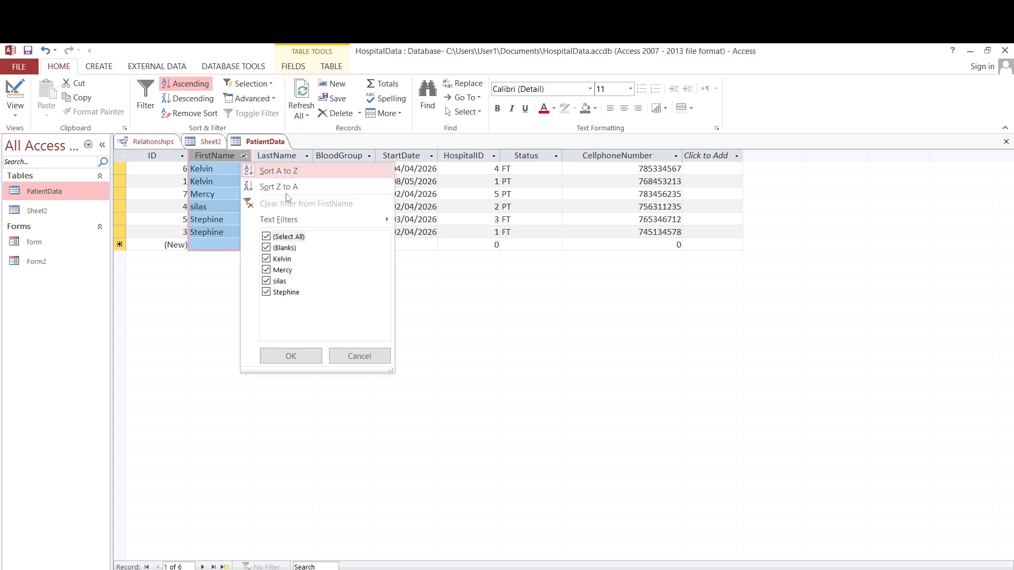
{"action": "left_click", "coordinate": [266, 271]}
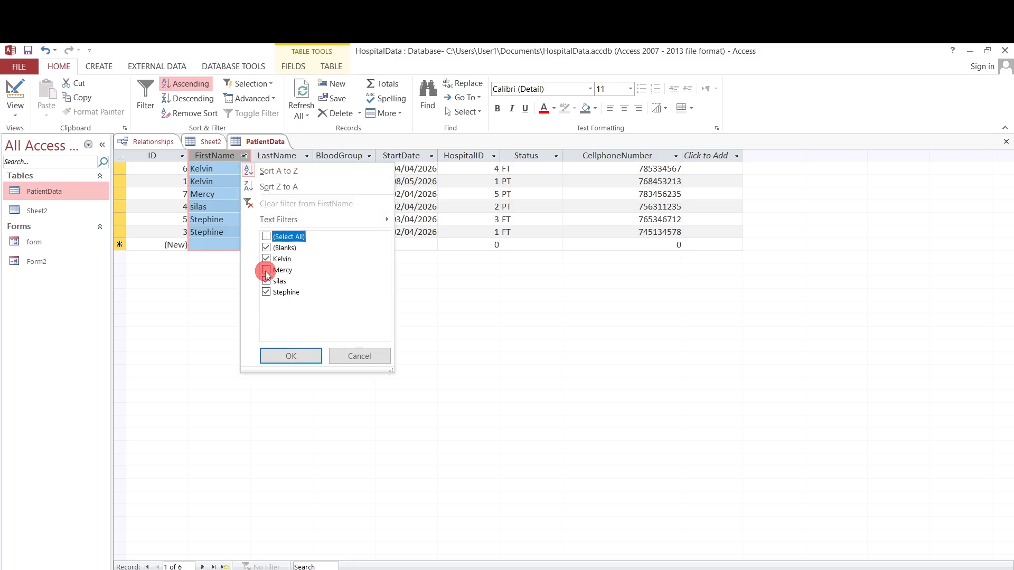
{"action": "left_click", "coordinate": [267, 248]}
{"action": "left_click", "coordinate": [267, 259]}
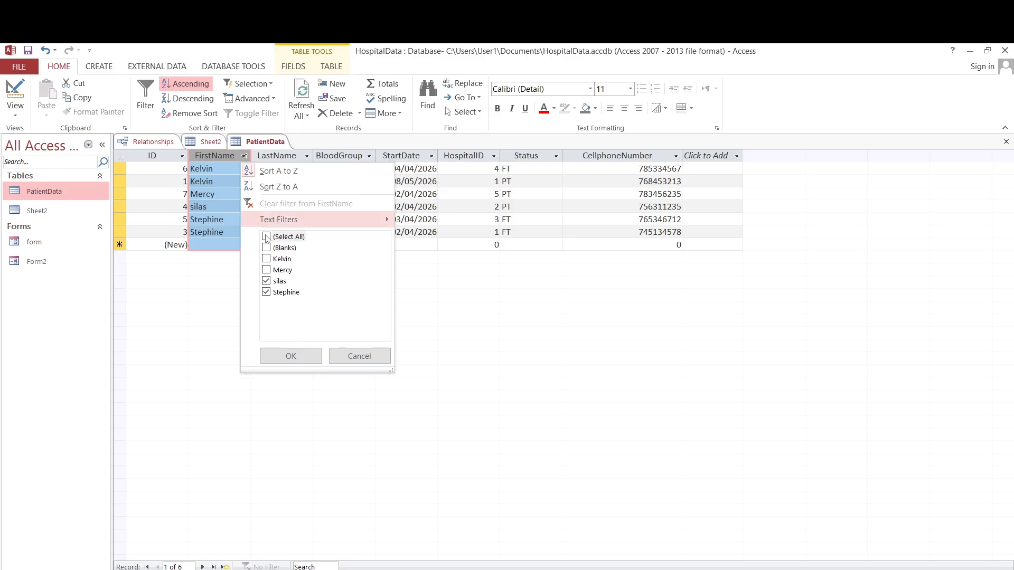
{"action": "left_click", "coordinate": [292, 361]}
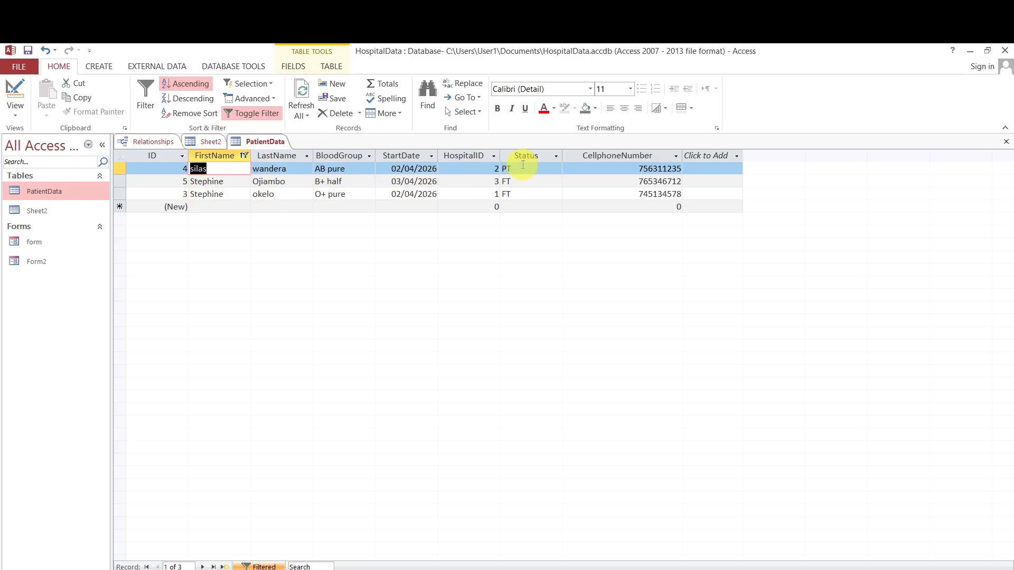
- Sort PatientData by StartDate newest first, then undo the sort and the first-name filter
{"action": "left_click", "coordinate": [432, 156]}
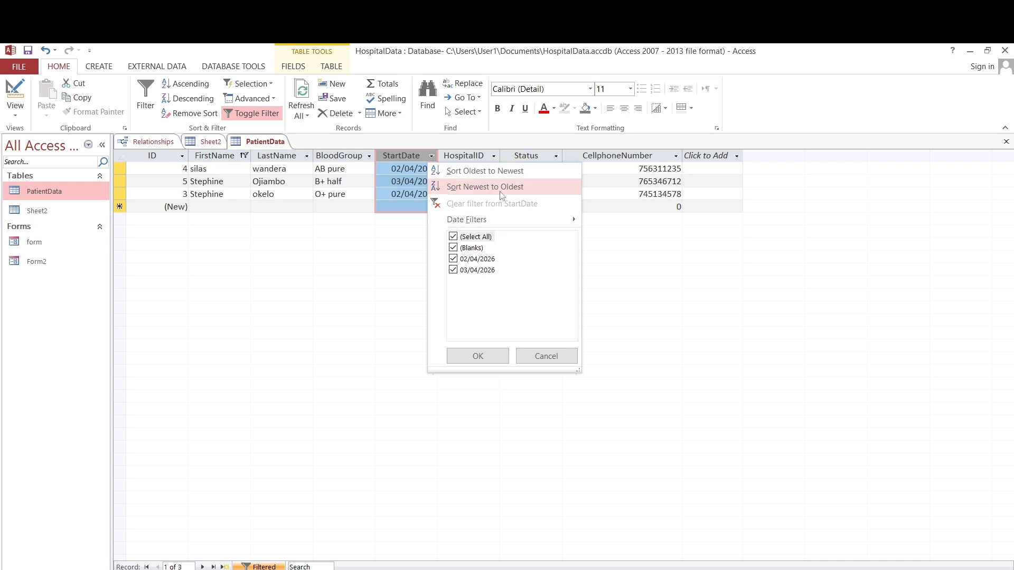
{"action": "left_click", "coordinate": [513, 192]}
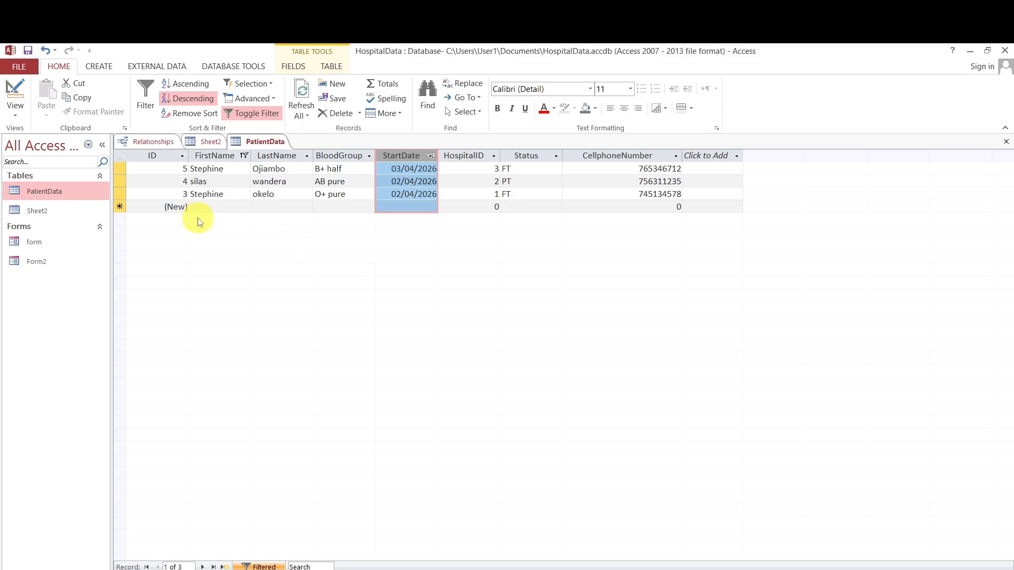
{"action": "double_click", "coordinate": [46, 191]}
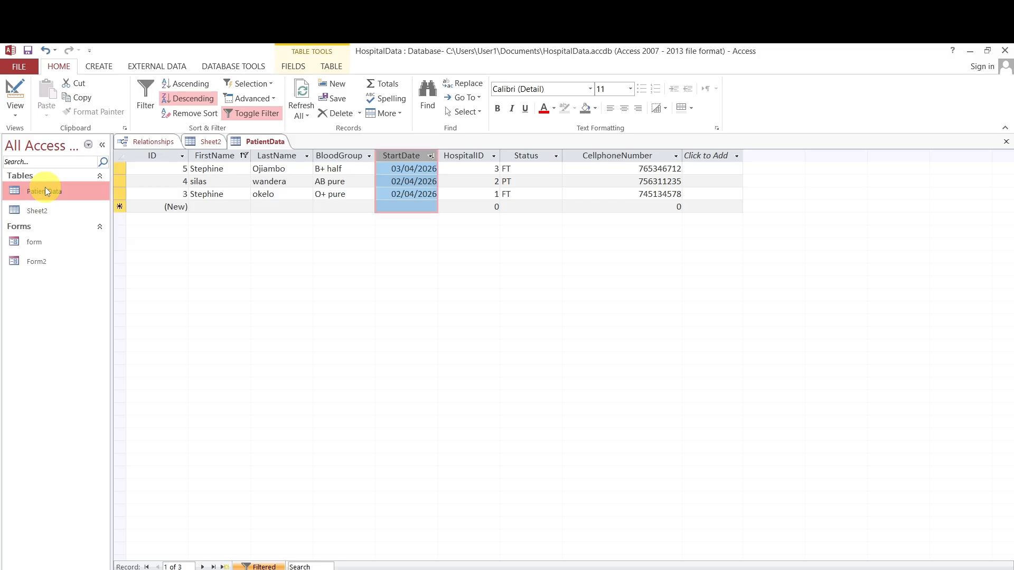
{"action": "left_click", "coordinate": [45, 49]}
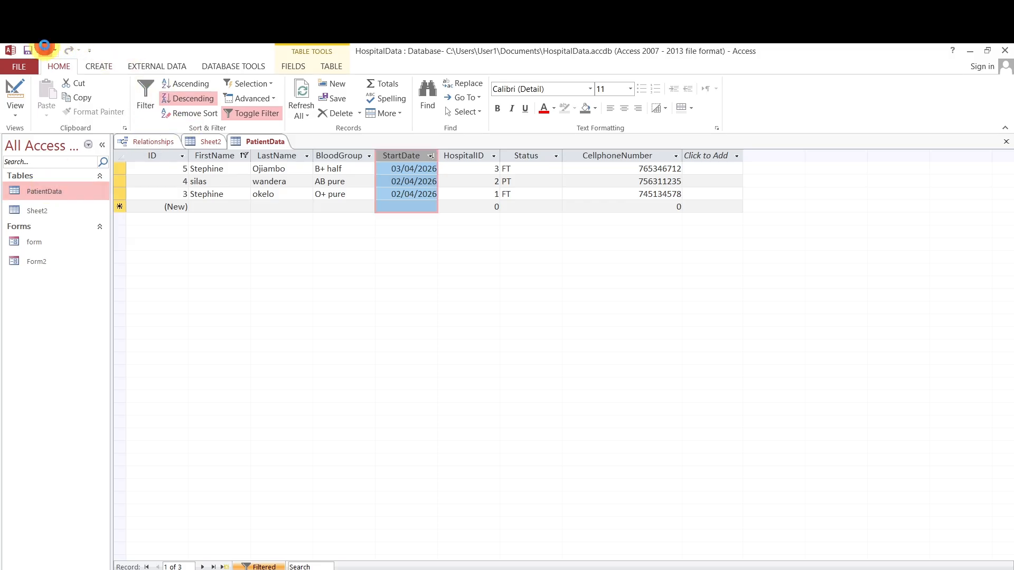
{"action": "left_click", "coordinate": [45, 50]}
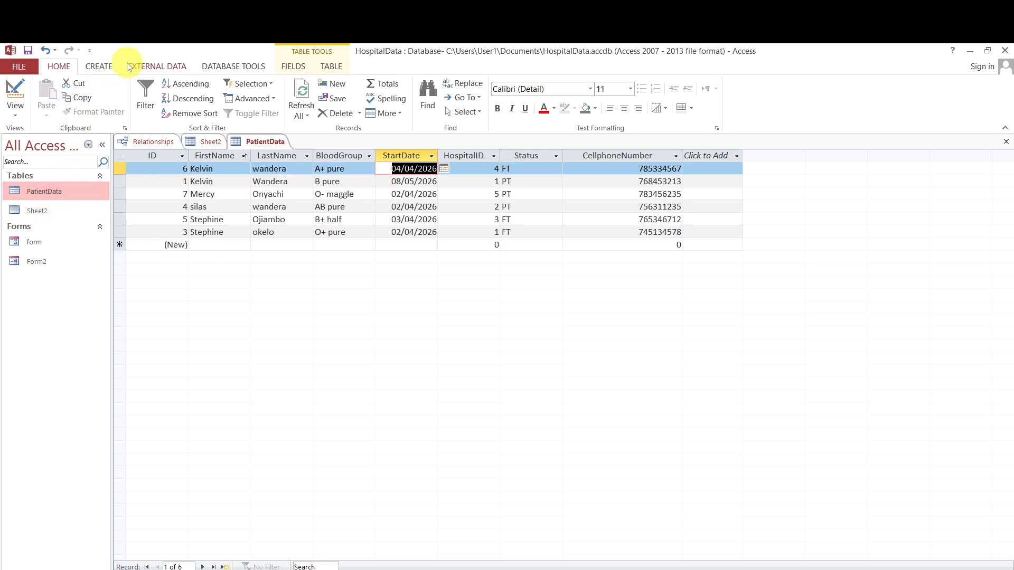
- Create a new query design with the PatientData and Sheet2 tables, and select their join line
{"action": "left_click", "coordinate": [100, 66]}
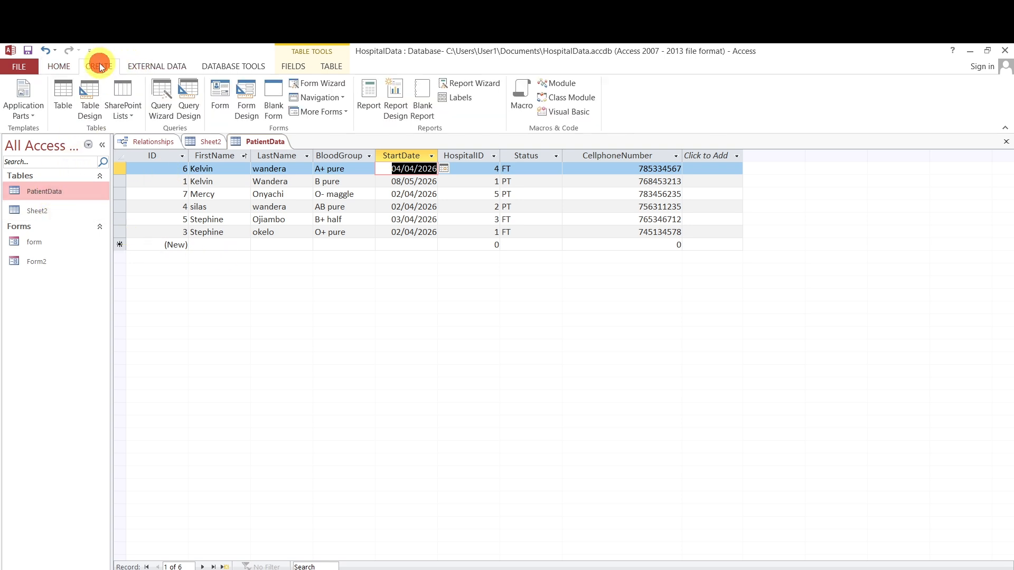
{"action": "left_click", "coordinate": [193, 96]}
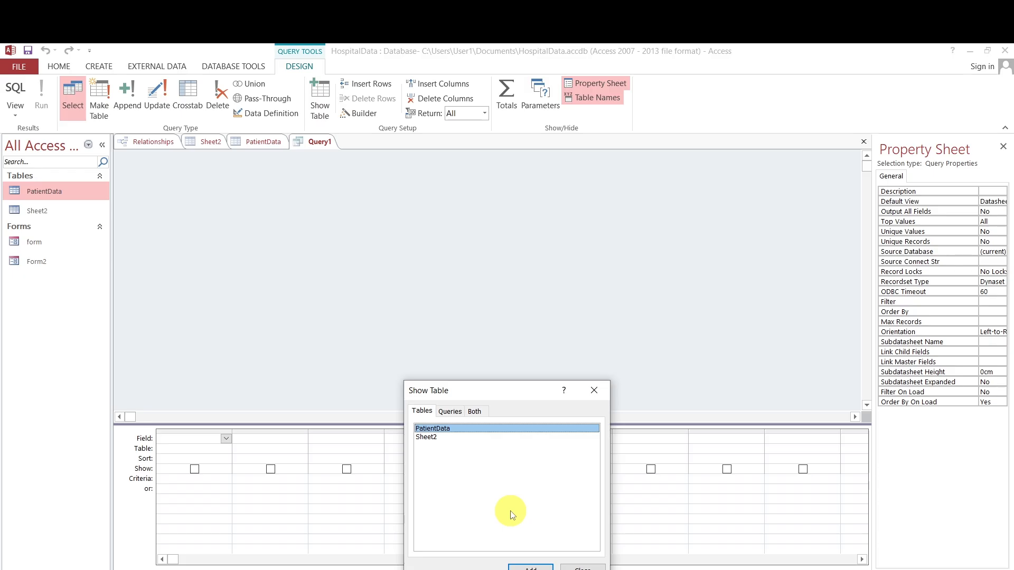
{"action": "left_click", "coordinate": [532, 567]}
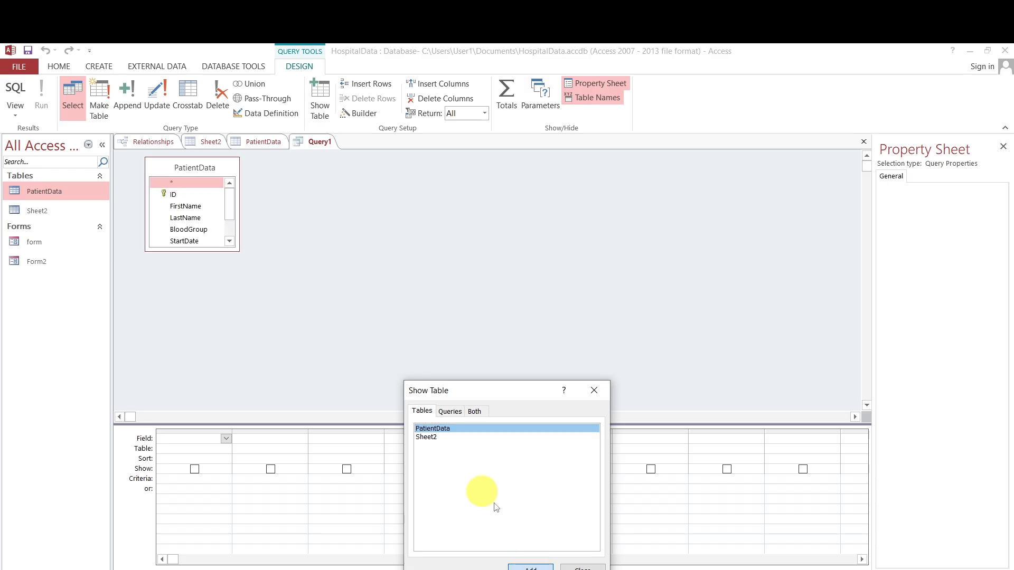
{"action": "left_click", "coordinate": [426, 436]}
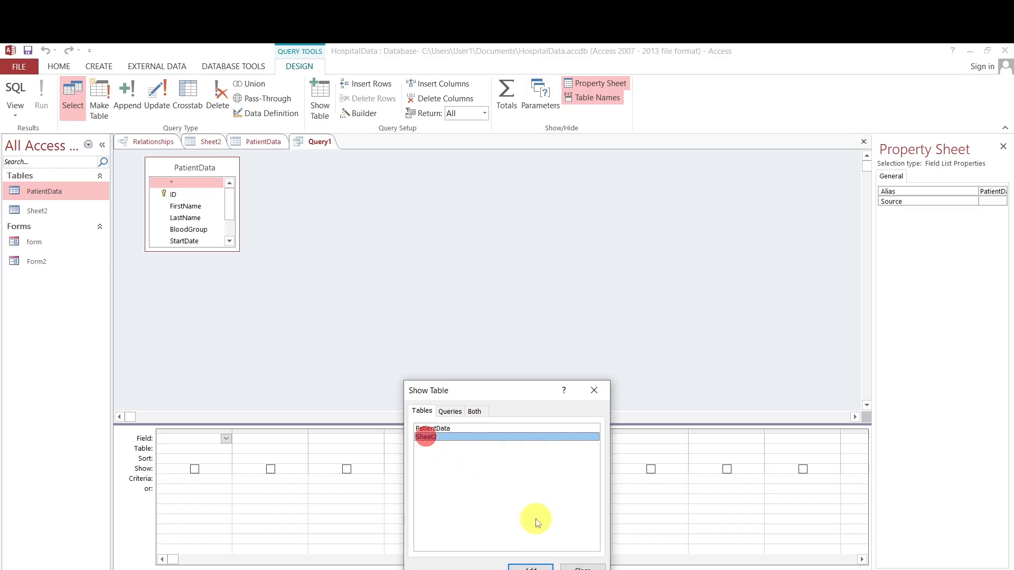
{"action": "left_click", "coordinate": [532, 566]}
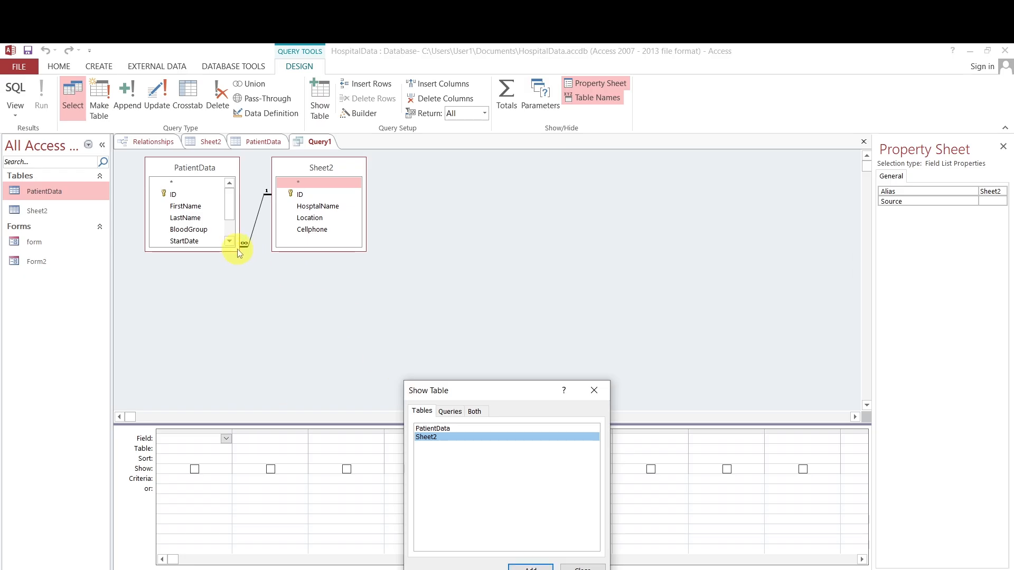
{"action": "left_click", "coordinate": [592, 392]}
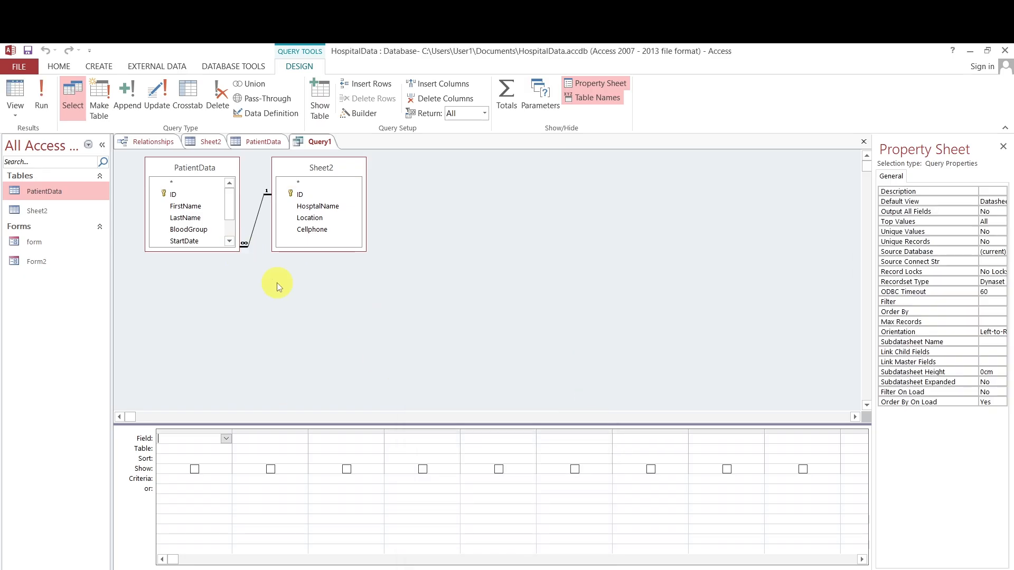
{"action": "left_click", "coordinate": [239, 248]}
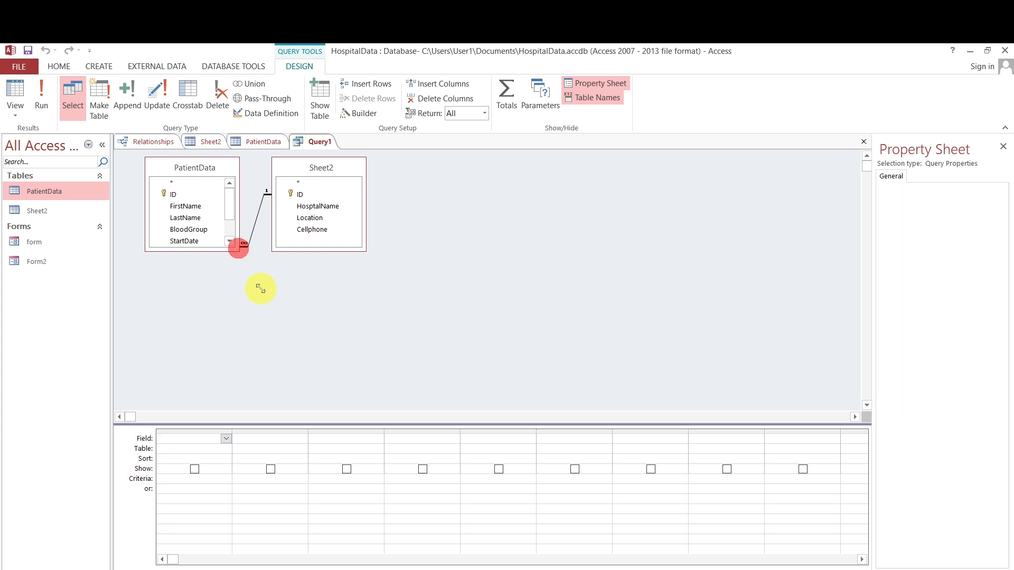
- Enlarge the field lists and move the Sheet2 field list further right
{"action": "left_click_drag", "start_coordinate": [364, 248], "coordinate": [407, 274]}
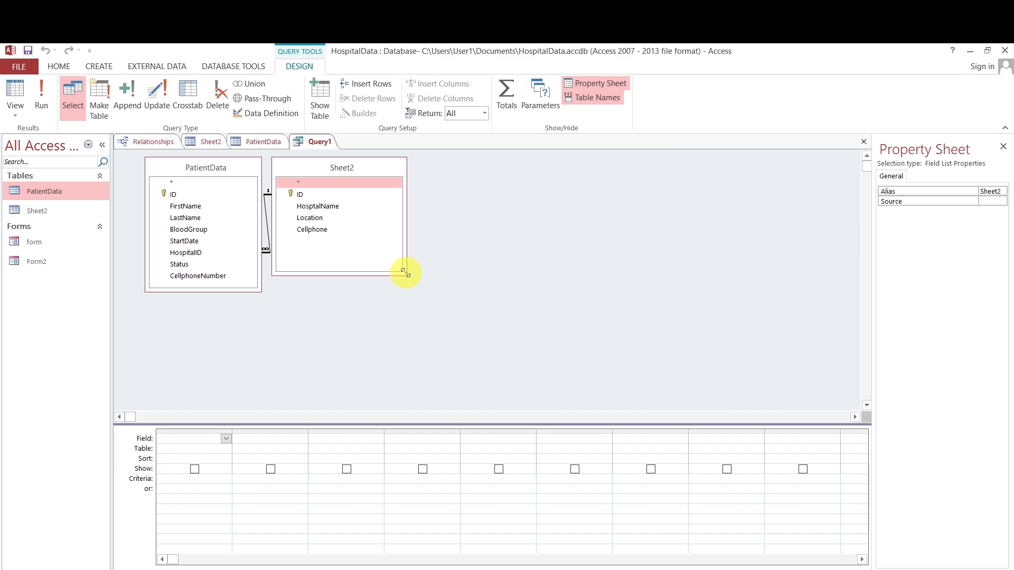
{"action": "left_click_drag", "start_coordinate": [321, 166], "coordinate": [384, 174]}
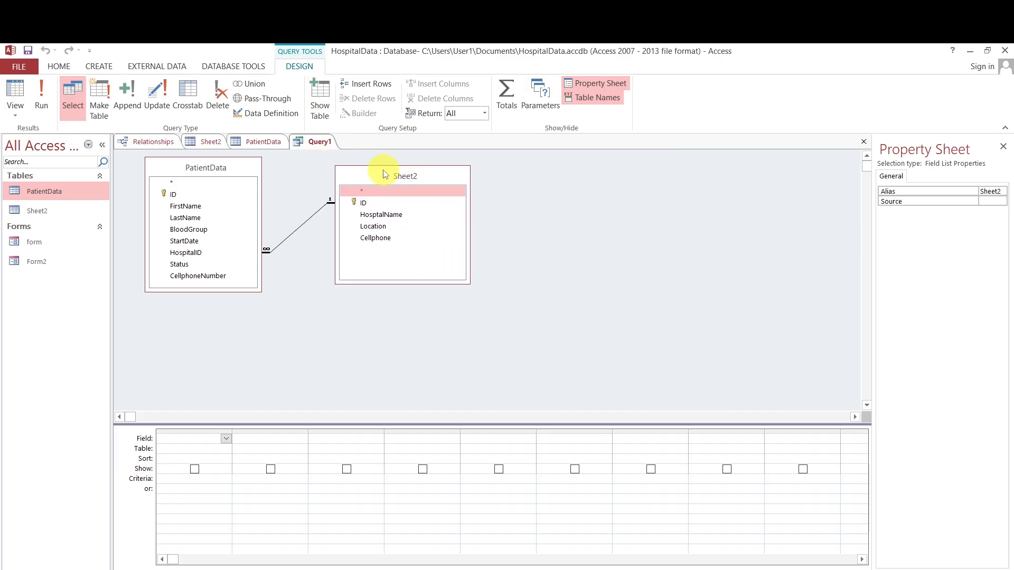
{"action": "left_click", "coordinate": [224, 251]}
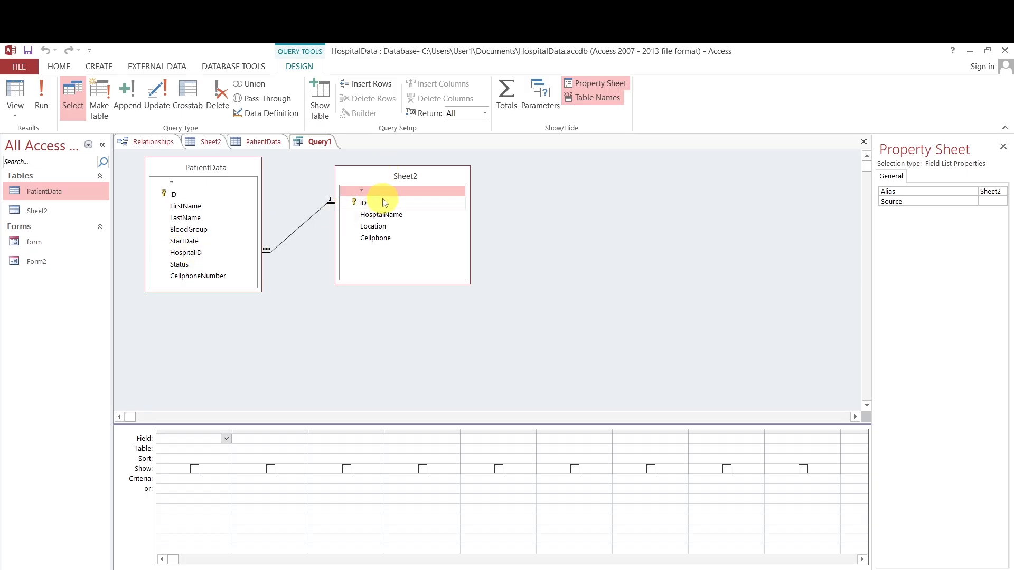
{"action": "left_click", "coordinate": [420, 196]}
- Add FirstName and LastName twice to the grid, unticking Show for the first LastName
{"action": "left_click", "coordinate": [185, 206]}
{"action": "left_click", "coordinate": [185, 207]}
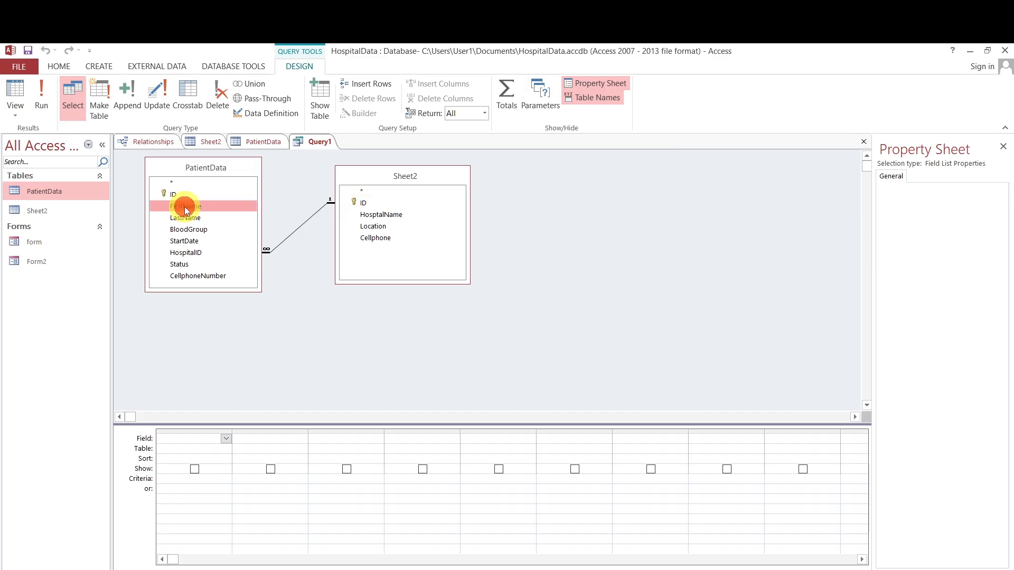
{"action": "double_click", "coordinate": [185, 207]}
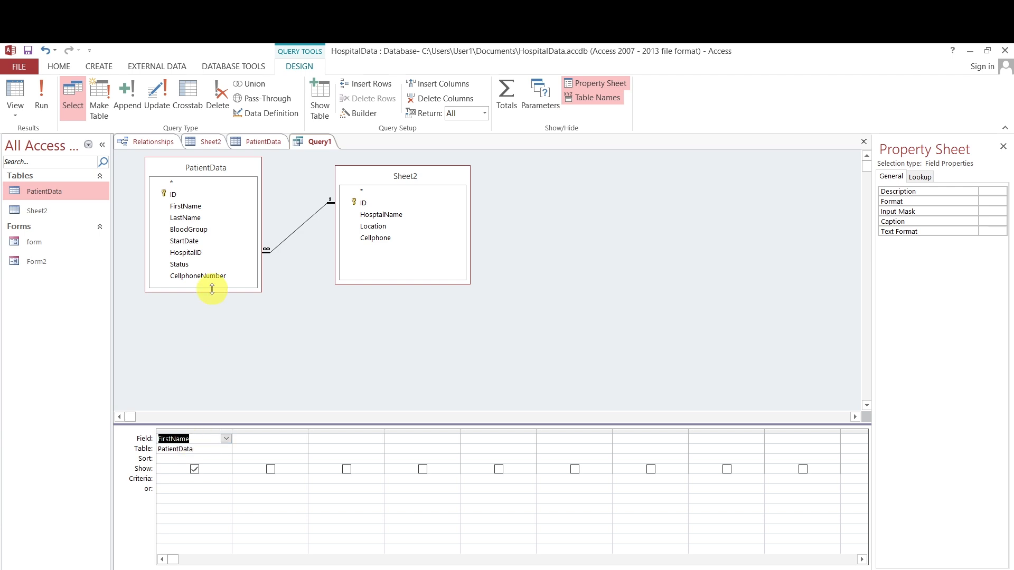
{"action": "left_click", "coordinate": [189, 221]}
{"action": "double_click", "coordinate": [189, 218]}
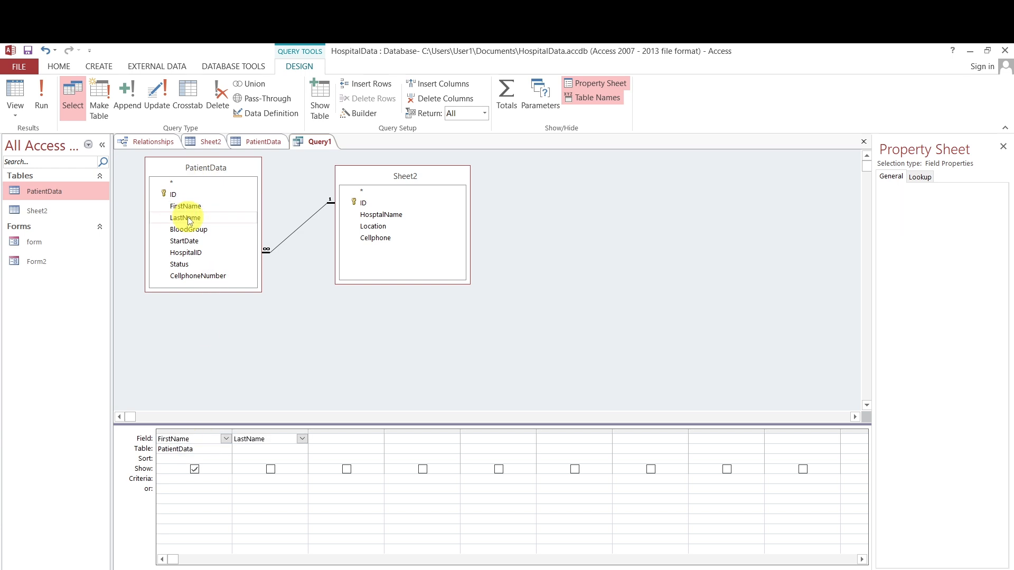
{"action": "double_click", "coordinate": [189, 218]}
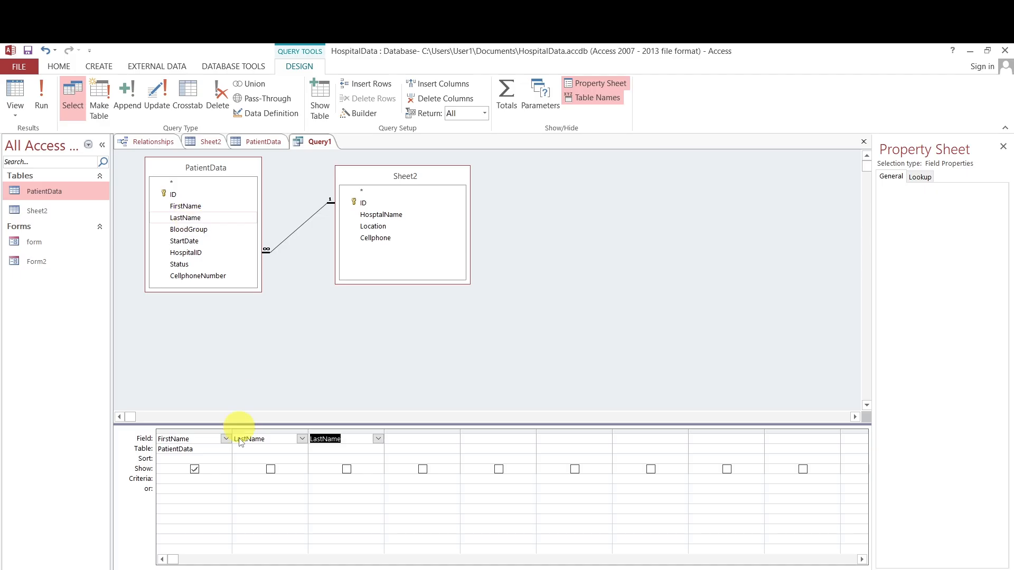
{"action": "left_click", "coordinate": [271, 469]}
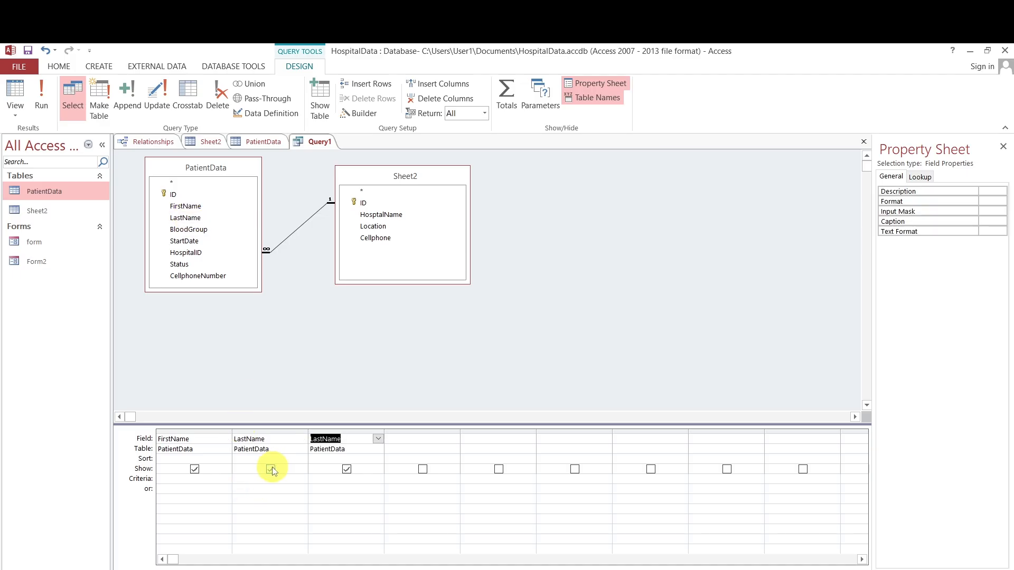
{"action": "left_click", "coordinate": [388, 391]}
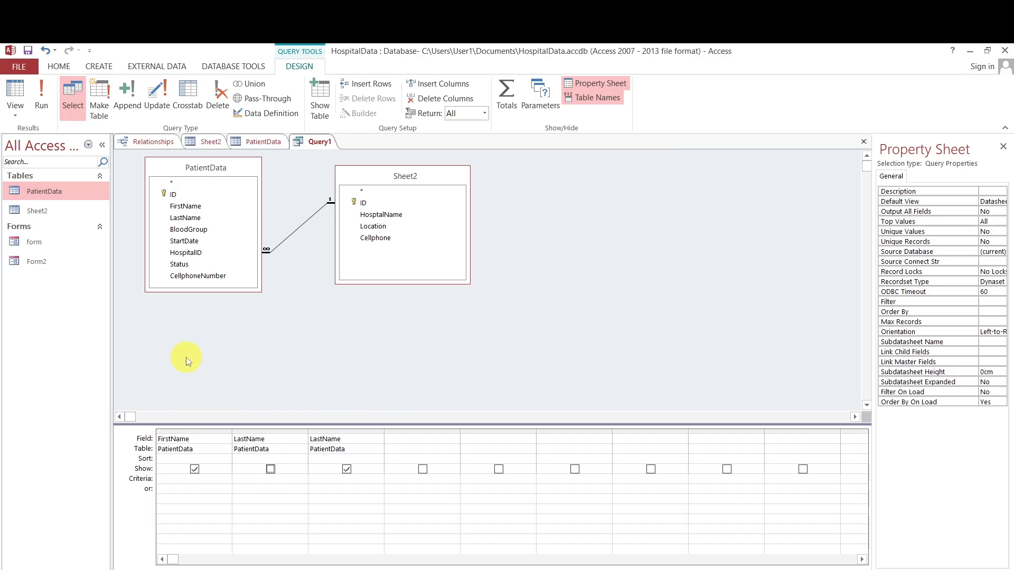
- Run Query1 to list the six patients' names, then switch it back to Design View
{"action": "left_click", "coordinate": [42, 108]}
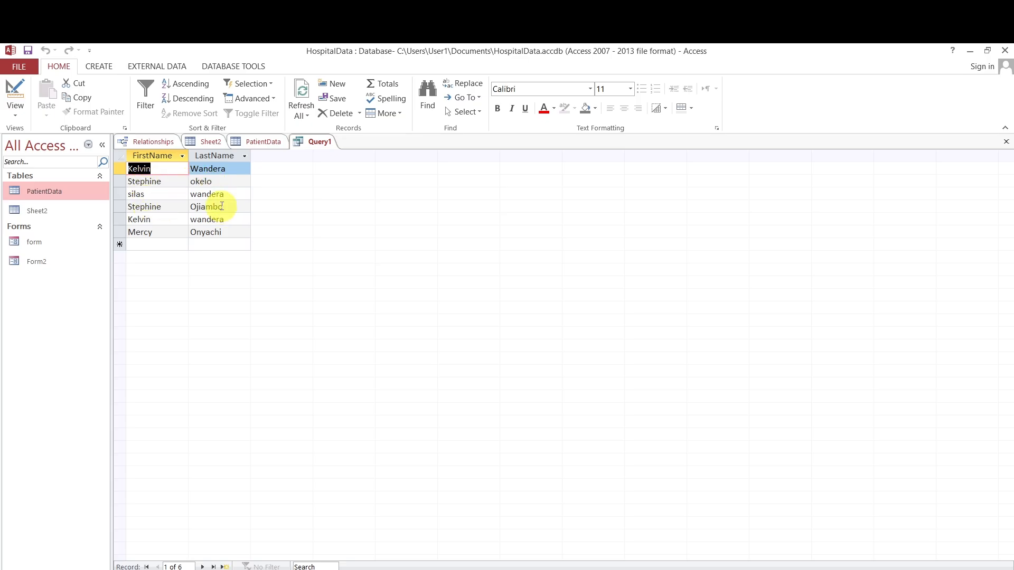
{"action": "right_click", "coordinate": [321, 146]}
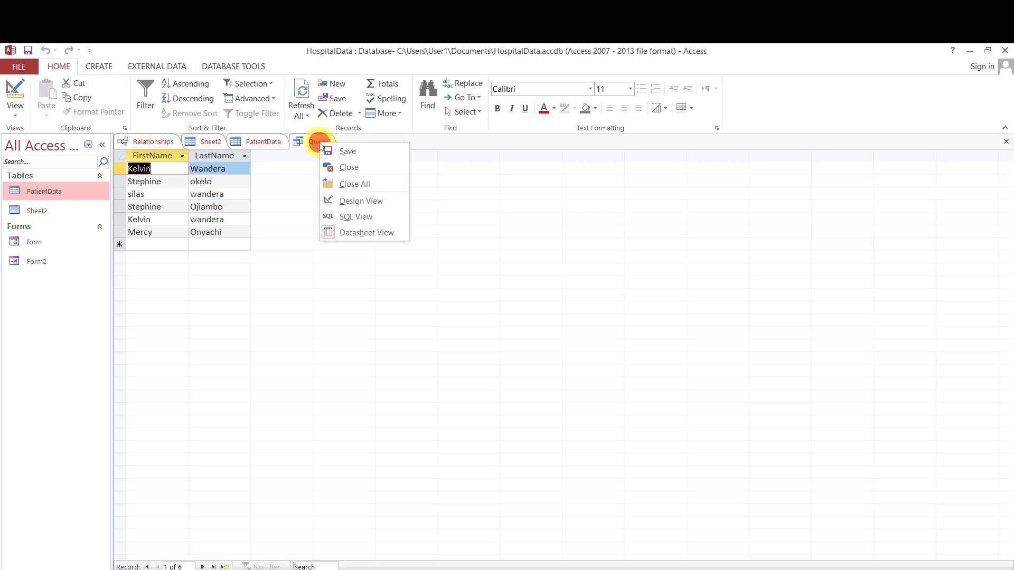
{"action": "left_click", "coordinate": [364, 202]}
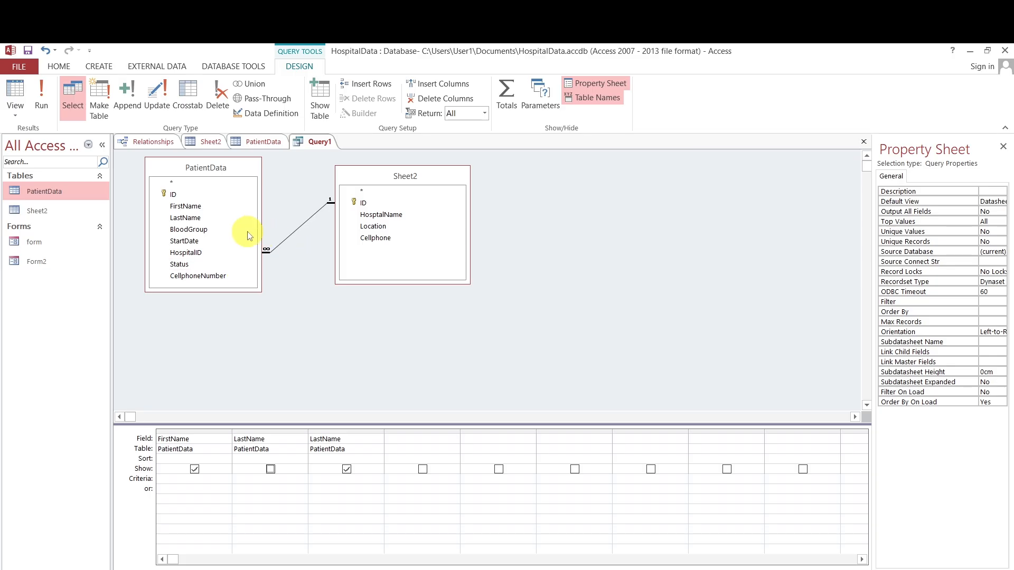
- Add BloodGroup, StartDate and HospitalID (twice) from PatientData to the query grid
{"action": "left_click", "coordinate": [190, 231]}
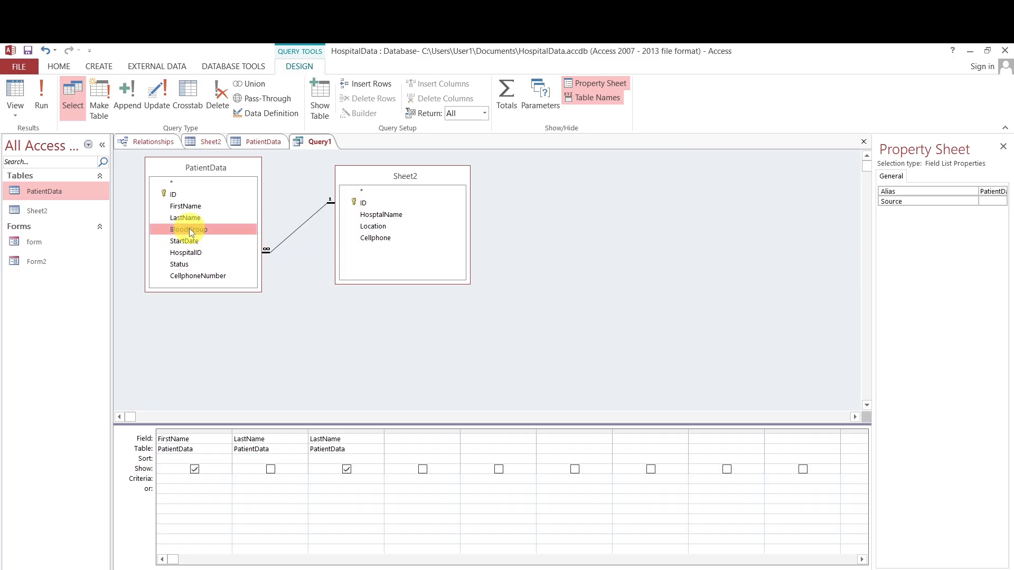
{"action": "double_click", "coordinate": [190, 231]}
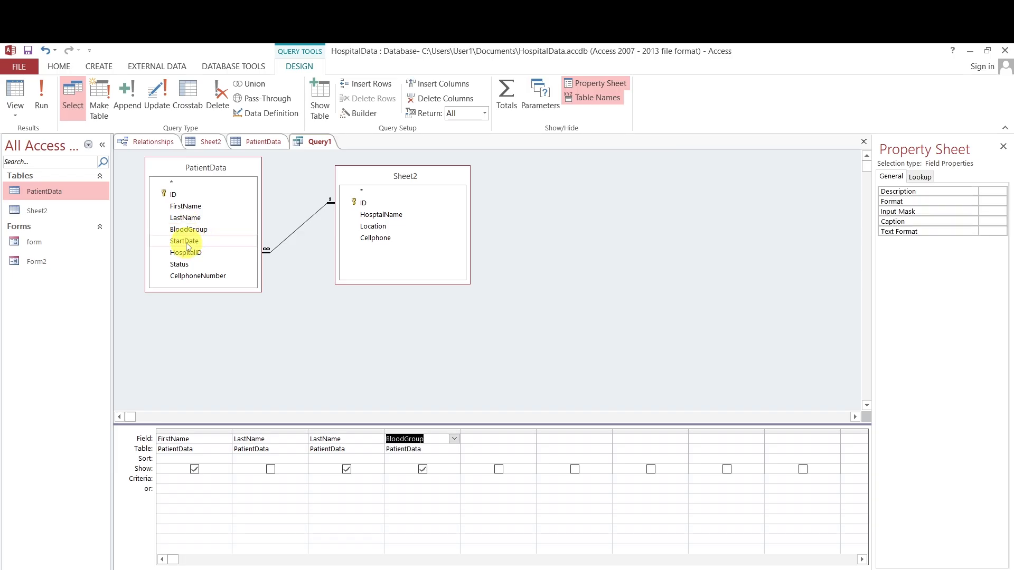
{"action": "left_click", "coordinate": [187, 246]}
{"action": "double_click", "coordinate": [186, 245]}
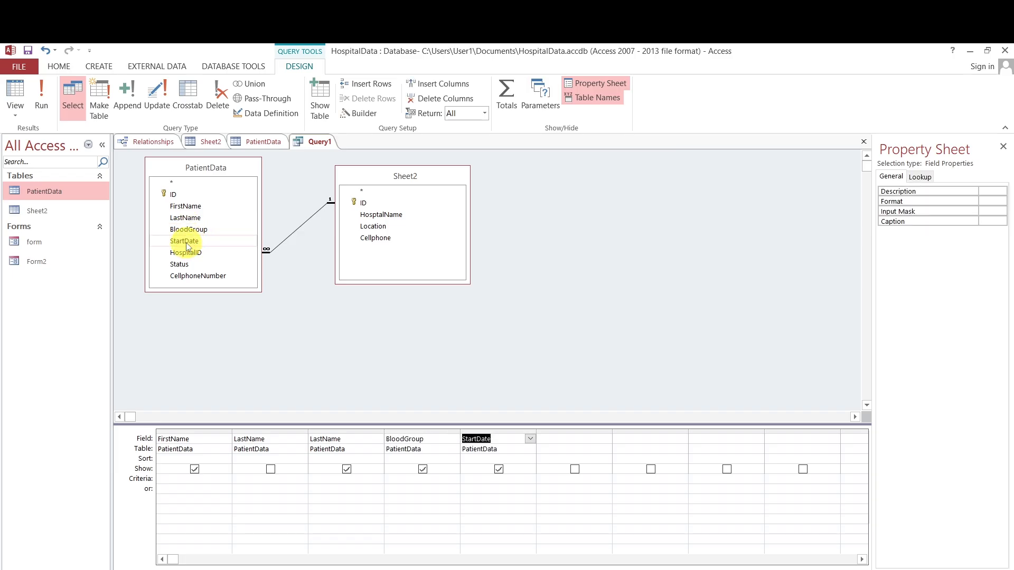
{"action": "left_click", "coordinate": [189, 254]}
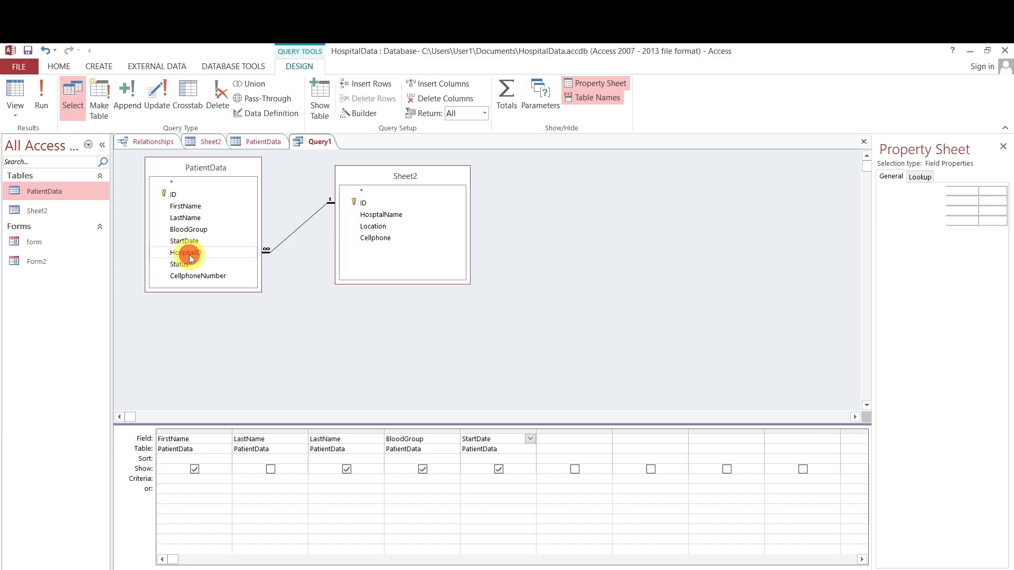
{"action": "double_click", "coordinate": [189, 254]}
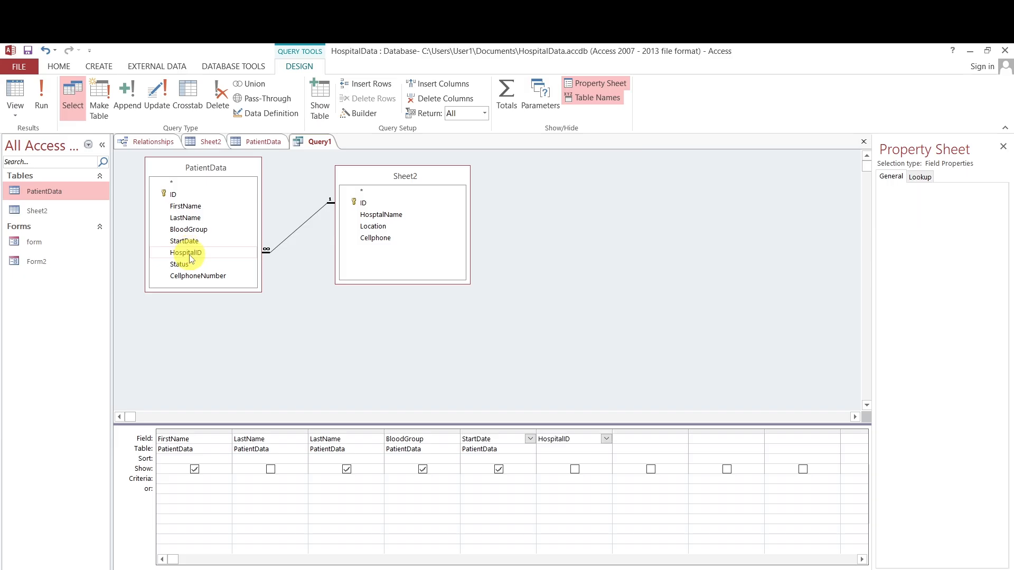
{"action": "double_click", "coordinate": [189, 254]}
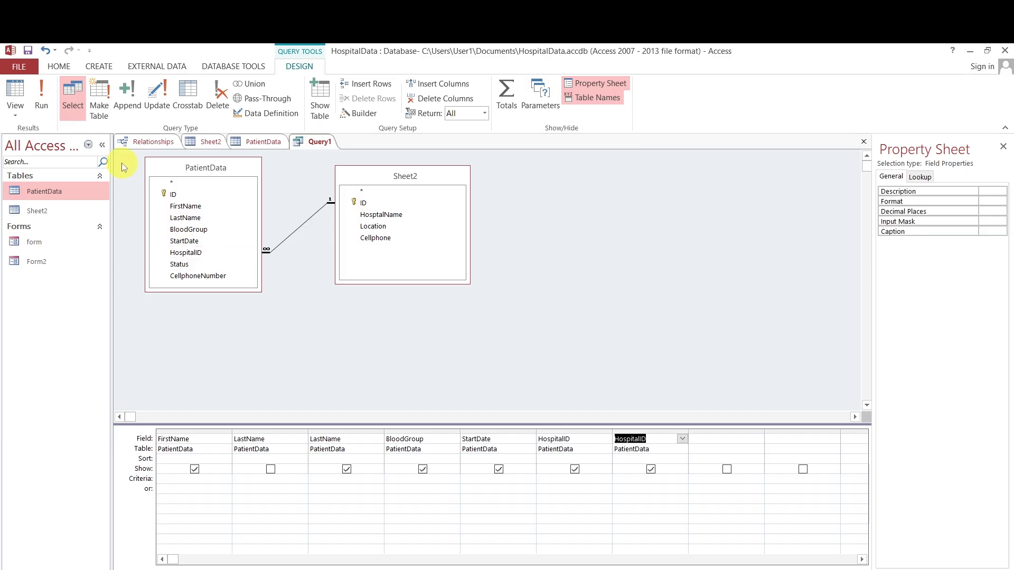
- Run Query1 to check results, then add Status and CellphoneNumber back in Design View
{"action": "left_click", "coordinate": [43, 102]}
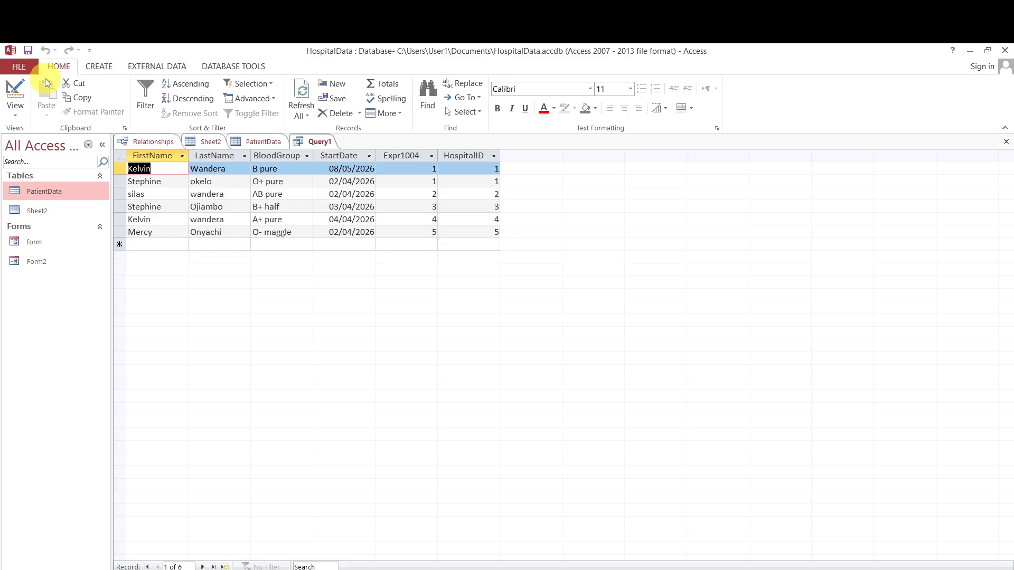
{"action": "right_click", "coordinate": [320, 143]}
{"action": "left_click", "coordinate": [365, 196]}
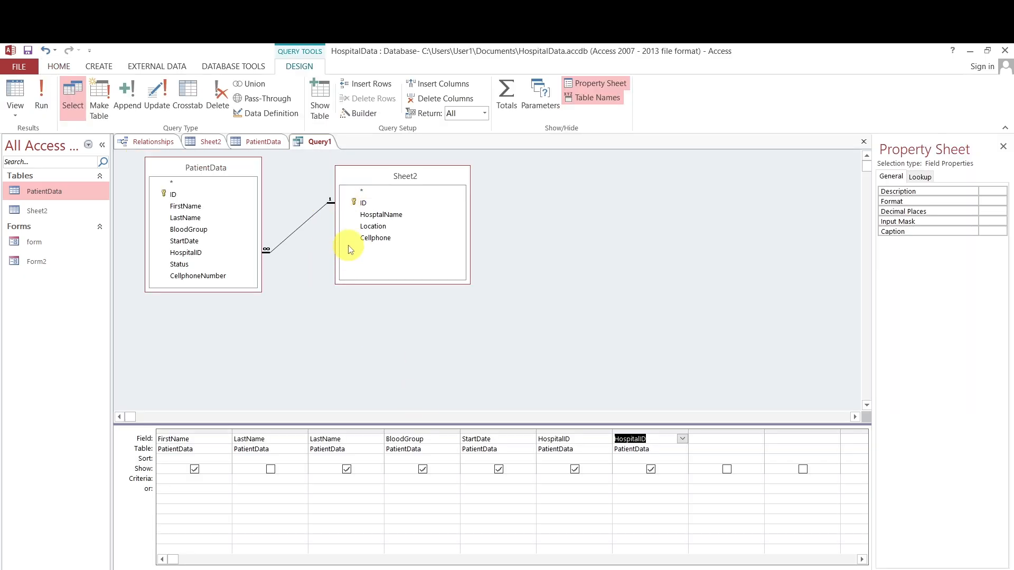
{"action": "double_click", "coordinate": [186, 271]}
{"action": "left_click", "coordinate": [199, 277]}
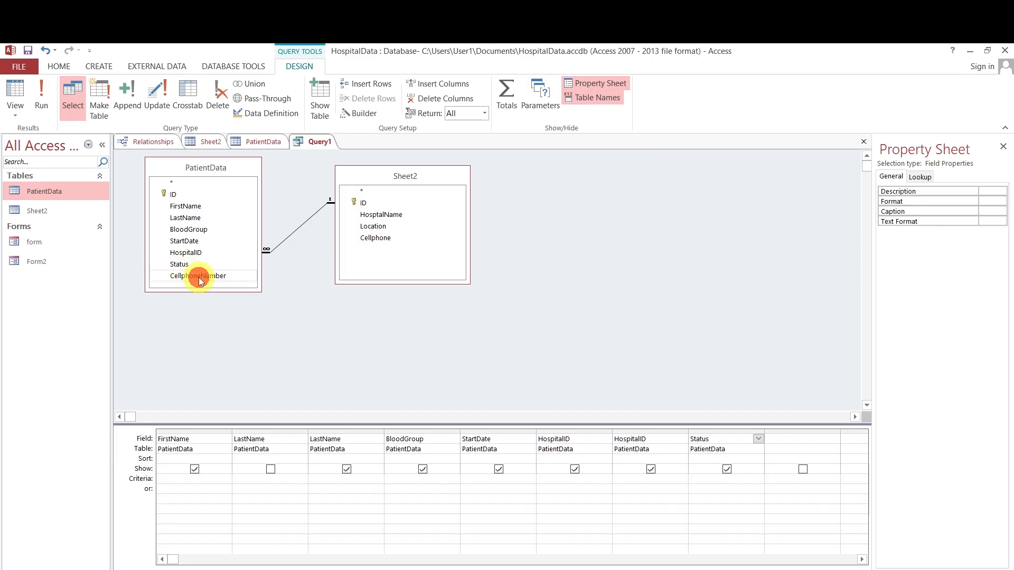
{"action": "double_click", "coordinate": [199, 277]}
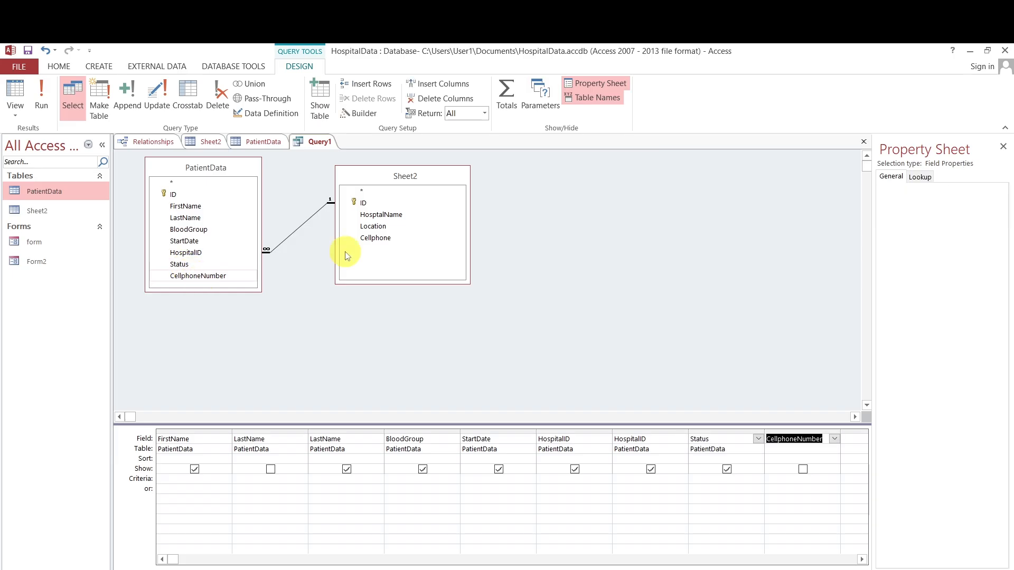
- Add Sheet2's HosptalName and Cellphone fields and run Query1 to view six joined rows
{"action": "left_click", "coordinate": [384, 217]}
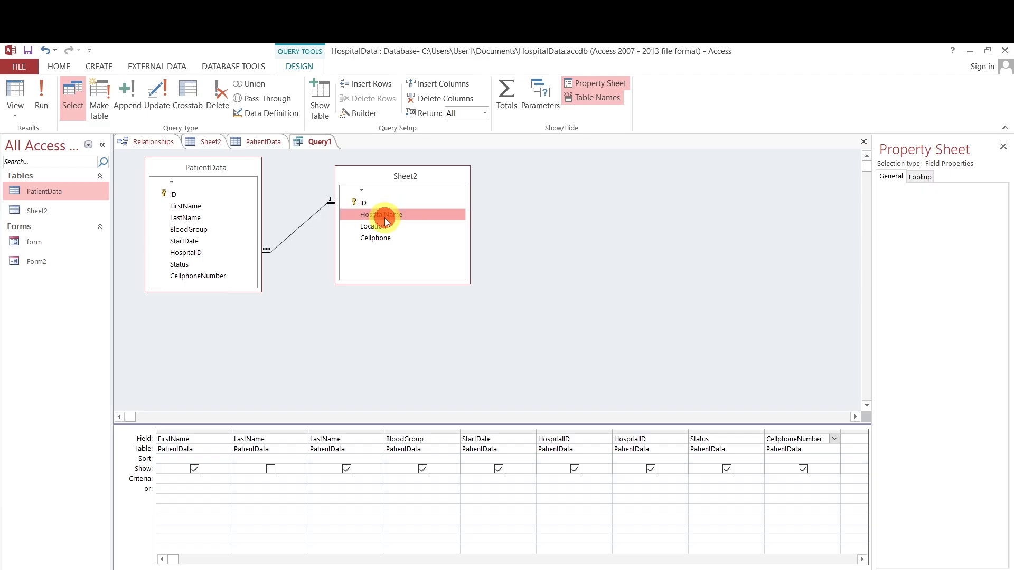
{"action": "double_click", "coordinate": [382, 215]}
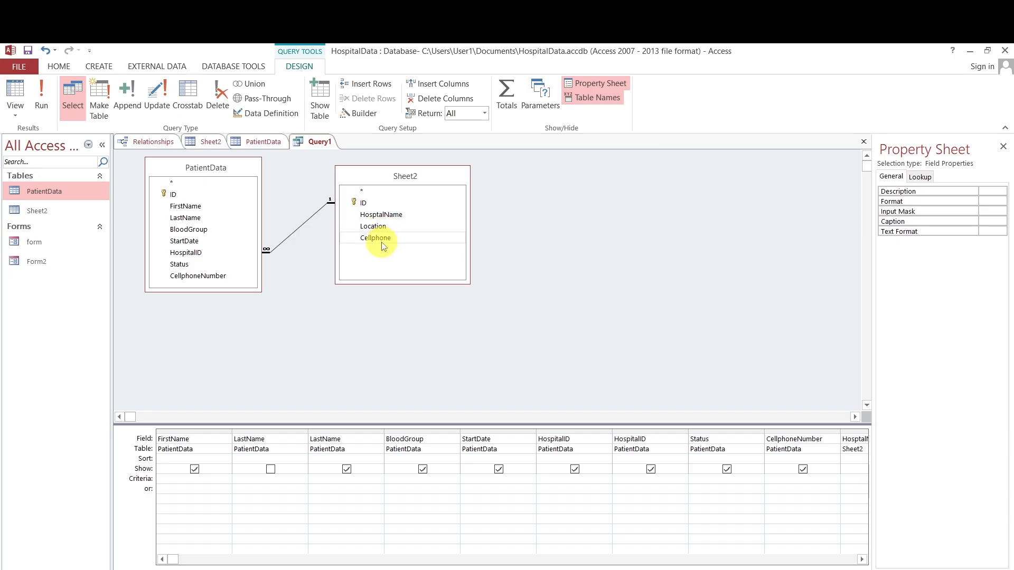
{"action": "left_click", "coordinate": [382, 244]}
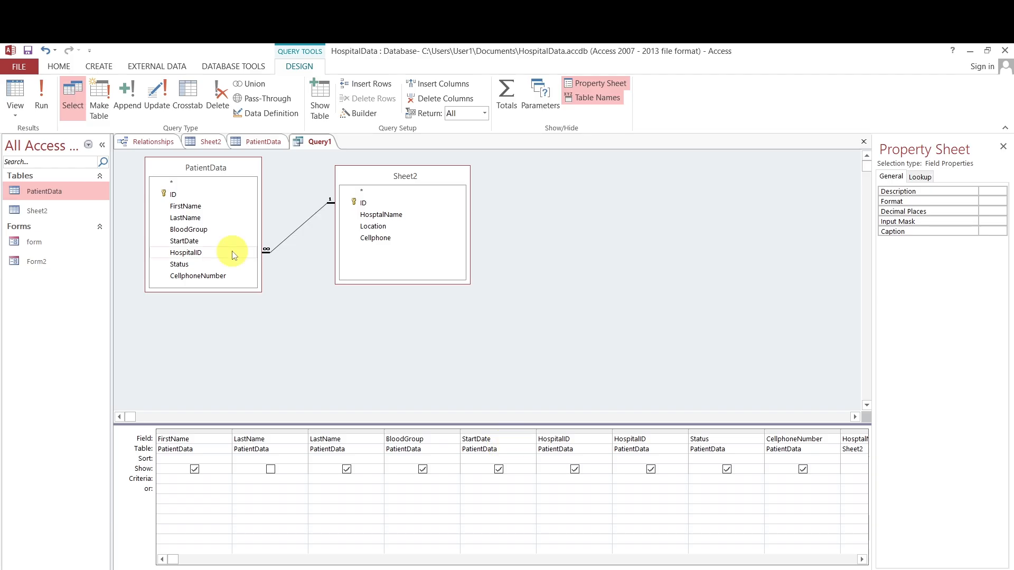
{"action": "left_click", "coordinate": [46, 103]}
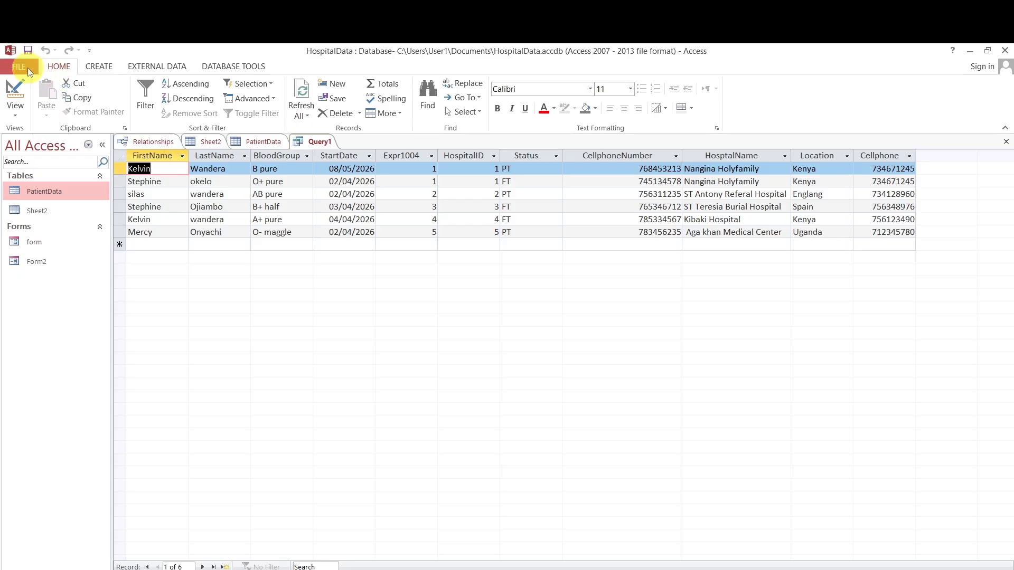
- Switch Query1 to Design View from the Query1 tab's right-click menu
{"action": "right_click", "coordinate": [325, 147]}
{"action": "left_click", "coordinate": [374, 205]}
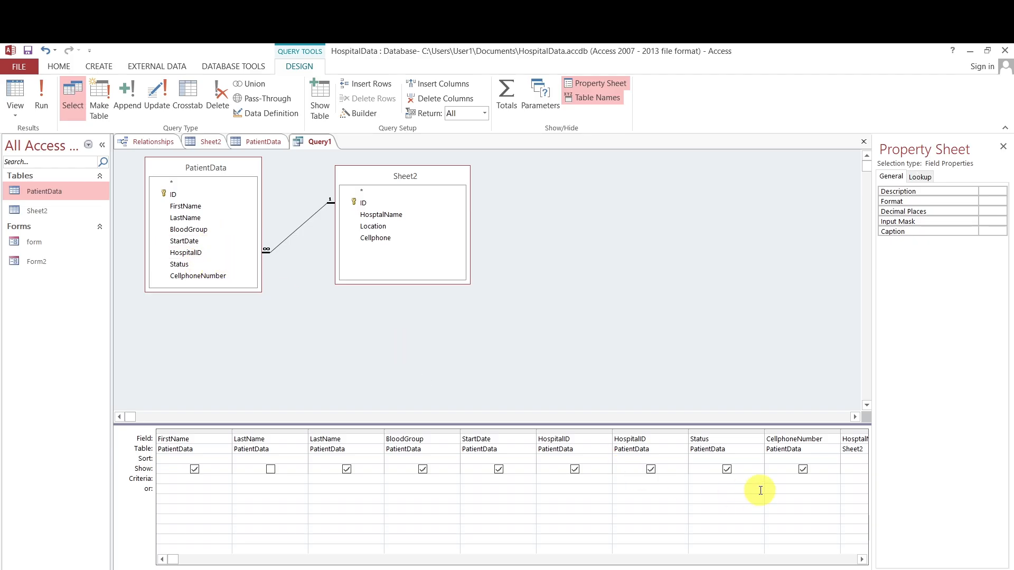
- Hide Status, both HospitalIDs, BloodGroup and the duplicate LastName, show the first LastName, and rerun
{"action": "left_click", "coordinate": [726, 469]}
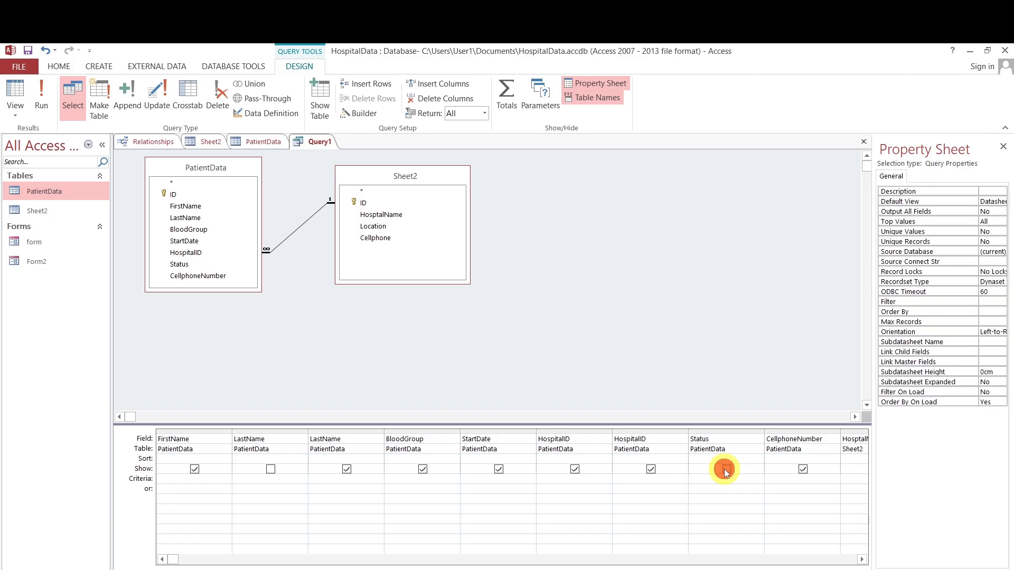
{"action": "left_click", "coordinate": [649, 469]}
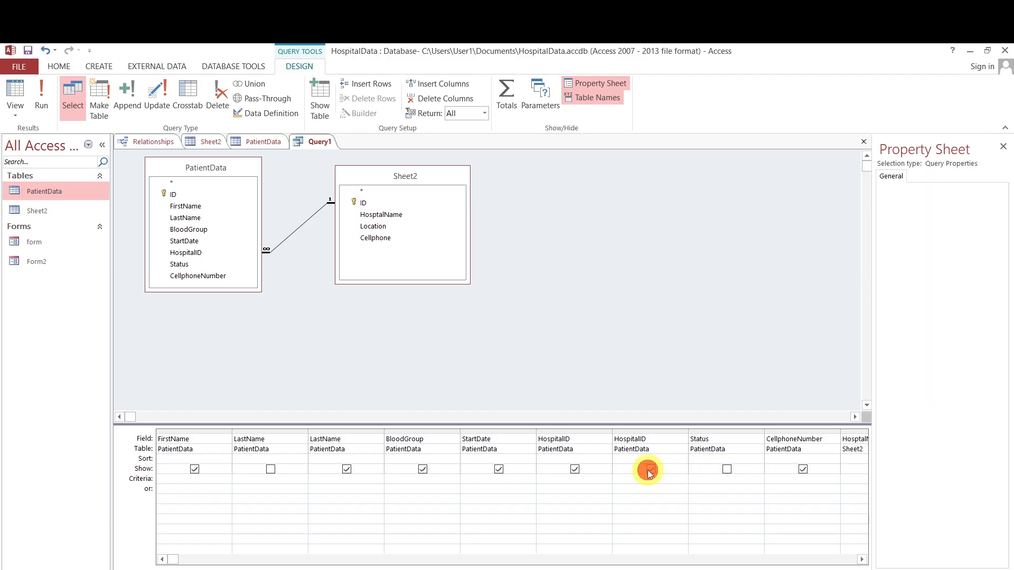
{"action": "left_click", "coordinate": [575, 469]}
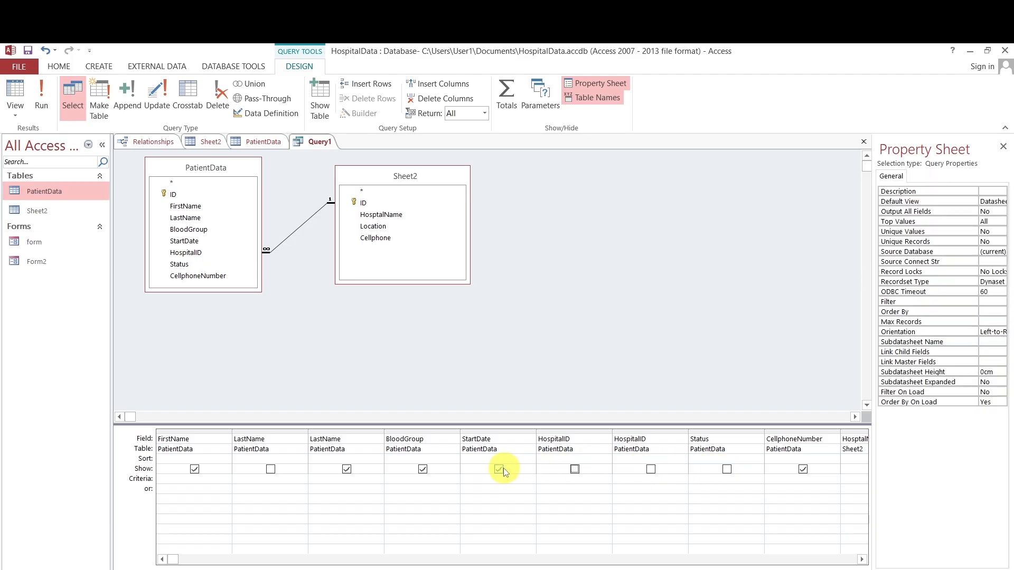
{"action": "left_click", "coordinate": [423, 470]}
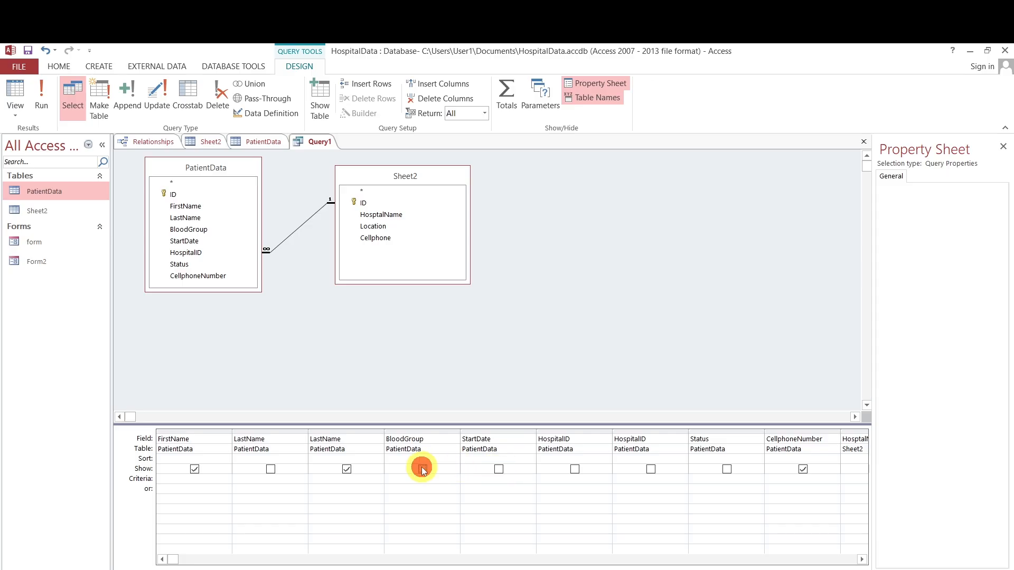
{"action": "left_click", "coordinate": [348, 470]}
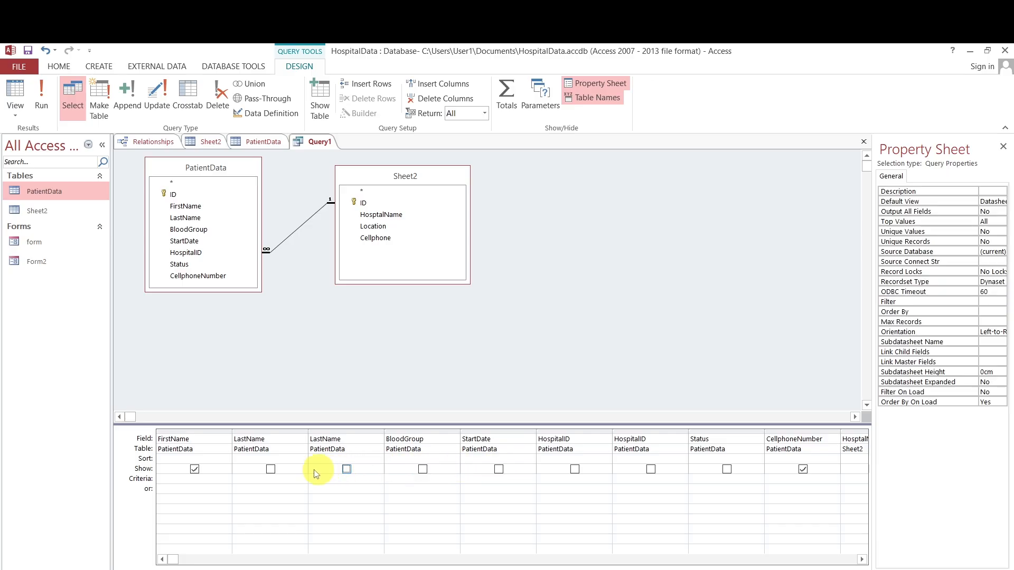
{"action": "left_click", "coordinate": [270, 469]}
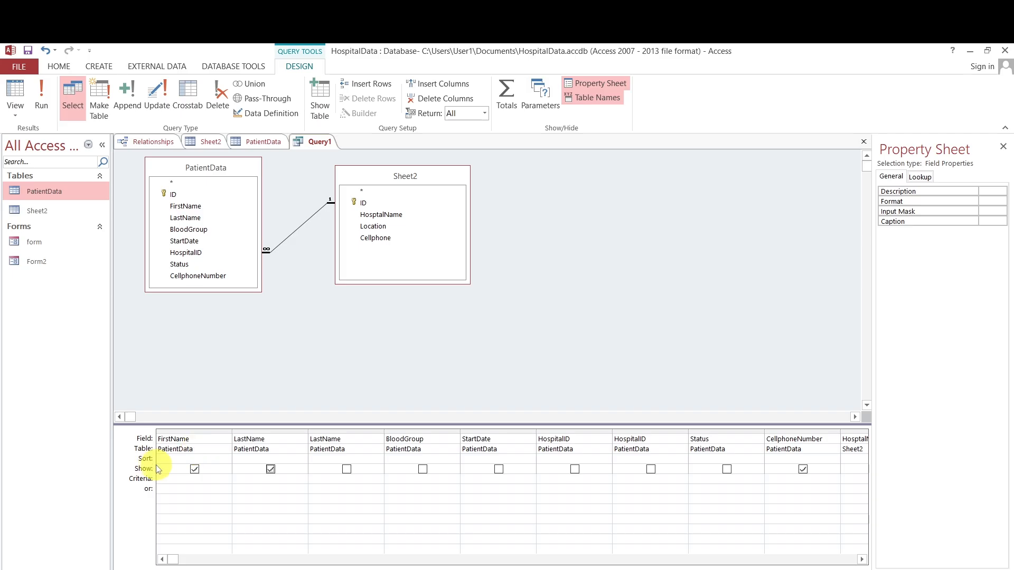
{"action": "left_click", "coordinate": [37, 97]}
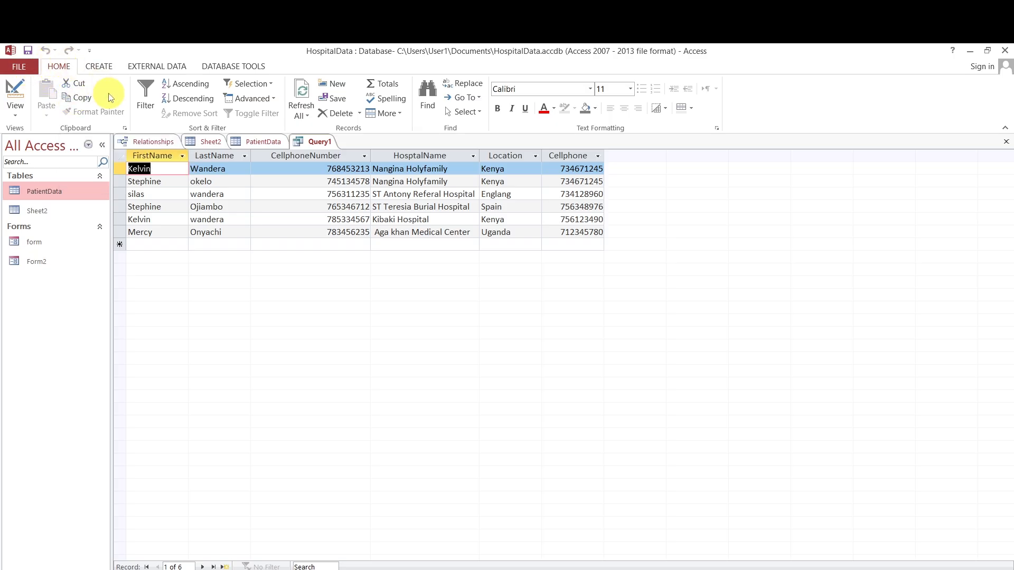
- Switch Query1 back to Design View from the Query1 tab's right-click menu
{"action": "right_click", "coordinate": [322, 144]}
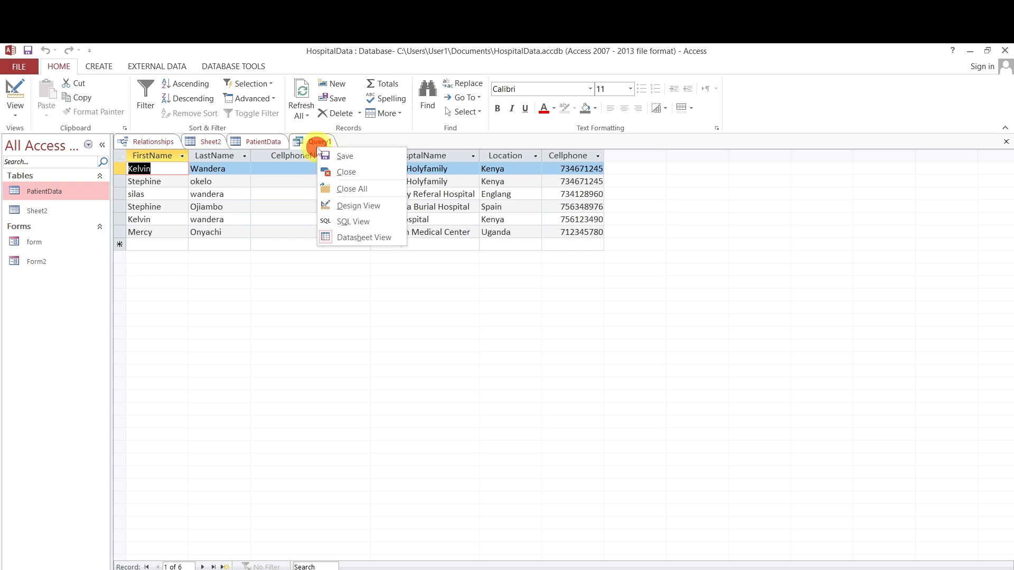
{"action": "left_click", "coordinate": [368, 205]}
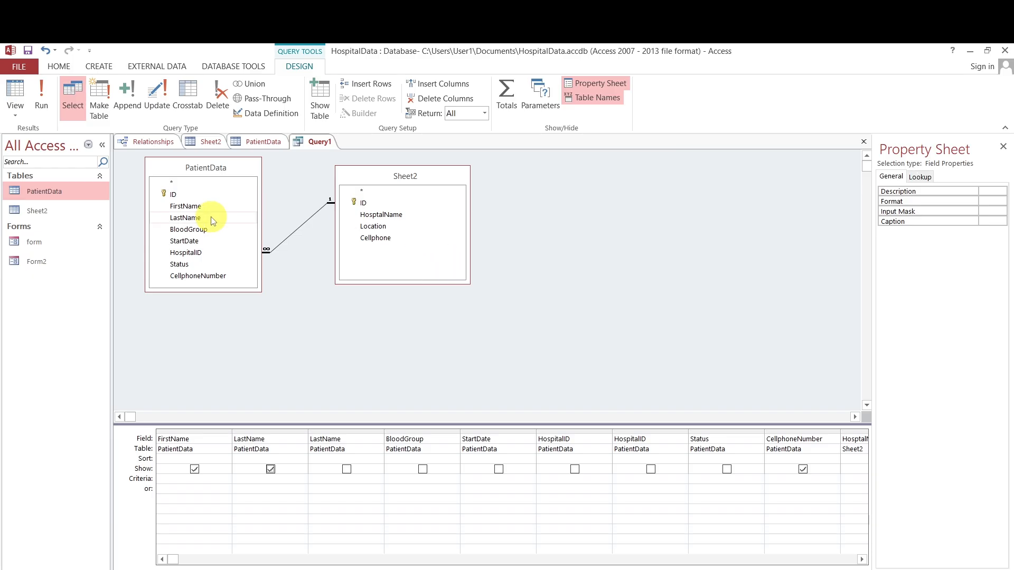
- Tick Show for BloodGroup, StartDate, both HospitalIDs and Status, then open Form2
{"action": "left_click", "coordinate": [348, 469]}
{"action": "left_click", "coordinate": [425, 470]}
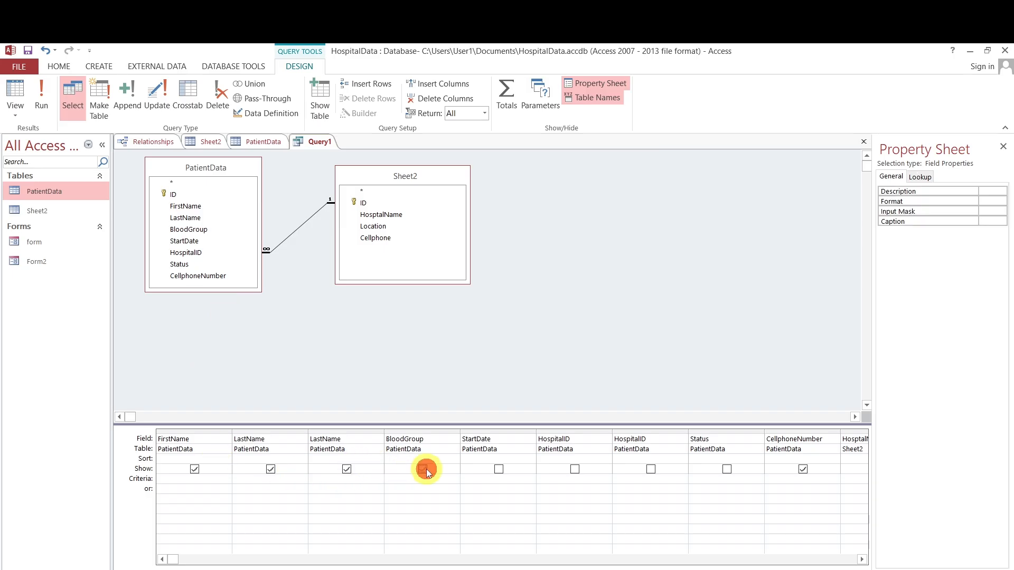
{"action": "left_click", "coordinate": [344, 459]}
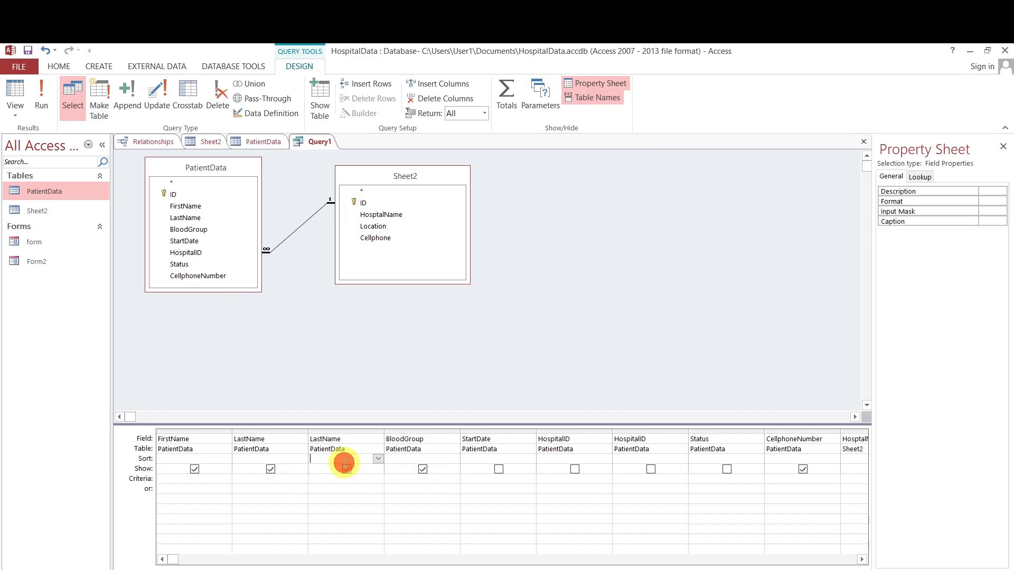
{"action": "left_click", "coordinate": [349, 469]}
{"action": "left_click", "coordinate": [499, 469]}
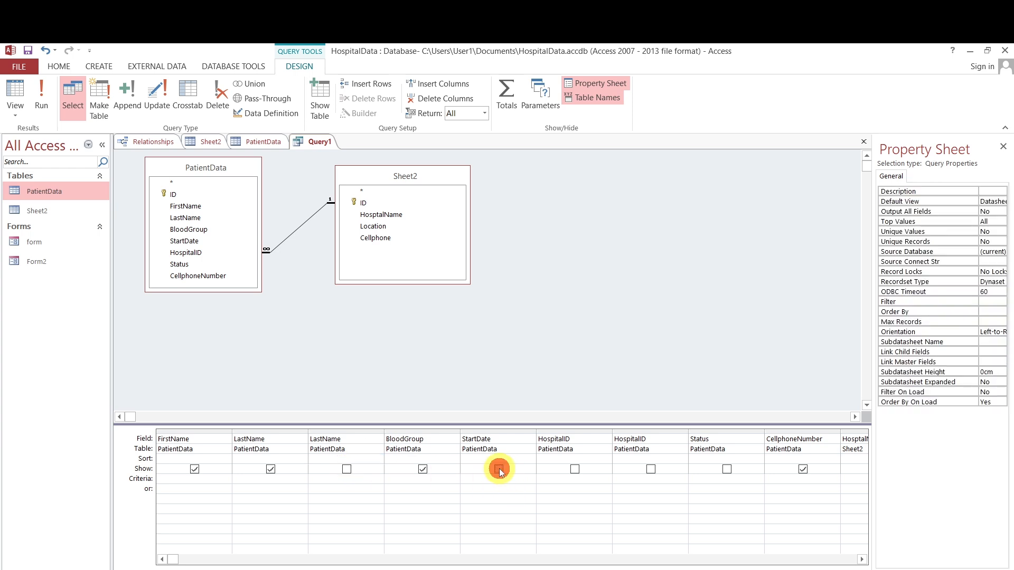
{"action": "left_click", "coordinate": [574, 469]}
{"action": "left_click", "coordinate": [651, 469]}
{"action": "left_click", "coordinate": [728, 469]}
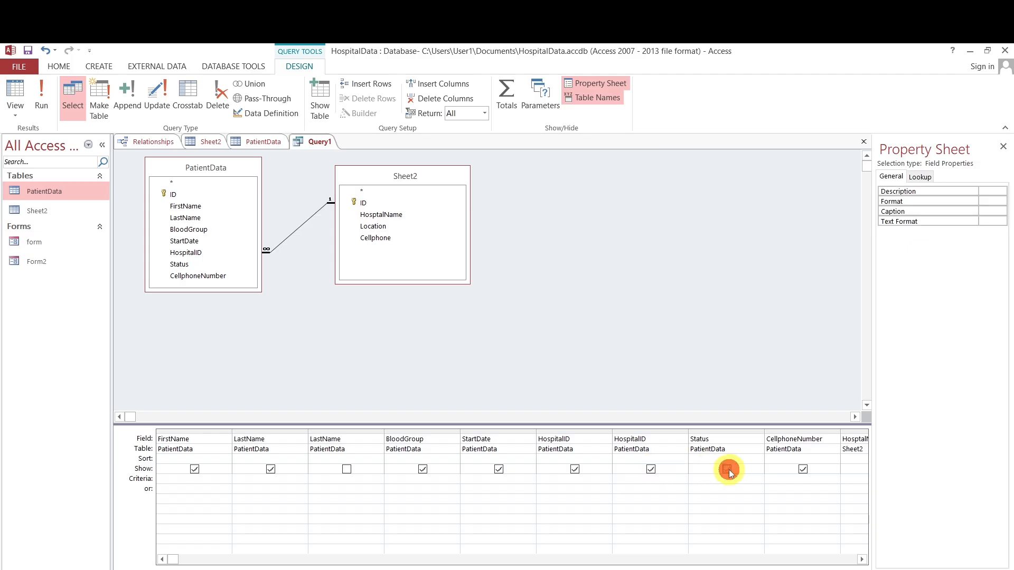
{"action": "left_click", "coordinate": [30, 262]}
{"action": "double_click", "coordinate": [30, 261]}
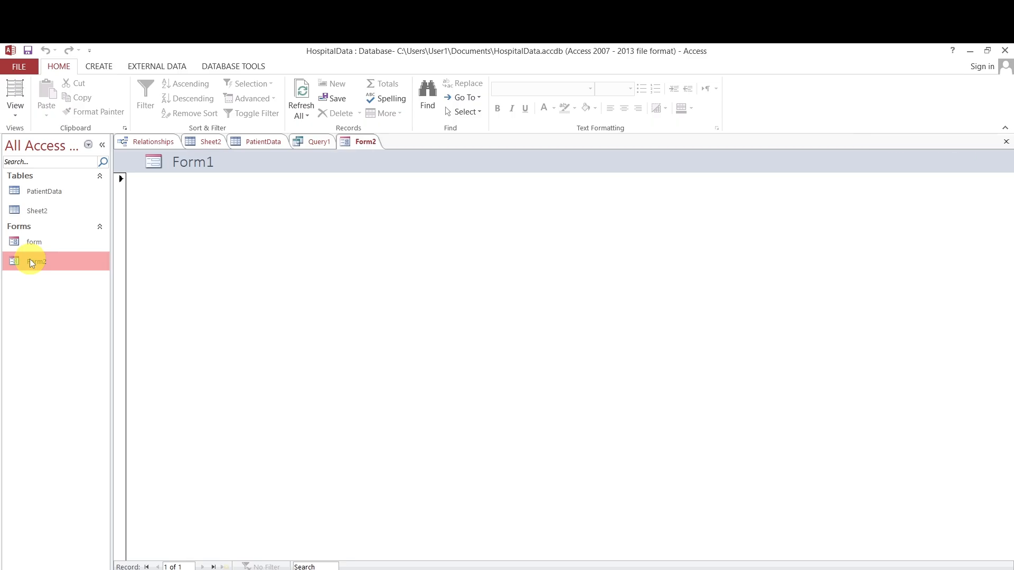
- Close the joined query, saving its design as Query1, and select Query1 in the navigation pane
{"action": "left_click", "coordinate": [316, 140]}
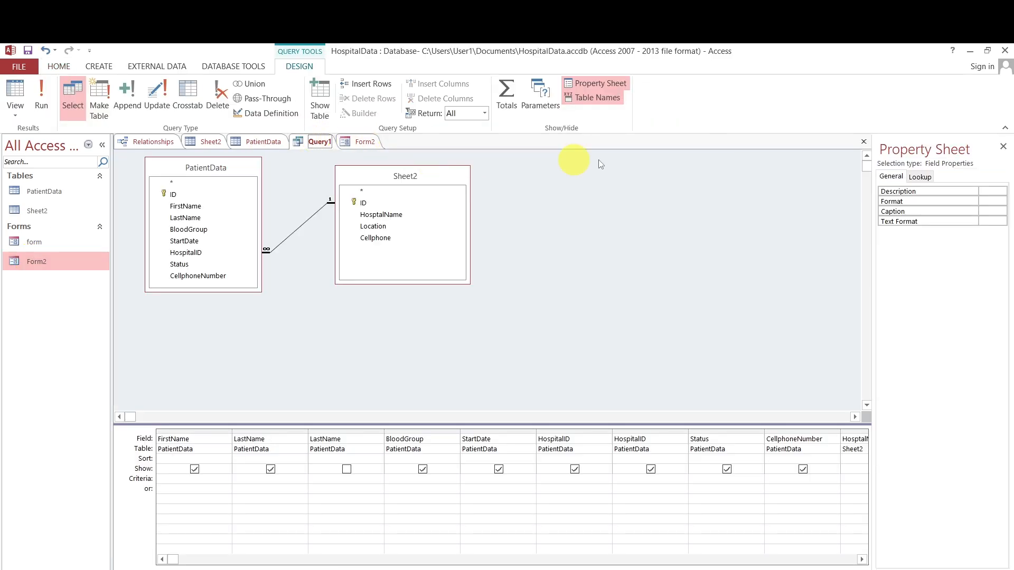
{"action": "left_click", "coordinate": [863, 142]}
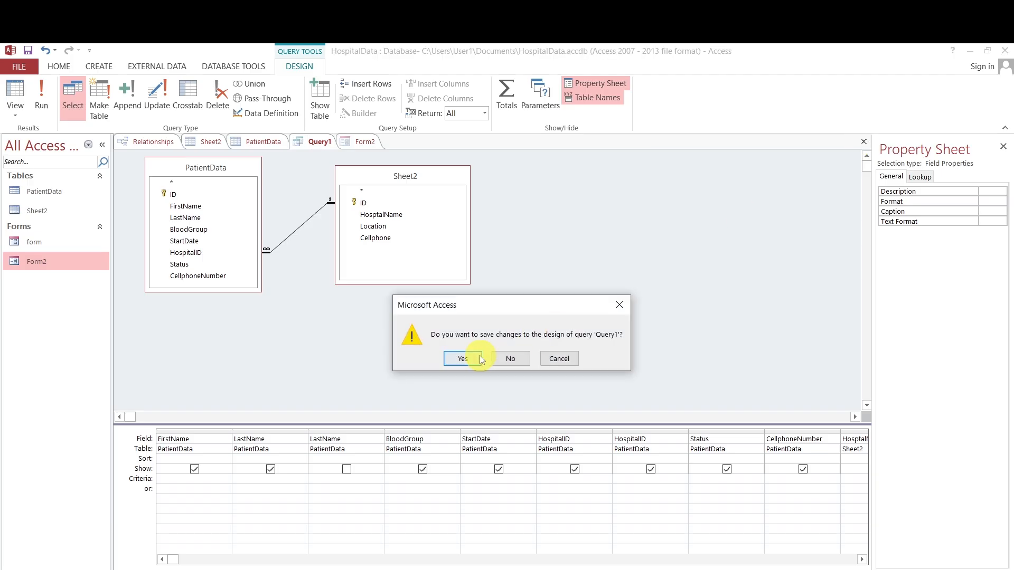
{"action": "left_click", "coordinate": [461, 359]}
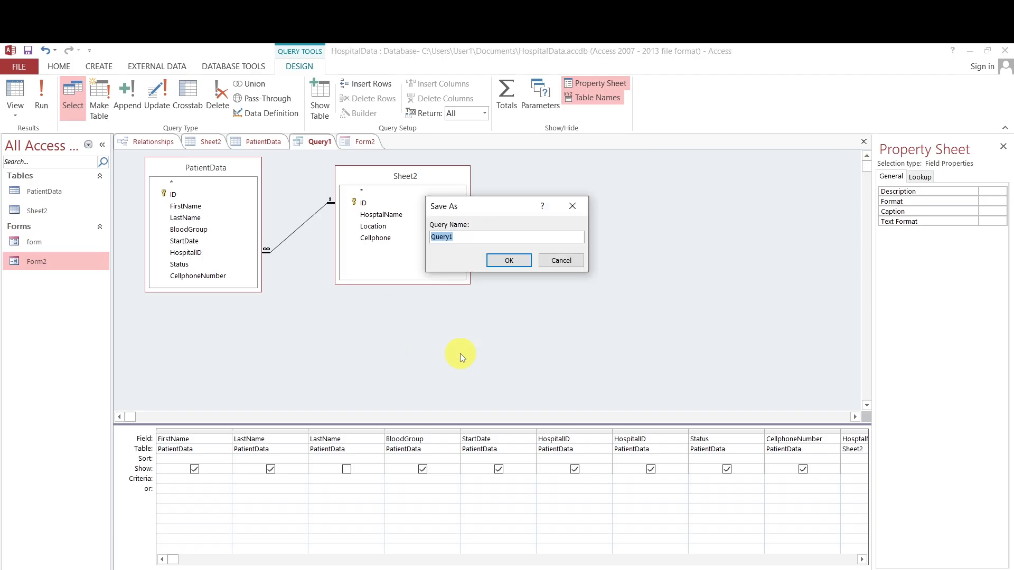
{"action": "left_click", "coordinate": [506, 261]}
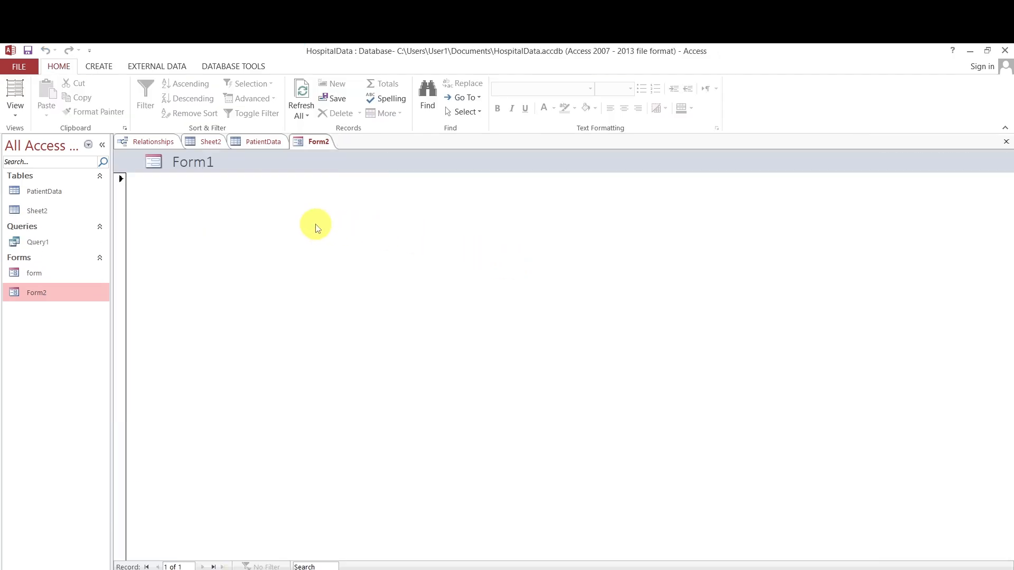
{"action": "left_click", "coordinate": [44, 243]}
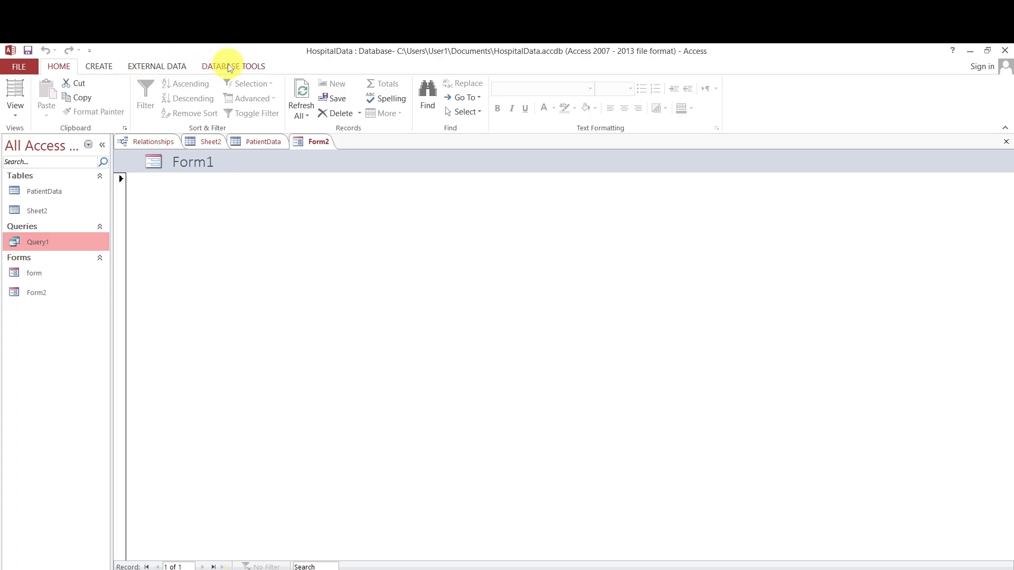
{"action": "left_click", "coordinate": [99, 67]}
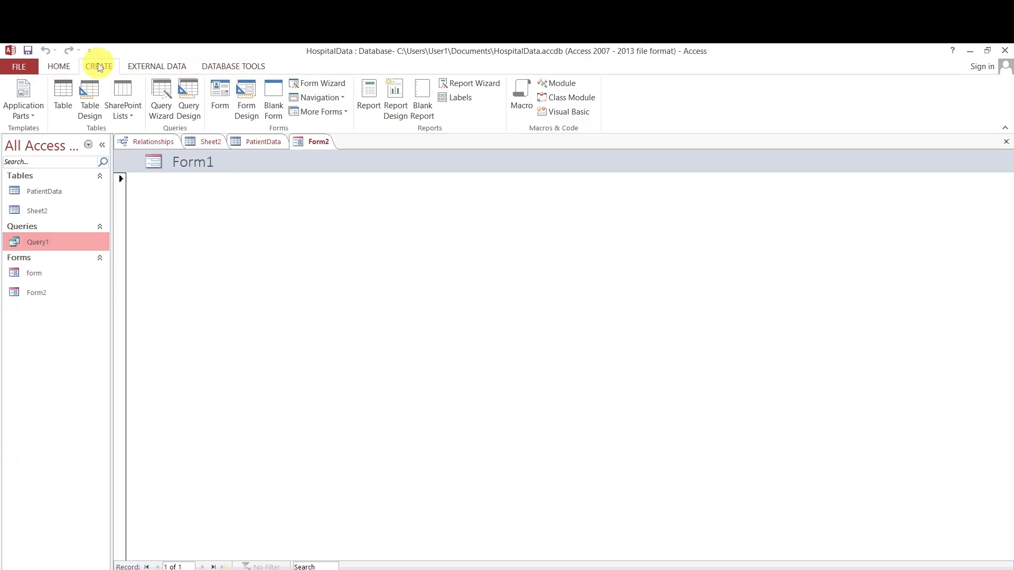
- Generate a basic report from Query1 and switch it to Report View to see the six patient rows
{"action": "left_click", "coordinate": [366, 102]}
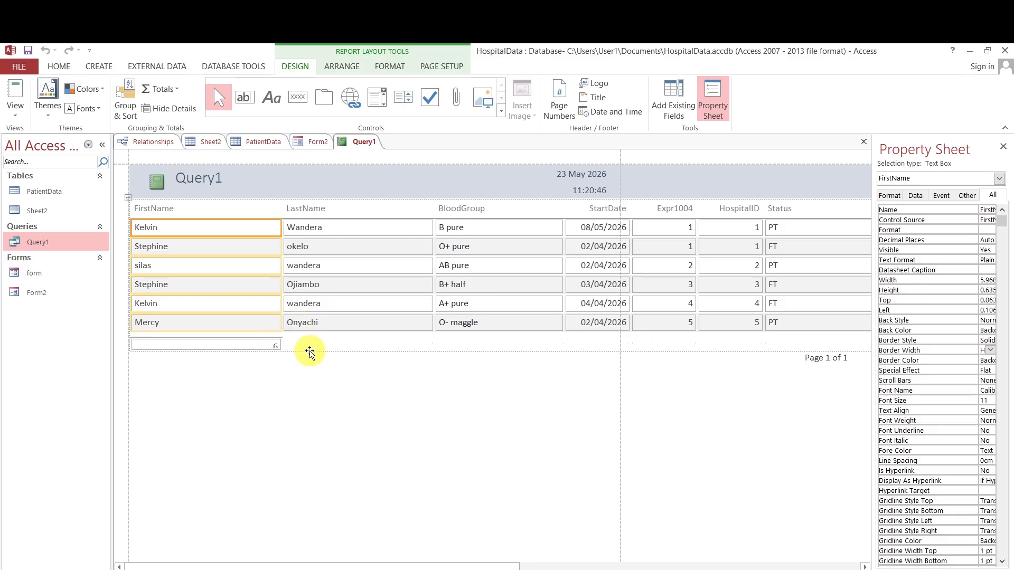
{"action": "left_click", "coordinate": [322, 303]}
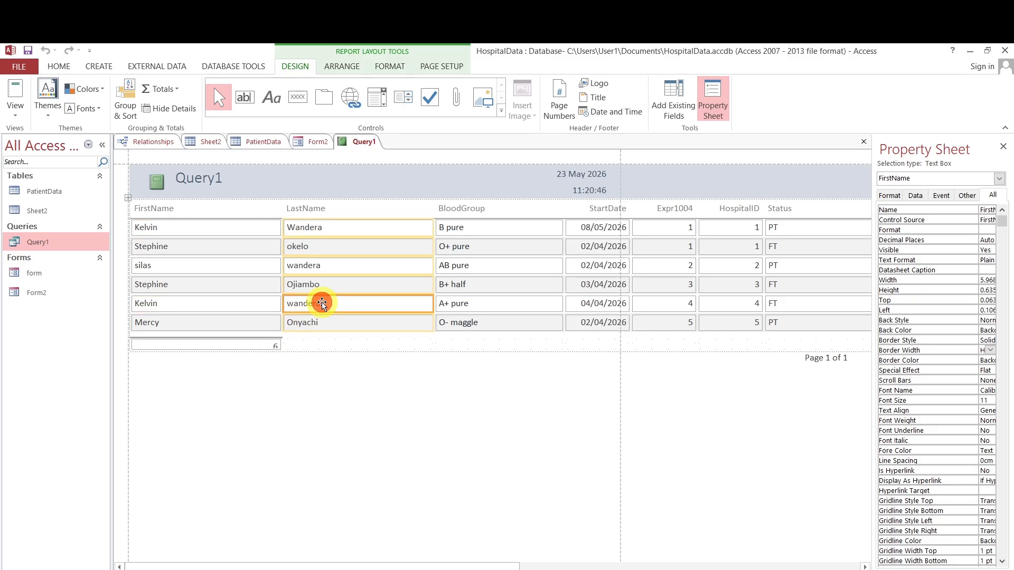
{"action": "right_click", "coordinate": [365, 141]}
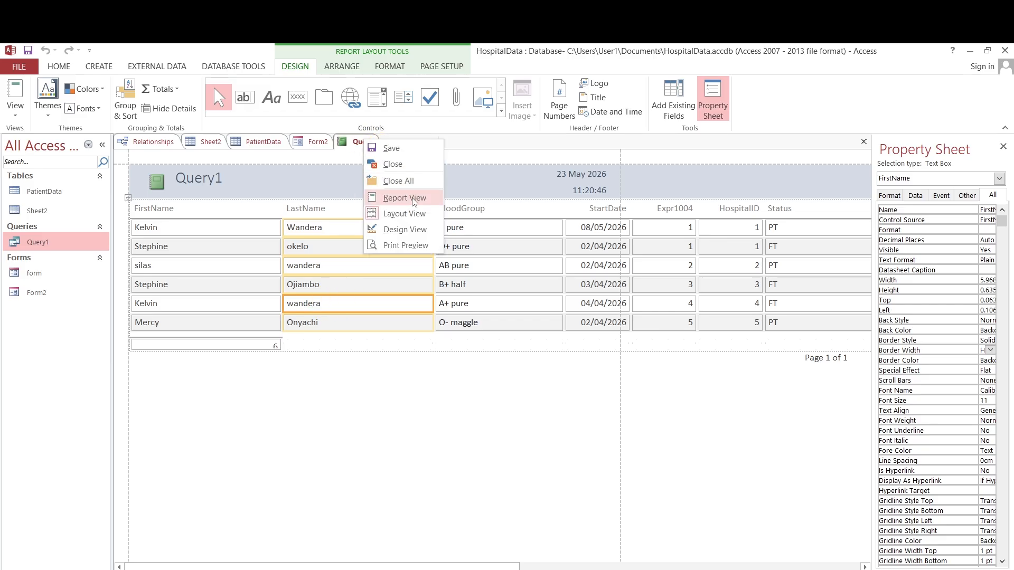
{"action": "left_click", "coordinate": [412, 198]}
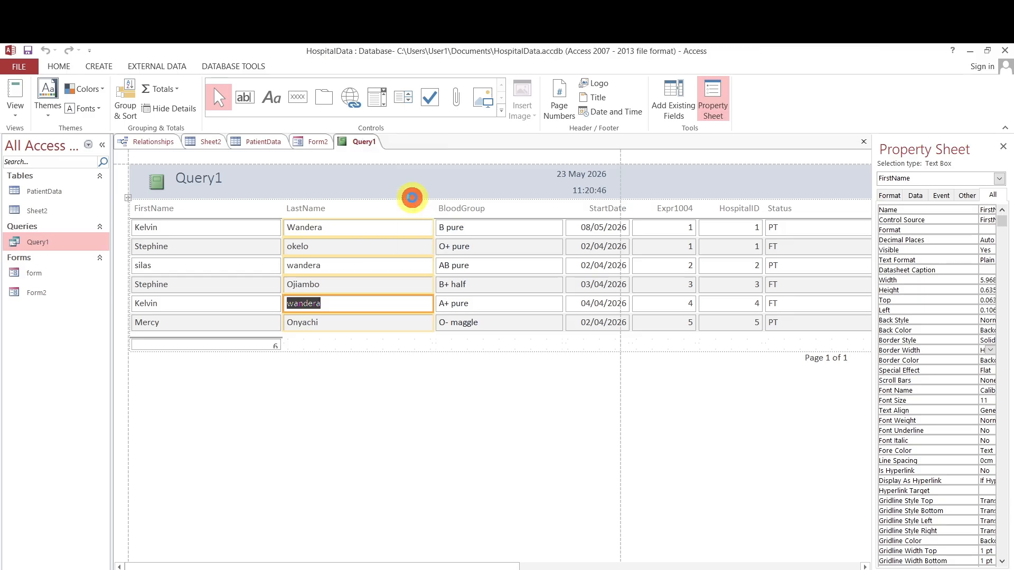
{"action": "double_click", "coordinate": [333, 303]}
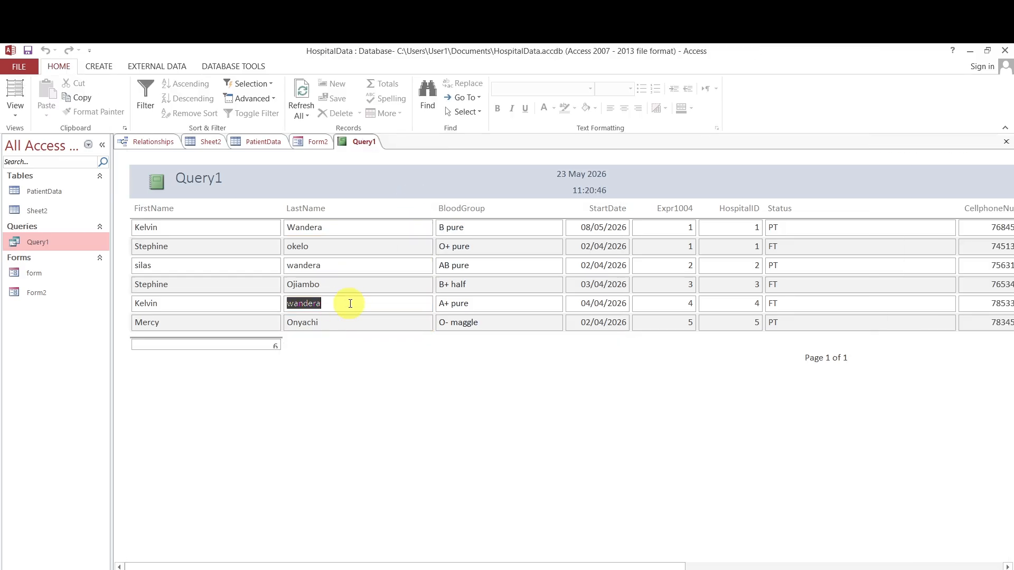
{"action": "left_click", "coordinate": [351, 303]}
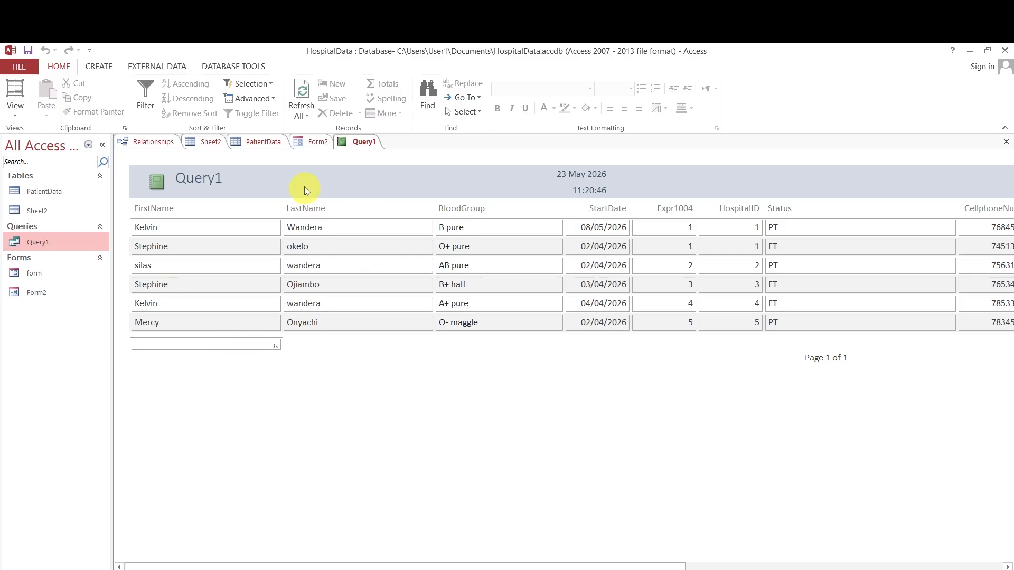
{"action": "right_click", "coordinate": [363, 144]}
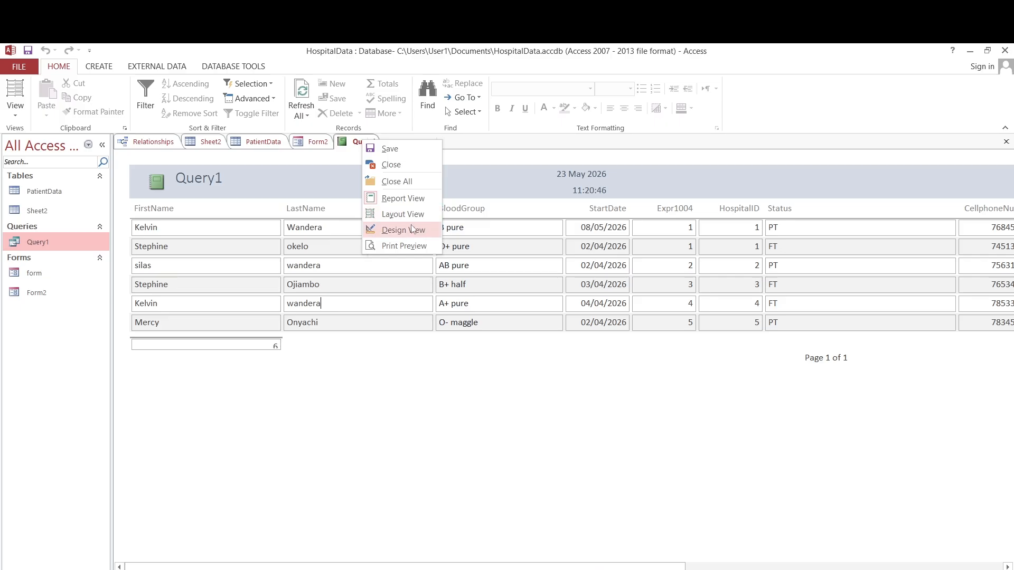
{"action": "left_click", "coordinate": [411, 229]}
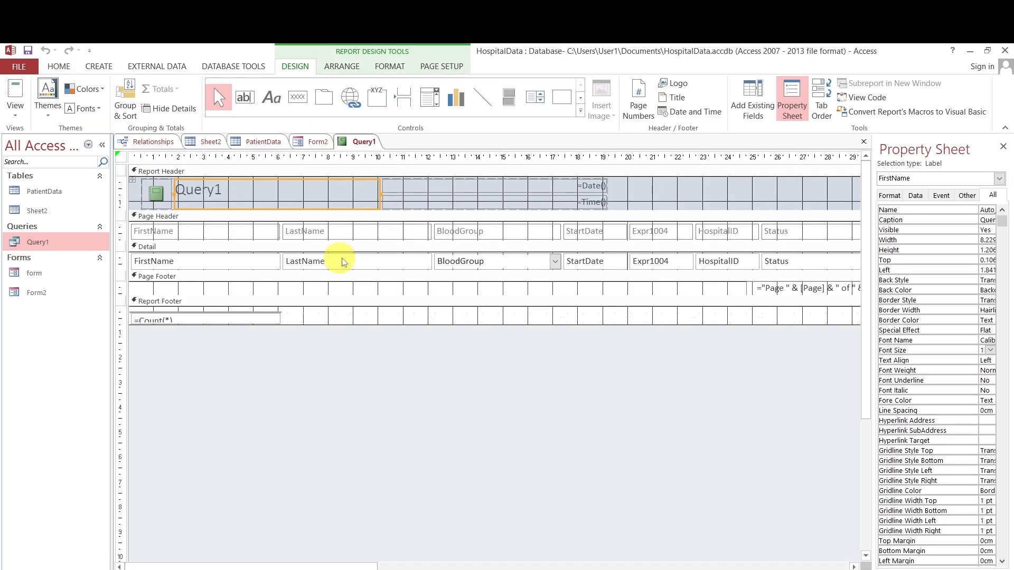
{"action": "left_click", "coordinate": [326, 260]}
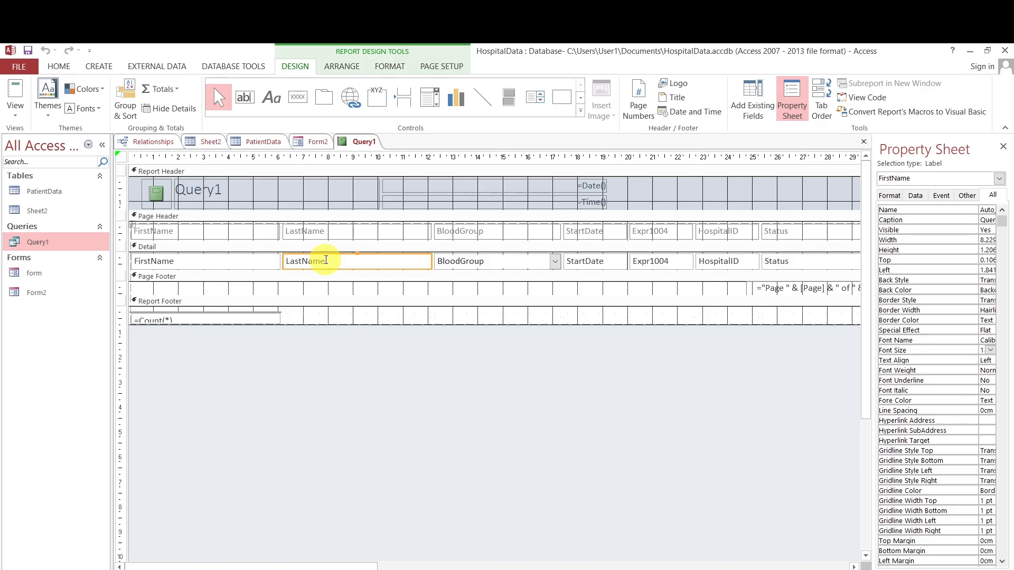
{"action": "right_click", "coordinate": [365, 142]}
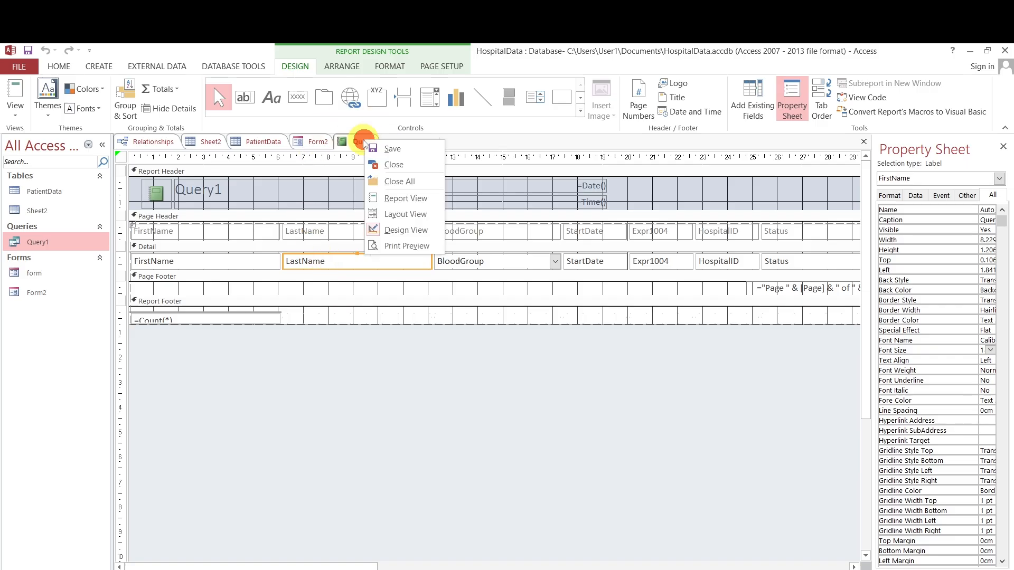
{"action": "left_click", "coordinate": [416, 200]}
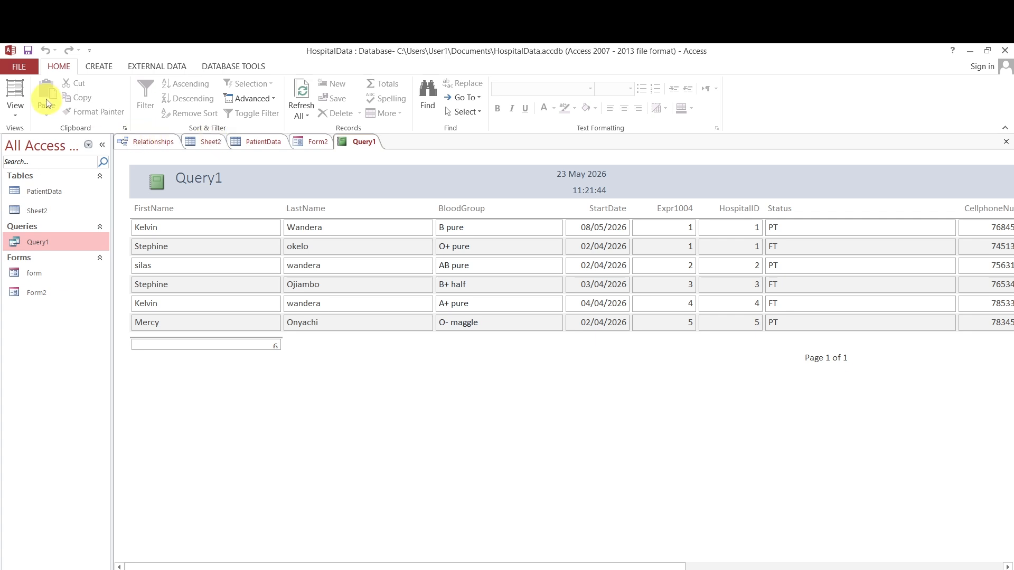
- Look through the CREATE, DATABASE TOOLS and EXTERNAL DATA ribbon commands
{"action": "left_click", "coordinate": [107, 67]}
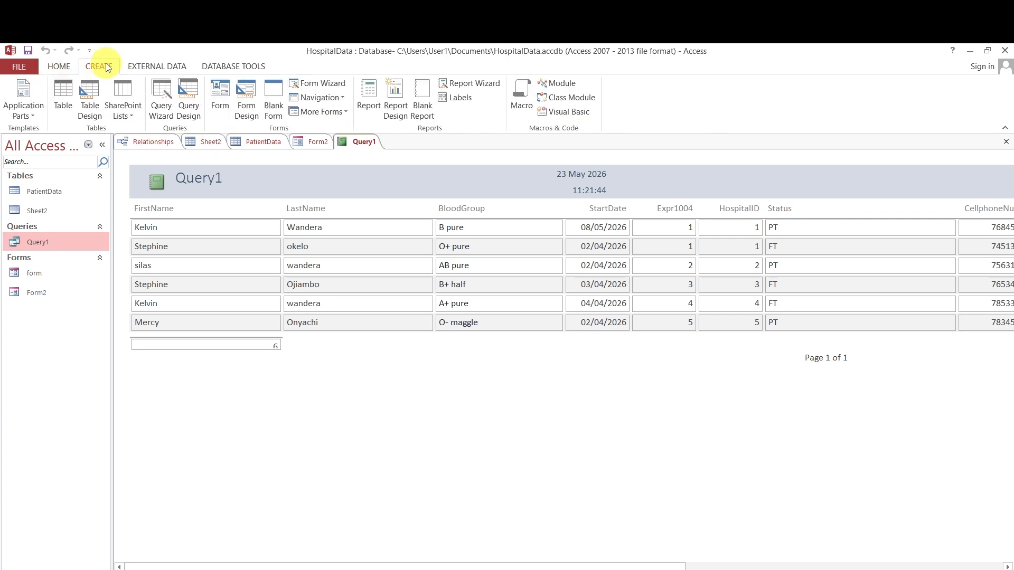
{"action": "left_click", "coordinate": [226, 72]}
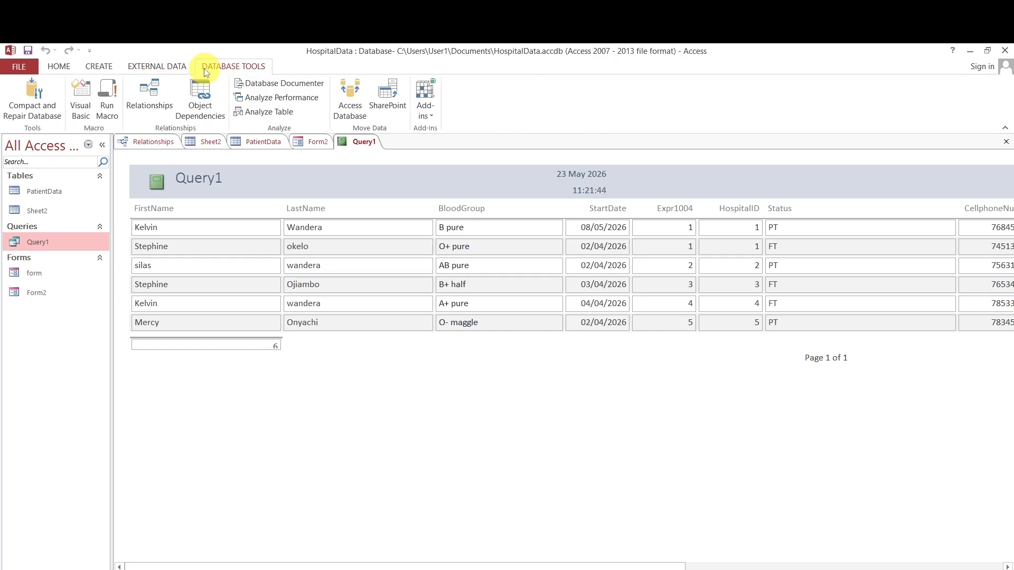
{"action": "left_click", "coordinate": [171, 71]}
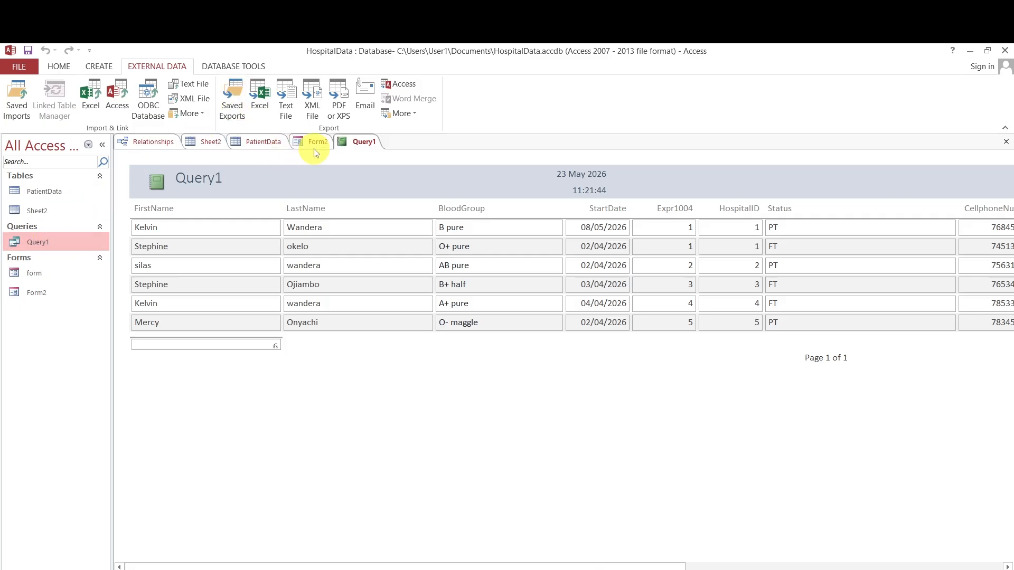
- Save the new report under the name Query1
{"action": "right_click", "coordinate": [358, 145]}
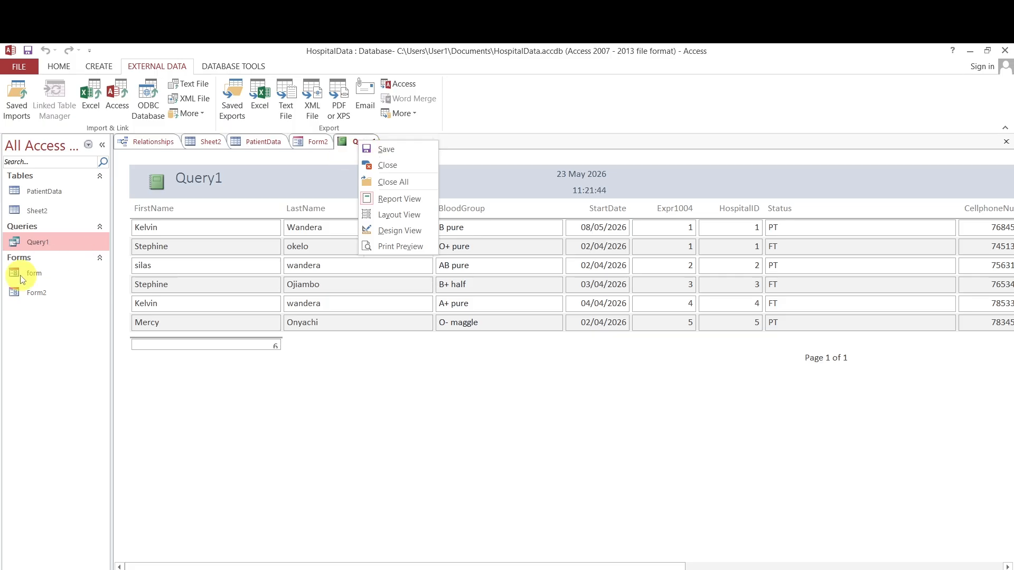
{"action": "left_click", "coordinate": [395, 150]}
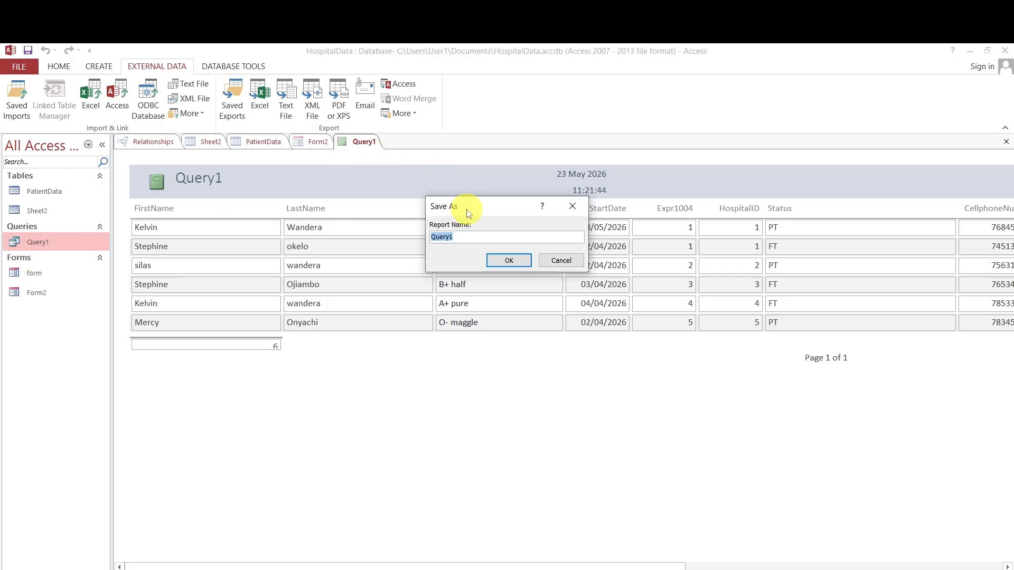
{"action": "left_click", "coordinate": [509, 260]}
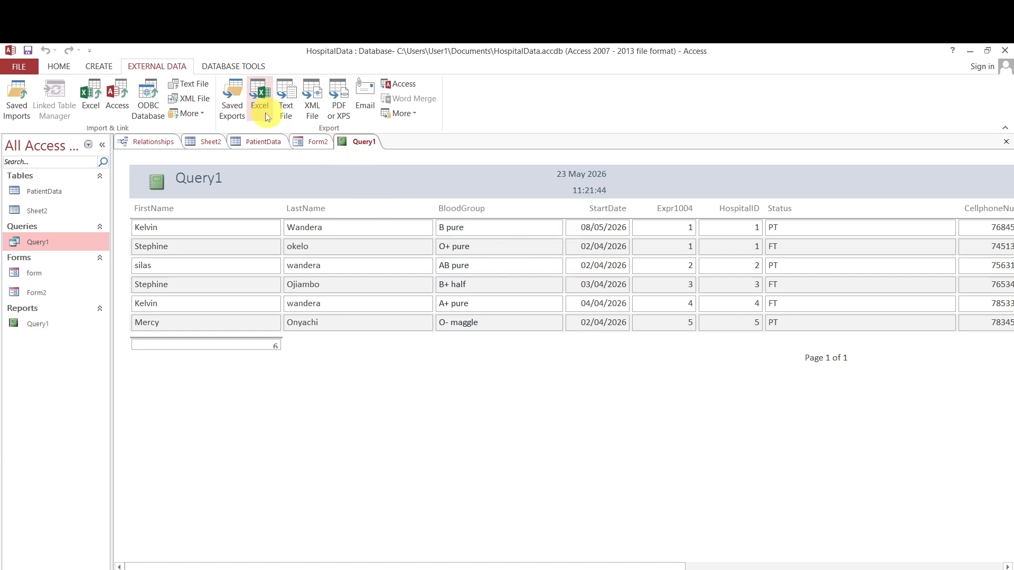
- View and close the Saved Exports and Saved Imports lists, then minimise Access
{"action": "left_click", "coordinate": [233, 111]}
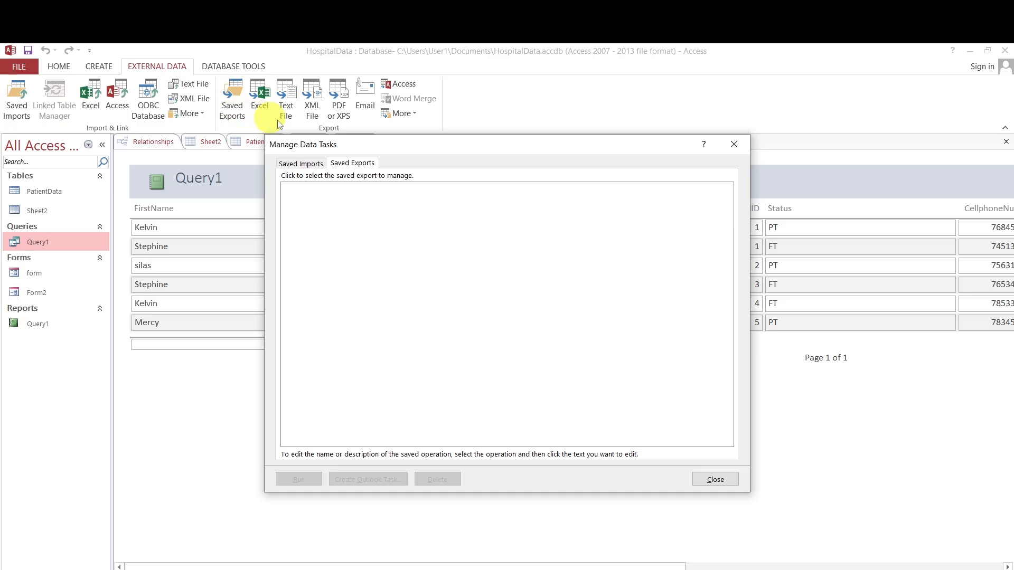
{"action": "left_click", "coordinate": [732, 141]}
{"action": "left_click", "coordinate": [16, 105]}
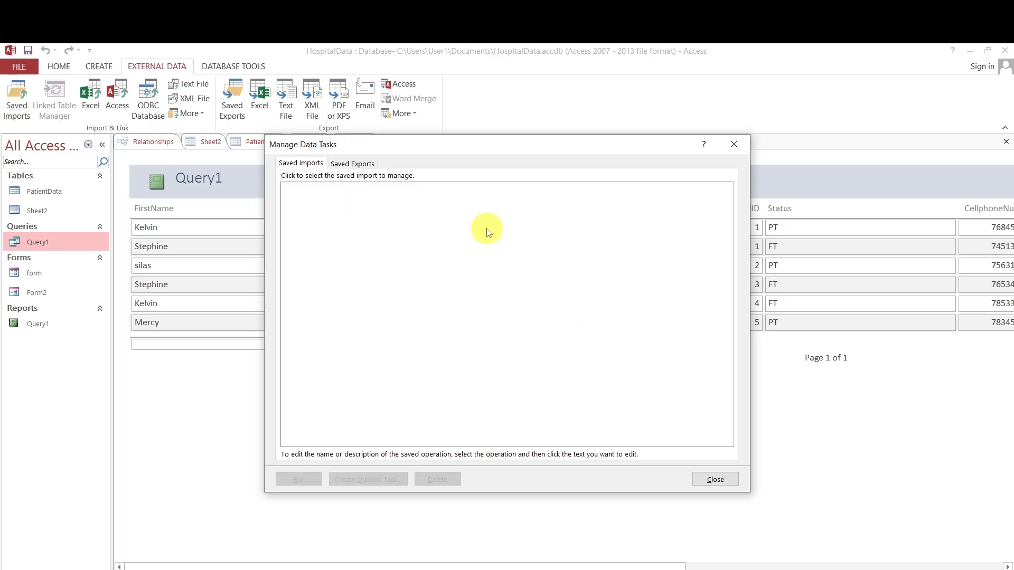
{"action": "left_click", "coordinate": [734, 152]}
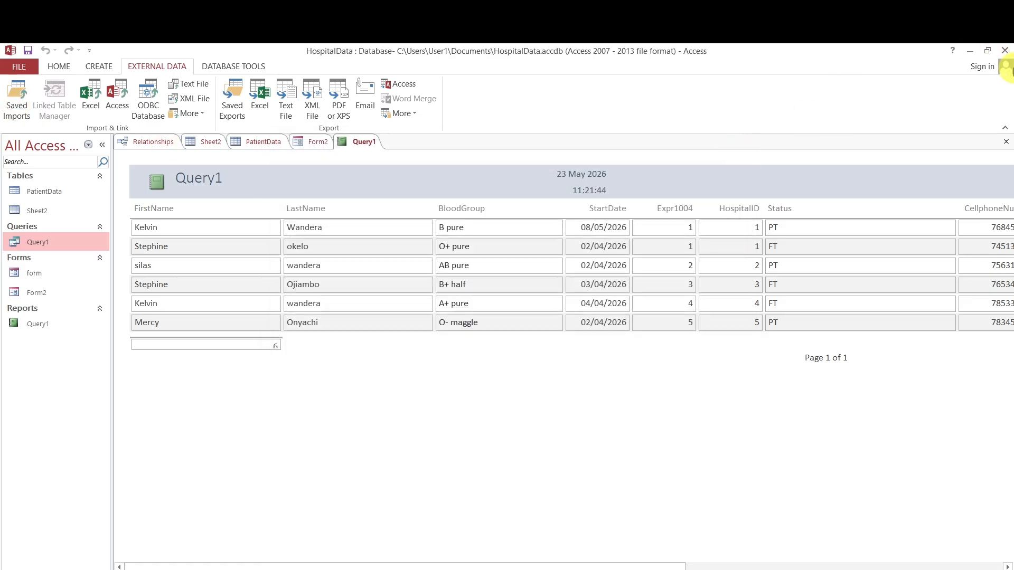
{"action": "left_click", "coordinate": [970, 57]}
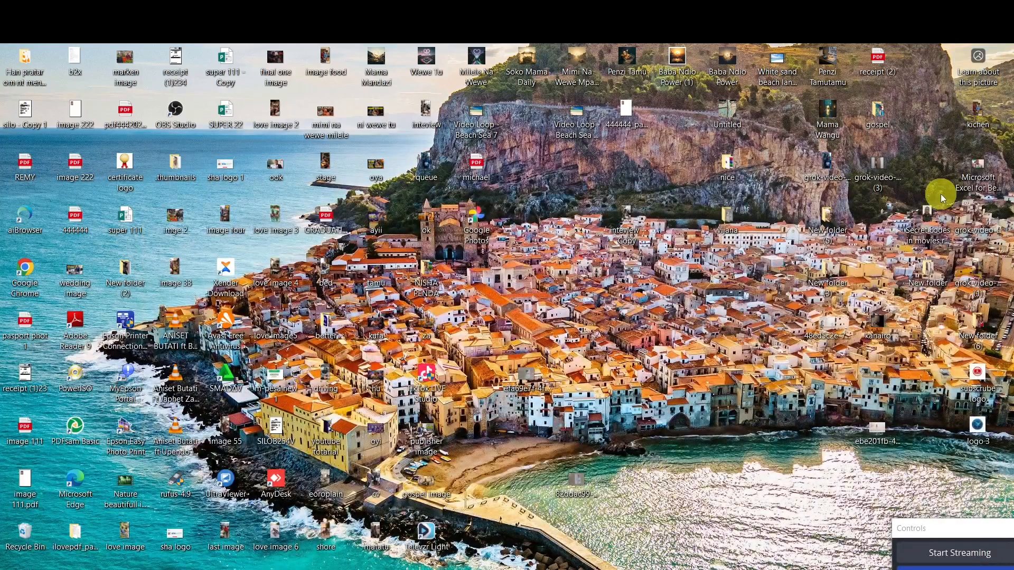